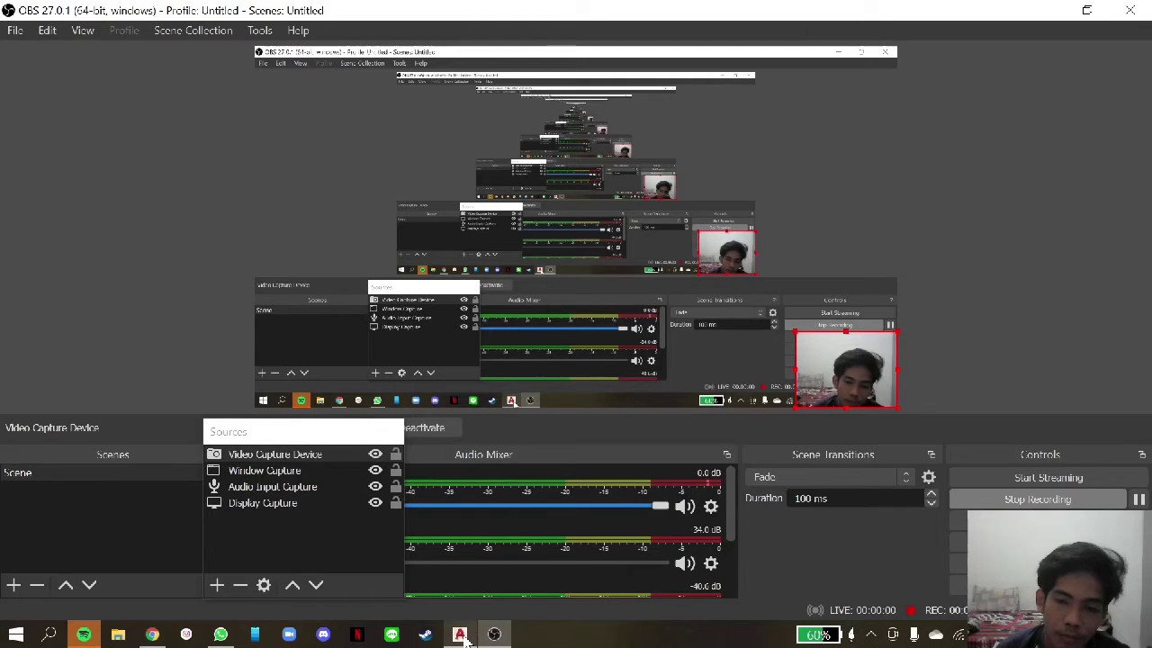
# - Switch from OBS Studio to the AutoCAD 2021 drawing window
pyautogui.click(459, 635)
pyautogui.click(494, 635)
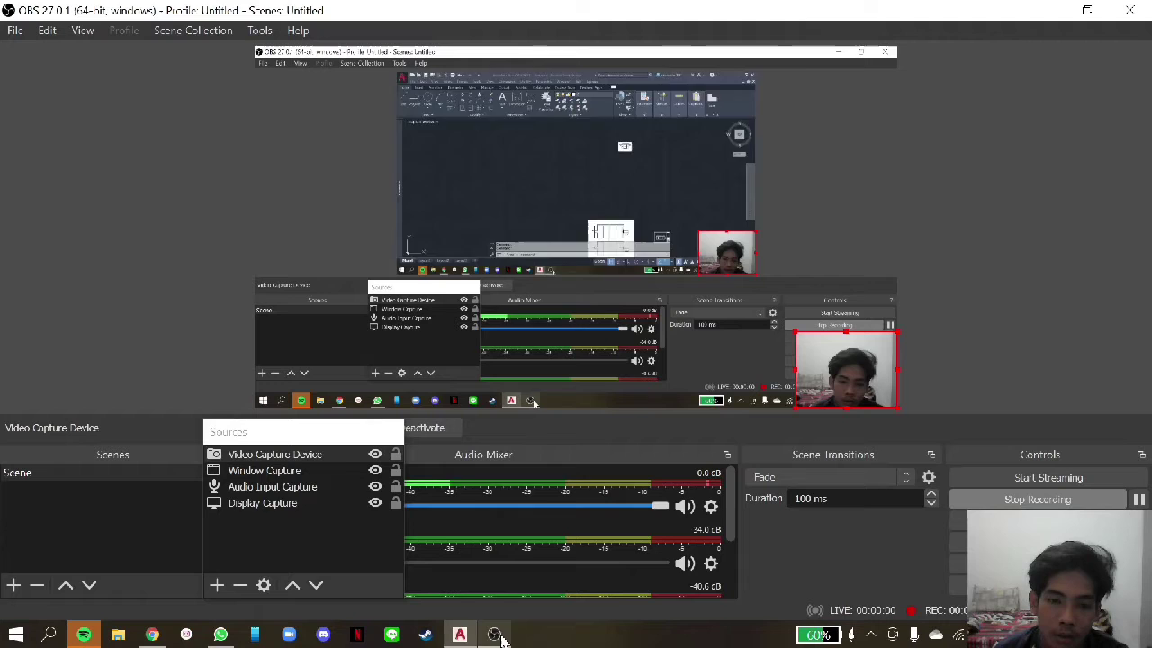
pyautogui.click(460, 635)
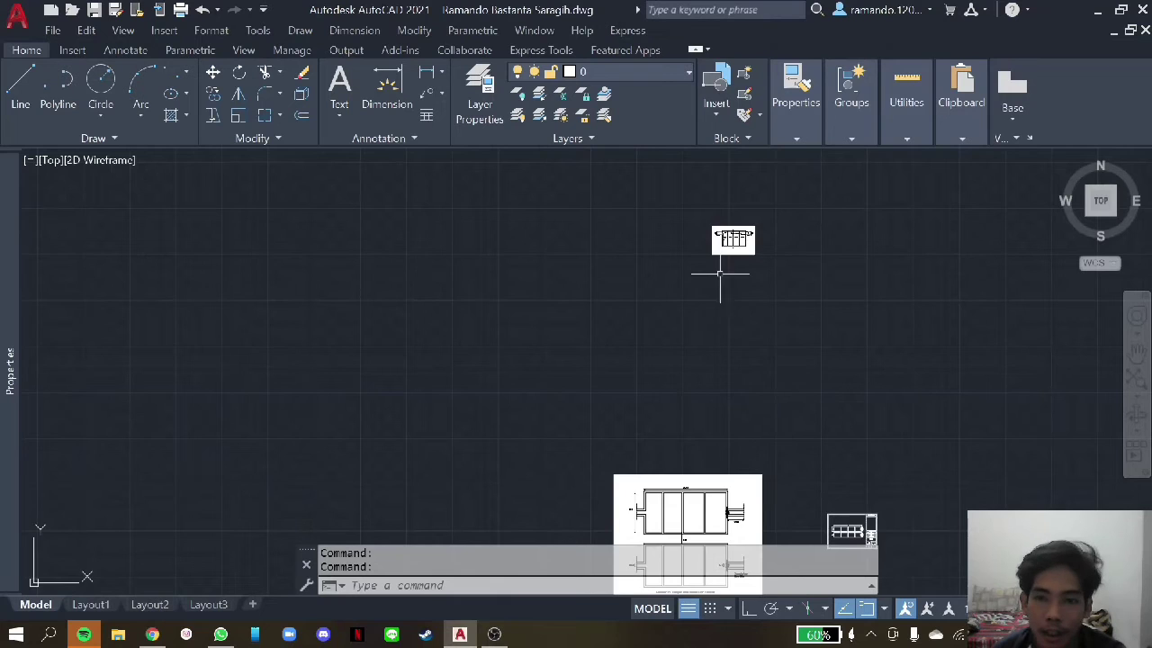
pyautogui.scroll(5, 749, 224)
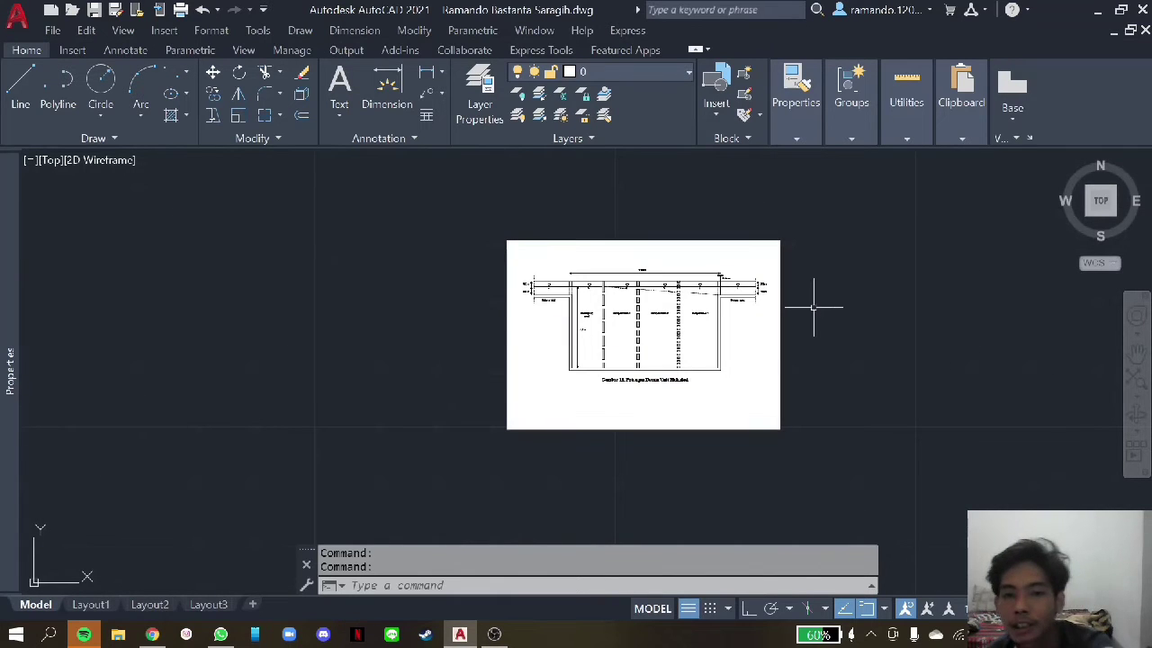
pyautogui.scroll(5, 814, 307)
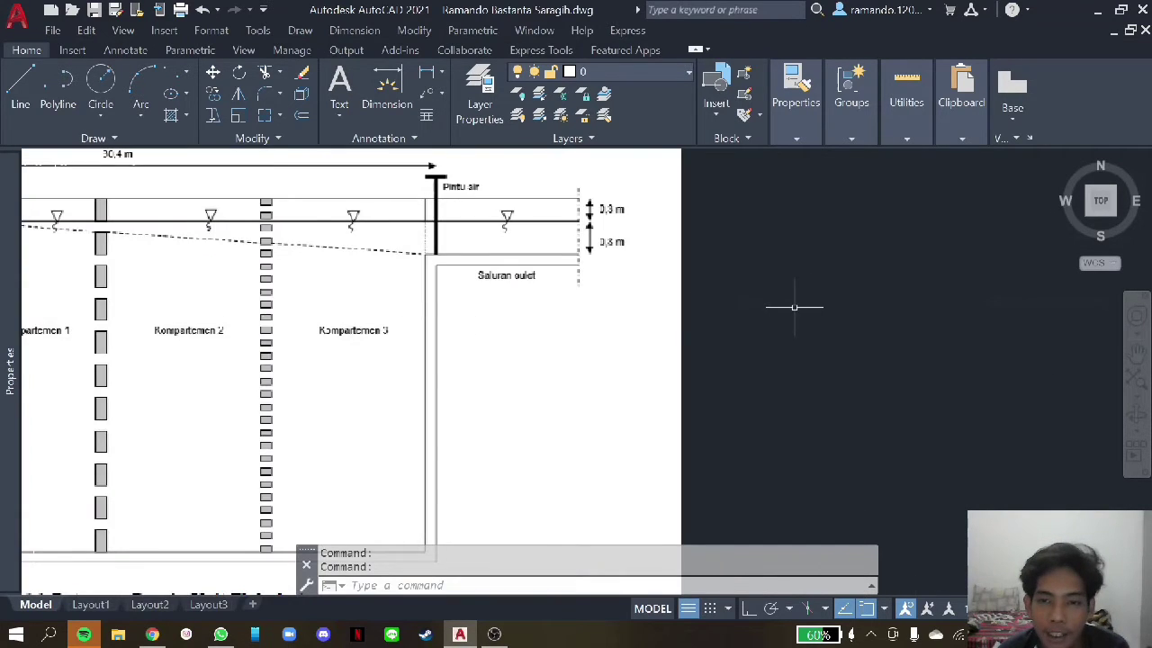
pyautogui.scroll(-5, 737, 288)
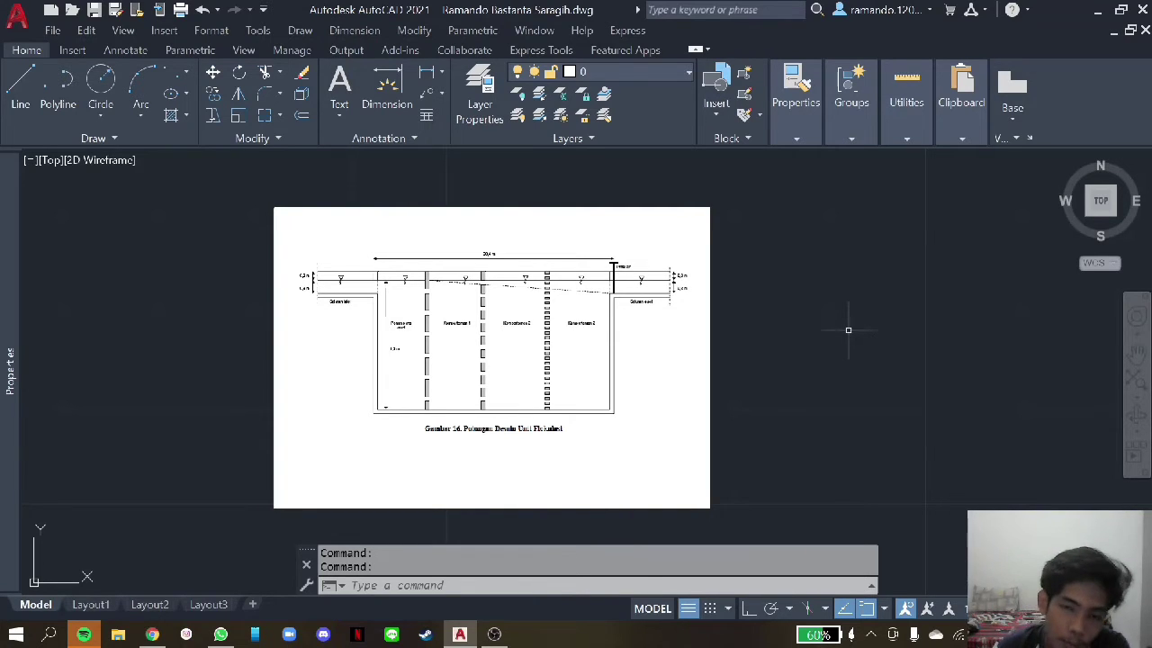
pyautogui.scroll(4, 358, 431)
pyautogui.scroll(-4, 358, 431)
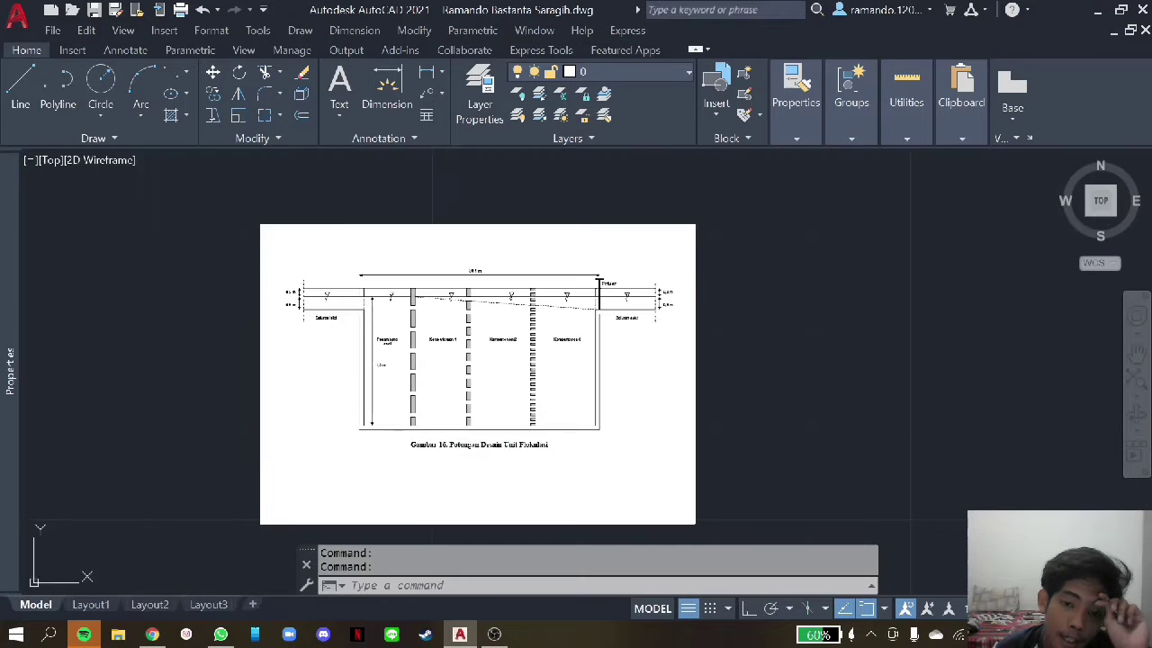
pyautogui.scroll(2, 358, 431)
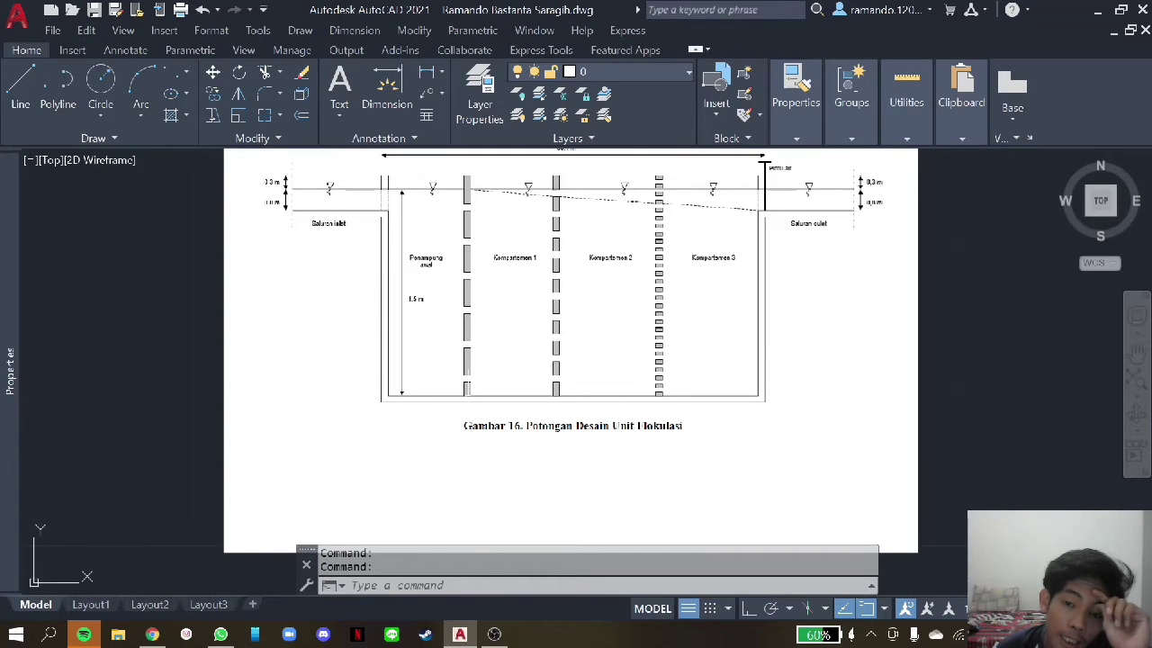
pyautogui.scroll(-2, 483, 316)
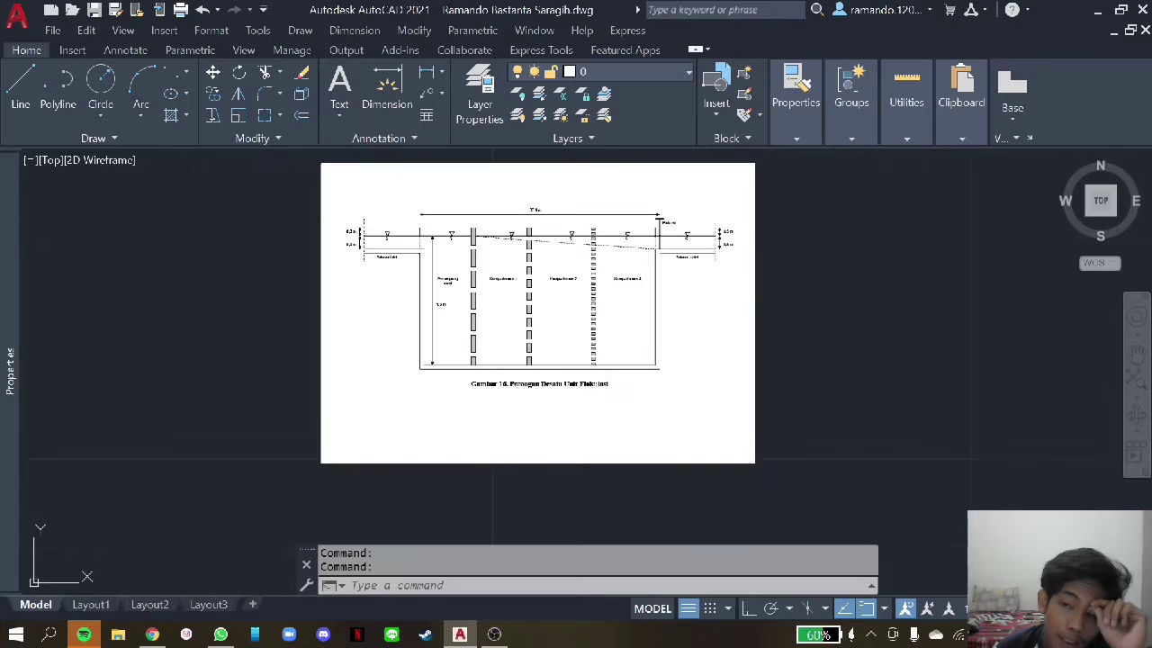
pyautogui.scroll(-4, 494, 216)
pyautogui.scroll(4, 493, 217)
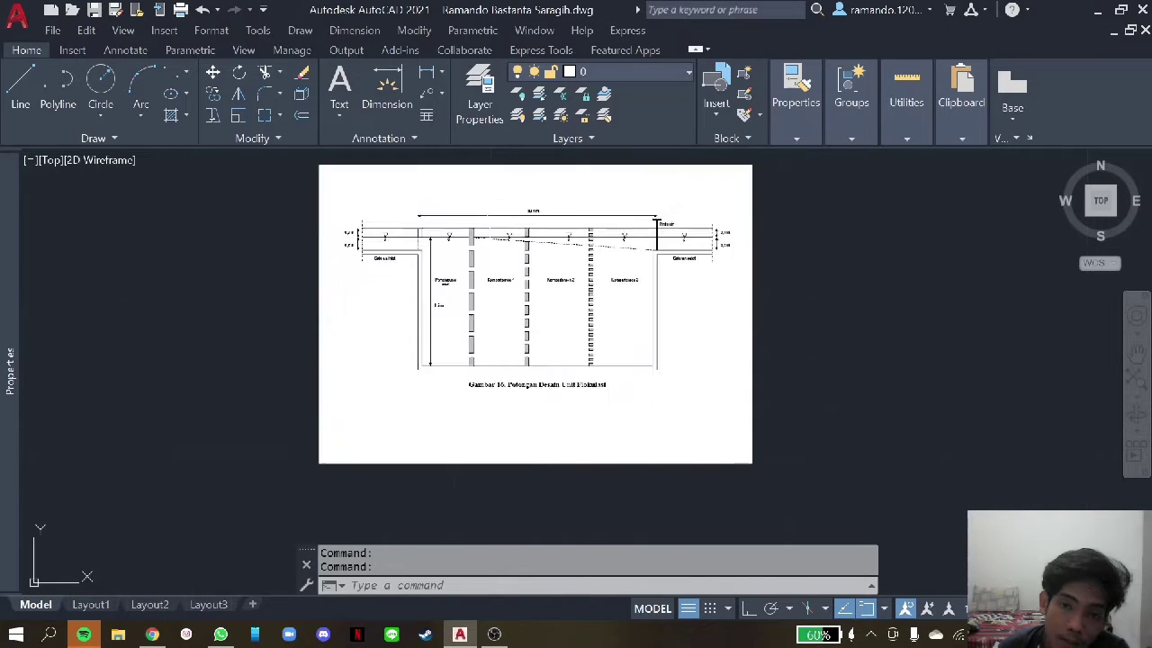
pyautogui.scroll(2, 493, 217)
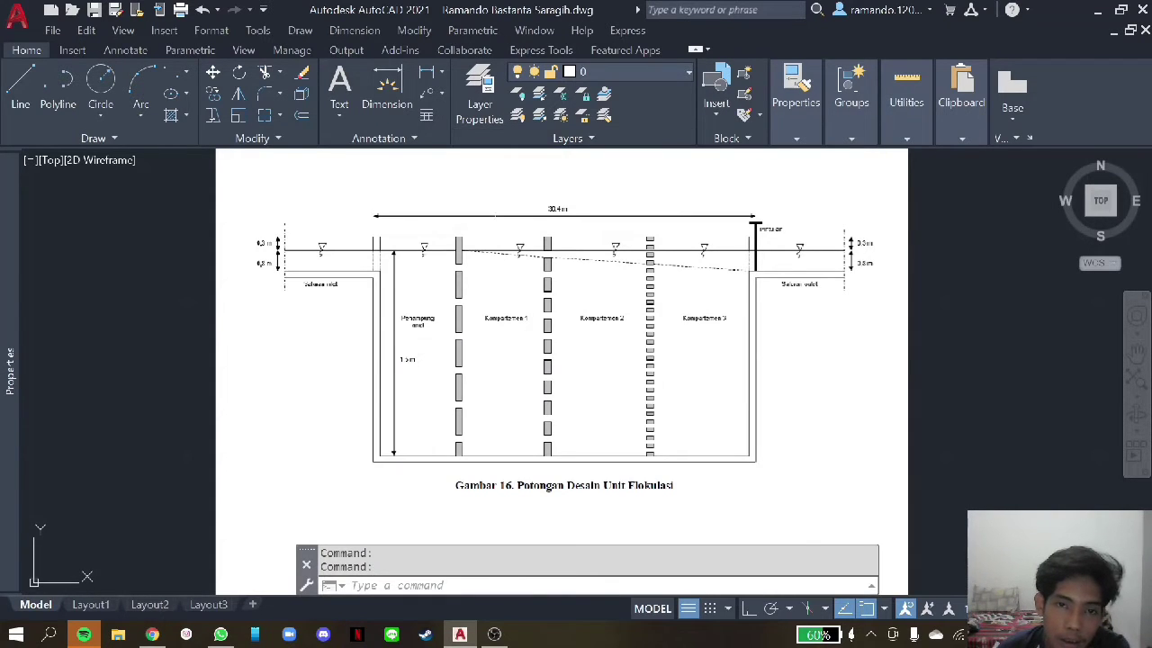
pyautogui.scroll(-2, 502, 209)
pyautogui.scroll(-4, 562, 215)
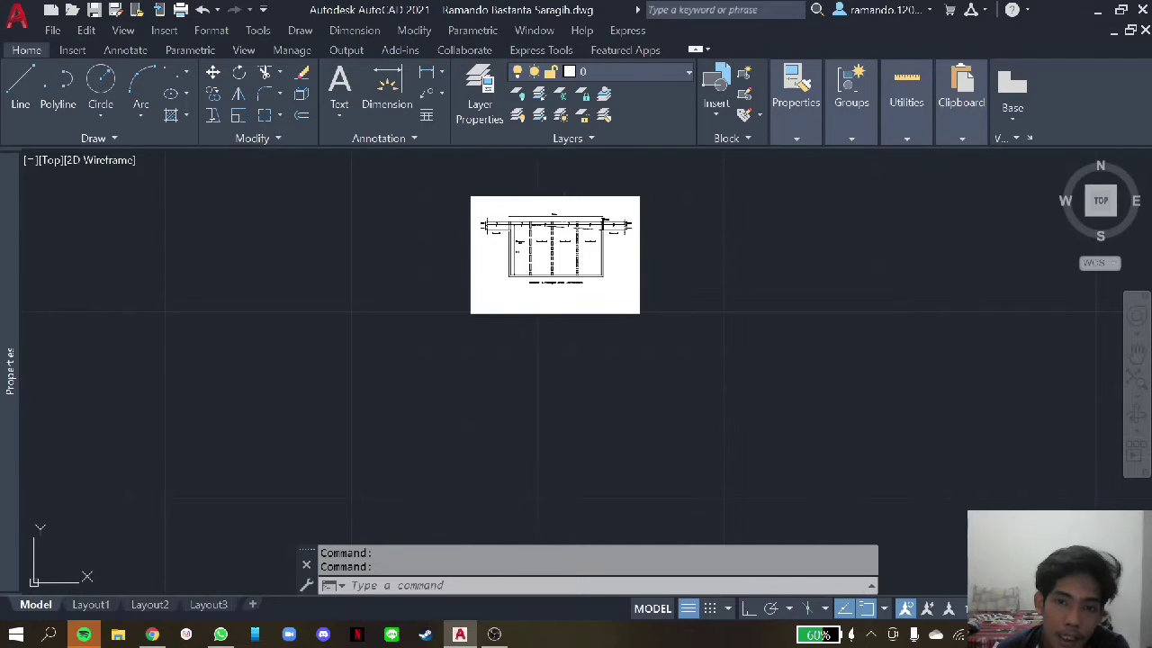
pyautogui.scroll(-5, 552, 252)
pyautogui.scroll(-2, 540, 306)
pyautogui.scroll(4, 528, 465)
pyautogui.scroll(2, 500, 504)
pyautogui.scroll(2, 504, 450)
pyautogui.scroll(-9, 540, 360)
pyautogui.scroll(6, 570, 219)
pyautogui.scroll(6, 562, 270)
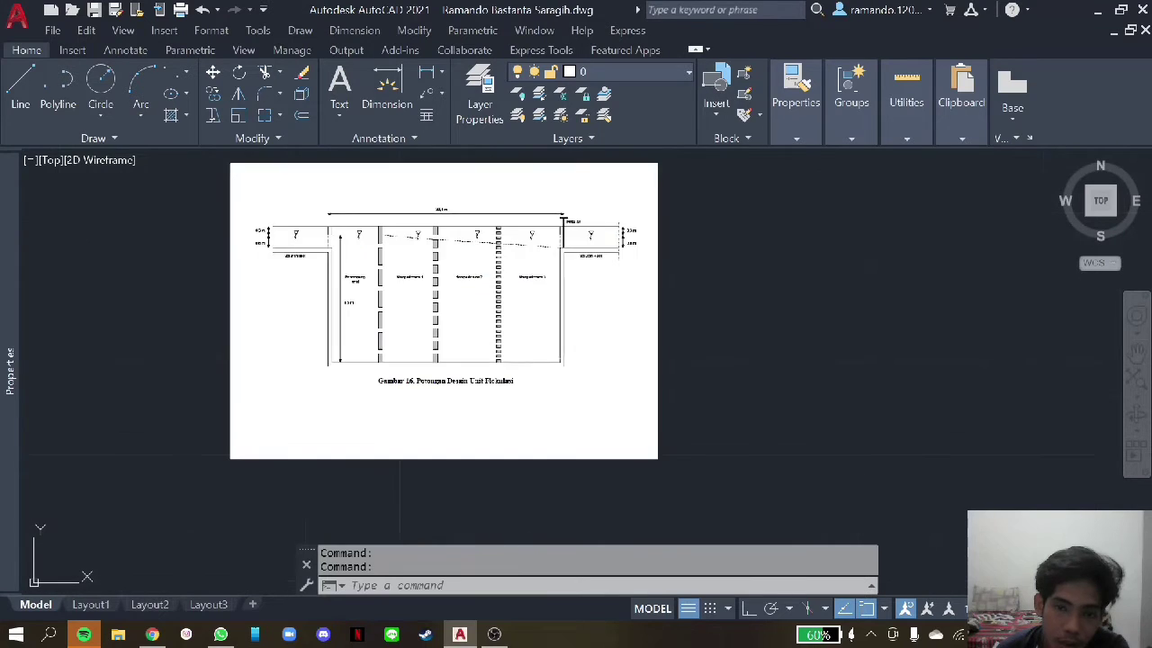
pyautogui.scroll(2, 503, 310)
pyautogui.scroll(-4, 518, 310)
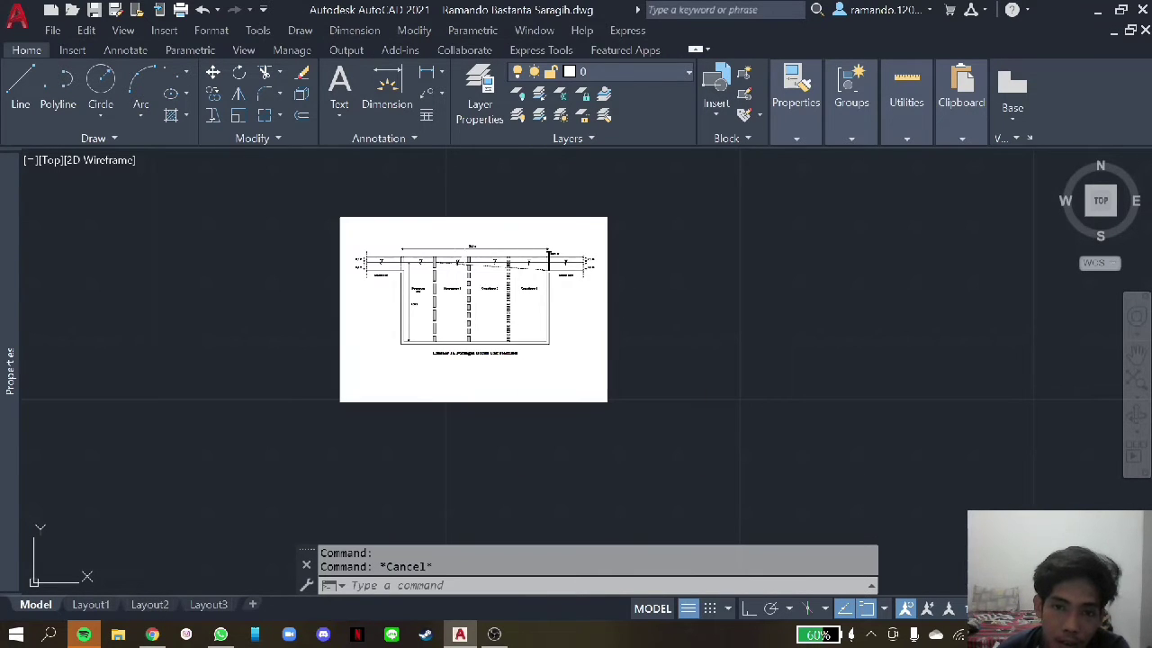
pyautogui.scroll(4, 455, 262)
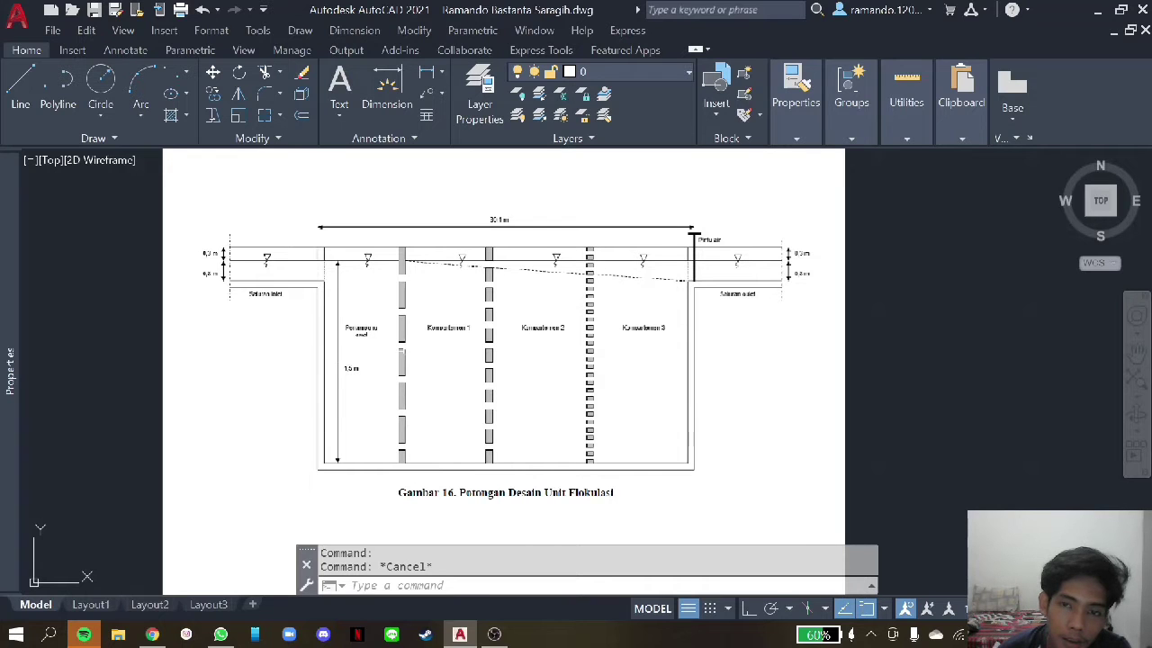
pyautogui.scroll(-2, 629, 337)
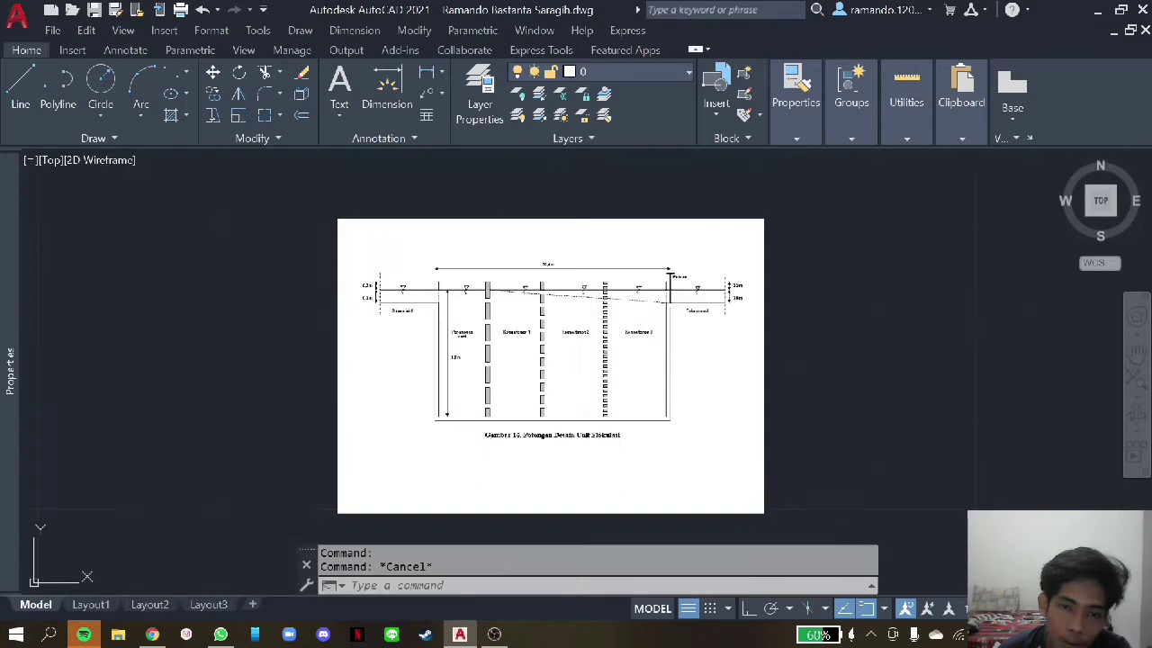
pyautogui.scroll(4, 628, 360)
pyautogui.scroll(-2, 628, 360)
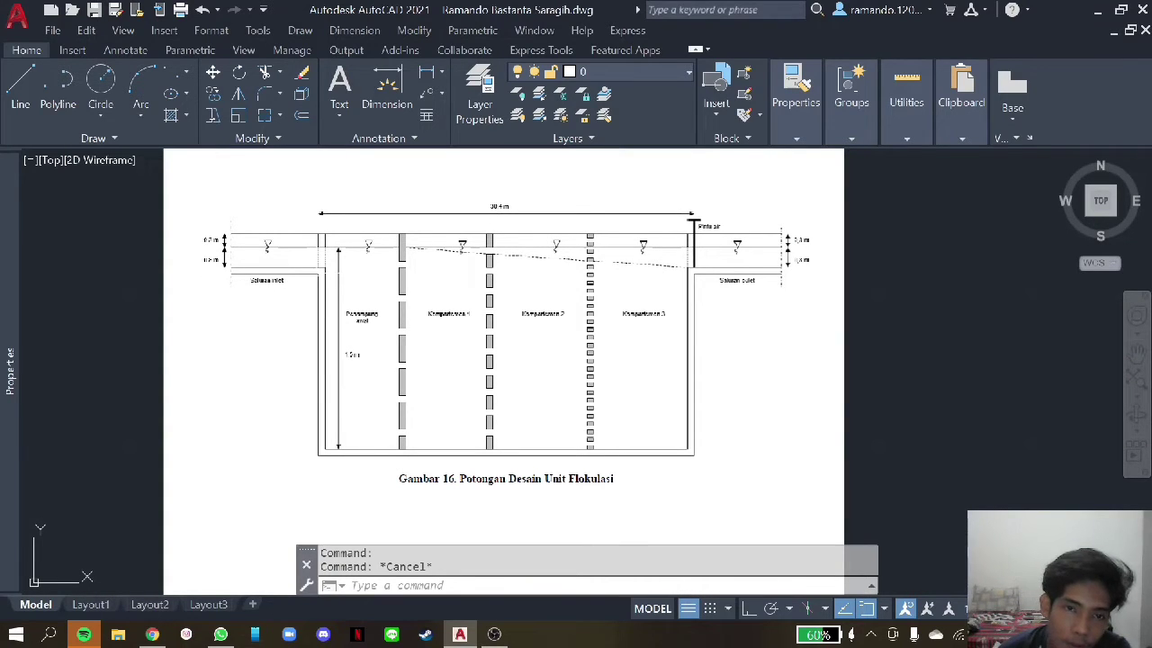
pyautogui.scroll(-2, 514, 262)
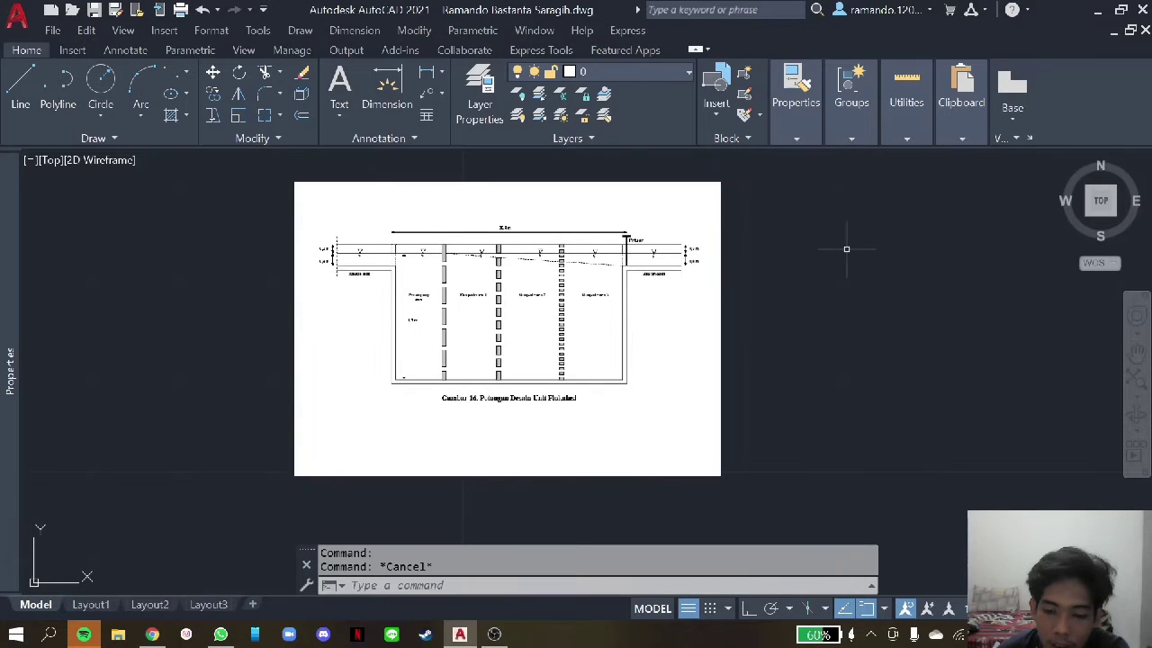
pyautogui.write('LI')
# - With ortho on, start a line beside the reference figure with a 30.4 horizontal edge
pyautogui.press('Return')
pyautogui.click(810, 219)
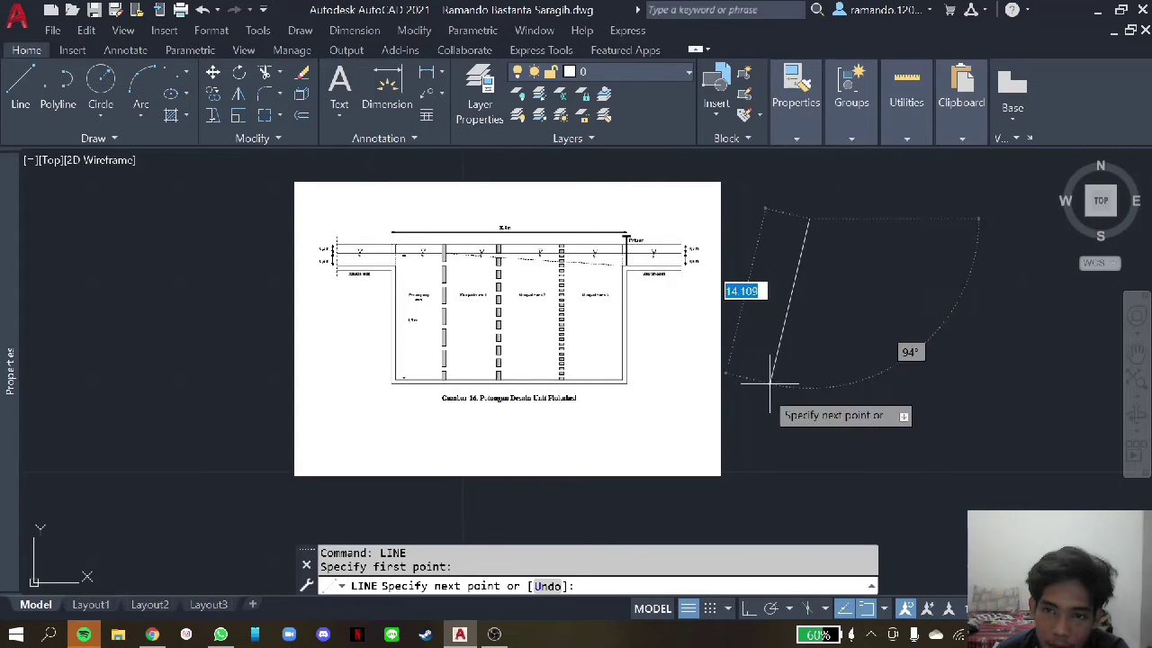
pyautogui.press('F8')
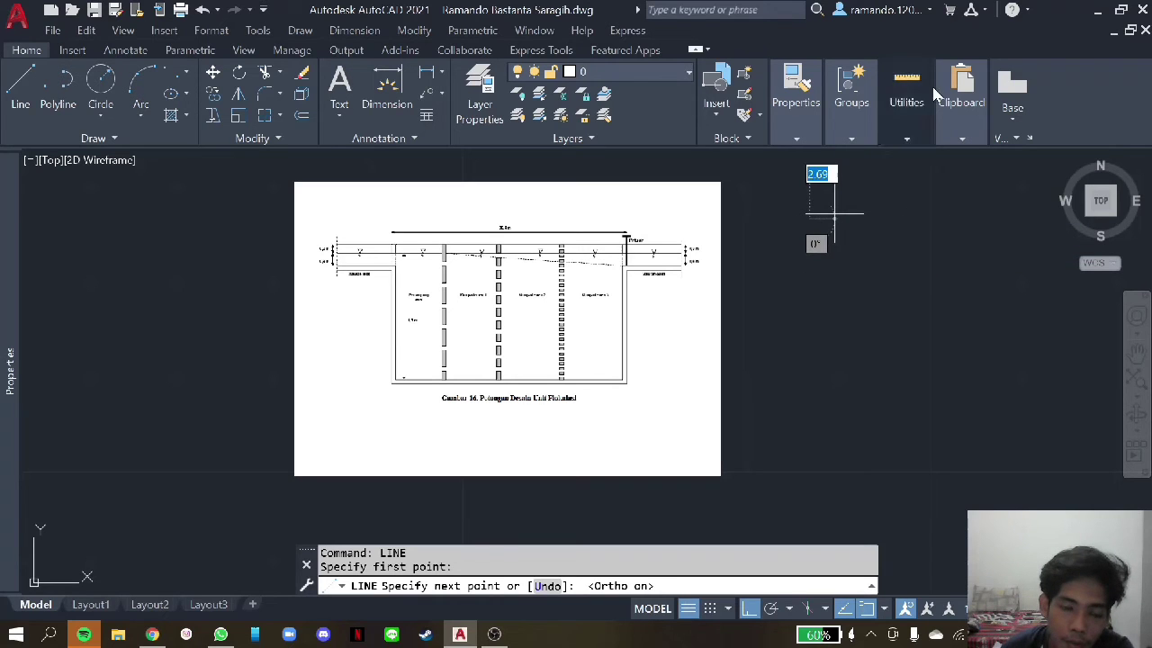
pyautogui.write('30.4')
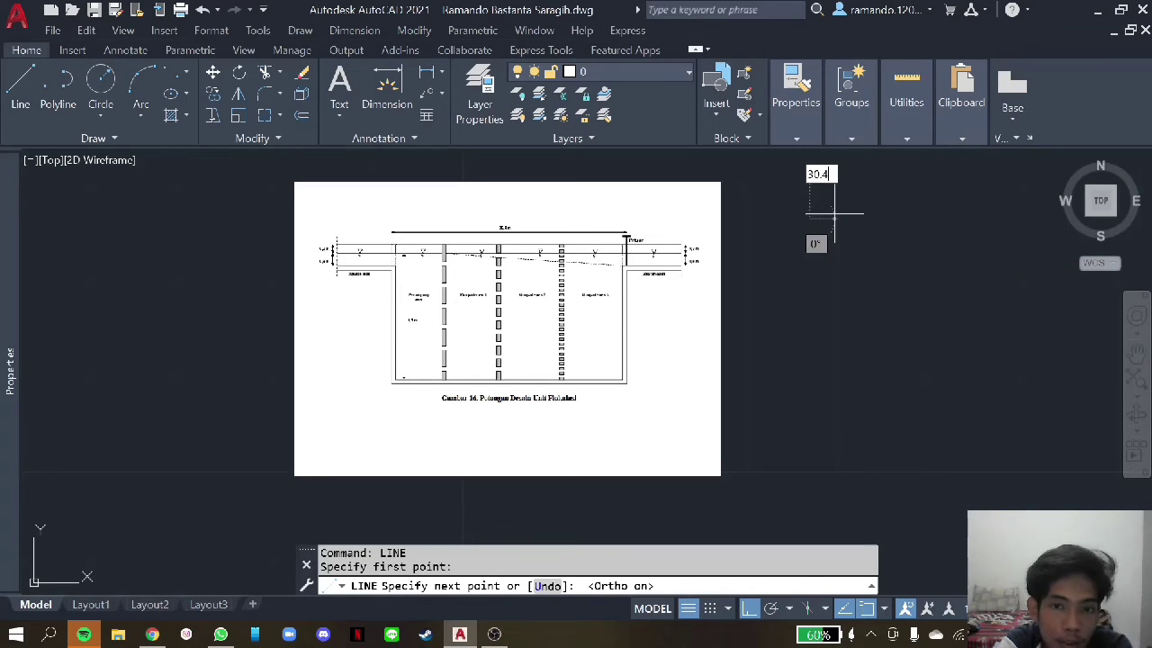
pyautogui.press('Return')
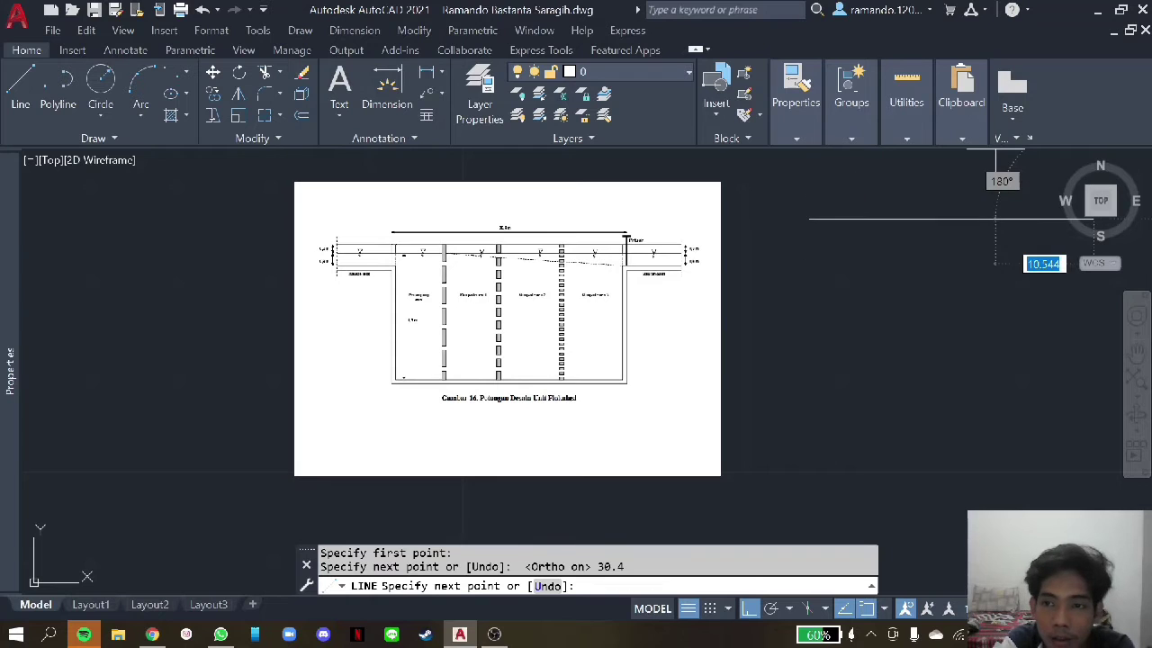
pyautogui.scroll(-2, 997, 256)
pyautogui.scroll(6, 990, 270)
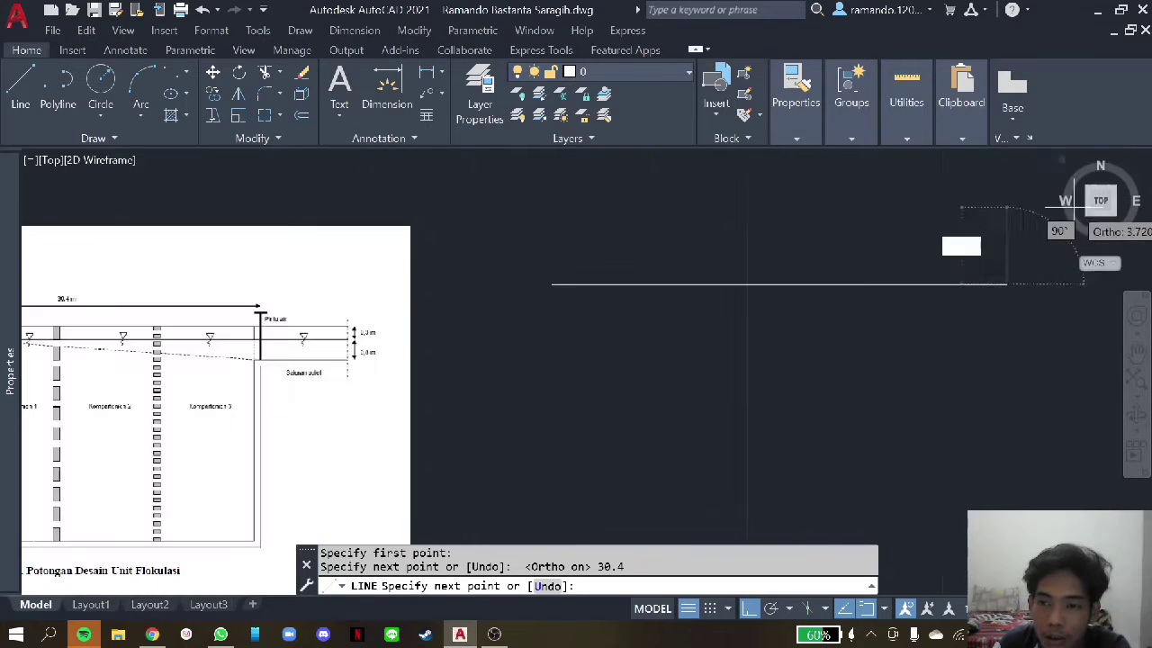
pyautogui.scroll(-2, 982, 270)
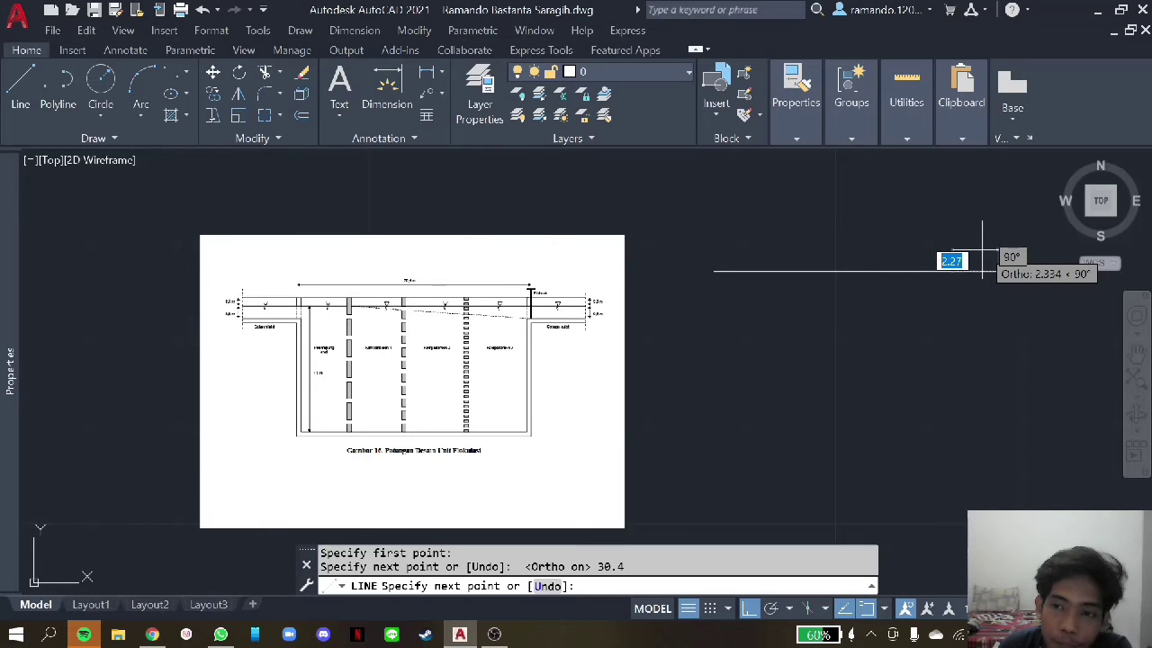
pyautogui.scroll(2, 982, 270)
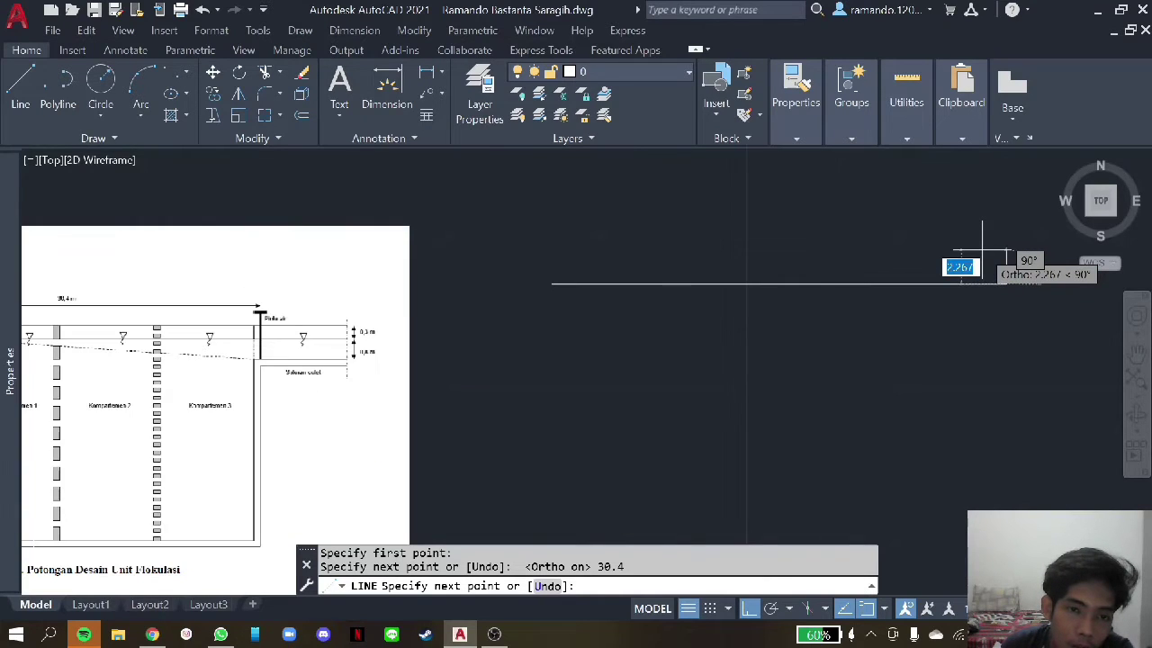
pyautogui.scroll(-2, 982, 256)
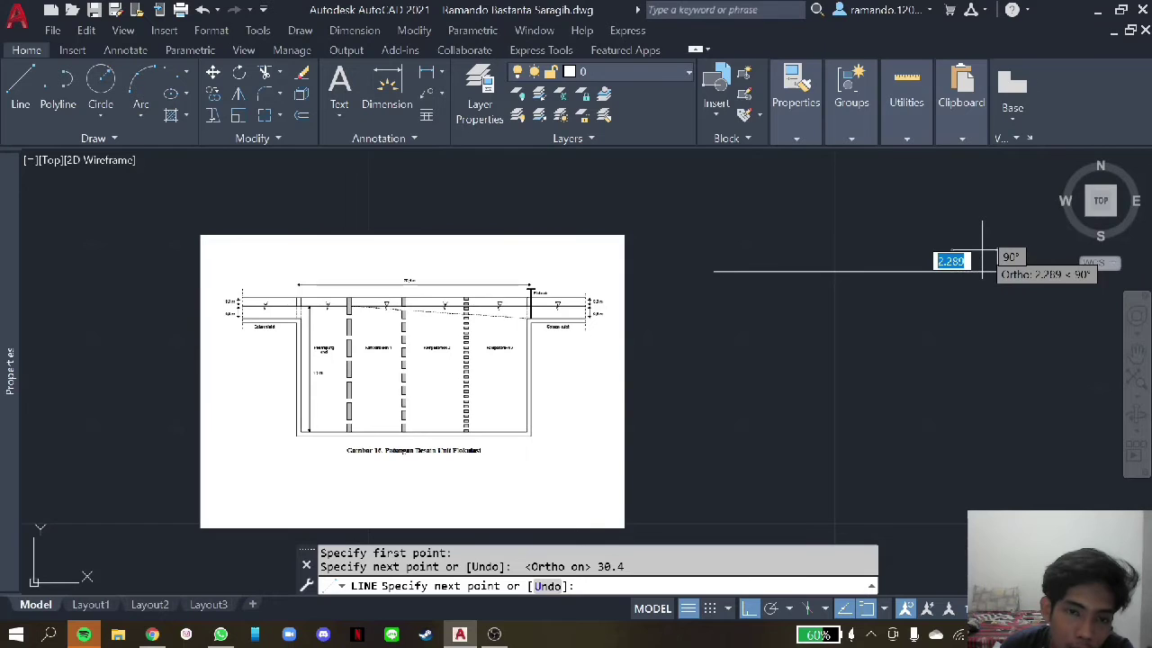
pyautogui.scroll(2, 982, 270)
pyautogui.scroll(-2, 982, 270)
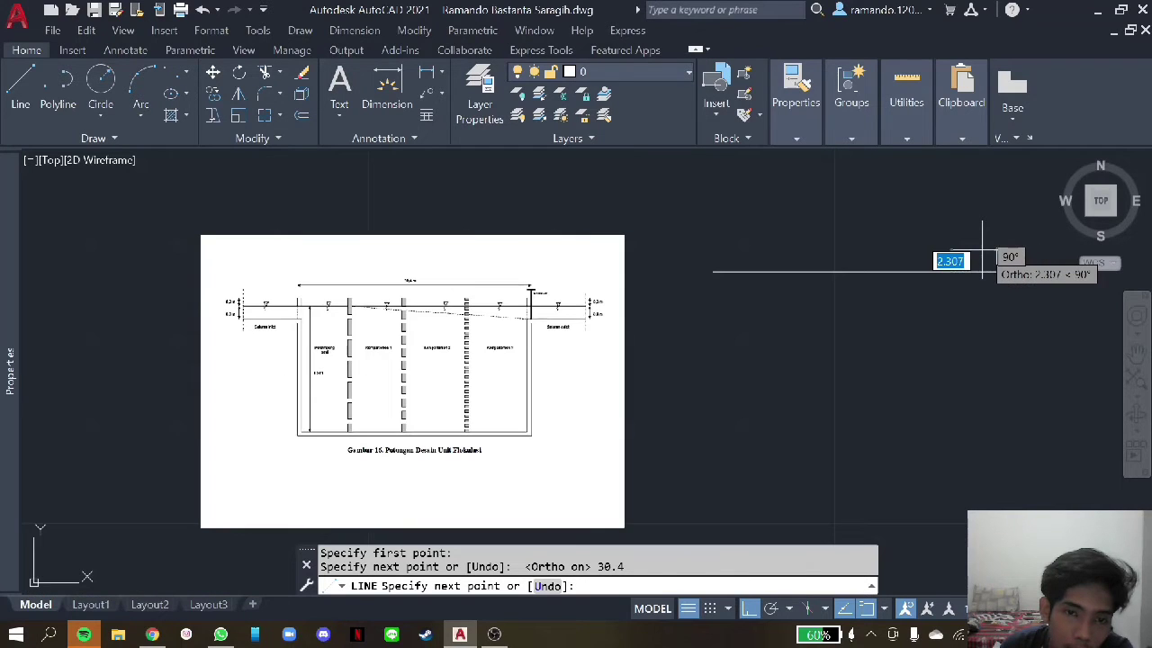
# - Add the 1.8 vertical edge and the 30.4 return edge to close the thin rectangle
pyautogui.click(997, 270)
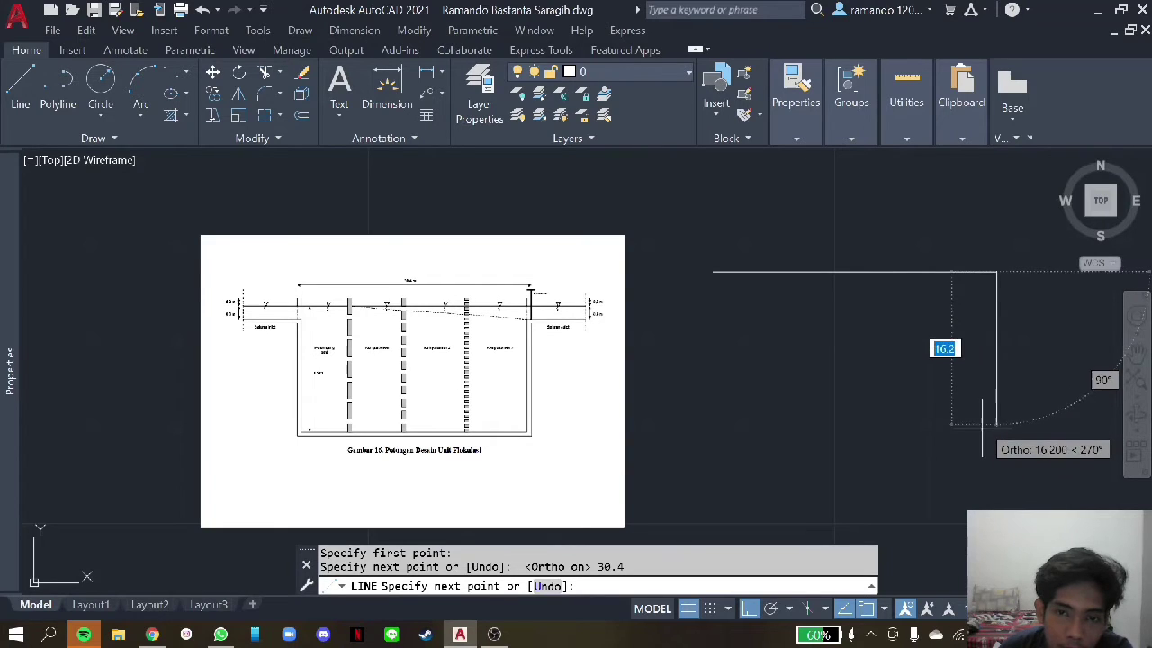
pyautogui.write('1')
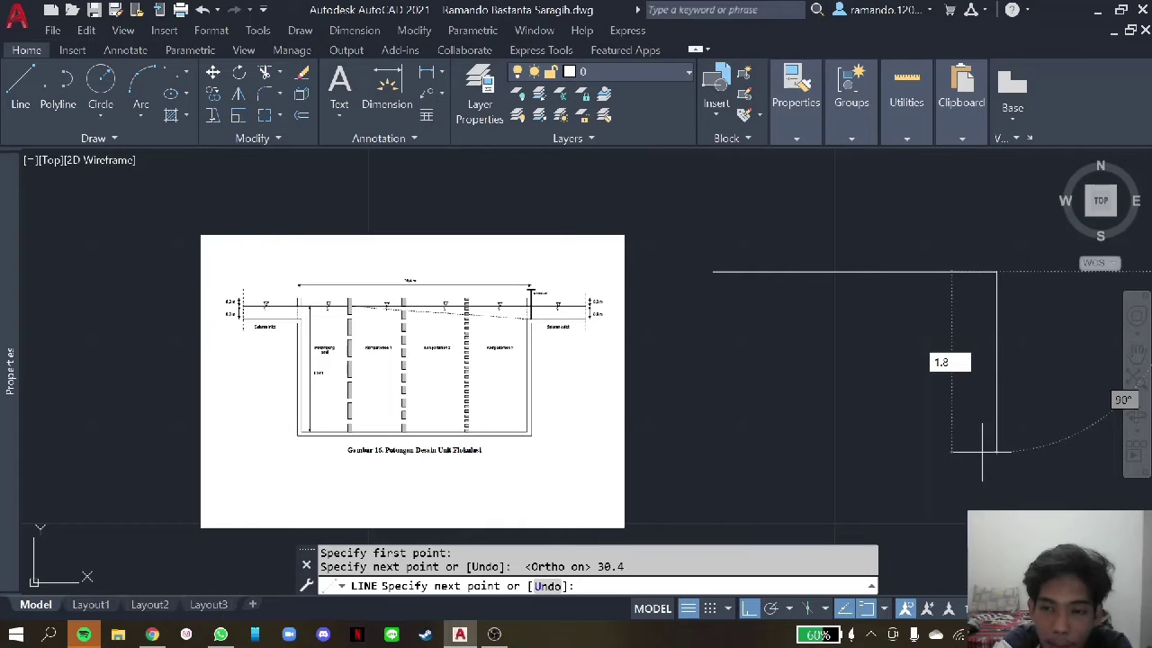
pyautogui.press('Return')
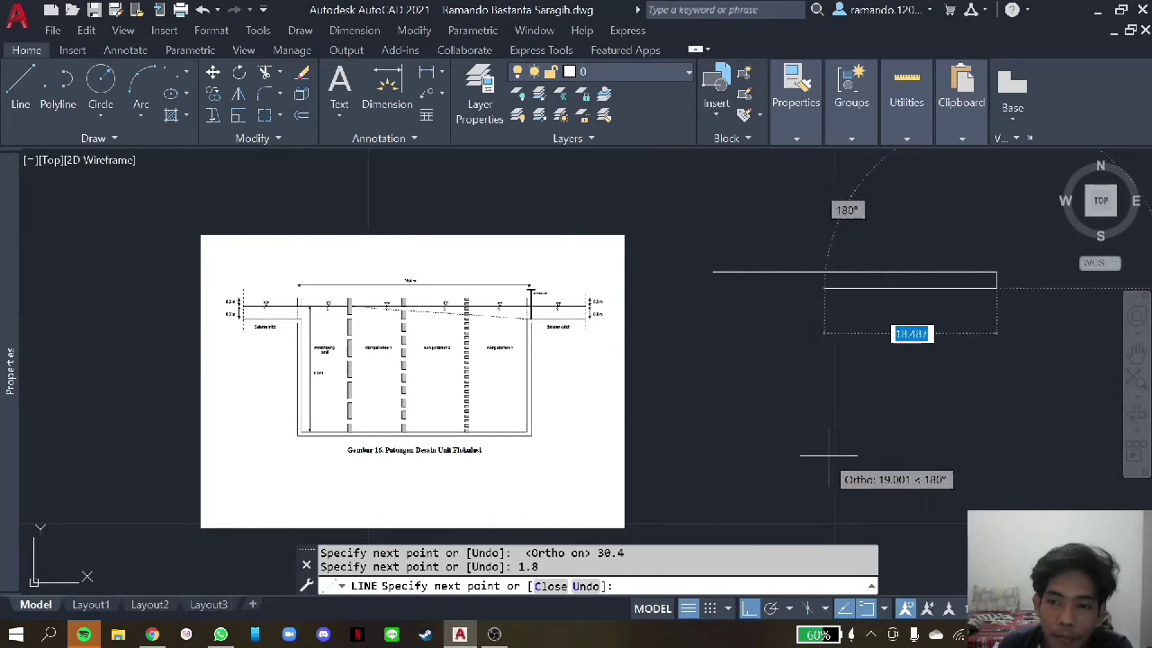
pyautogui.scroll(2, 716, 288)
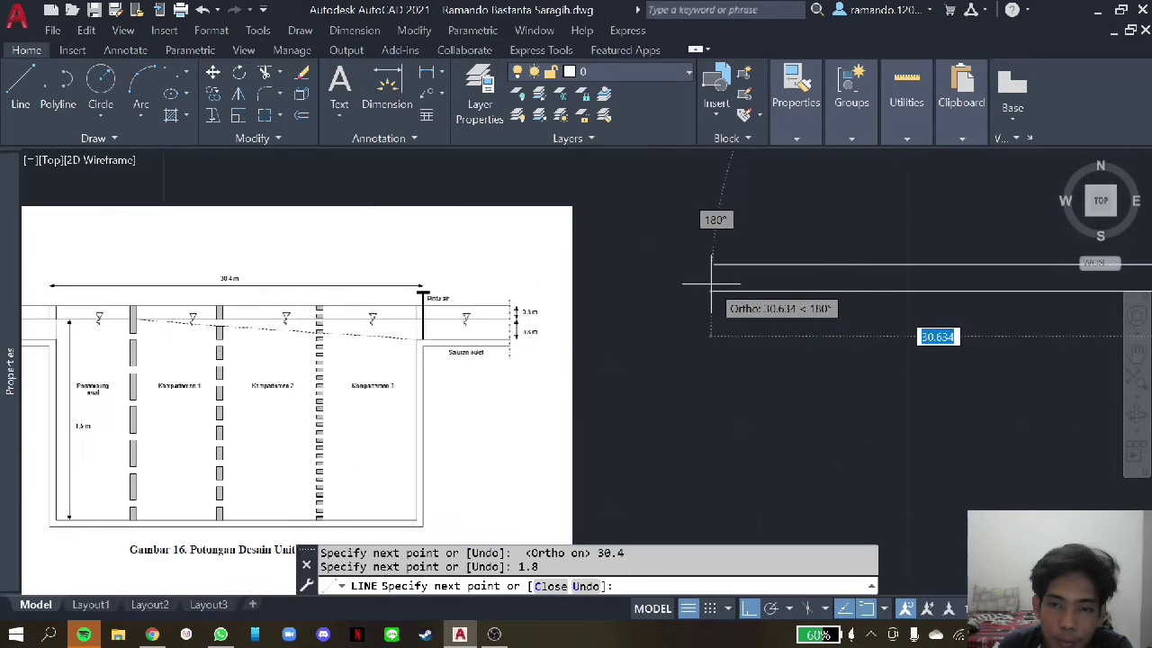
pyautogui.write('30')
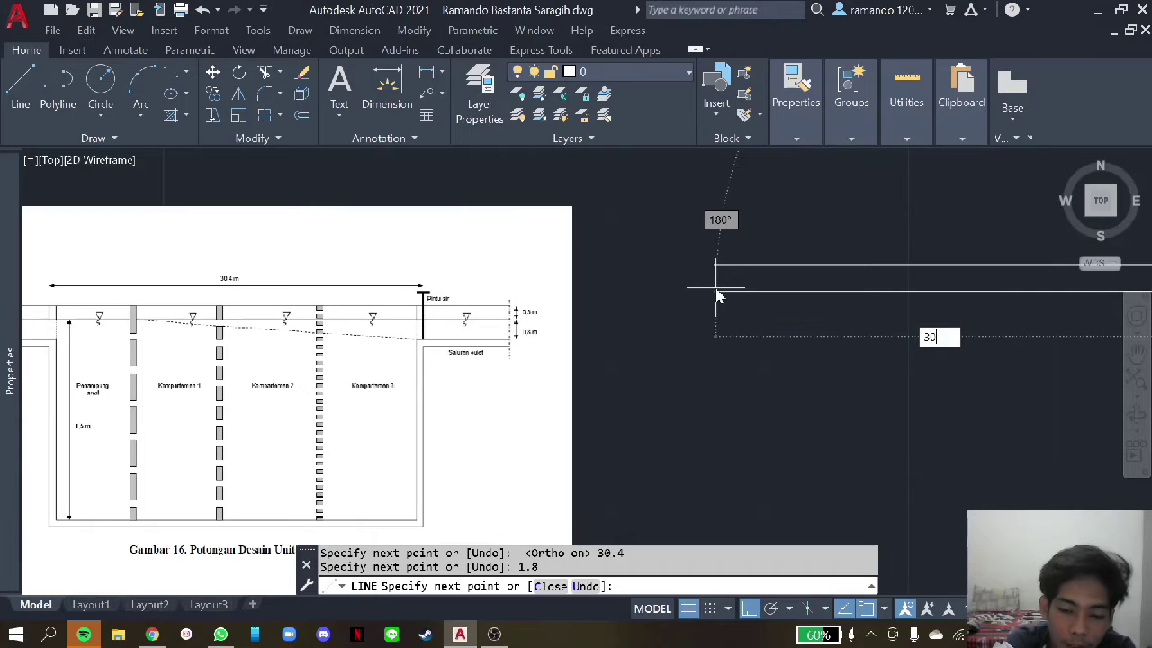
pyautogui.write('.4')
pyautogui.press('Return')
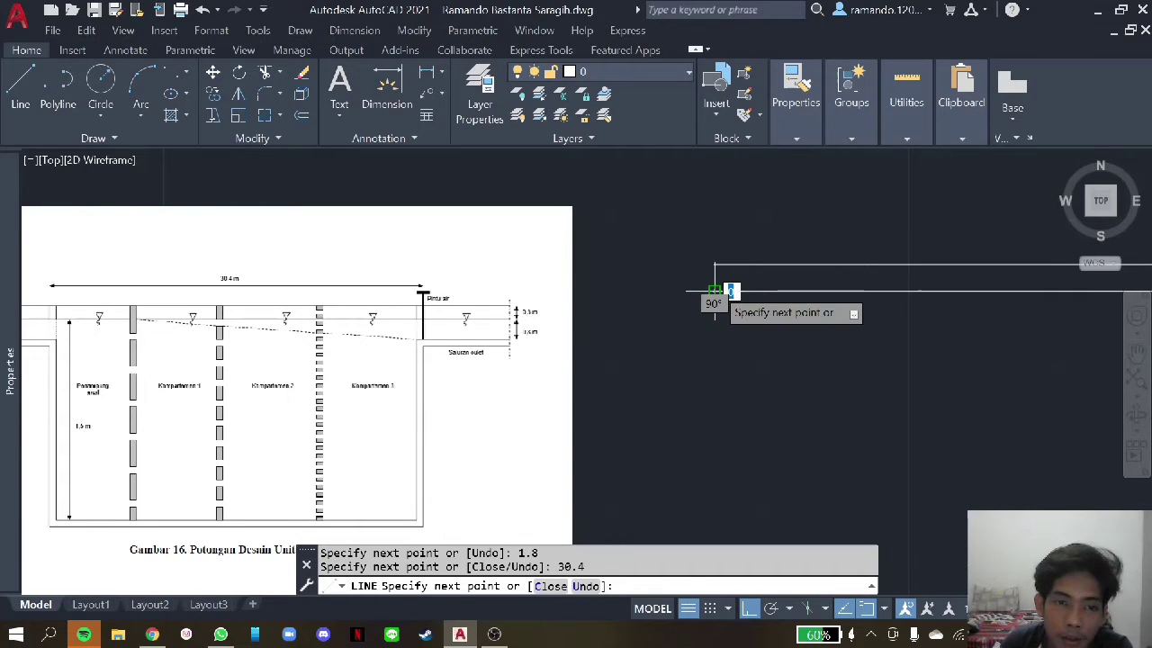
pyautogui.click(714, 266)
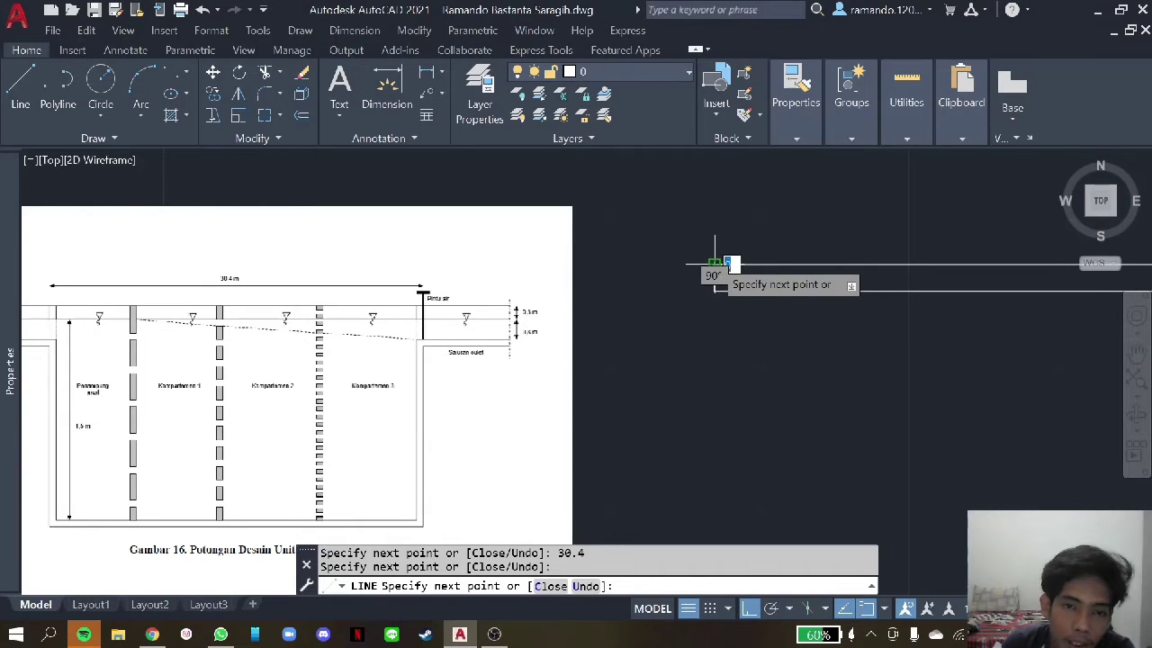
pyautogui.press('Escape')
pyautogui.scroll(-1, 720, 261)
pyautogui.scroll(2, 768, 292)
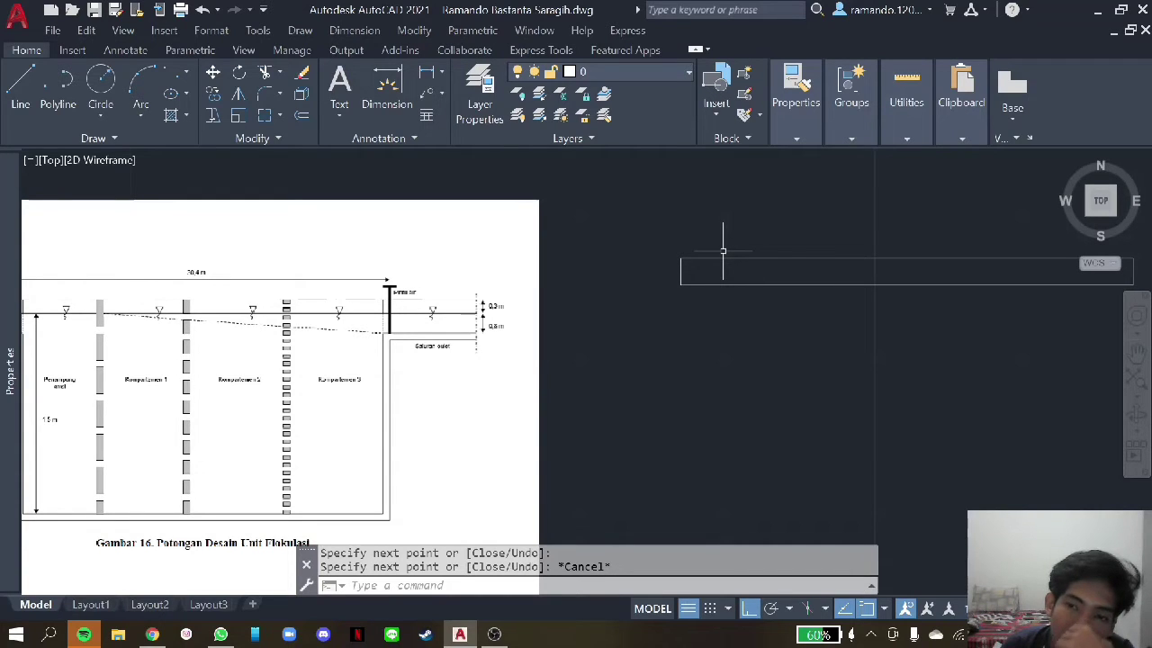
# - Offset the rectangle's bottom edge 0.15 inward
pyautogui.write('o')
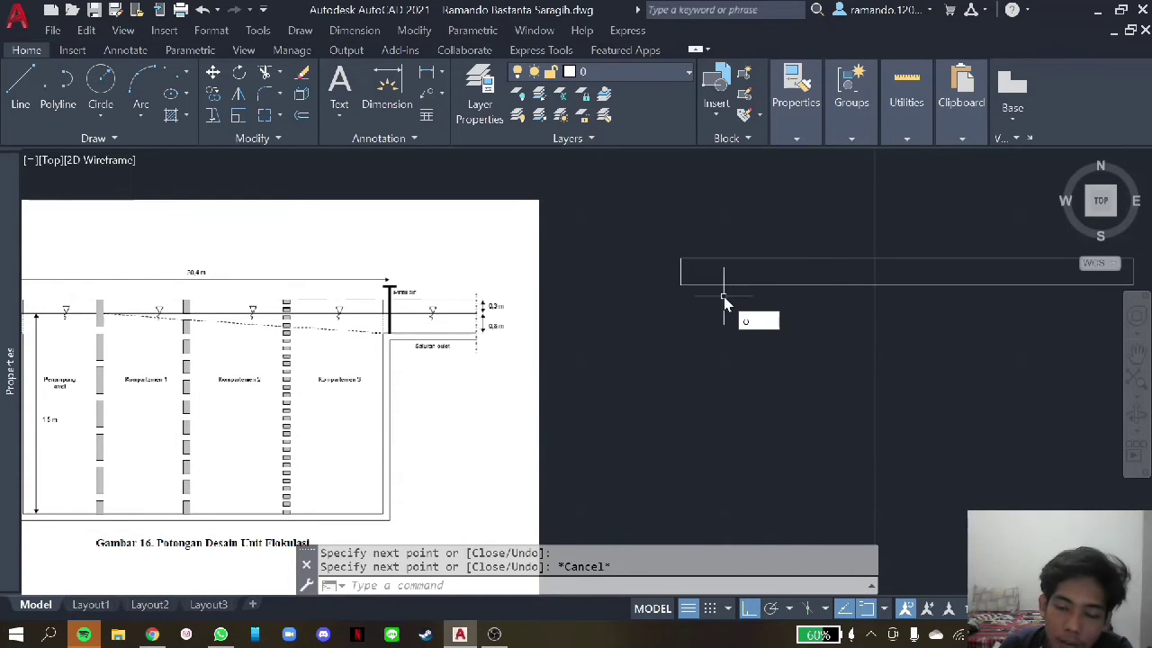
pyautogui.press('Return')
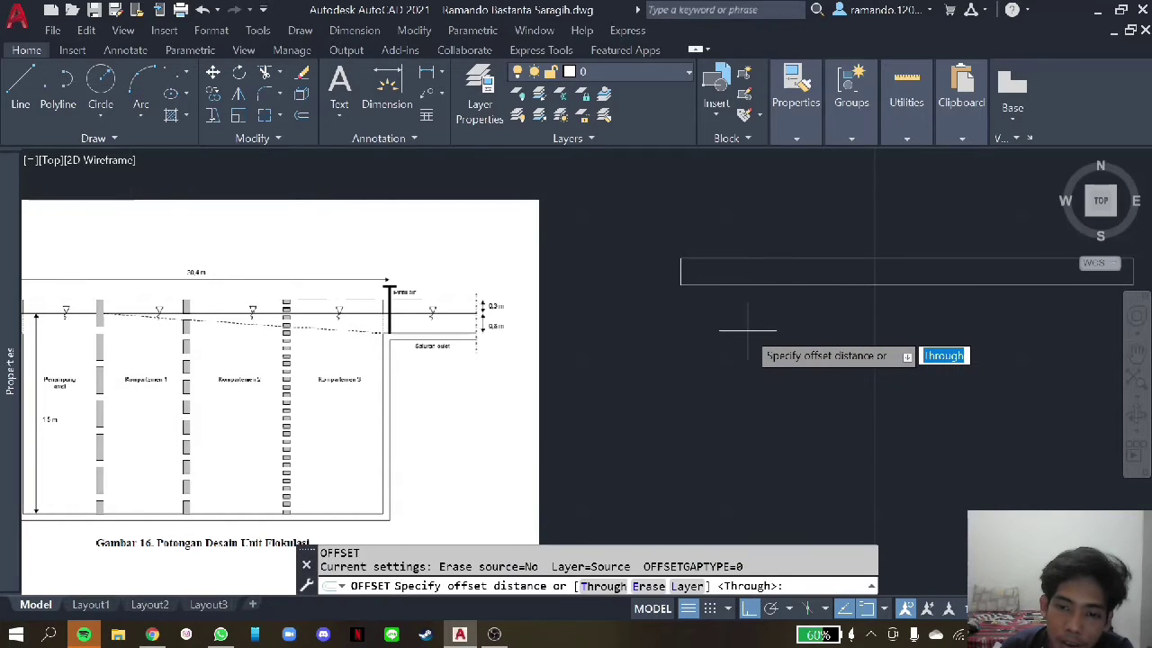
pyautogui.press('Return')
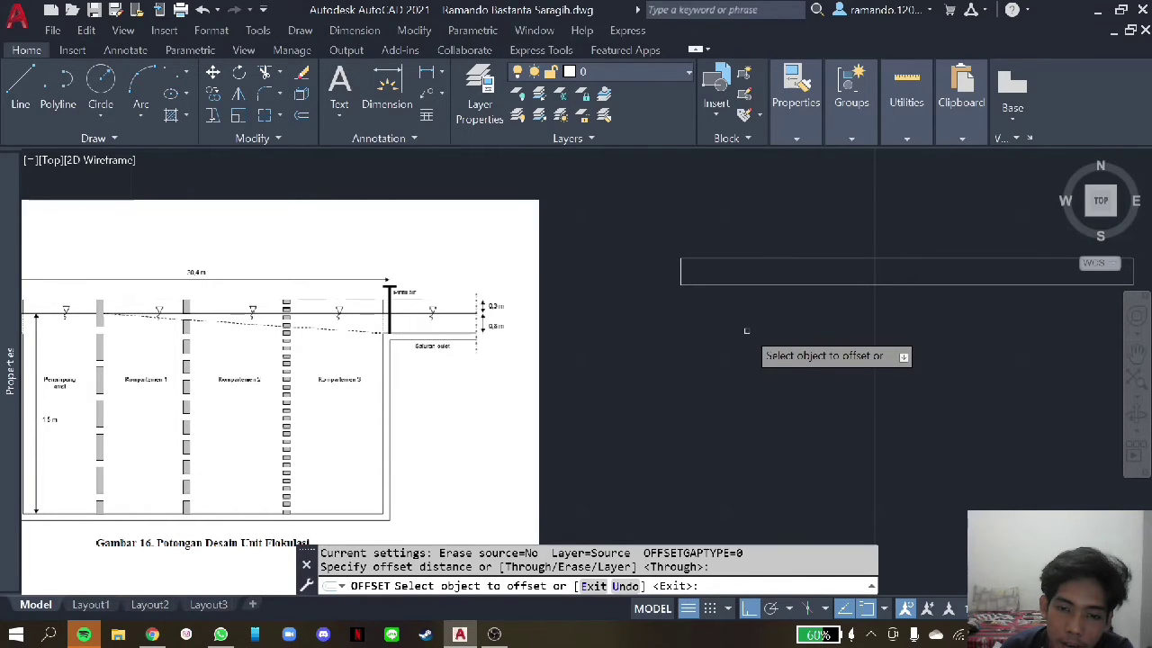
pyautogui.click(746, 284)
pyautogui.write('0.15')
pyautogui.press('Return')
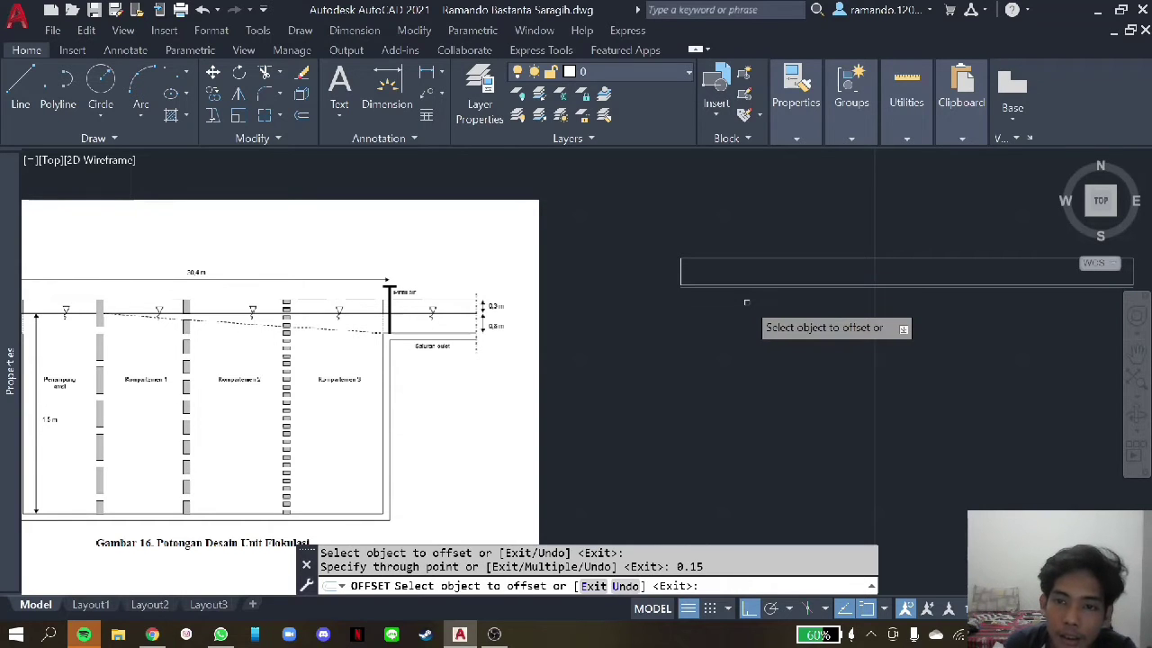
pyautogui.scroll(-1, 671, 338)
pyautogui.scroll(1, 670, 338)
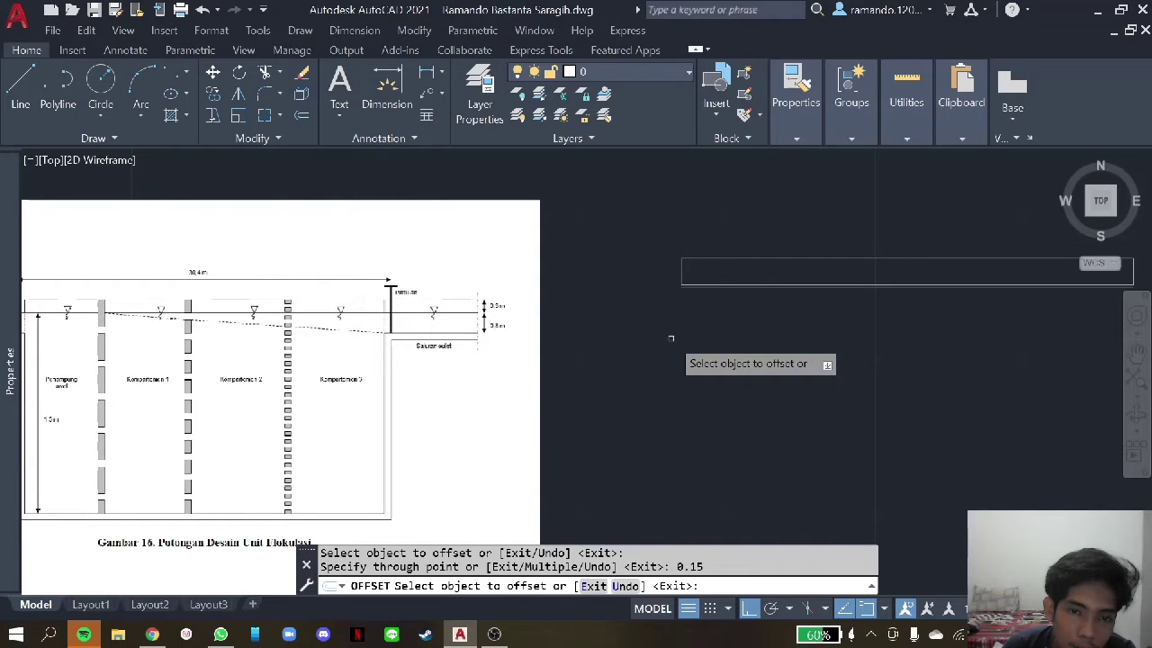
# - Offset the left and right end edges 0.15 inward, undoing one misplaced copy
pyautogui.click(687, 268)
pyautogui.click(690, 268)
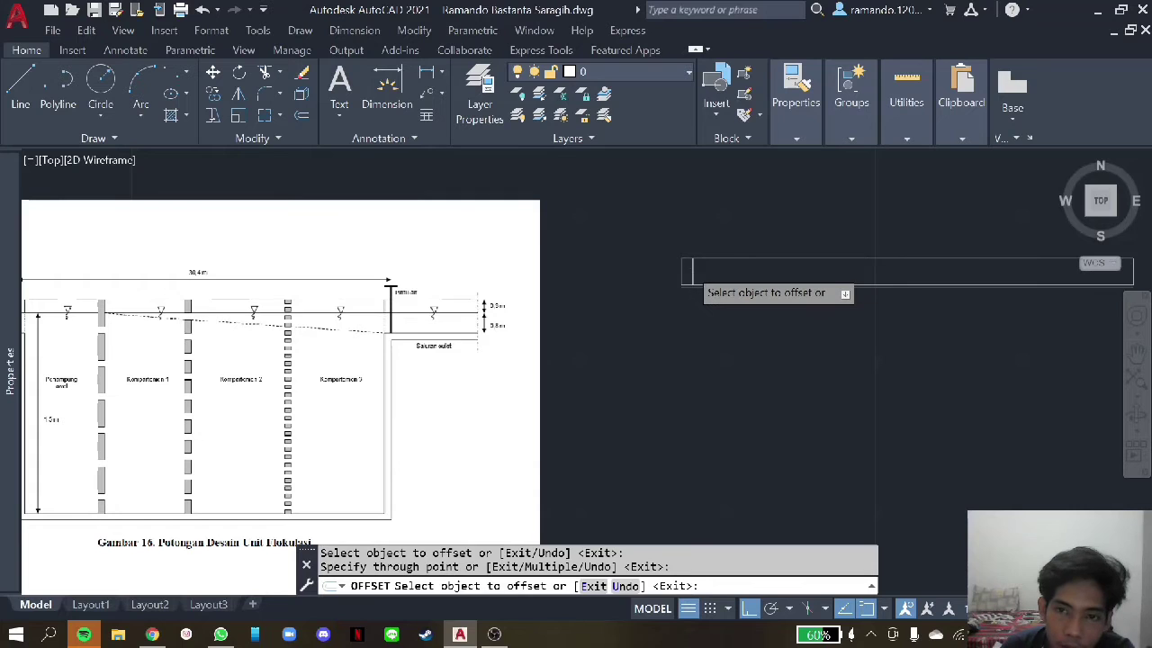
pyautogui.write('u')
pyautogui.press('Return')
pyautogui.click(690, 269)
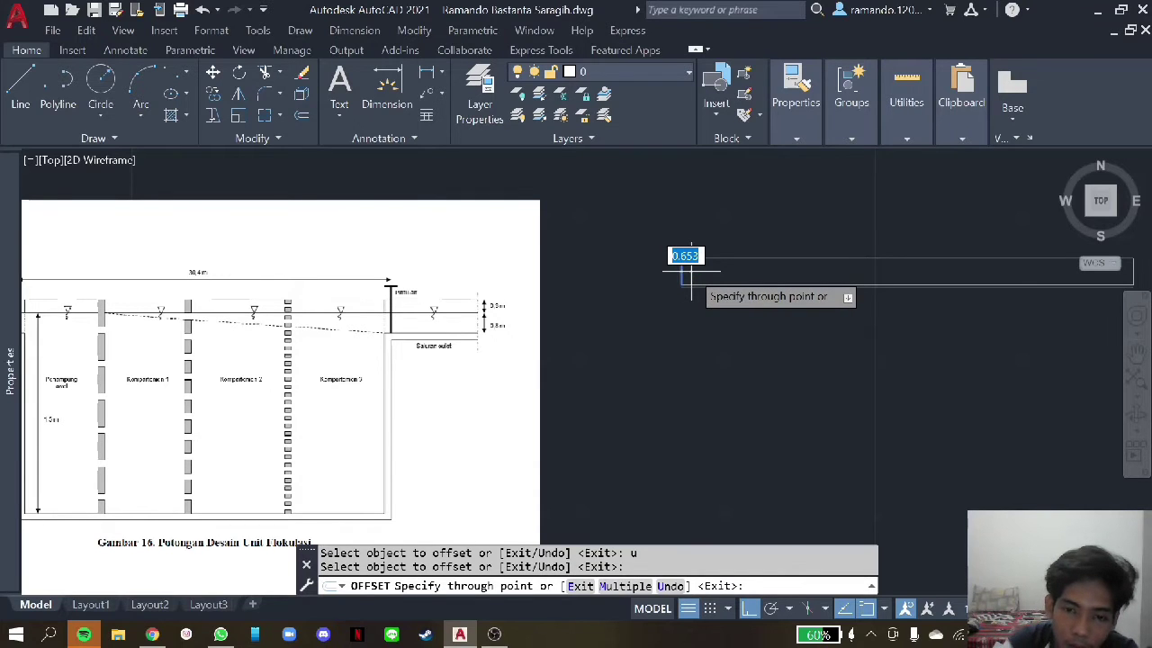
pyautogui.write('0.15')
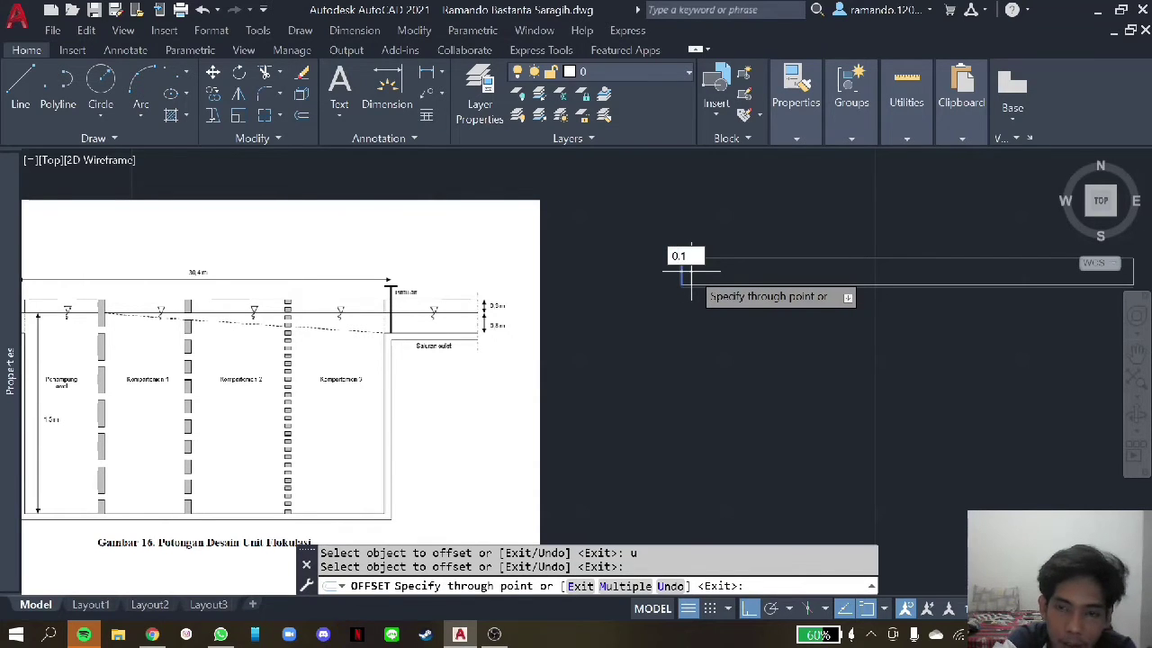
pyautogui.press('Return')
pyautogui.scroll(-1, 690, 271)
pyautogui.scroll(1, 990, 296)
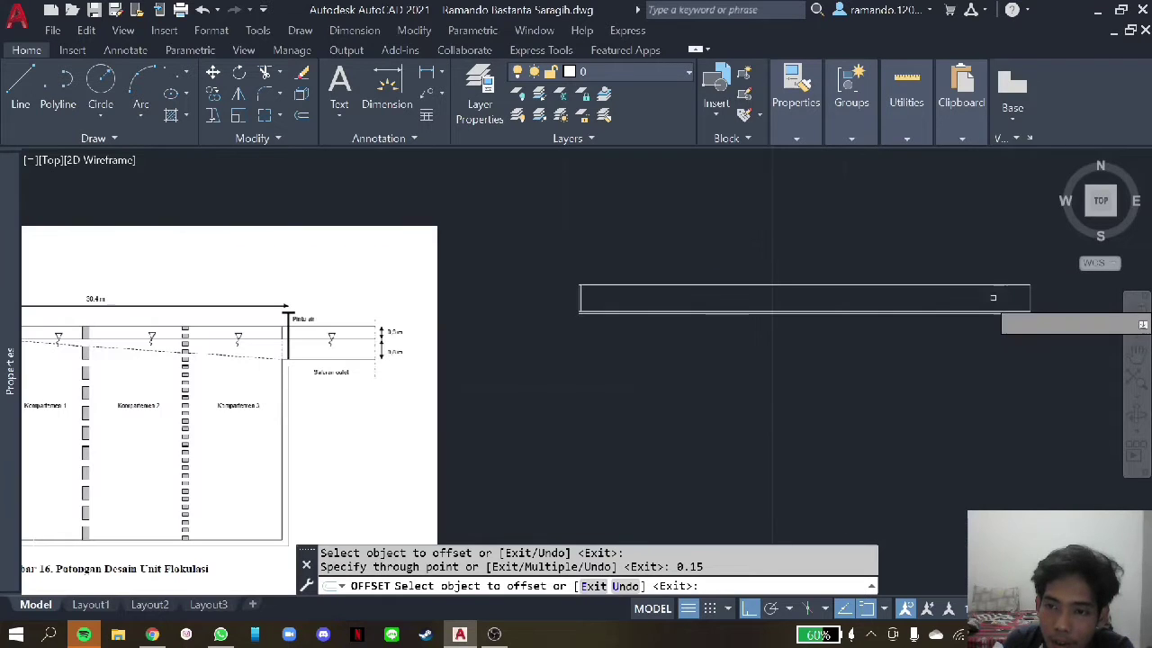
pyautogui.click(1031, 303)
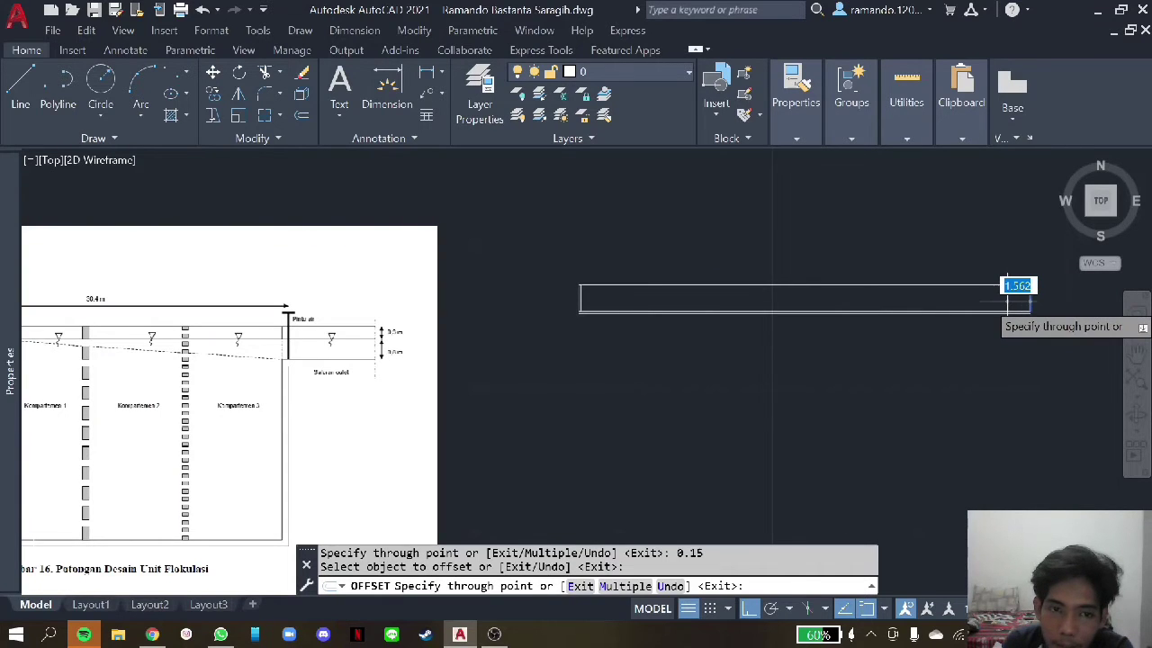
pyautogui.write('0.15')
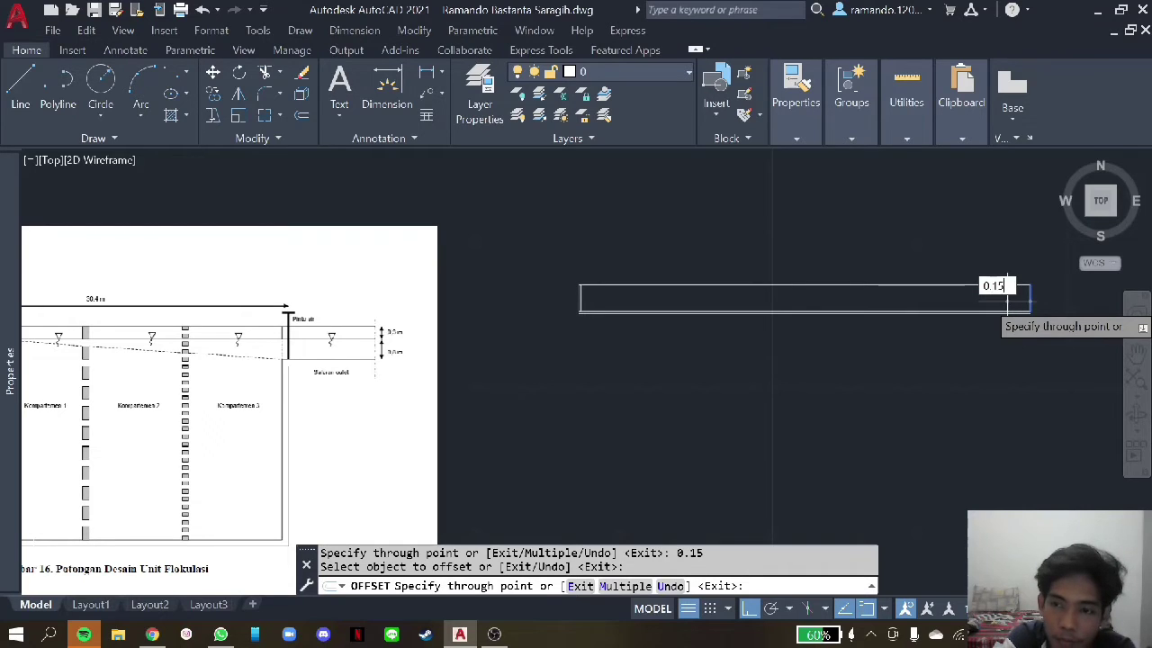
pyautogui.press('Return')
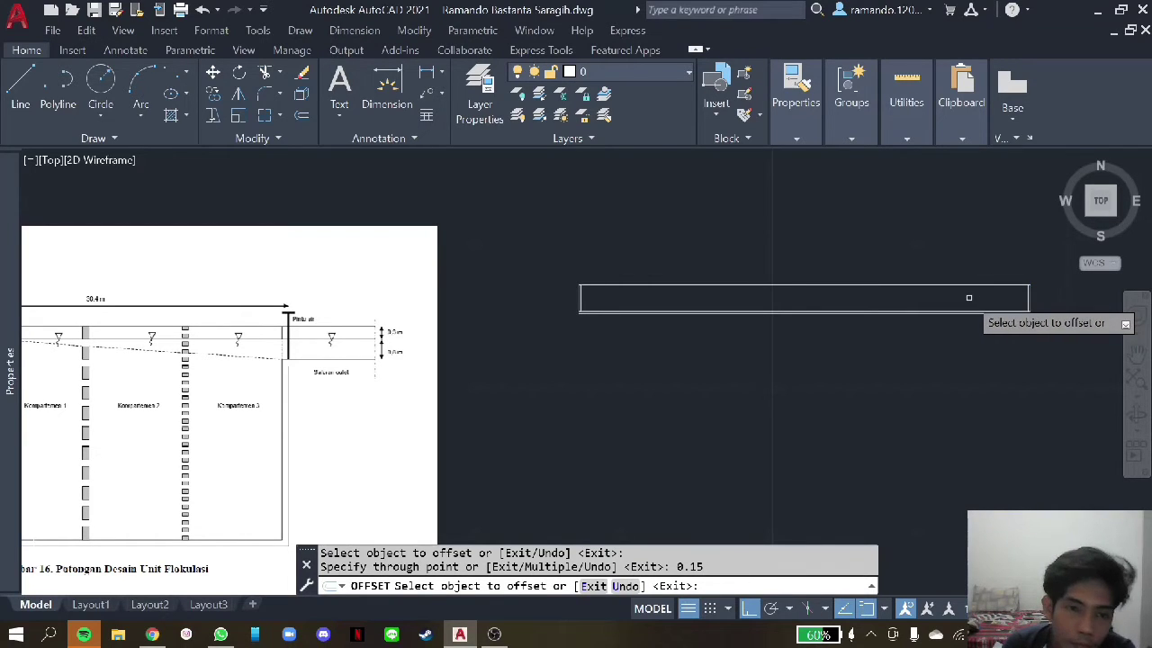
pyautogui.press('Escape')
pyautogui.scroll(5, 519, 301)
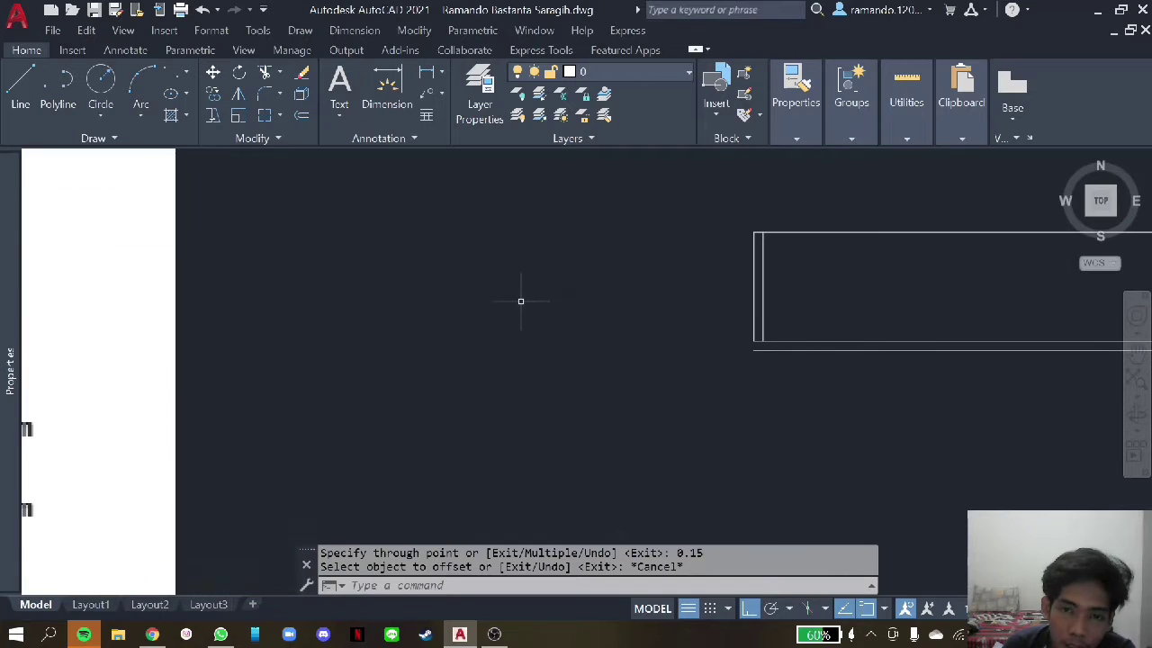
# - Grab the left wall line's corner grip, then cancel without changing it
pyautogui.click(755, 320)
pyautogui.scroll(3, 754, 362)
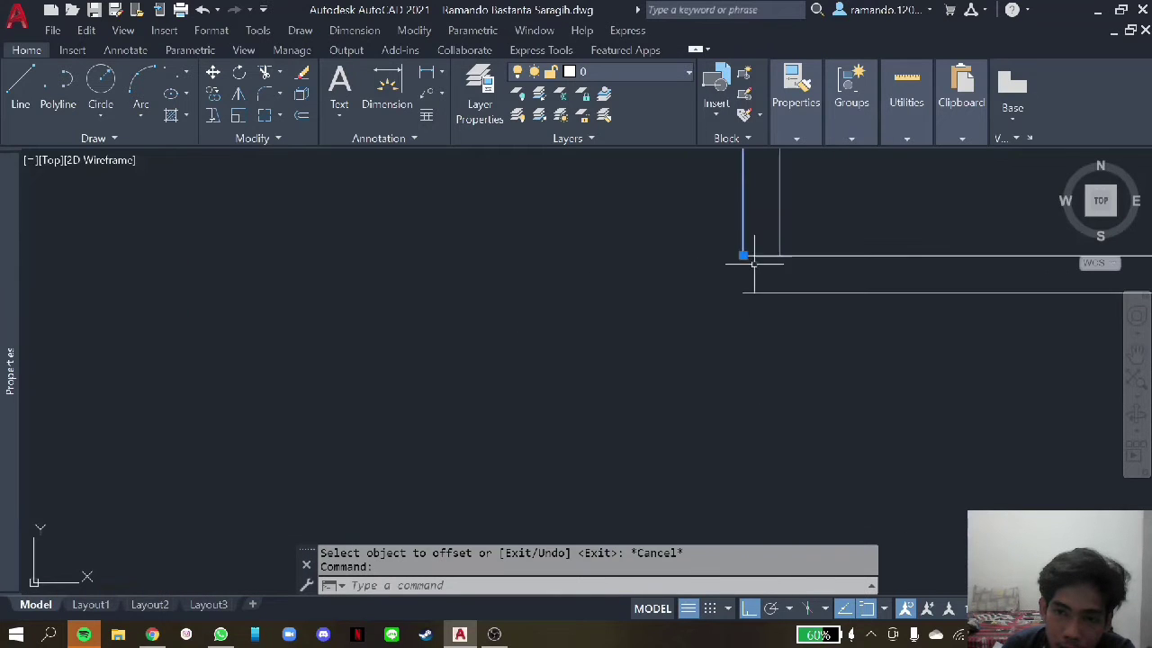
pyautogui.click(742, 256)
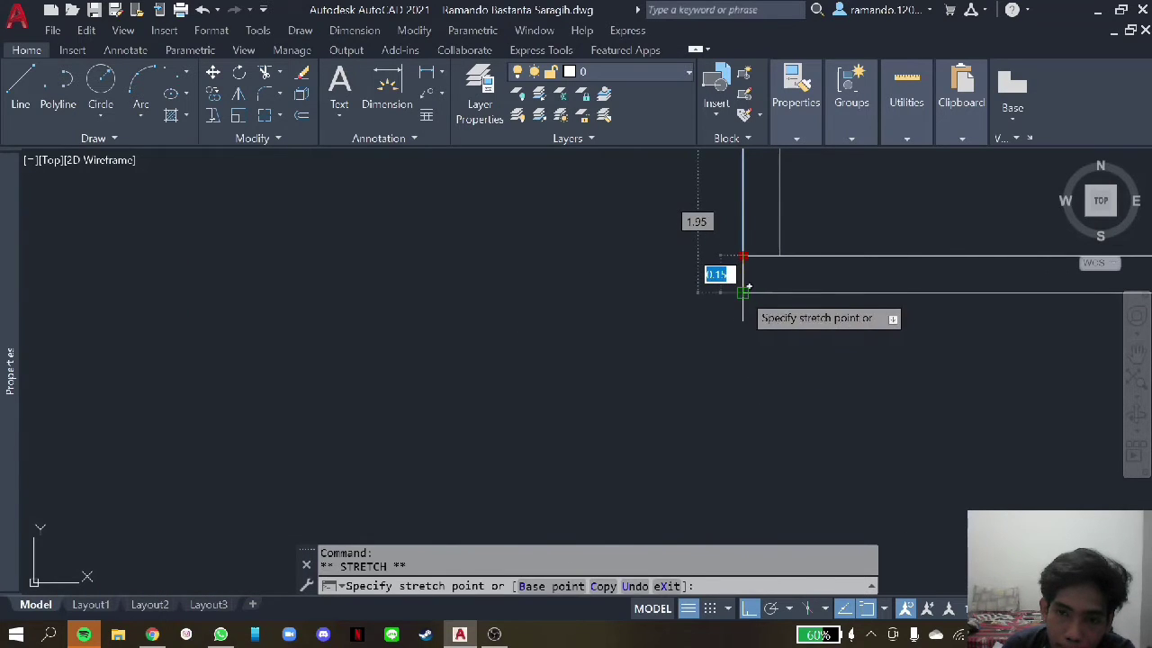
pyautogui.press('Escape')
pyautogui.scroll(-3, 561, 244)
pyautogui.scroll(3, 812, 239)
pyautogui.scroll(3, 535, 445)
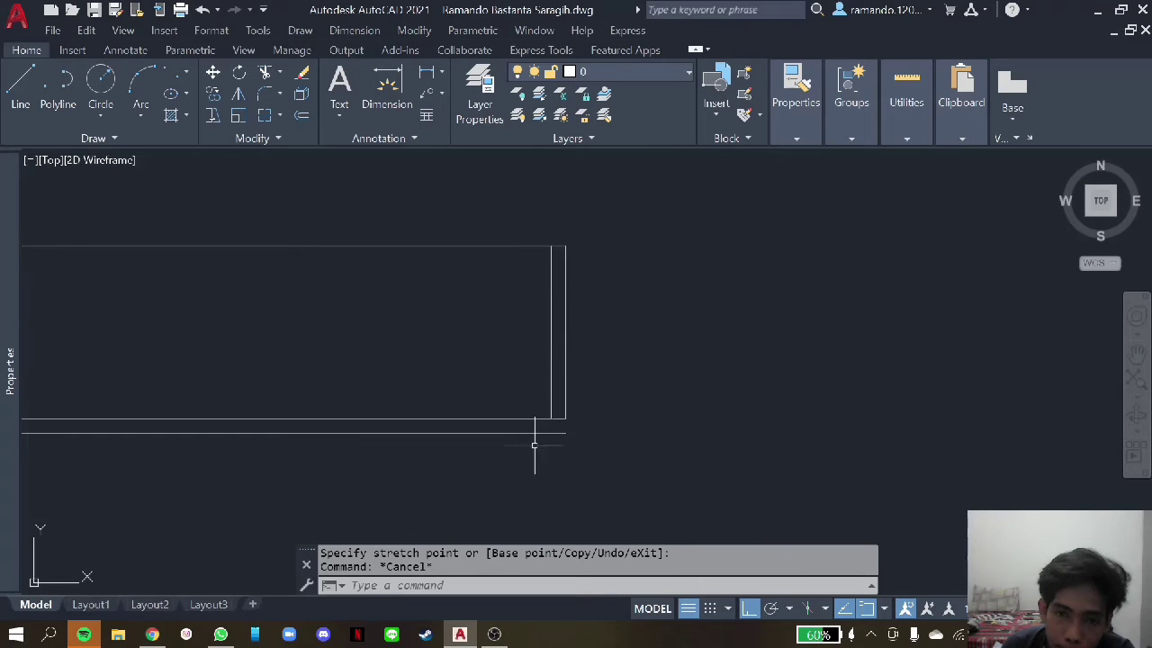
# - Stretch the right inner wall line's bottom end up to the inner bottom line
pyautogui.click(564, 412)
pyautogui.click(565, 432)
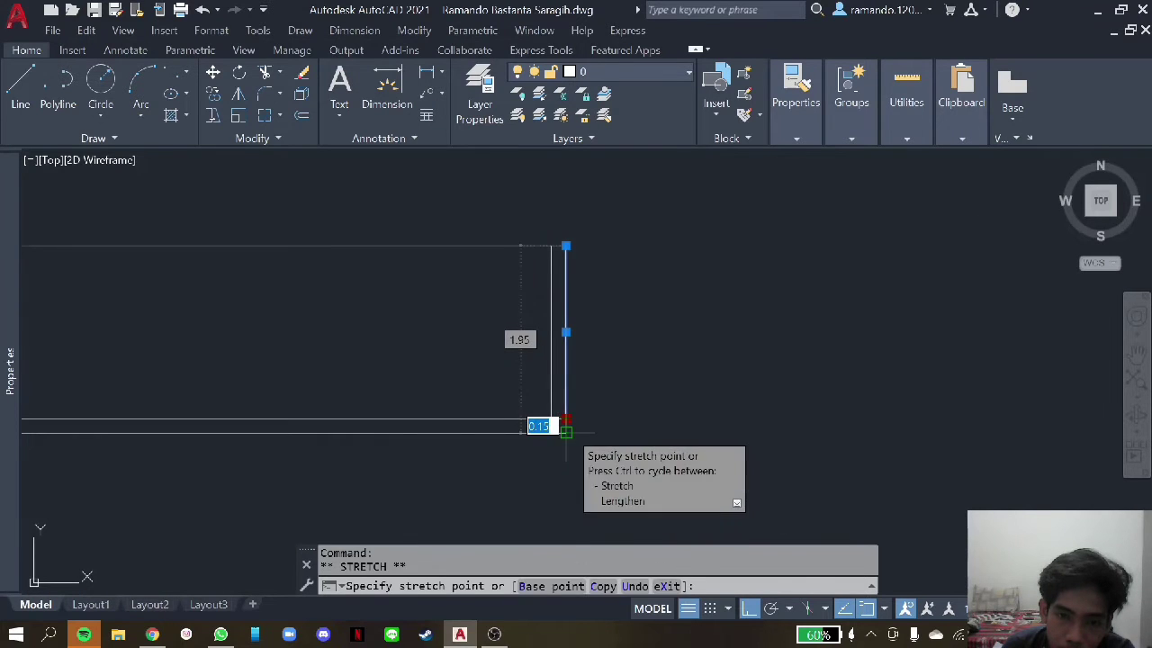
pyautogui.click(565, 418)
pyautogui.scroll(-4, 548, 404)
pyautogui.scroll(-5, 488, 397)
pyautogui.scroll(5, 193, 387)
pyautogui.scroll(3, 280, 424)
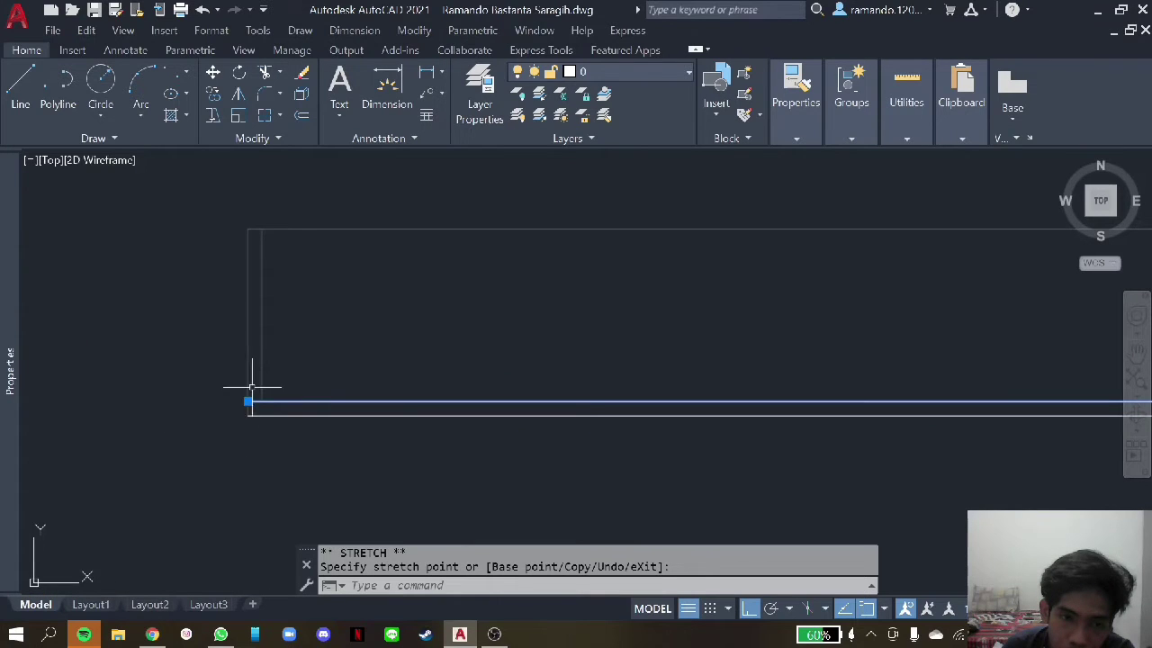
pyautogui.scroll(-7, 528, 303)
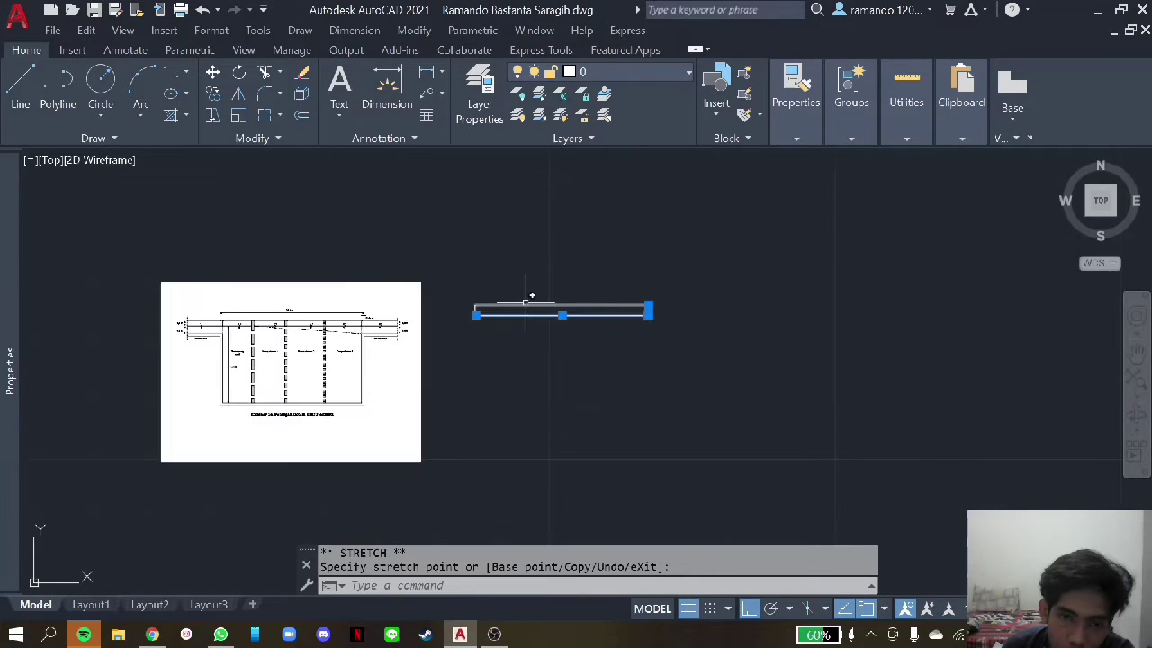
pyautogui.scroll(2, 213, 404)
pyautogui.scroll(2, 216, 406)
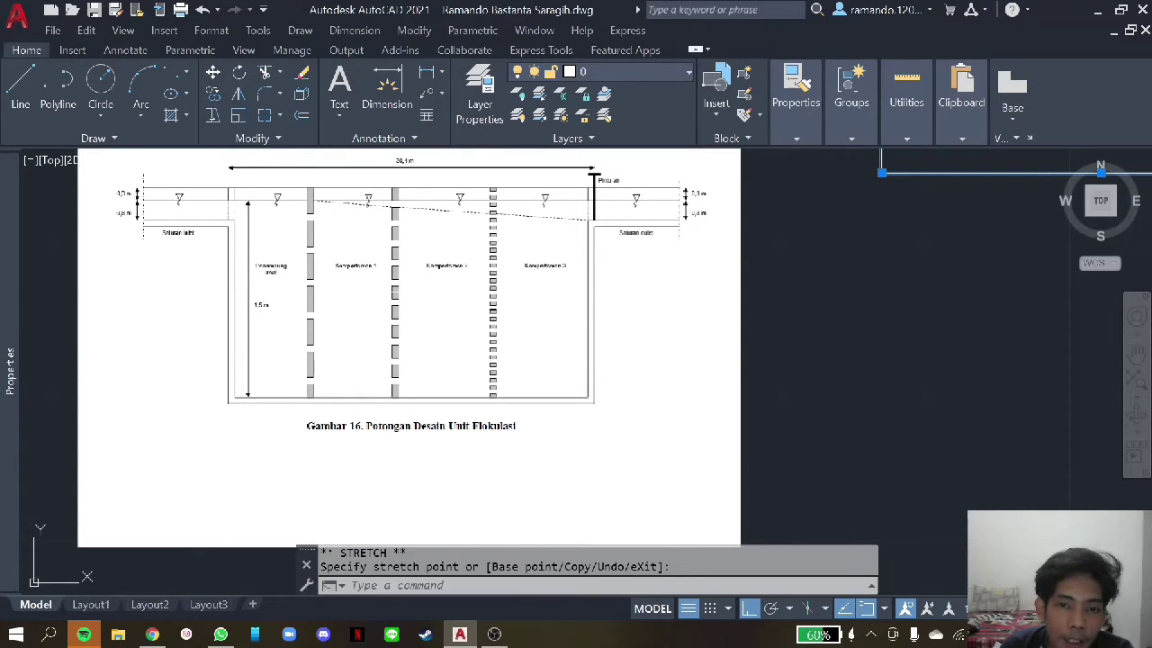
pyautogui.scroll(-3, 333, 261)
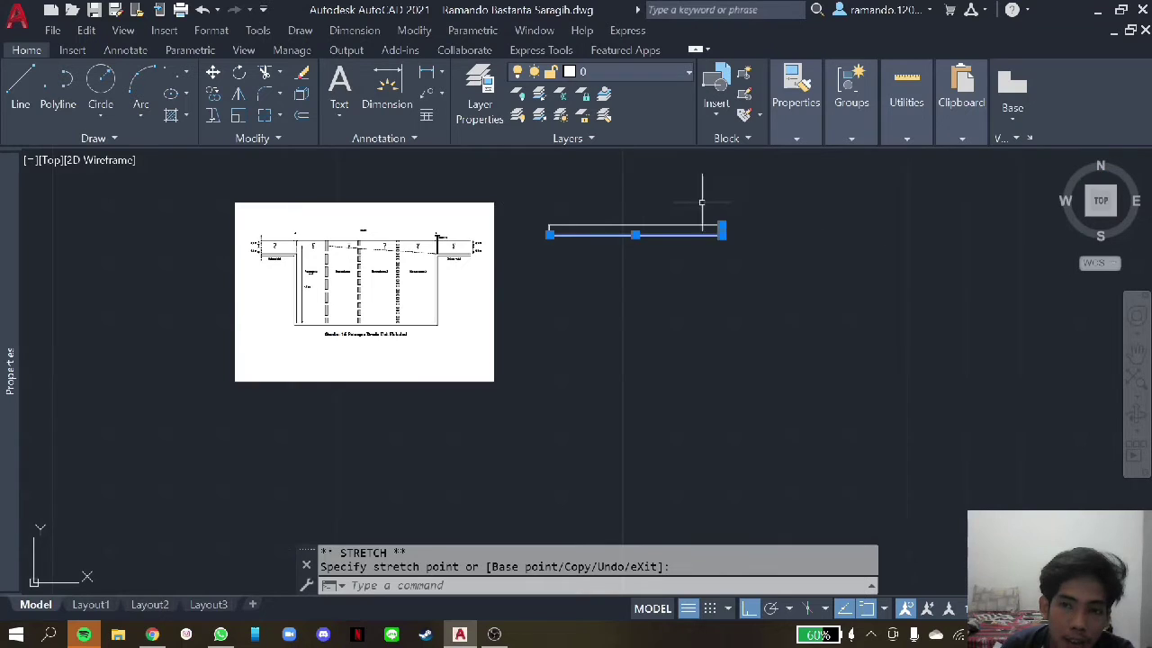
pyautogui.scroll(3, 576, 226)
pyautogui.scroll(2, 571, 225)
pyautogui.press('Escape')
pyautogui.scroll(-4, 584, 224)
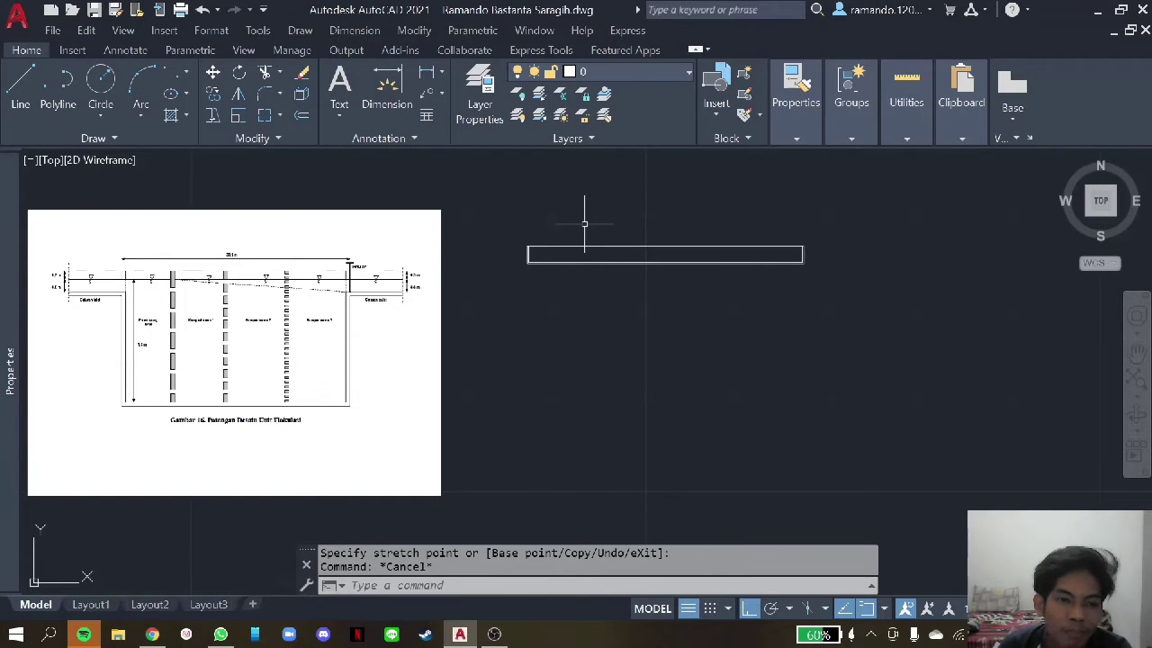
pyautogui.scroll(4, 590, 231)
pyautogui.scroll(-4, 506, 250)
# - Draw a line from the inner top-left corner to the inner top-right corner
pyautogui.scroll(2, 511, 249)
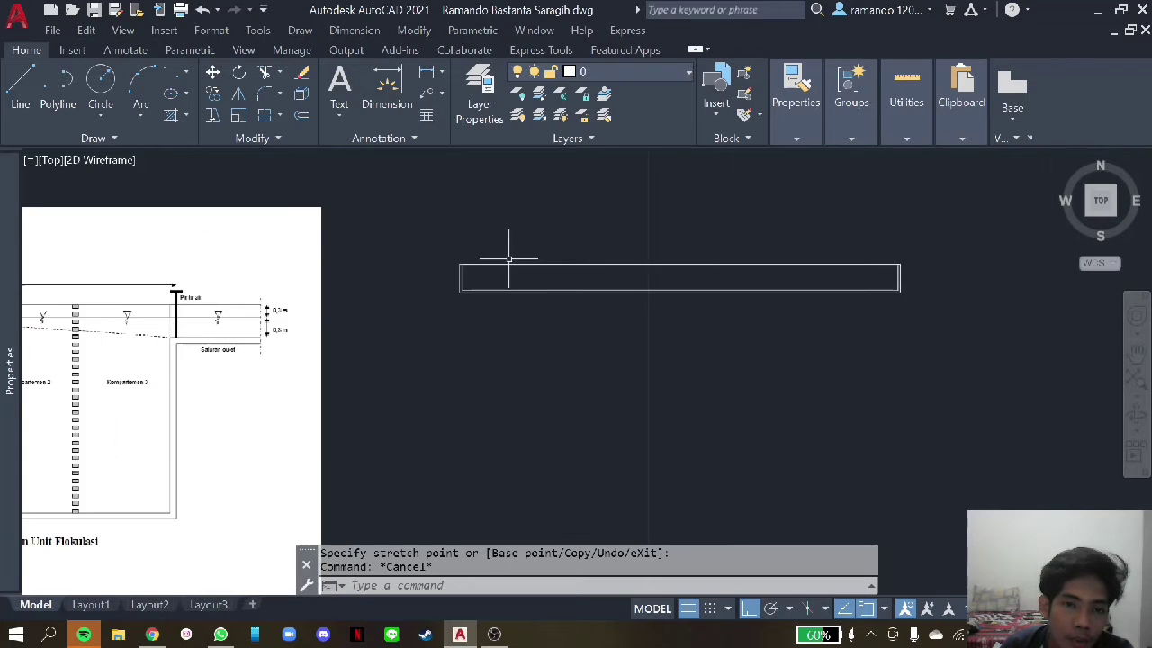
pyautogui.scroll(2, 509, 258)
pyautogui.write('l')
pyautogui.press('Return')
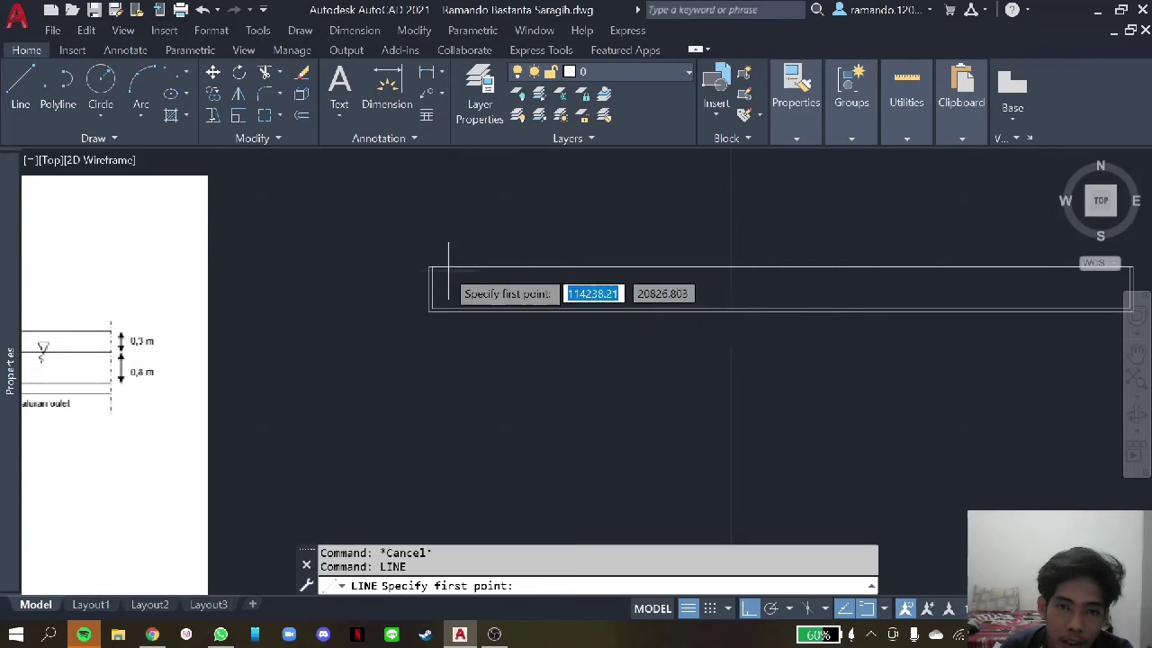
pyautogui.scroll(4, 432, 267)
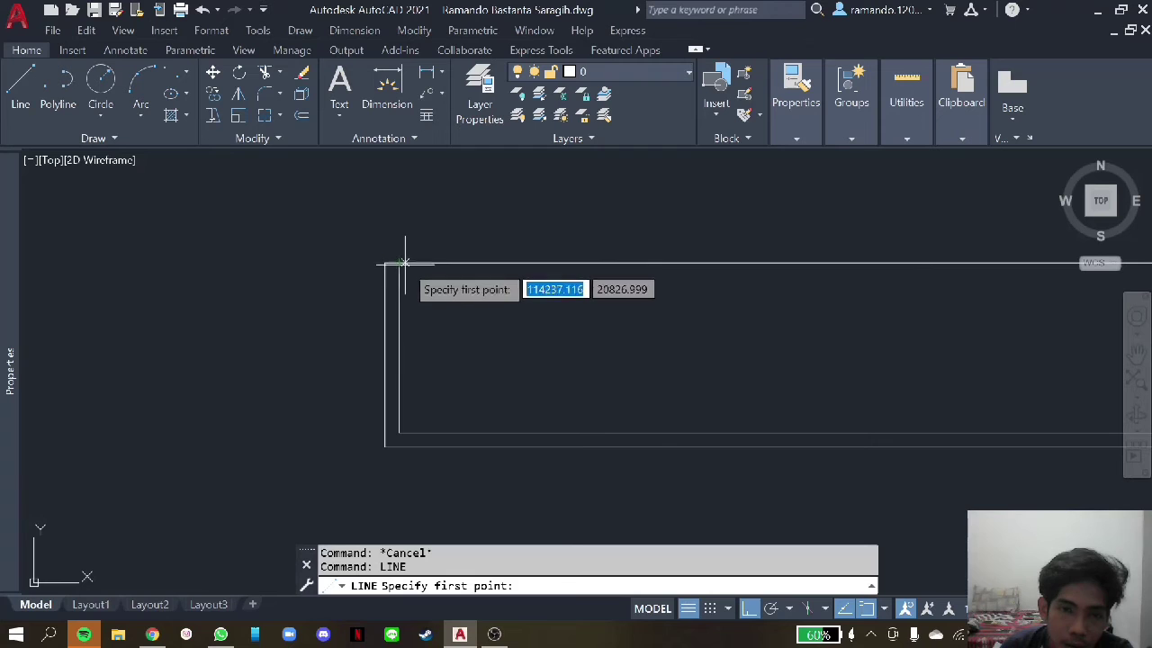
pyautogui.click(402, 263)
pyautogui.scroll(-4, 428, 263)
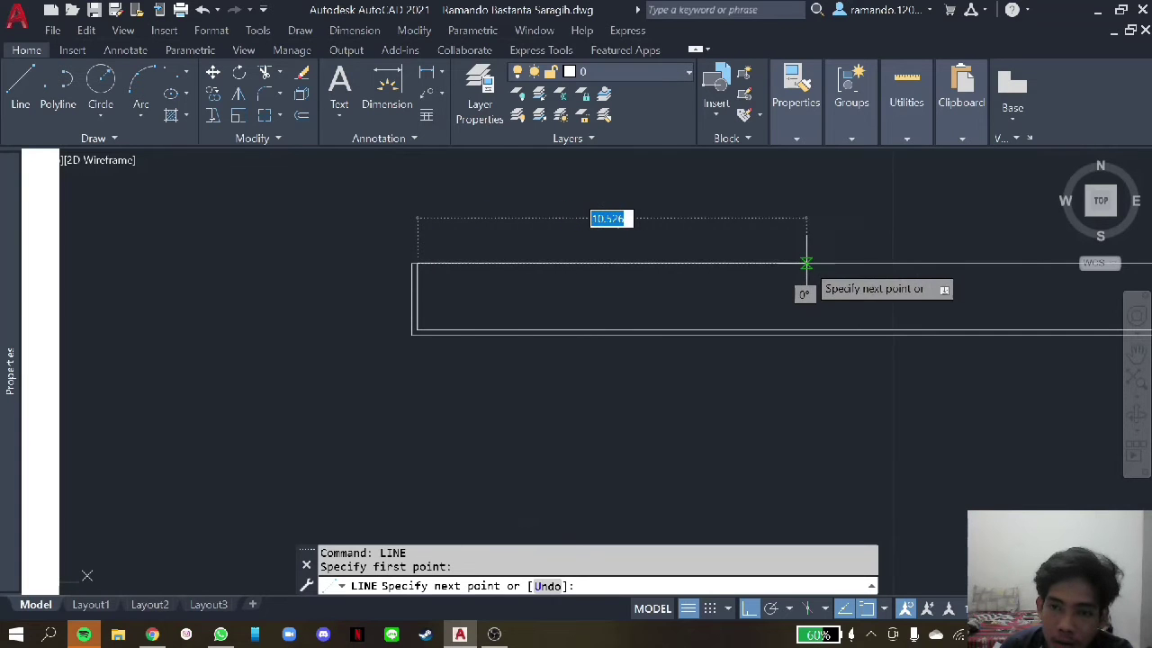
pyautogui.scroll(-3, 790, 263)
pyautogui.scroll(-2, 819, 263)
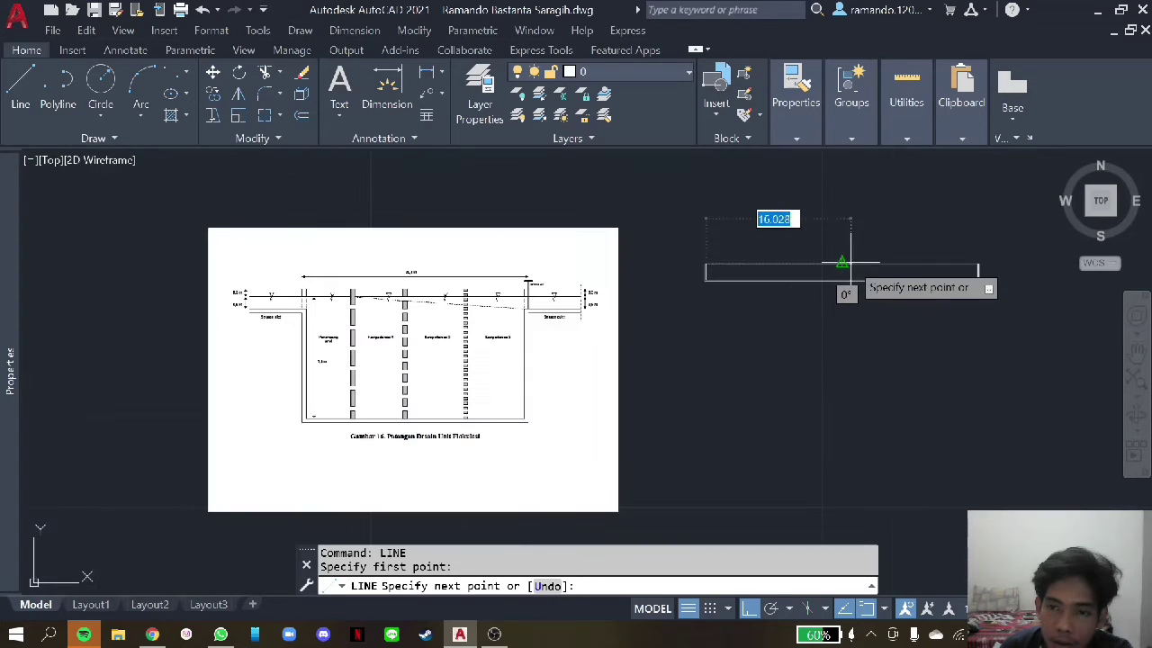
pyautogui.scroll(2, 841, 263)
pyautogui.scroll(6, 918, 265)
pyautogui.moveTo(990, 244); pyautogui.dragTo(856, 311, button='middle')
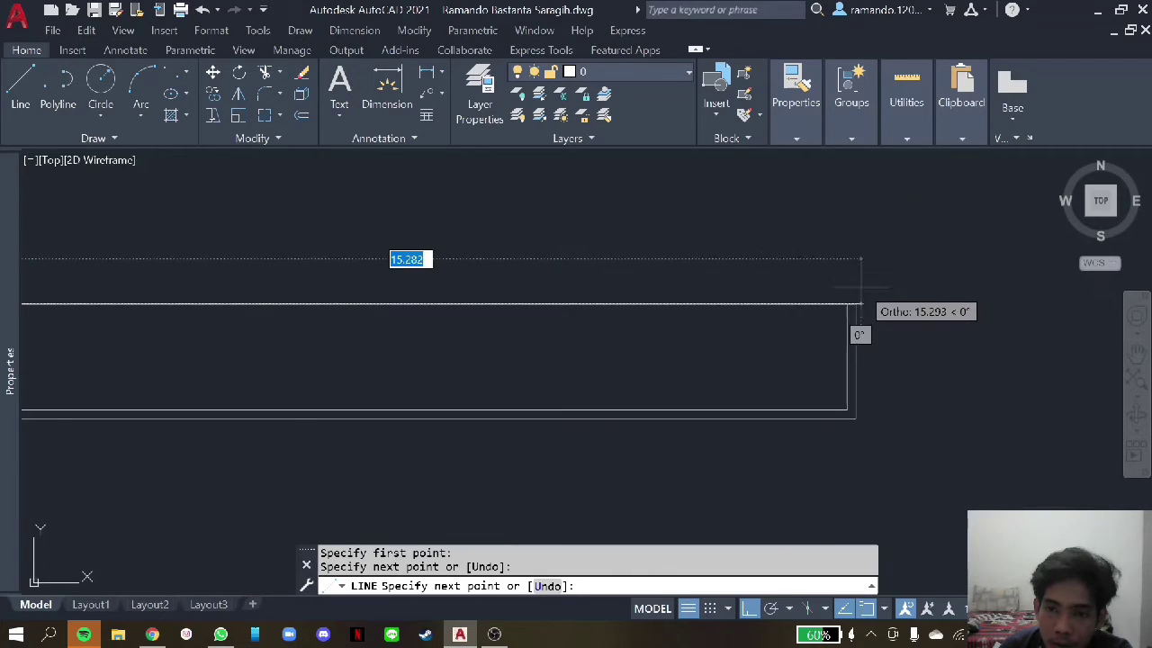
pyautogui.click(847, 305)
pyautogui.press('Escape')
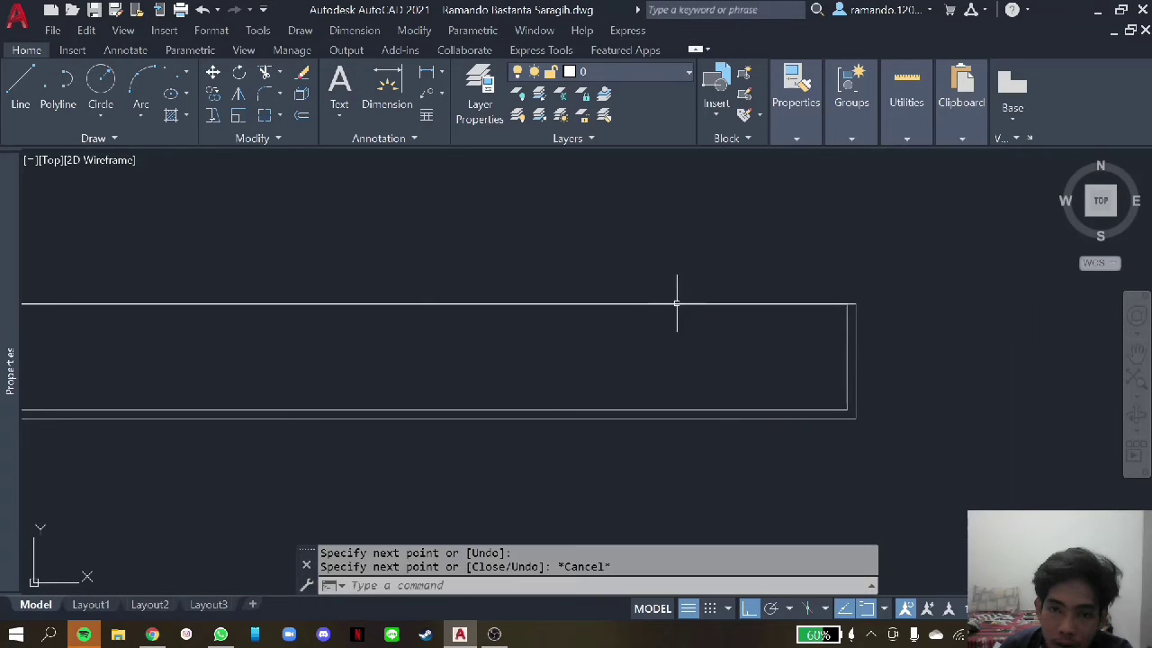
# - After two cancelled attempts, draw the first vertical divider from the top edge to the bottom edge
pyautogui.write('l')
pyautogui.press('Return')
pyautogui.scroll(-2, 756, 351)
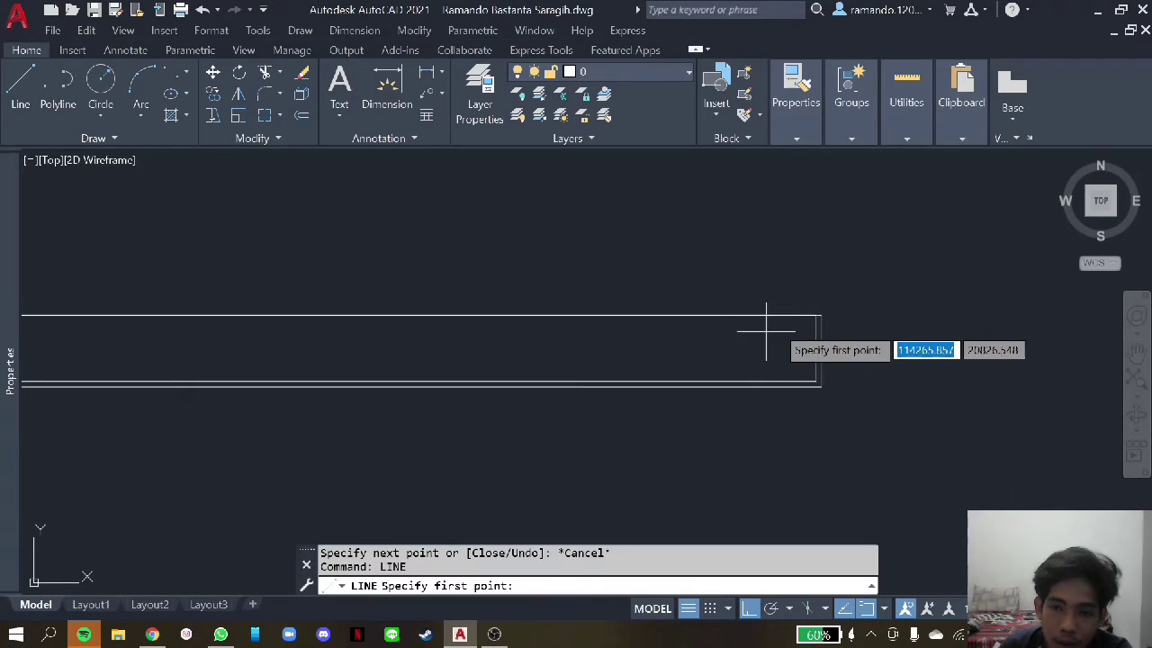
pyautogui.click(815, 315)
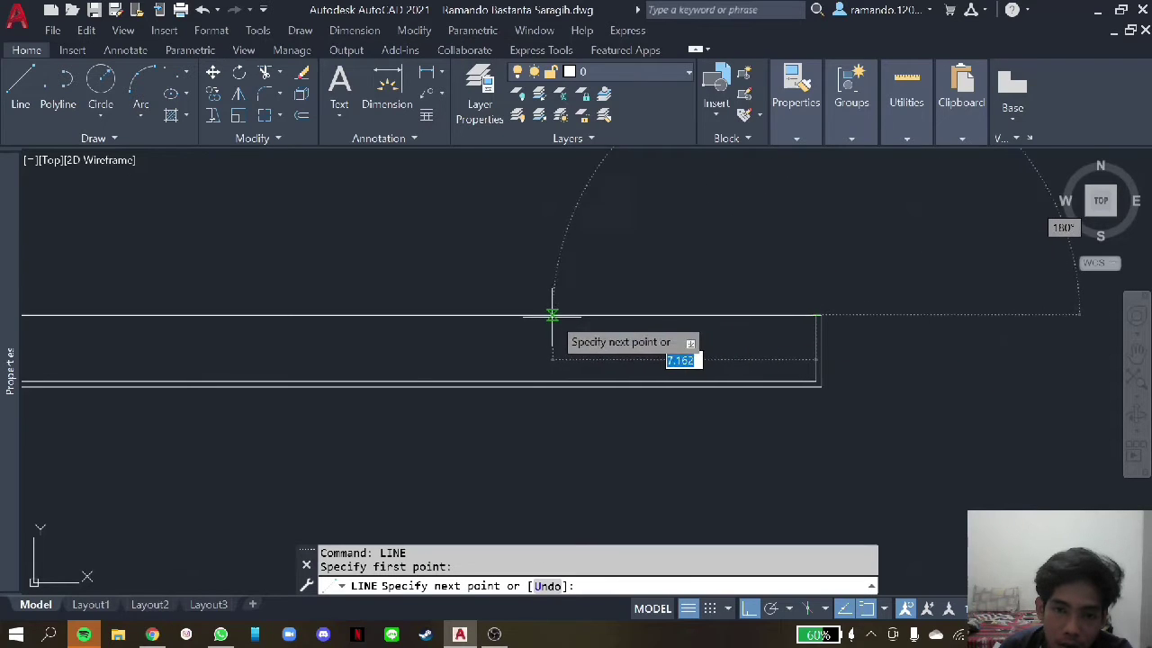
pyautogui.press('Escape')
pyautogui.scroll(-2, 589, 312)
pyautogui.write('li')
pyautogui.click(630, 372)
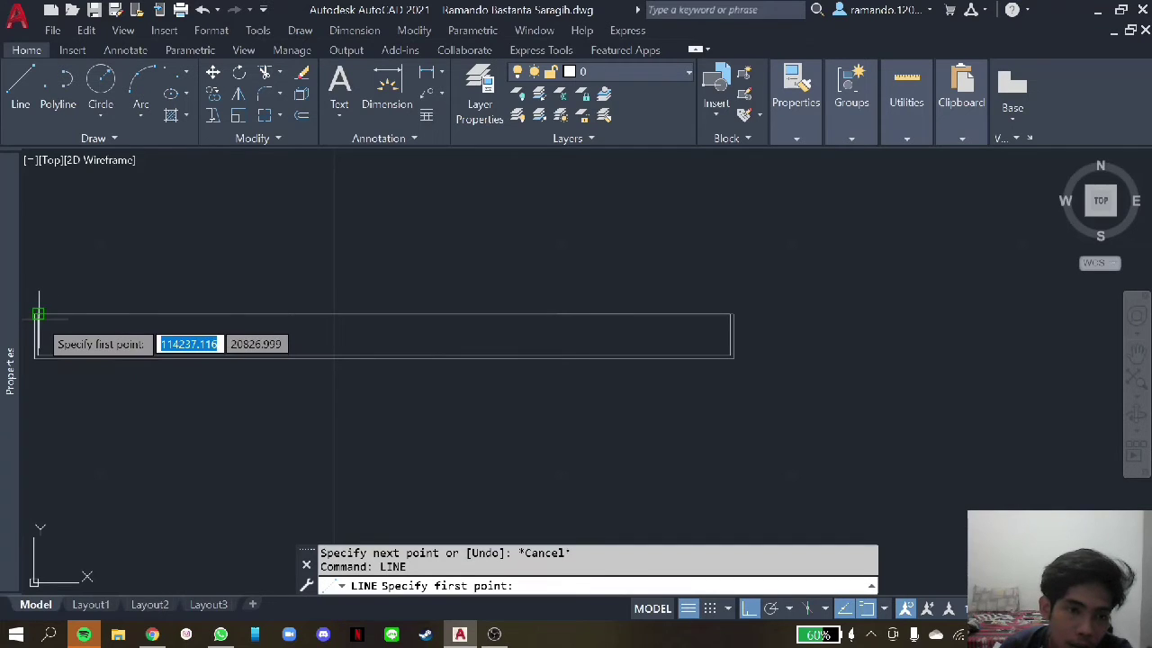
pyautogui.click(37, 314)
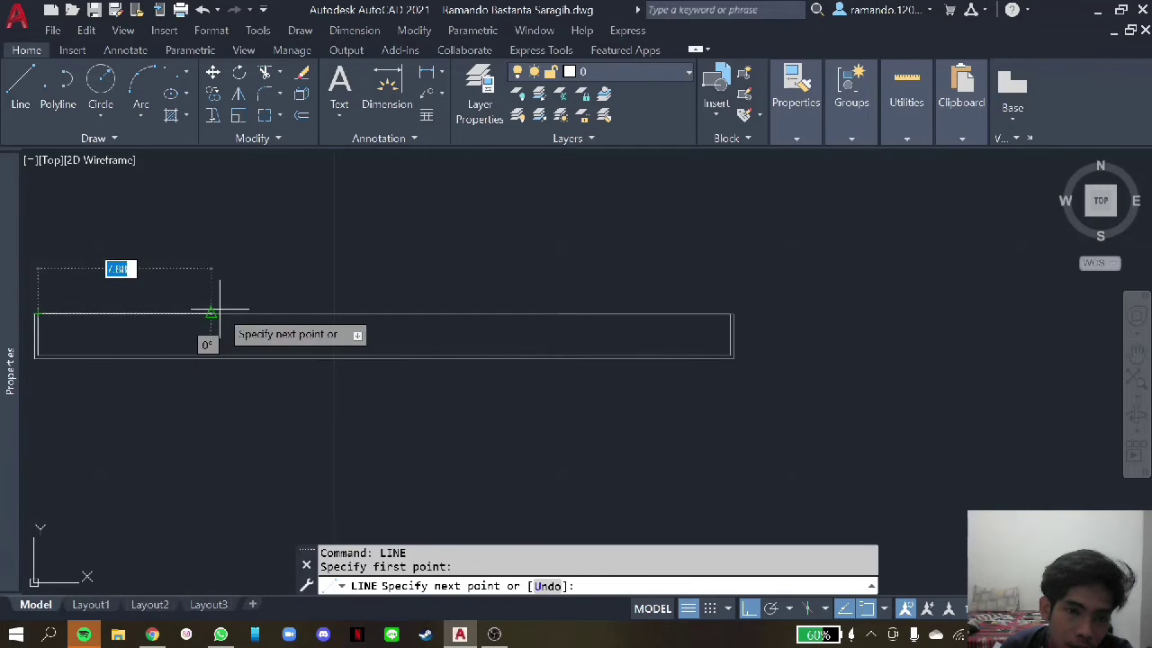
pyautogui.press('Escape')
pyautogui.write('li')
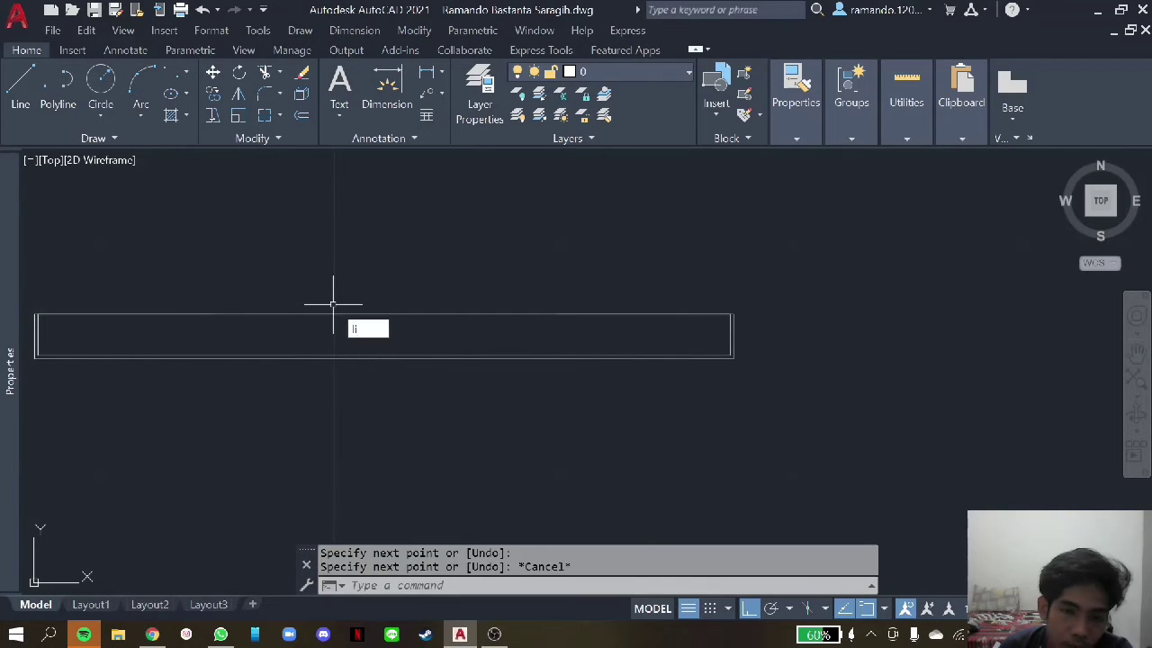
pyautogui.press('Return')
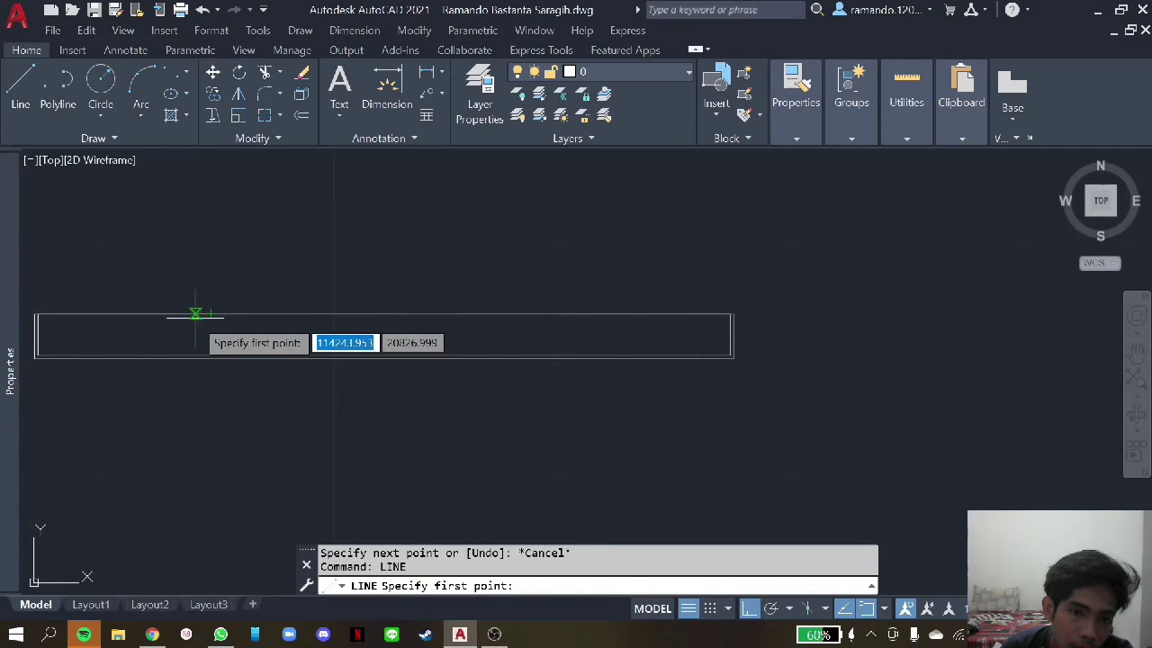
pyautogui.click(211, 314)
pyautogui.click(211, 356)
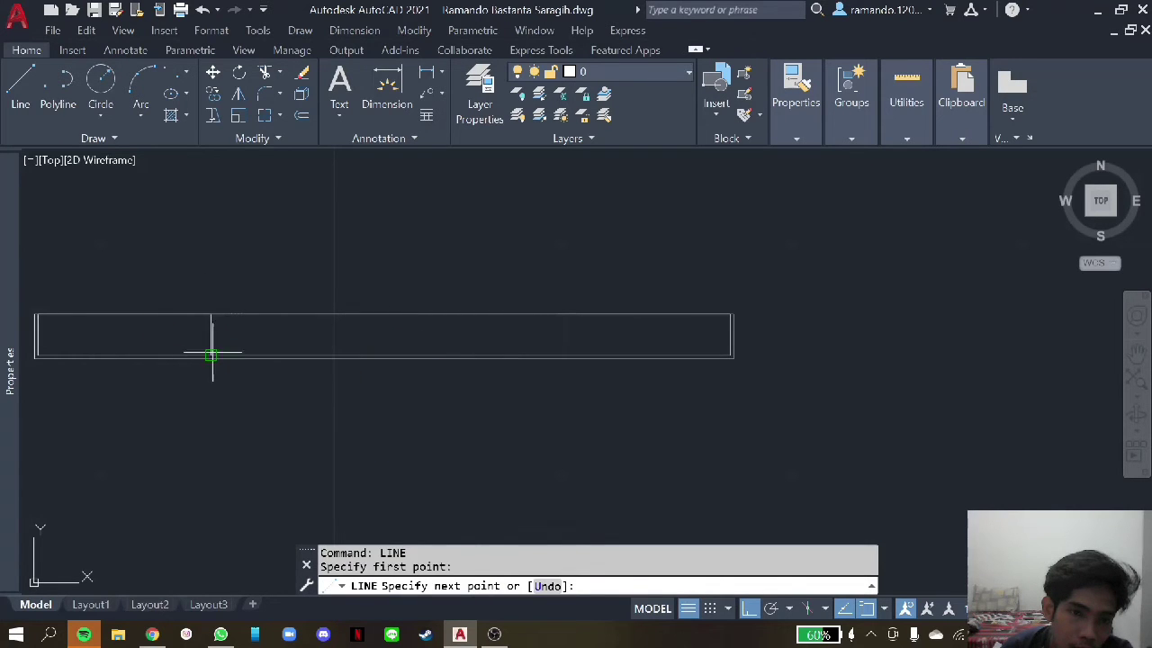
pyautogui.press('Escape')
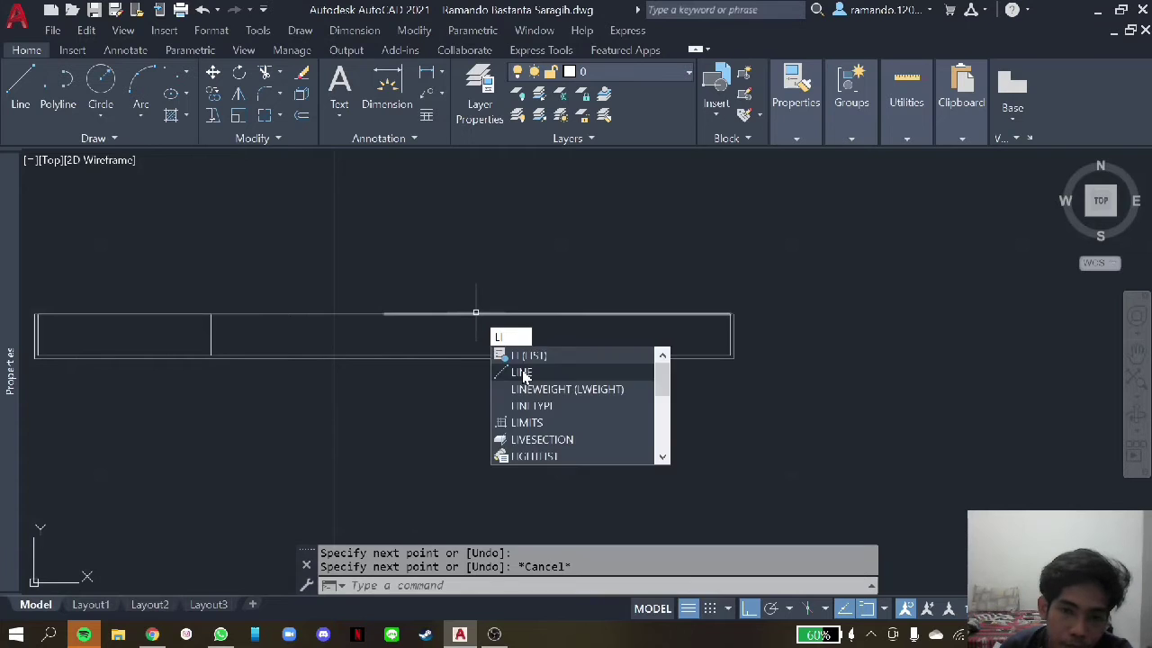
# - Draw the second and third vertical dividers from the top edge to the bottom edge
pyautogui.press('Return')
pyautogui.click(384, 314)
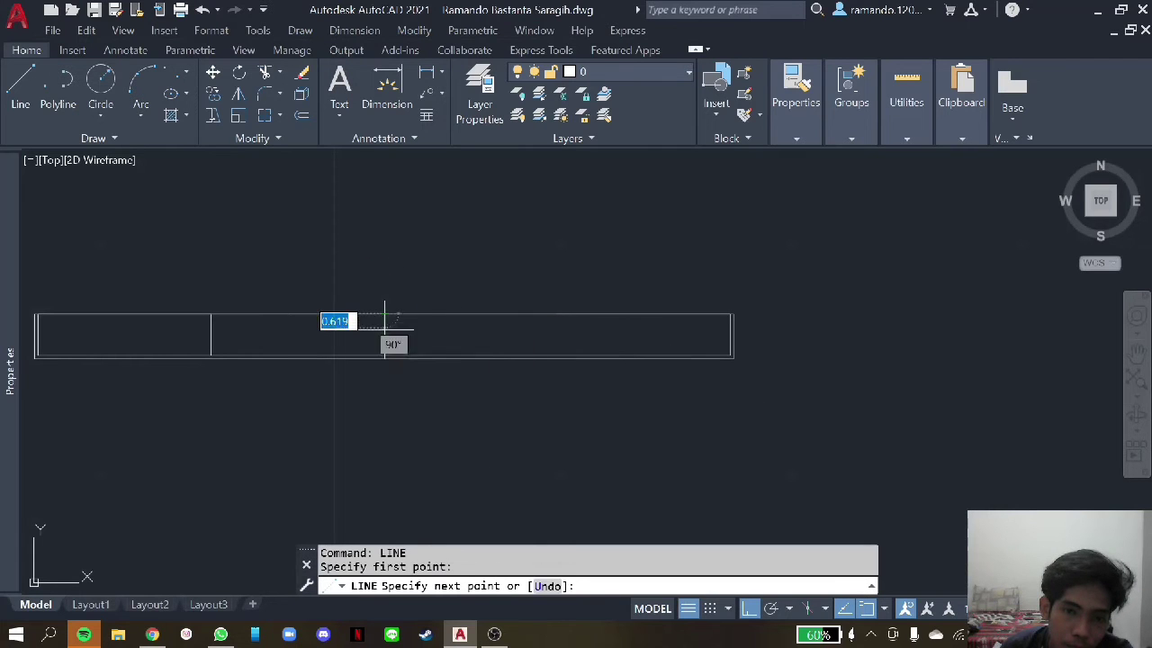
pyautogui.click(384, 355)
pyautogui.press('Escape')
pyautogui.write('li')
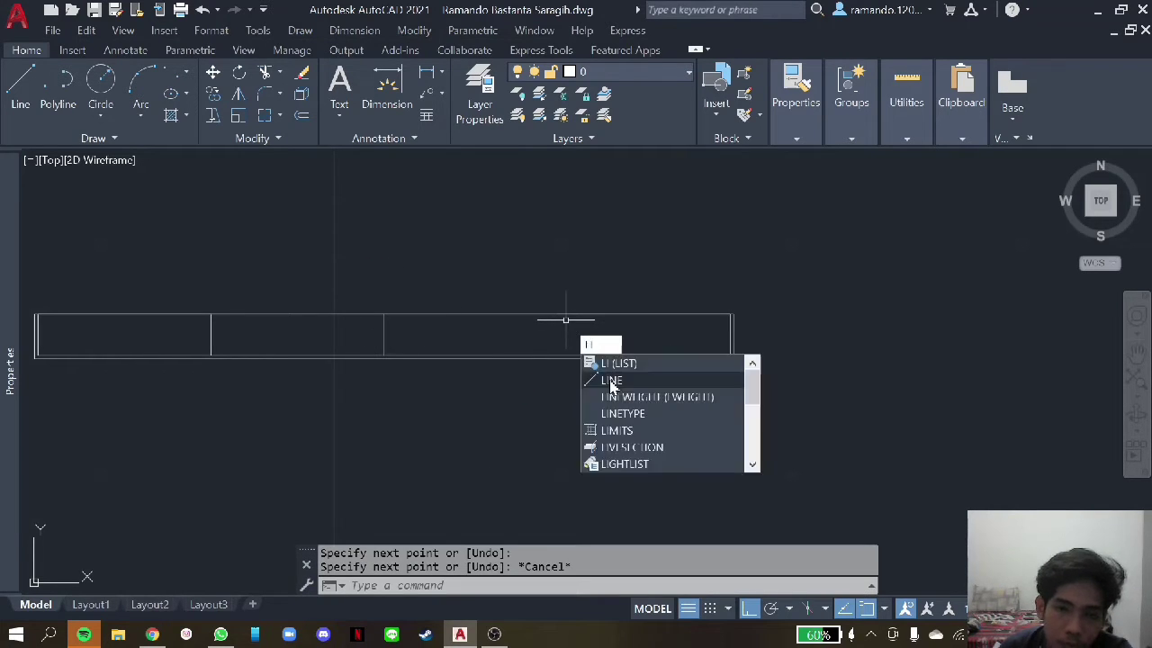
pyautogui.press('Return')
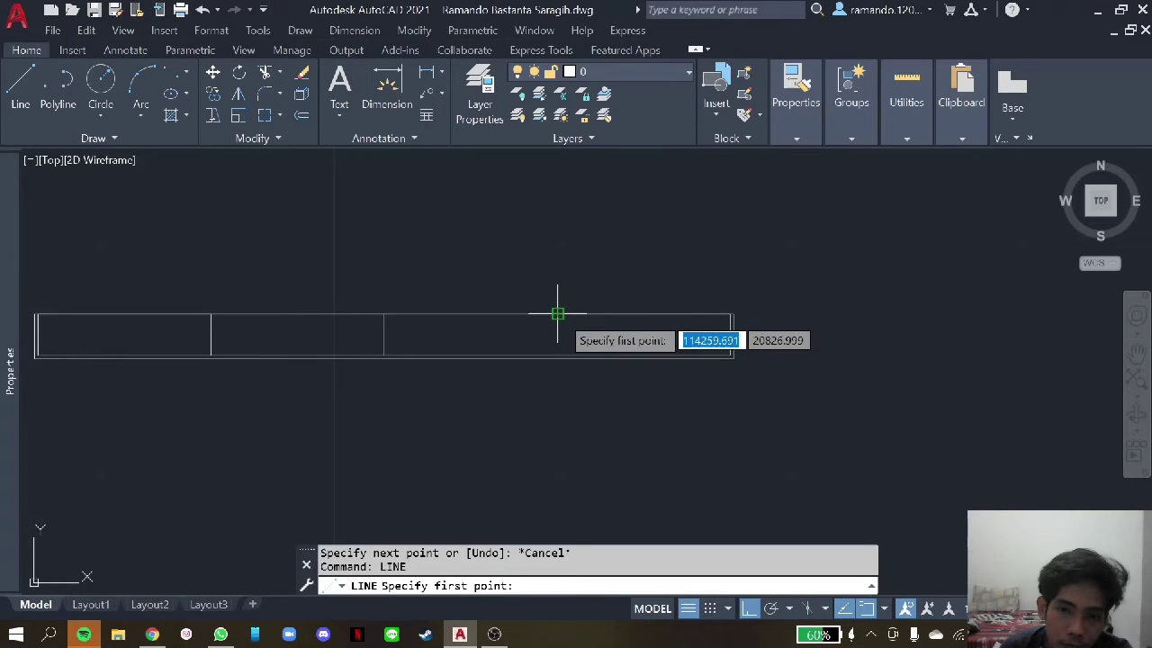
pyautogui.click(557, 314)
pyautogui.click(557, 356)
pyautogui.press('Escape')
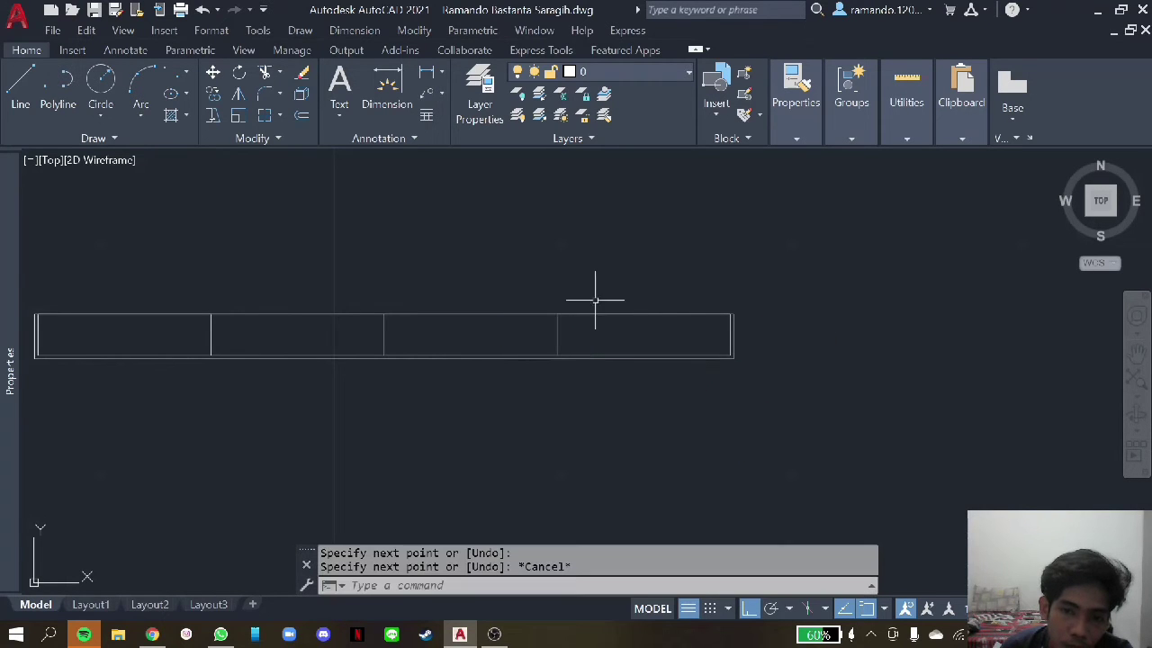
pyautogui.scroll(-4, 630, 281)
pyautogui.scroll(-2, 630, 281)
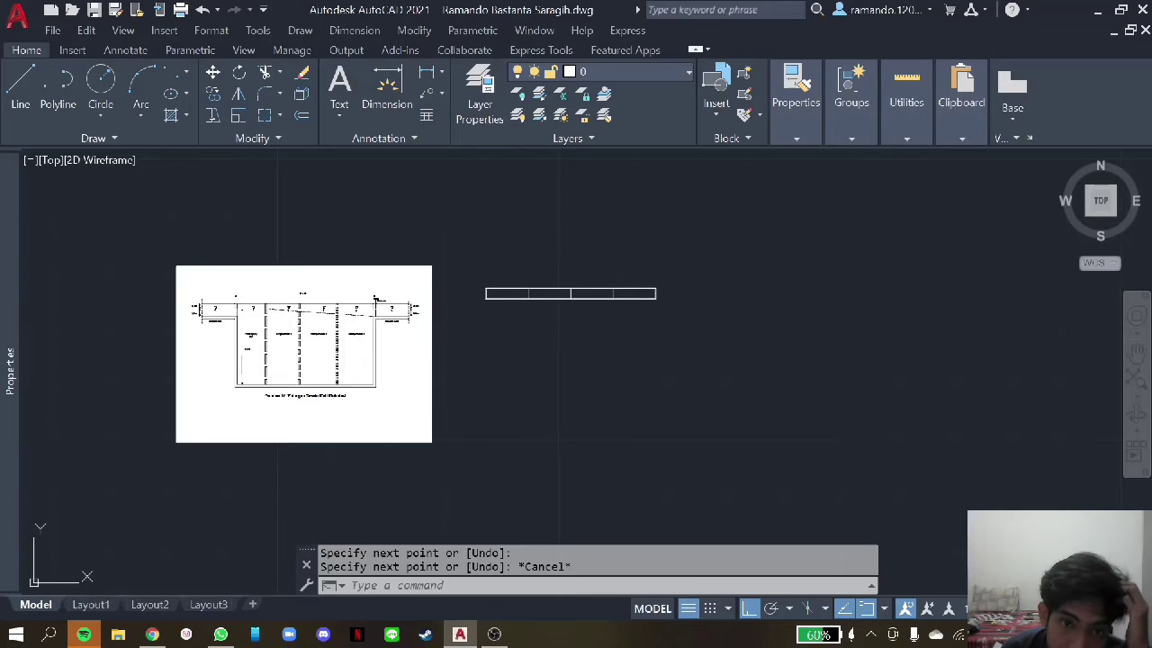
# - Zoom in to compare the compartment drawing with the reference section image
pyautogui.scroll(2, 277, 325)
pyautogui.scroll(2, 277, 325)
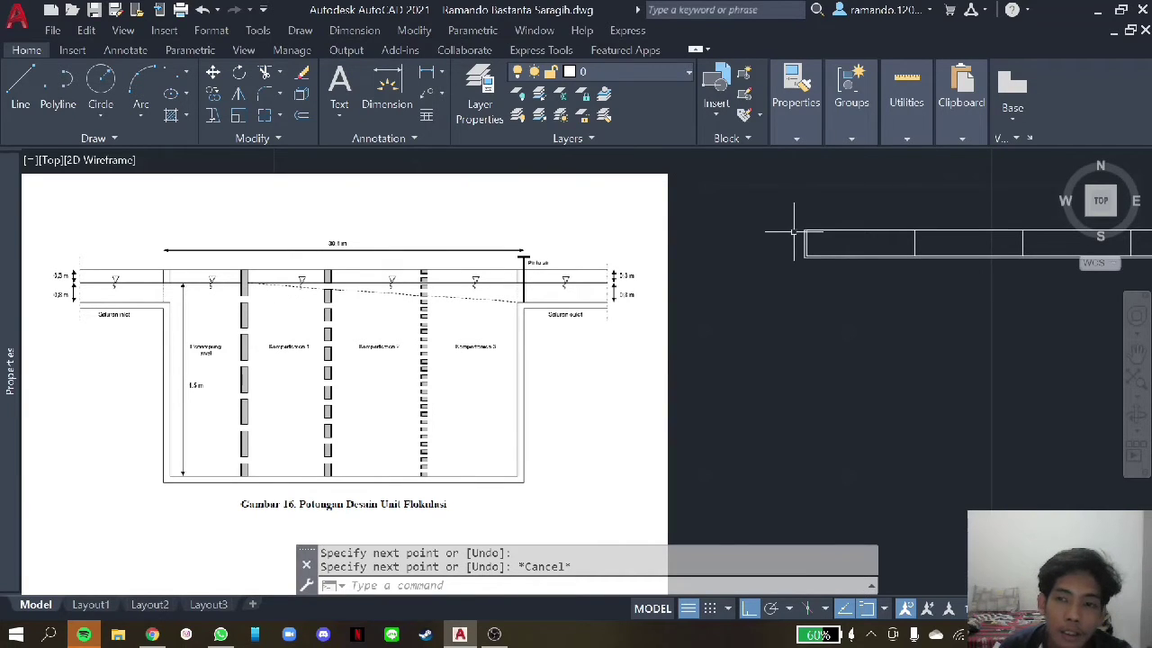
pyautogui.scroll(2, 794, 232)
pyautogui.scroll(-4, 794, 233)
pyautogui.scroll(2, 797, 232)
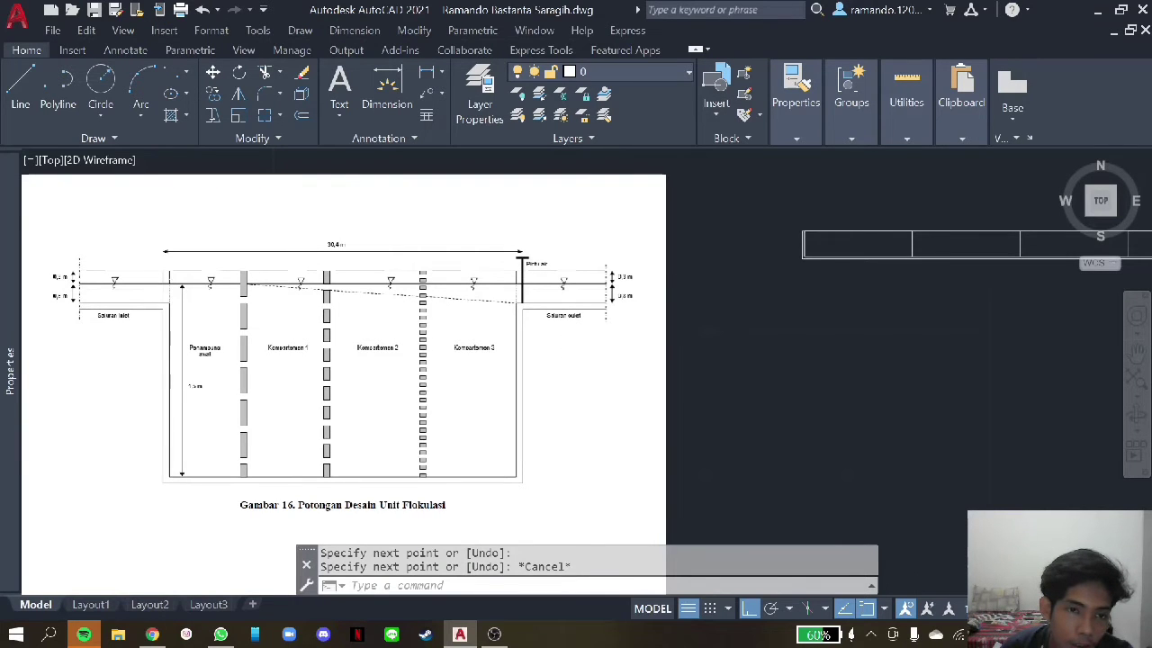
pyautogui.click(155, 287)
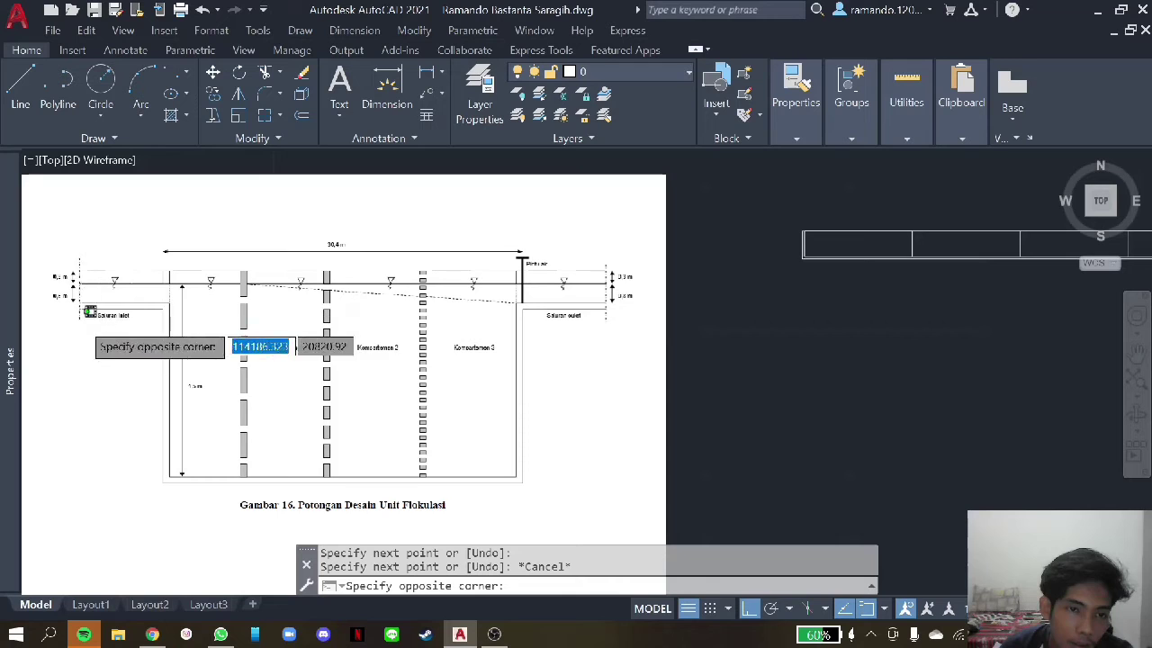
pyautogui.press('Escape')
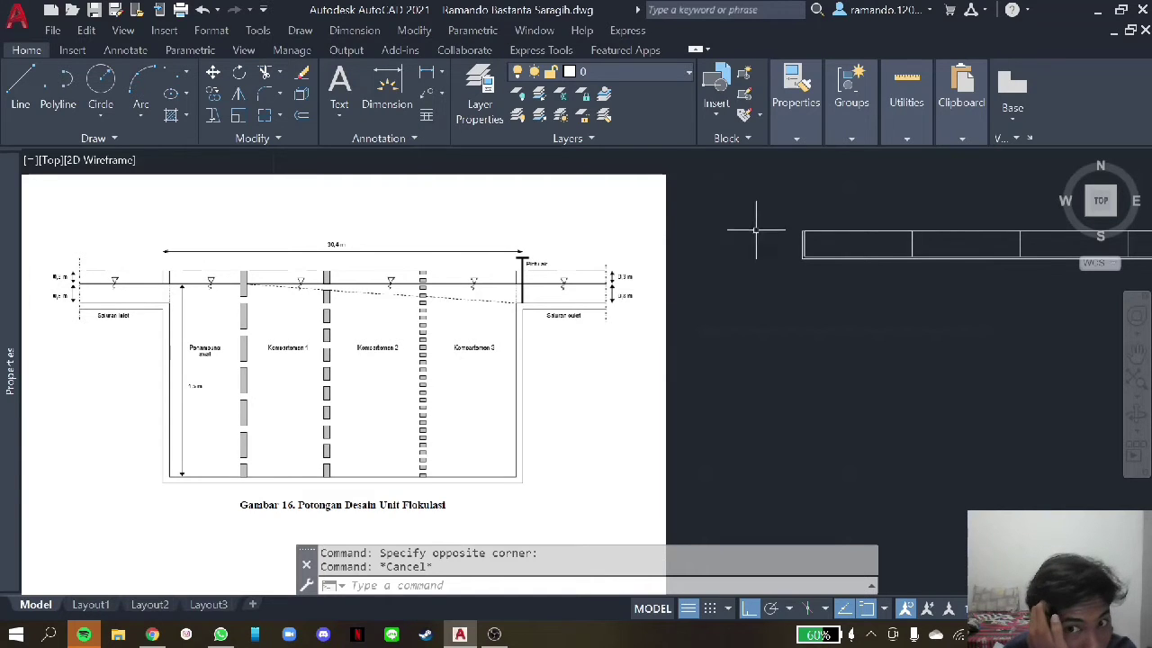
pyautogui.scroll(2, 802, 237)
pyautogui.scroll(2, 802, 237)
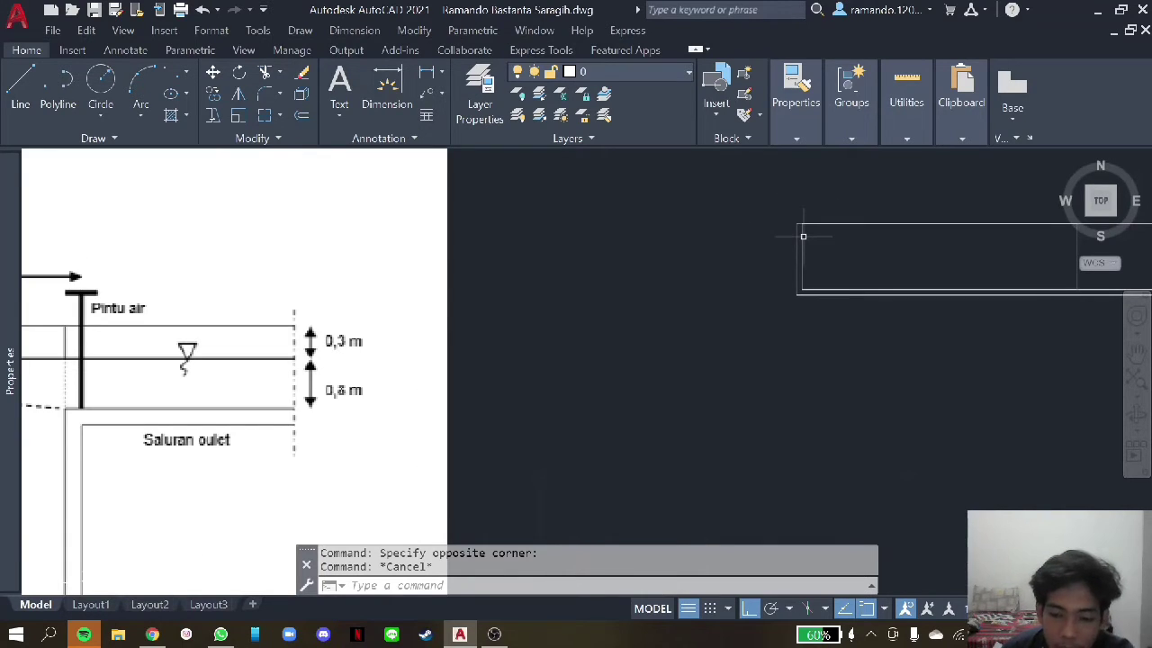
# - Draw a 1.2-long vertical line up from the left edge midpoint of the compartment rectangle
pyautogui.write('l')
pyautogui.press('Return')
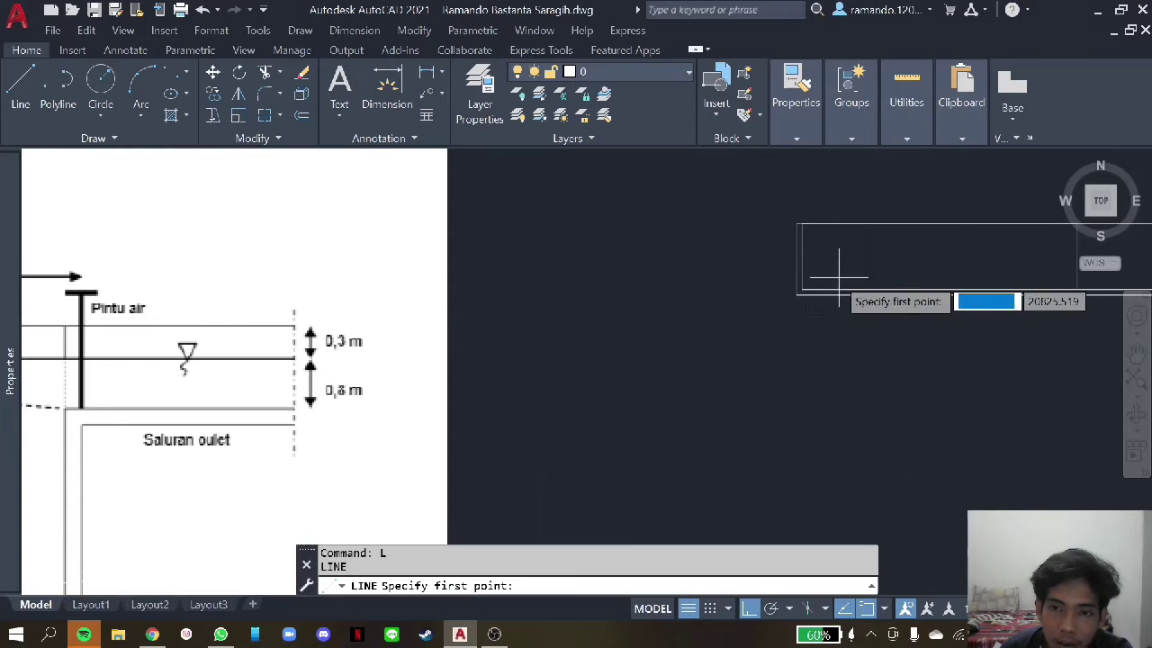
pyautogui.scroll(-2, 668, 300)
pyautogui.scroll(-2, 667, 299)
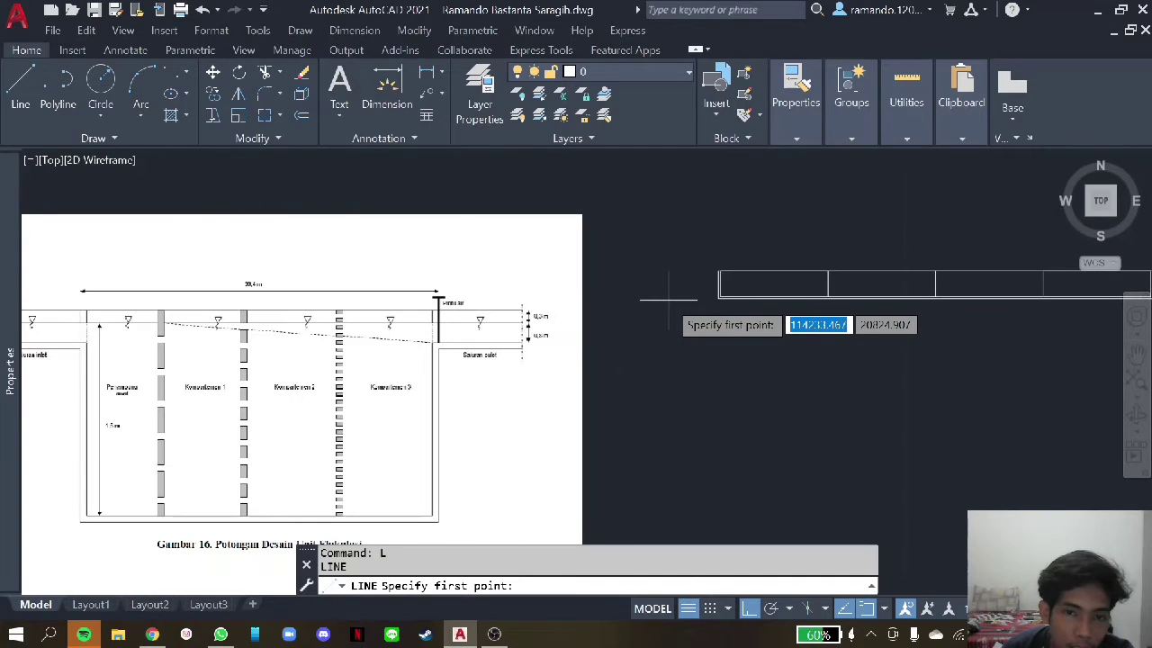
pyautogui.scroll(2, 592, 335)
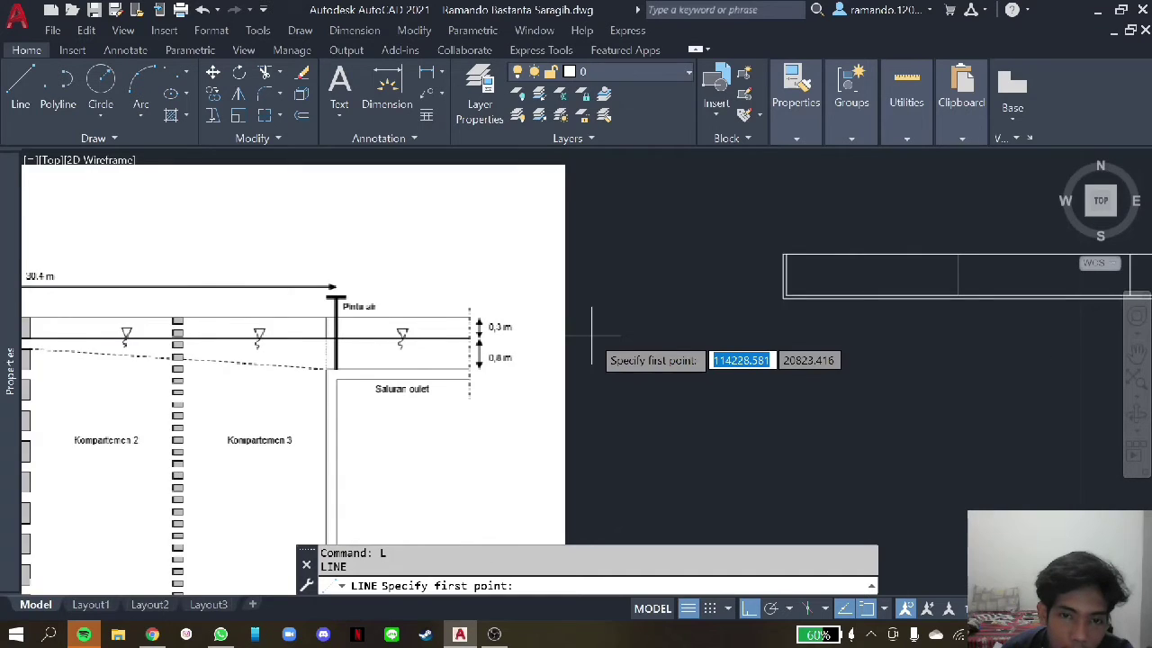
pyautogui.scroll(2, 591, 335)
pyautogui.scroll(-2, 592, 335)
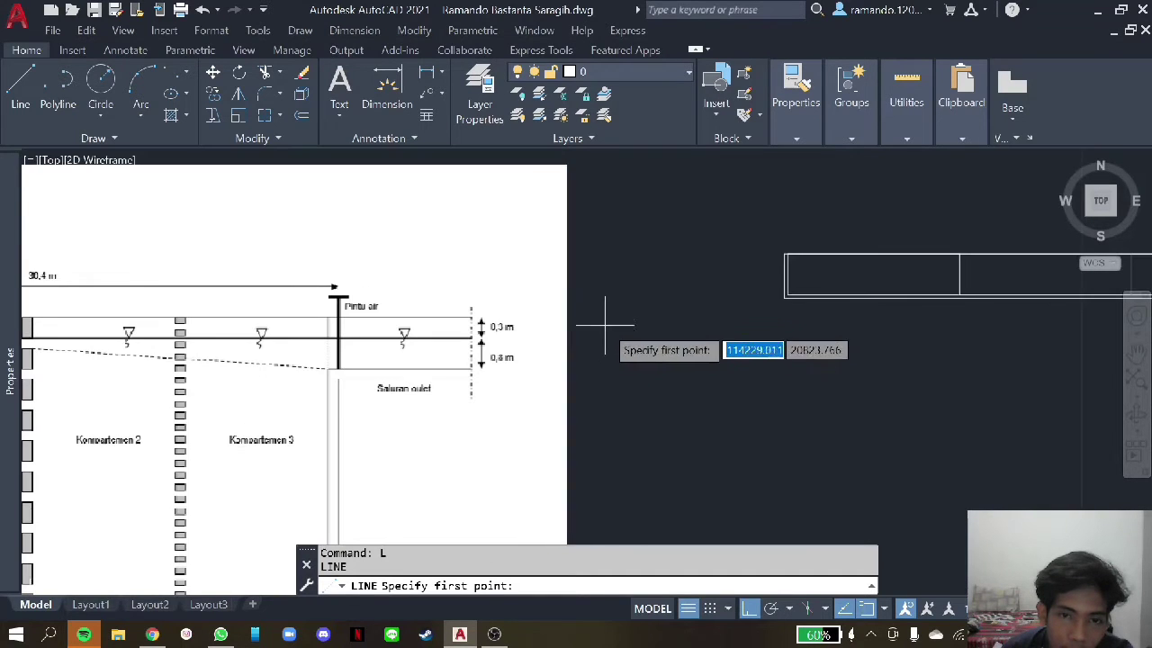
pyautogui.scroll(2, 778, 256)
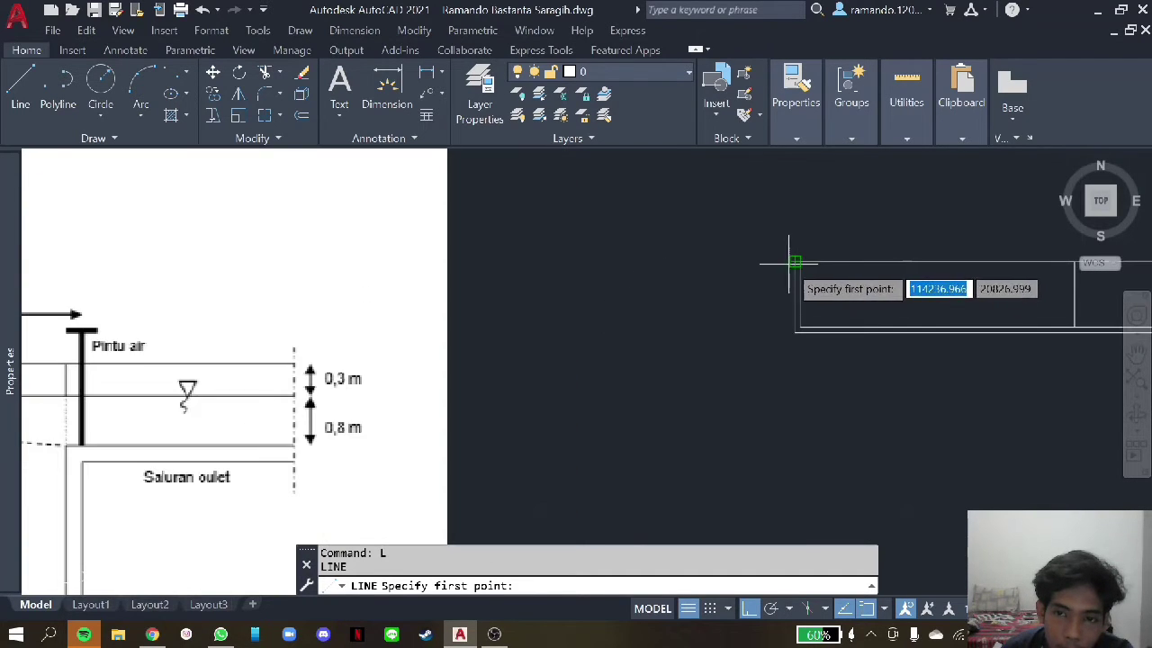
pyautogui.click(796, 296)
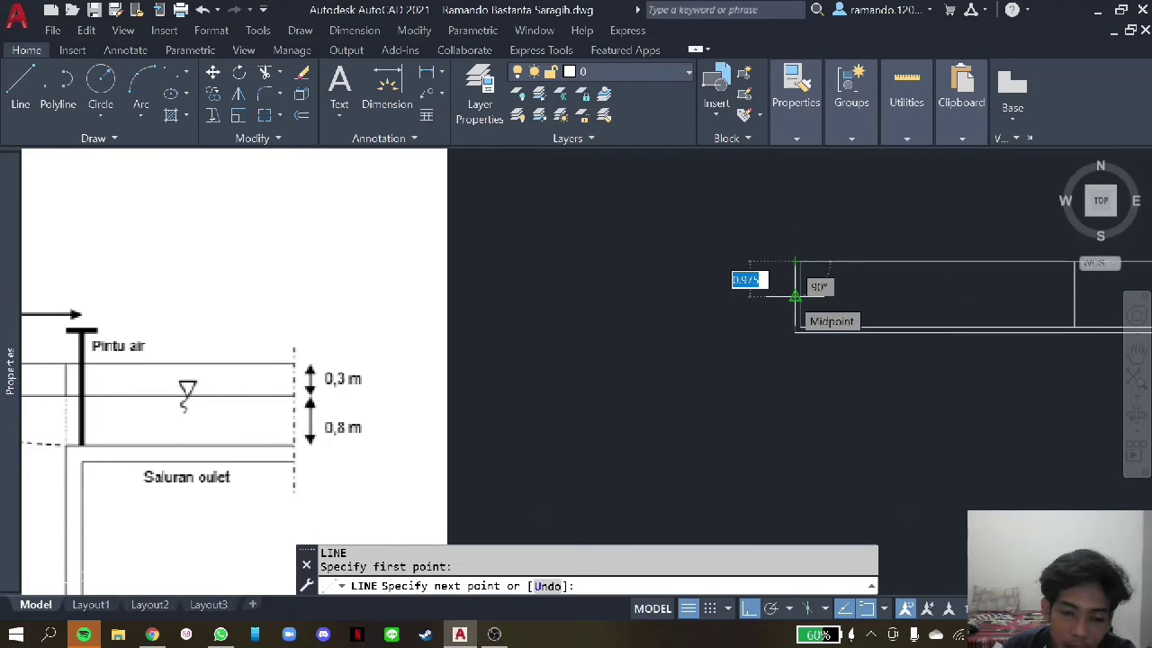
pyautogui.write('1.2')
pyautogui.press('Return')
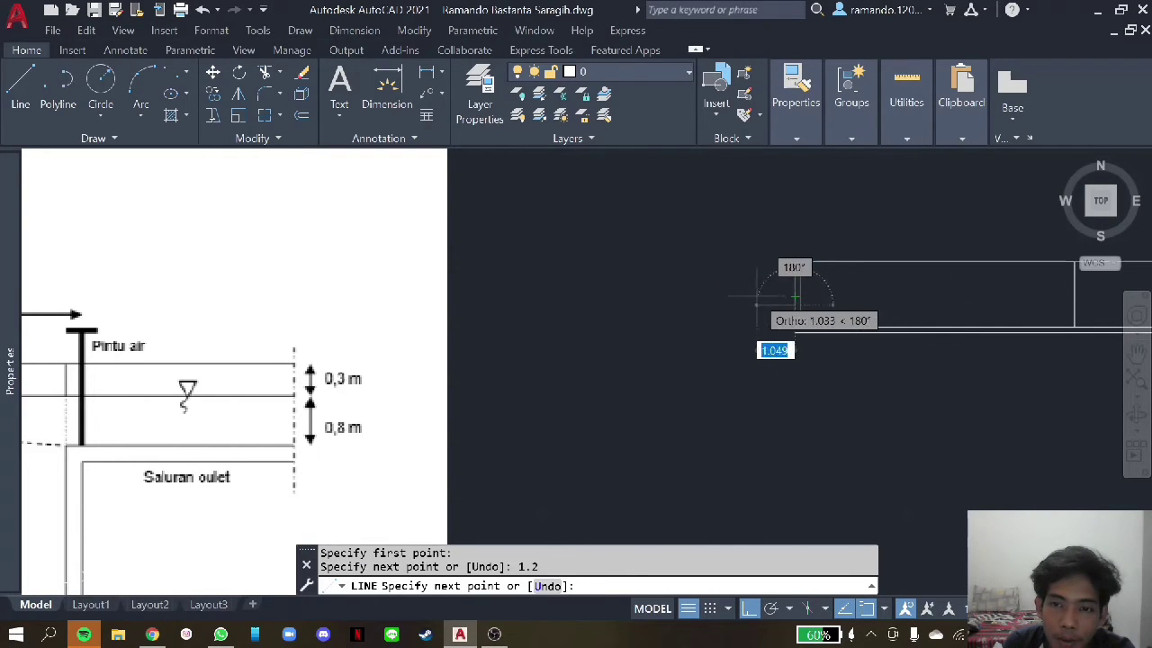
pyautogui.scroll(-3, 796, 296)
pyautogui.scroll(-2, 738, 291)
pyautogui.scroll(2, 729, 285)
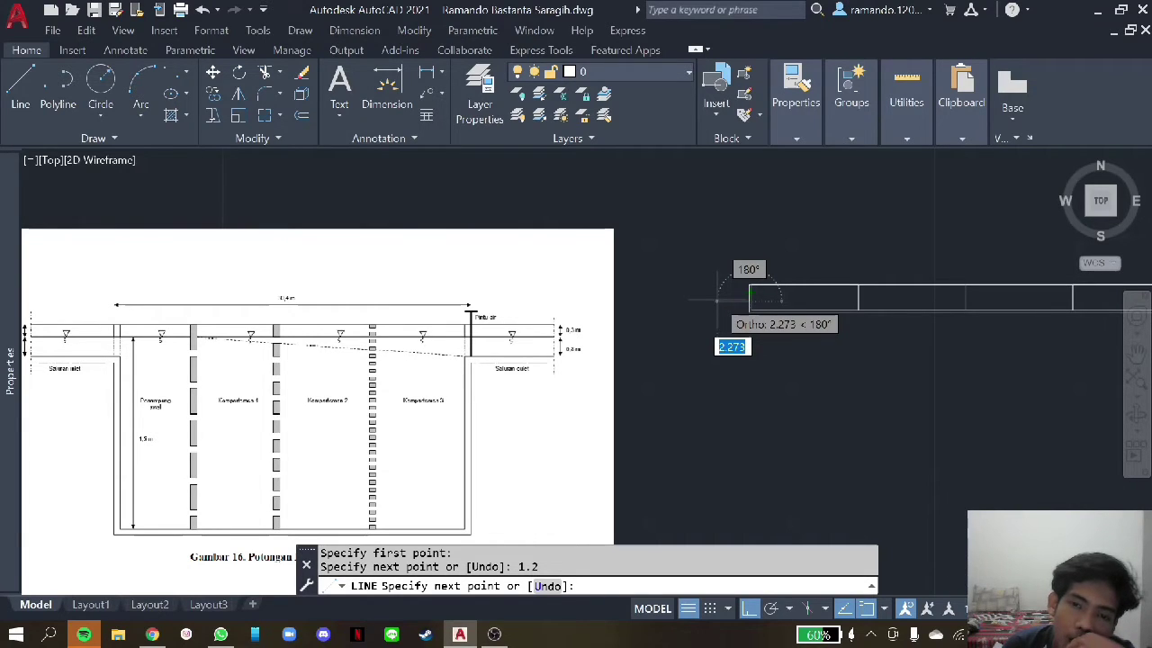
pyautogui.scroll(4, 717, 300)
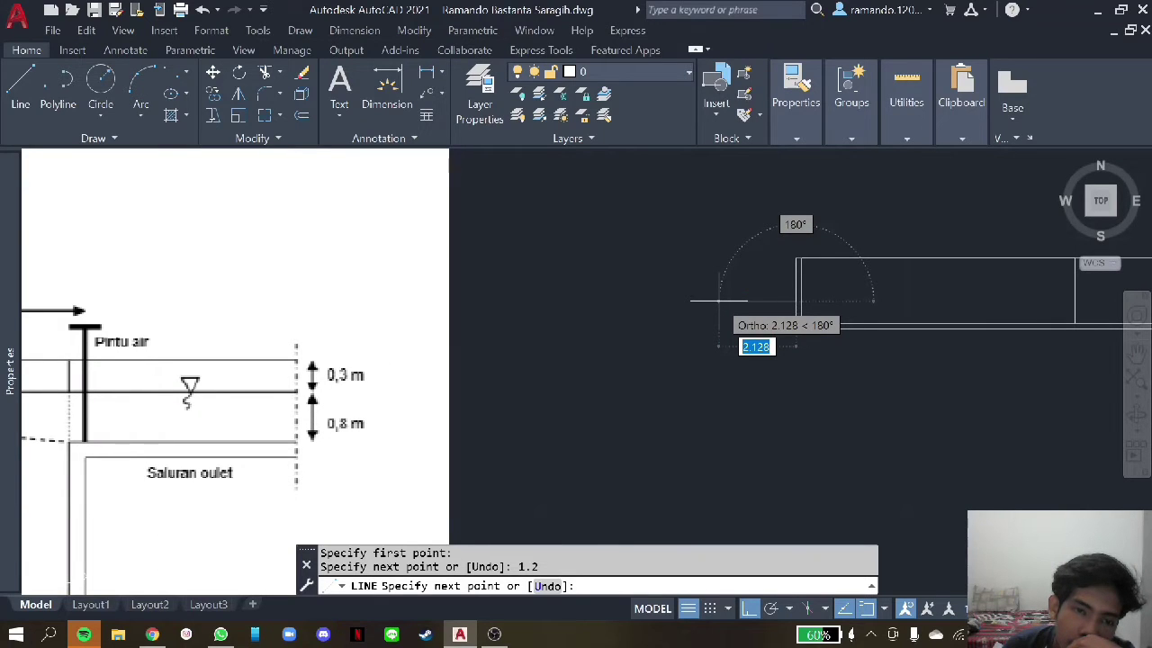
pyautogui.scroll(-5, 719, 299)
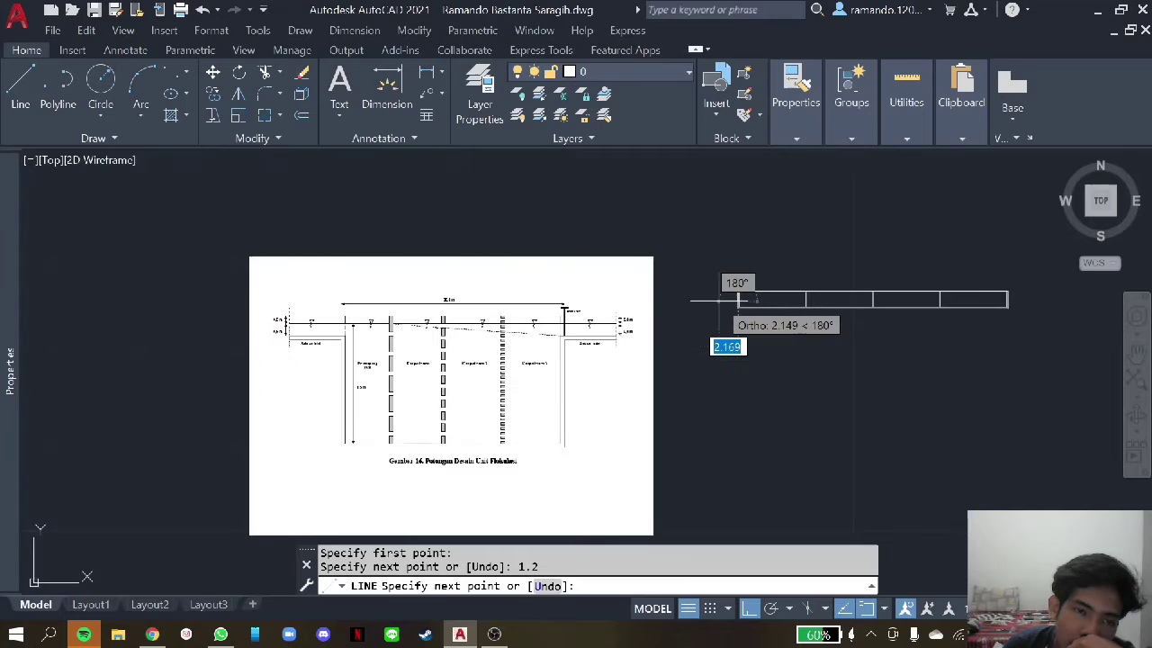
pyautogui.scroll(2, 733, 300)
pyautogui.scroll(-4, 725, 300)
pyautogui.scroll(2, 540, 288)
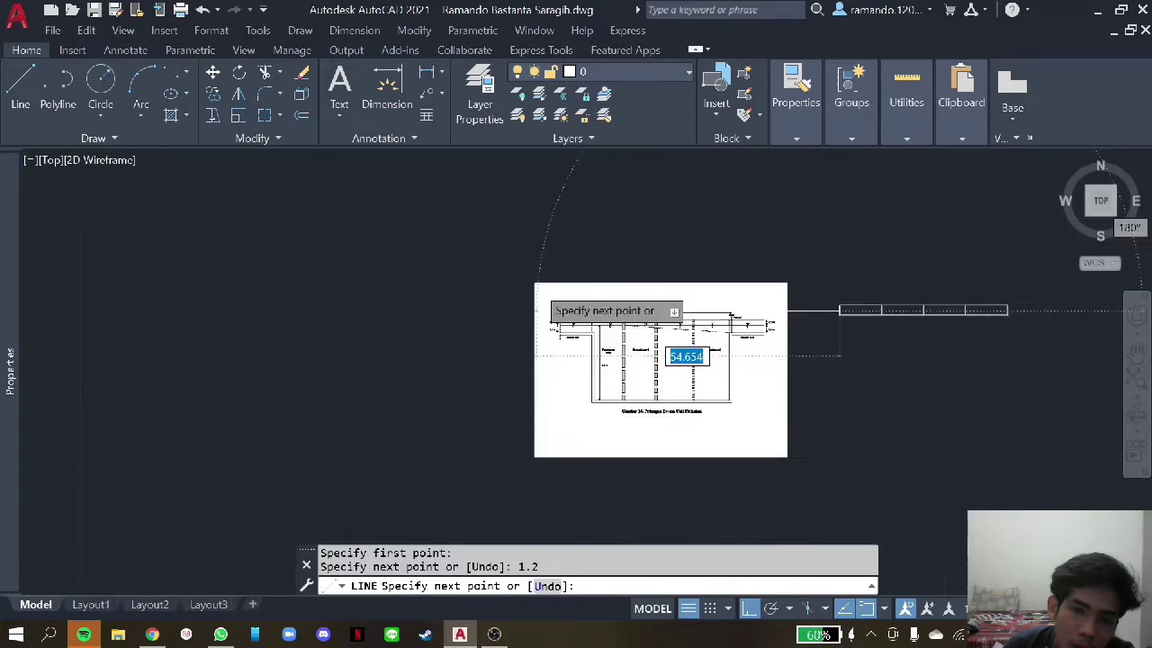
pyautogui.scroll(3, 576, 360)
pyautogui.scroll(3, 585, 392)
pyautogui.scroll(-5, 576, 382)
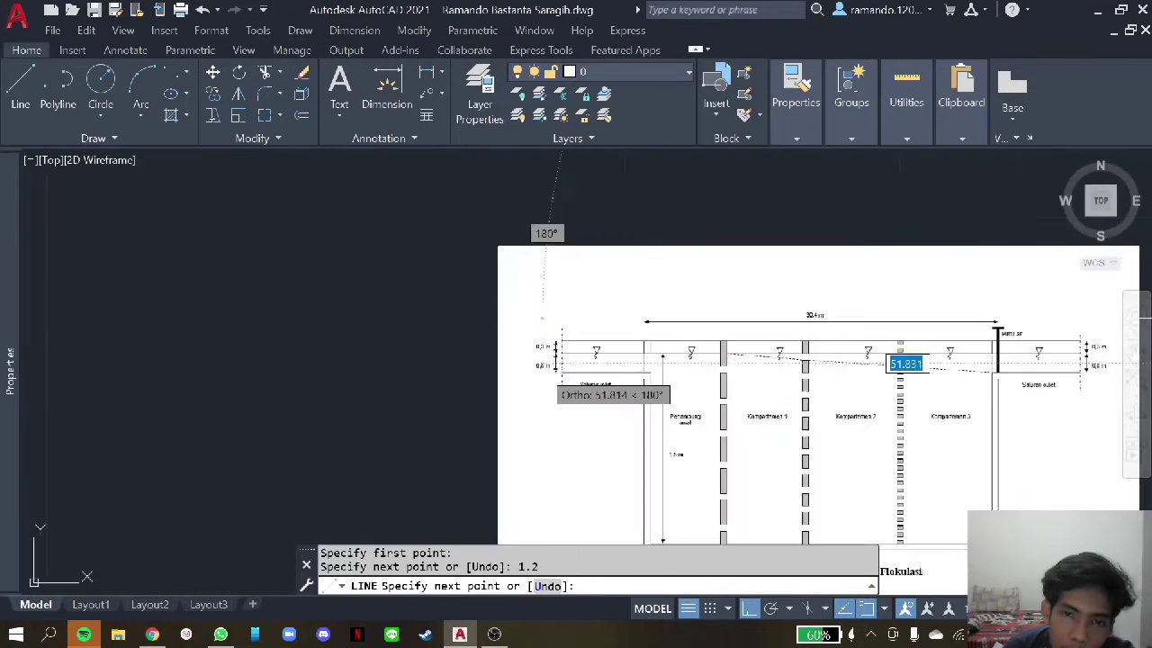
pyautogui.scroll(-3, 558, 360)
pyautogui.scroll(4, 810, 324)
pyautogui.scroll(-4, 747, 234)
pyautogui.scroll(5, 711, 261)
pyautogui.press('Escape')
pyautogui.scroll(-4, 715, 261)
pyautogui.scroll(2, 714, 260)
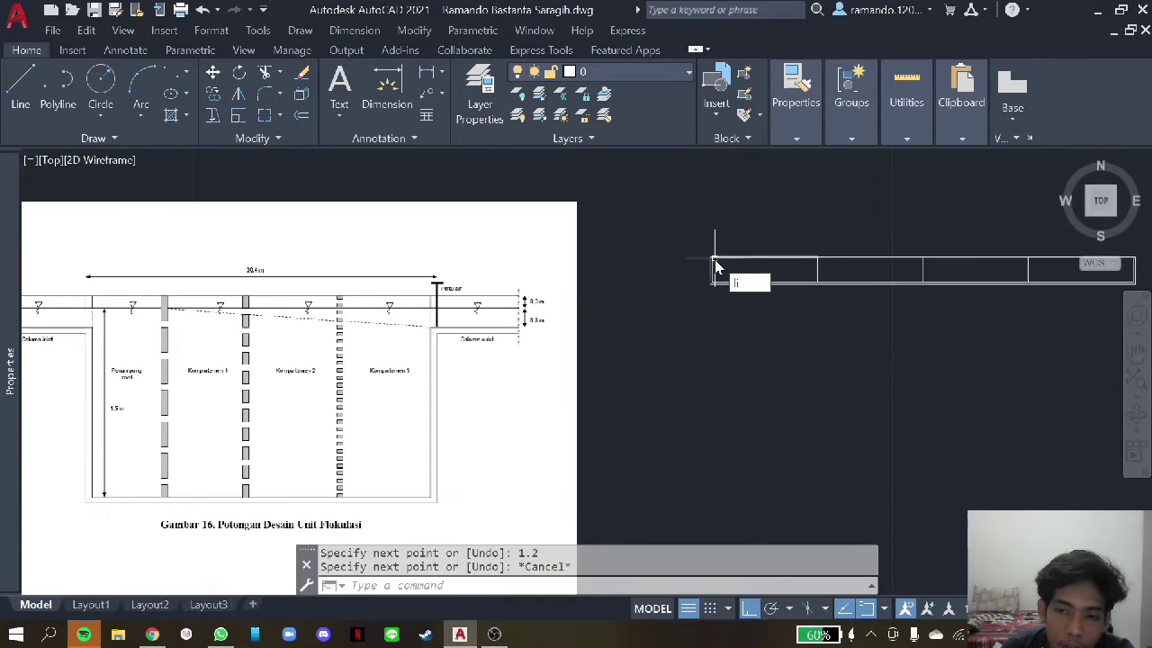
pyautogui.press('Return')
pyautogui.scroll(3, 720, 263)
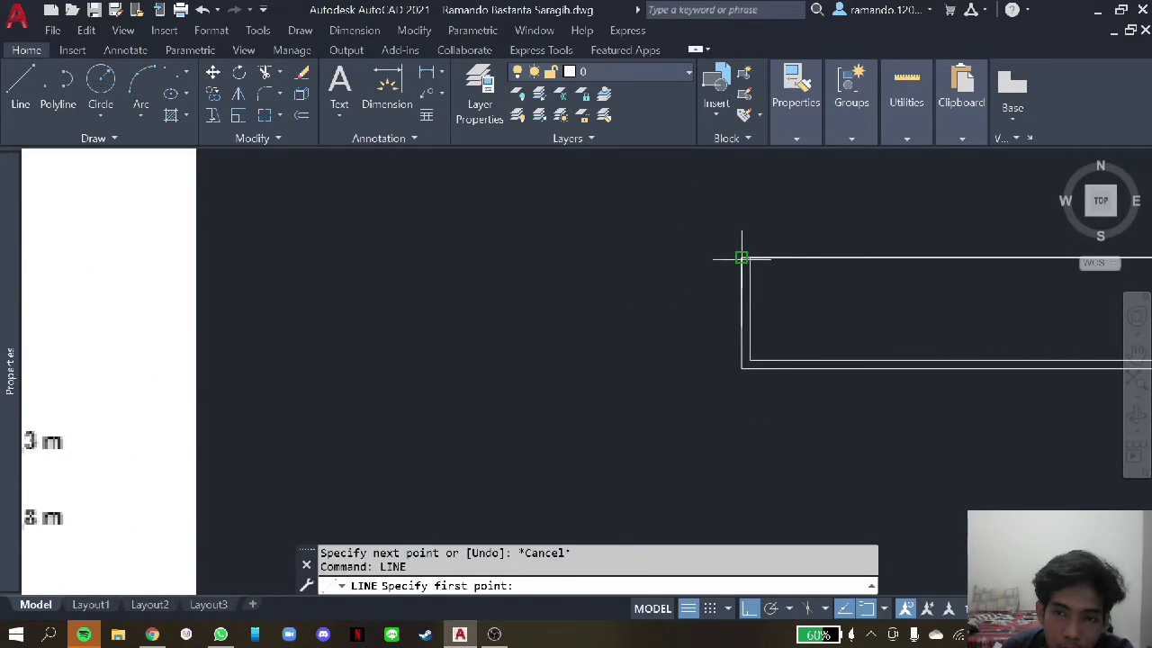
# - Draw a 0.3-long line from the rectangle's top-left corner
pyautogui.click(741, 259)
pyautogui.write('0.3')
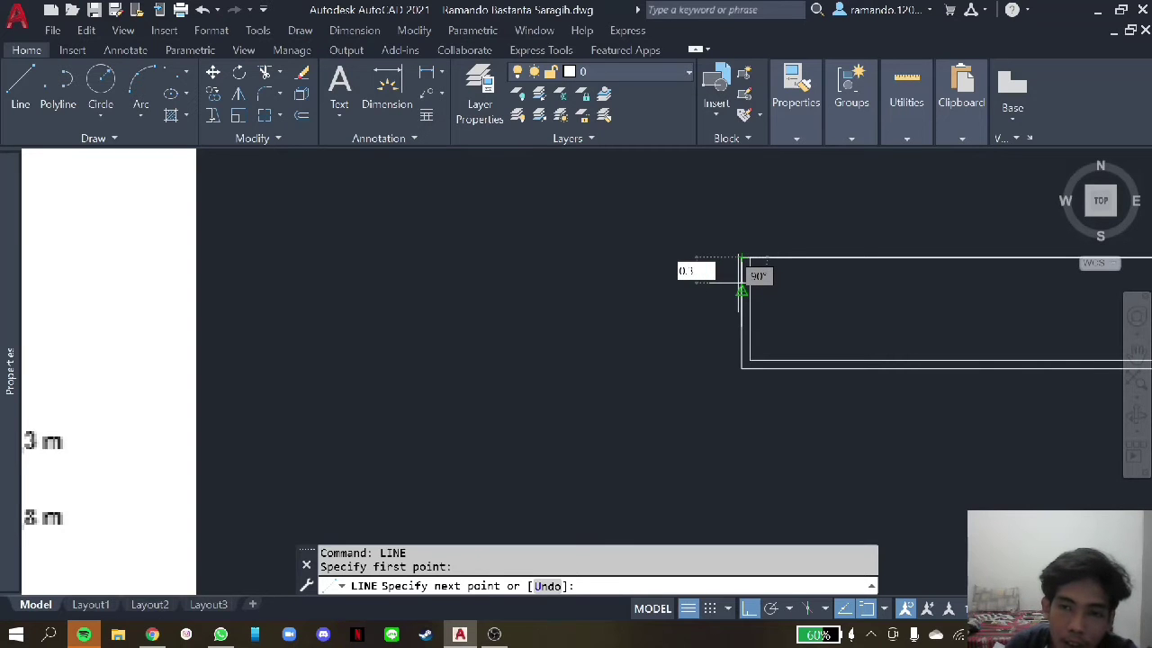
pyautogui.press('Return')
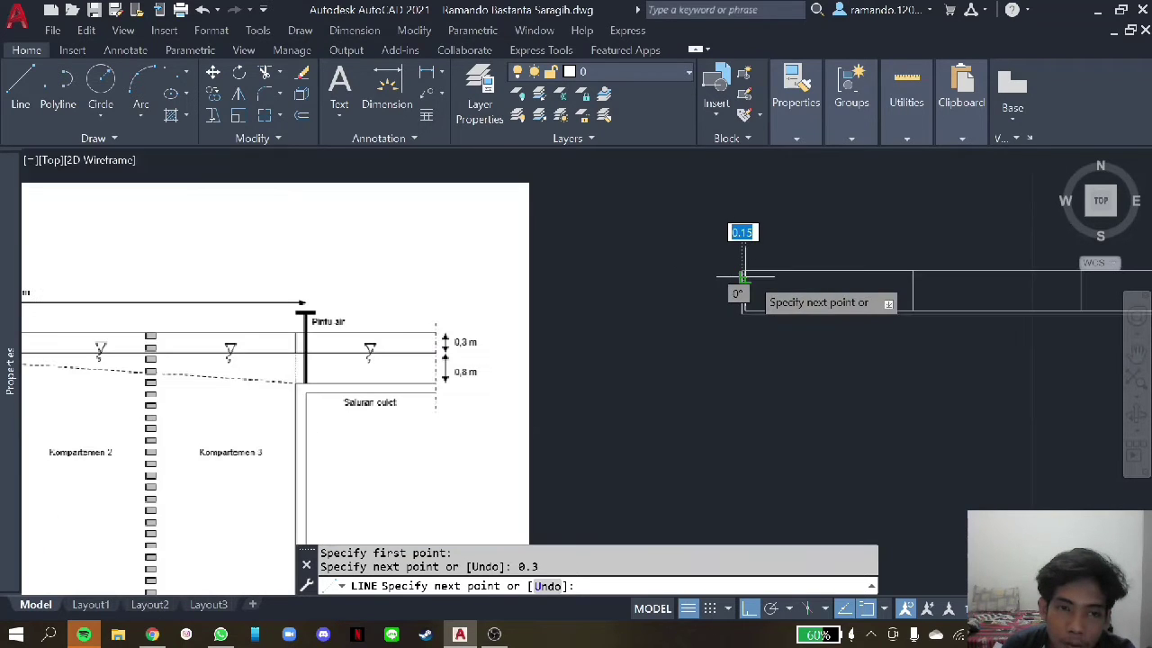
pyautogui.click(726, 276)
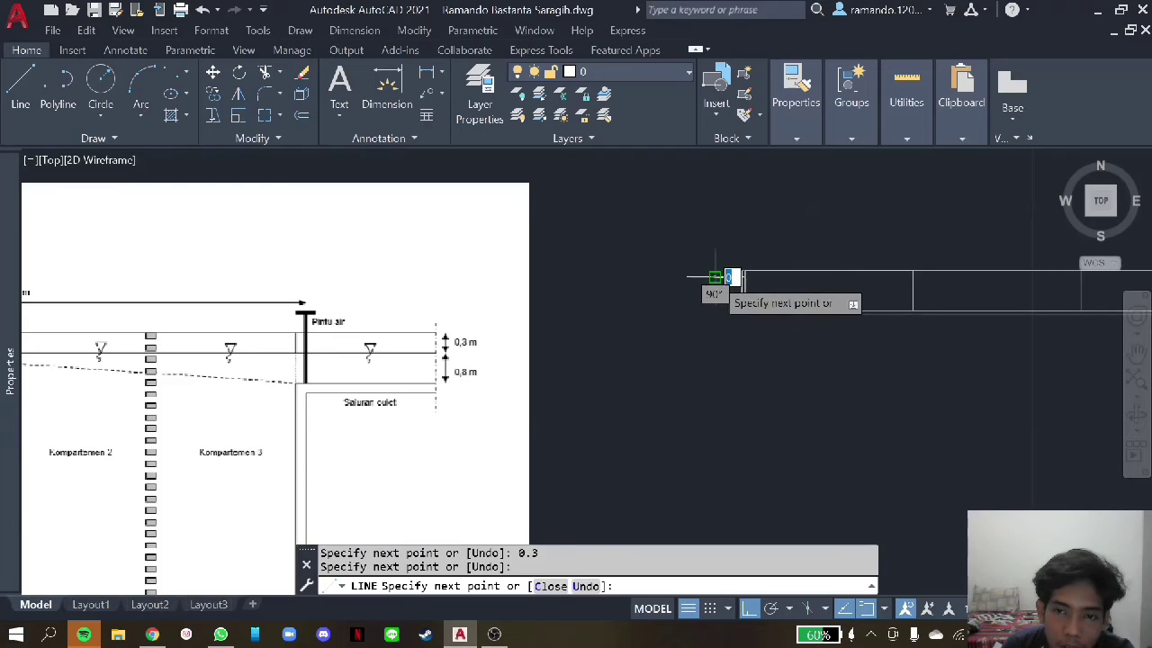
pyautogui.press('Escape')
pyautogui.scroll(3, 750, 277)
pyautogui.scroll(2, 750, 277)
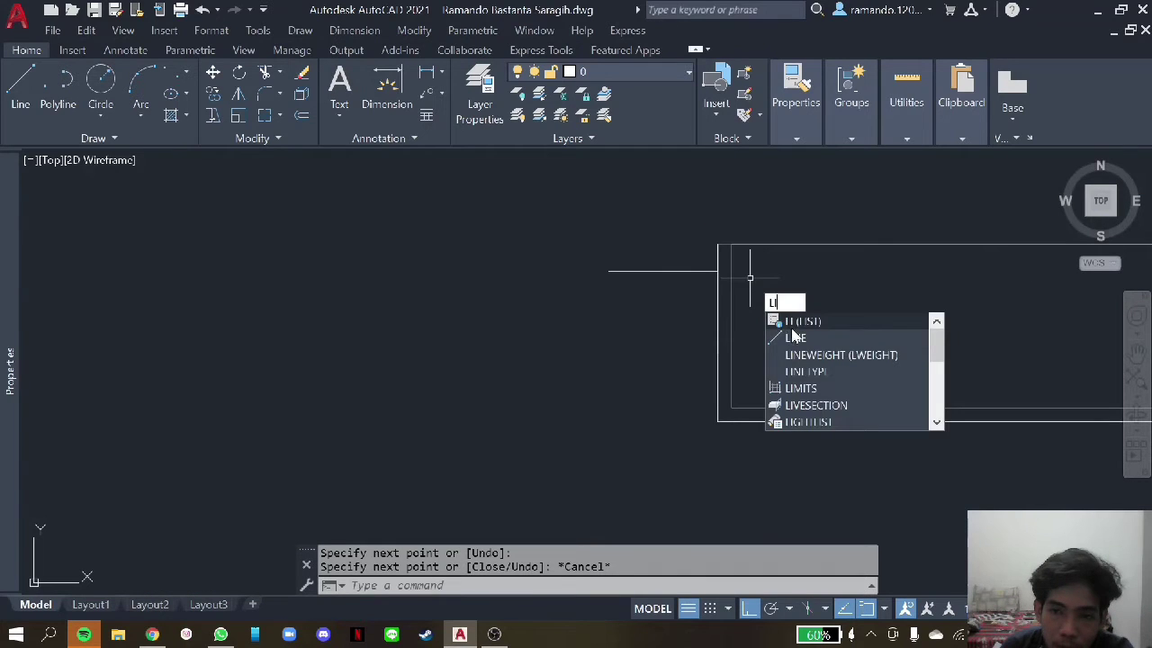
# - Continue the inlet outline with a 0.8 segment downward, then 0.5 outward
pyautogui.press('Return')
pyautogui.click(718, 271)
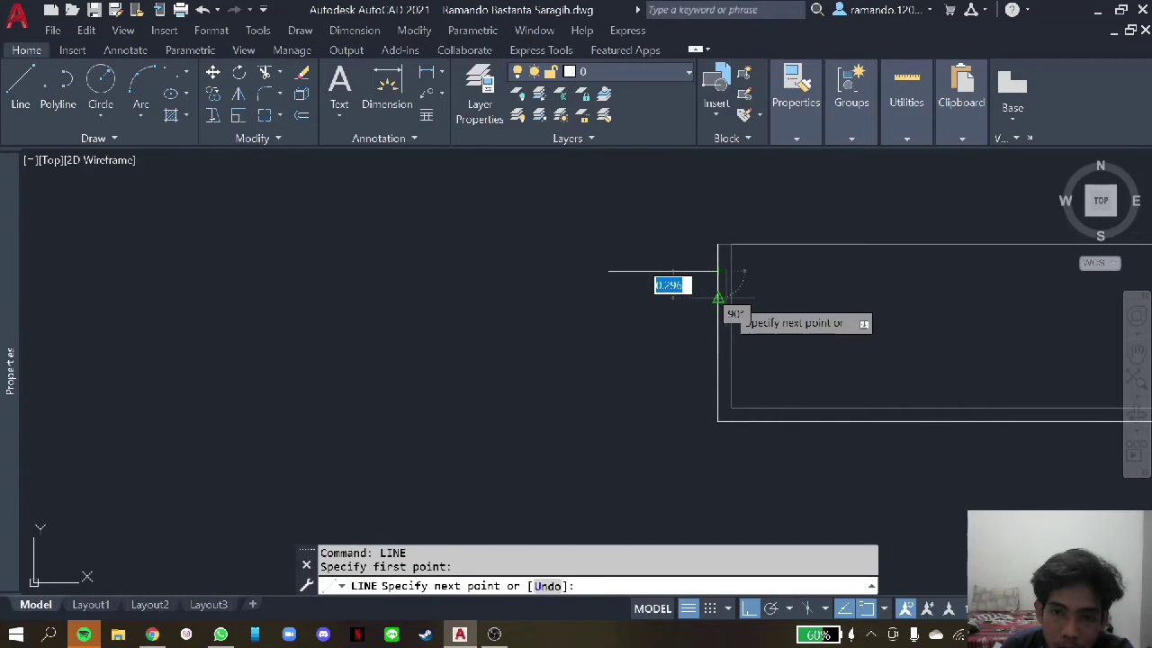
pyautogui.write('0.8')
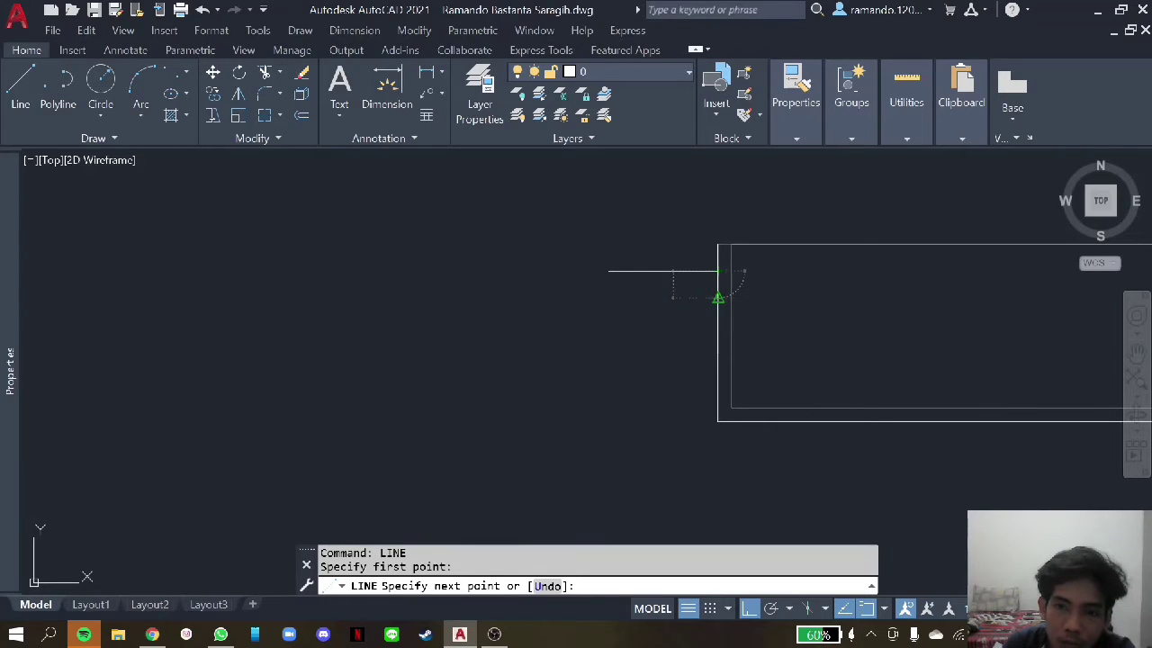
pyautogui.press('Return')
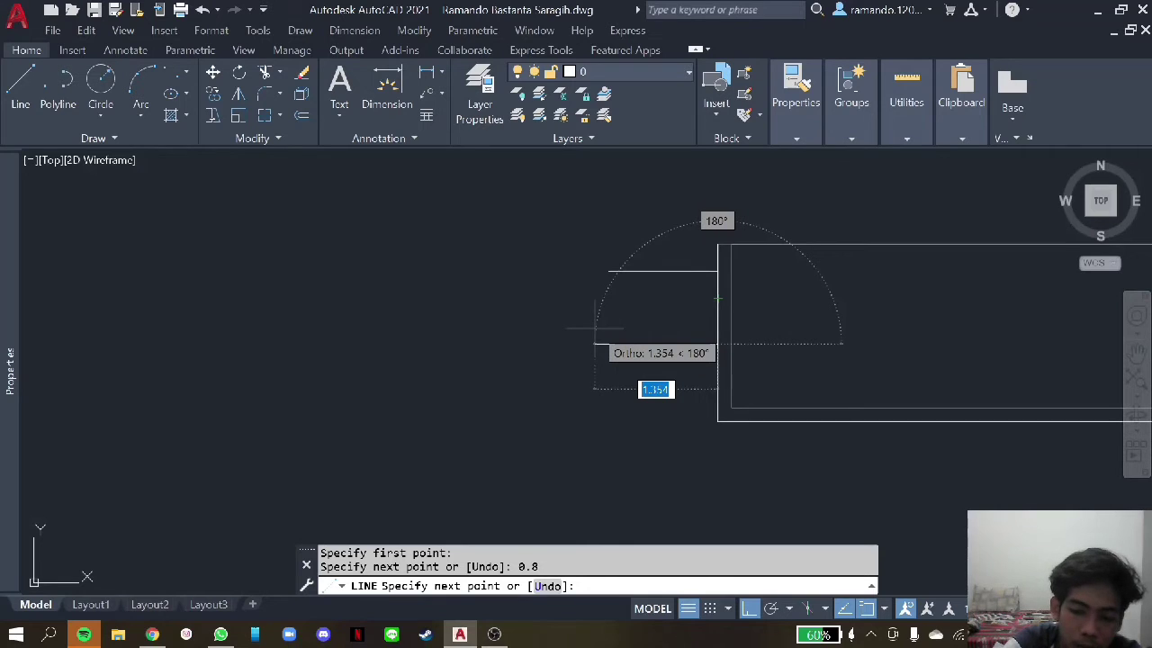
pyautogui.write('0.')
pyautogui.press('Return')
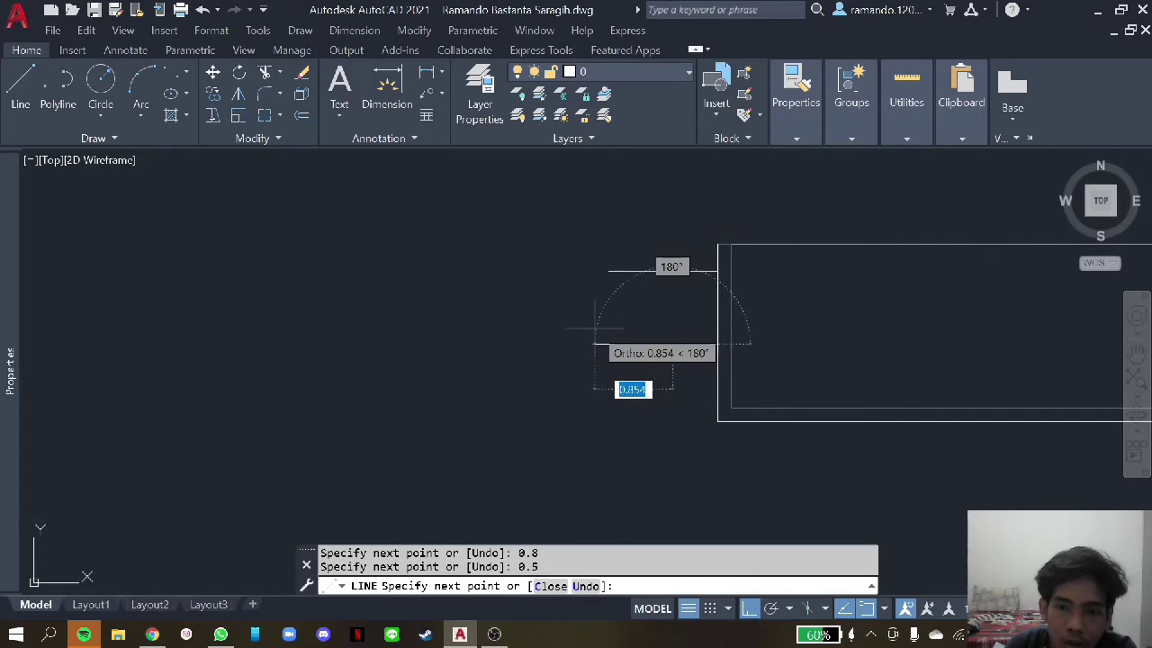
pyautogui.scroll(-5, 594, 328)
pyautogui.press('Escape')
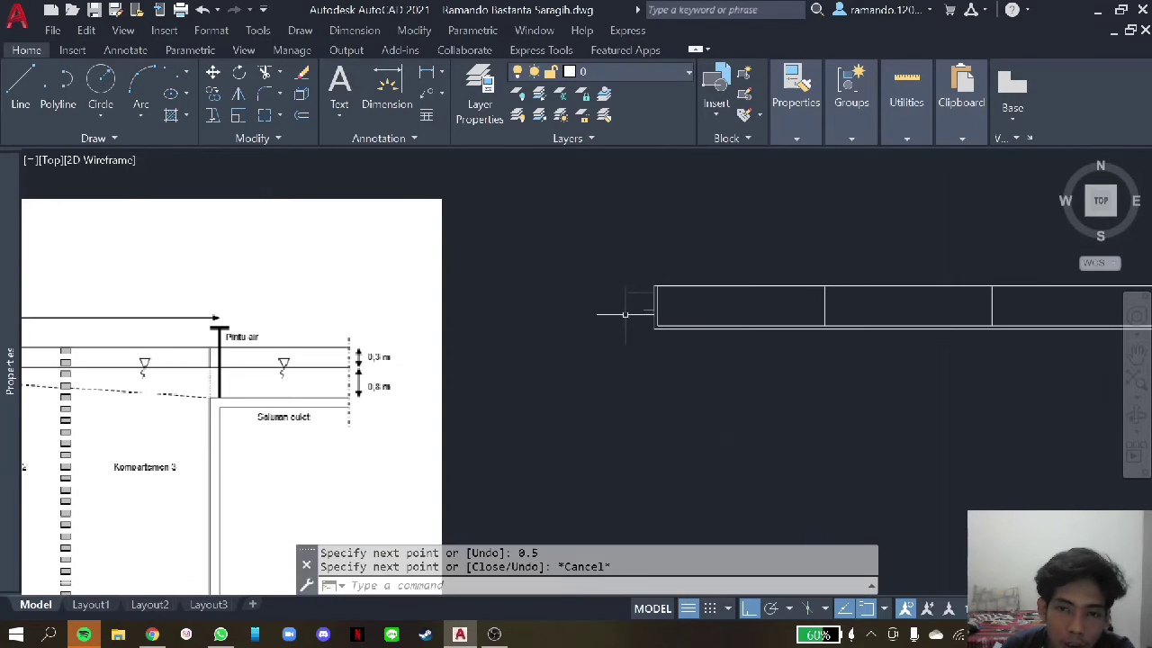
pyautogui.scroll(2, 651, 321)
pyautogui.scroll(2, 675, 313)
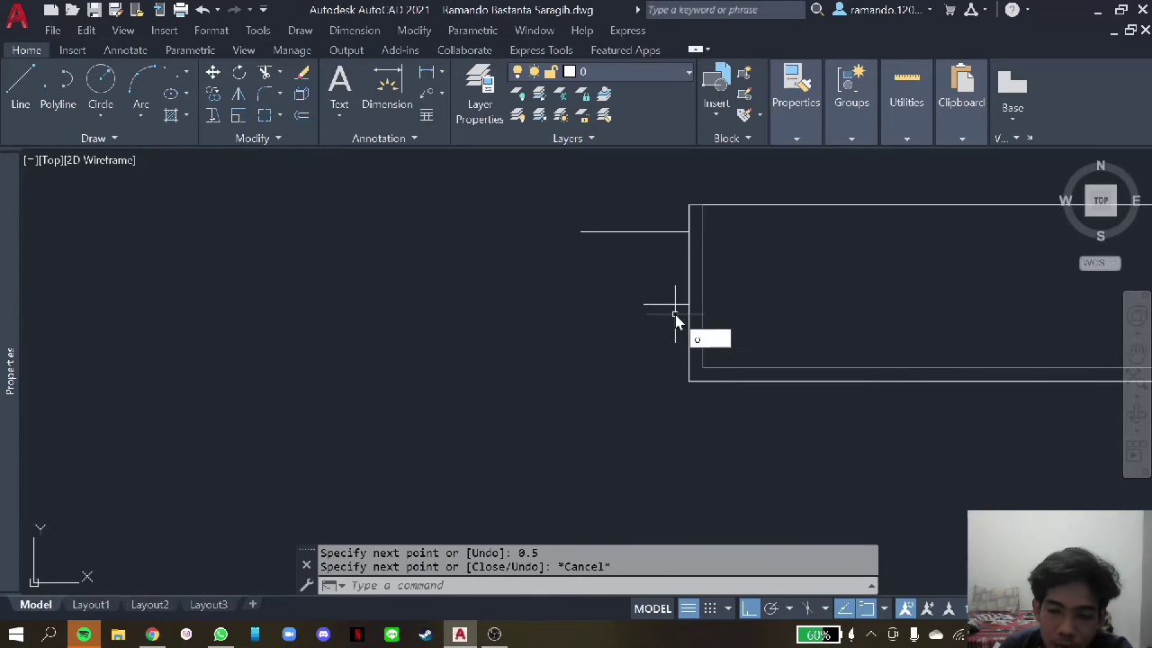
# - Offset the short horizontal inlet line to make a parallel copy 0.15 away
pyautogui.press('Return')
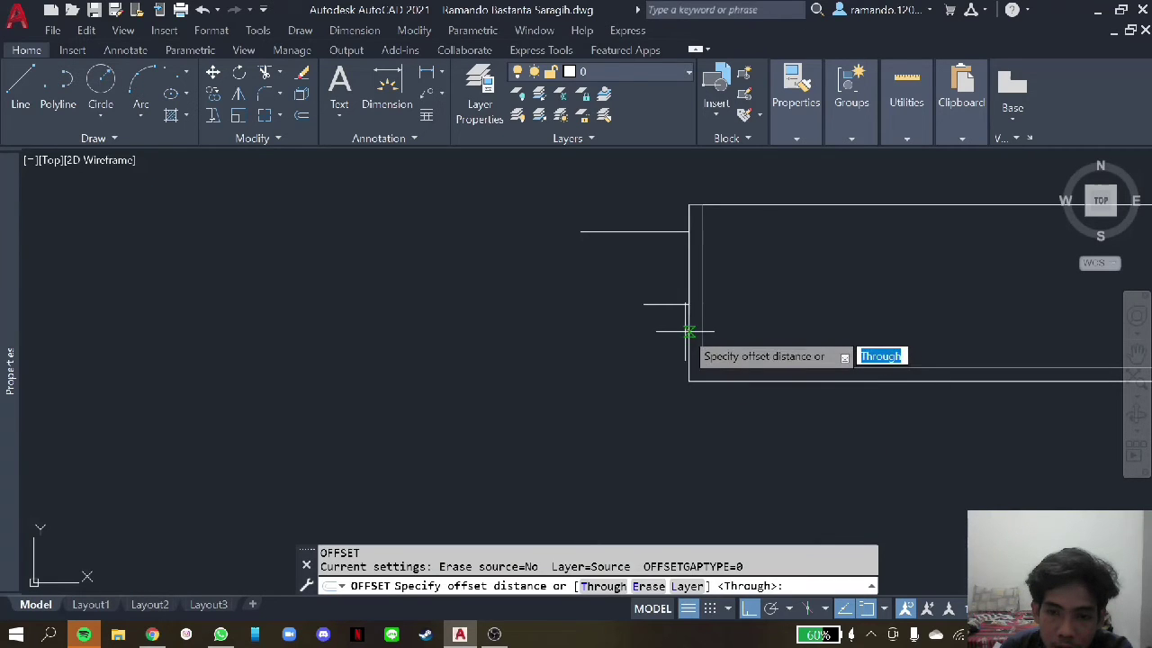
pyautogui.press('Return')
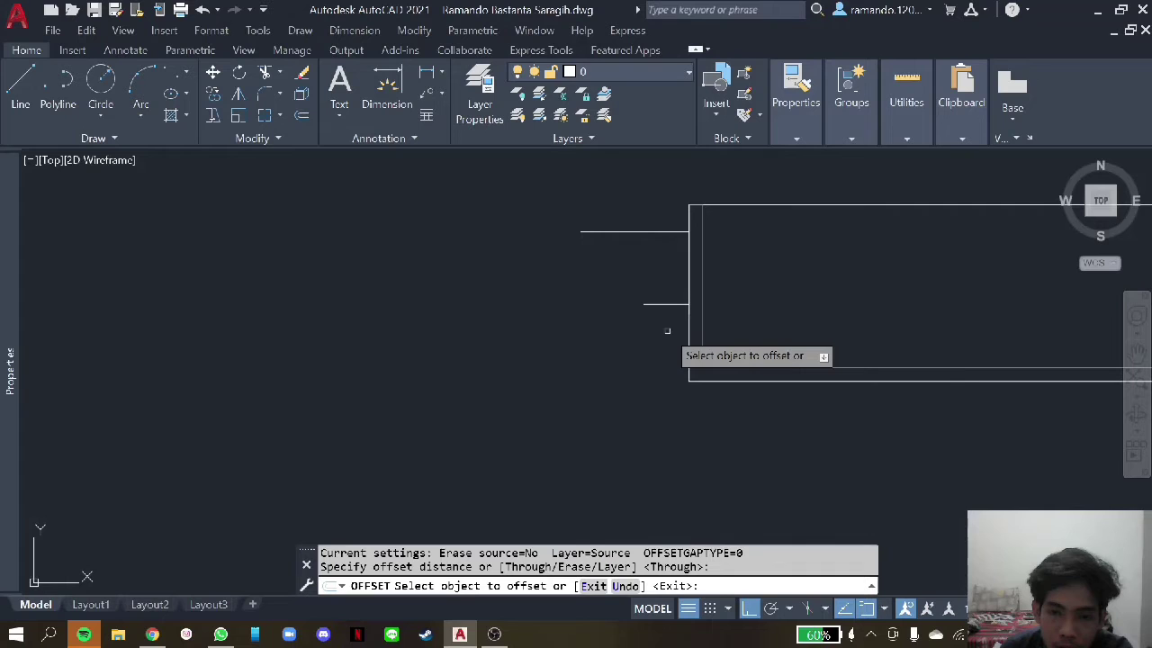
pyautogui.click(663, 305)
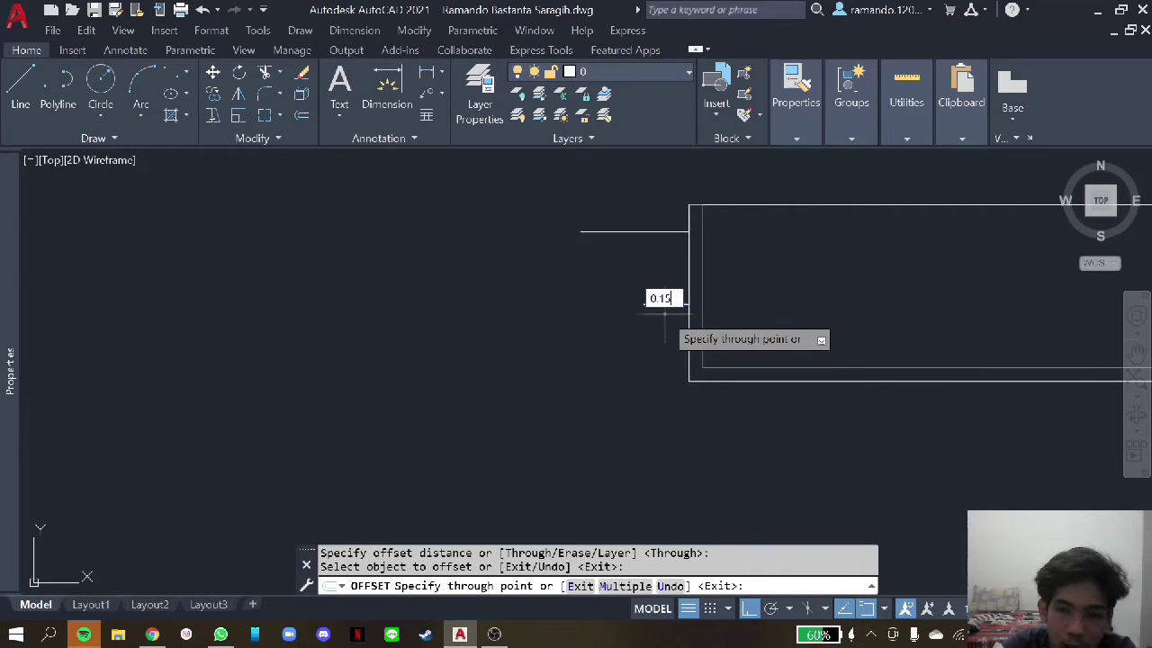
pyautogui.press('Return')
pyautogui.scroll(-2, 709, 312)
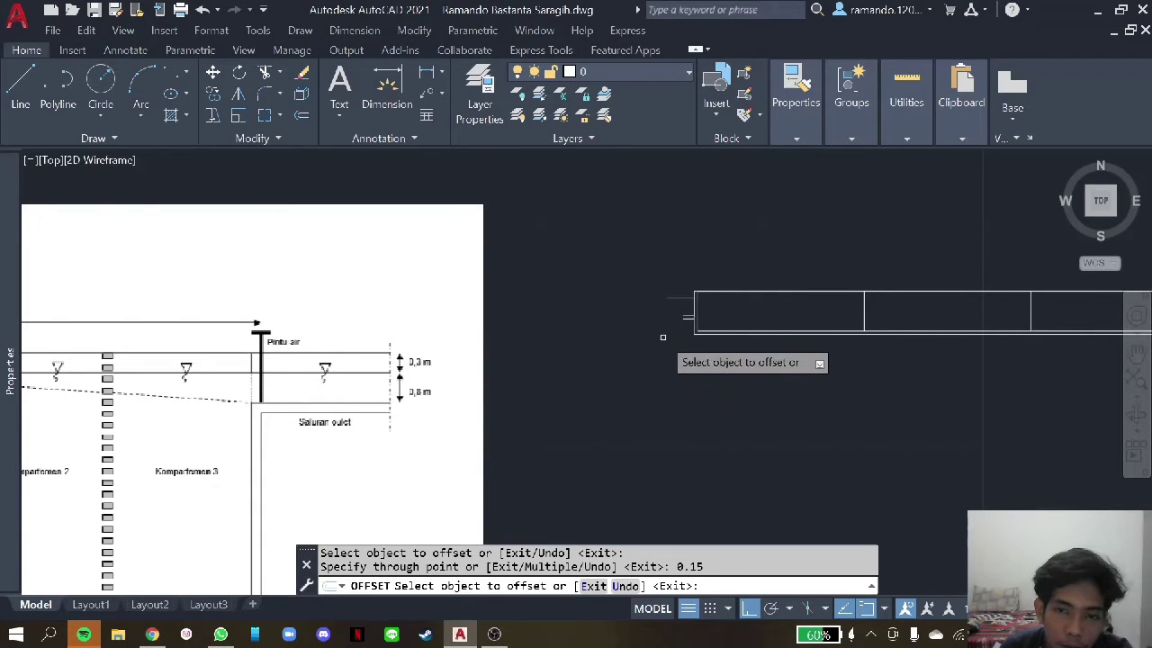
pyautogui.scroll(2, 663, 337)
pyautogui.scroll(1, 729, 310)
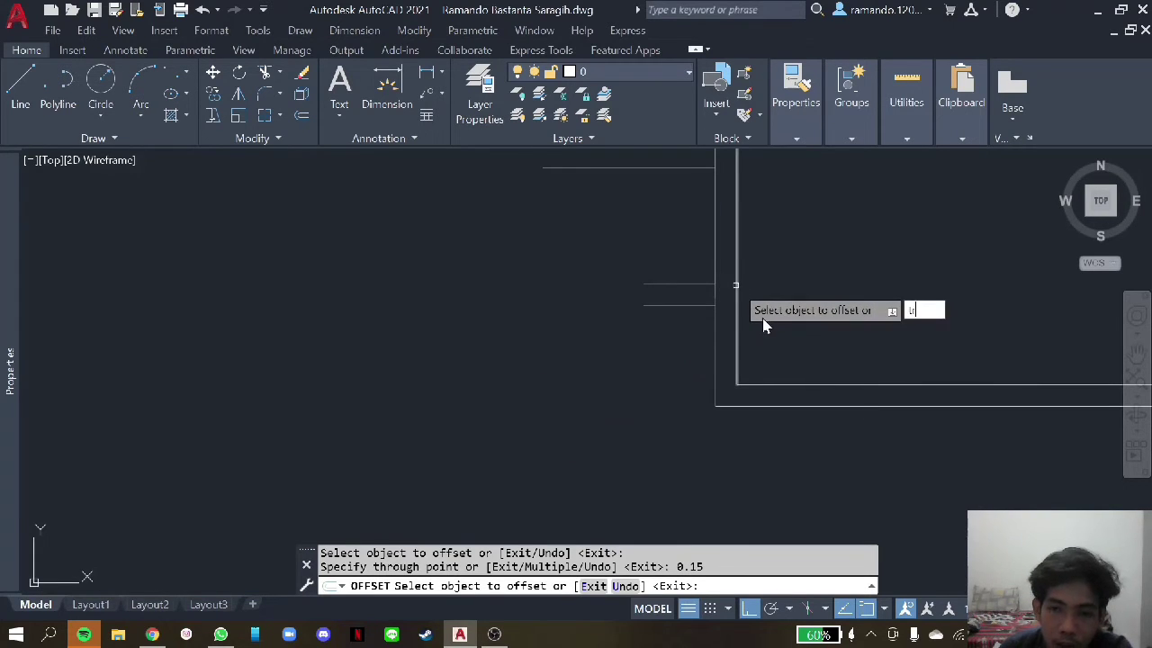
pyautogui.press('Escape')
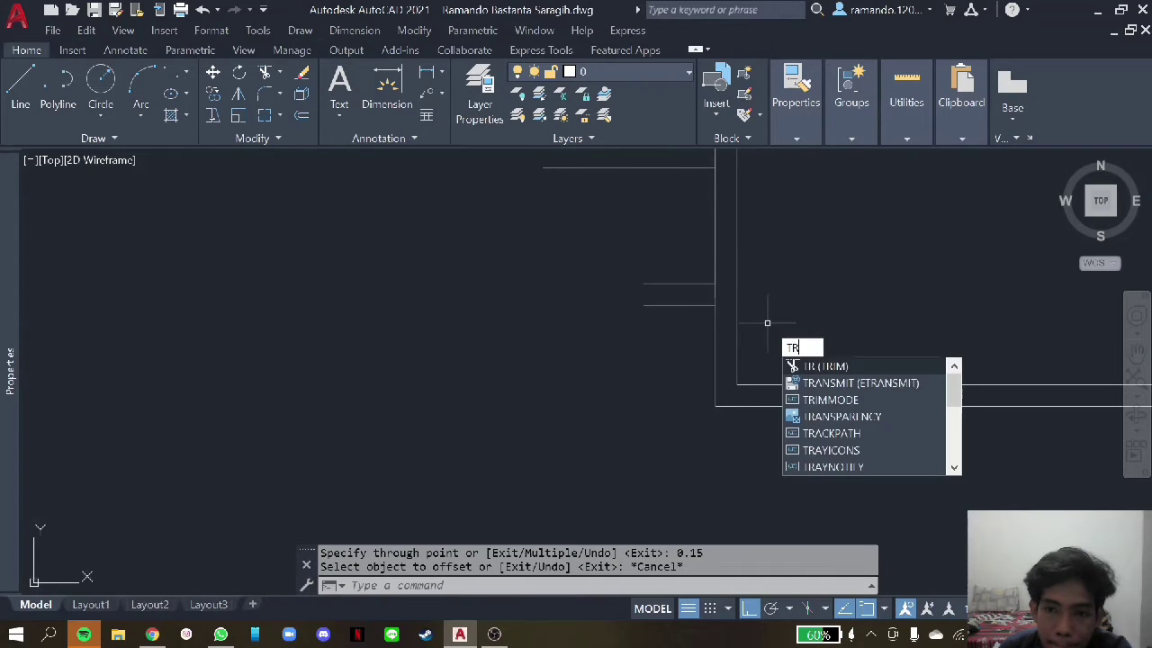
# - Try trimming and grip-stretching the short horizontal inlet line, then cancel both
pyautogui.press('Return')
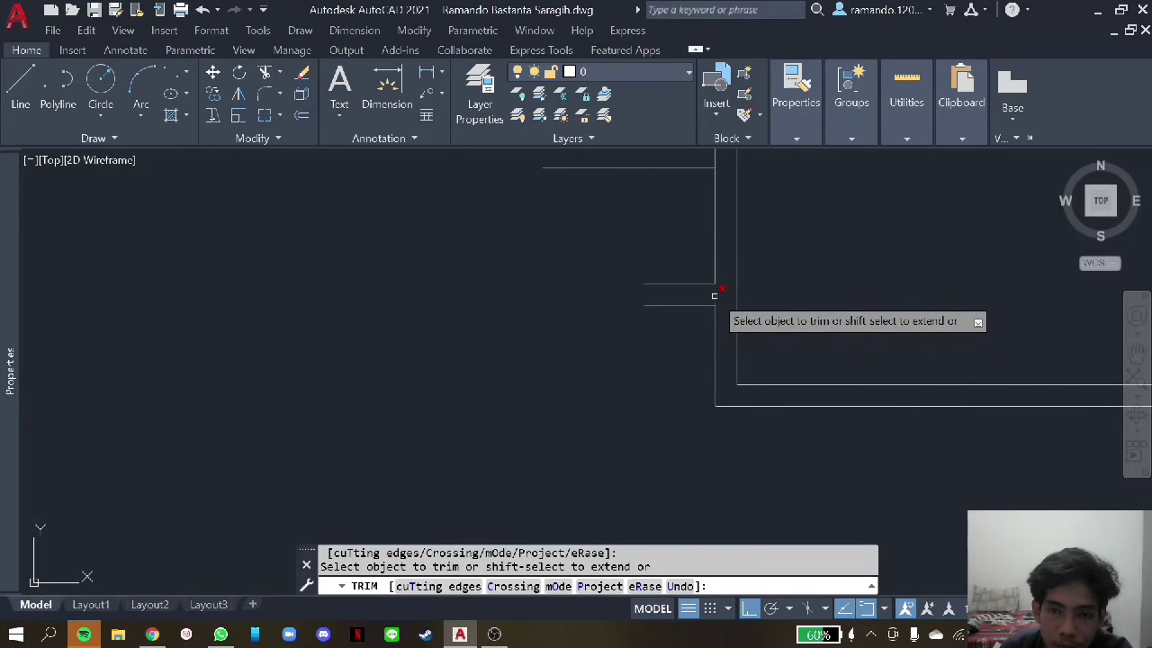
pyautogui.scroll(-1, 783, 257)
pyautogui.scroll(-1, 791, 256)
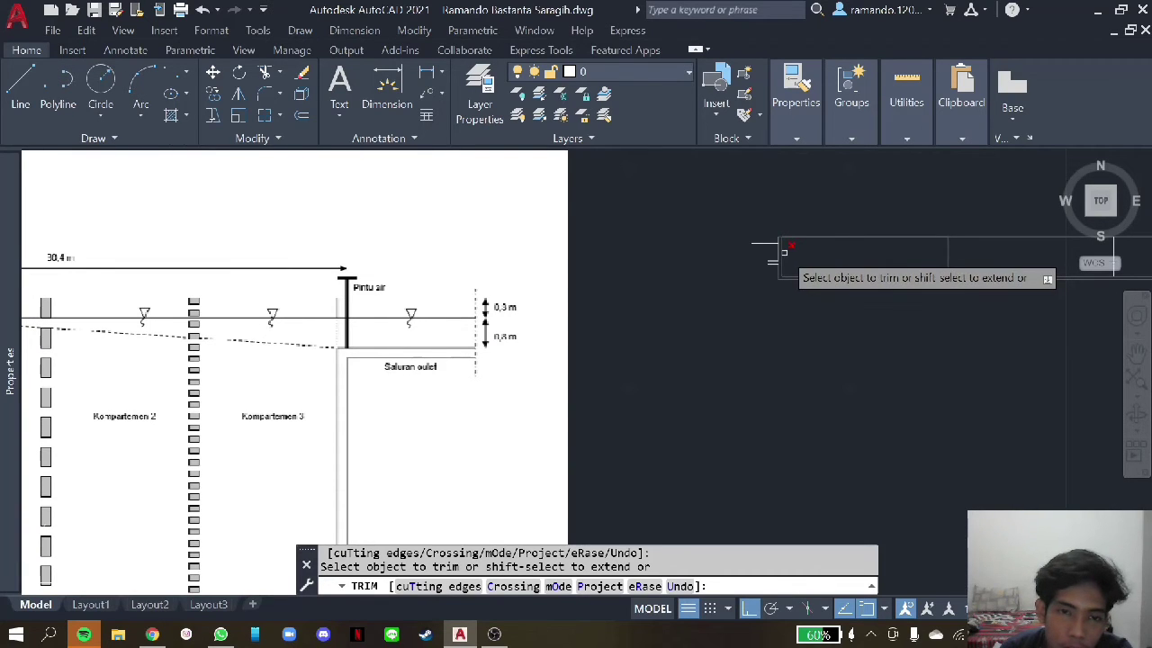
pyautogui.scroll(2, 784, 252)
pyautogui.scroll(4, 780, 252)
pyautogui.press('Escape')
pyautogui.scroll(-4, 777, 278)
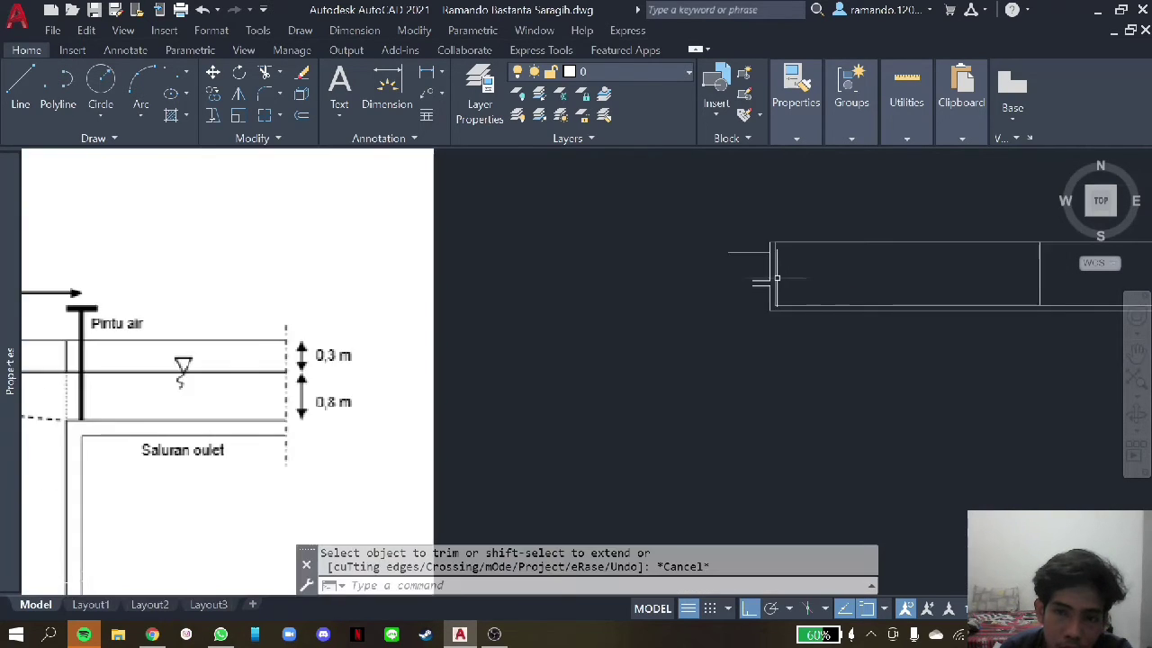
pyautogui.scroll(-1, 777, 278)
pyautogui.scroll(1, 772, 270)
pyautogui.scroll(2, 780, 265)
pyautogui.scroll(1, 746, 288)
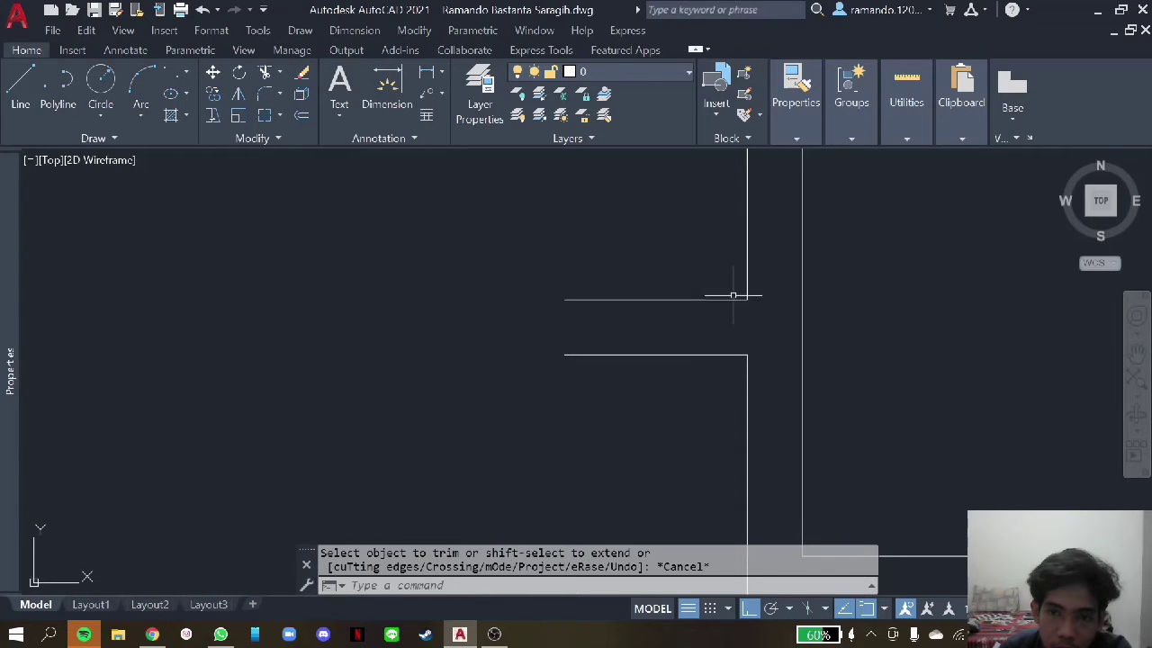
pyautogui.click(727, 295)
pyautogui.press('Escape')
pyautogui.click(732, 299)
pyautogui.click(747, 300)
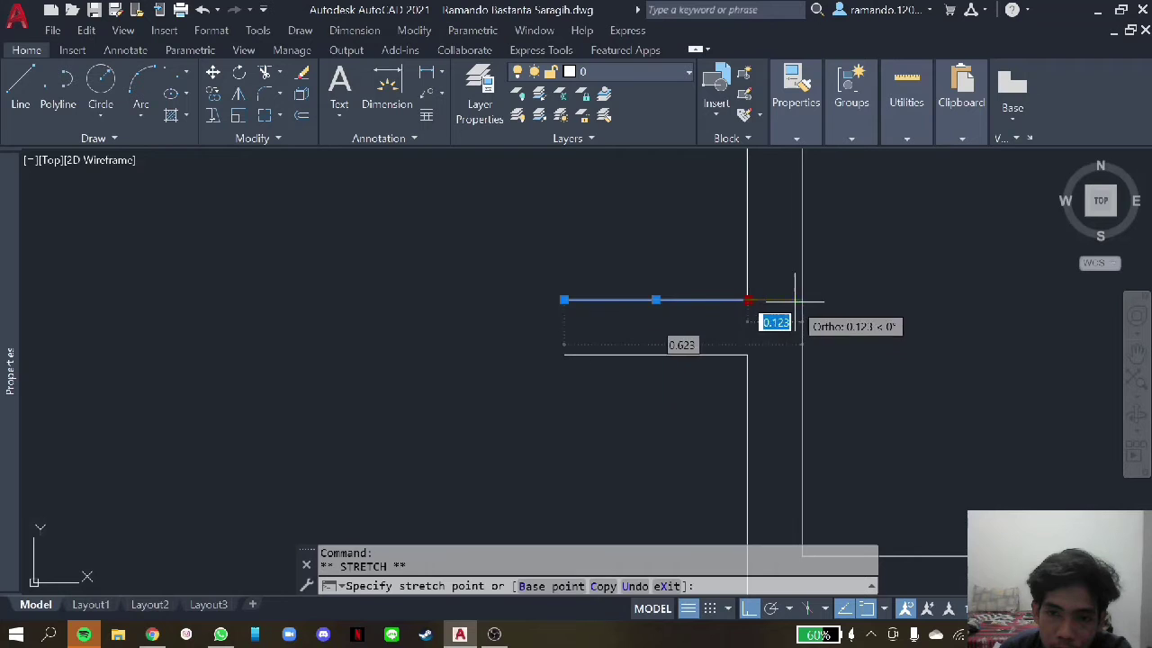
pyautogui.press('Escape')
pyautogui.scroll(-2, 817, 275)
pyautogui.scroll(-2, 825, 219)
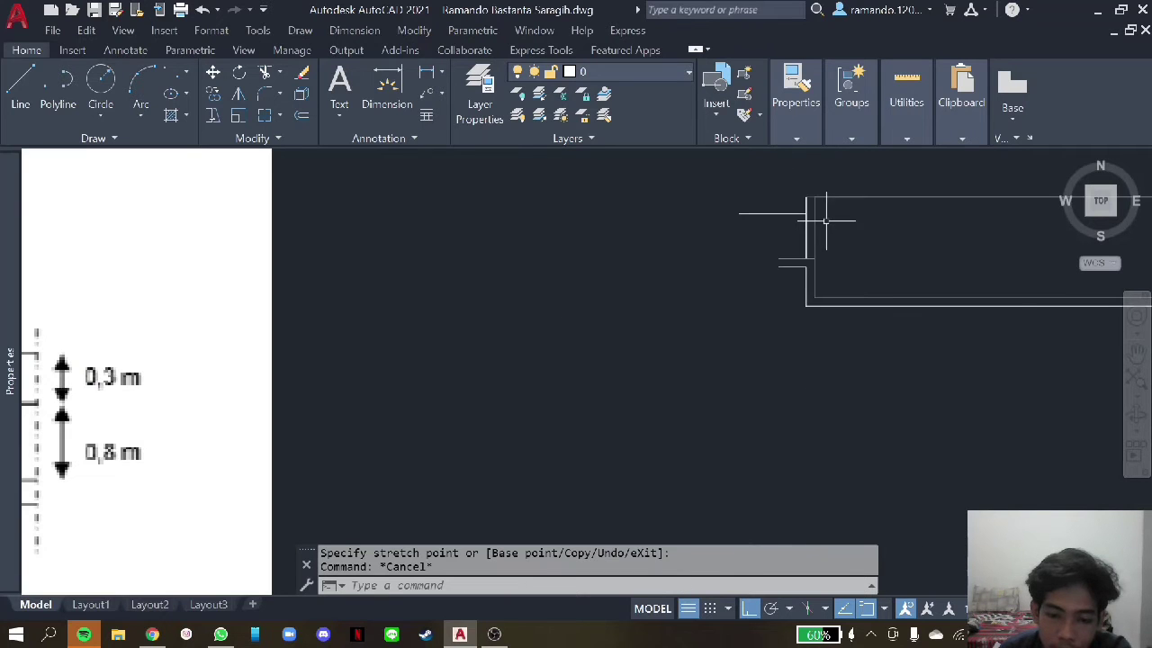
# - Fence-trim the overhanging inlet line ends at the tank's left wall with TR
pyautogui.write('tr')
pyautogui.press('Return')
pyautogui.moveTo(828, 252); pyautogui.dragTo(864, 234)
pyautogui.scroll(-2, 855, 232)
pyautogui.scroll(-2, 855, 232)
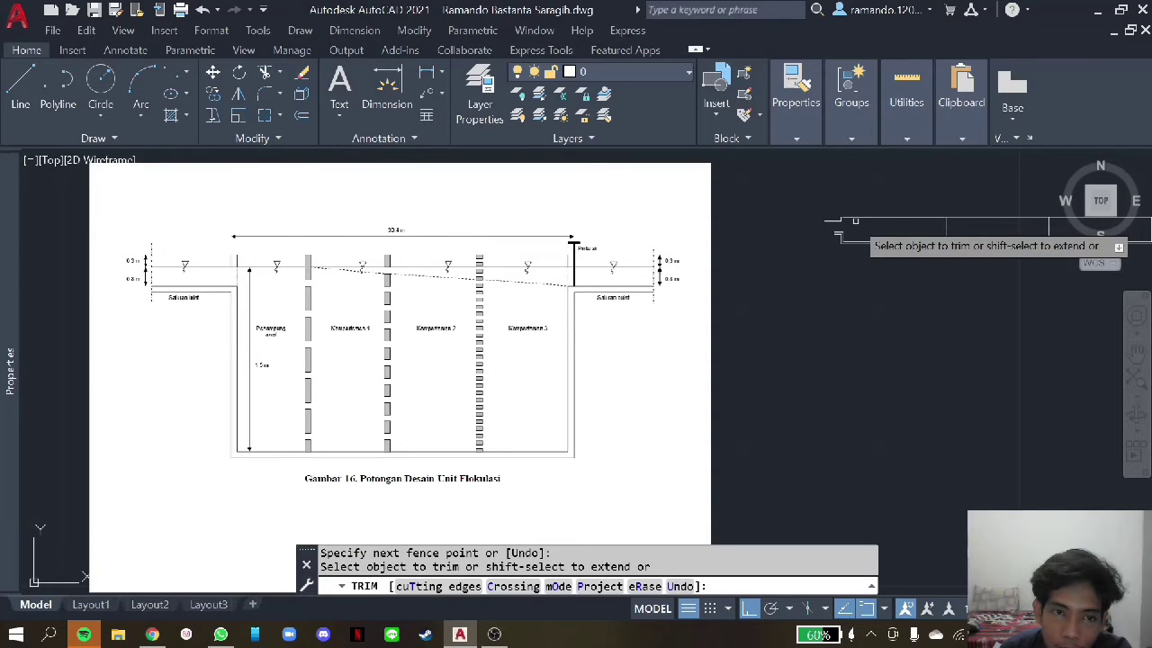
pyautogui.scroll(3, 855, 221)
pyautogui.scroll(2, 830, 225)
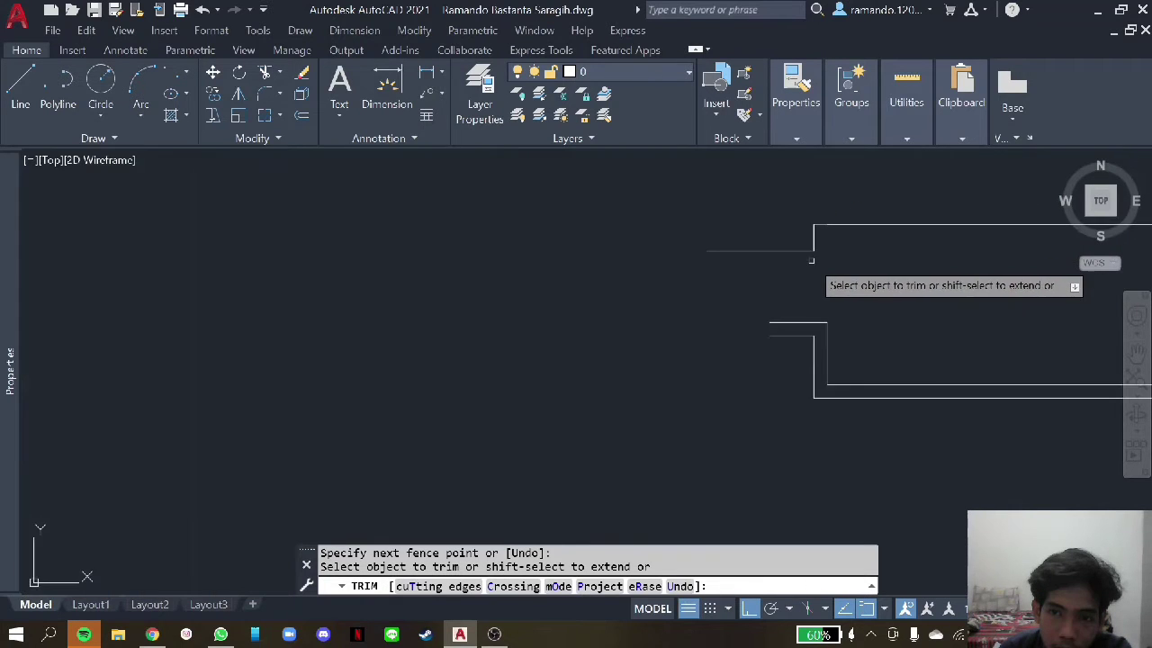
pyautogui.scroll(-1, 829, 227)
pyautogui.scroll(-3, 829, 227)
pyautogui.scroll(2, 829, 228)
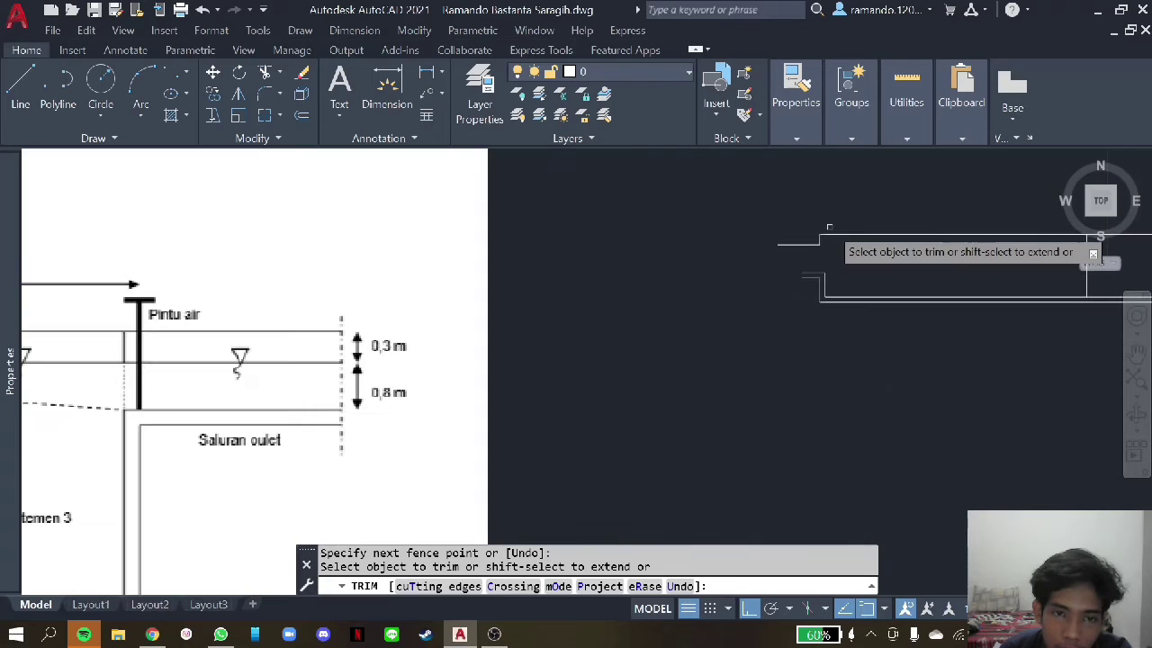
pyautogui.press('Escape')
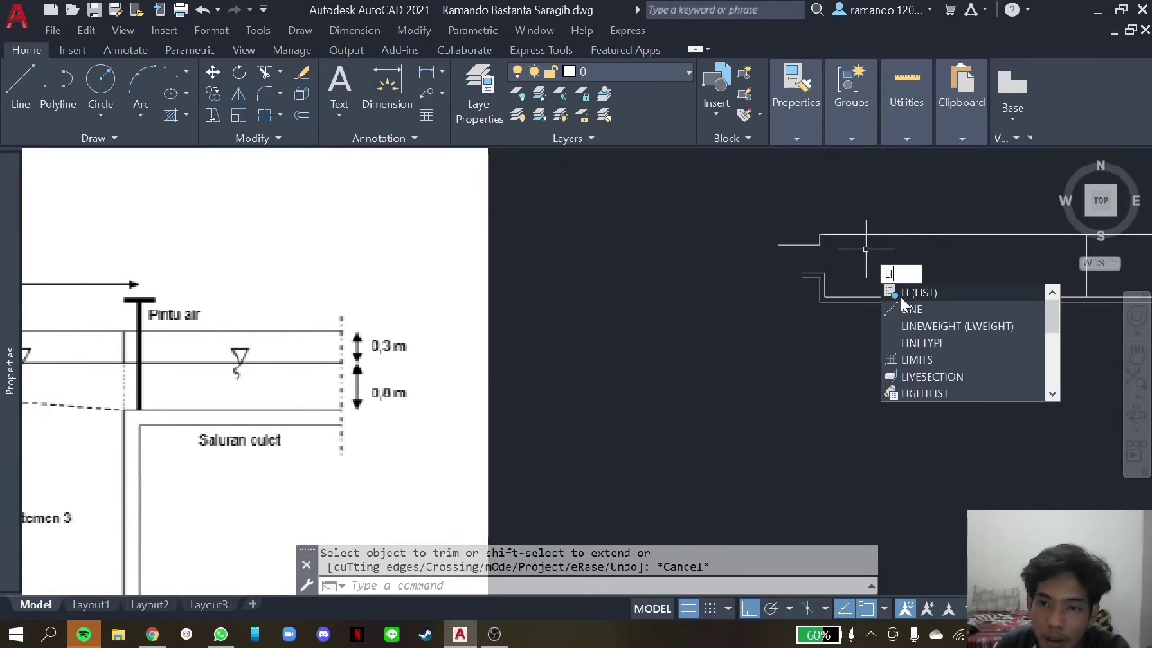
# - Draw a 0.3 vertical line down from the tank's upper-left corner, then a short horizontal line
pyautogui.press('Return')
pyautogui.moveTo(866, 250); pyautogui.dragTo(820, 187, button='middle')
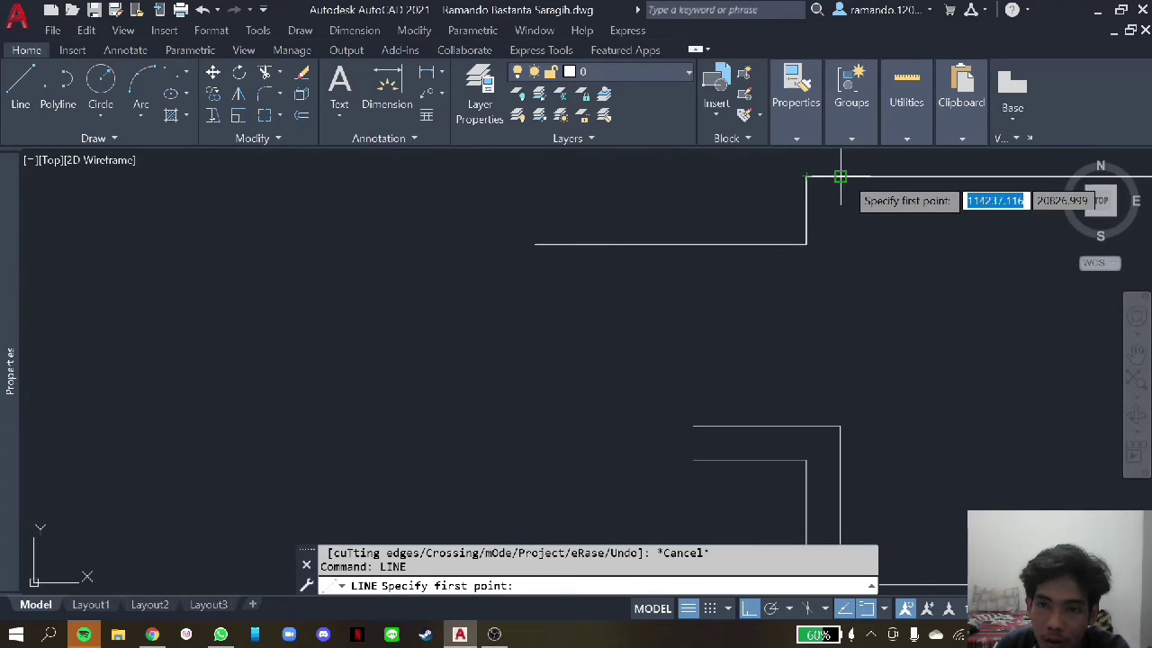
pyautogui.click(840, 177)
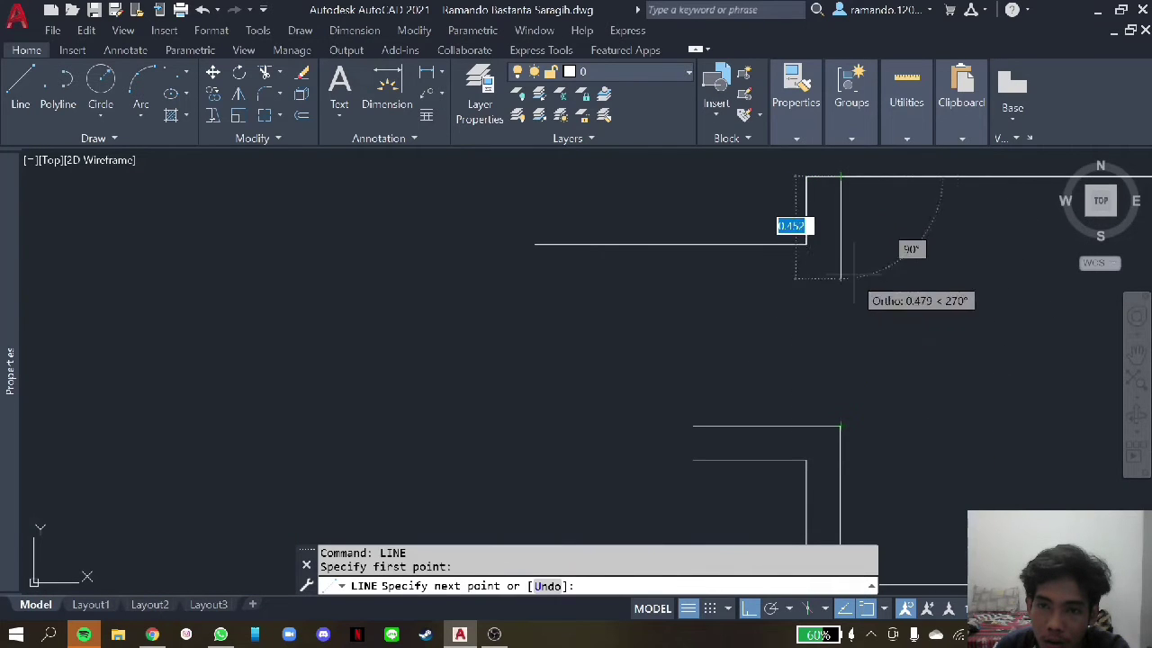
pyautogui.write('0.')
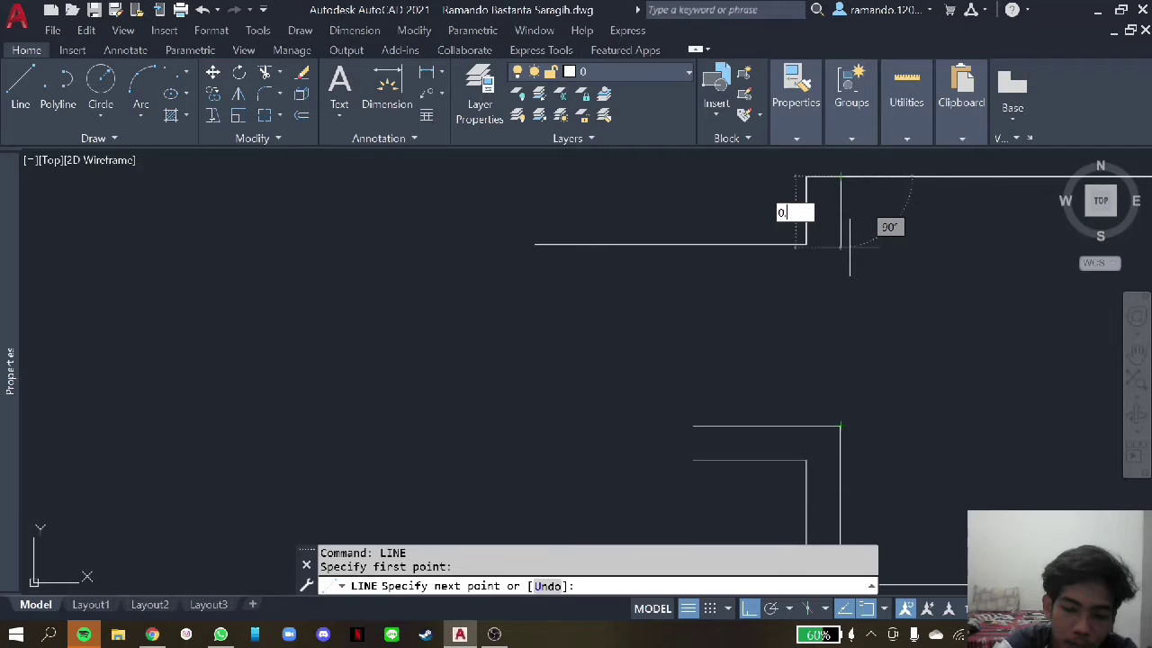
pyautogui.press('Return')
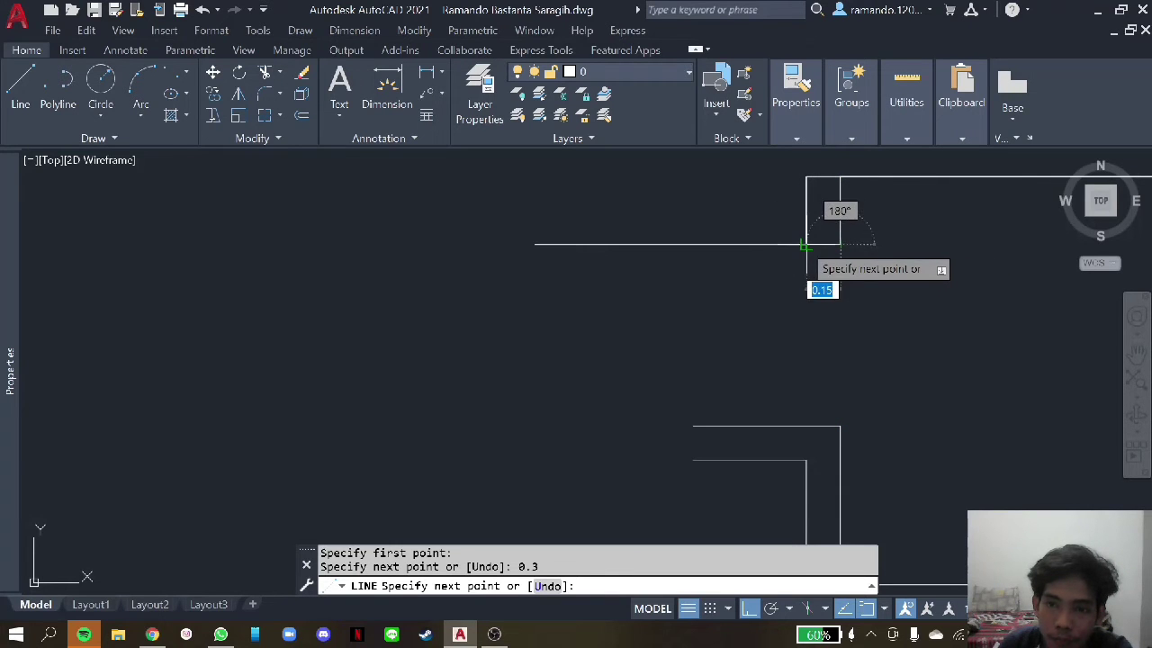
pyautogui.click(803, 243)
pyautogui.press('Escape')
pyautogui.scroll(3, 801, 250)
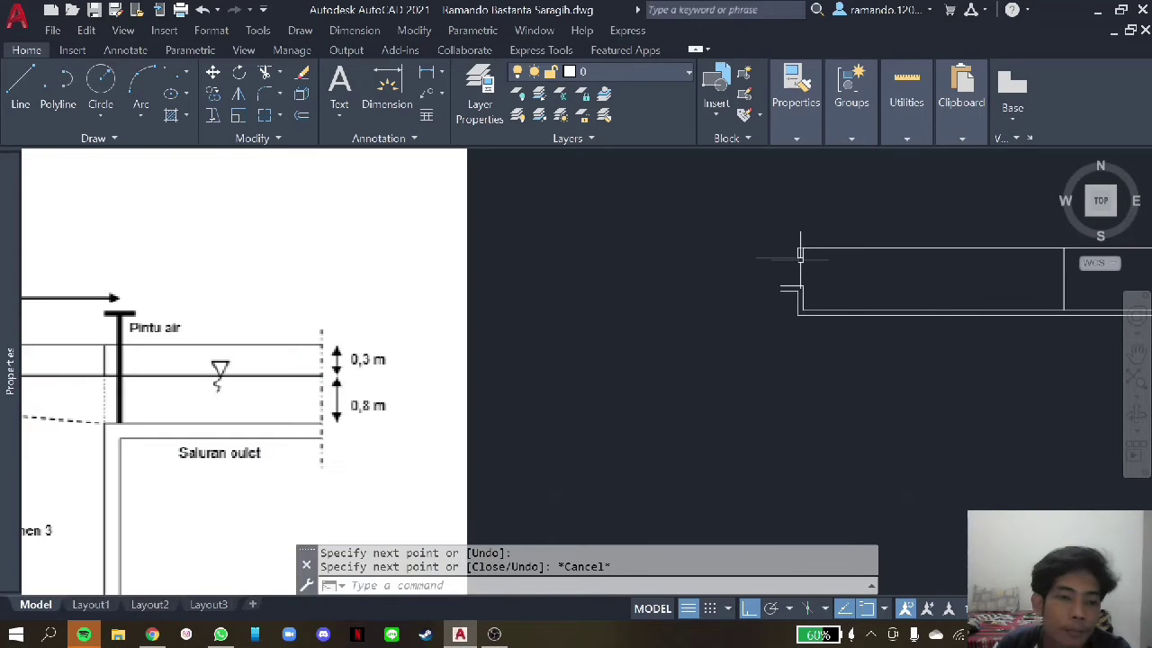
# - Delete an unwanted stray line near the tank's left end
pyautogui.scroll(3, 673, 247)
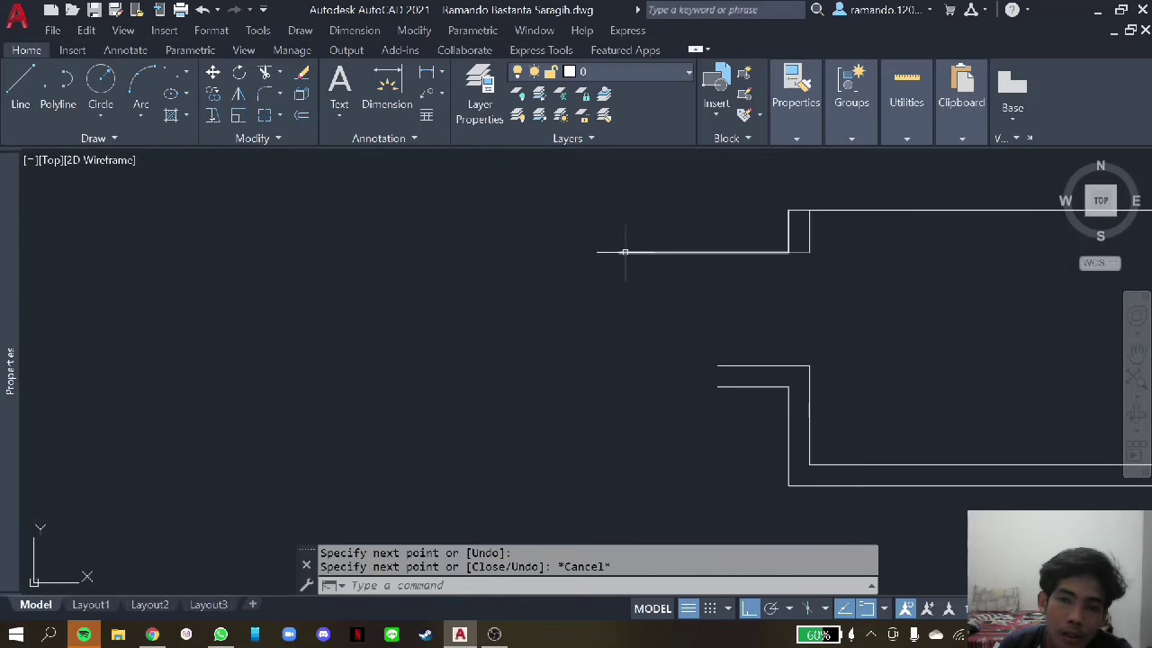
pyautogui.rightClick(624, 252)
pyautogui.click(683, 326)
pyautogui.scroll(2, 796, 275)
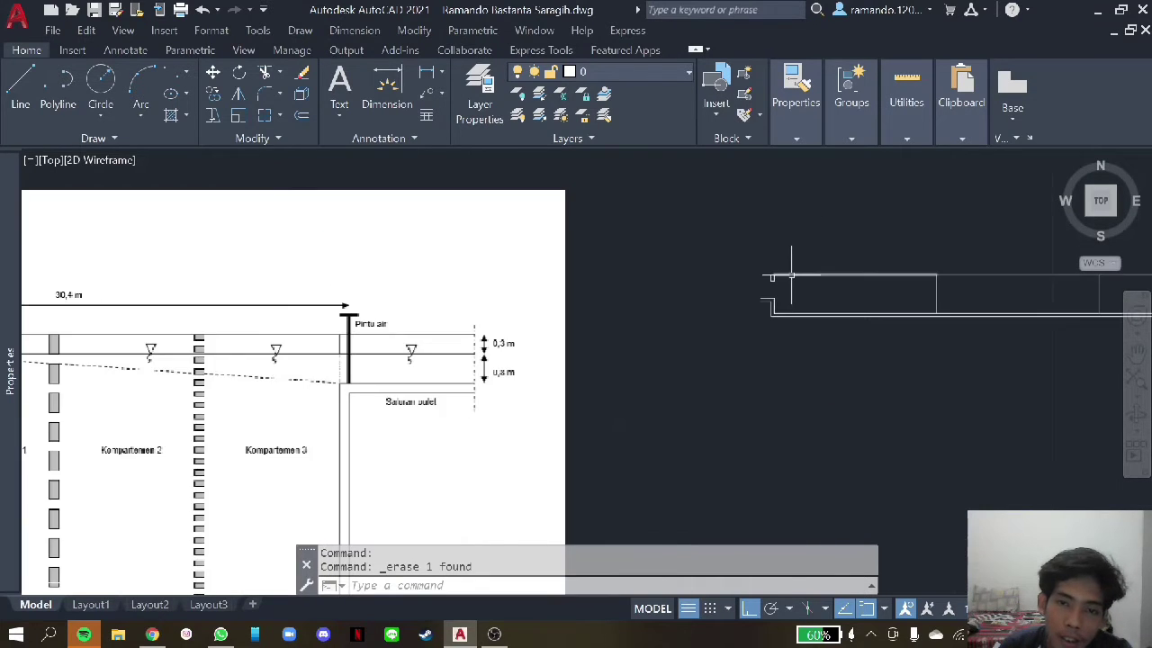
pyautogui.scroll(-2, 796, 278)
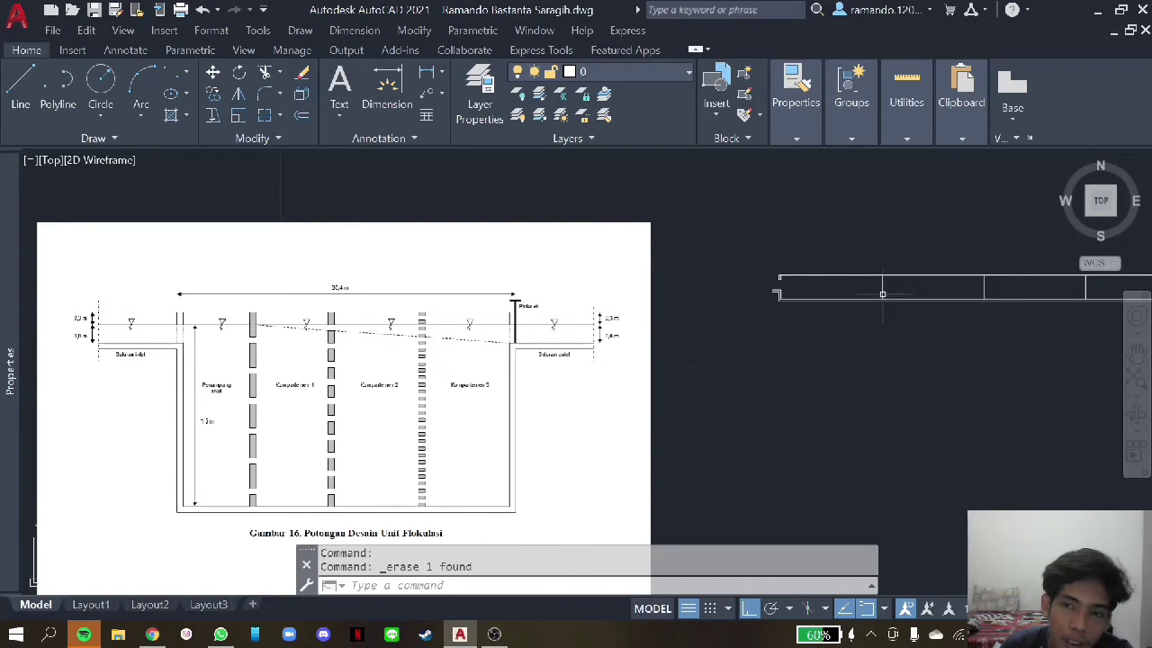
pyautogui.scroll(1, 730, 341)
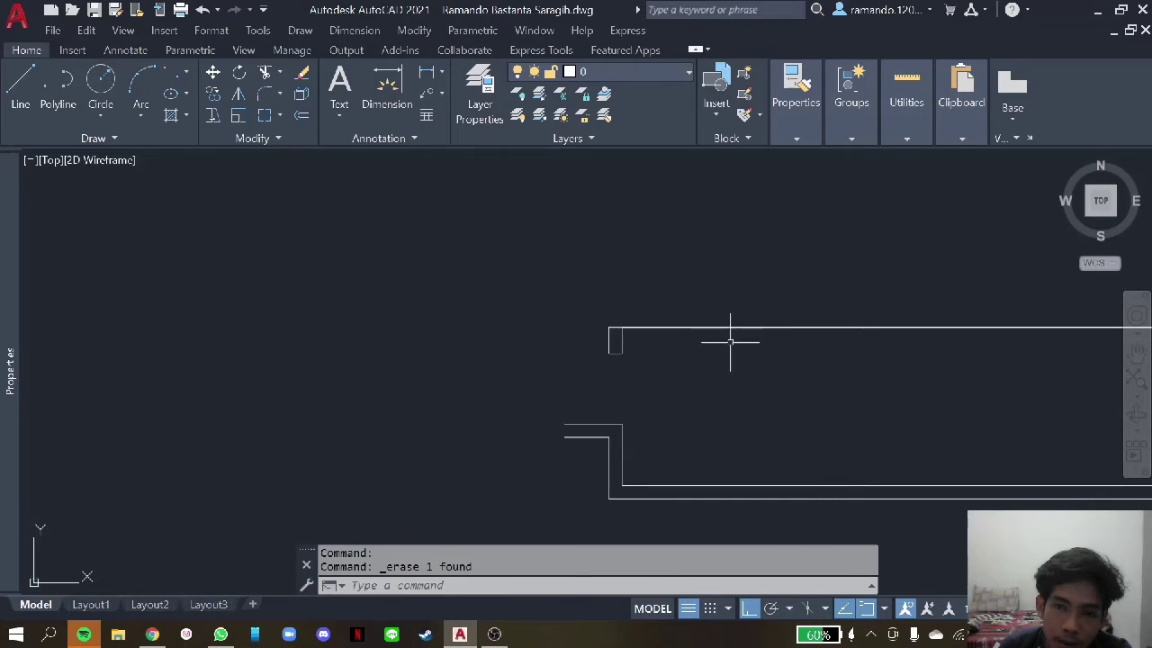
# - Mirror the left-end inlet lines about the tank's vertical midline, keeping the originals
pyautogui.click(597, 450)
pyautogui.click(576, 399)
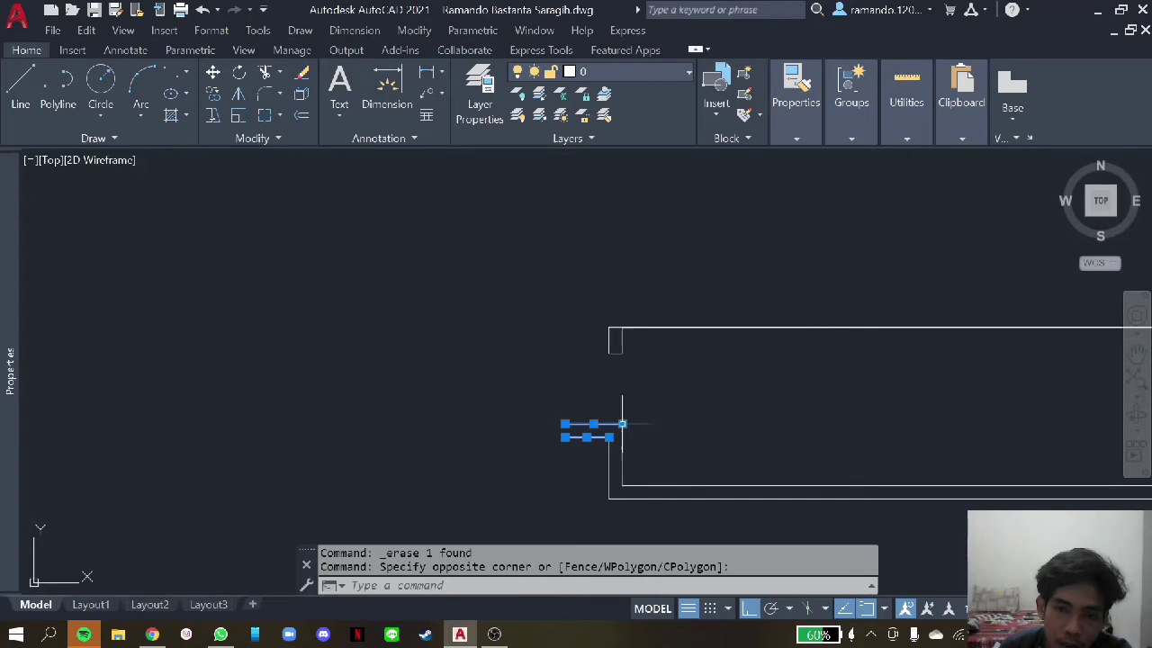
pyautogui.click(656, 321)
pyautogui.click(586, 301)
pyautogui.scroll(-1, 586, 301)
pyautogui.scroll(-2, 574, 297)
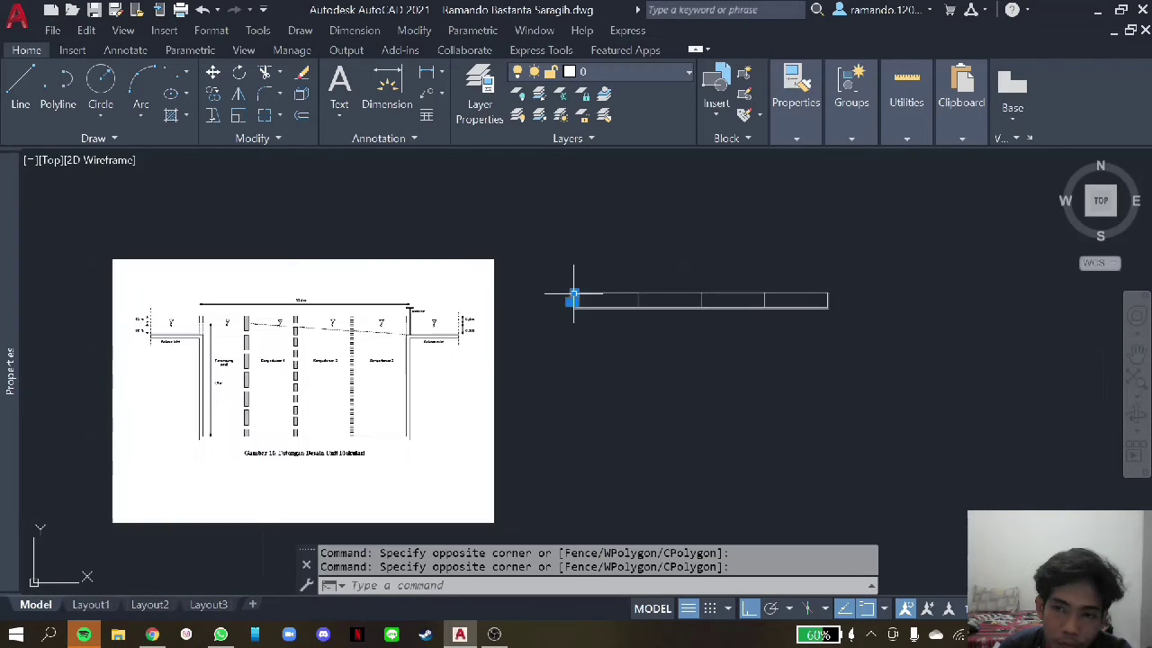
pyautogui.scroll(3, 734, 292)
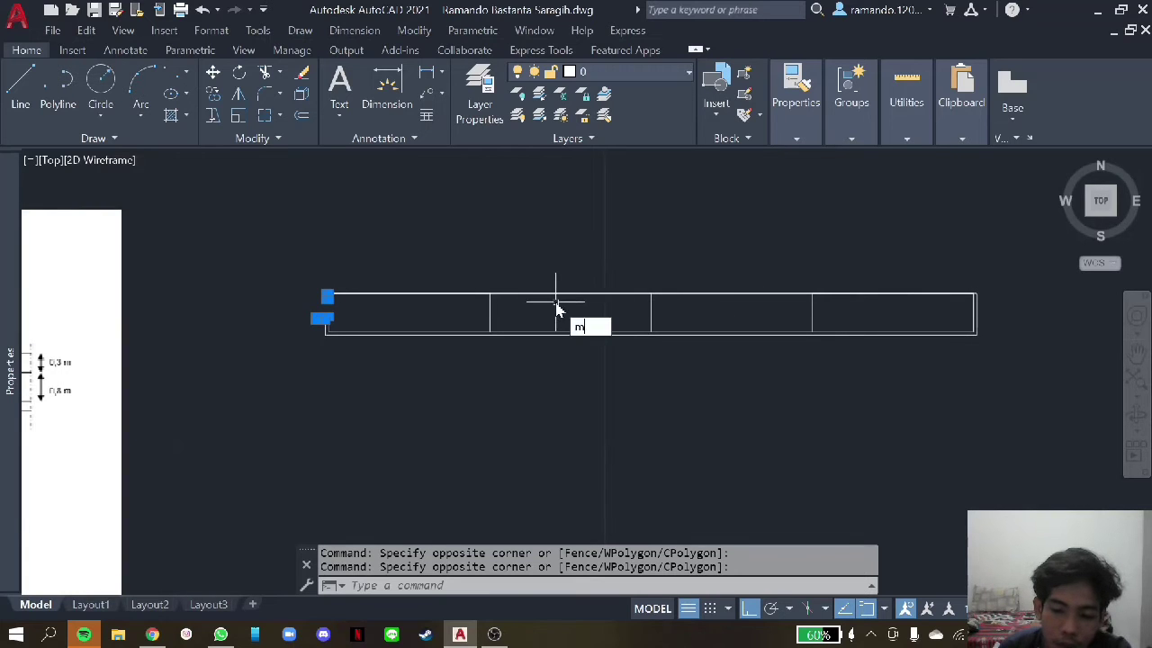
pyautogui.write('i')
pyautogui.press('Return')
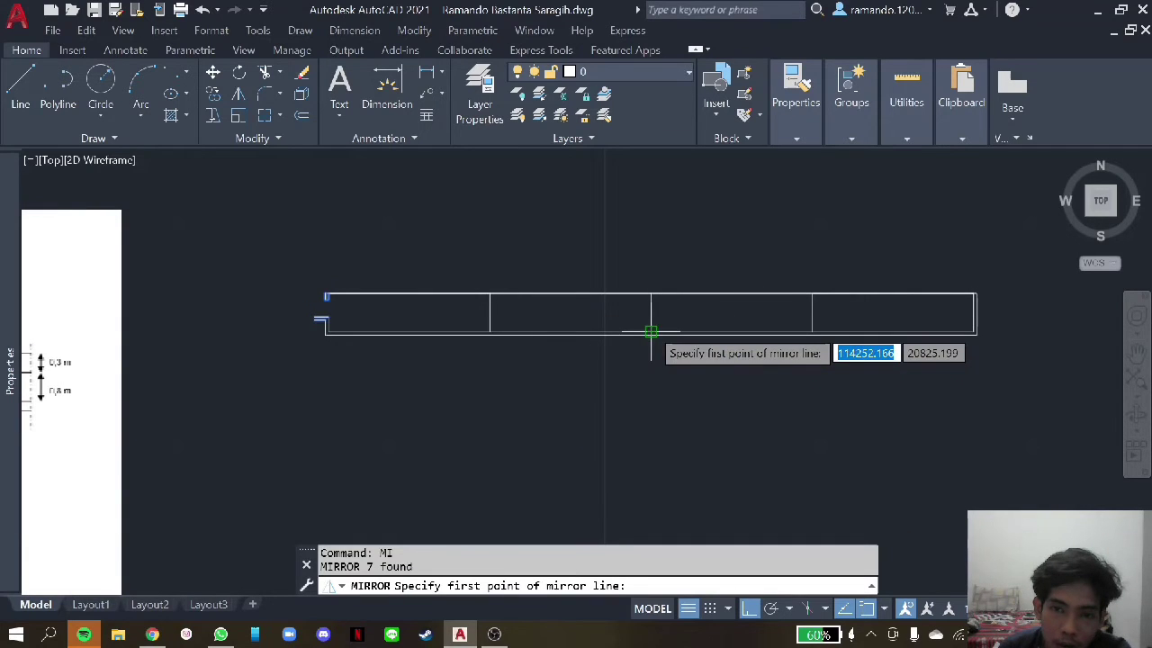
pyautogui.click(651, 332)
pyautogui.click(651, 292)
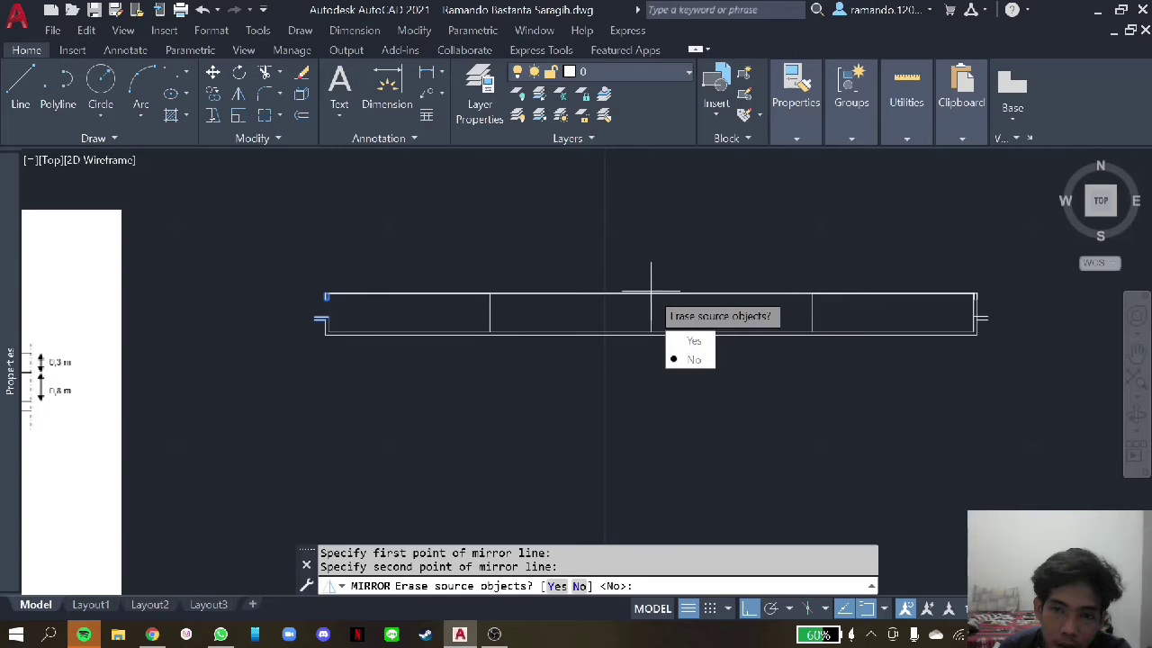
pyautogui.write('n')
pyautogui.press('Return')
pyautogui.scroll(2, 900, 306)
pyautogui.scroll(1, 879, 311)
pyautogui.scroll(1, 876, 314)
# - Start a trim with a fence pick, then cancel it without trimming anything
pyautogui.press('Return')
pyautogui.click(846, 310)
pyautogui.scroll(-3, 845, 256)
pyautogui.scroll(-1, 845, 255)
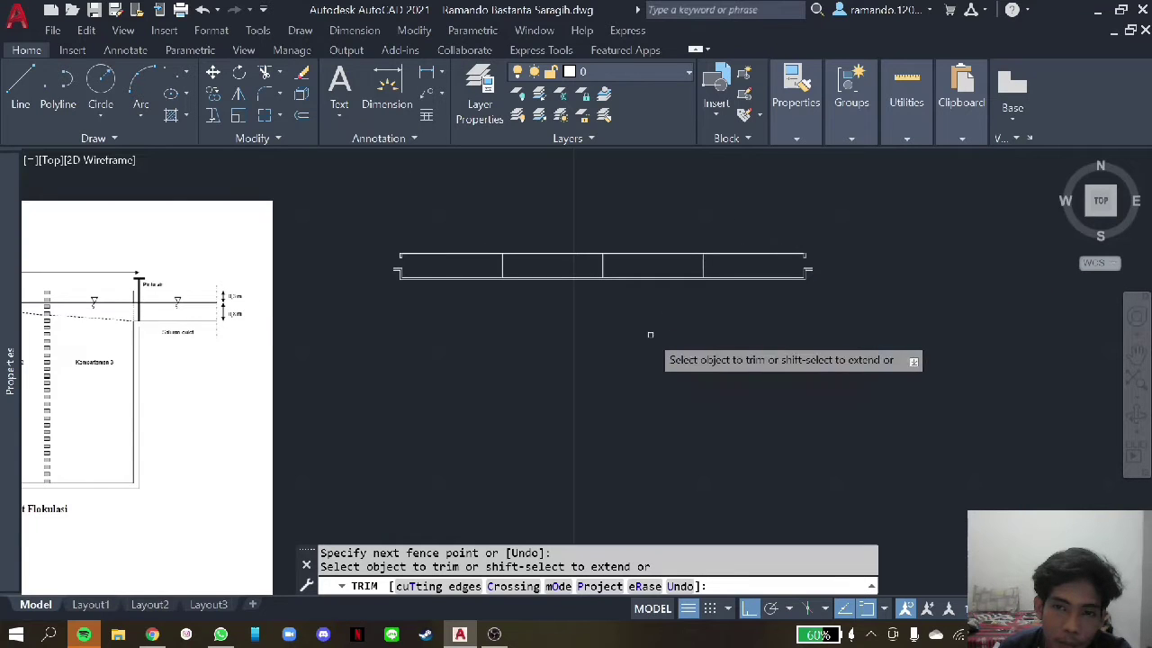
pyautogui.scroll(-2, 630, 329)
pyautogui.scroll(2, 396, 345)
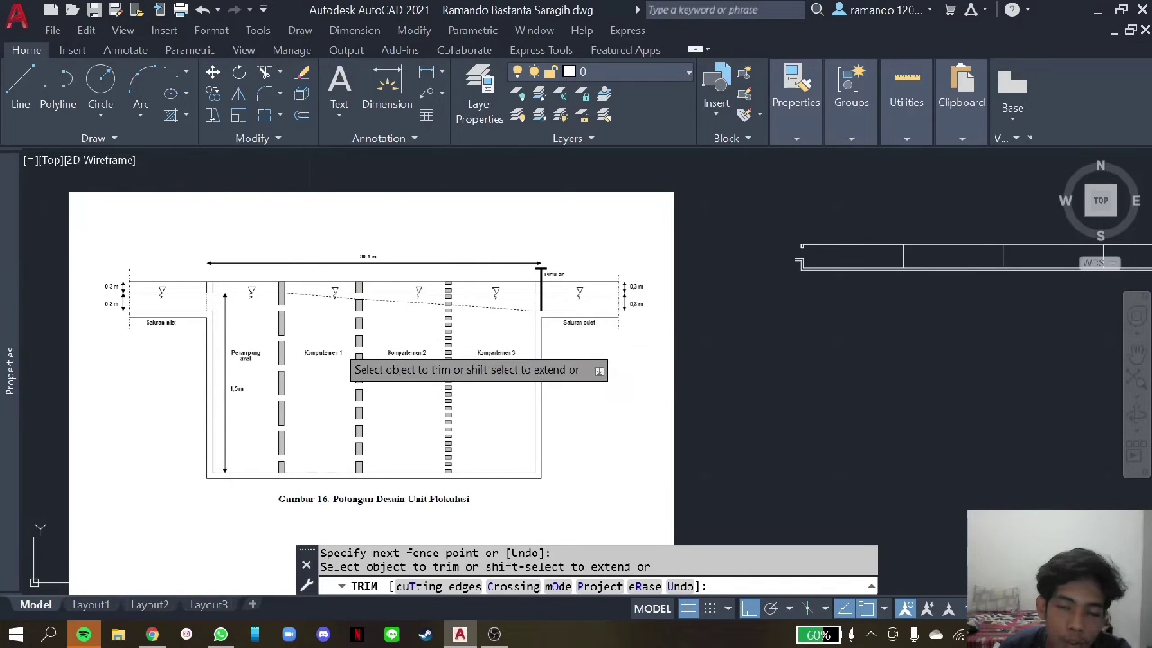
pyautogui.press('Escape')
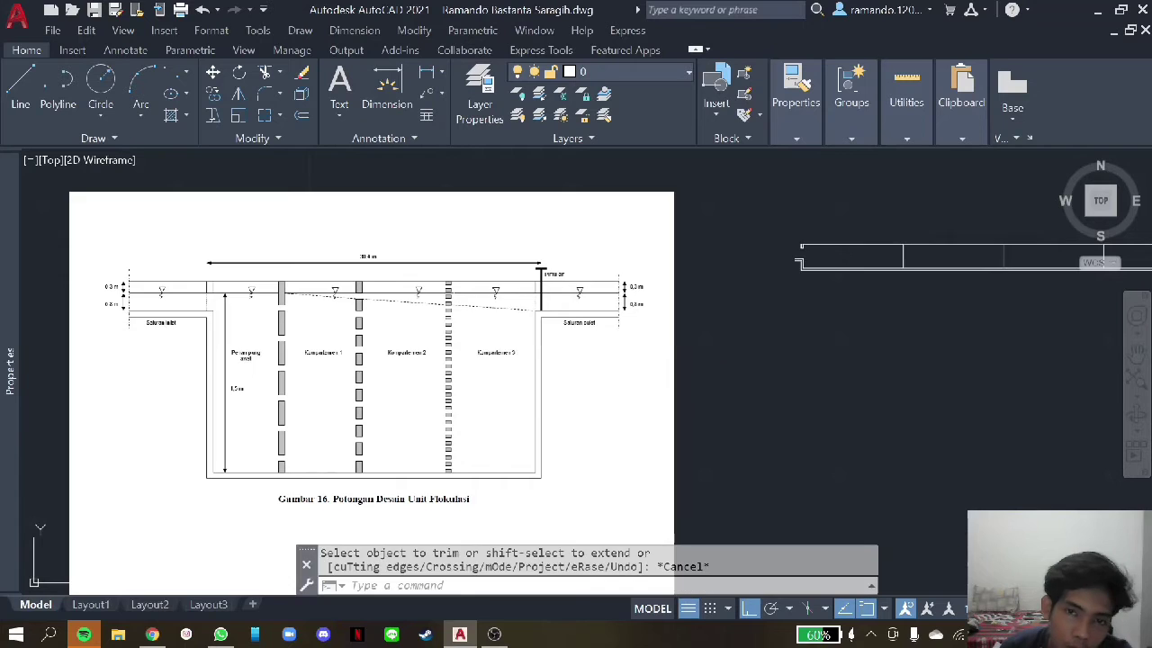
pyautogui.scroll(-4, 598, 276)
pyautogui.scroll(2, 808, 265)
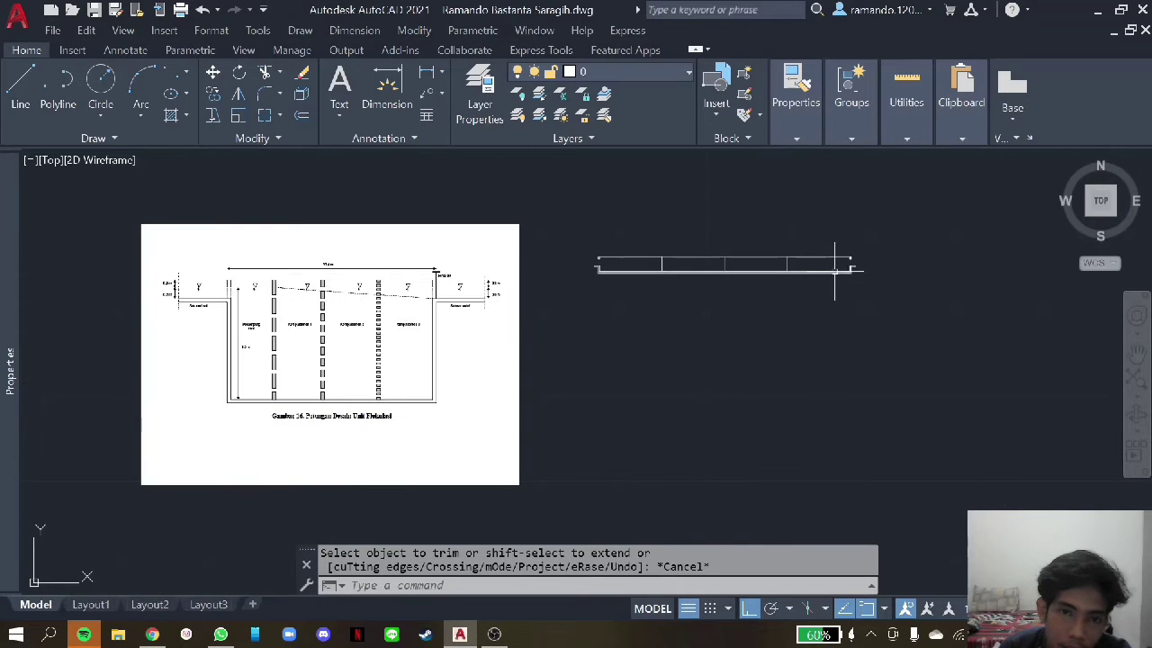
pyautogui.scroll(3, 784, 326)
pyautogui.scroll(2, 775, 325)
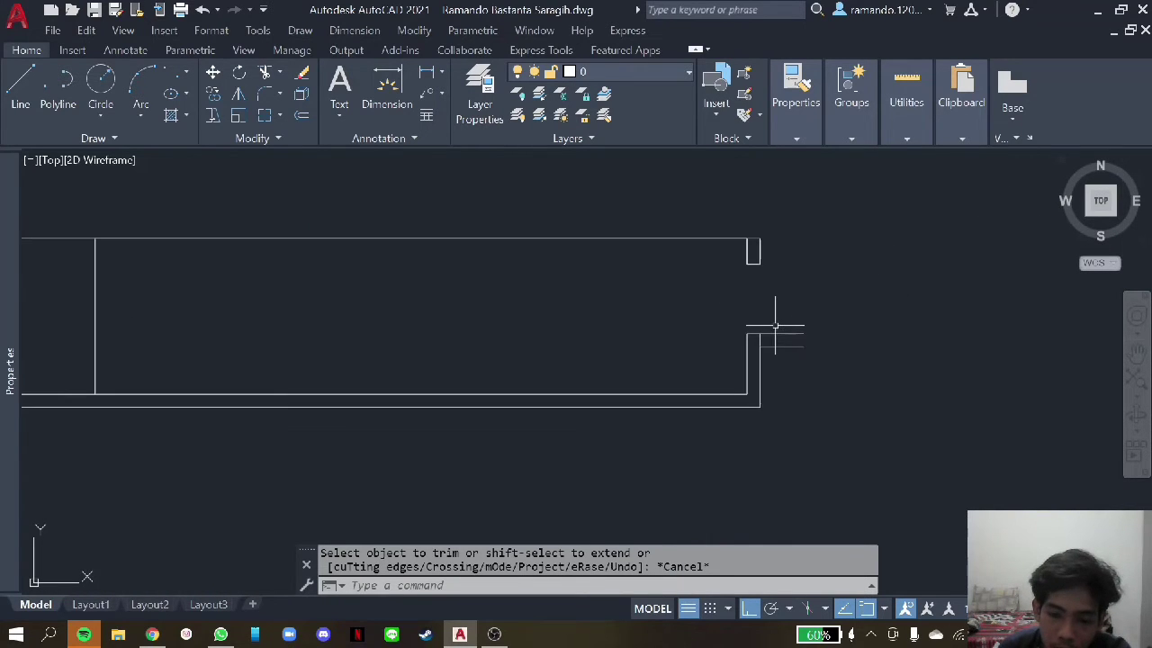
pyautogui.write('li')
pyautogui.press('Escape')
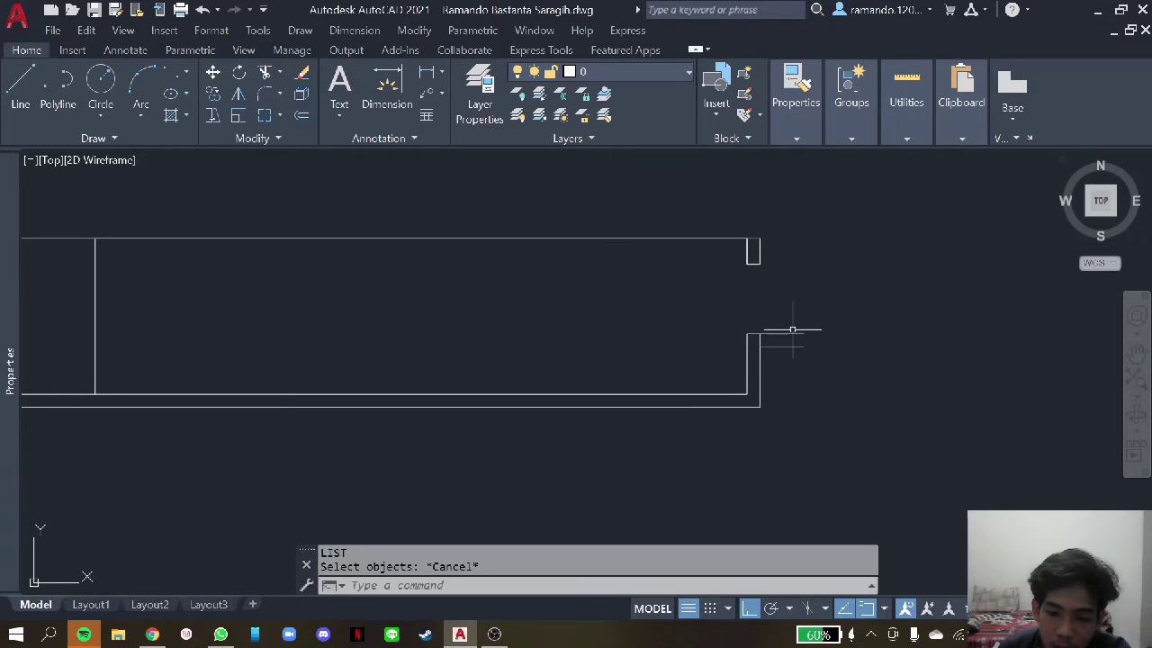
# - Draw a 1.3-long vertical line rising from the tank's right wall
pyautogui.press('Return')
pyautogui.scroll(-3, 819, 372)
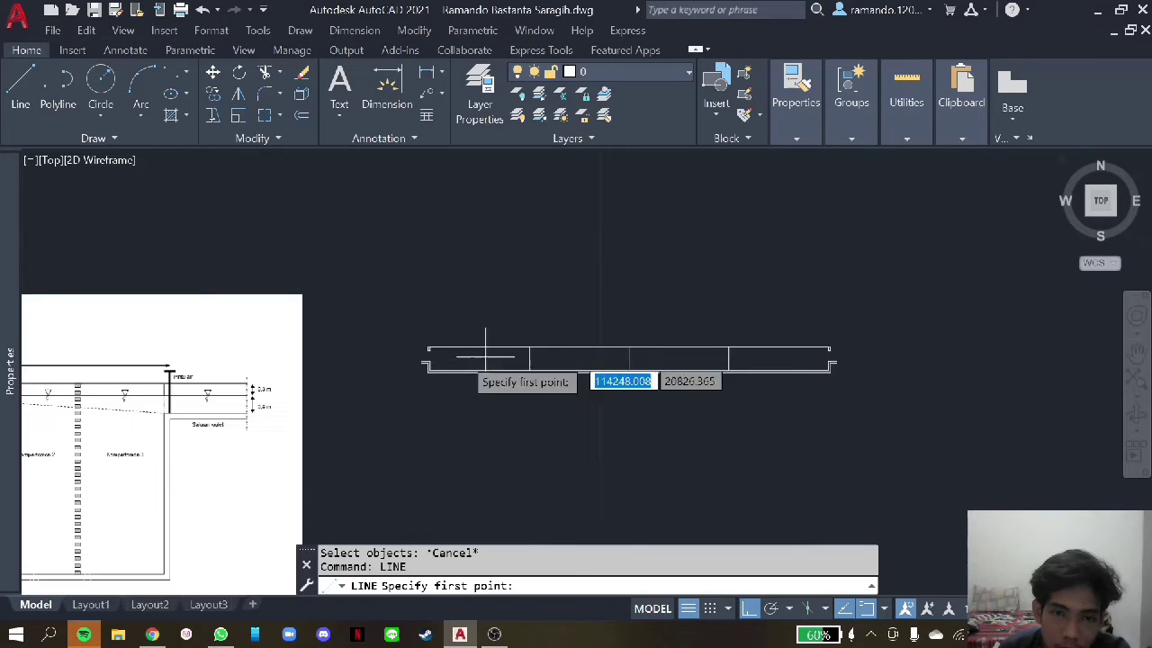
pyautogui.scroll(1, 180, 405)
pyautogui.scroll(1, 186, 405)
pyautogui.scroll(-2, 187, 405)
pyautogui.scroll(-1, 249, 391)
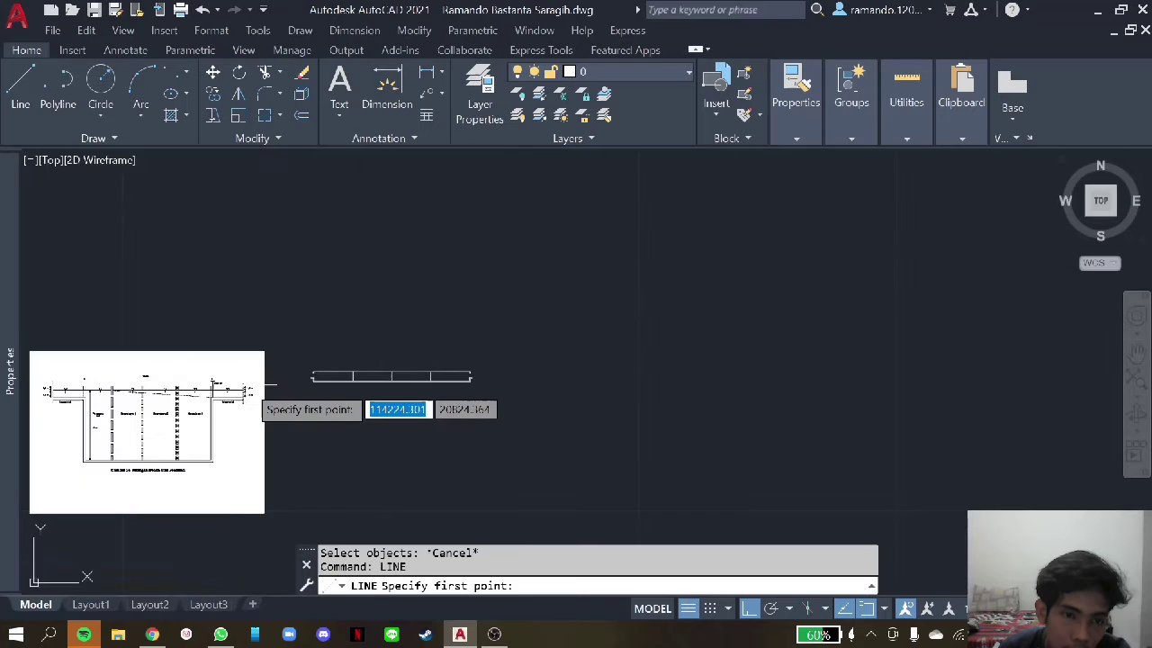
pyautogui.scroll(3, 508, 356)
pyautogui.scroll(4, 1017, 364)
pyautogui.scroll(4, 995, 437)
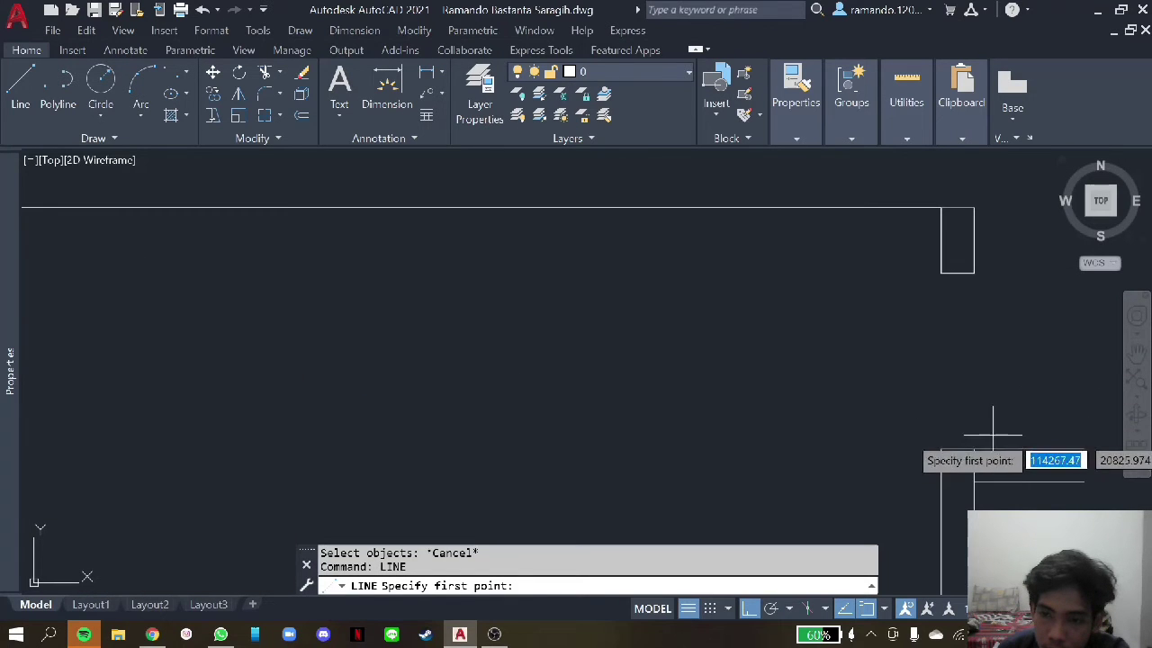
pyautogui.click(974, 449)
pyautogui.scroll(-2, 976, 211)
pyautogui.scroll(-2, 979, 198)
pyautogui.scroll(2, 979, 220)
pyautogui.scroll(2, 987, 229)
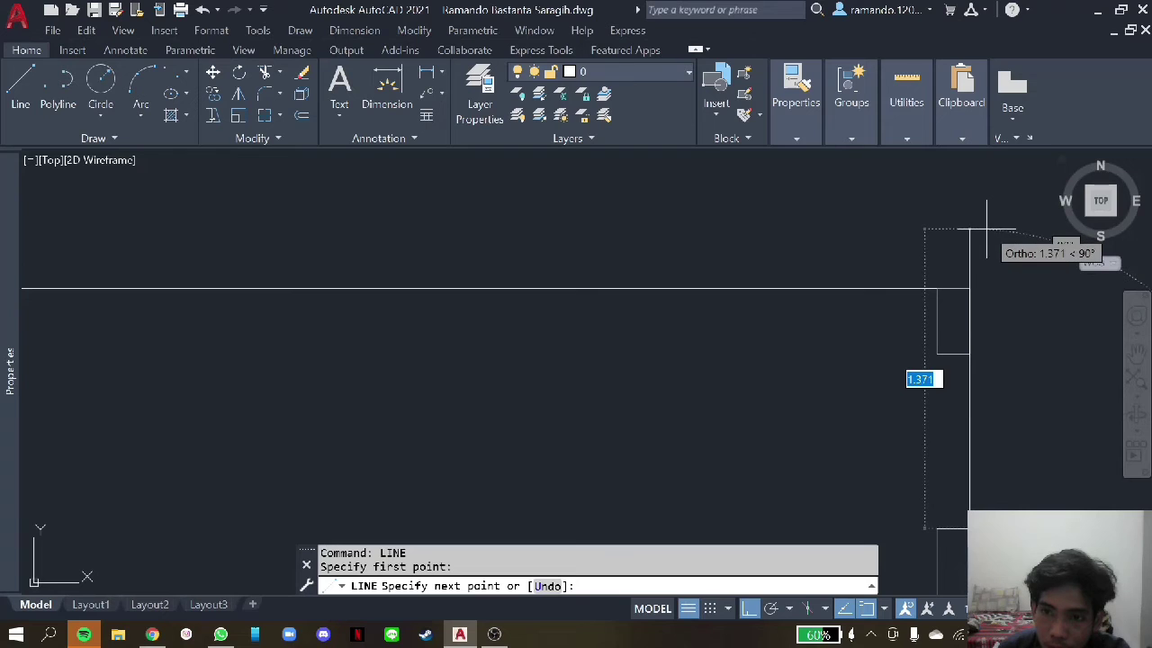
pyautogui.write('1')
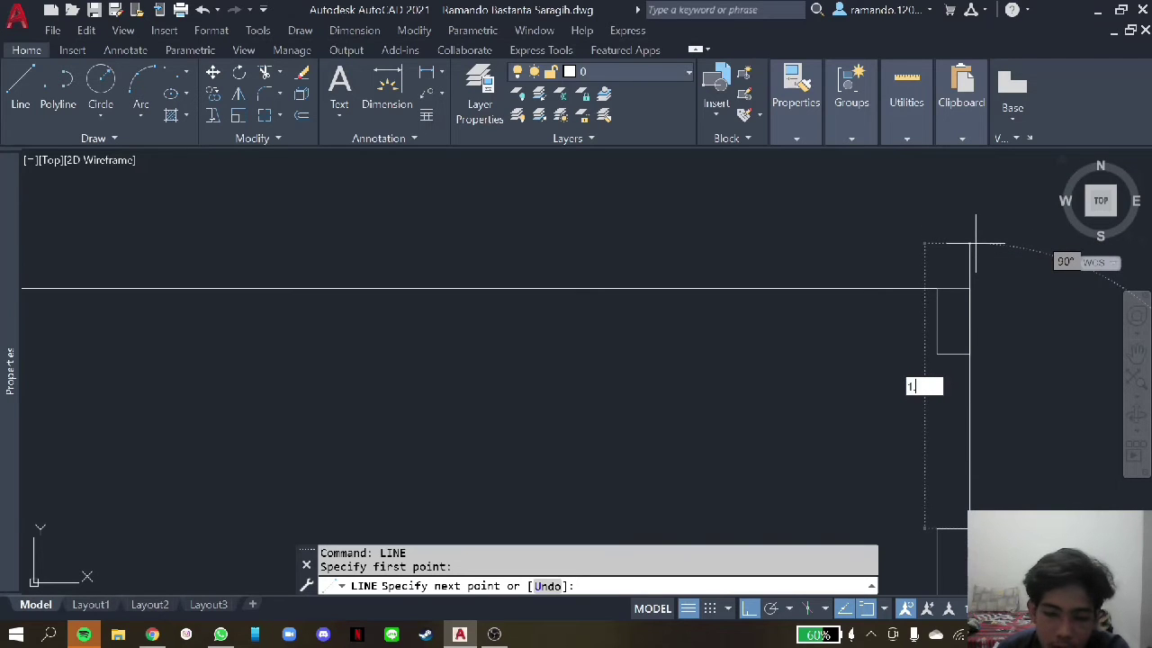
pyautogui.press('Return')
pyautogui.press('Escape')
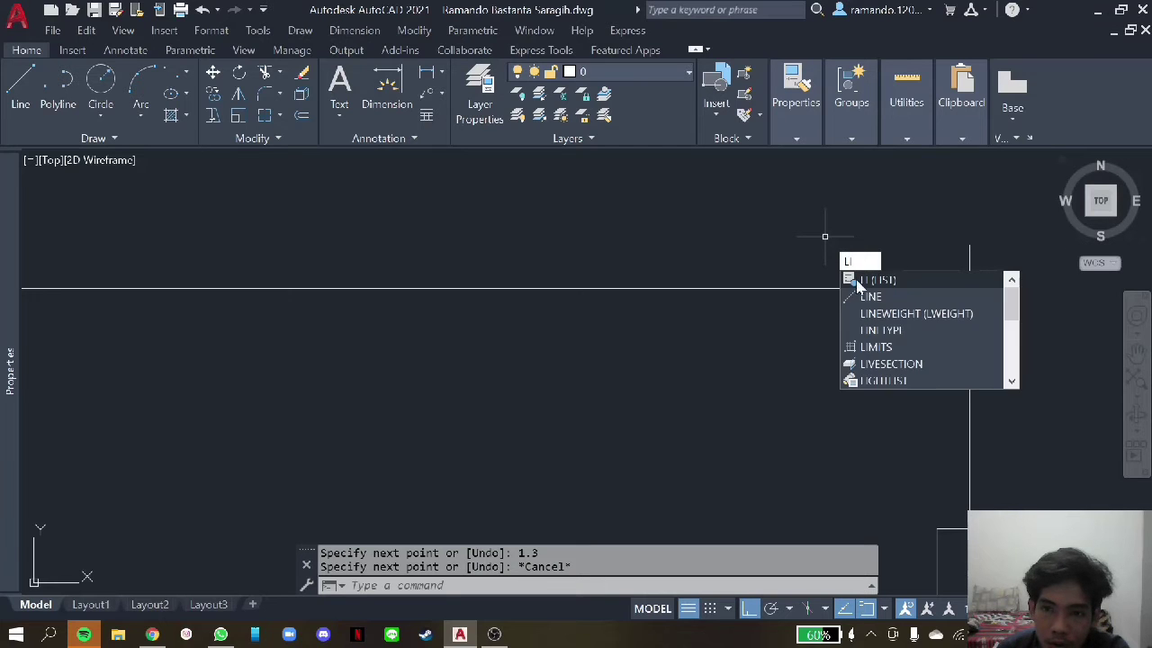
# - Draw a separate 0.4-long horizontal line above the right wall
pyautogui.press('Return')
pyautogui.click(820, 220)
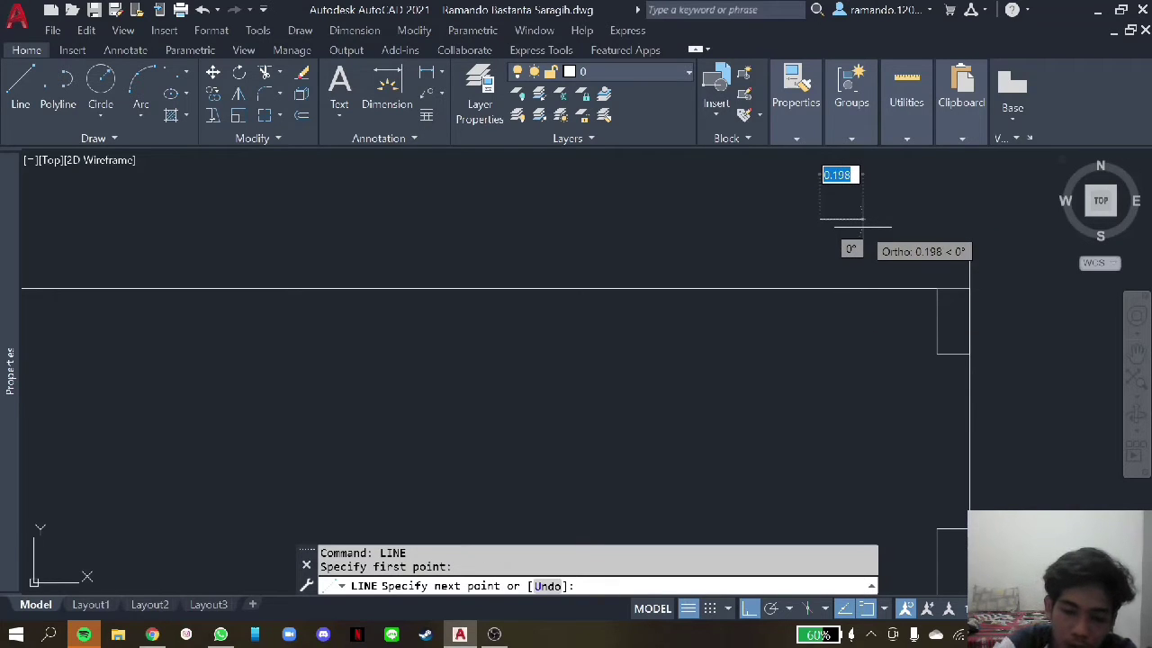
pyautogui.write('0.4')
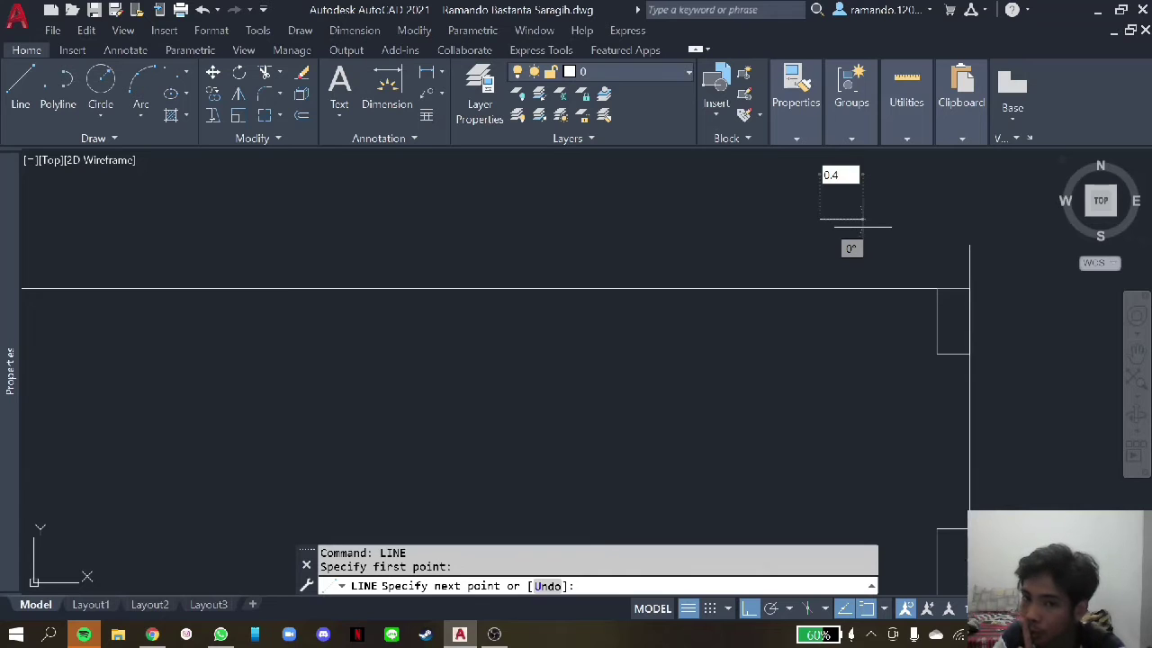
pyautogui.press('Return')
pyautogui.press('Escape')
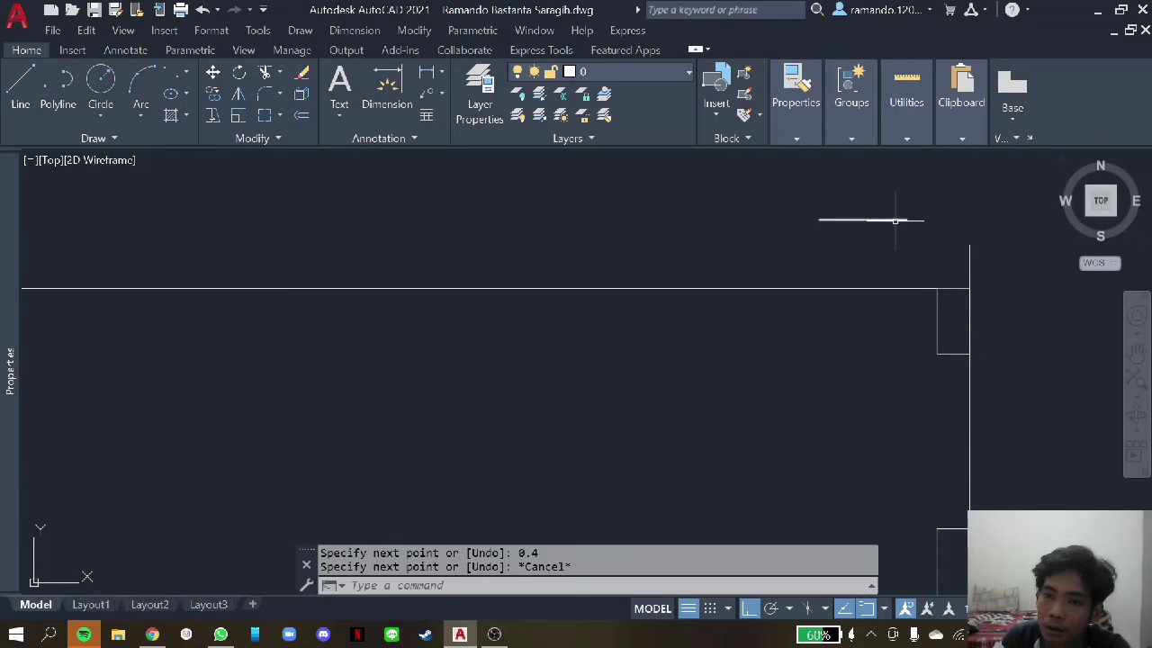
# - Move the short 0.4 horizontal line onto the top of the vertical post
pyautogui.rightClick(872, 219)
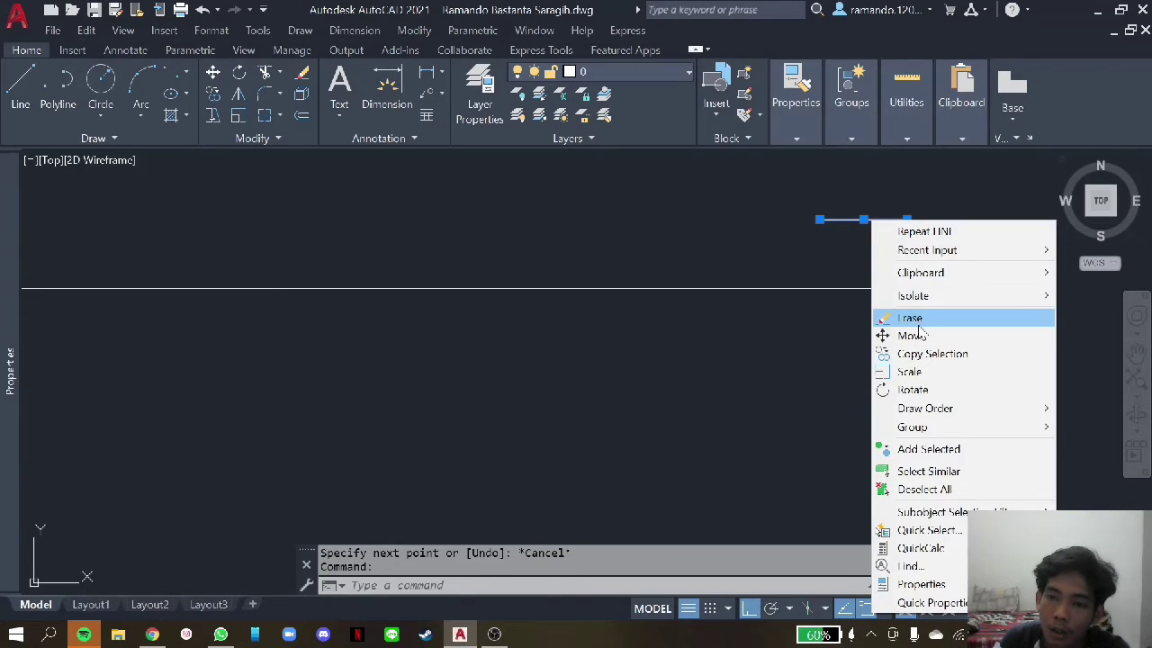
pyautogui.click(917, 335)
pyautogui.click(864, 220)
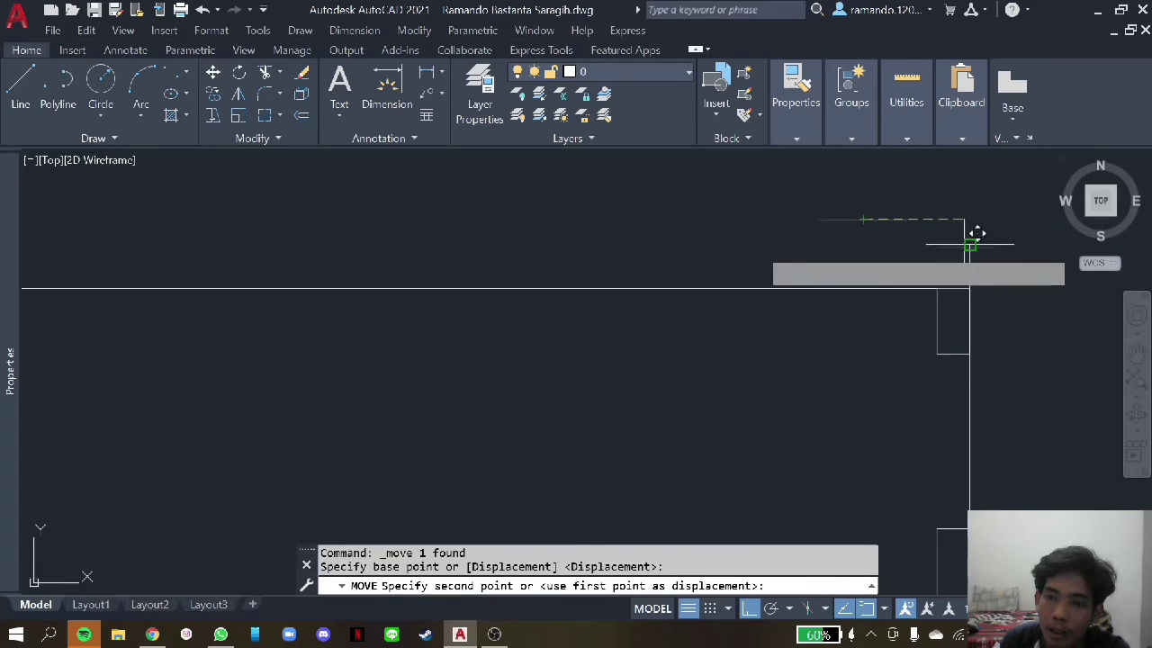
pyautogui.click(970, 245)
pyautogui.press('Escape')
# - Cancel a half-typed command and an attempted stretch of the vertical line
pyautogui.scroll(-2, 742, 214)
pyautogui.scroll(-2, 805, 206)
pyautogui.scroll(-3, 821, 214)
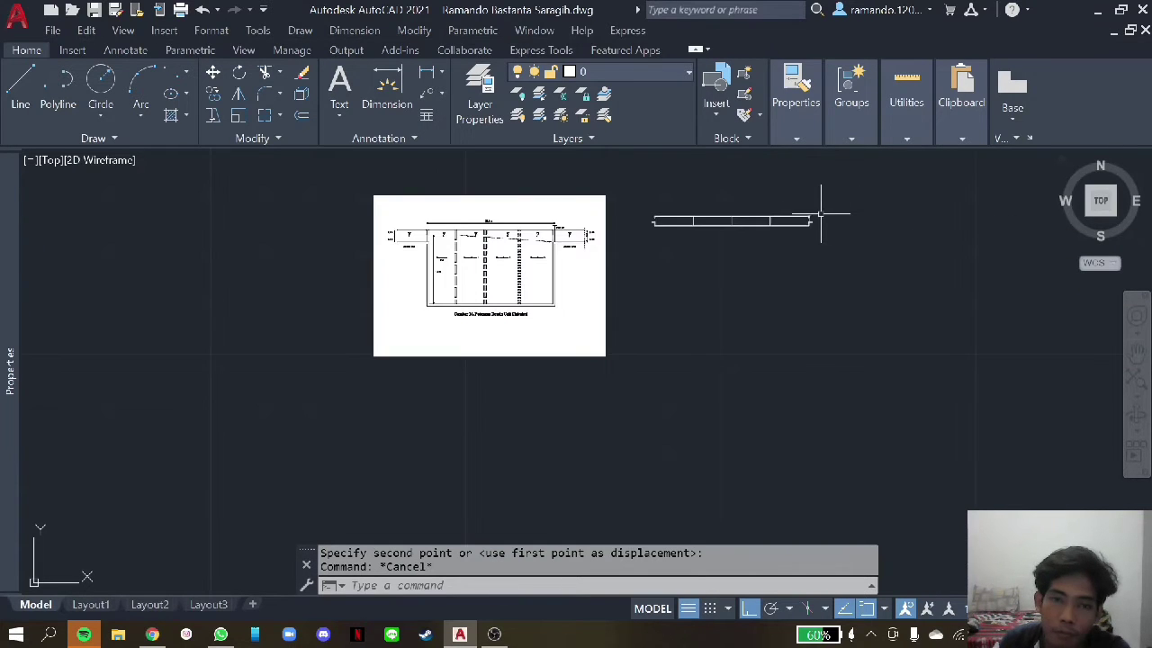
pyautogui.scroll(4, 598, 257)
pyautogui.scroll(-3, 797, 226)
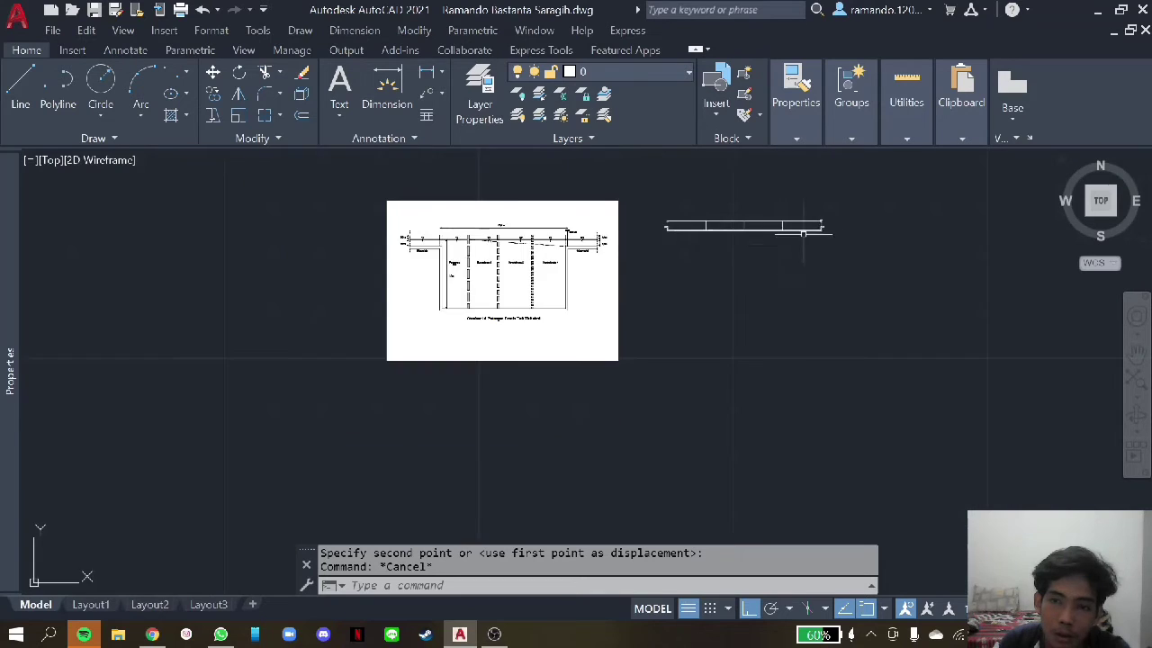
pyautogui.scroll(5, 840, 214)
pyautogui.scroll(2, 762, 241)
pyautogui.scroll(1, 773, 238)
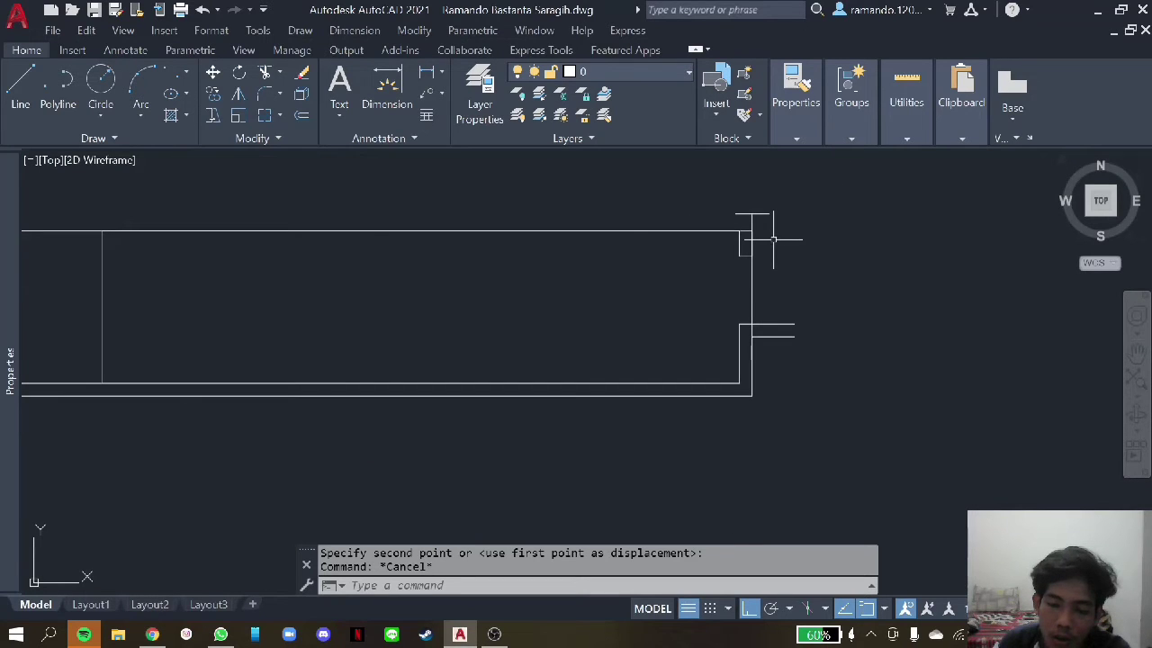
pyautogui.press('Escape')
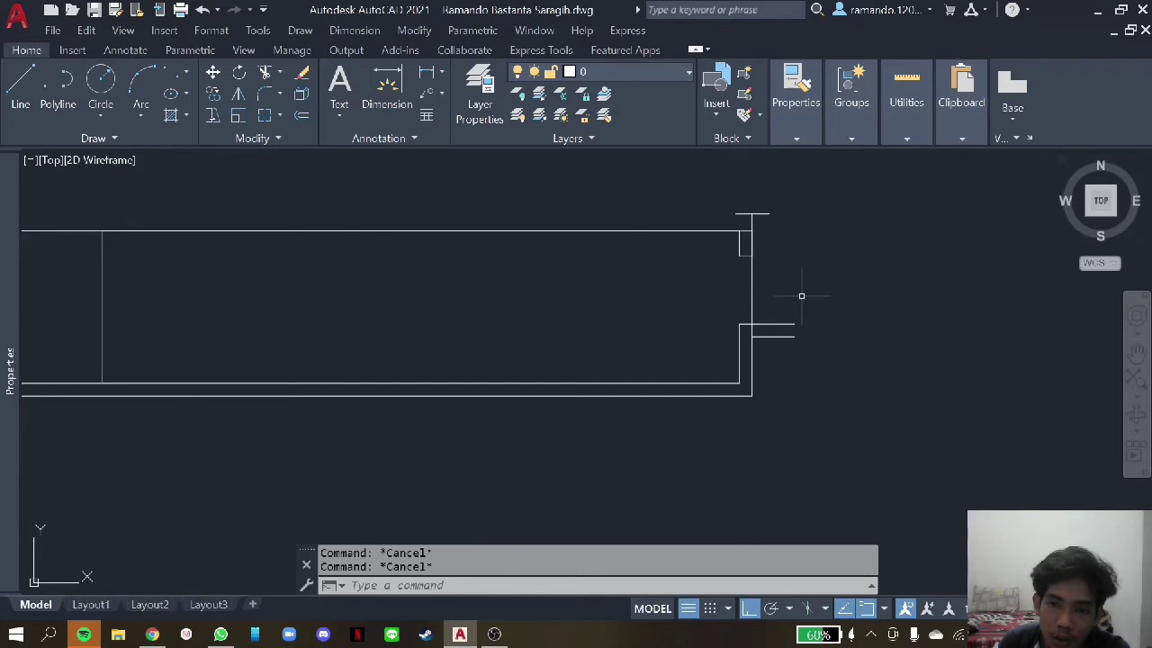
pyautogui.scroll(4, 753, 330)
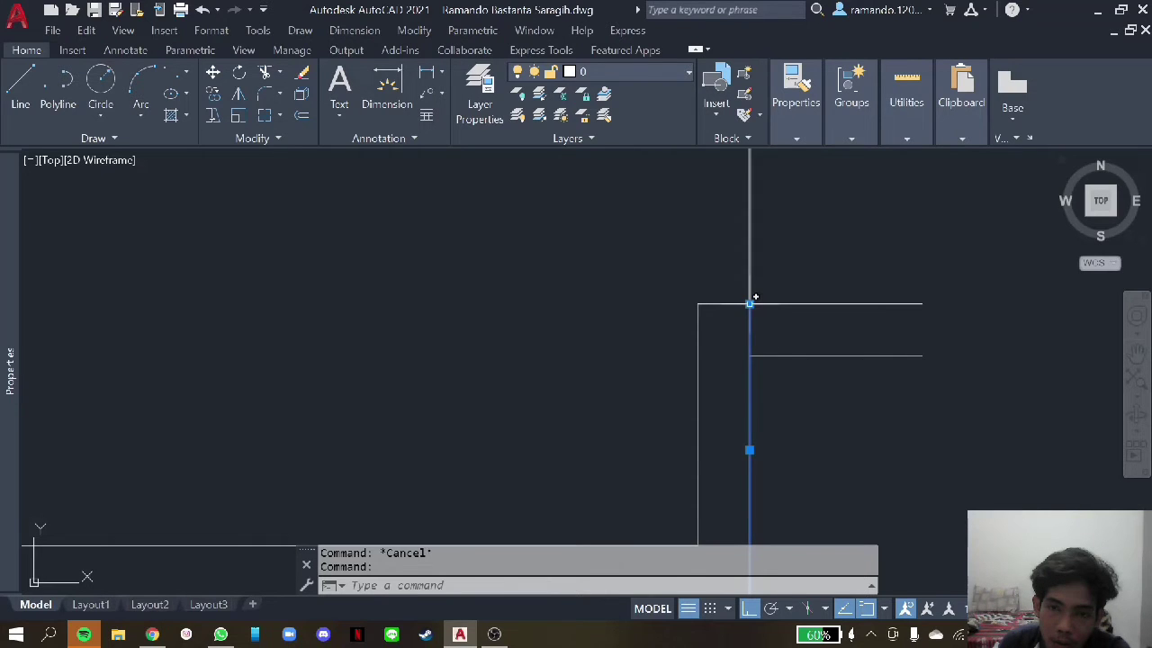
pyautogui.click(750, 303)
pyautogui.press('Escape')
pyautogui.scroll(-3, 845, 272)
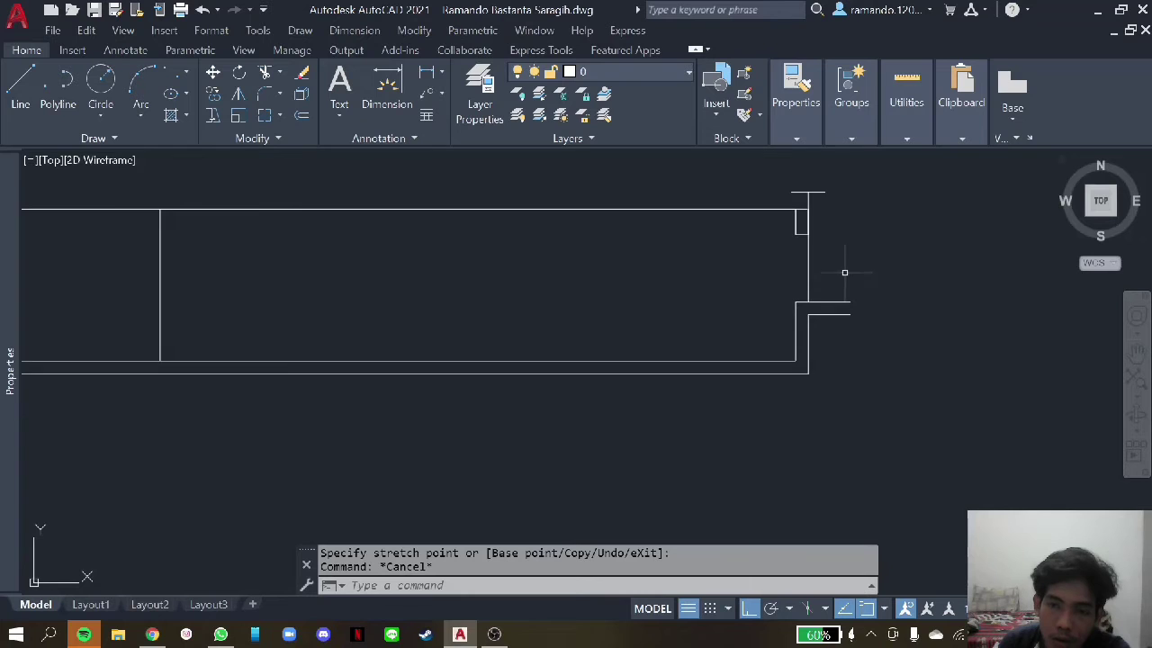
# - Draw a 0.5-long horizontal stub from the outlet wall's top corner
pyautogui.write('i')
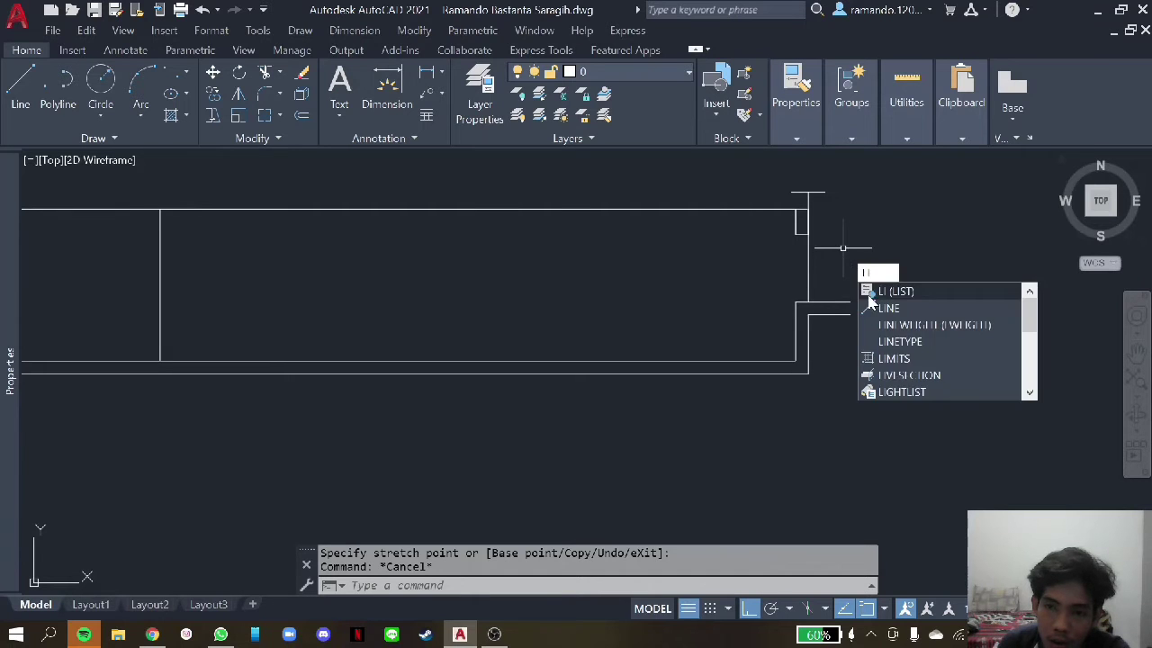
pyautogui.press('Return')
pyautogui.scroll(2, 802, 225)
pyautogui.click(803, 238)
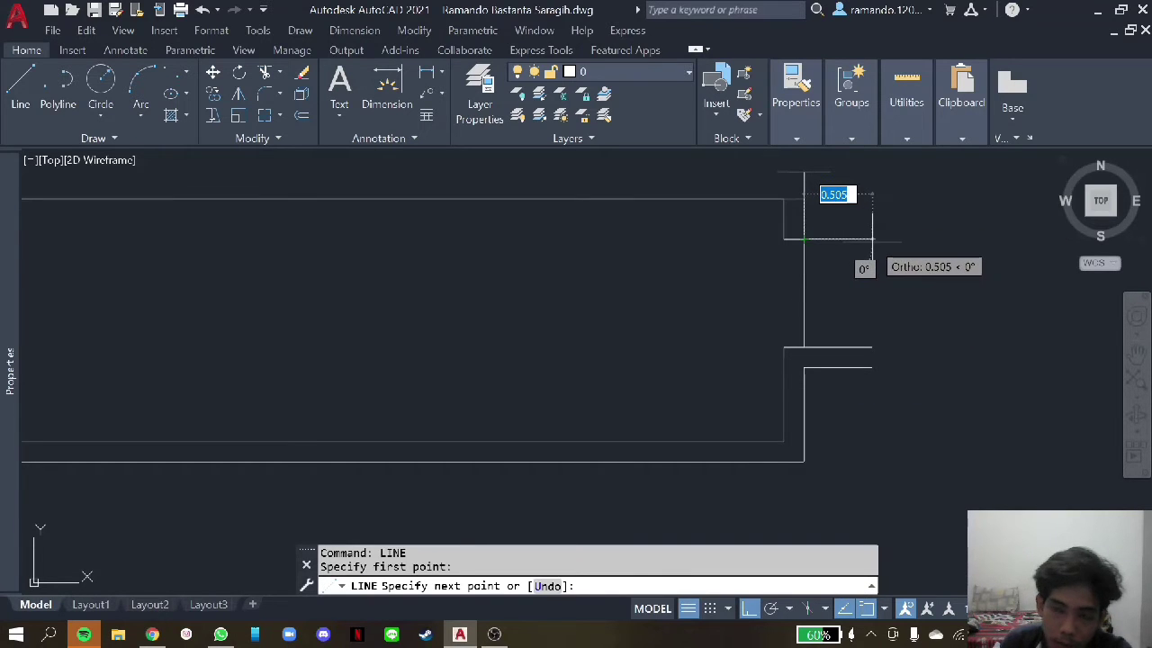
pyautogui.write('0.5')
pyautogui.press('Return')
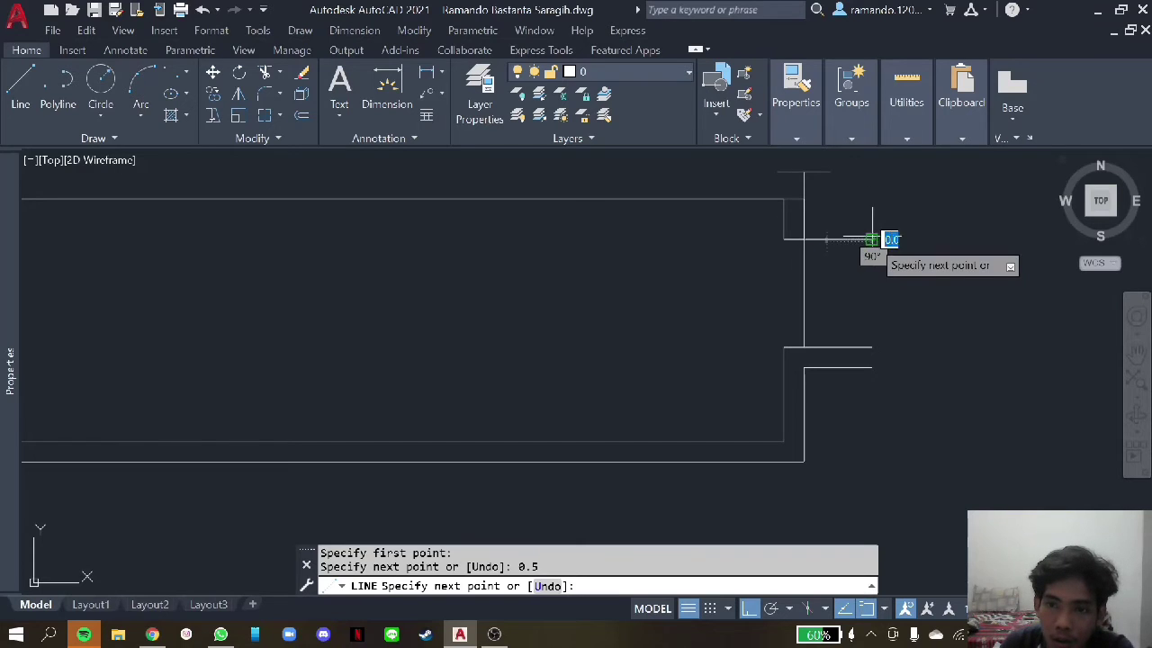
pyautogui.press('Escape')
# - Copy the outlet-wall stub to a position just above it
pyautogui.click(823, 238)
pyautogui.rightClick(840, 230)
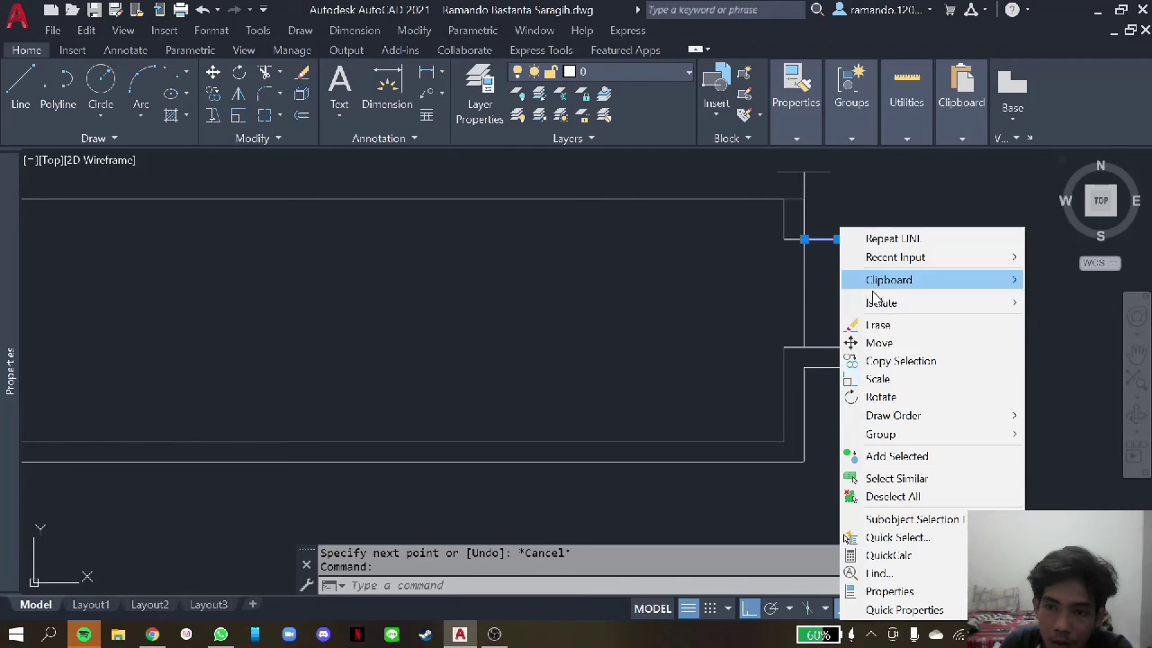
pyautogui.click(878, 361)
pyautogui.click(804, 240)
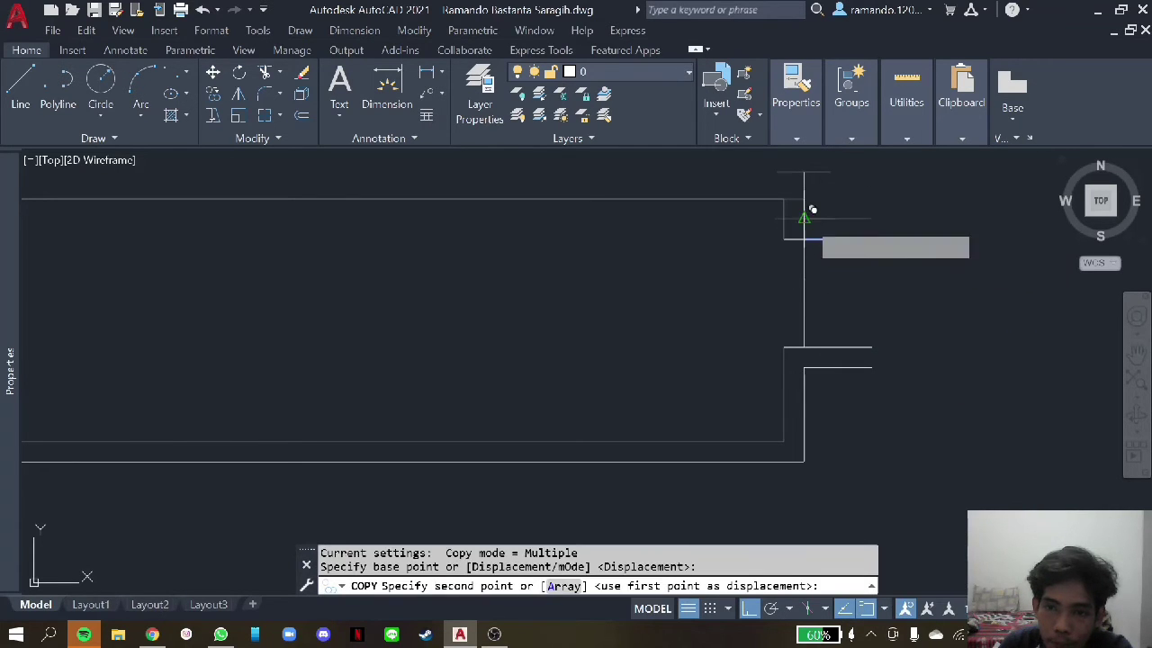
pyautogui.click(804, 197)
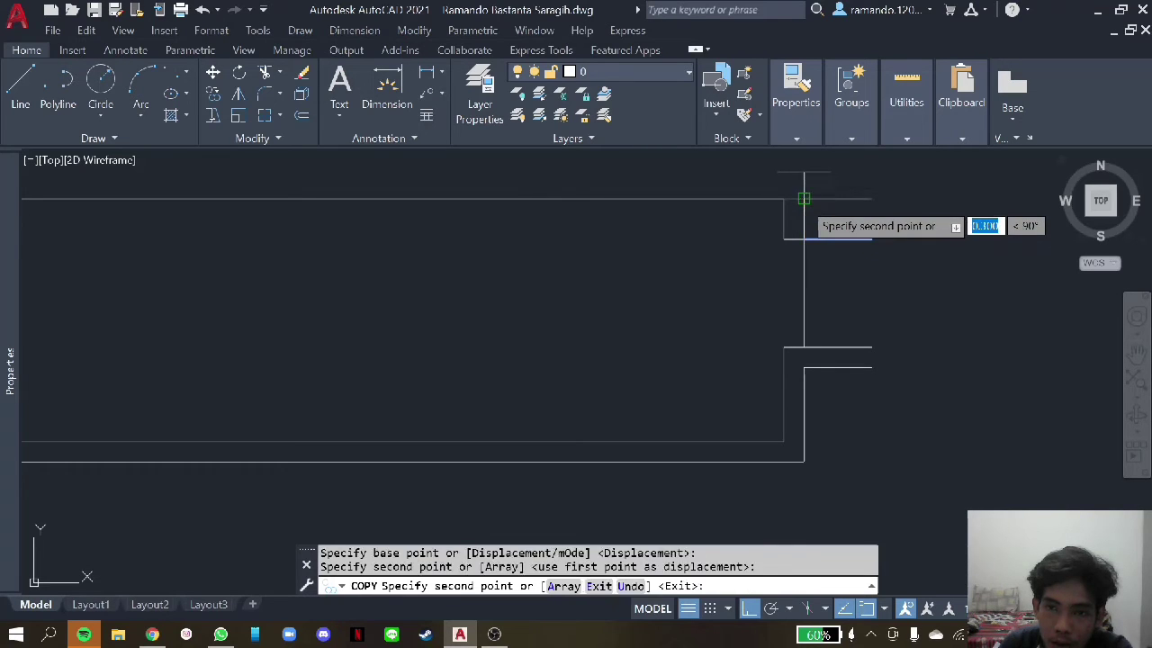
pyautogui.press('Escape')
pyautogui.scroll(-4, 1007, 267)
pyautogui.scroll(5, 342, 258)
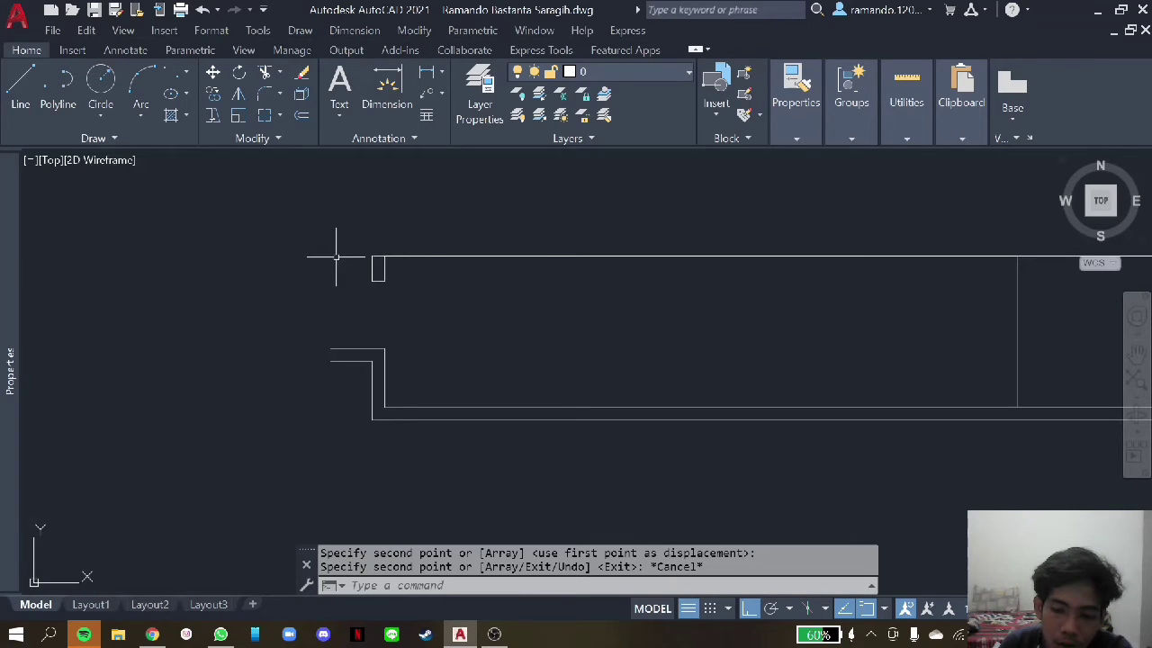
# - Draw a 0.5-long horizontal stub from the inlet wall's top corner, abandoning a copy of it
pyautogui.write('li')
pyautogui.press('Return')
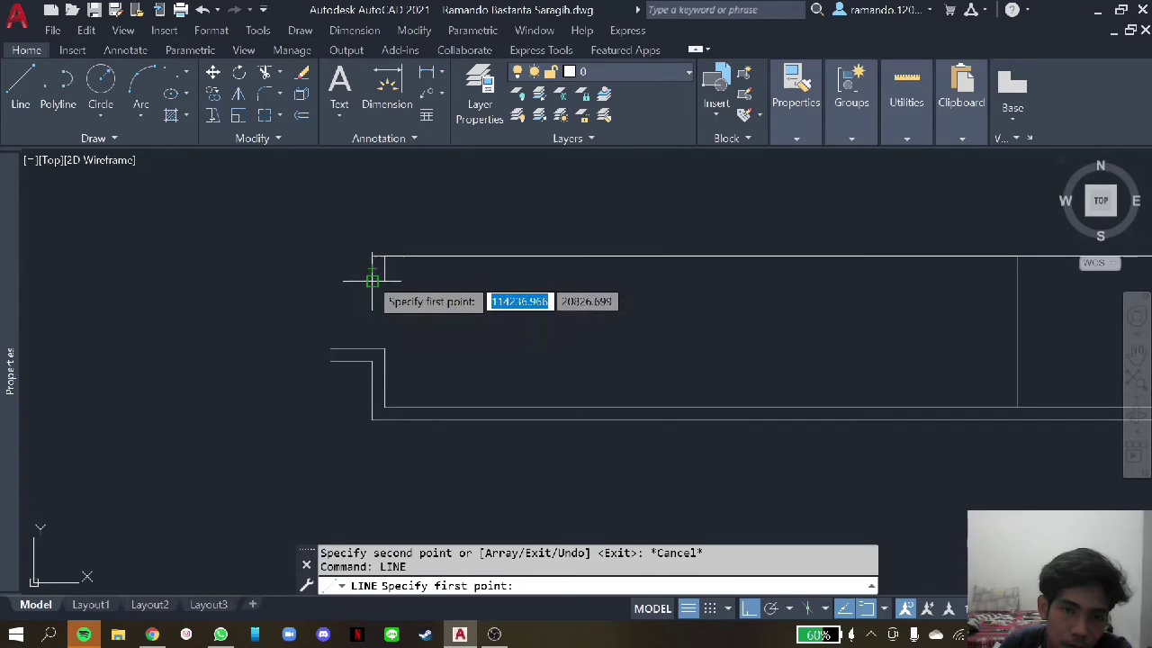
pyautogui.click(377, 277)
pyautogui.write('0.5')
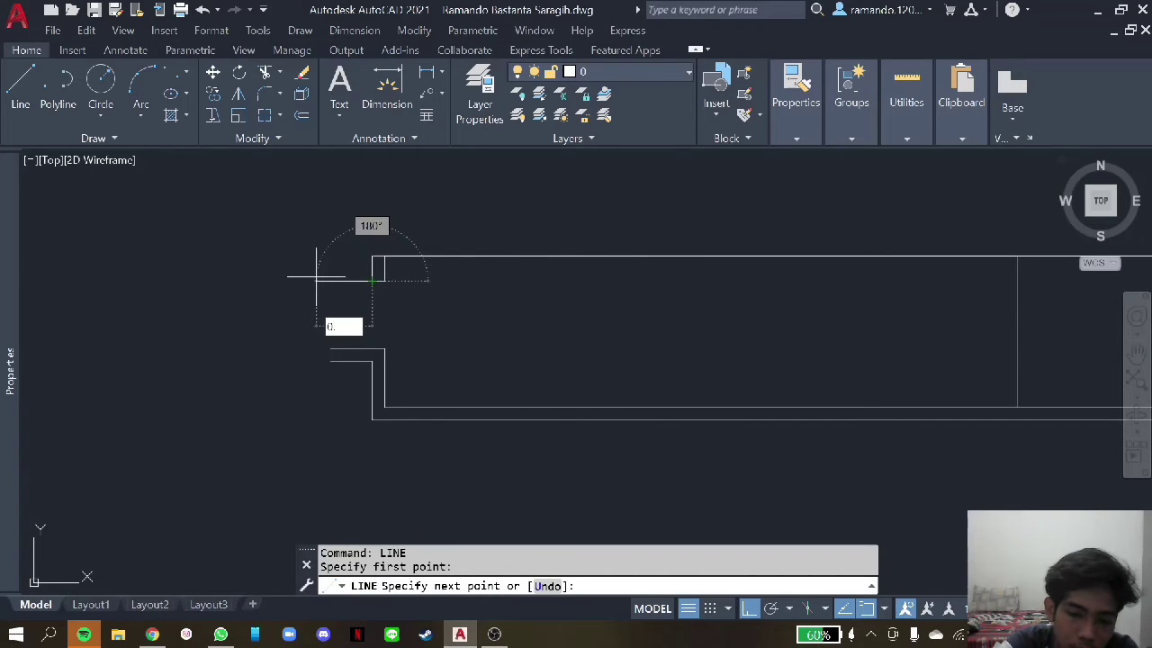
pyautogui.press('Return')
pyautogui.press('Return')
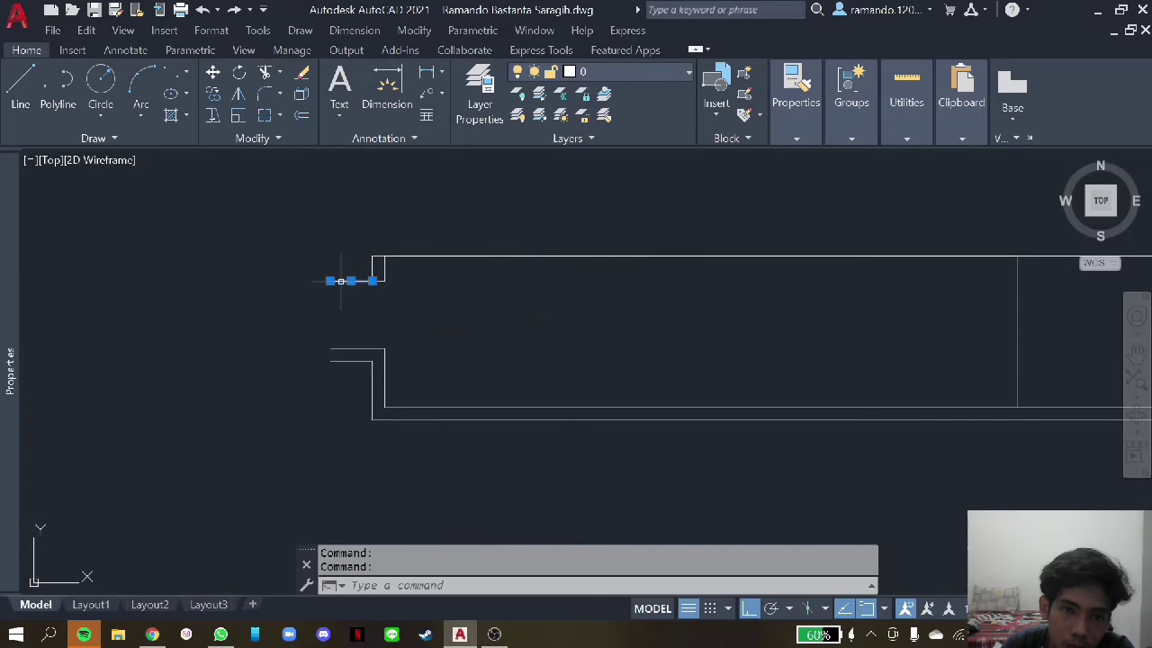
pyautogui.rightClick(340, 281)
pyautogui.click(344, 360)
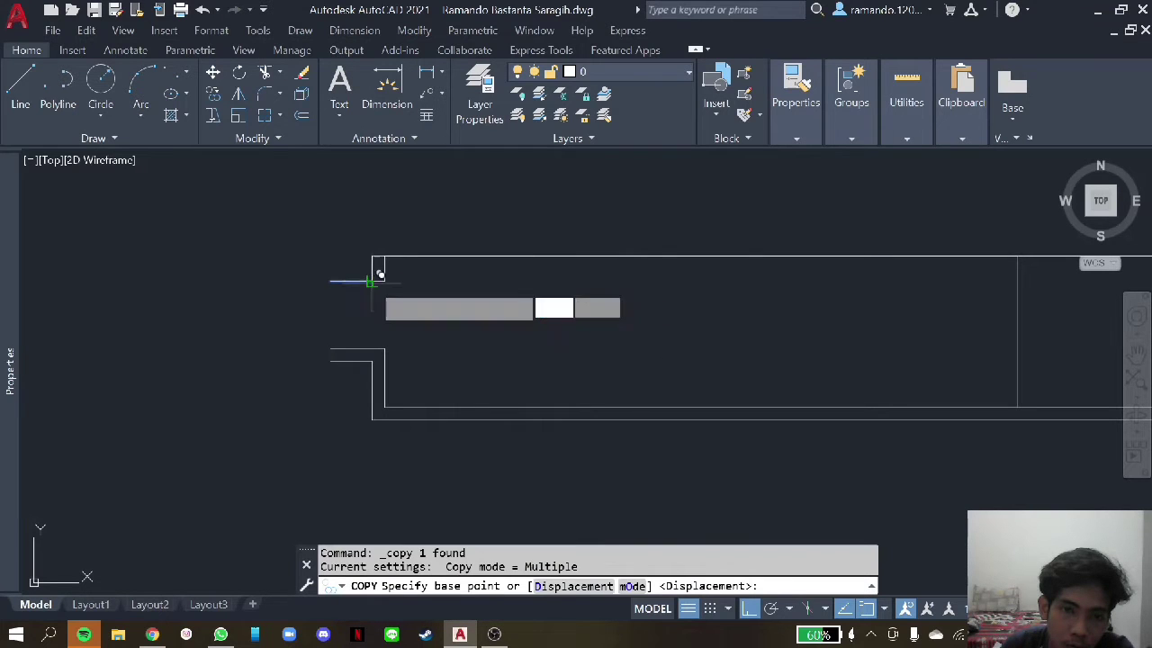
pyautogui.click(369, 280)
pyautogui.press('Escape')
# - Zoom around to compare the drawing against the reference image
pyautogui.scroll(-5, 448, 248)
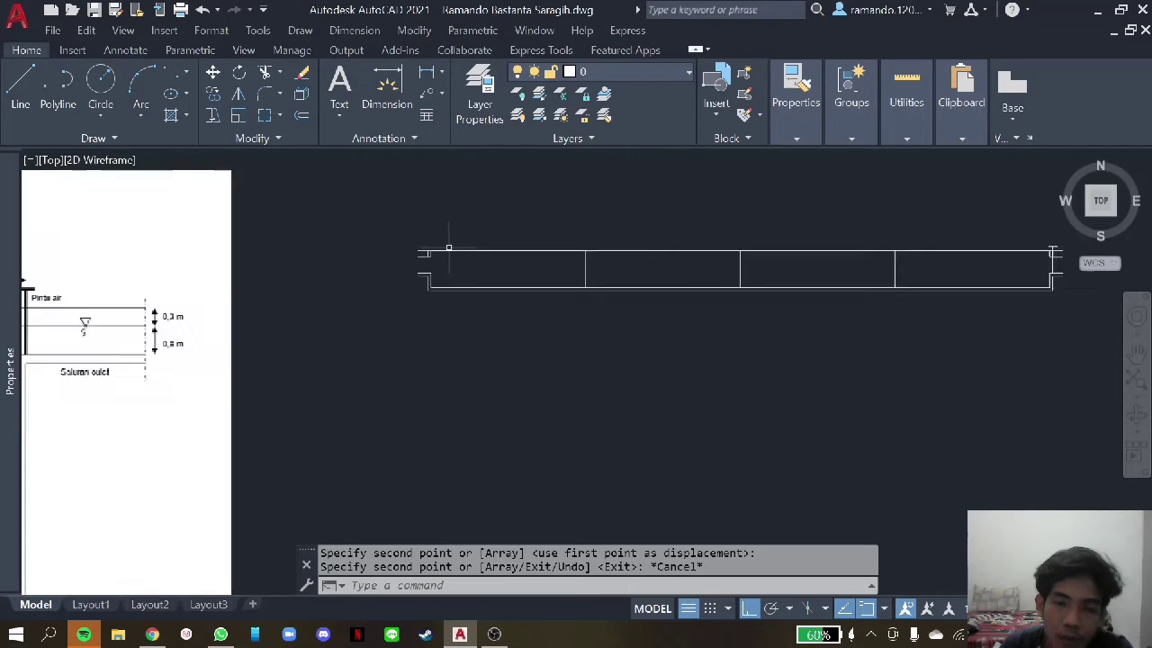
pyautogui.scroll(-2, 455, 247)
pyautogui.scroll(-2, 493, 241)
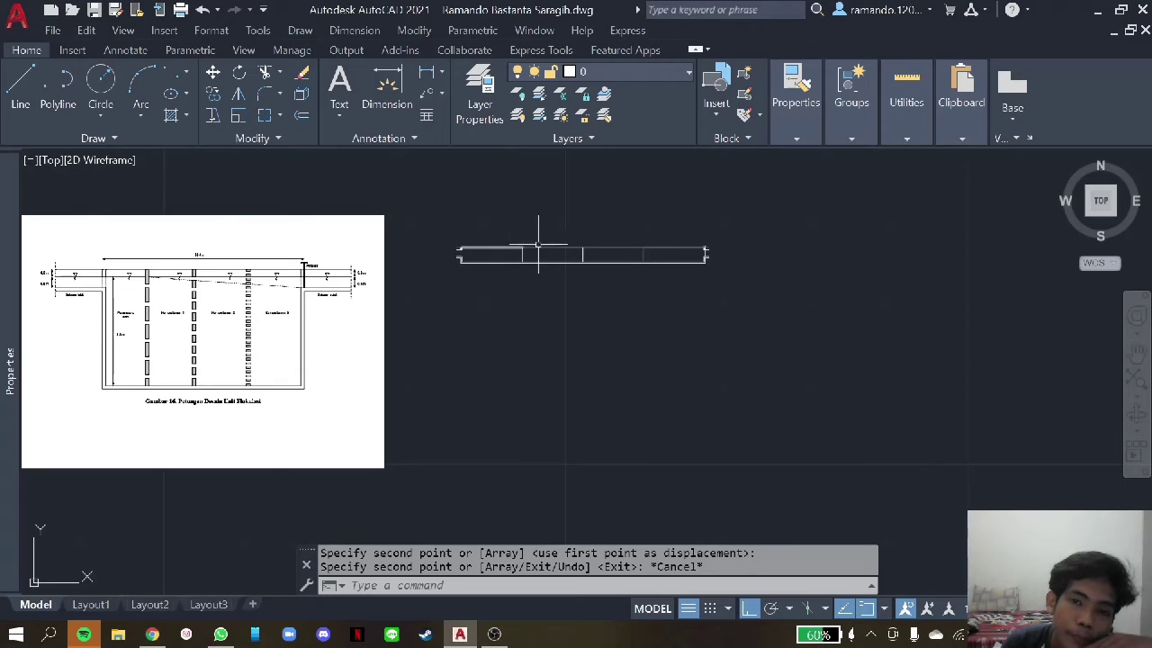
pyautogui.scroll(2, 538, 243)
pyautogui.scroll(-3, 419, 253)
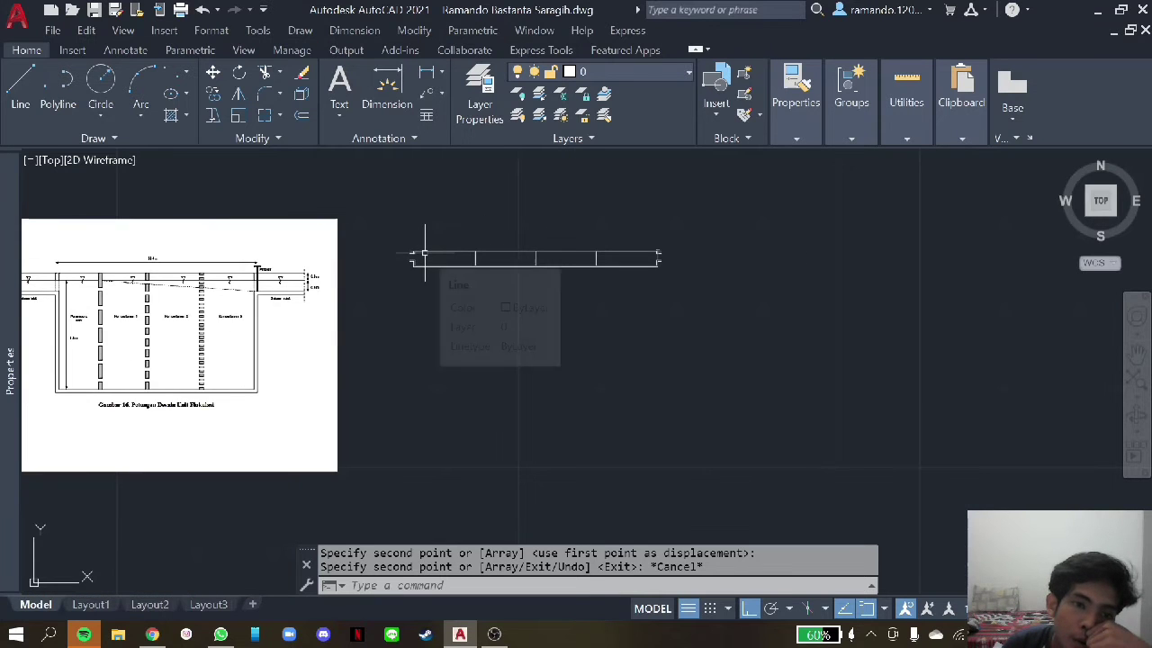
pyautogui.scroll(3, 236, 261)
pyautogui.scroll(2, 76, 284)
pyautogui.scroll(2, 76, 284)
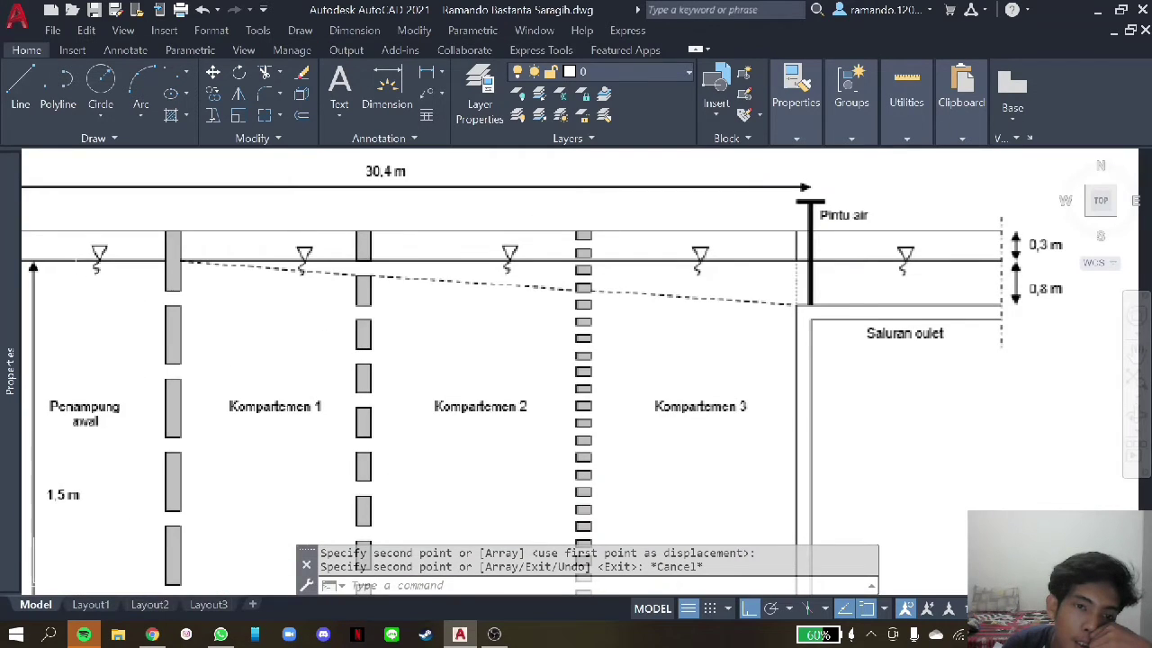
pyautogui.scroll(-2, 233, 285)
pyautogui.scroll(-2, 233, 285)
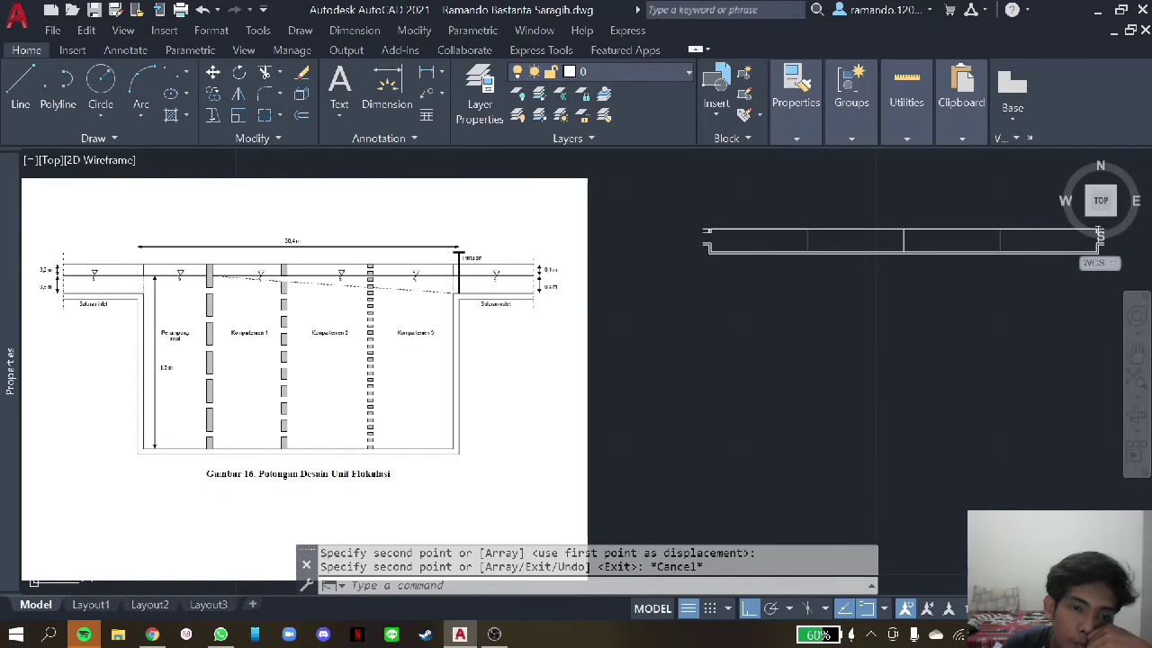
pyautogui.click(216, 263)
pyautogui.click(185, 405)
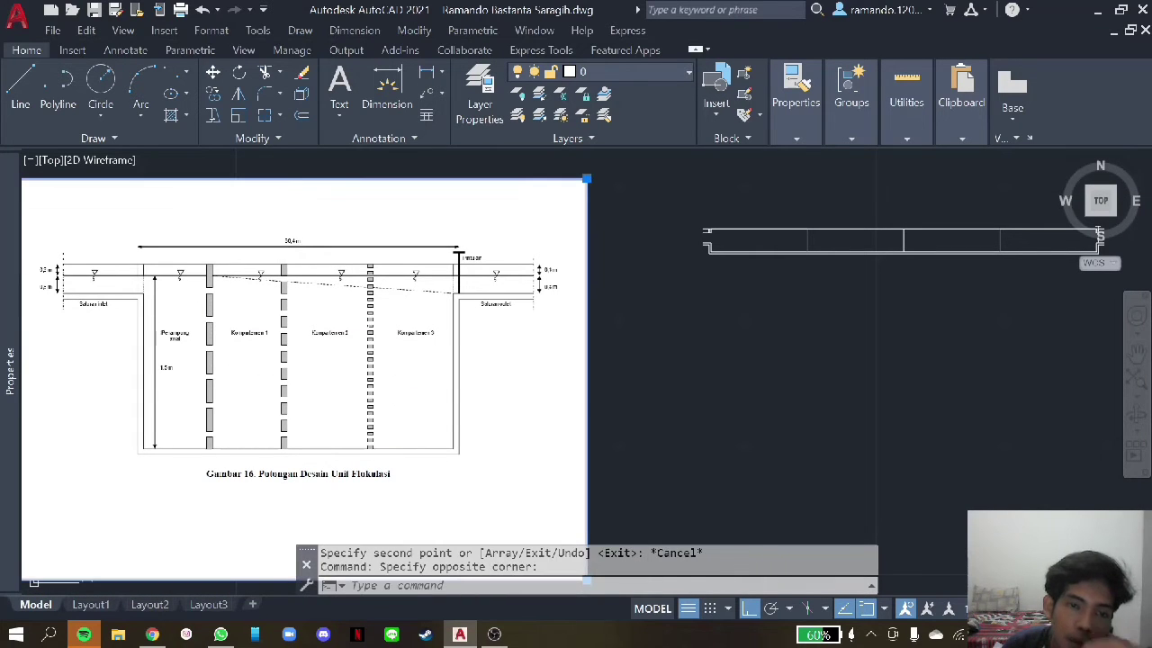
pyautogui.press('Escape')
pyautogui.scroll(2, 814, 272)
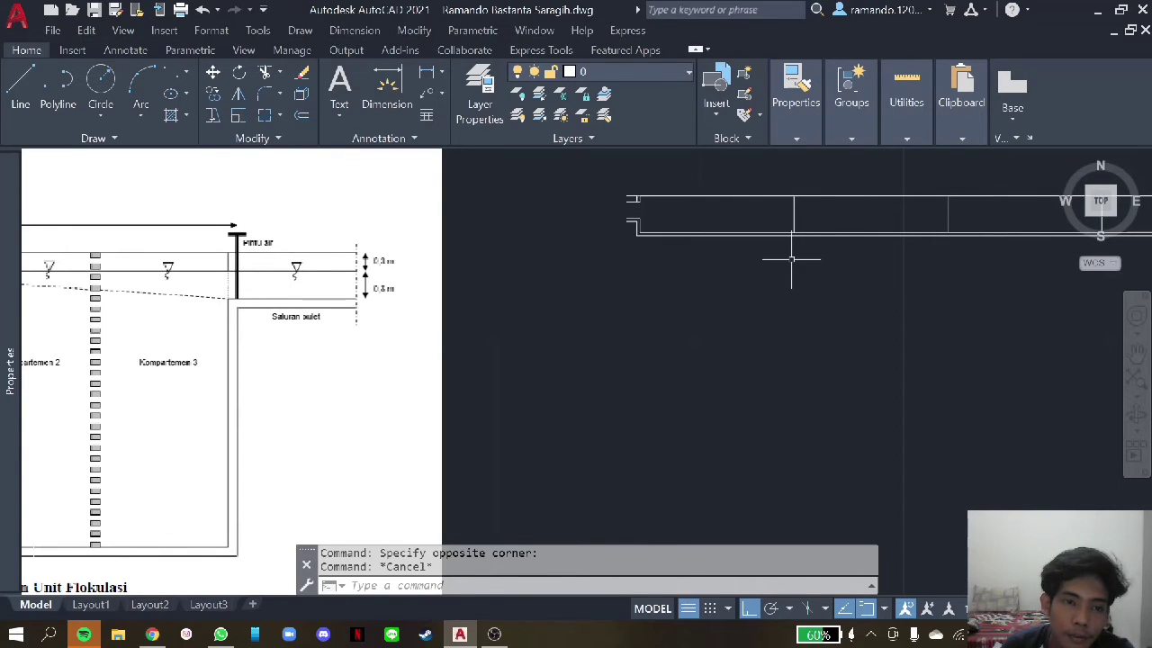
pyautogui.scroll(2, 804, 217)
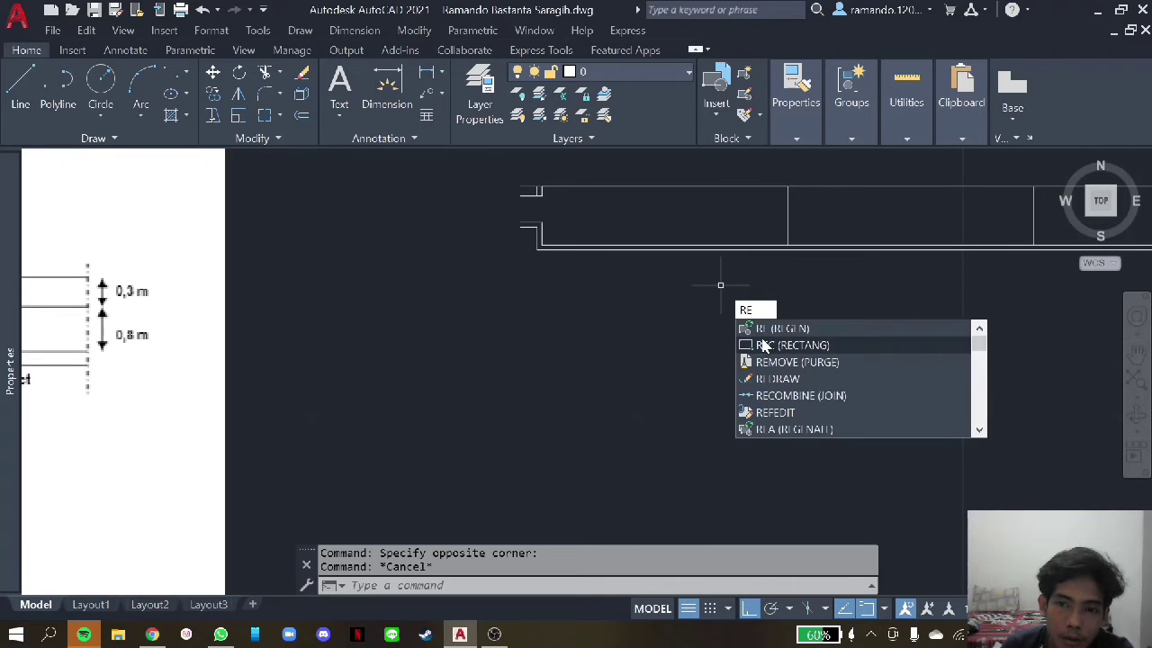
# - Draw a 0.15 by 0.3 rectangle in open space below the channel's left end
pyautogui.click(763, 347)
pyautogui.click(626, 302)
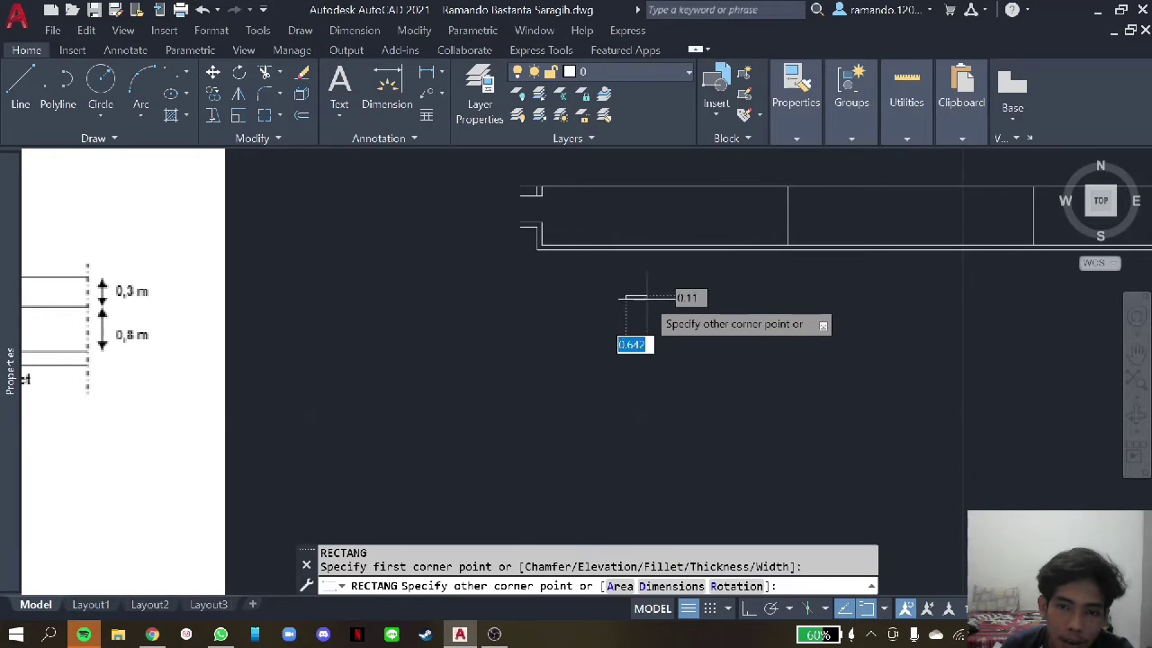
pyautogui.scroll(-2, 641, 303)
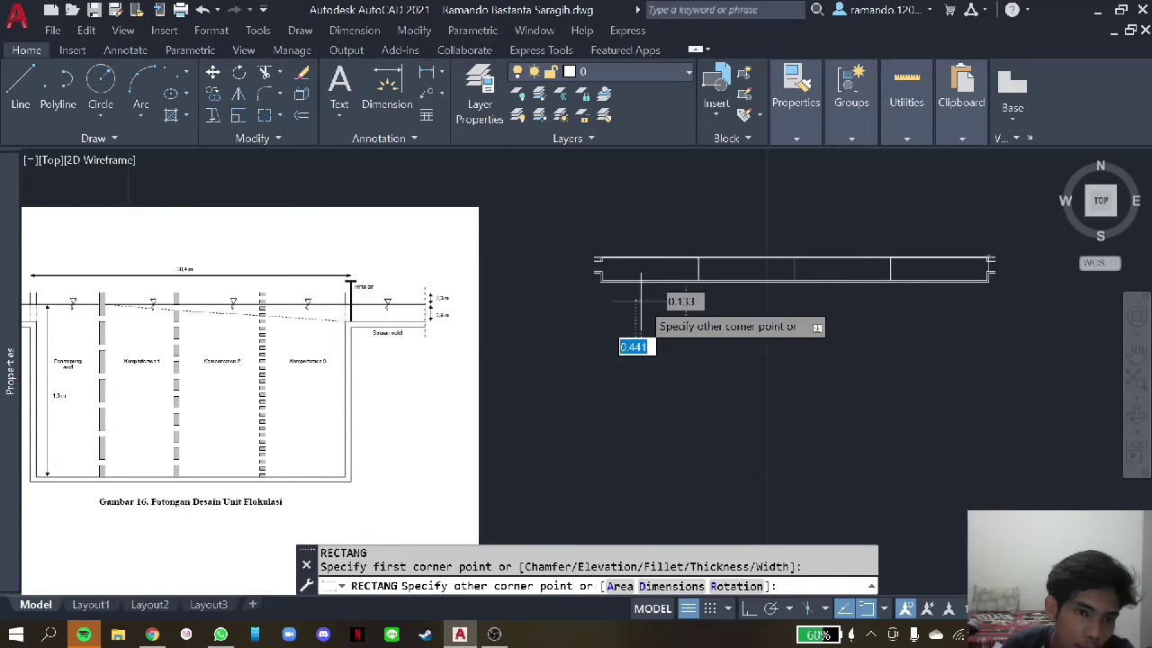
pyautogui.scroll(3, 641, 302)
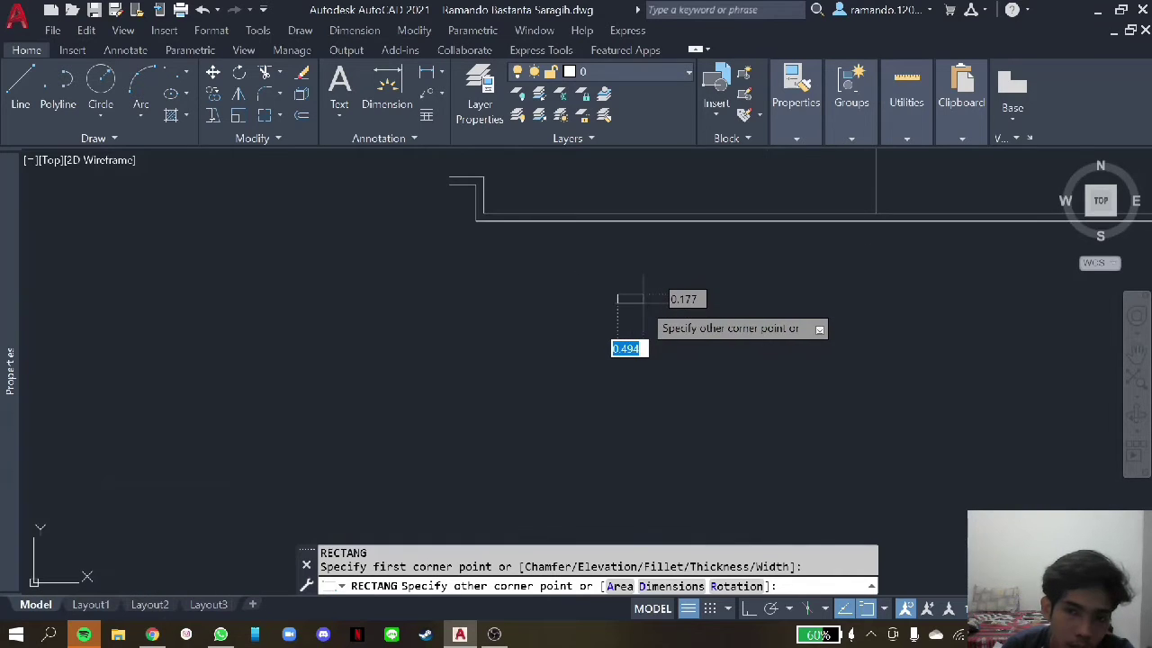
pyautogui.write('.15')
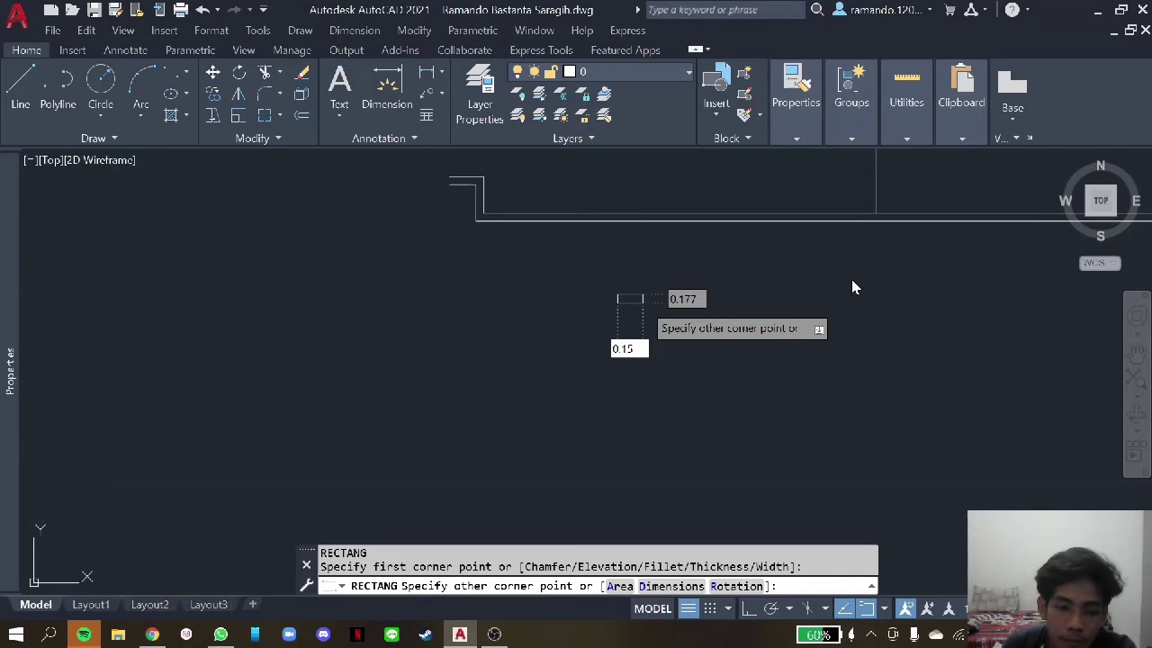
pyautogui.scroll(-1, 851, 279)
pyautogui.scroll(-1, 801, 297)
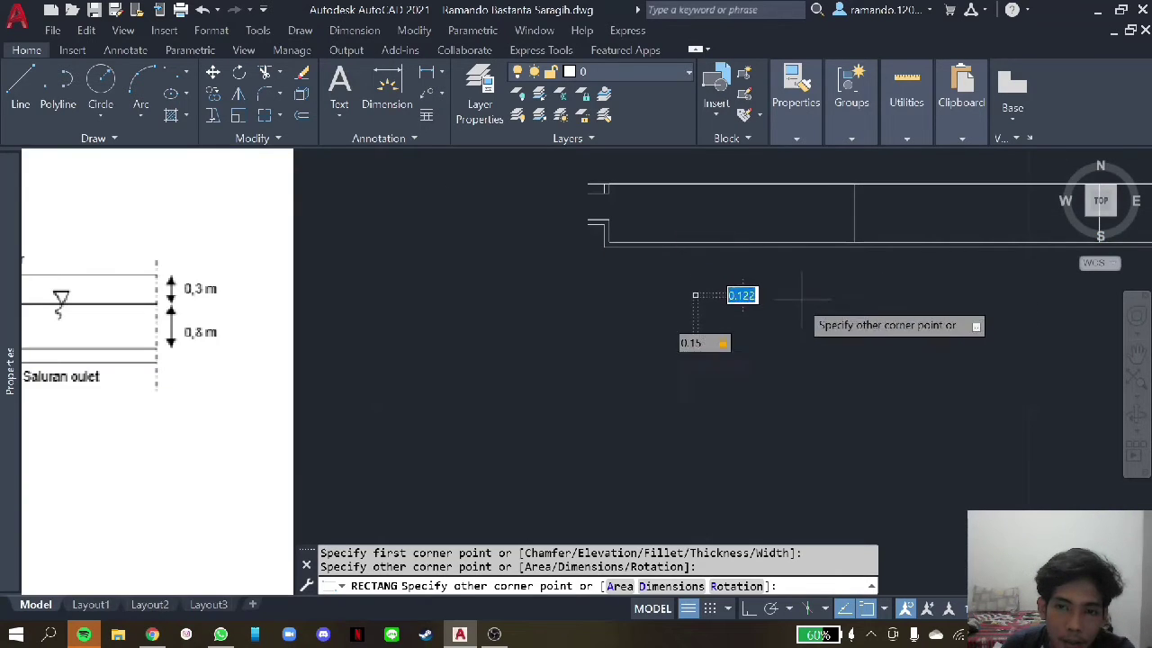
pyautogui.scroll(-1, 788, 309)
pyautogui.scroll(-1, 776, 305)
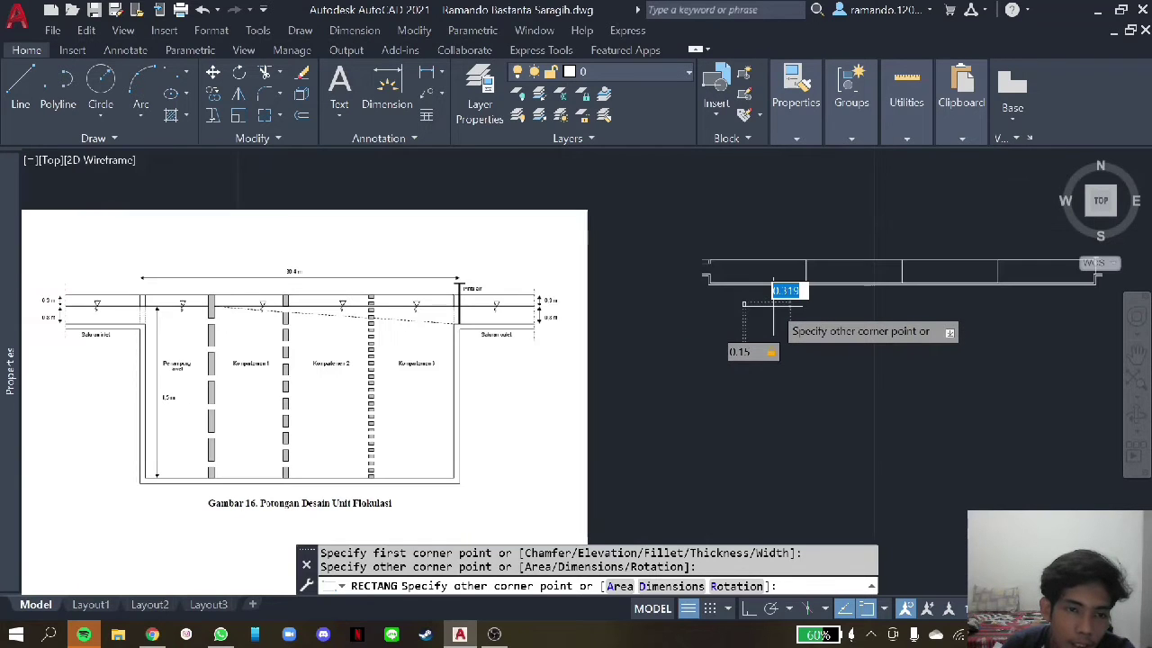
pyautogui.scroll(1, 765, 302)
pyautogui.scroll(1, 724, 292)
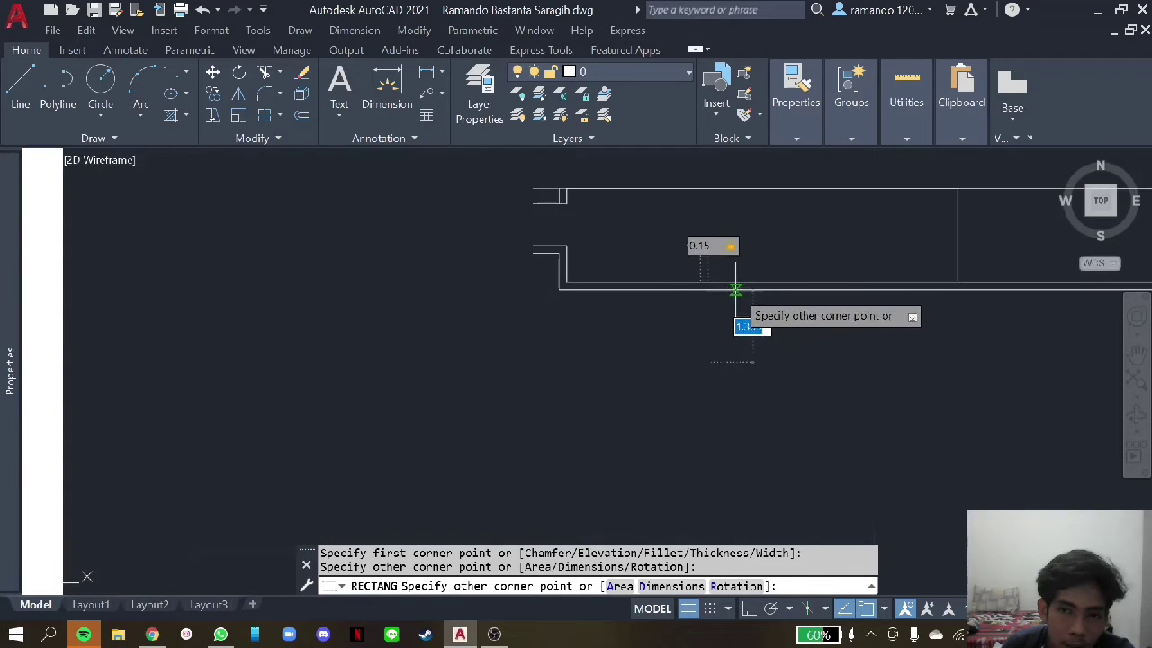
pyautogui.scroll(-2, 707, 284)
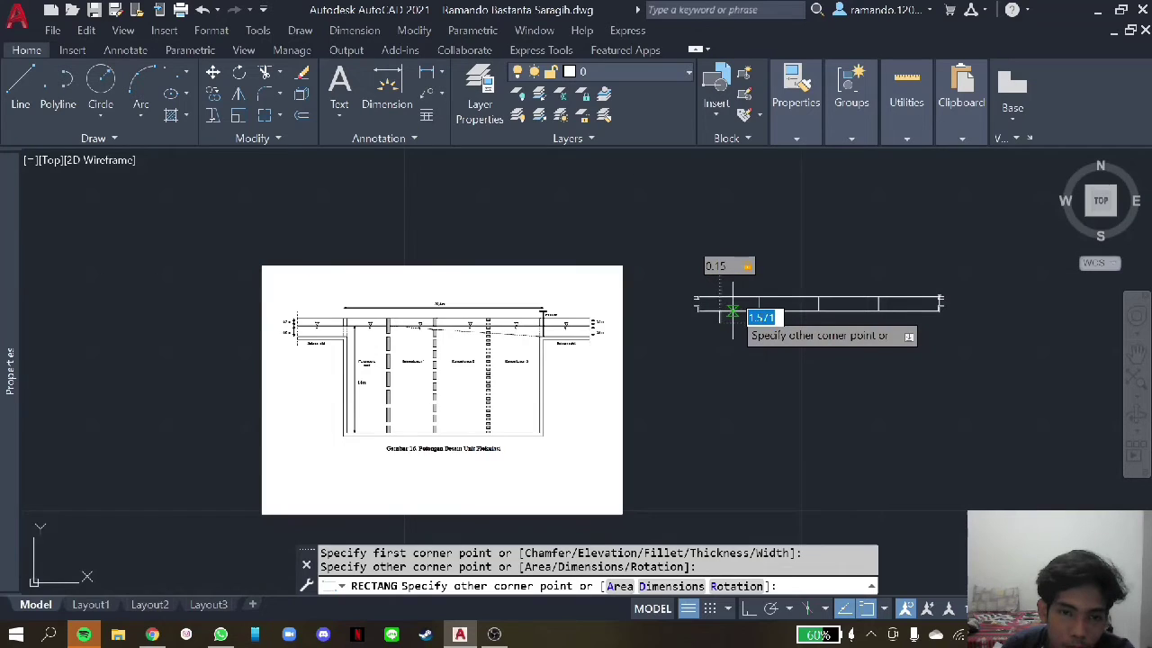
pyautogui.scroll(1, 747, 314)
pyautogui.scroll(1, 729, 315)
pyautogui.scroll(1, 702, 351)
pyautogui.write('0.3')
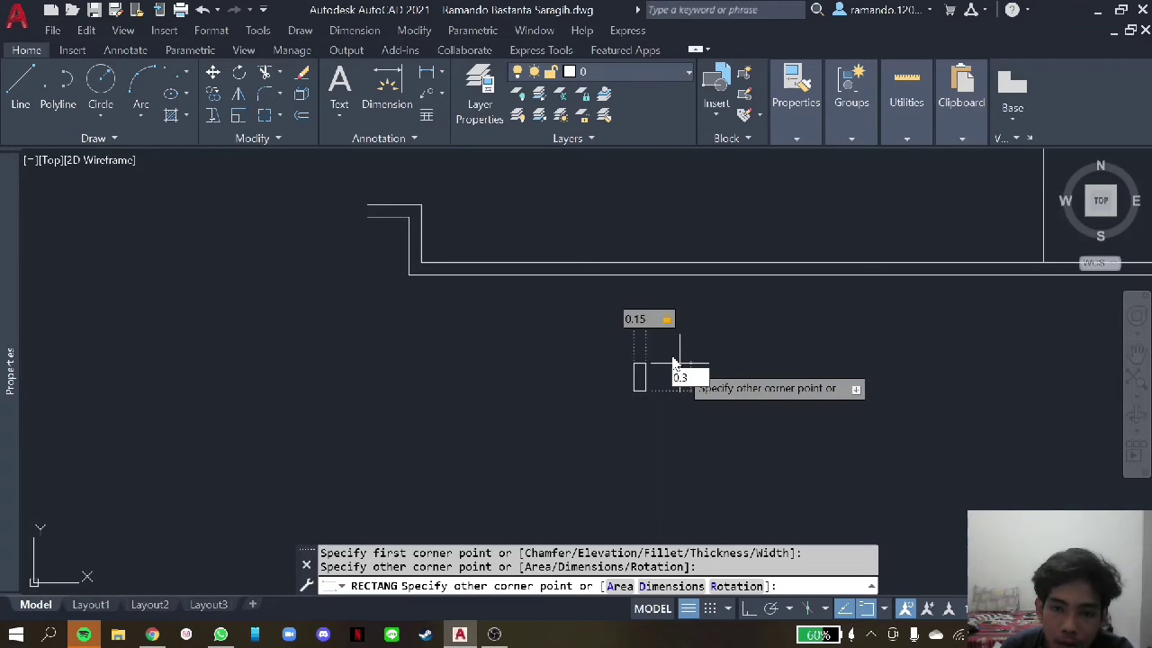
pyautogui.press('Return')
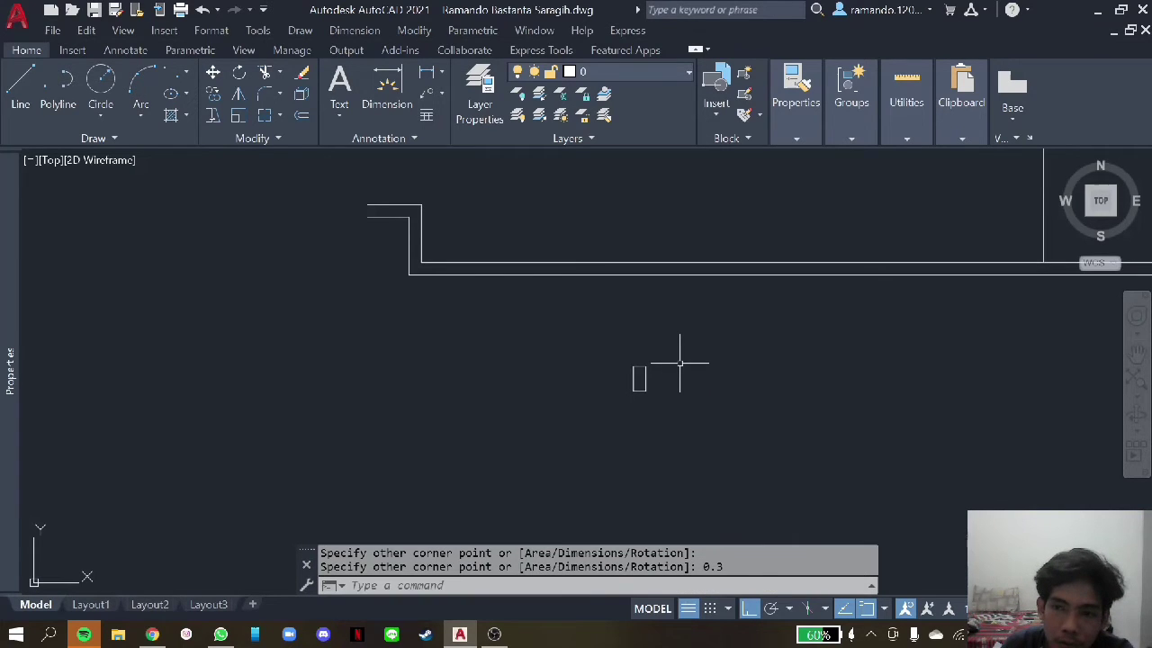
pyautogui.scroll(-1, 680, 364)
# - Select the small rectangle and start moving it, then cancel the move
pyautogui.click(675, 391)
pyautogui.click(638, 336)
pyautogui.rightClick(637, 335)
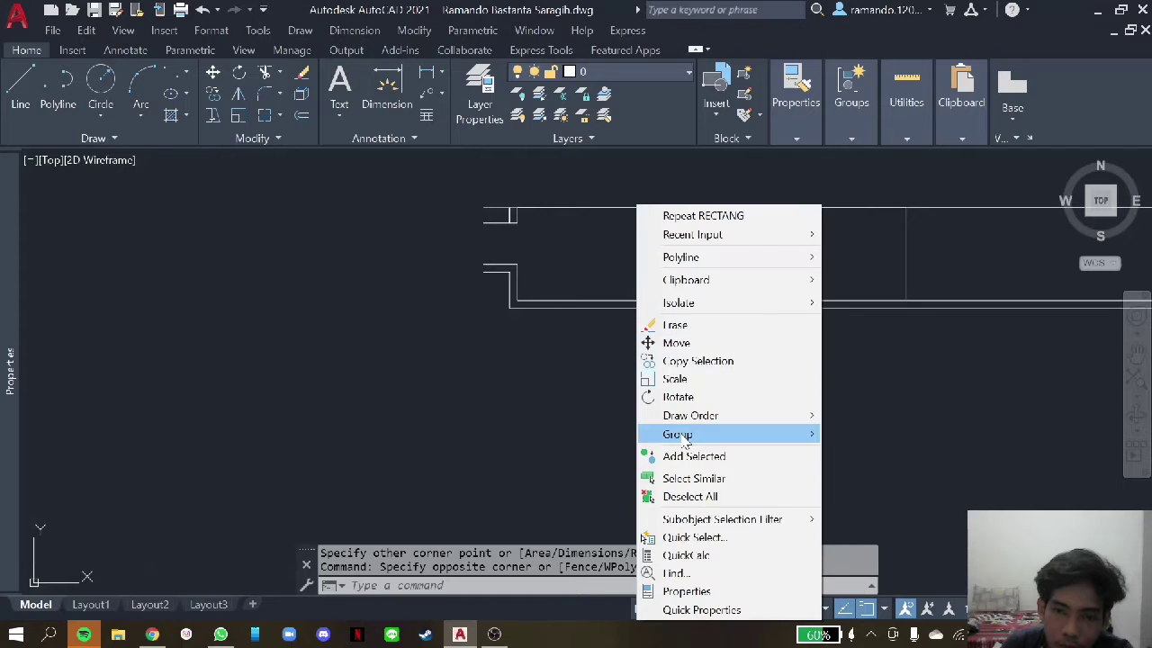
pyautogui.click(676, 343)
pyautogui.scroll(3, 646, 360)
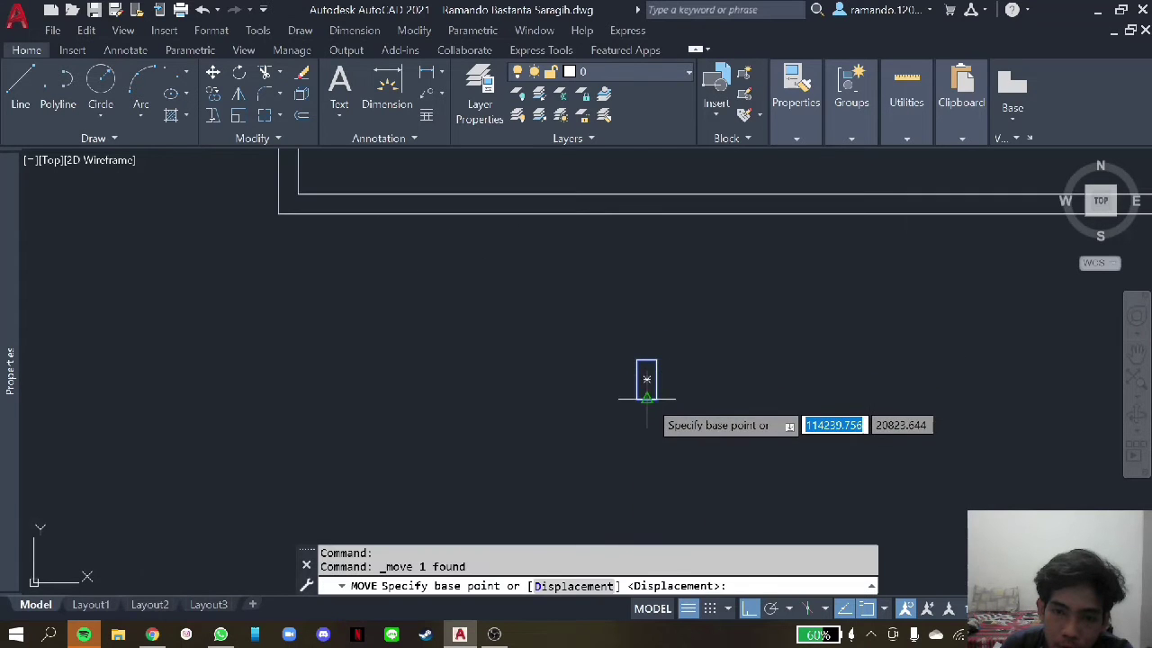
pyautogui.click(646, 397)
pyautogui.scroll(-2, 743, 337)
pyautogui.scroll(2, 931, 300)
pyautogui.press('Escape')
pyautogui.scroll(-2, 848, 250)
pyautogui.scroll(3, 715, 316)
# - Copy the rectangle upward as an array of 10 items spaced 0.4 apart
pyautogui.click(675, 291)
pyautogui.click(614, 331)
pyautogui.write('o')
pyautogui.press('Return')
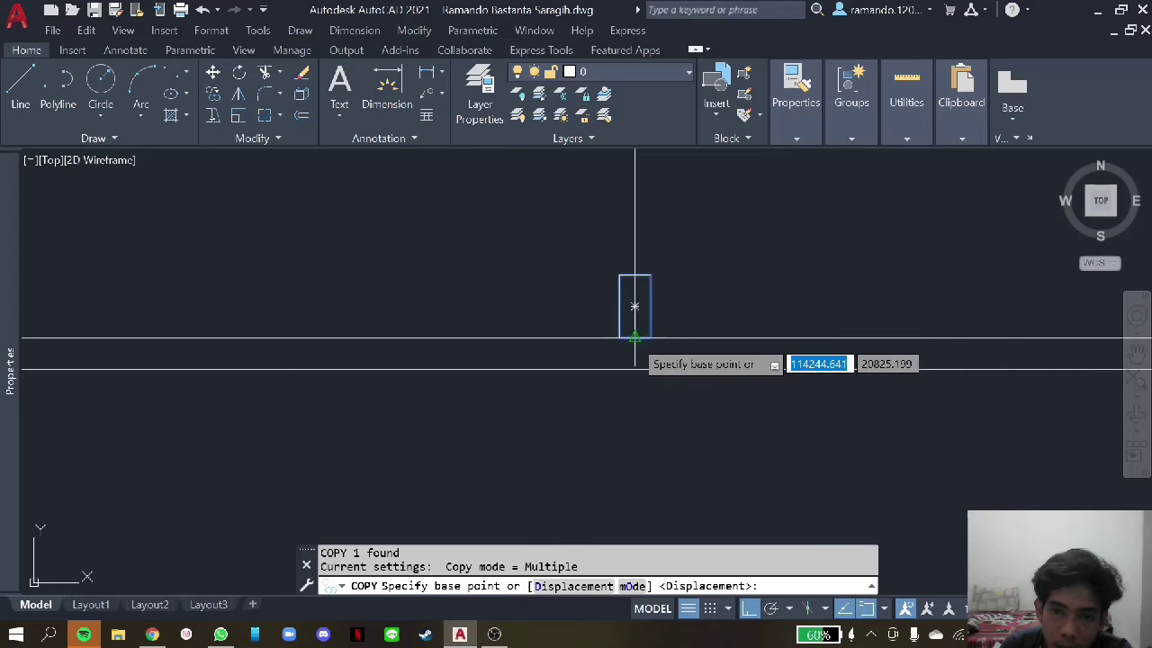
pyautogui.click(634, 336)
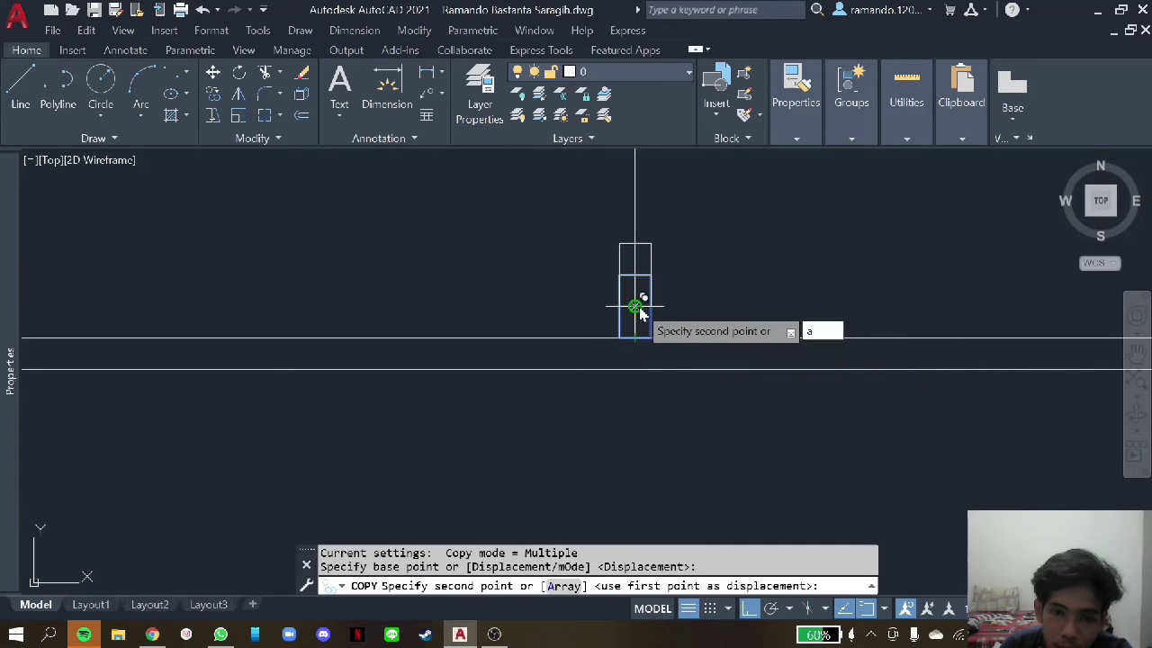
pyautogui.press('Return')
pyautogui.write('10')
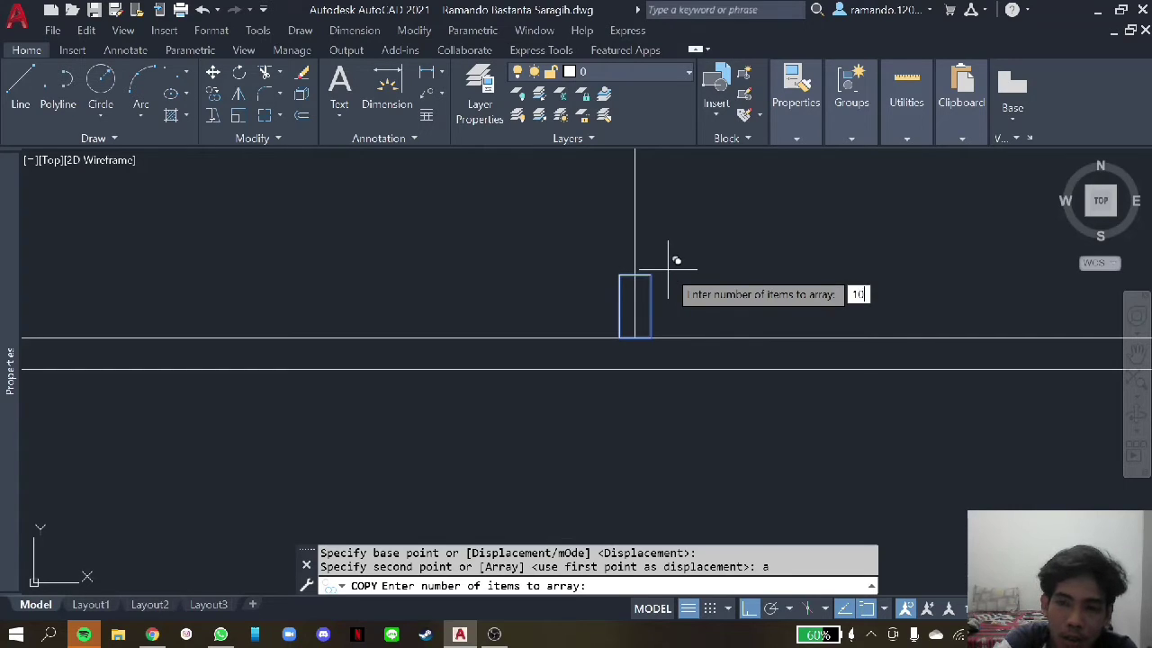
pyautogui.press('Return')
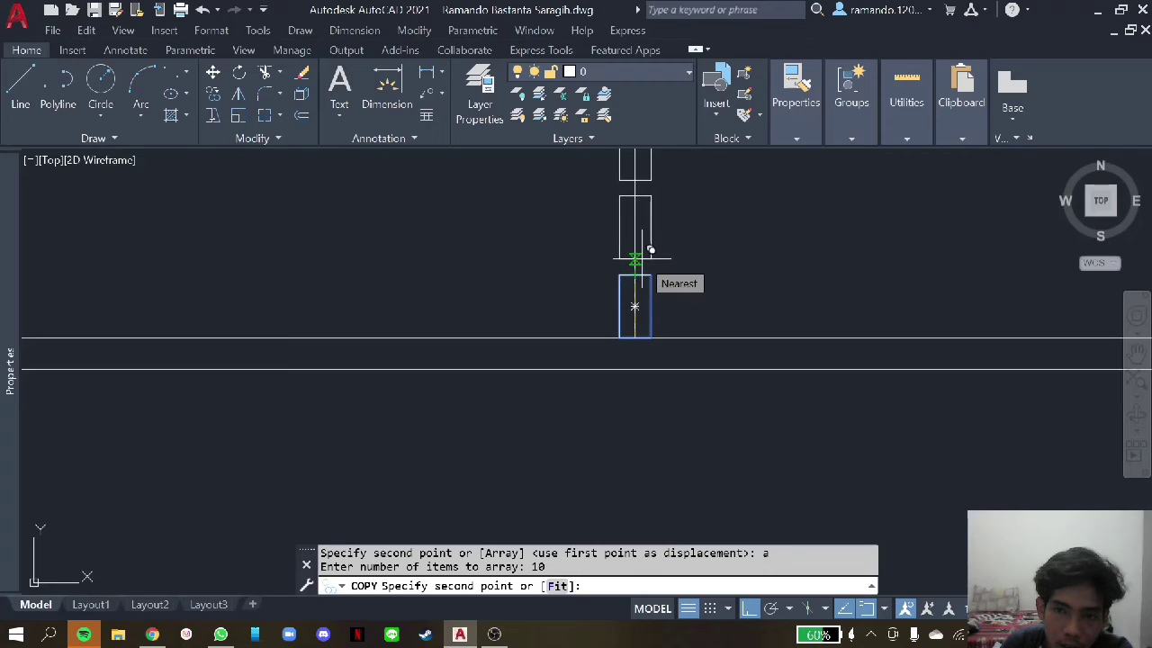
pyautogui.scroll(-2, 642, 266)
pyautogui.scroll(-2, 642, 263)
pyautogui.scroll(1, 642, 261)
pyautogui.scroll(2, 642, 261)
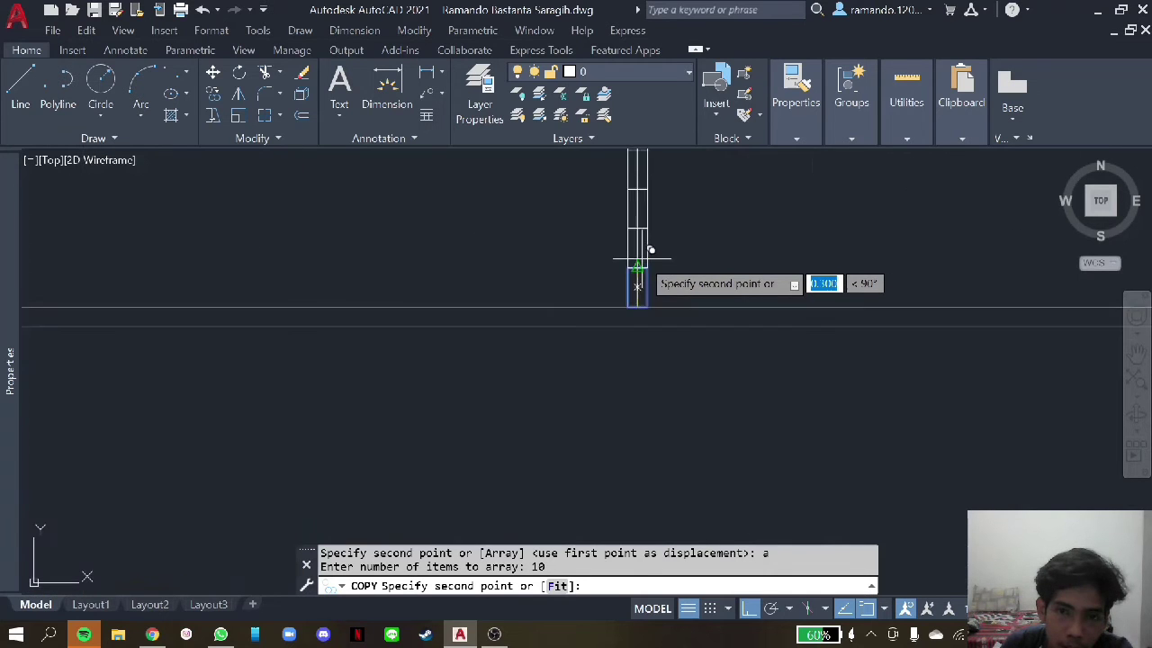
pyautogui.scroll(1, 637, 261)
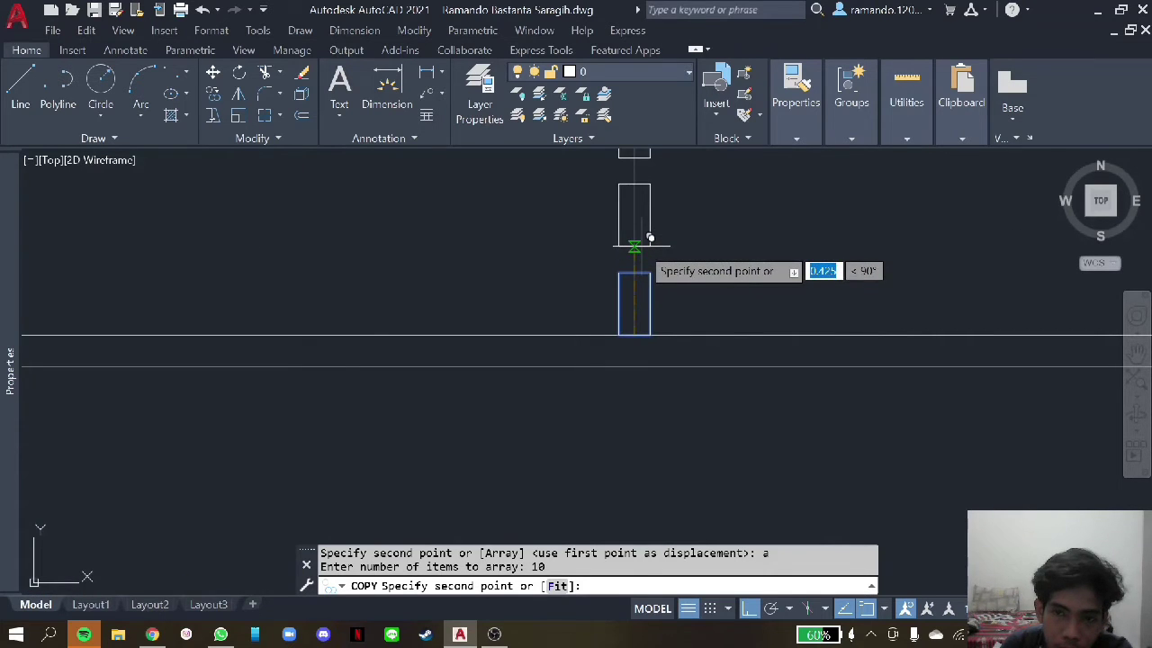
pyautogui.write('0.4')
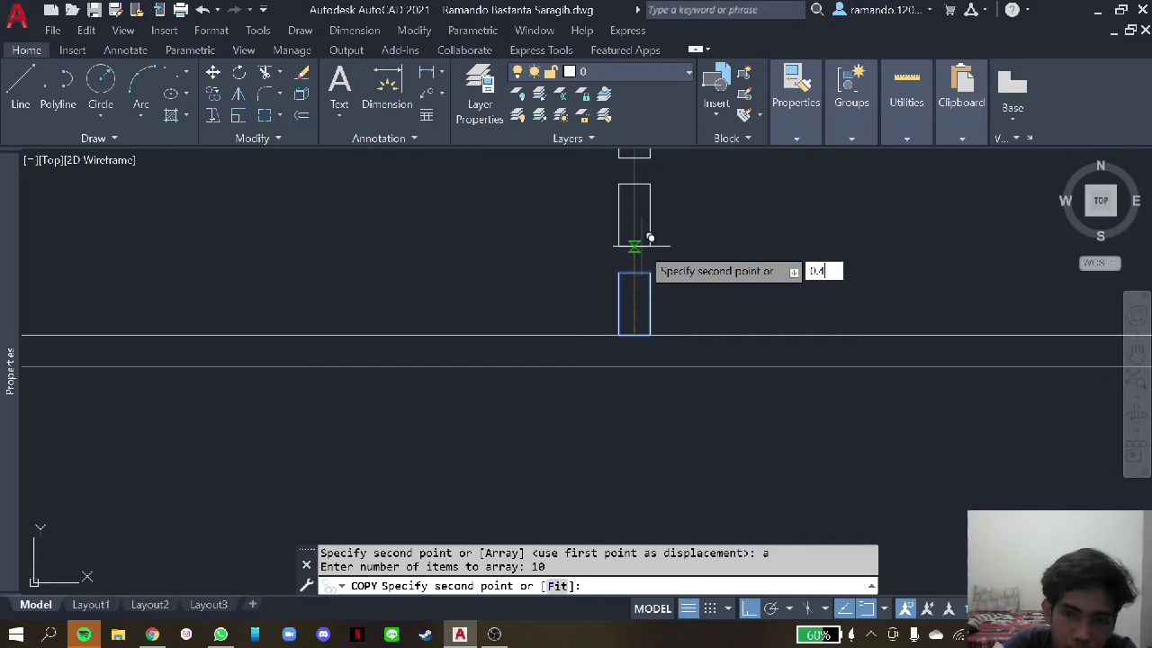
pyautogui.press('Return')
pyautogui.scroll(-1, 765, 220)
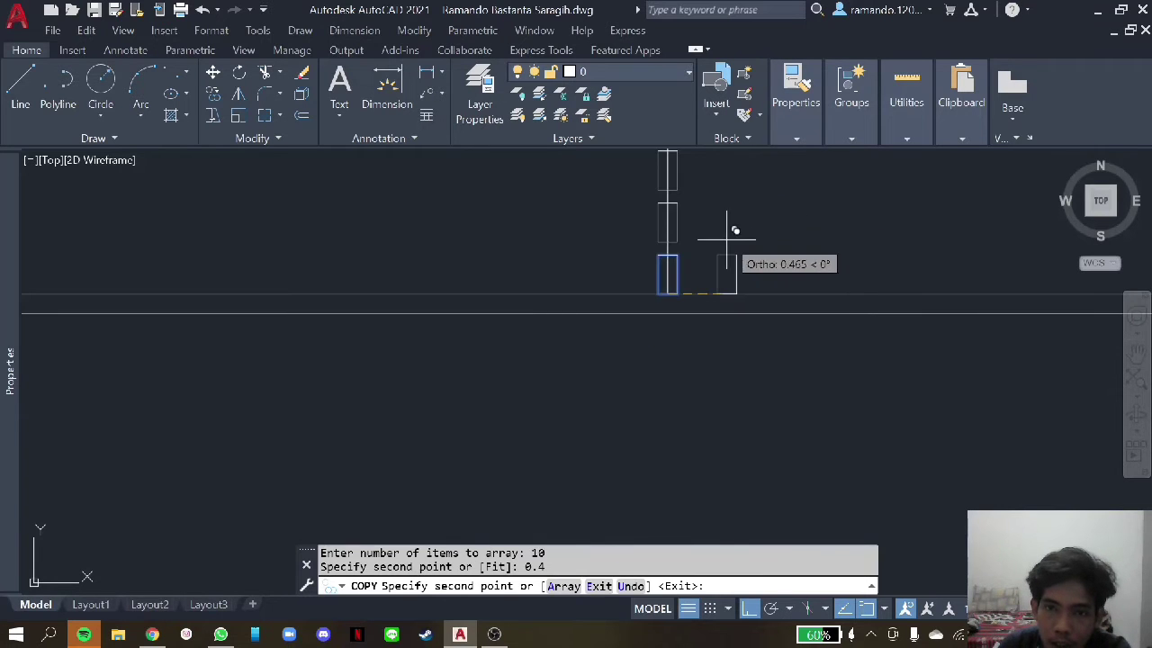
pyautogui.press('Escape')
pyautogui.scroll(-2, 750, 218)
pyautogui.scroll(2, 749, 218)
pyautogui.scroll(1, 751, 159)
# - Window-select the five surplus squares above the water line and delete them
pyautogui.click(685, 322)
pyautogui.scroll(-1, 638, 268)
pyautogui.click(615, 183)
pyautogui.rightClick(623, 185)
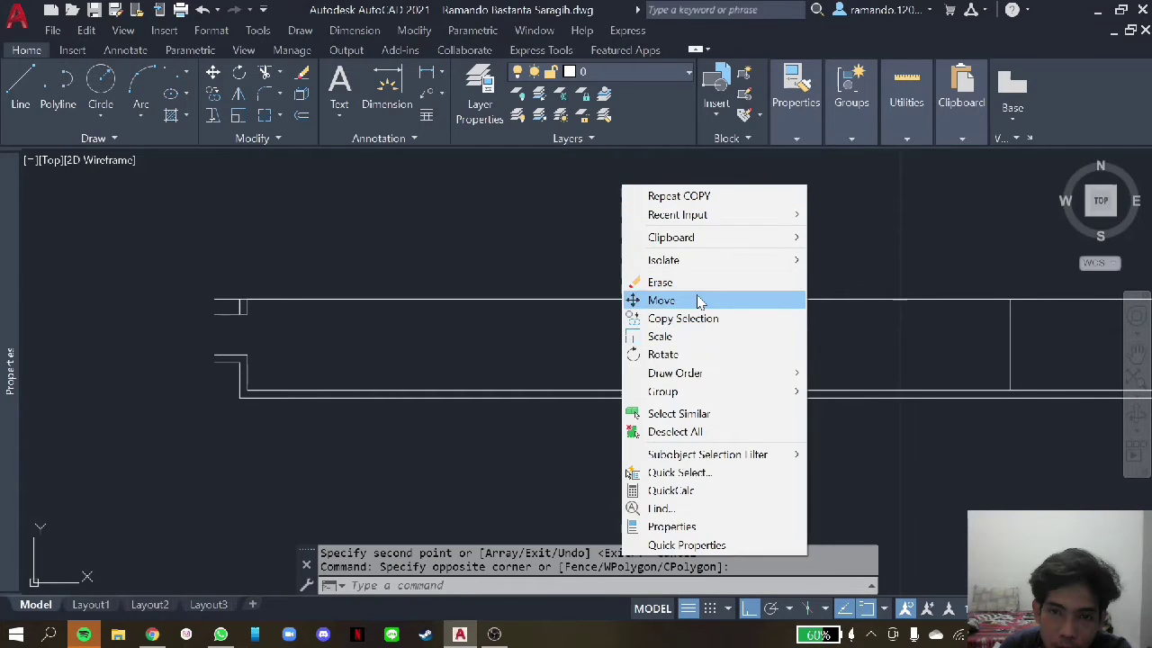
pyautogui.click(700, 301)
pyautogui.scroll(-2, 747, 288)
pyautogui.scroll(2, 733, 265)
pyautogui.press('Escape')
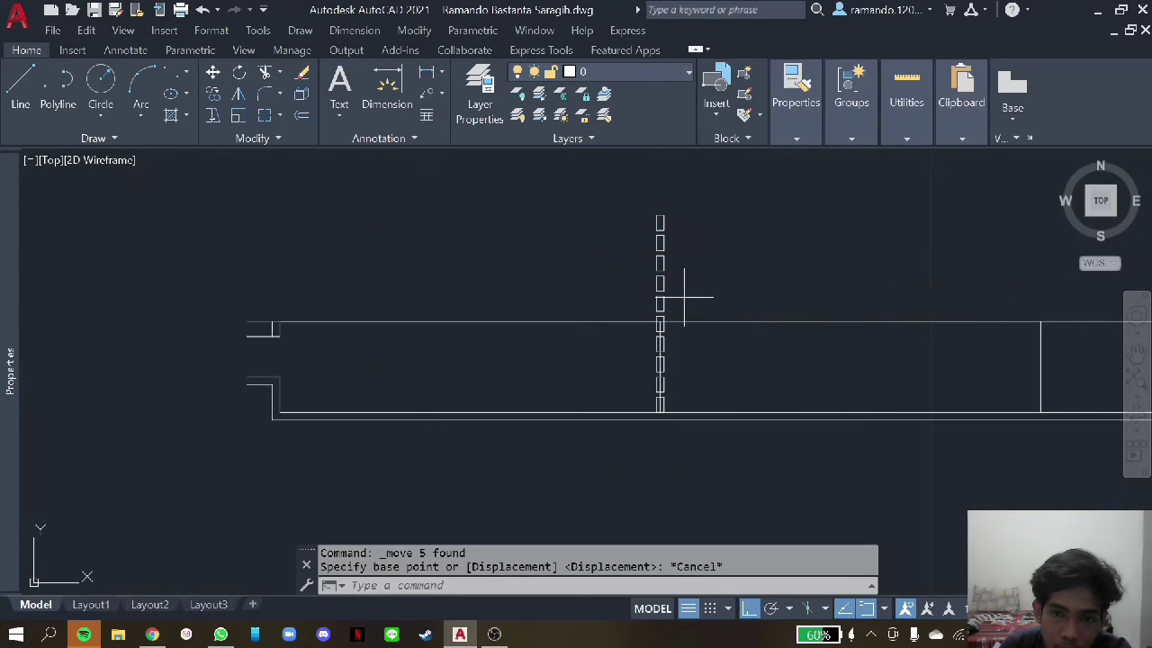
pyautogui.scroll(1, 690, 300)
pyautogui.click(639, 220)
pyautogui.click(729, 222)
pyautogui.press('Delete')
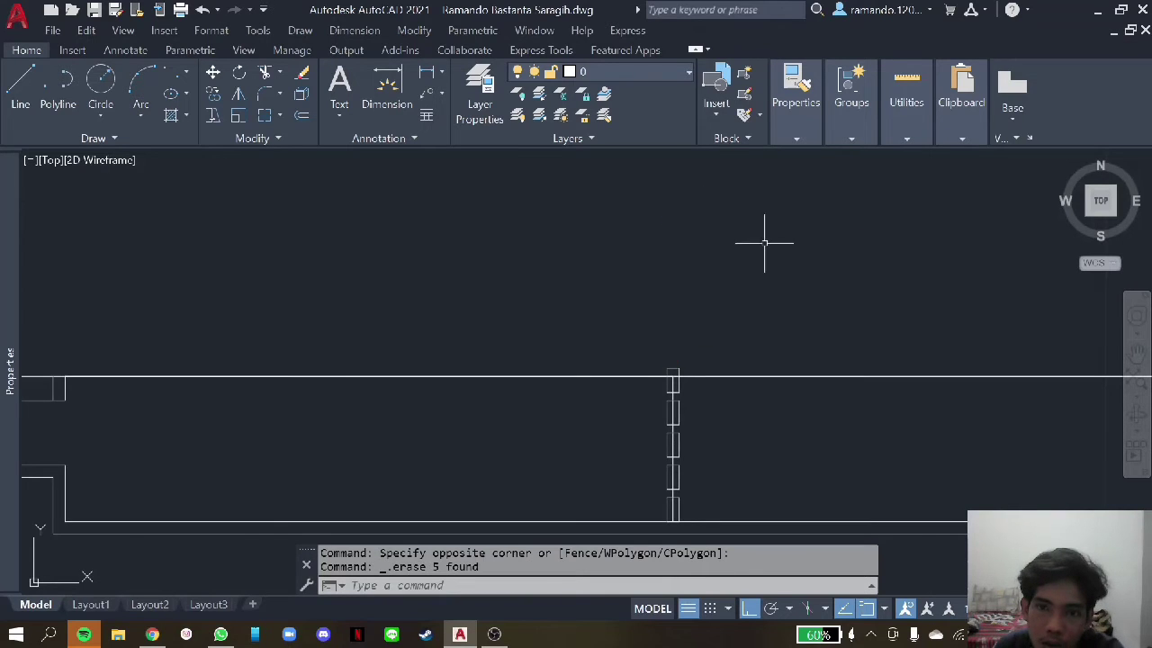
# - Trim the top square's side edges above the horizontal line with a fence
pyautogui.scroll(-2, 699, 288)
pyautogui.scroll(-2, 706, 294)
pyautogui.scroll(3, 682, 296)
pyautogui.scroll(2, 648, 351)
pyautogui.scroll(2, 625, 391)
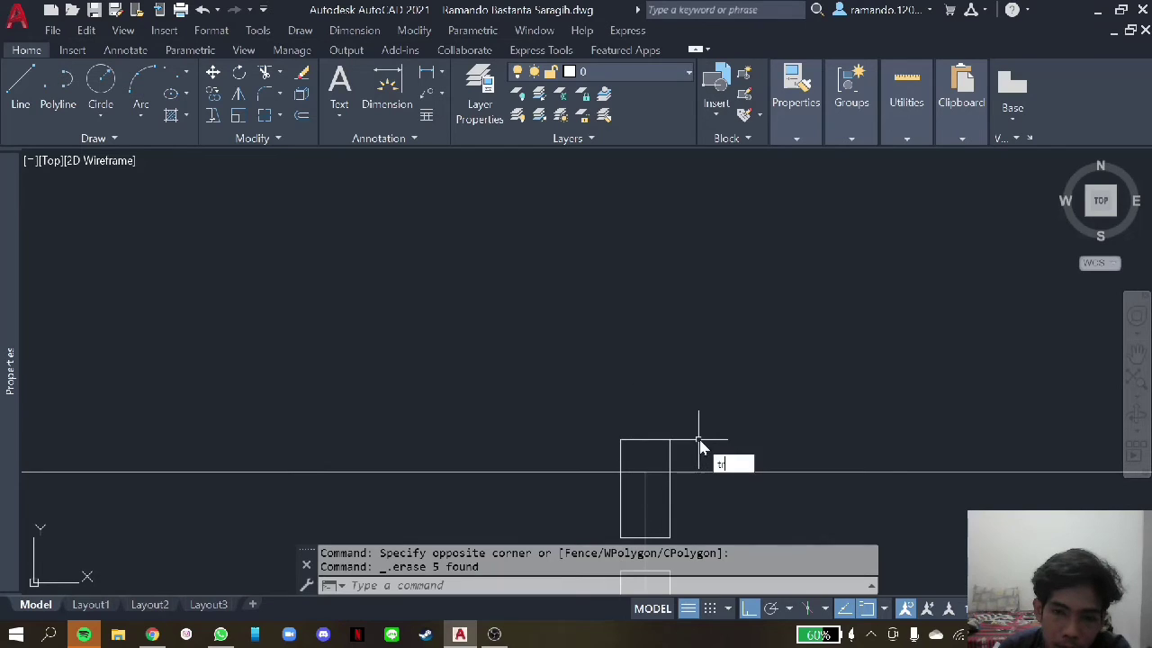
pyautogui.press('Return')
pyautogui.moveTo(689, 446); pyautogui.dragTo(605, 437)
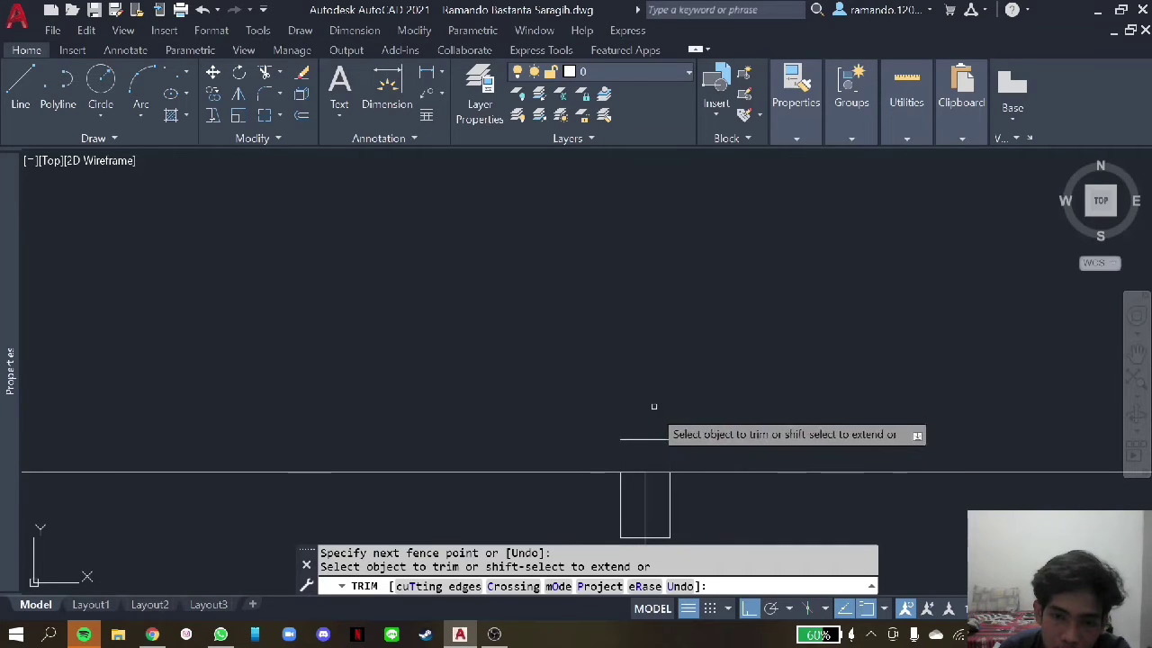
pyautogui.scroll(-2, 708, 381)
pyautogui.press('Escape')
pyautogui.scroll(3, 714, 397)
# - Delete the vertical line running through the baffle column
pyautogui.click(727, 360)
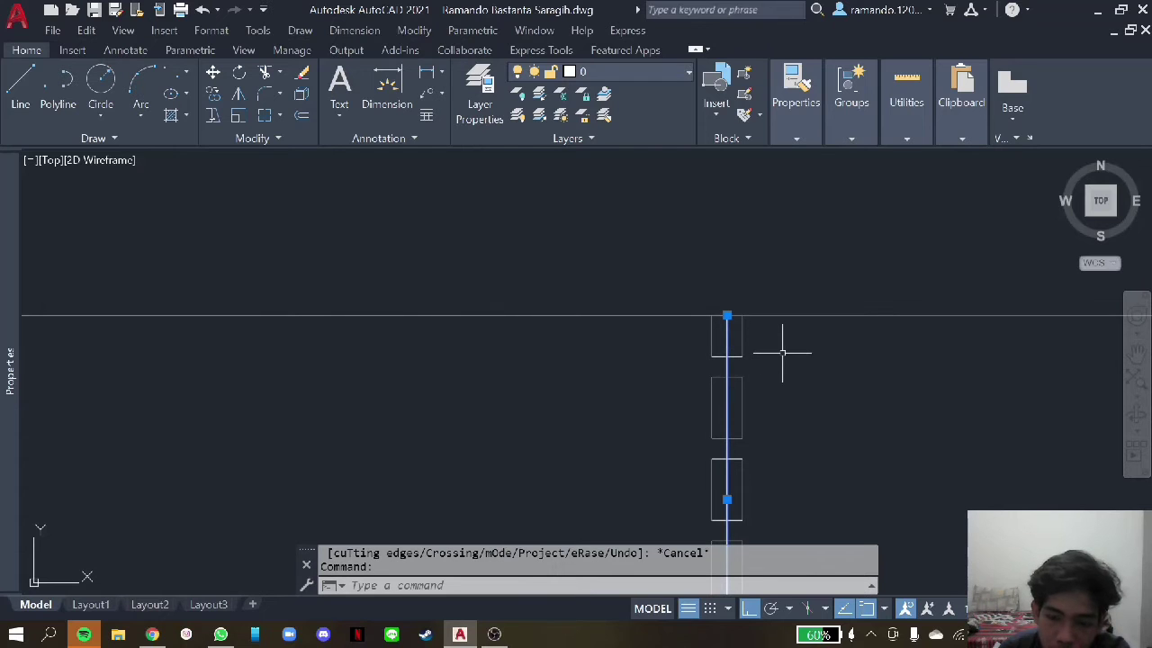
pyautogui.press('Delete')
pyautogui.scroll(-2, 771, 342)
pyautogui.scroll(-2, 766, 329)
pyautogui.scroll(2, 910, 350)
pyautogui.scroll(1, 956, 362)
# - Draw a 0.15 by 0.2 rectangle with RECTANG in open space beside the channel
pyautogui.write('l')
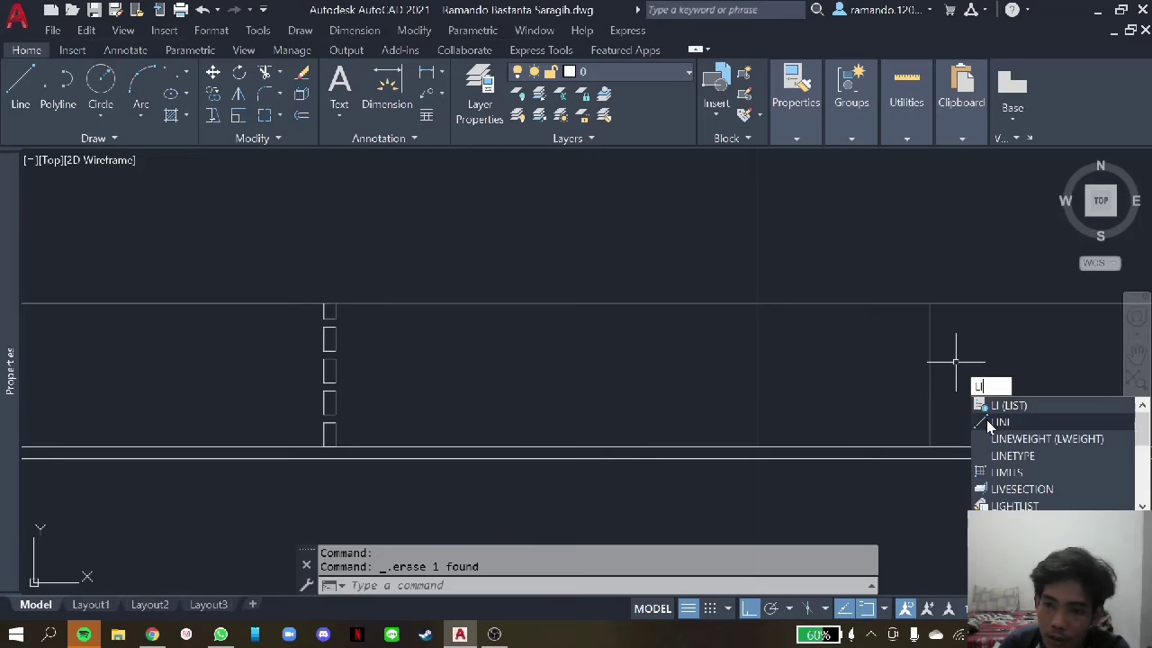
pyautogui.press('Return')
pyautogui.scroll(-3, 909, 414)
pyautogui.scroll(1, 625, 459)
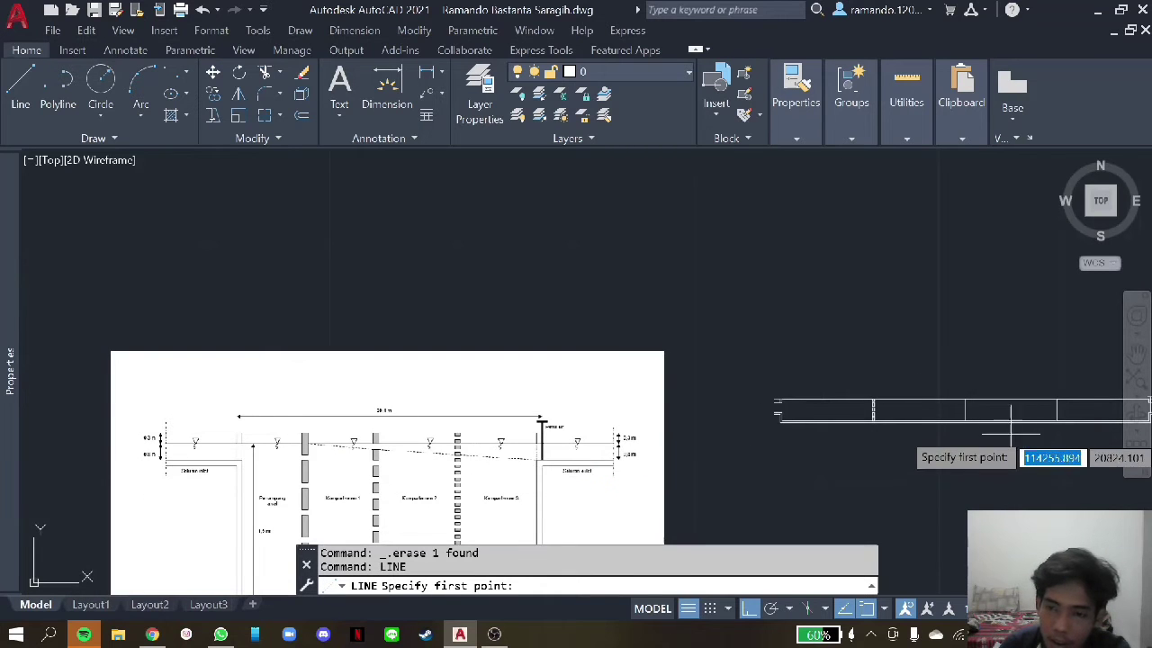
pyautogui.scroll(3, 981, 454)
pyautogui.click(896, 465)
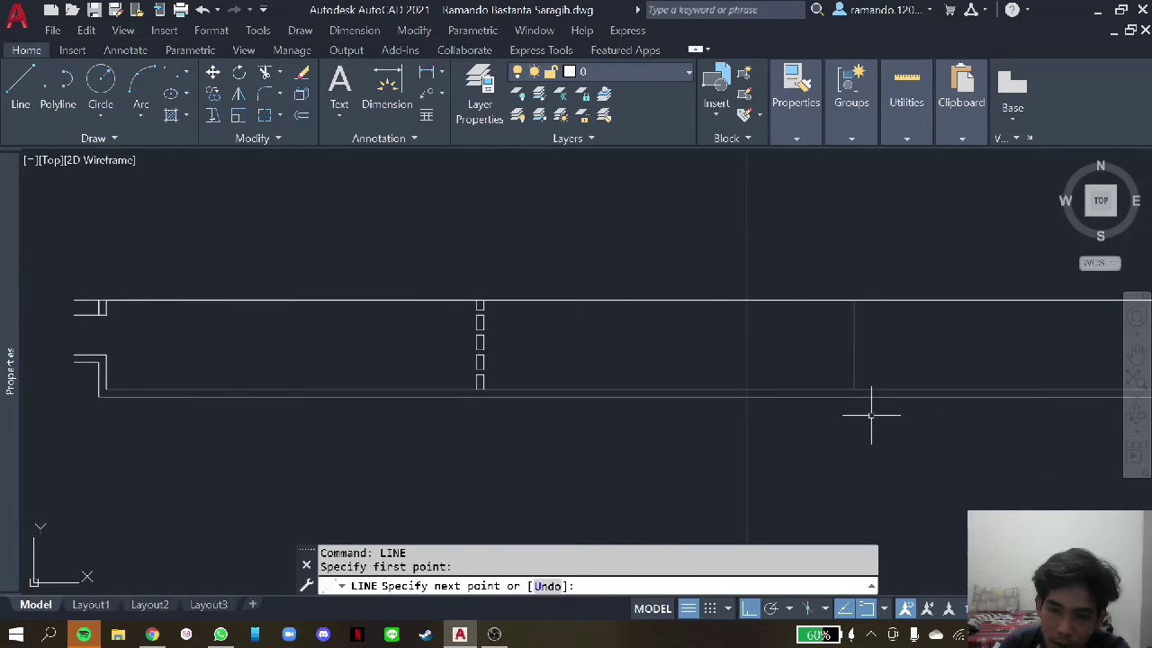
pyautogui.press('Escape')
pyautogui.write('re')
pyautogui.click(940, 476)
pyautogui.click(849, 439)
pyautogui.write('0.15')
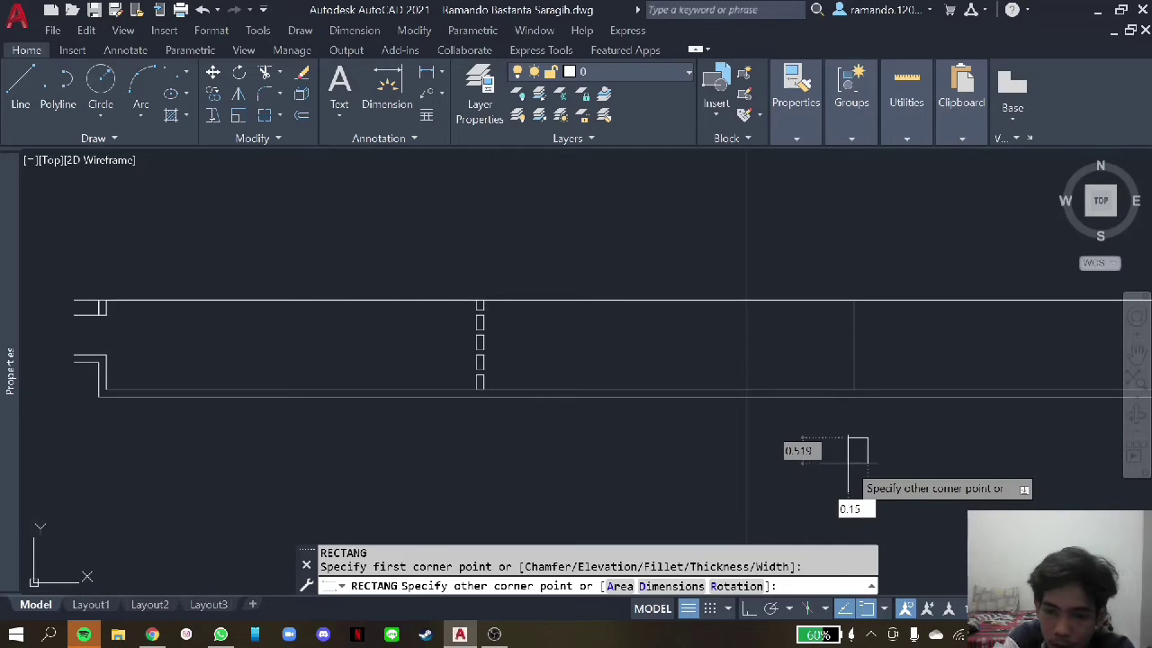
pyautogui.press('Tab')
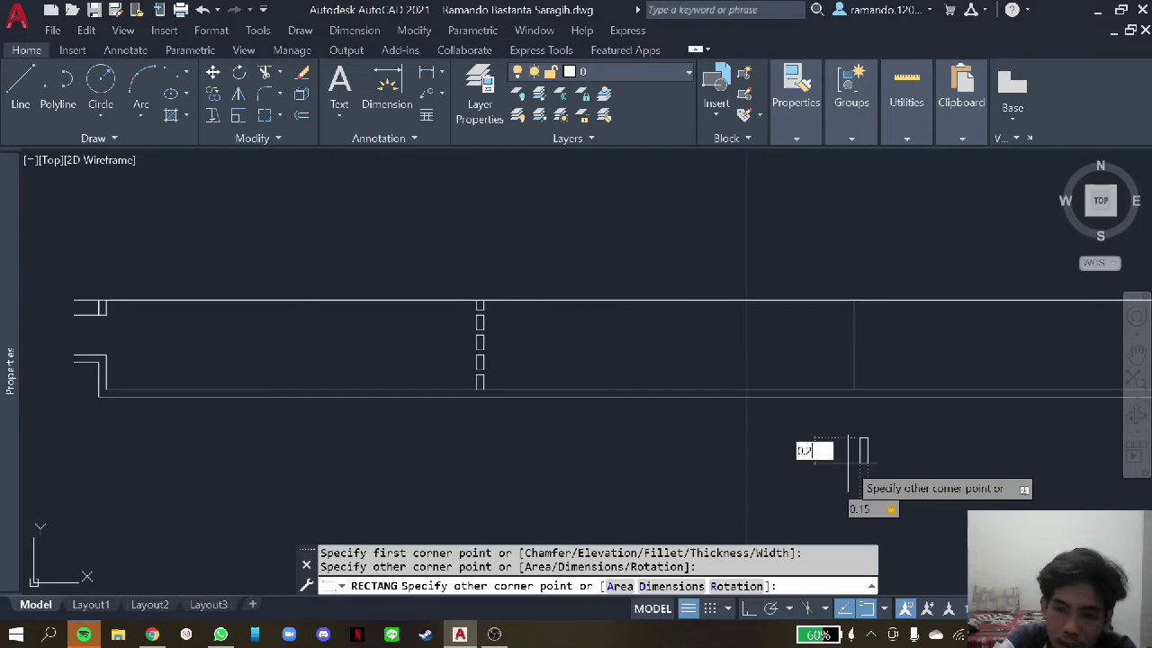
pyautogui.press('Return')
# - Restore the accidentally deleted rectangle and select it again
pyautogui.scroll(-3, 851, 460)
pyautogui.click(856, 489)
pyautogui.click(795, 432)
pyautogui.rightClick(795, 432)
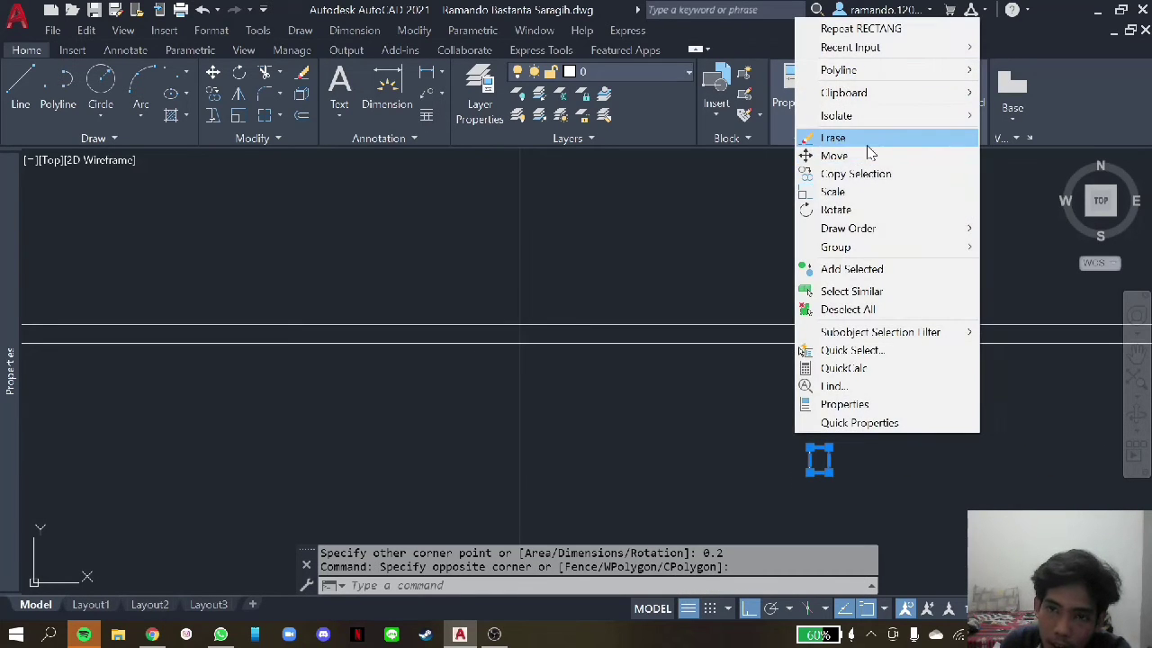
pyautogui.click(864, 138)
pyautogui.press('Escape')
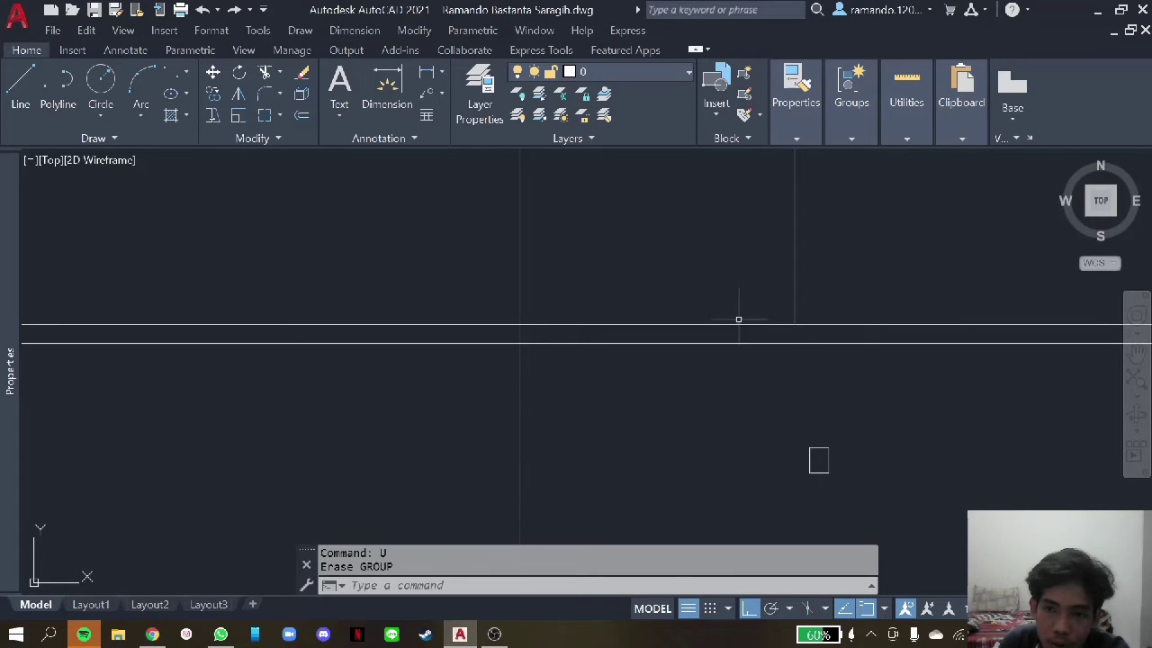
pyautogui.click(855, 486)
pyautogui.click(790, 431)
pyautogui.rightClick(790, 431)
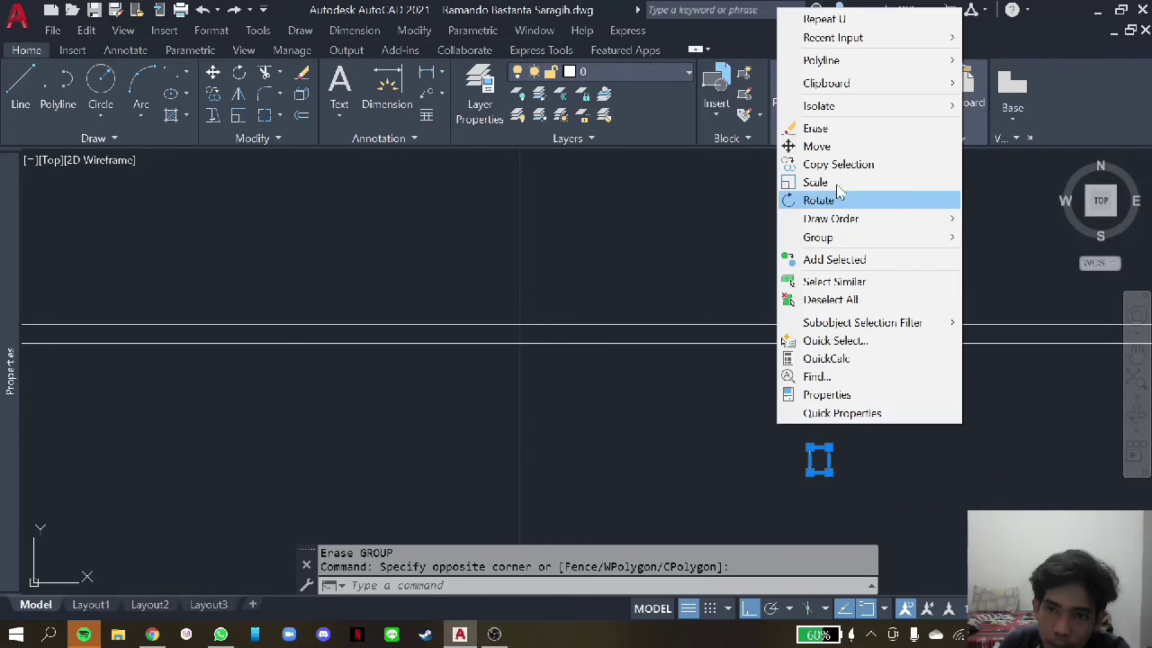
# - Move the small rectangle onto the wall line
pyautogui.click(837, 147)
pyautogui.click(819, 460)
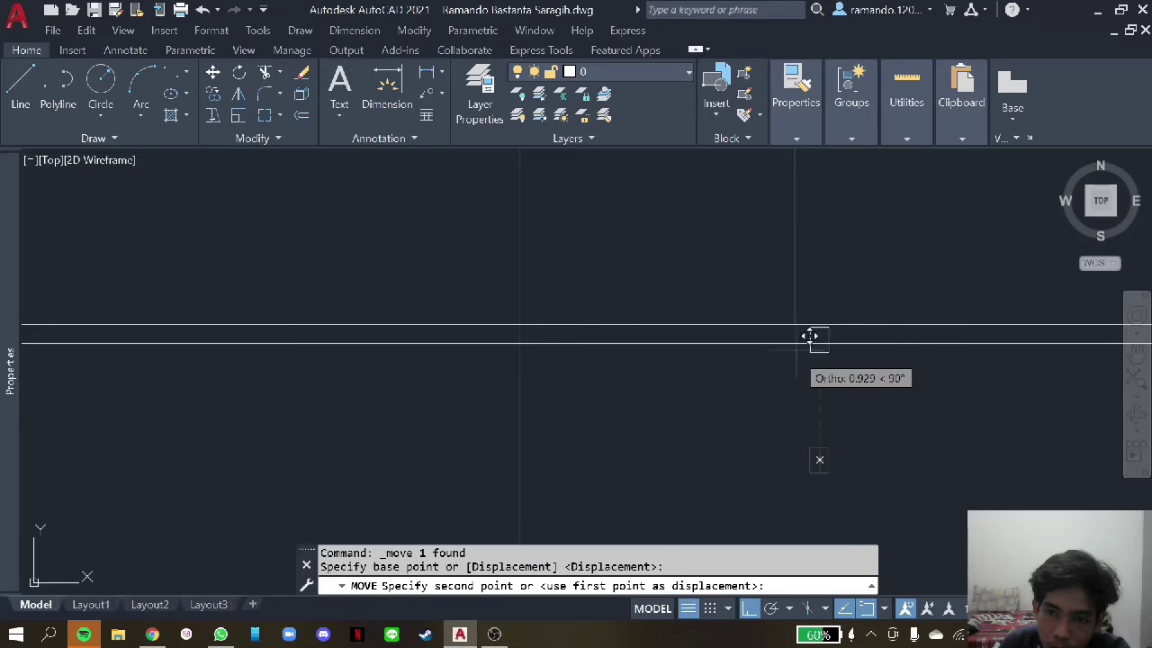
pyautogui.click(793, 310)
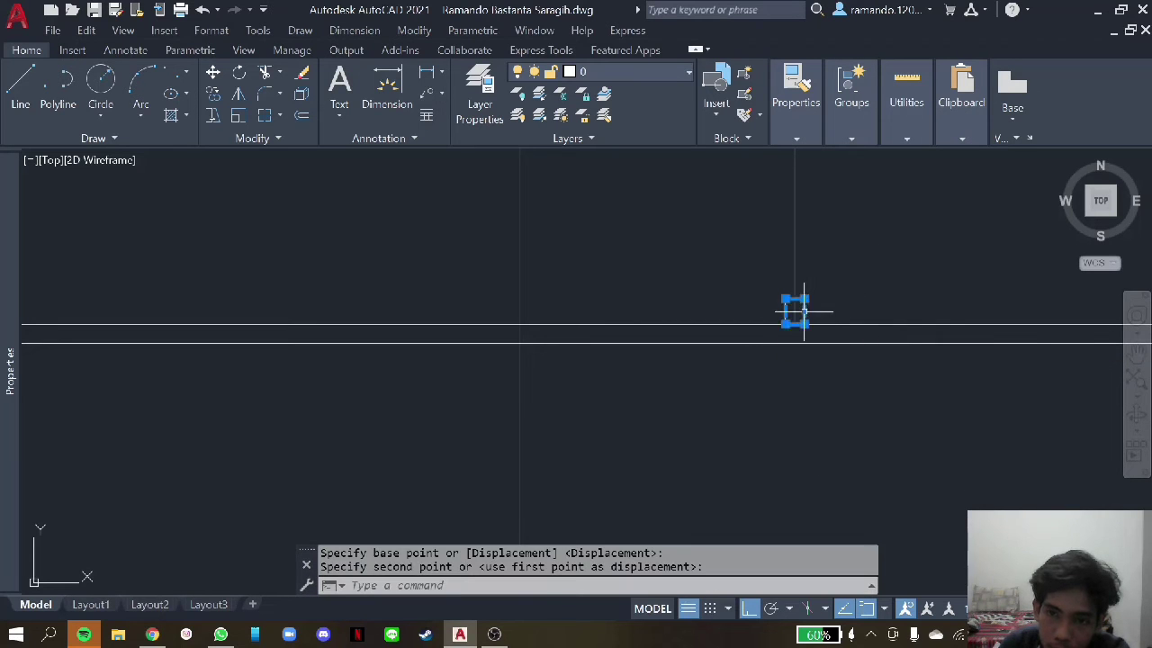
# - Copy the rectangle upward as a 10-item array at 0.3 spacing
pyautogui.rightClick(846, 315)
pyautogui.click(887, 360)
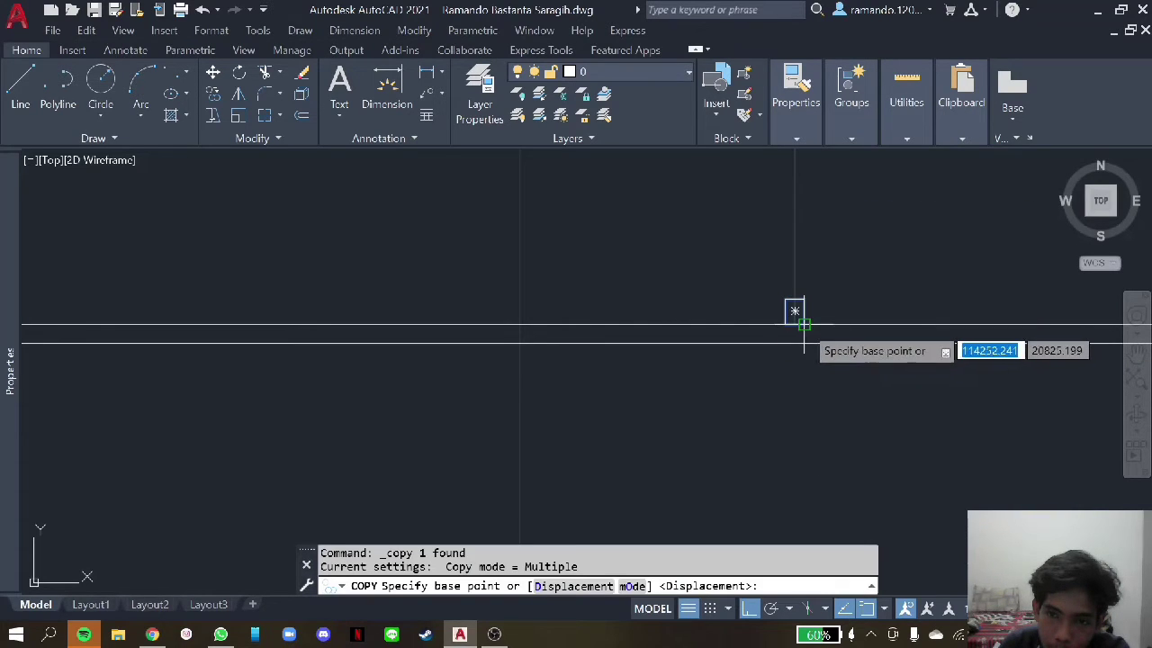
pyautogui.click(794, 311)
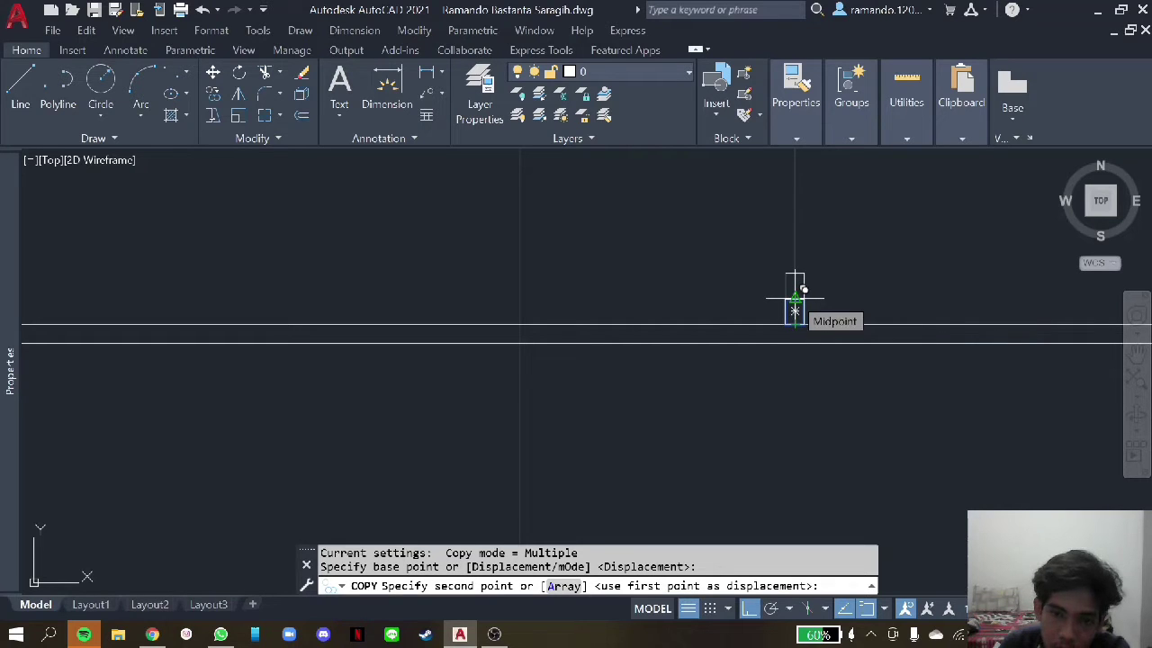
pyautogui.write('a')
pyautogui.press('Return')
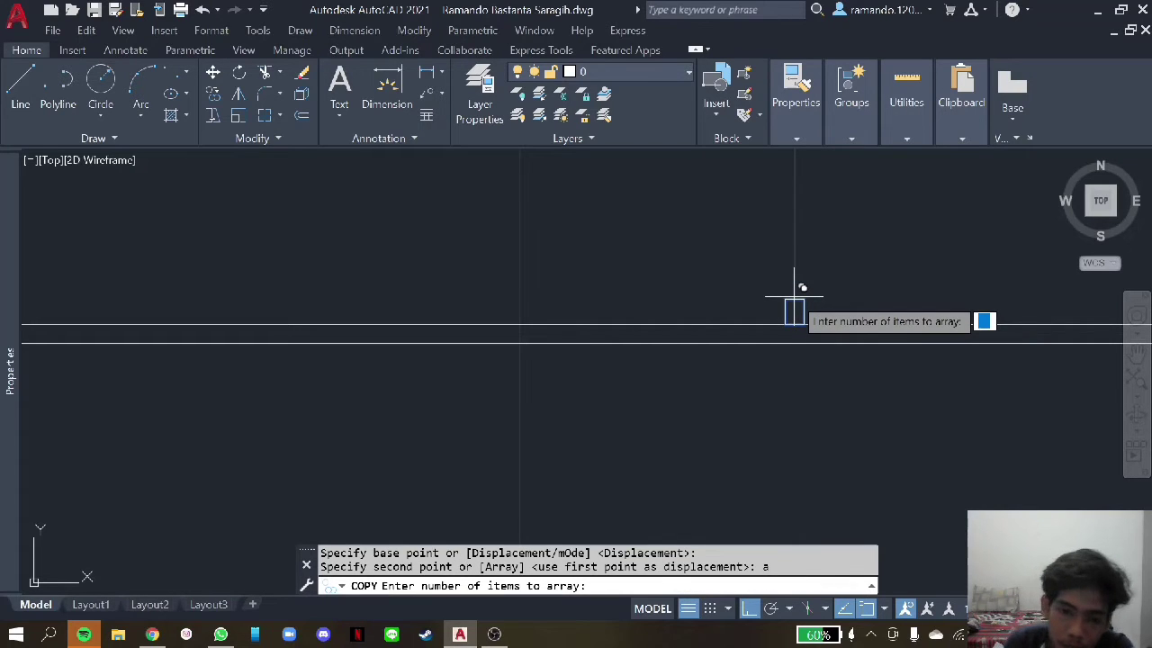
pyautogui.write('10')
pyautogui.press('Return')
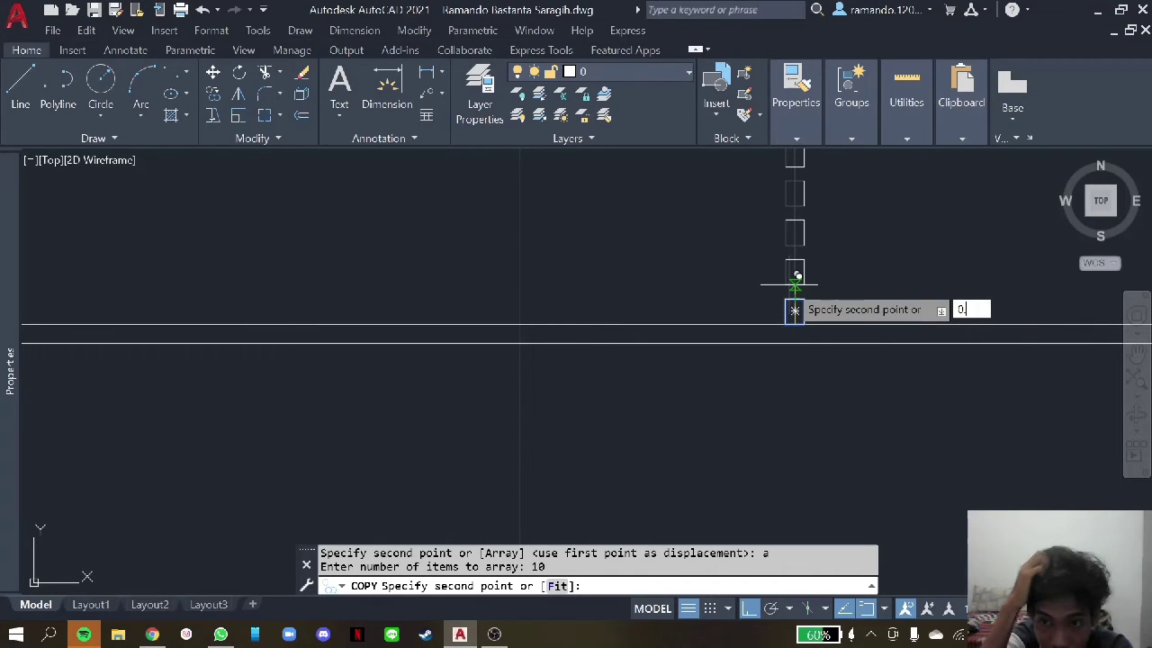
pyautogui.press('Return')
pyautogui.press('Escape')
pyautogui.scroll(-2, 849, 219)
pyautogui.scroll(-1, 886, 234)
pyautogui.scroll(-2, 886, 231)
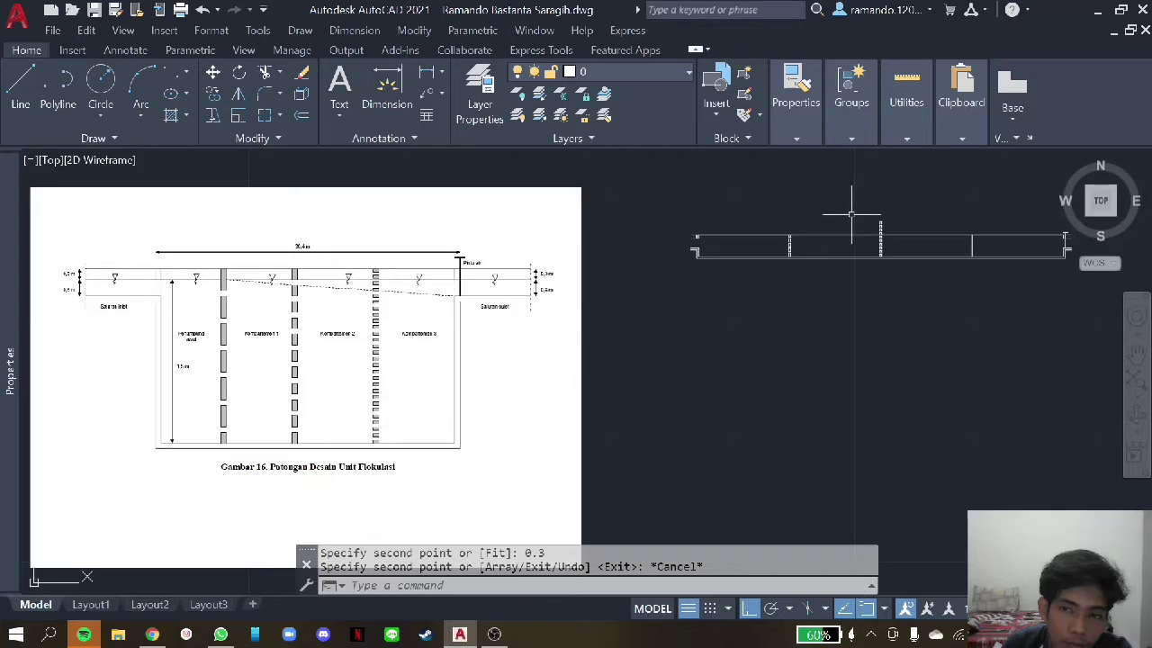
# - Window-select the four surplus squares of the second column and delete them
pyautogui.scroll(5, 851, 216)
pyautogui.scroll(3, 939, 355)
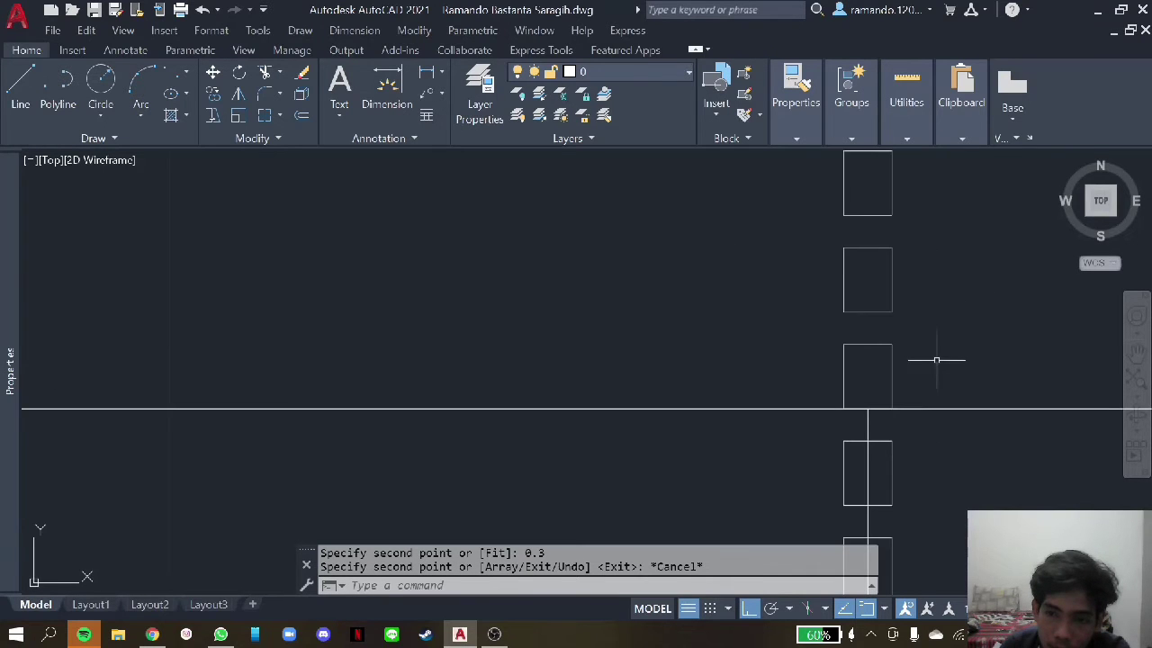
pyautogui.click(938, 354)
pyautogui.scroll(-1, 854, 322)
pyautogui.click(818, 185)
pyautogui.rightClick(817, 185)
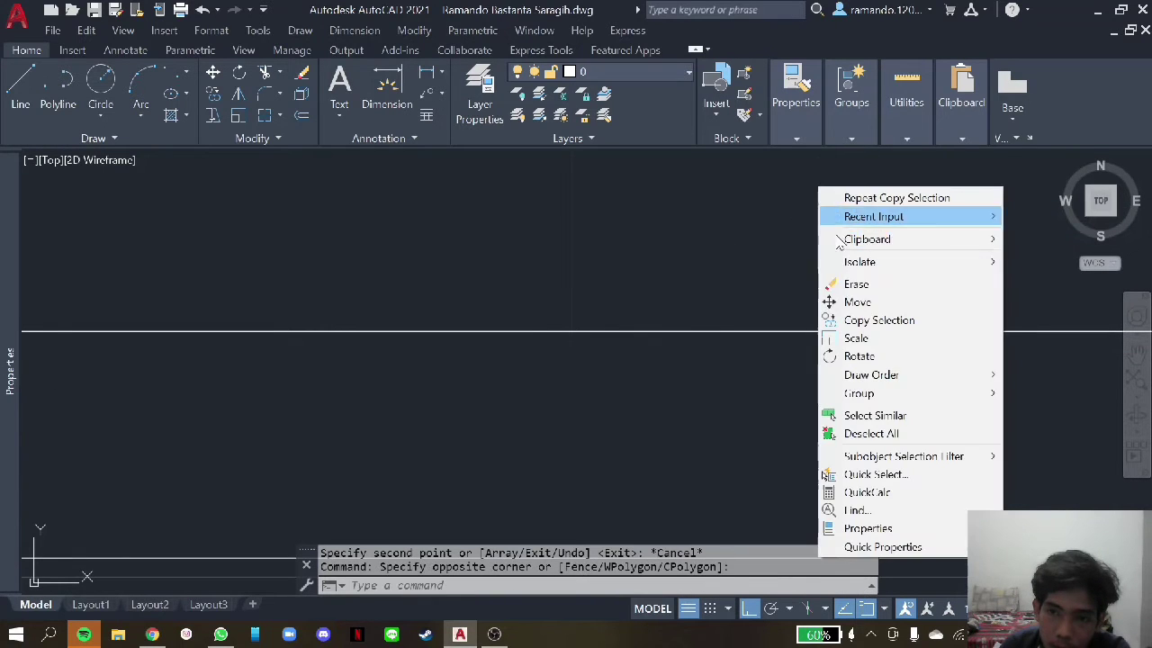
pyautogui.click(837, 283)
# - Delete the divider line beneath the second baffle column
pyautogui.scroll(5, 792, 282)
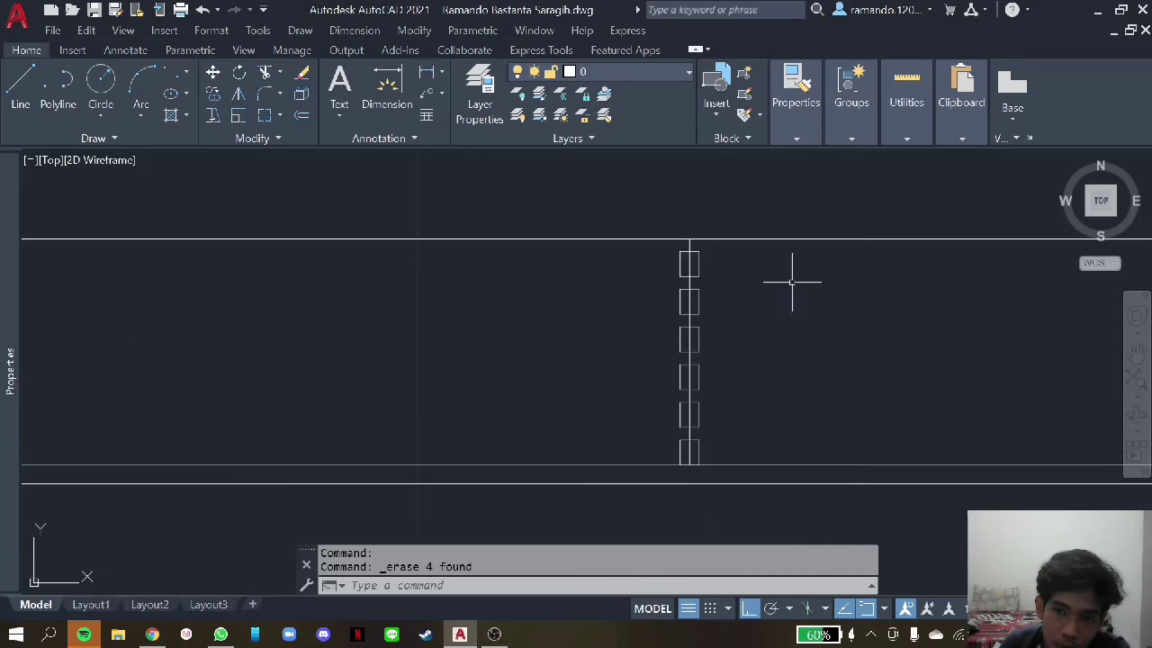
pyautogui.scroll(3, 688, 261)
pyautogui.rightClick(688, 243)
pyautogui.click(727, 322)
pyautogui.scroll(-5, 746, 303)
pyautogui.scroll(-2, 679, 326)
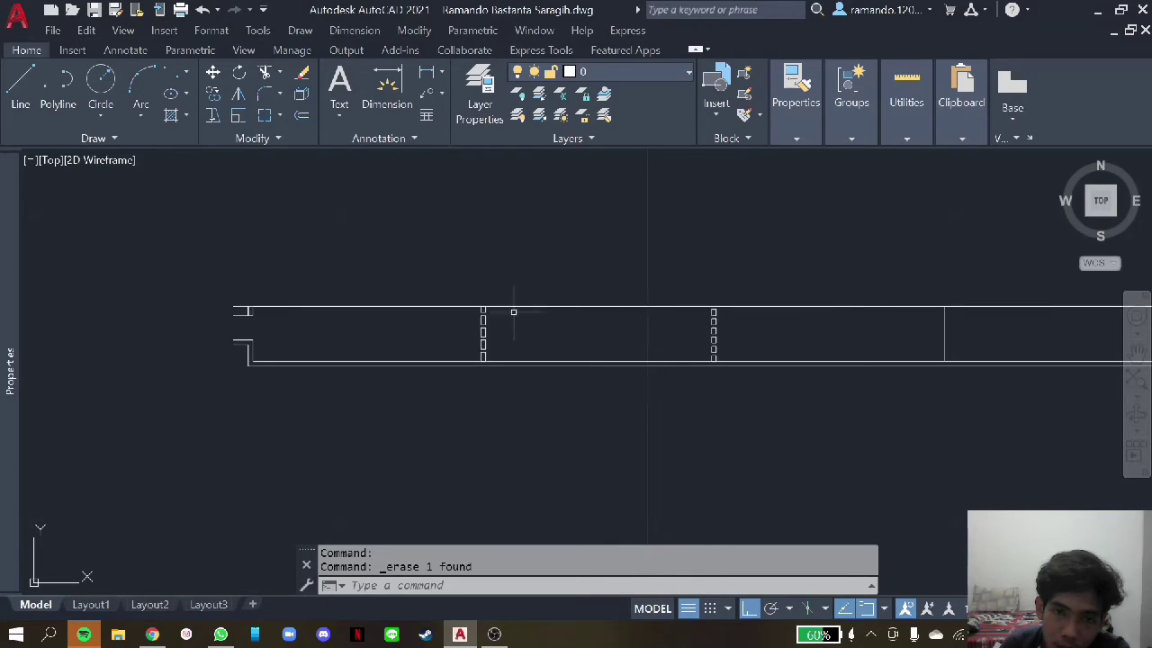
pyautogui.scroll(3, 513, 312)
pyautogui.scroll(-4, 484, 321)
pyautogui.scroll(3, 594, 296)
pyautogui.scroll(2, 784, 348)
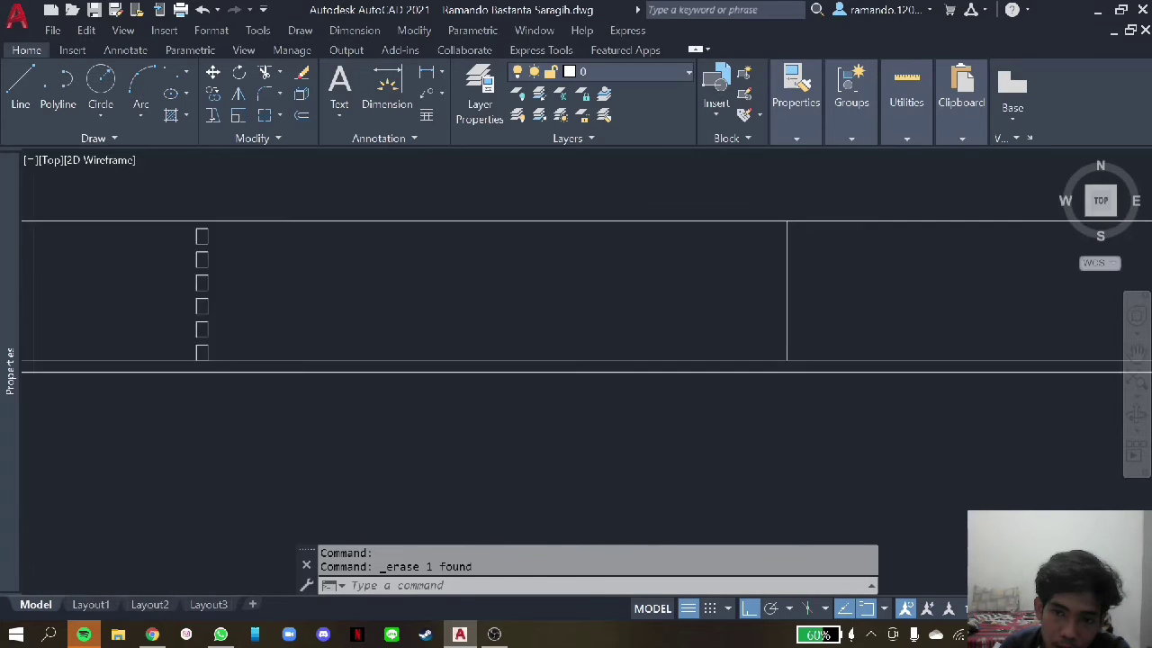
pyautogui.scroll(-3, 784, 326)
pyautogui.scroll(1, 784, 327)
pyautogui.scroll(3, 767, 363)
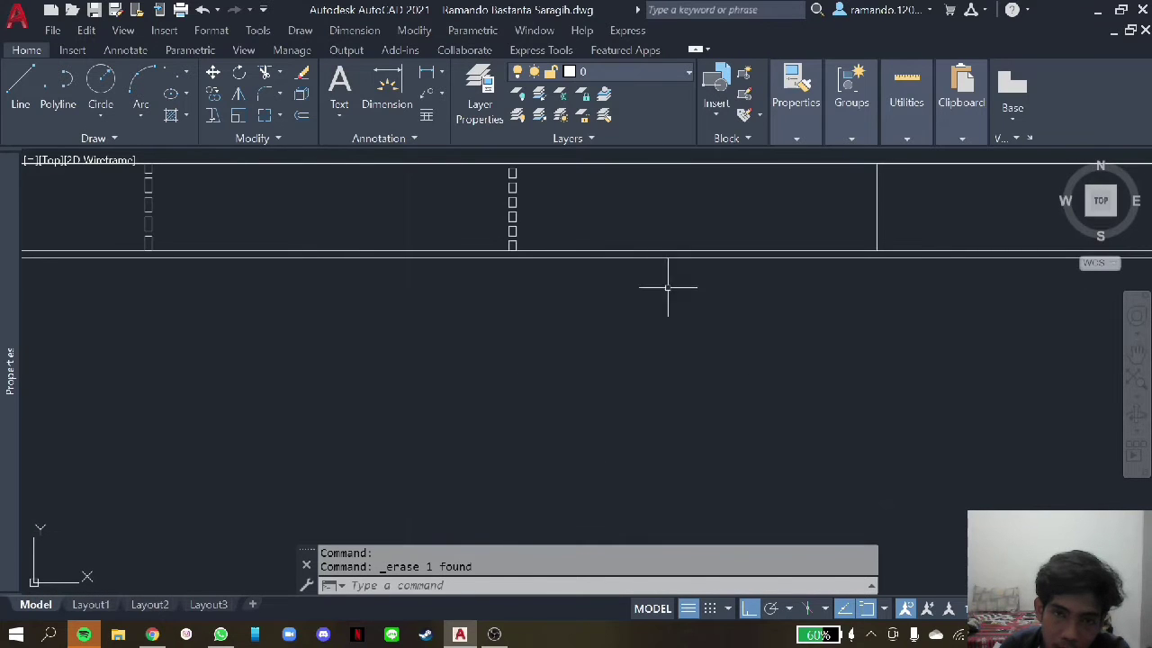
pyautogui.scroll(-3, 514, 200)
pyautogui.scroll(5, 513, 183)
pyautogui.scroll(-3, 518, 190)
pyautogui.scroll(1, 746, 213)
pyautogui.scroll(2, 737, 219)
pyautogui.write('LI')
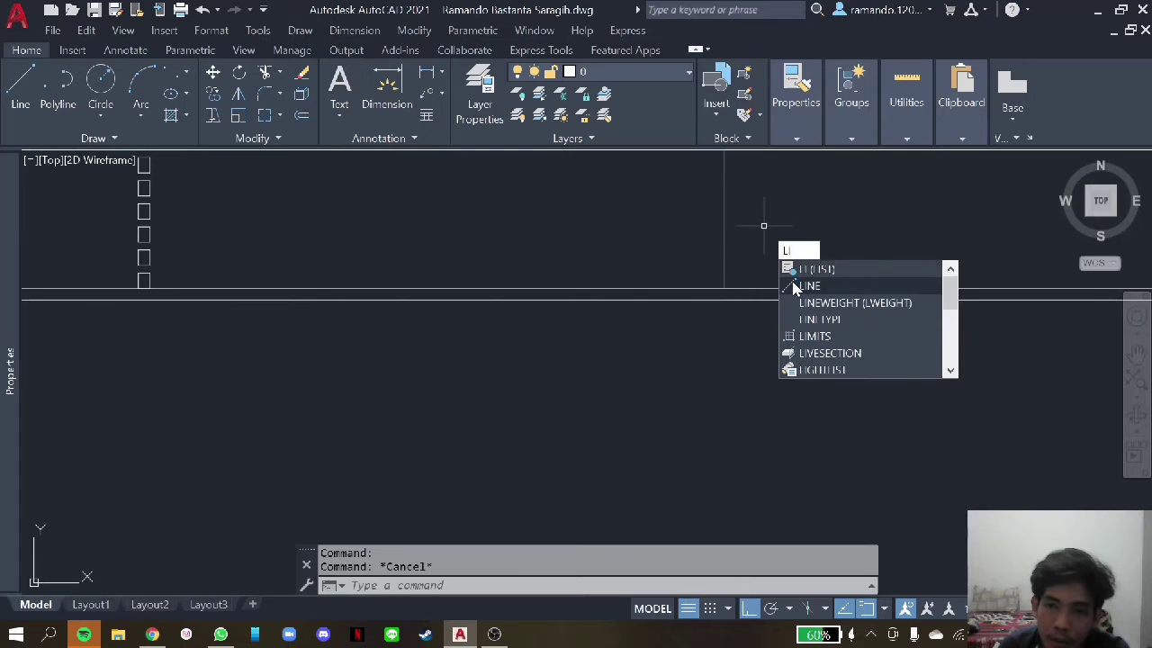
# - Draw a 0.15 by 0.1 rectangle with REC in open space below the channel
pyautogui.press('Return')
pyautogui.click(720, 322)
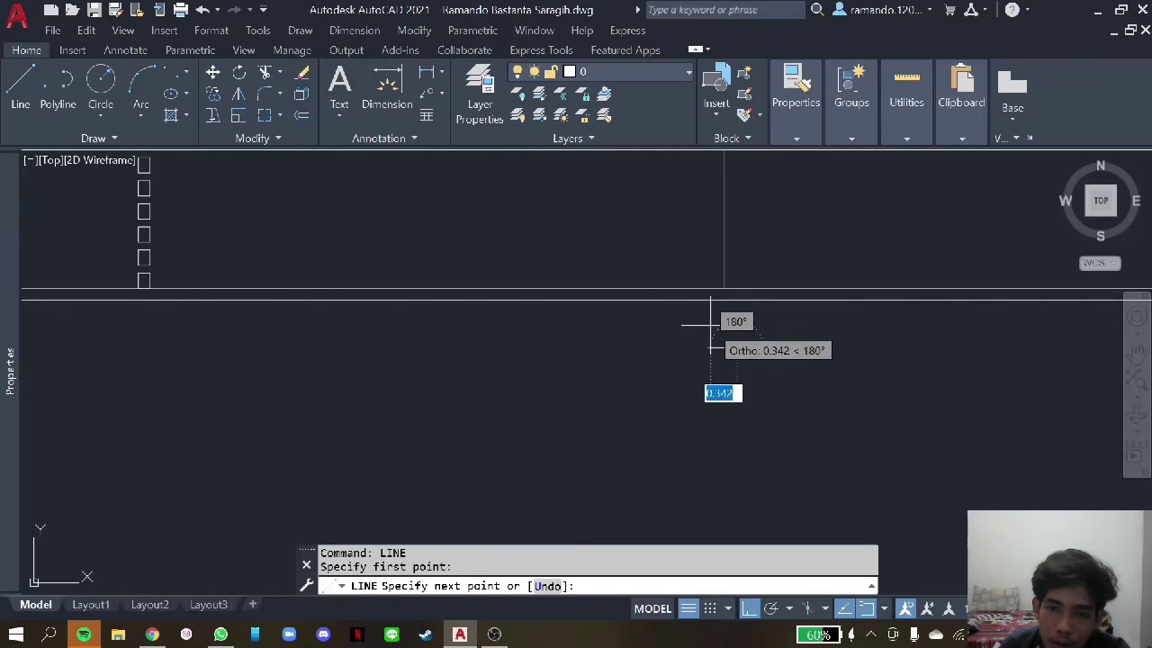
pyautogui.press('Escape')
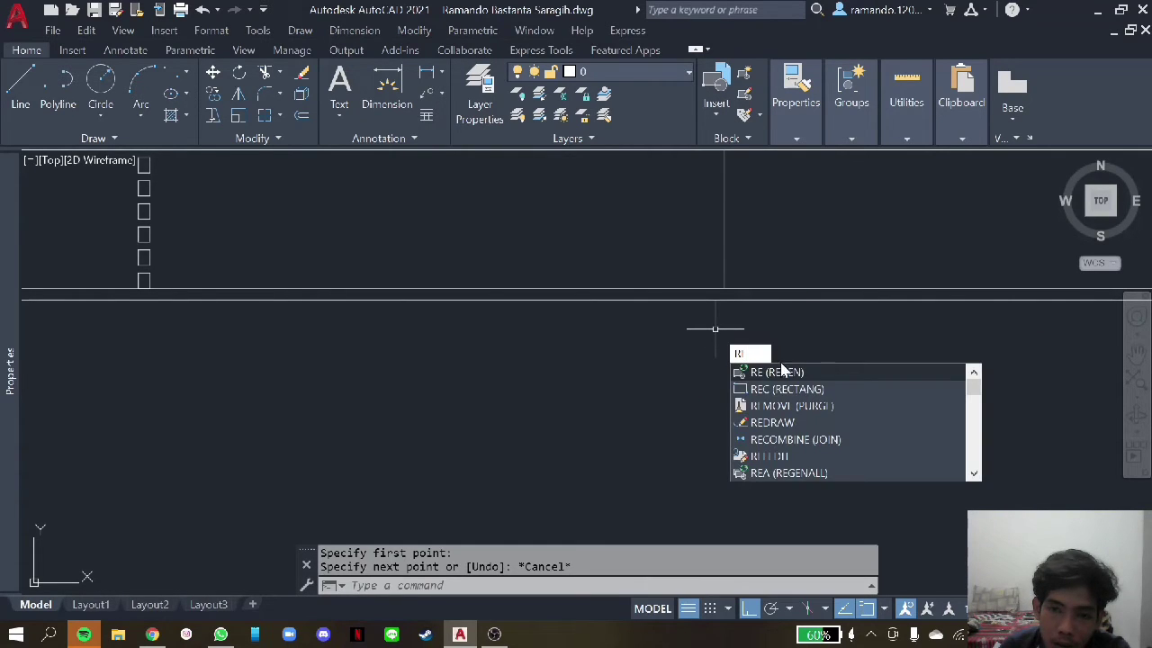
pyautogui.write('c')
pyautogui.press('Return')
pyautogui.click(728, 378)
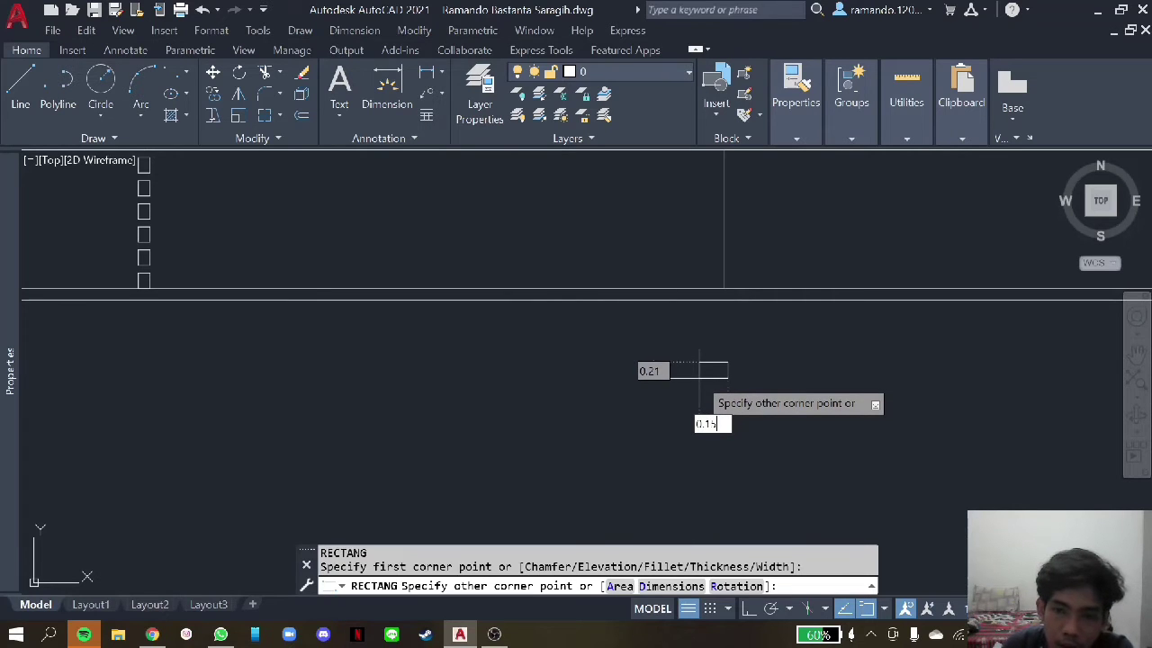
pyautogui.press('Tab')
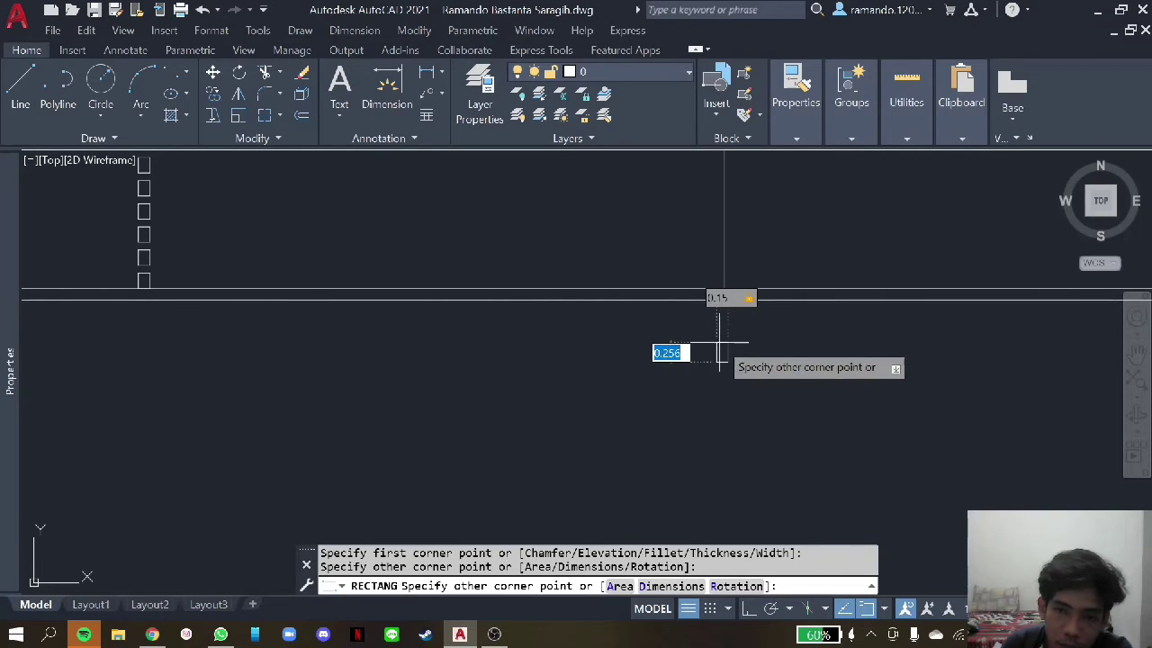
pyautogui.scroll(-3, 722, 353)
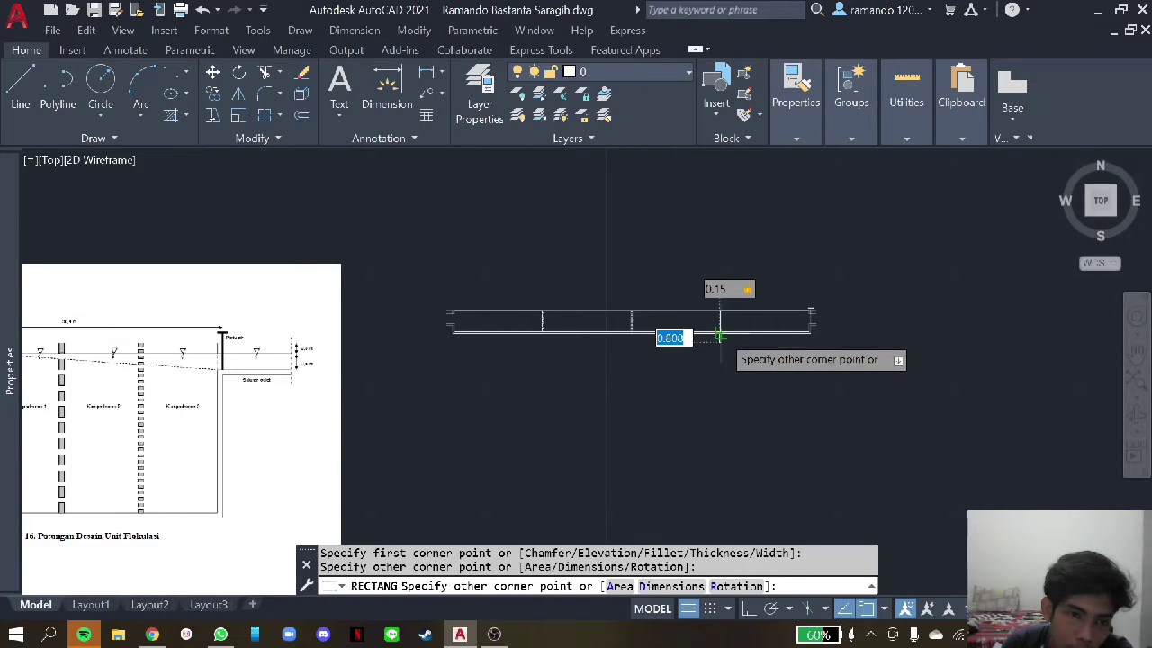
pyautogui.scroll(3, 720, 337)
pyautogui.scroll(2, 711, 346)
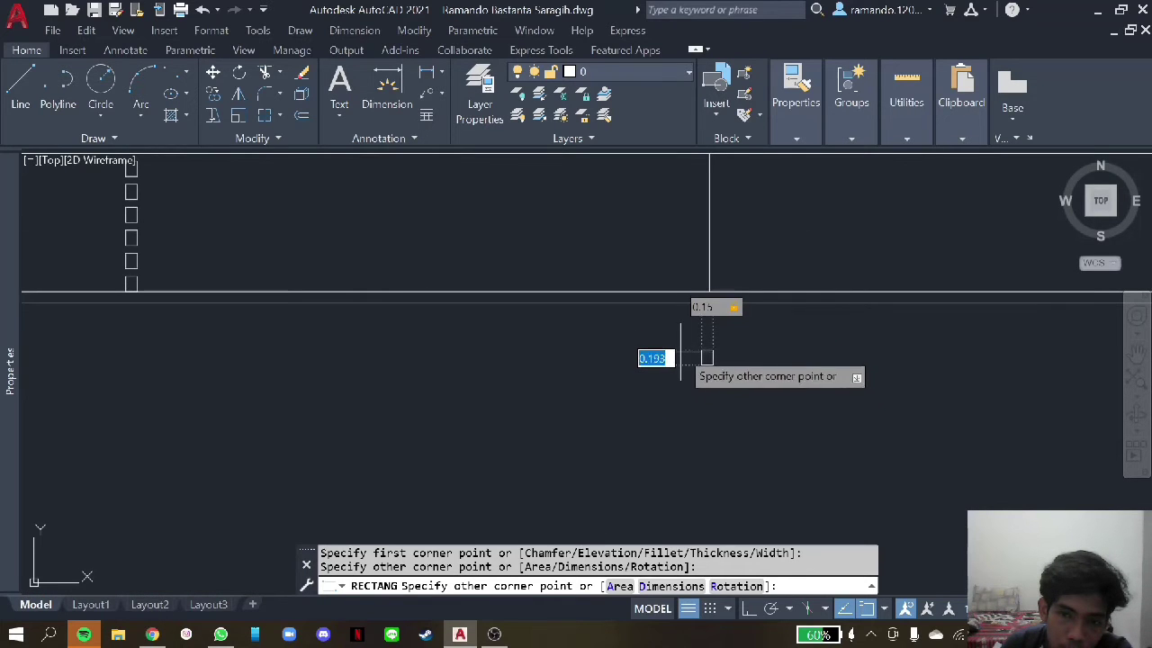
pyautogui.scroll(-4, 707, 358)
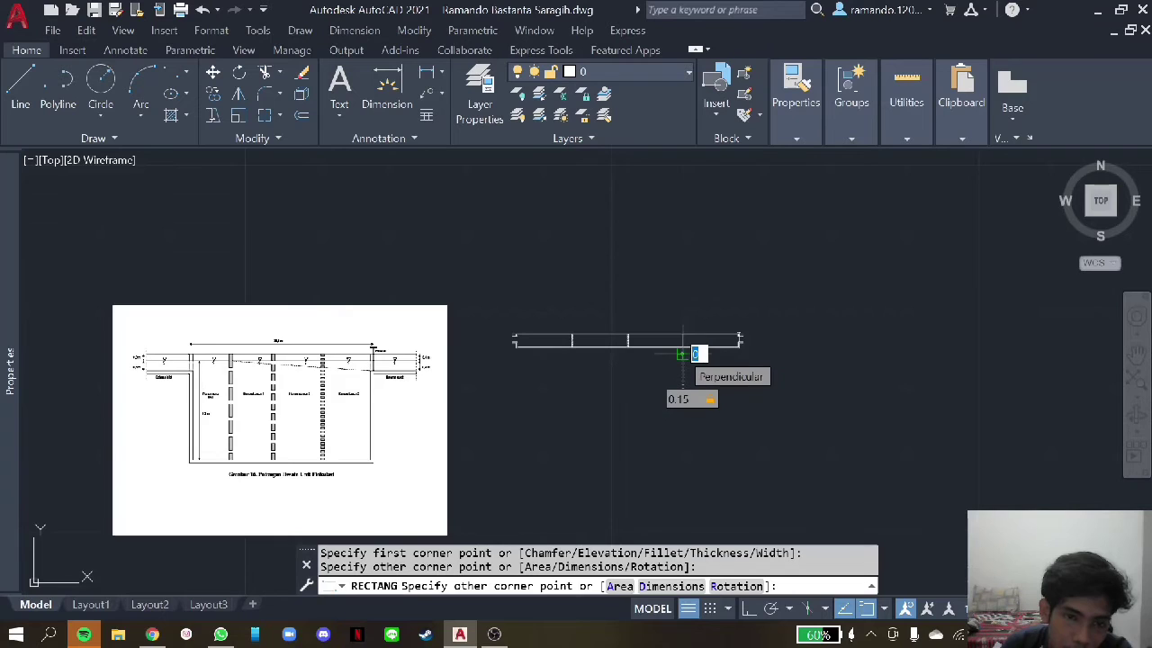
pyautogui.scroll(2, 694, 354)
pyautogui.scroll(4, 680, 360)
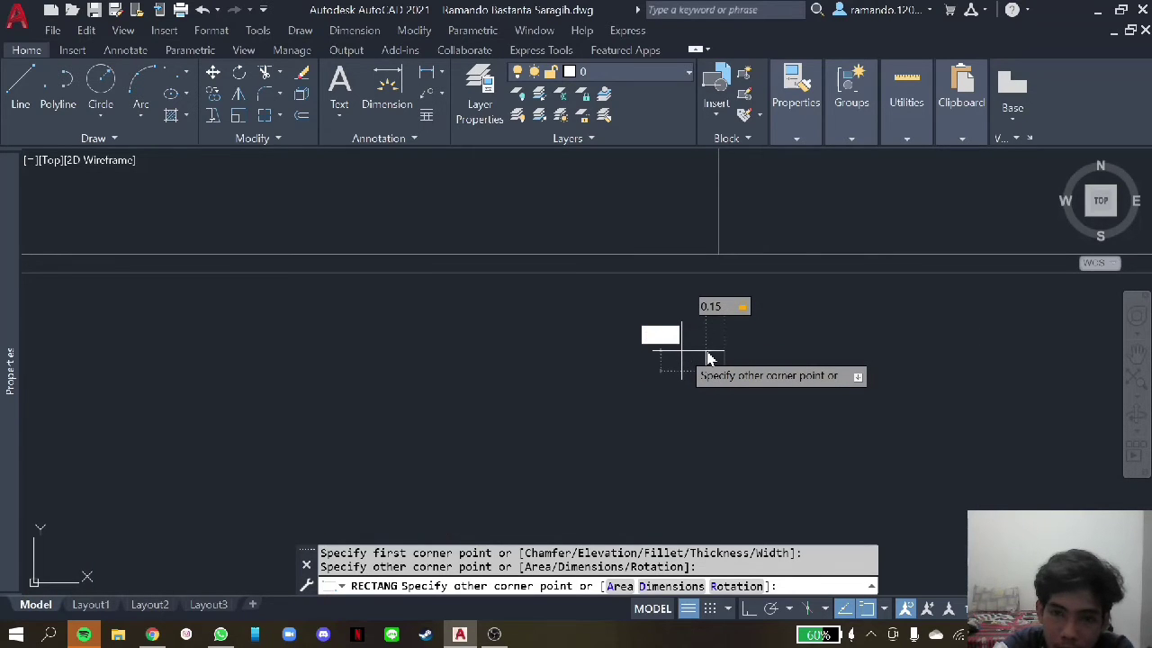
pyautogui.write('0.1')
pyautogui.press('Return')
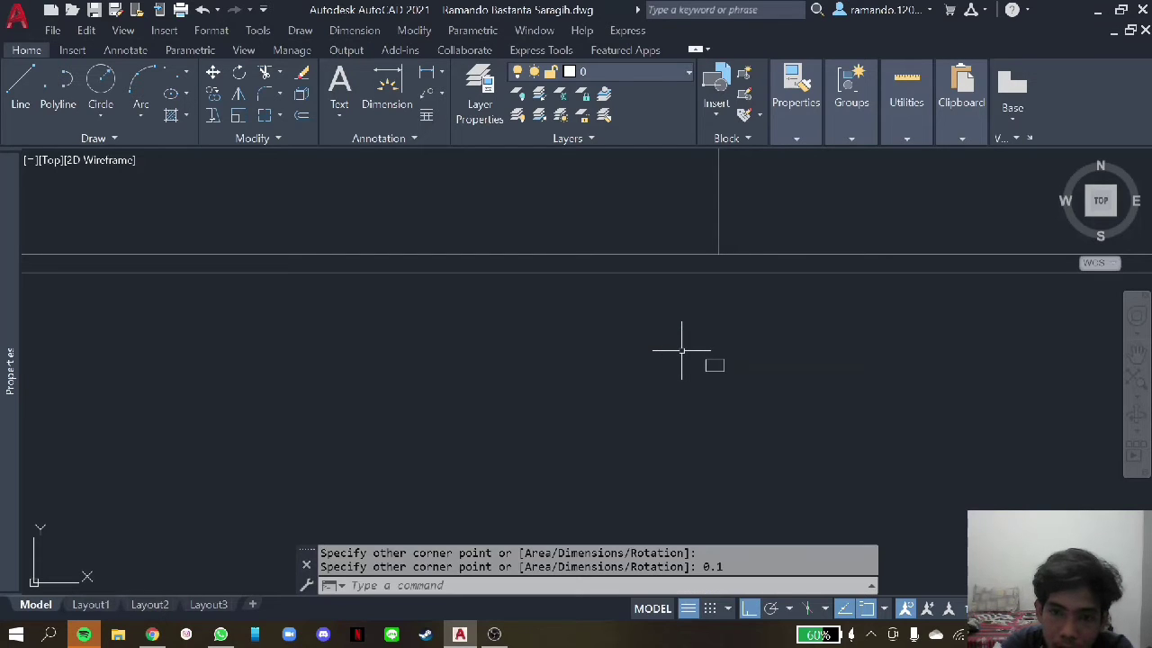
# - Move the small rectangle onto the foot of the next baffle
pyautogui.click(712, 345)
pyautogui.click(728, 362)
pyautogui.rightClick(728, 363)
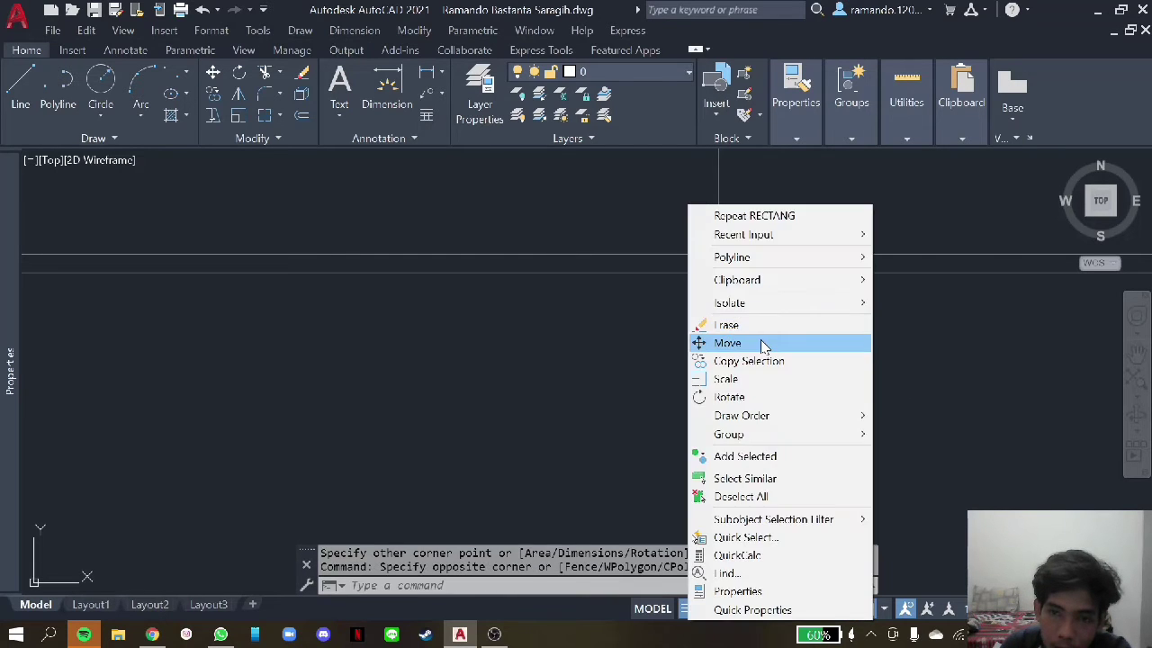
pyautogui.click(761, 342)
pyautogui.click(714, 365)
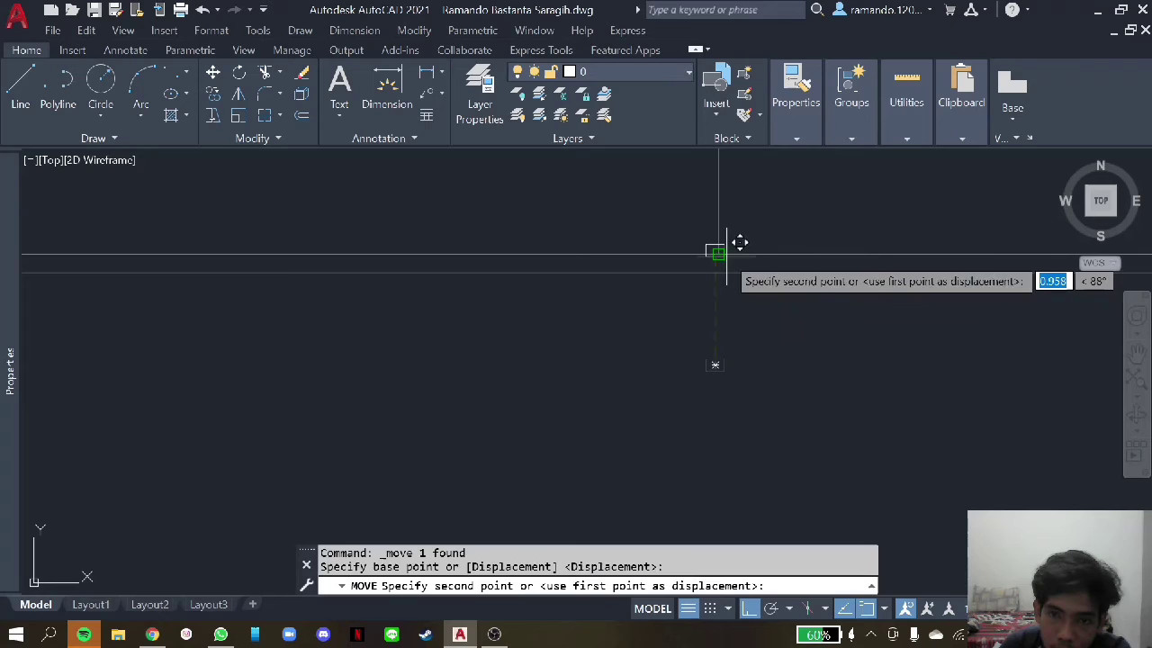
pyautogui.click(718, 253)
pyautogui.scroll(3, 711, 261)
pyautogui.scroll(2, 711, 270)
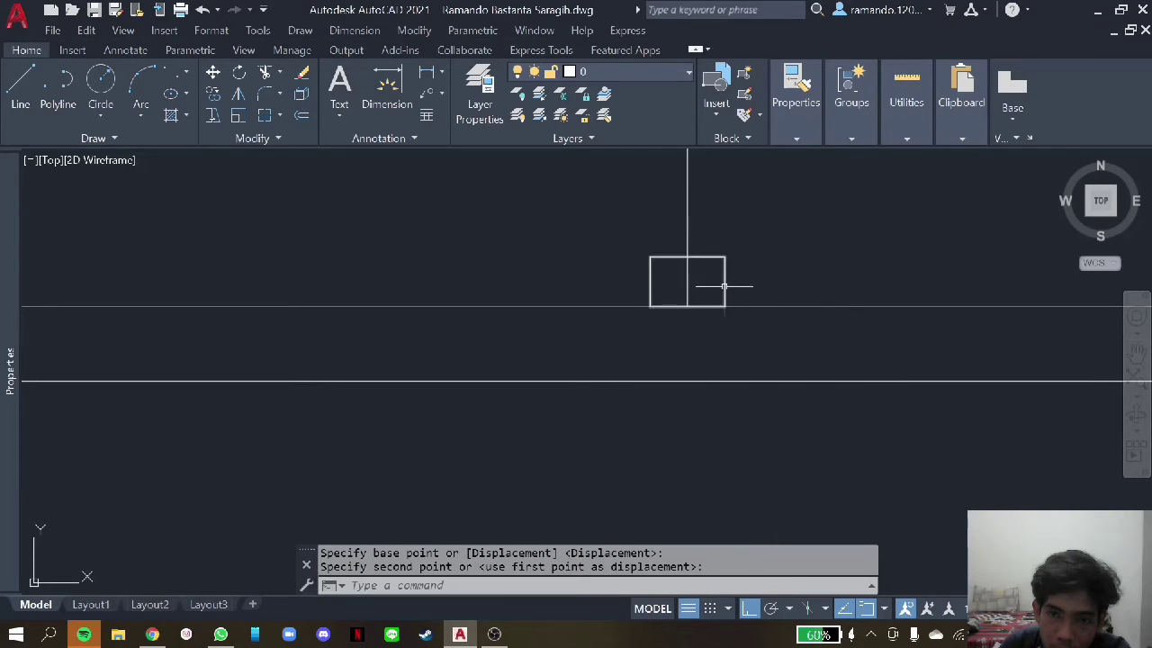
pyautogui.scroll(-2, 711, 270)
# - Copy the rectangle upward as a 15-item array at 0.15 spacing
pyautogui.click(709, 249)
pyautogui.scroll(-3, 745, 232)
pyautogui.scroll(3, 750, 214)
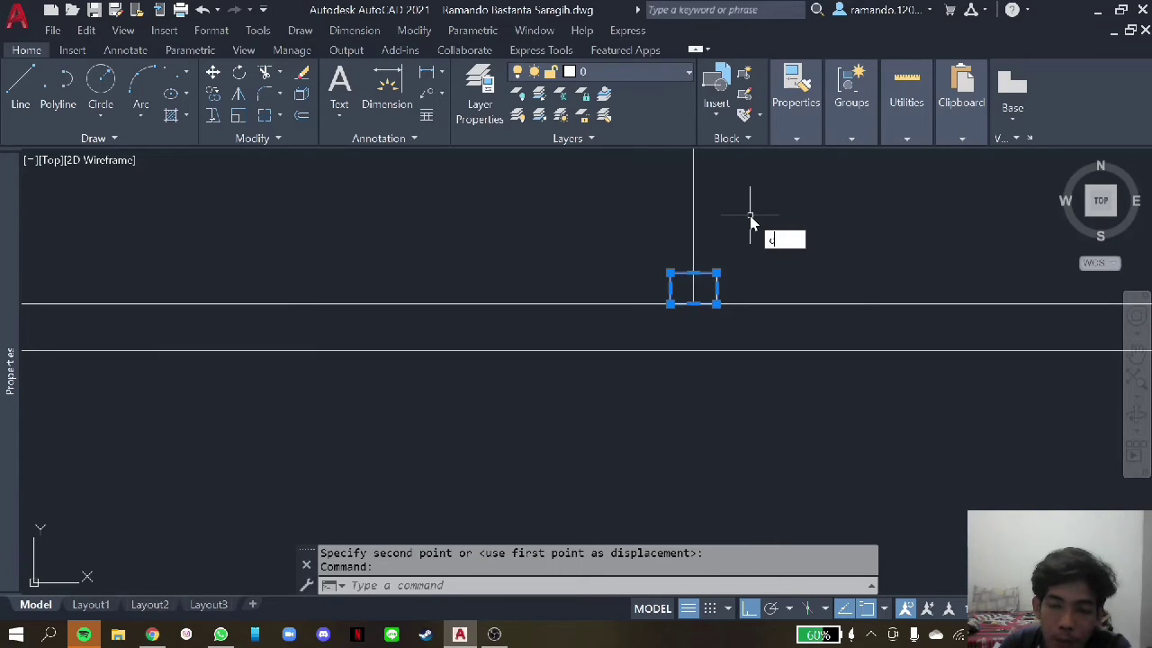
pyautogui.write('o')
pyautogui.press('Return')
pyautogui.click(694, 292)
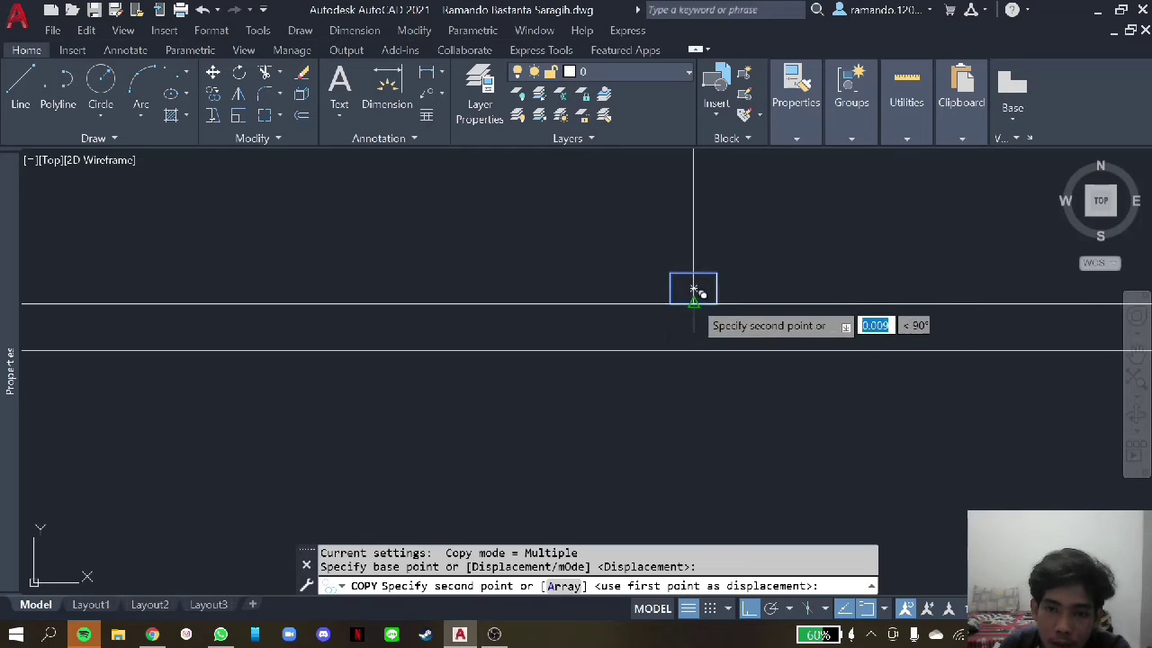
pyautogui.write('a')
pyautogui.press('Return')
pyautogui.write('15')
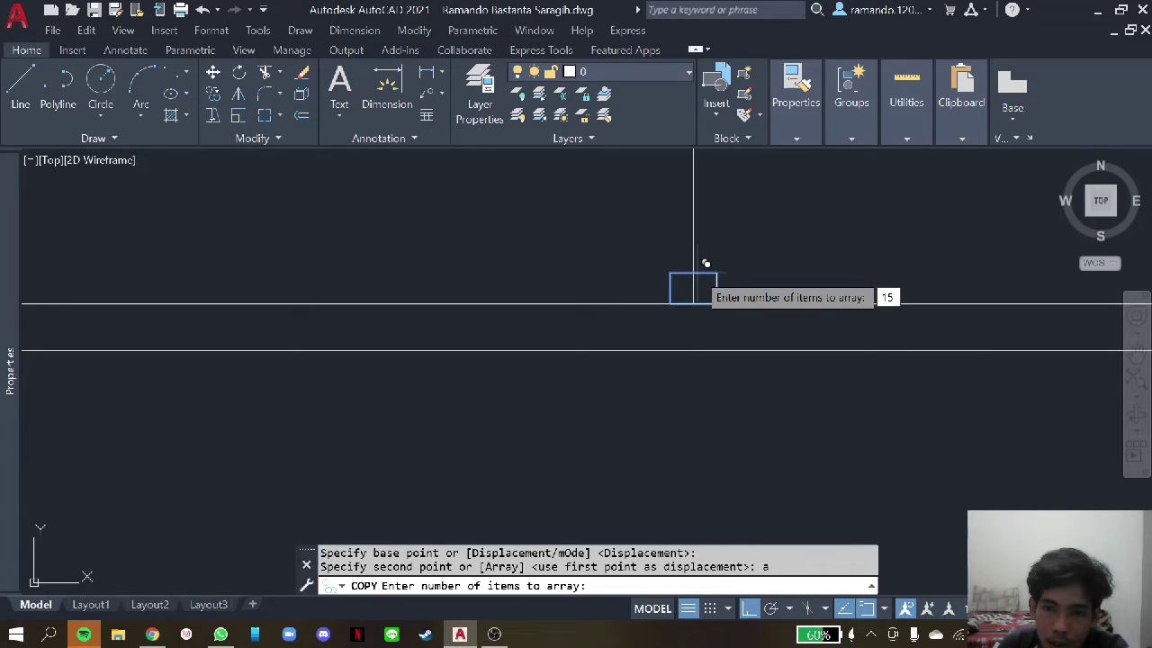
pyautogui.press('Return')
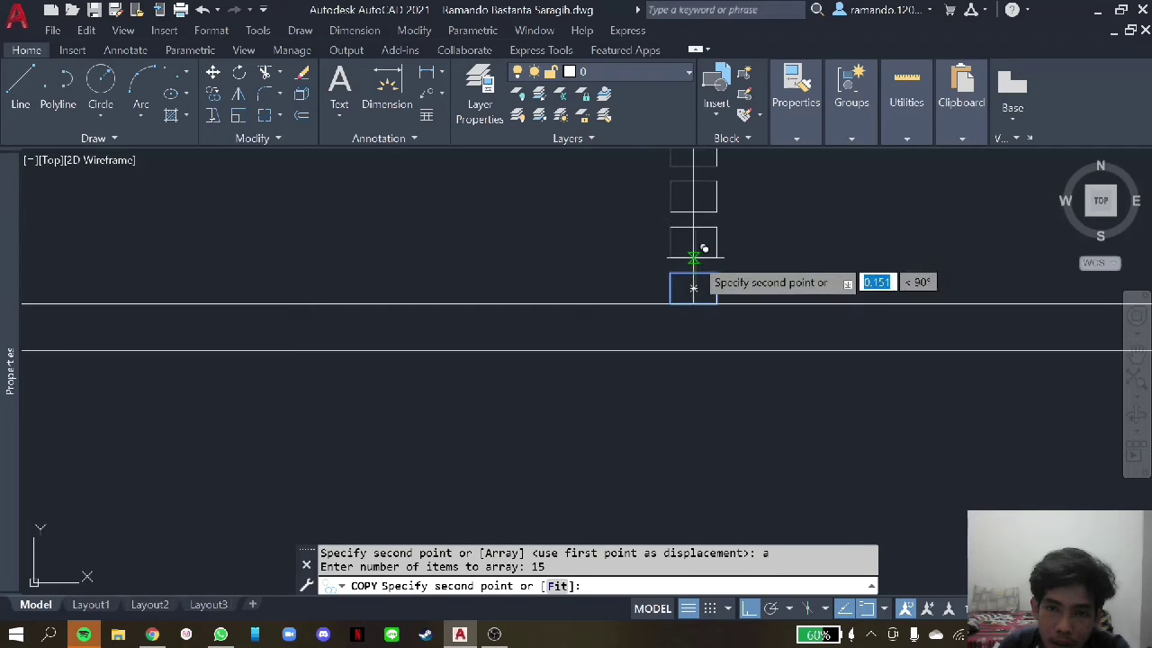
pyautogui.write('0.')
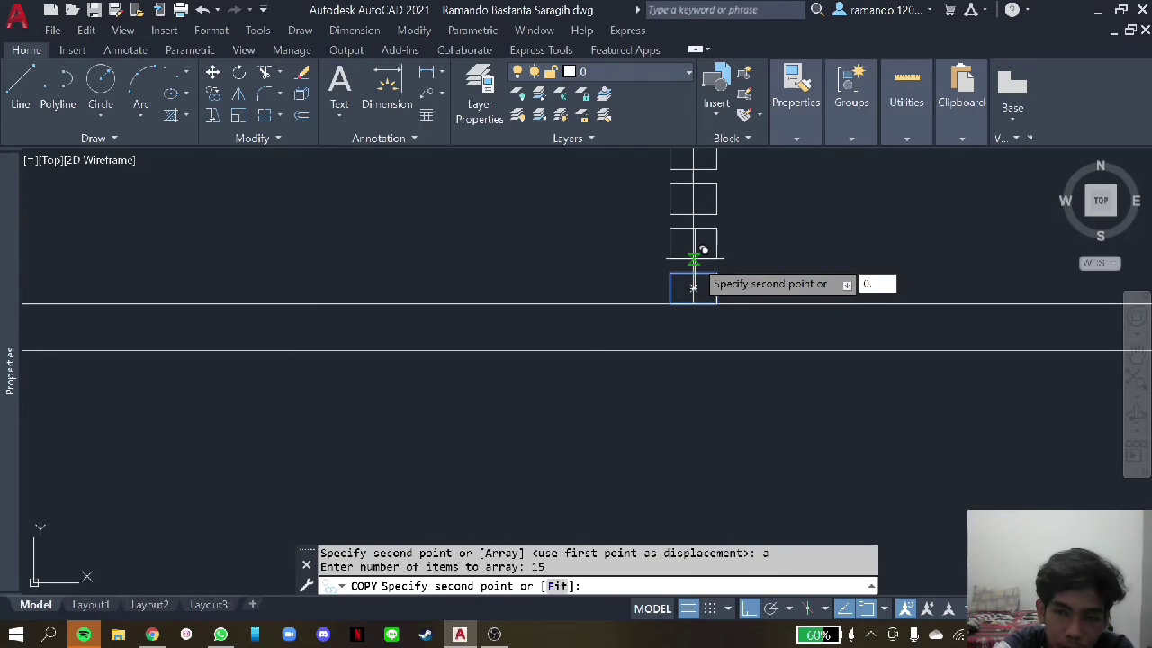
pyautogui.press('Return')
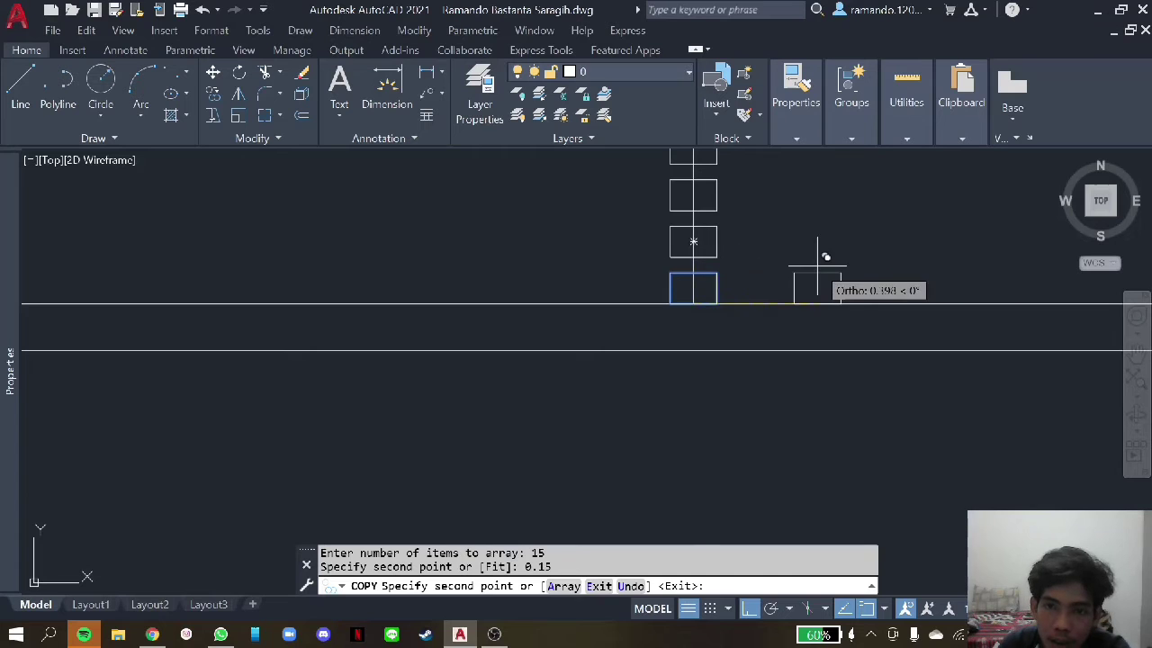
pyautogui.press('Escape')
pyautogui.scroll(-5, 866, 173)
pyautogui.moveTo(865, 172)
pyautogui.mouseDown(button='middle')
pyautogui.moveTo(718, 417)
pyautogui.moveTo(676, 385)
pyautogui.mouseUp(button='middle')
pyautogui.scroll(4, 637, 489)
pyautogui.scroll(3, 560, 419)
pyautogui.click(590, 431)
# - Erase the top three stacked squares on the third baffle
pyautogui.click(452, 298)
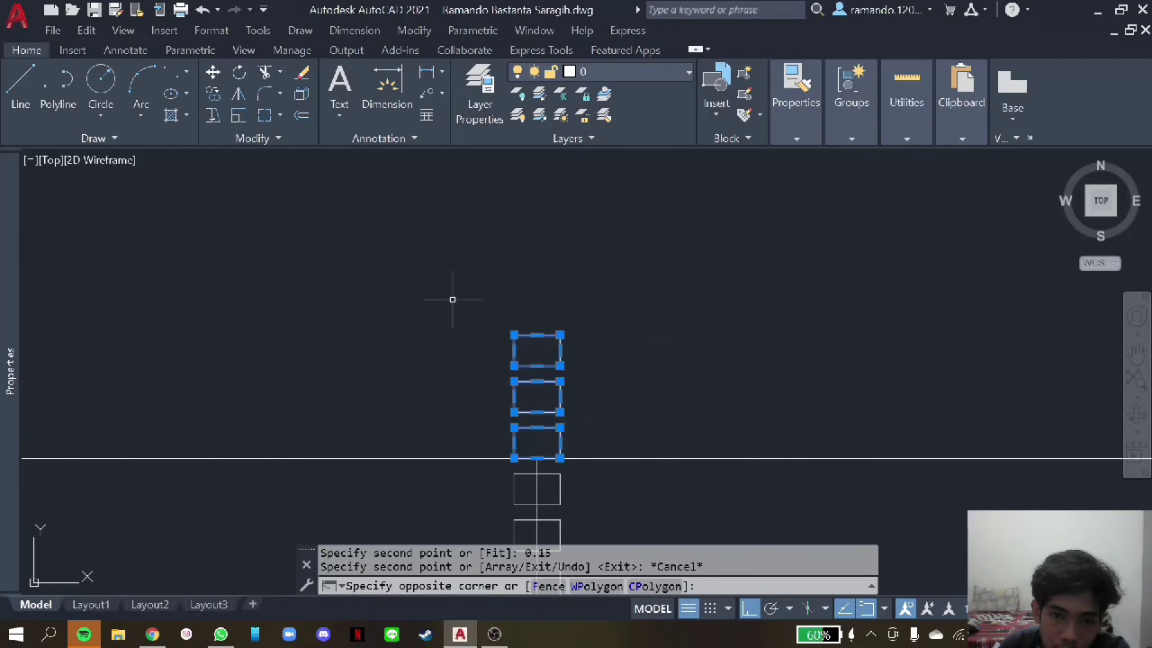
pyautogui.rightClick(475, 250)
pyautogui.click(557, 347)
pyautogui.scroll(-5, 557, 348)
pyautogui.scroll(5, 653, 321)
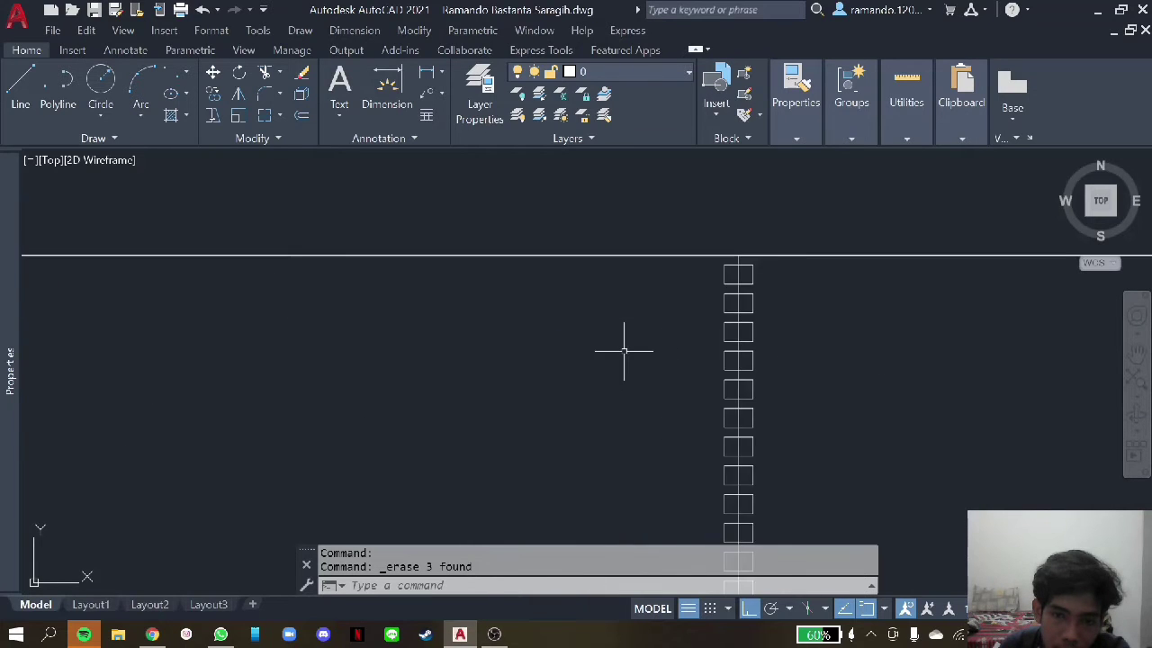
pyautogui.scroll(2, 625, 352)
# - Undo the erase and the 15-block COPY array, leaving one 0.15 × 0.1 square at the baffle foot
pyautogui.click(807, 201)
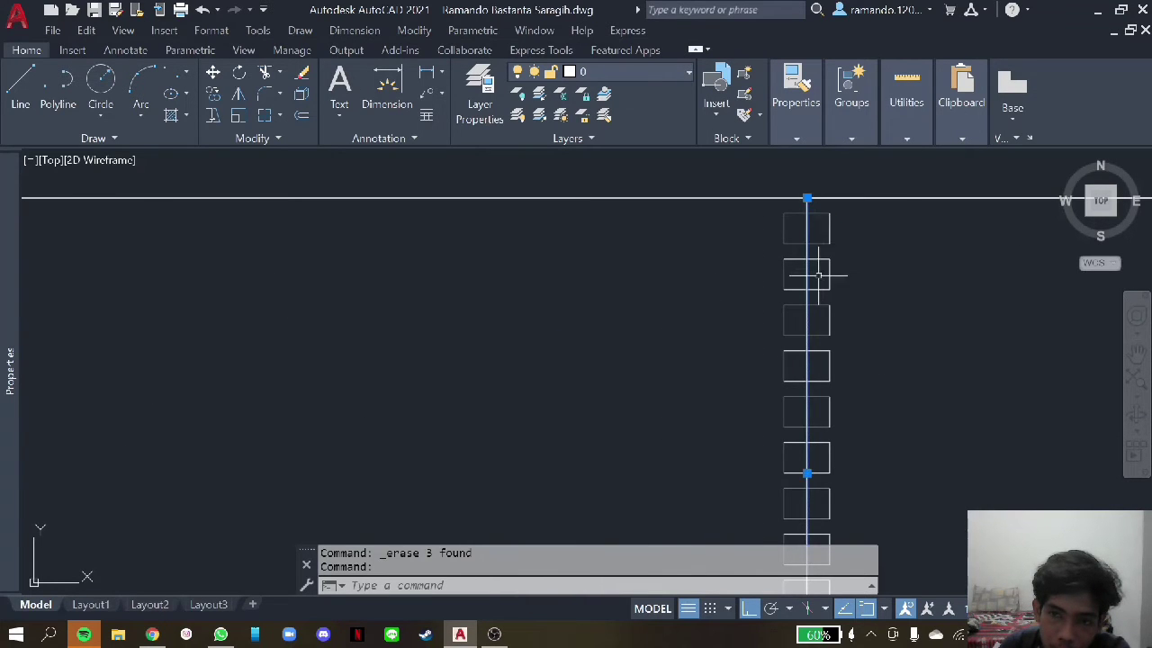
pyautogui.rightClick(805, 206)
pyautogui.moveTo(846, 284)
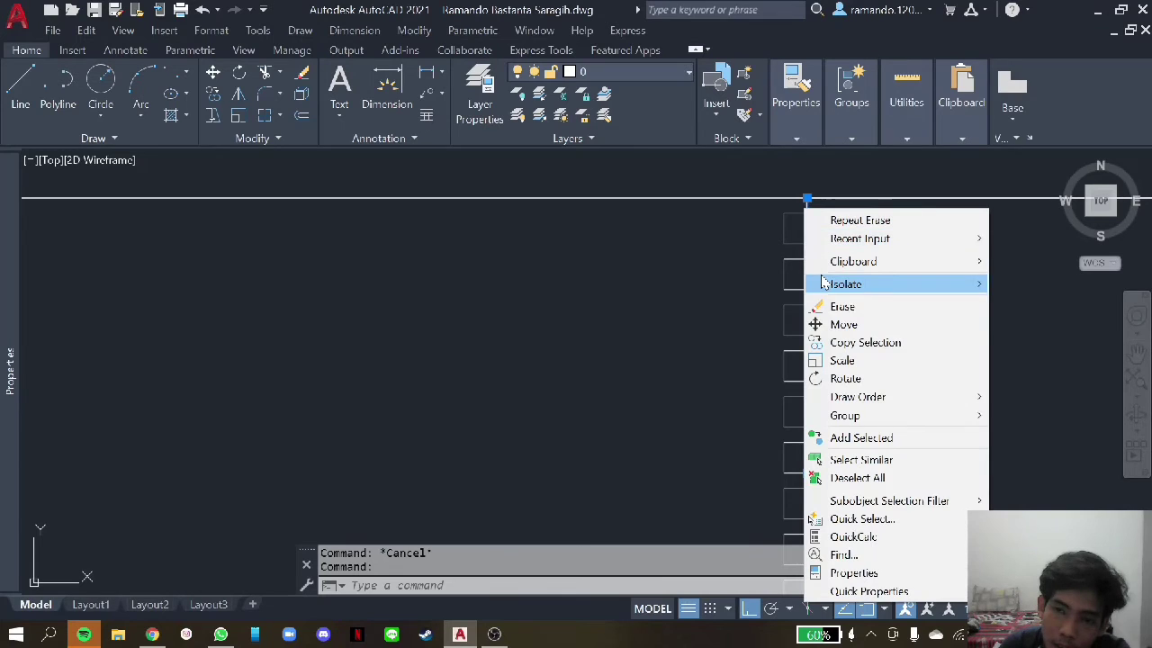
pyautogui.click(765, 255)
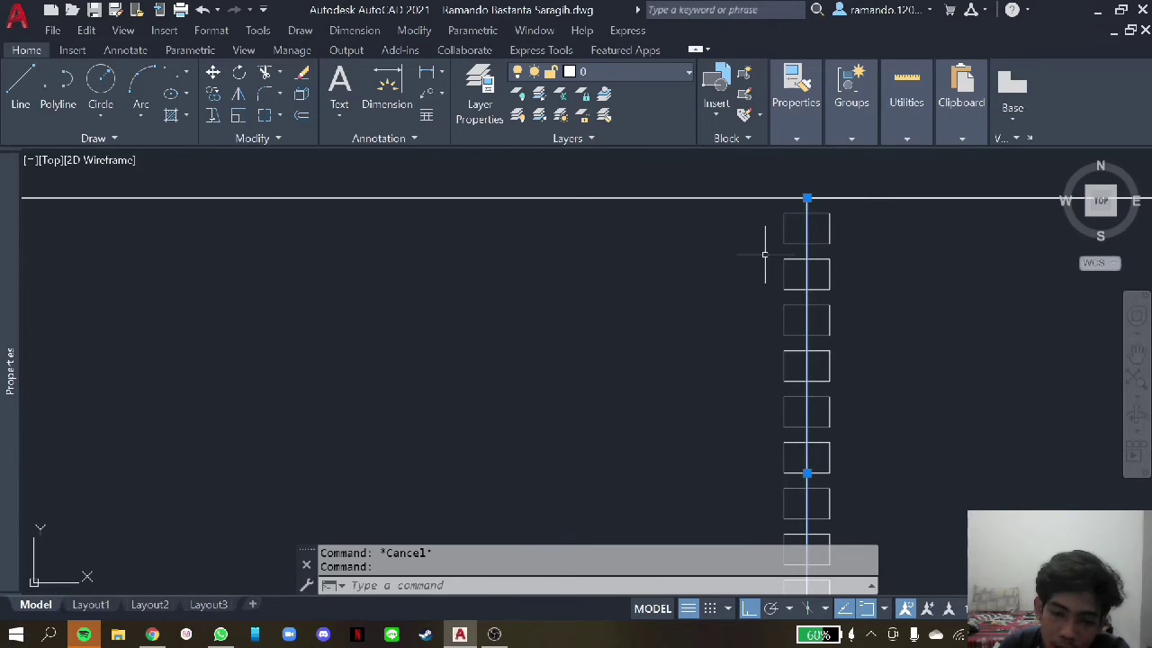
pyautogui.write('u')
pyautogui.press('Return')
pyautogui.write('u')
pyautogui.press('Return')
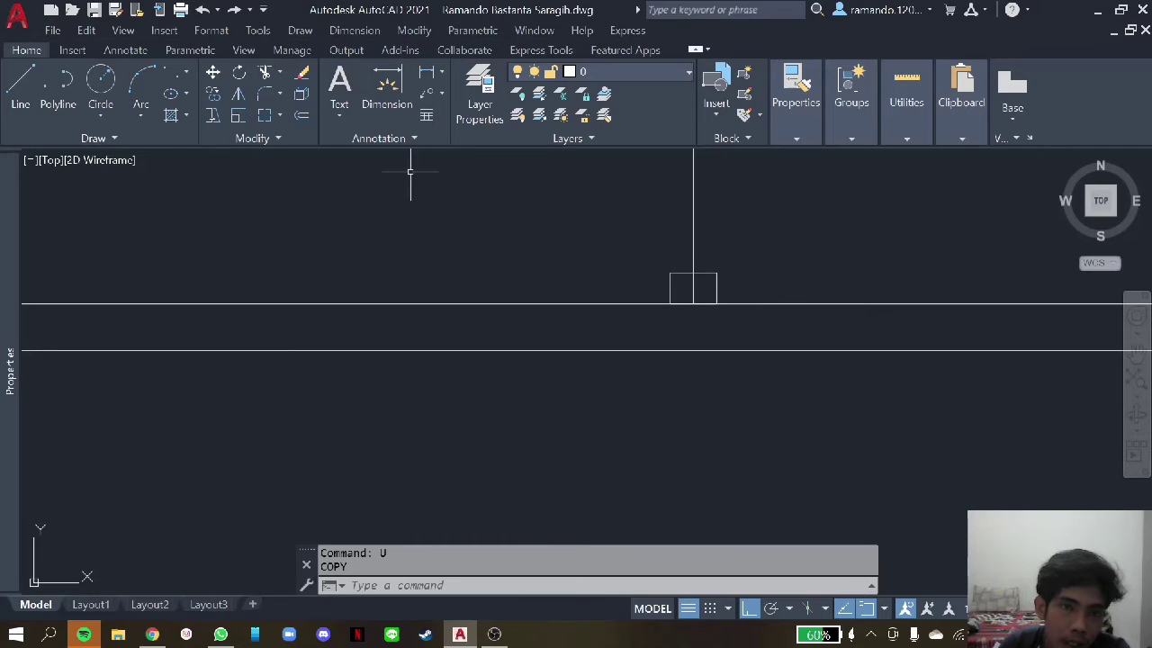
pyautogui.scroll(-5, 234, 363)
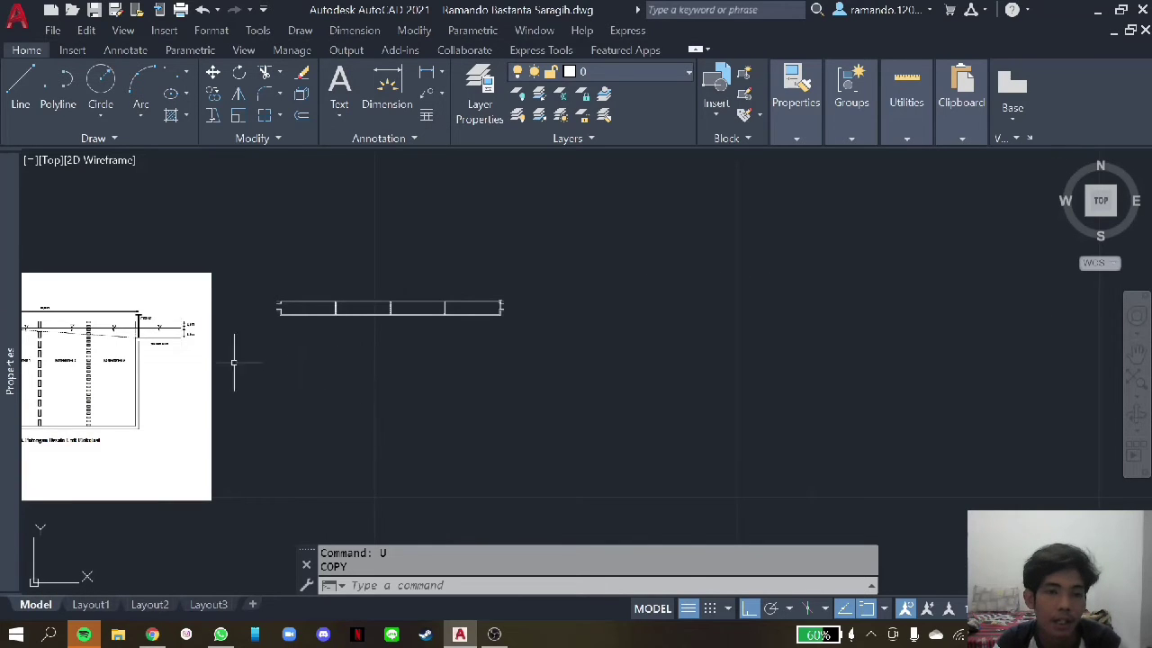
pyautogui.scroll(4, 445, 272)
pyautogui.scroll(2, 404, 325)
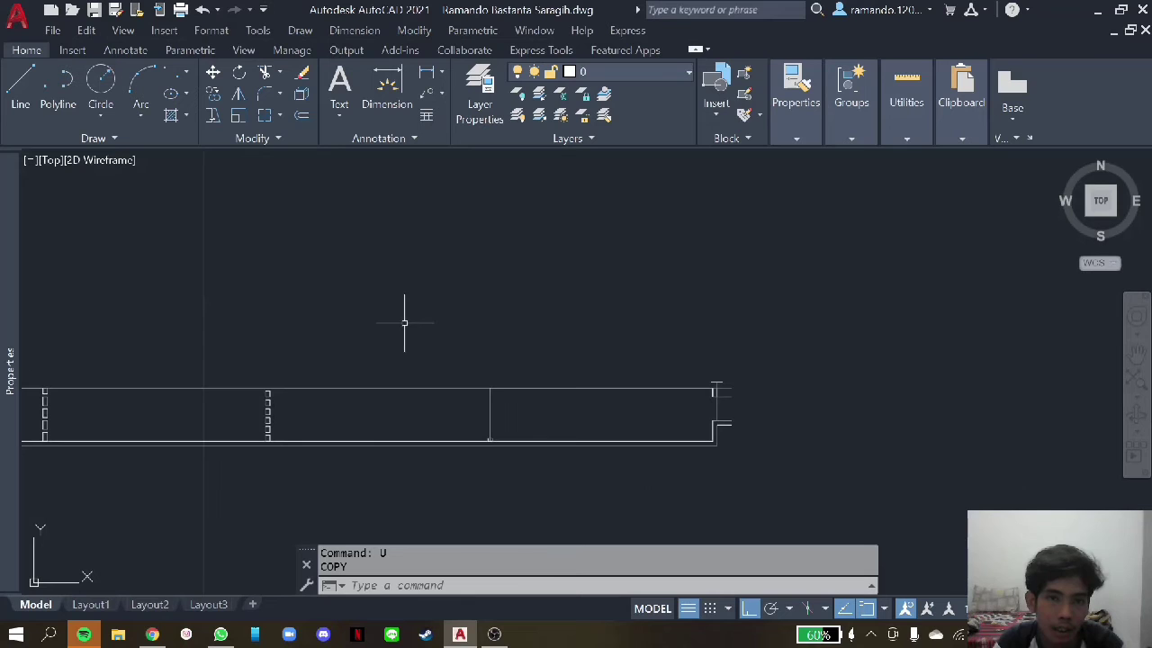
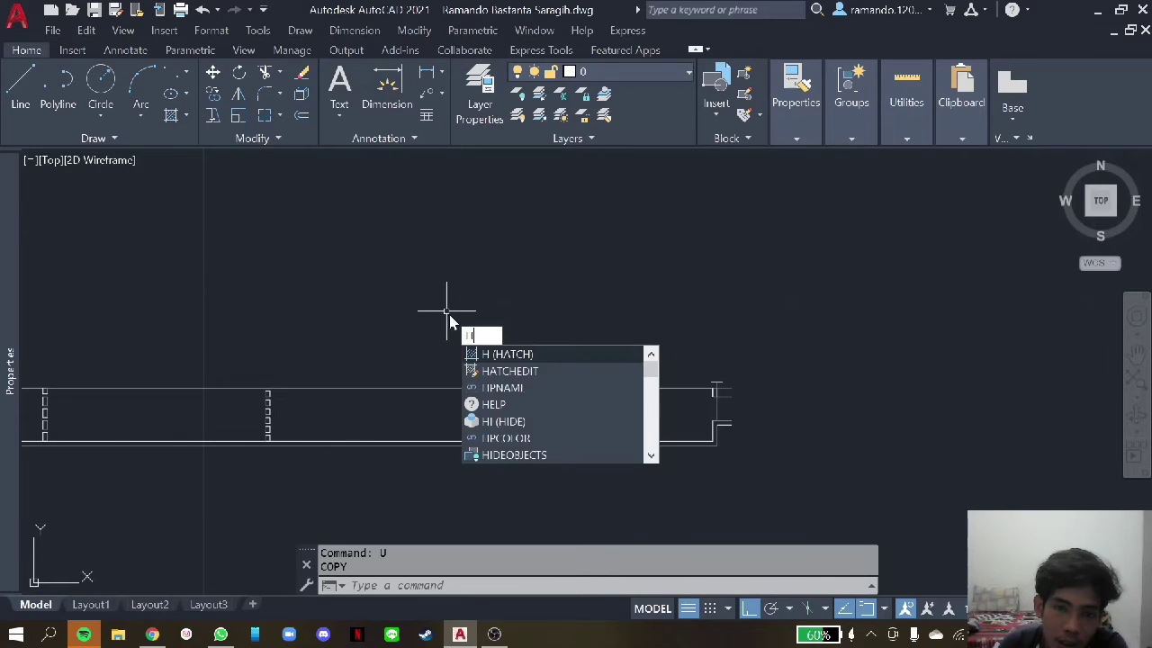
# - Hatch the small box at the baffle foot with a solid fill in grey 147,149,152
pyautogui.click(493, 356)
pyautogui.write('h')
pyautogui.press('Return')
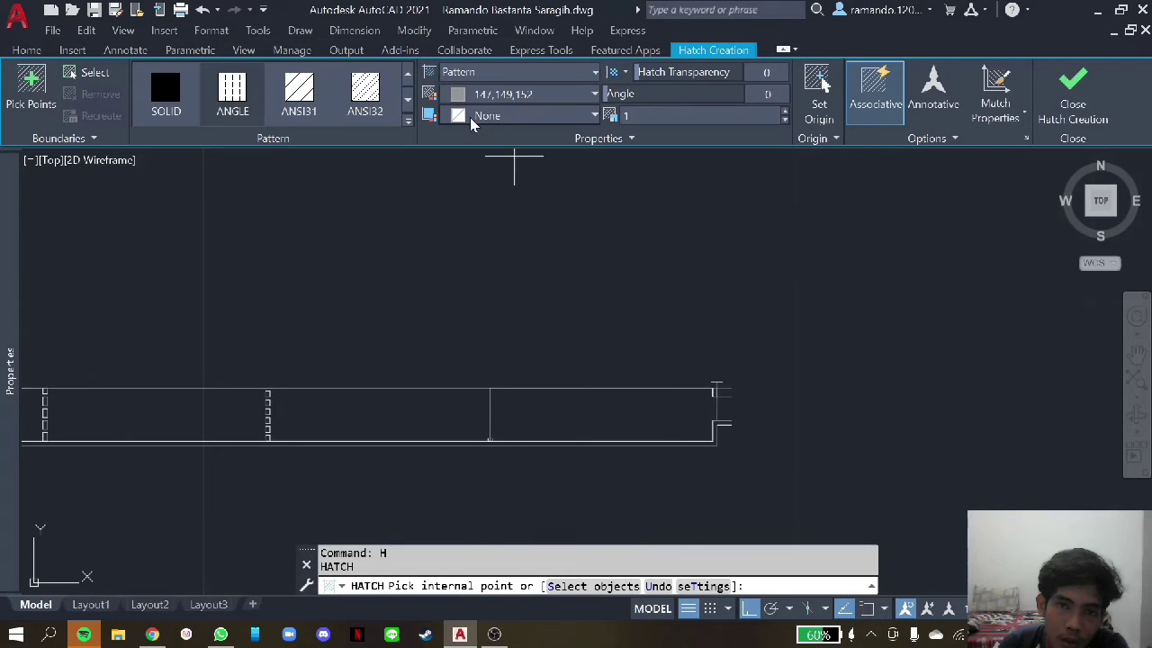
pyautogui.click(592, 95)
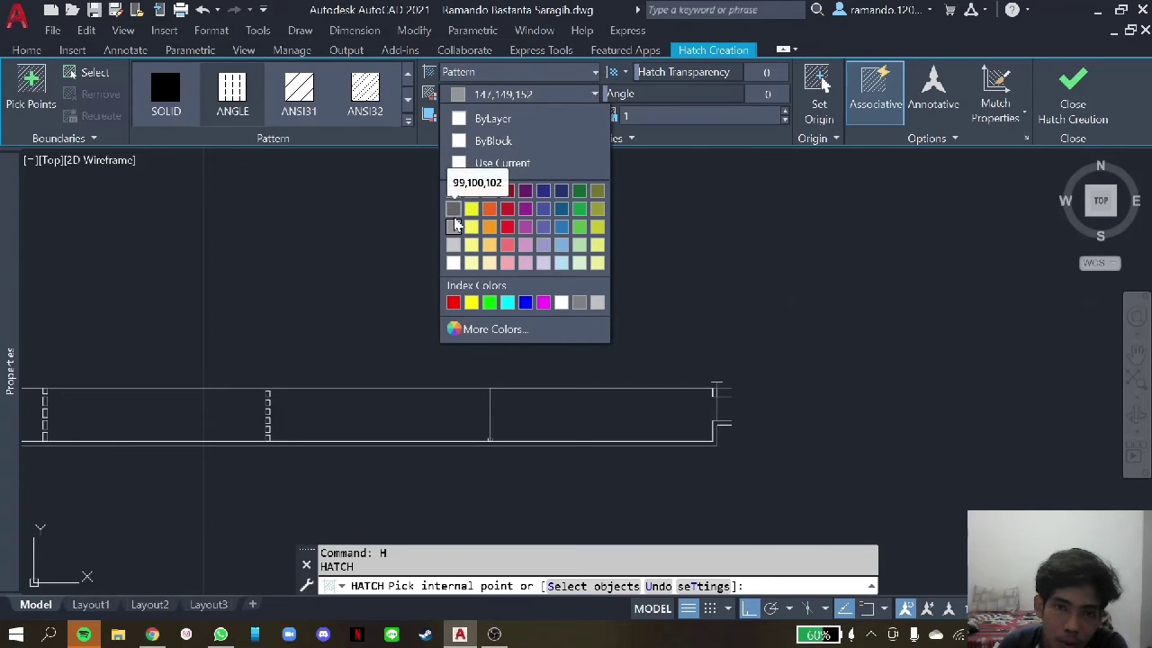
pyautogui.click(455, 225)
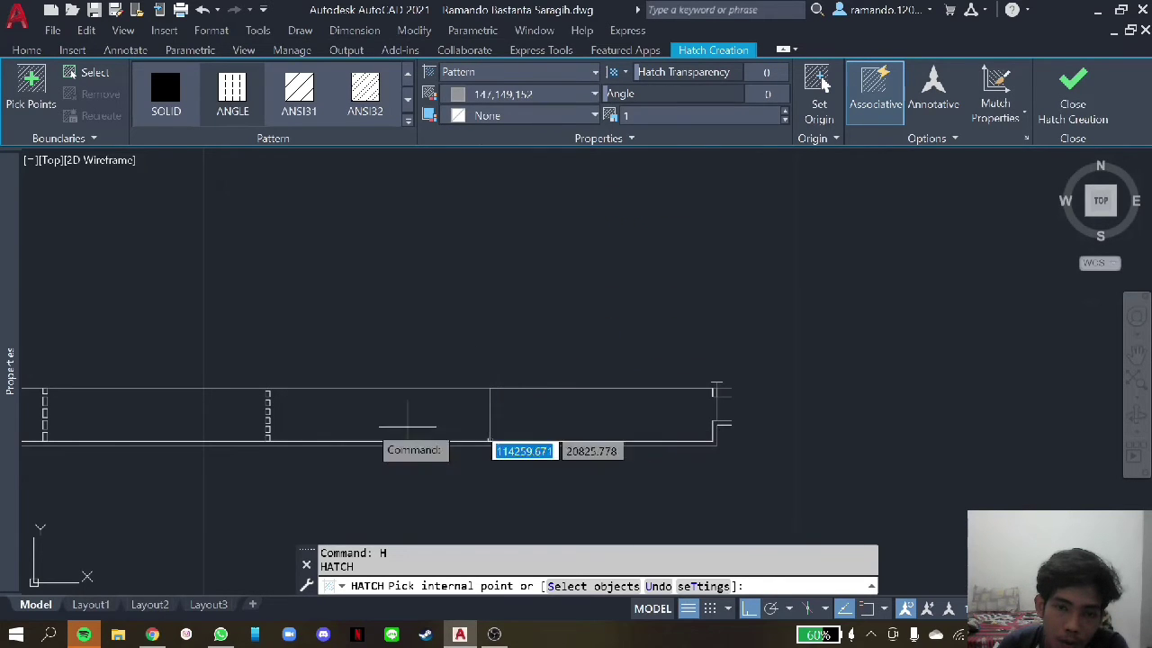
pyautogui.scroll(2, 535, 452)
pyautogui.scroll(2, 462, 431)
pyautogui.scroll(2, 315, 389)
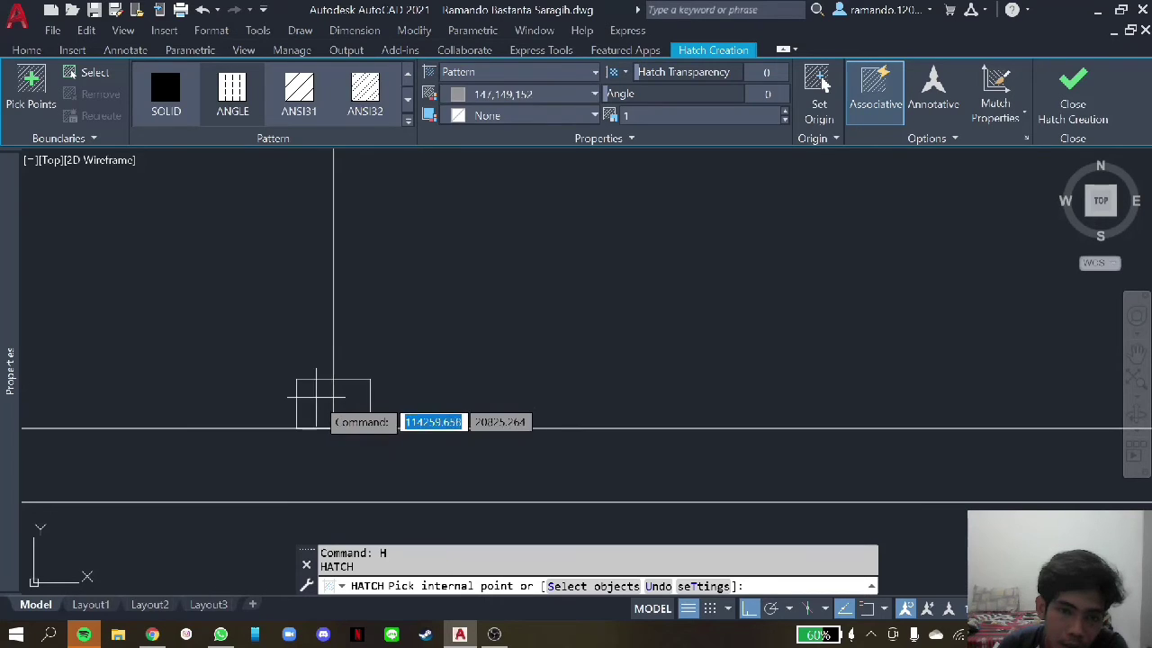
pyautogui.click(326, 390)
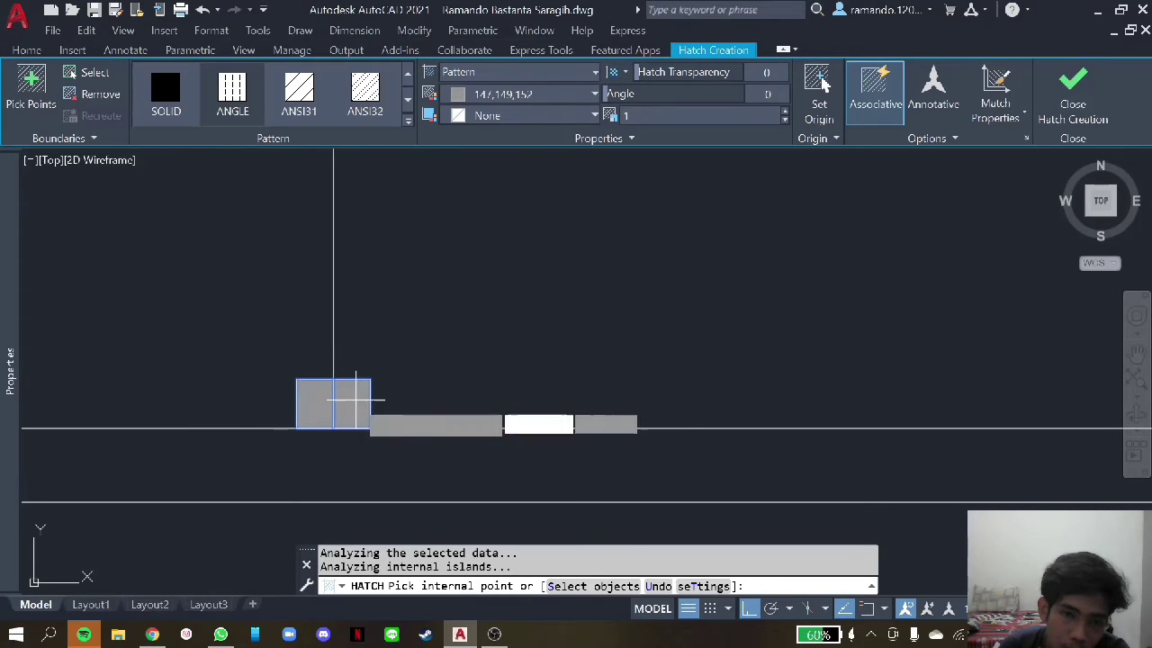
pyautogui.press('Escape')
# - Select the grey hatch and start copying it from its bottom midpoint, then cancel
pyautogui.click(371, 388)
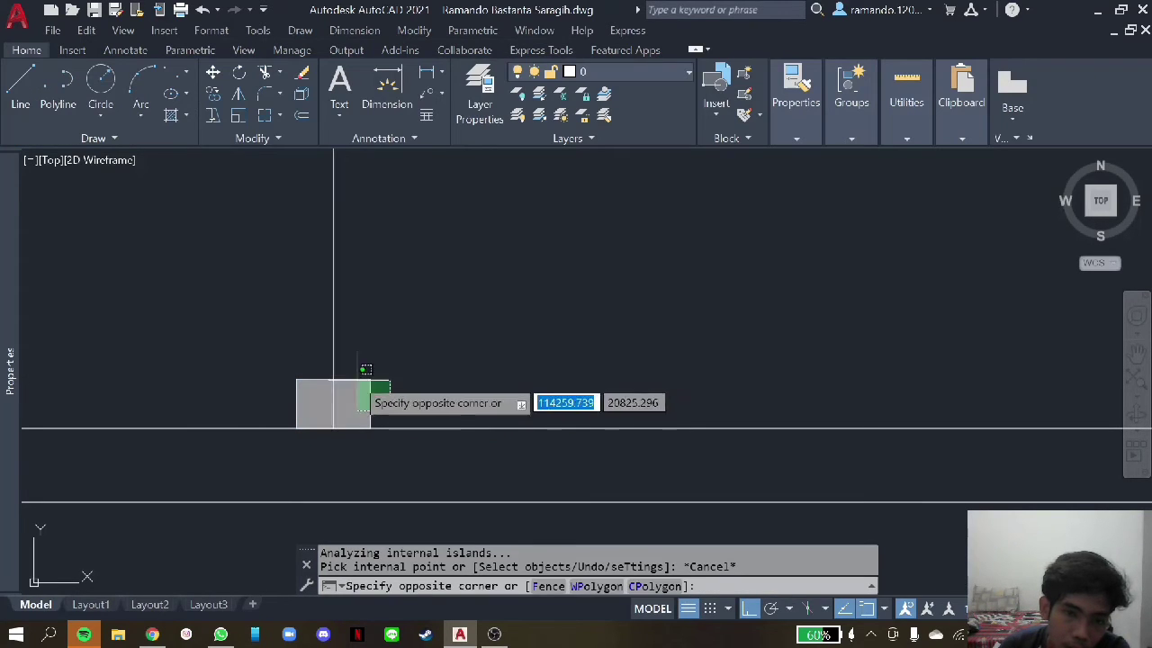
pyautogui.click(357, 402)
pyautogui.scroll(4, 317, 378)
pyautogui.scroll(4, 322, 378)
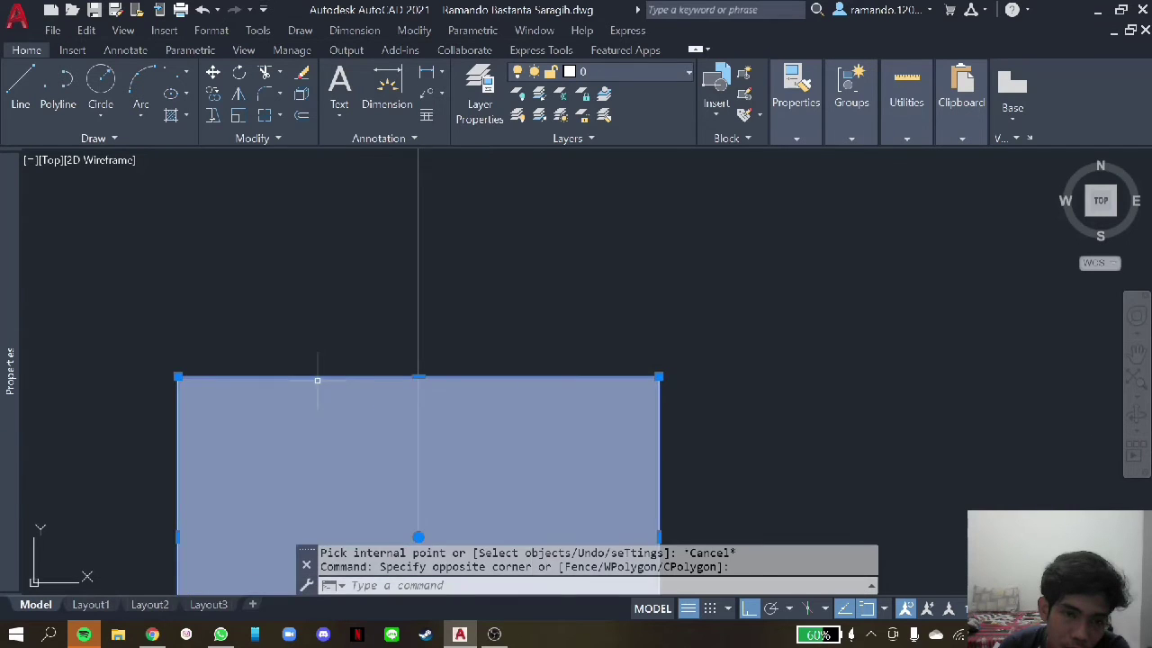
pyautogui.scroll(-6, 355, 353)
pyautogui.write('c')
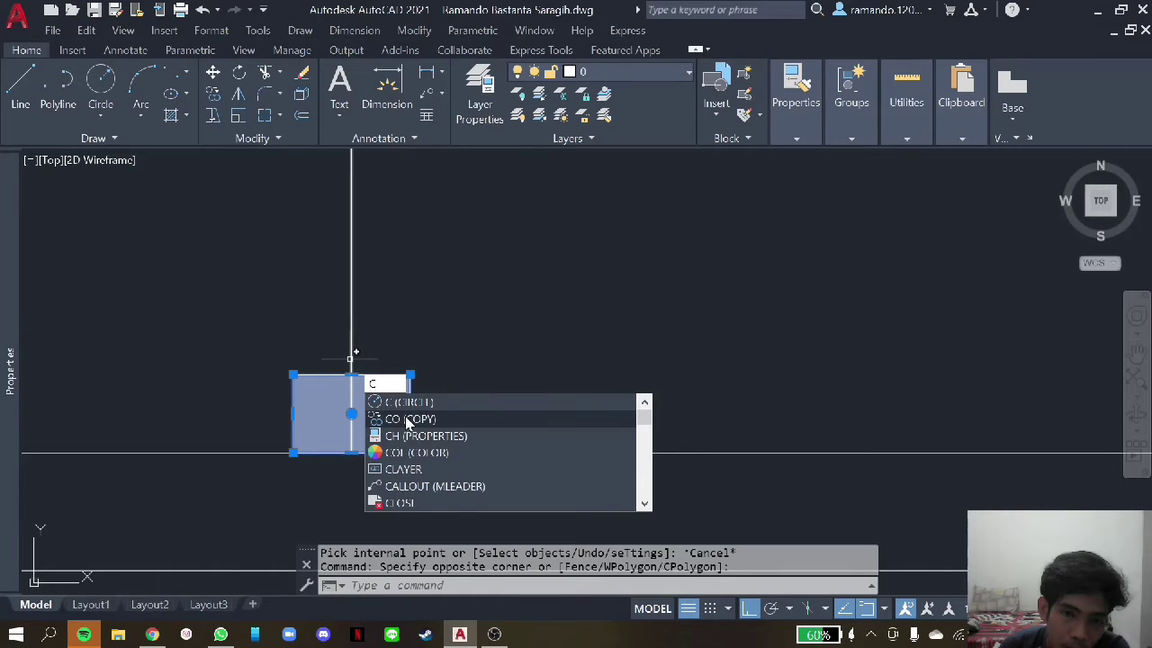
pyautogui.click(382, 417)
pyautogui.click(351, 452)
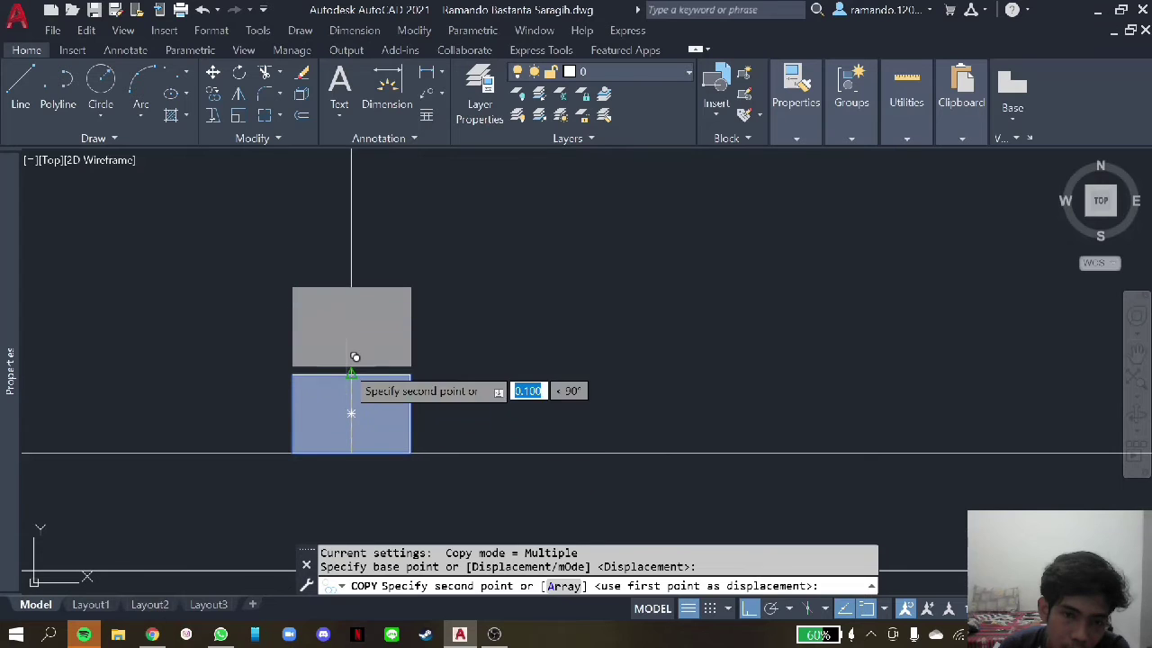
pyautogui.press('Escape')
# - Copy the hatched box upward as an array of 15 items spaced 0.15 apart
pyautogui.click(698, 454)
pyautogui.click(364, 331)
pyautogui.write('co')
pyautogui.press('Return')
pyautogui.click(351, 453)
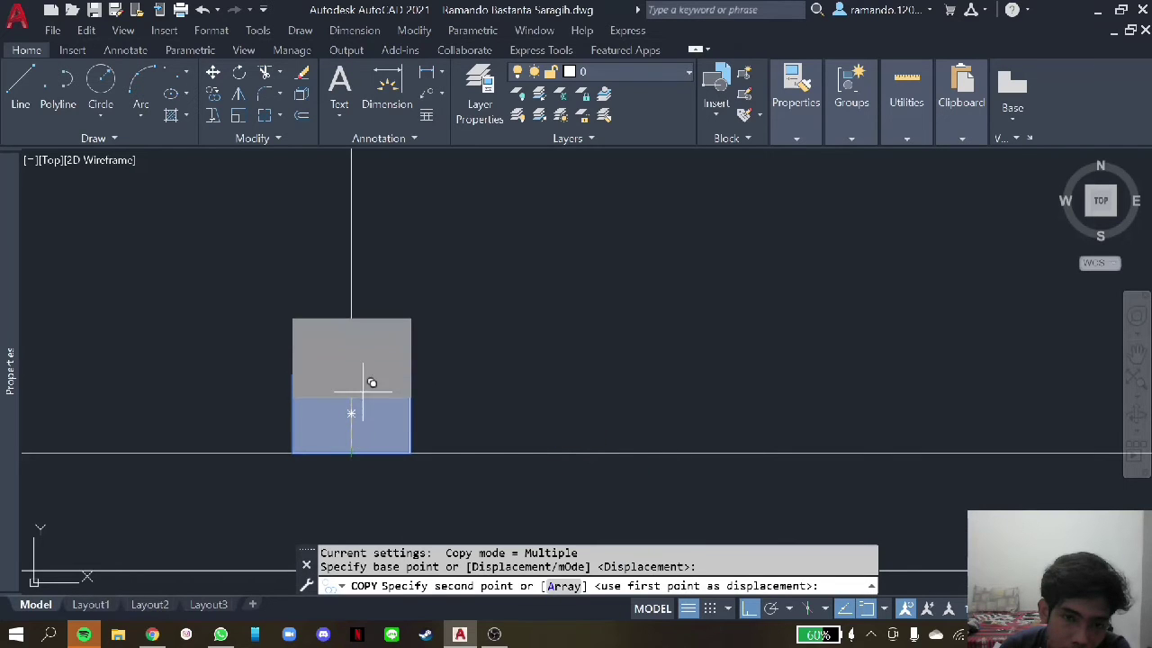
pyautogui.write('a')
pyautogui.press('Return')
pyautogui.write('15')
pyautogui.press('Return')
pyautogui.write('0.')
pyautogui.press('Return')
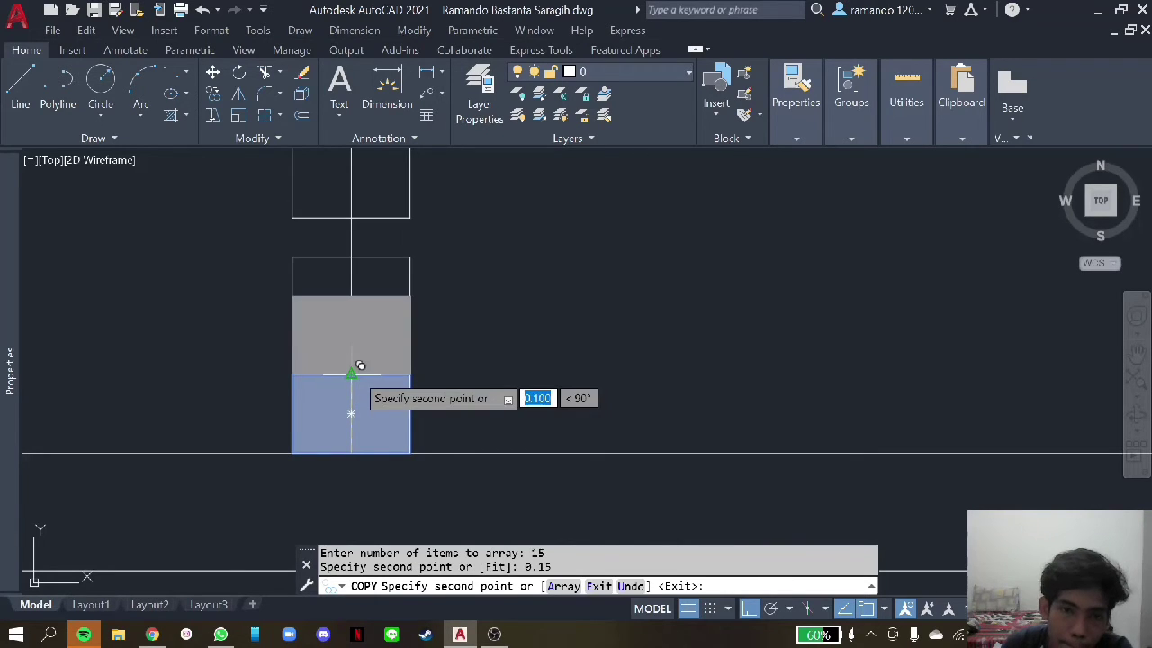
pyautogui.press('Escape')
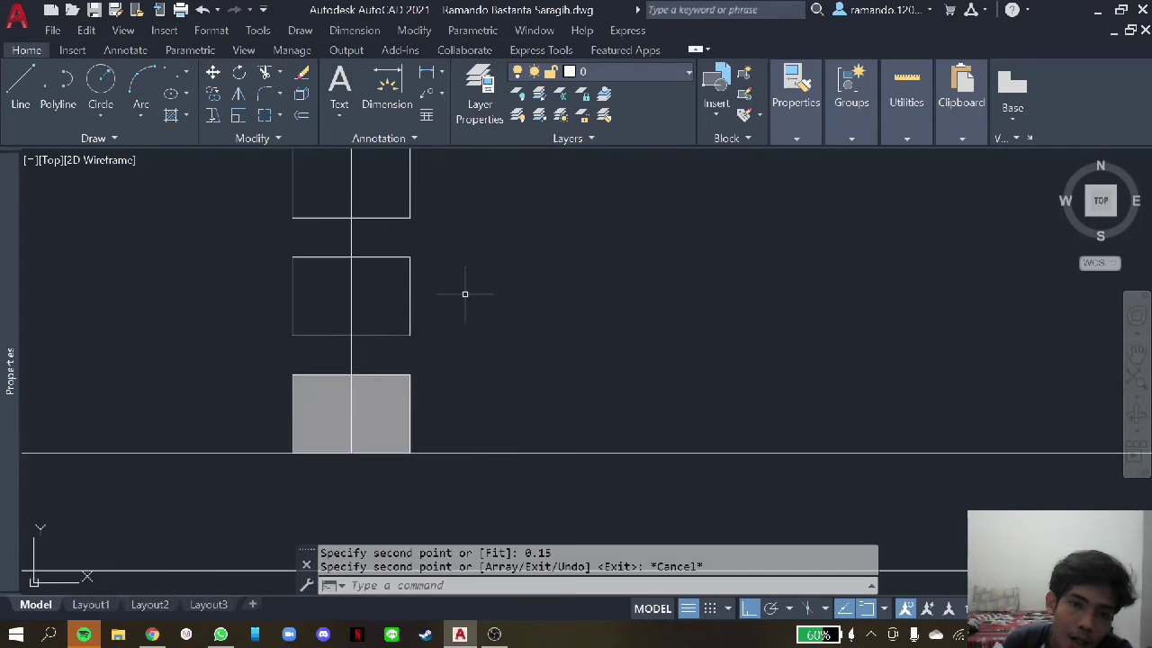
# - Erase the top three boxes of the copied column
pyautogui.scroll(-3, 459, 270)
pyautogui.scroll(-2, 450, 225)
pyautogui.scroll(4, 448, 231)
pyautogui.scroll(-2, 448, 232)
pyautogui.scroll(-2, 453, 237)
pyautogui.scroll(3, 457, 237)
pyautogui.scroll(2, 459, 189)
pyautogui.click(432, 387)
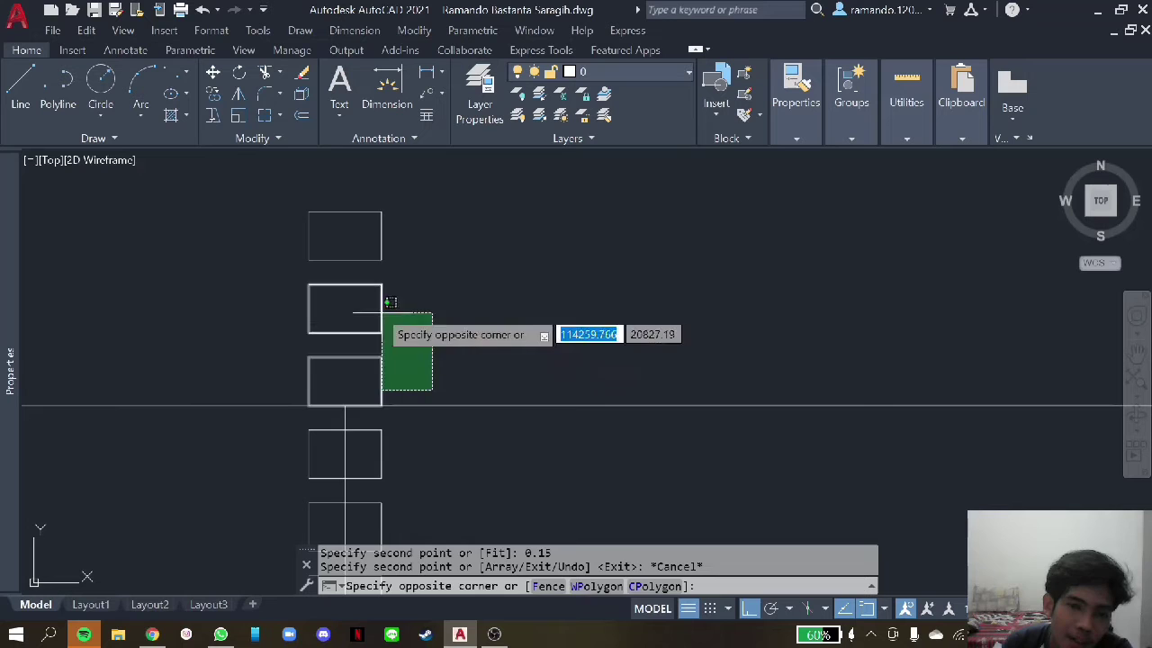
pyautogui.click(296, 192)
pyautogui.rightClick(294, 209)
pyautogui.click(390, 309)
# - Erase one more box from the baffle column
pyautogui.scroll(-4, 529, 277)
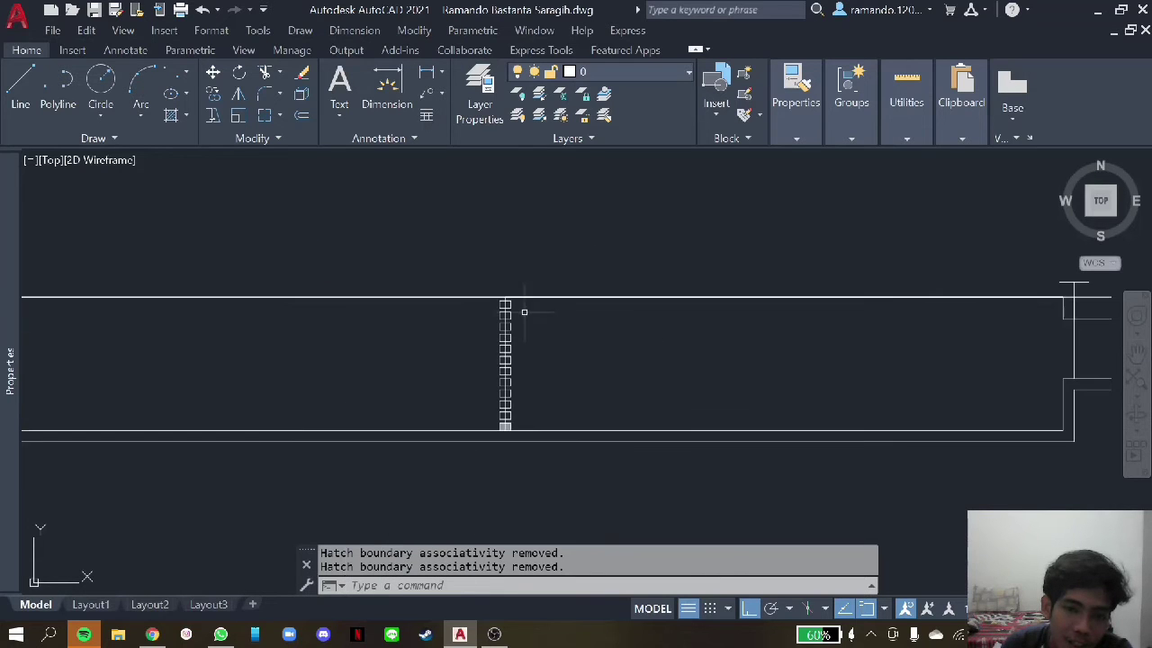
pyautogui.scroll(2, 517, 360)
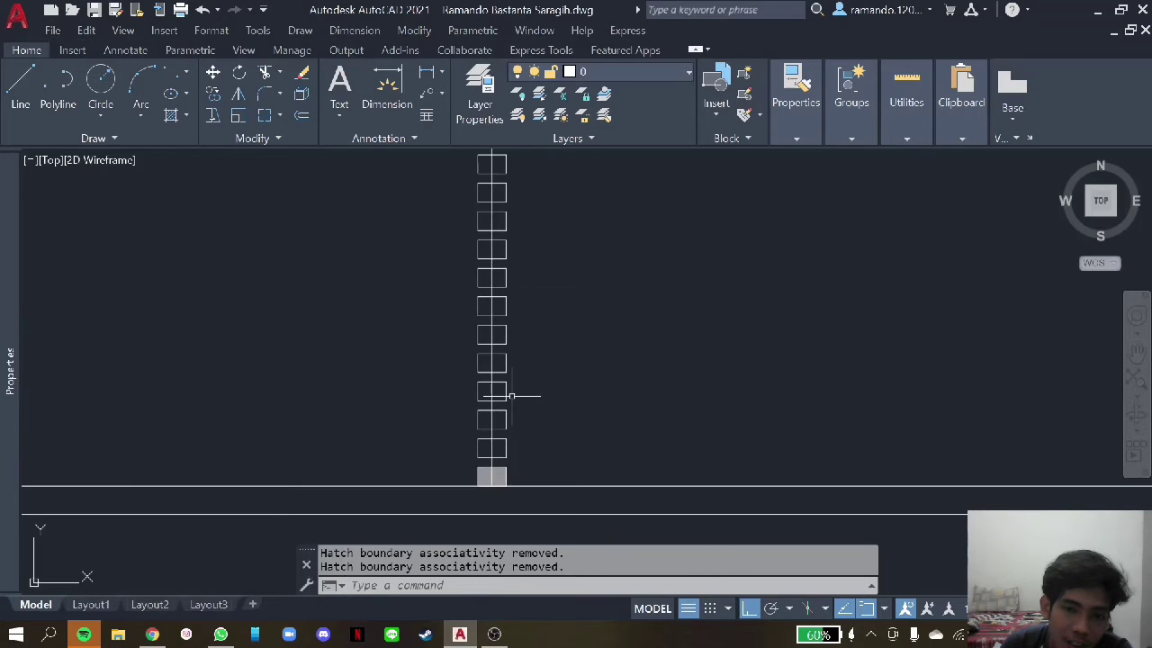
pyautogui.rightClick(492, 350)
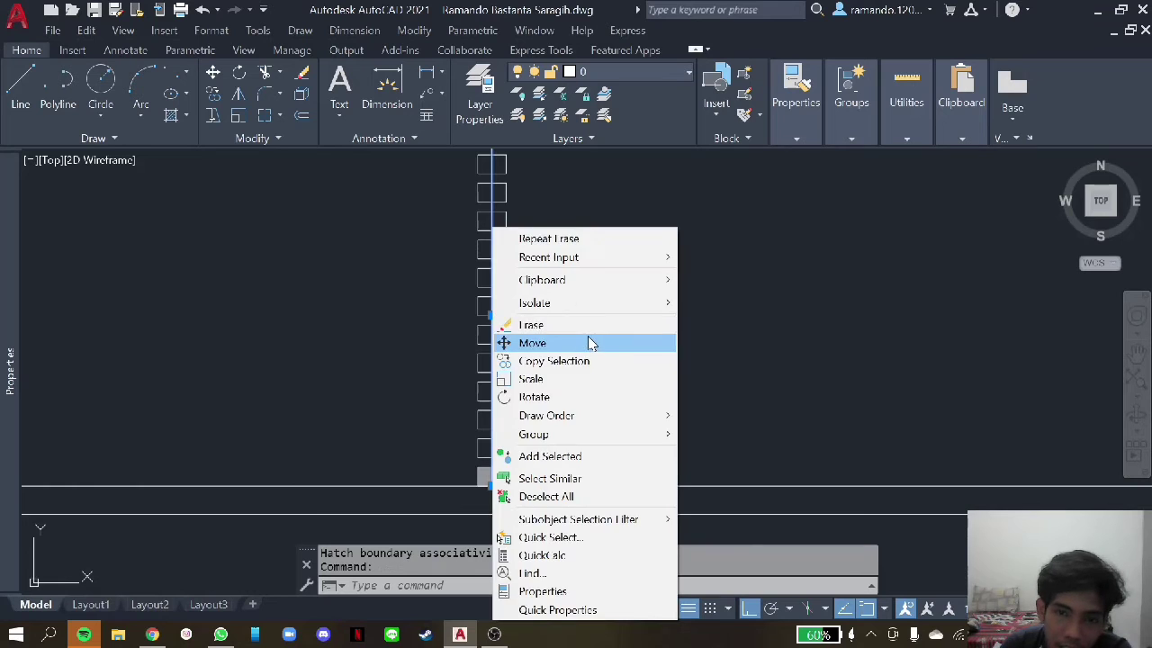
pyautogui.click(585, 323)
pyautogui.scroll(2, 496, 465)
# - Copy the bottom hatch as a 15-item array from its centre, placing a copy on a box above
pyautogui.click(543, 441)
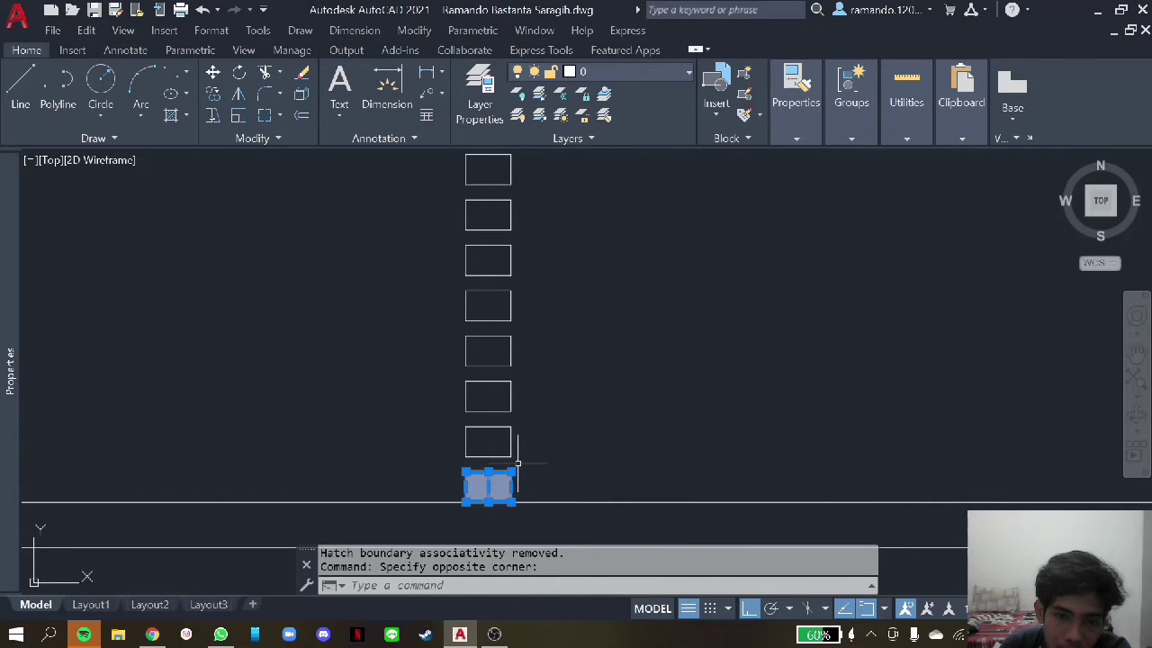
pyautogui.scroll(3, 520, 462)
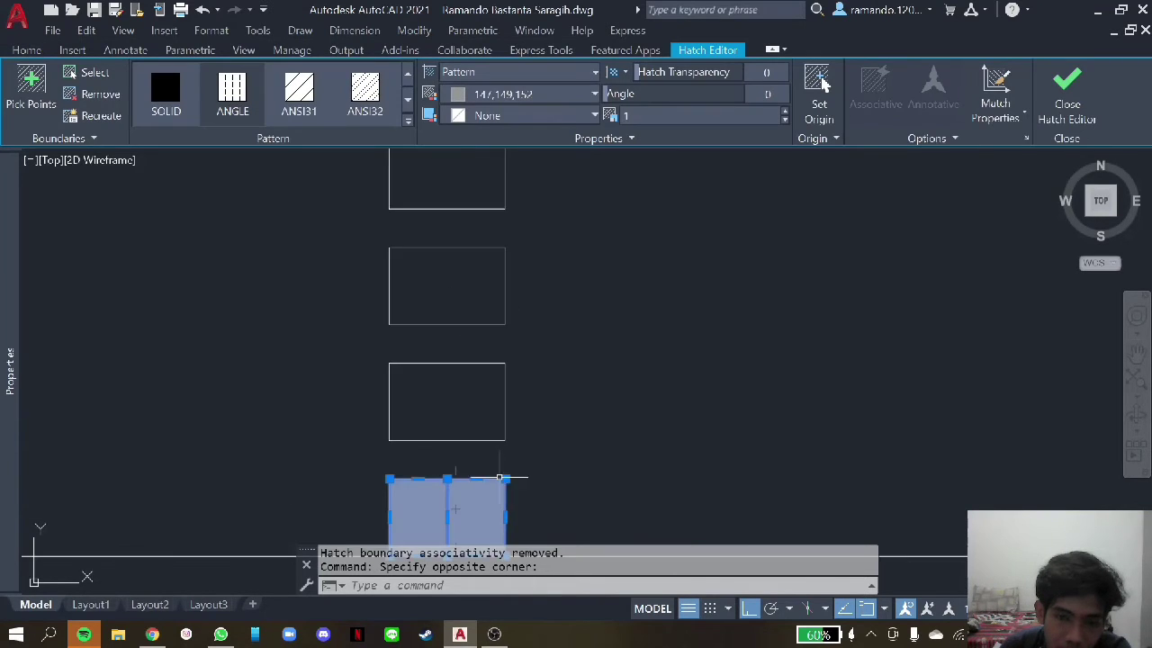
pyautogui.press('Down')
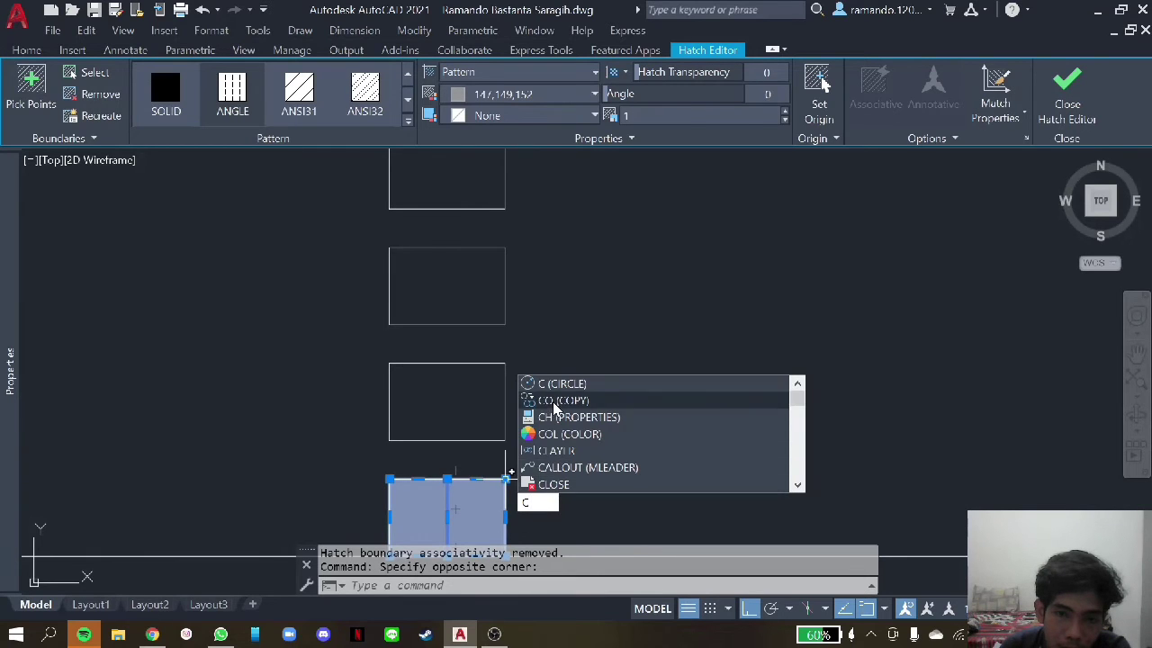
pyautogui.press('Return')
pyautogui.scroll(-3, 545, 497)
pyautogui.scroll(2, 500, 468)
pyautogui.scroll(2, 503, 464)
pyautogui.click(523, 416)
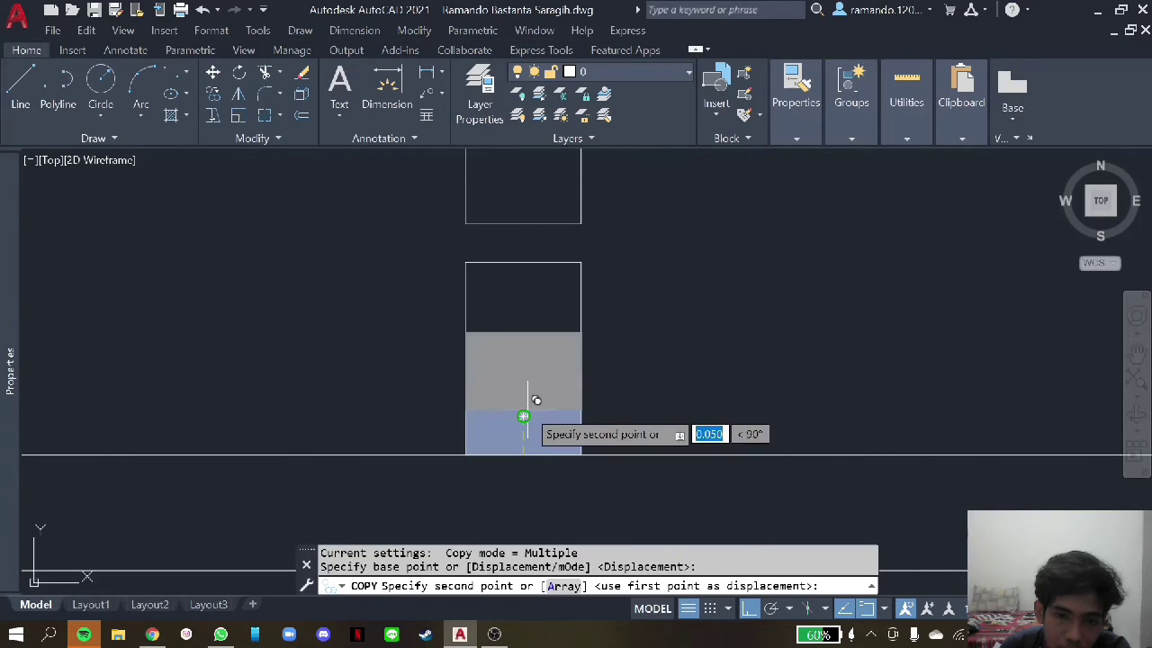
pyautogui.press('Return')
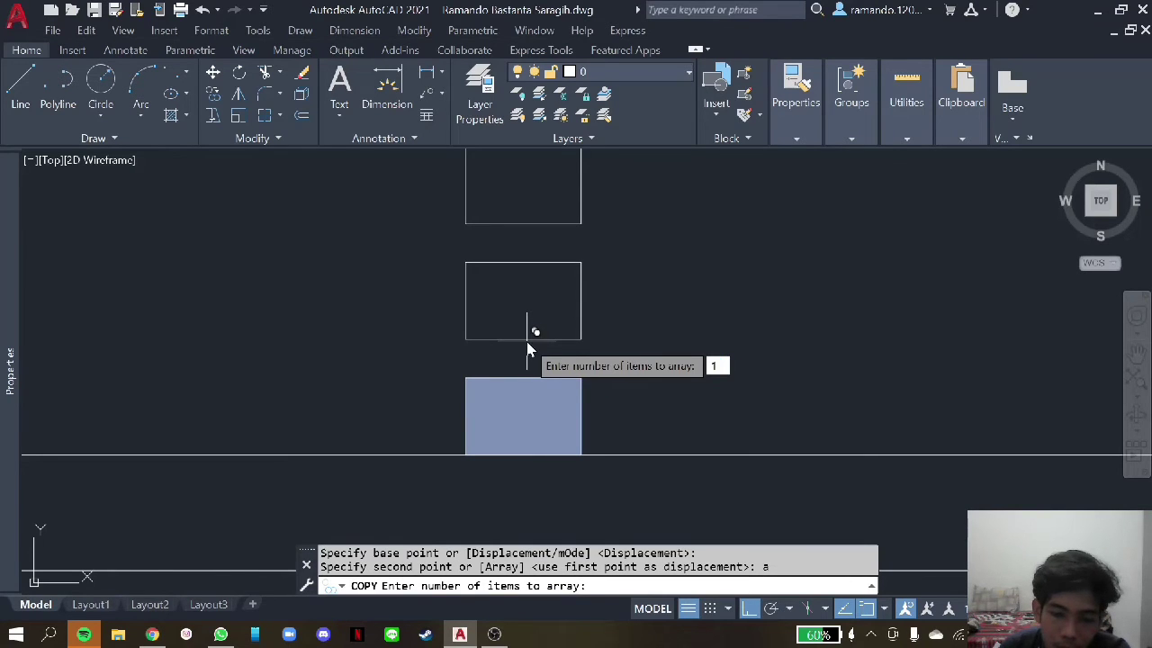
pyautogui.press('Return')
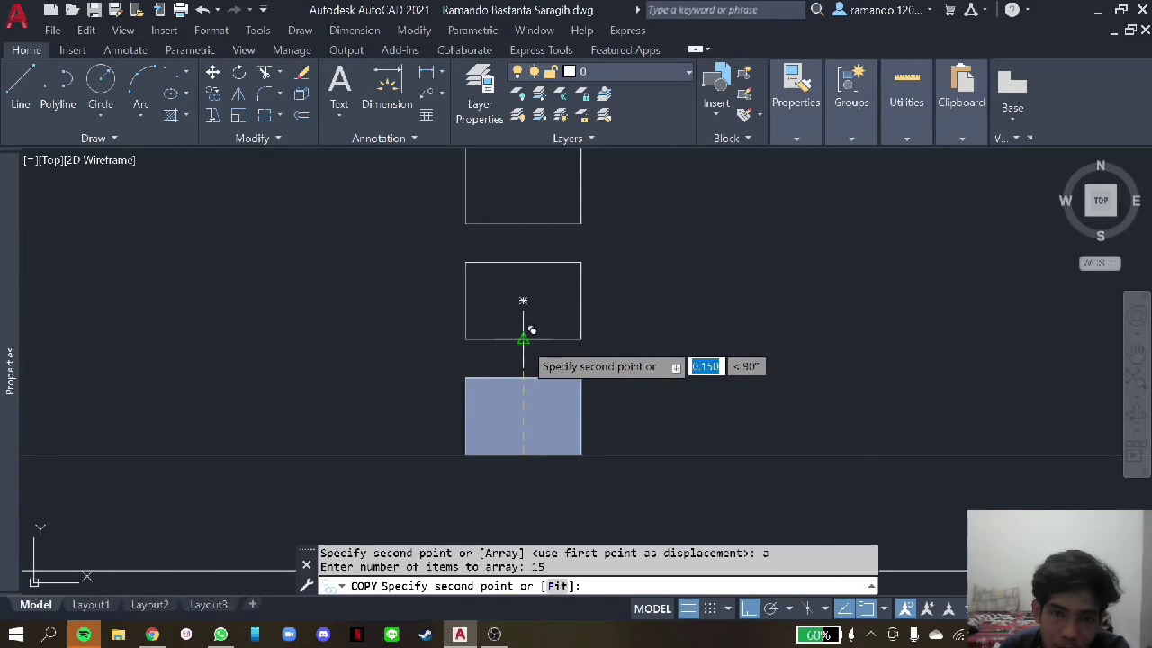
pyautogui.click(527, 331)
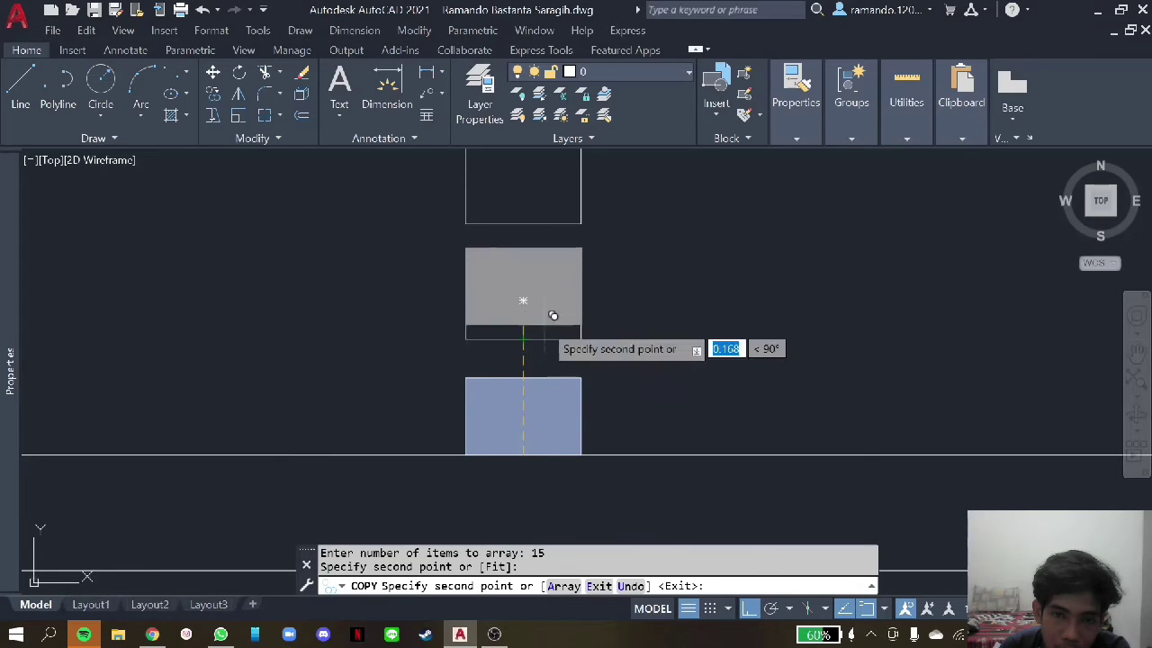
pyautogui.click(540, 224)
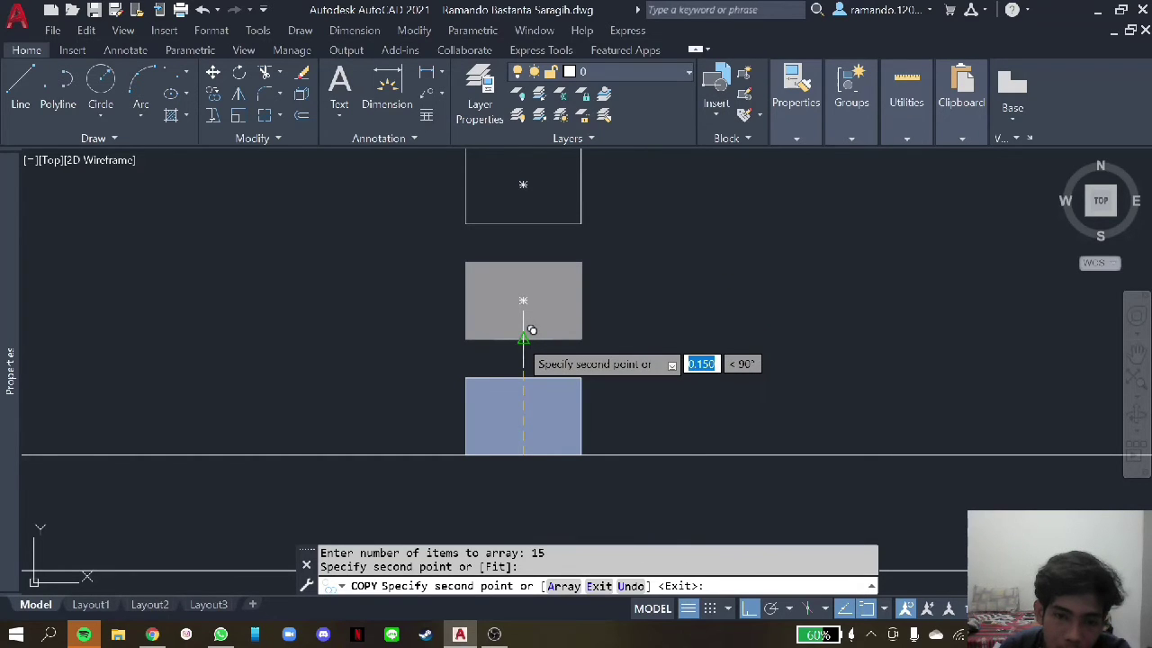
pyautogui.press('Escape')
pyautogui.scroll(-2, 550, 322)
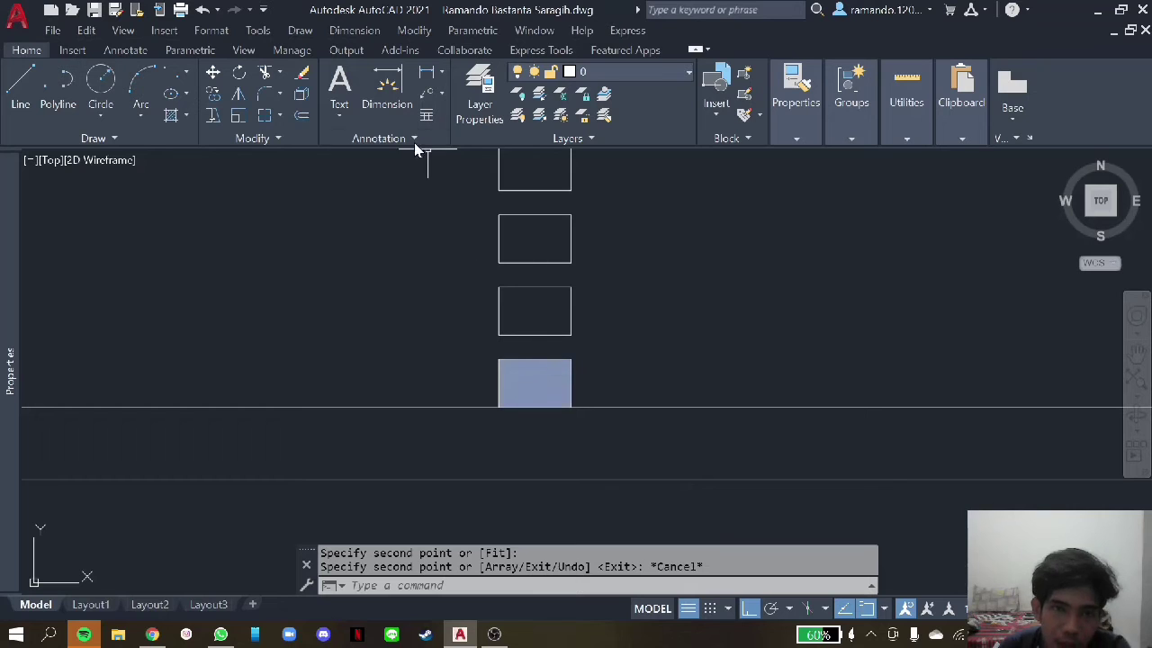
# - Start a grey hatch and fill the boxes of the first baffle column
pyautogui.click(171, 114)
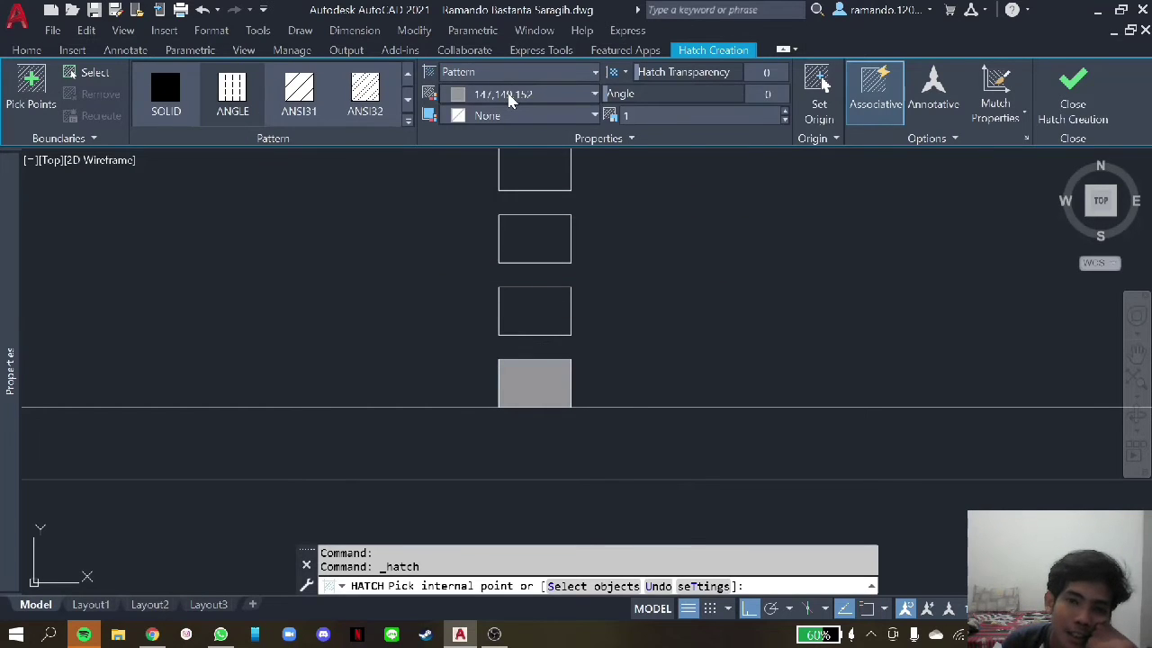
pyautogui.click(509, 97)
pyautogui.scroll(-1, 531, 306)
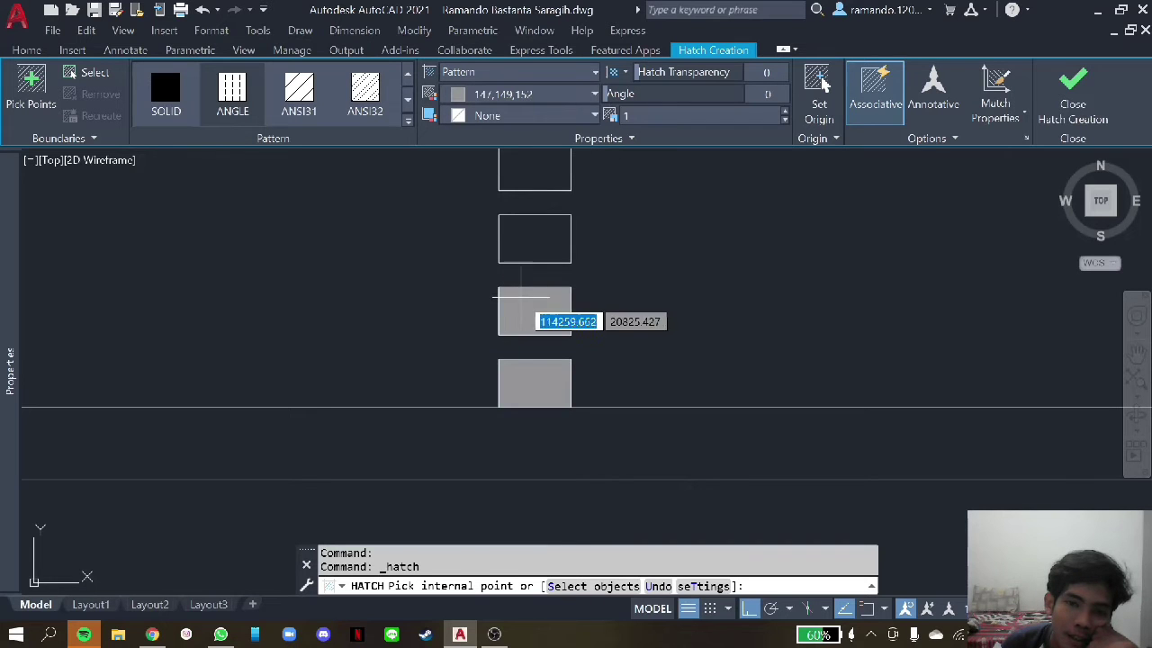
pyautogui.scroll(-1, 535, 234)
pyautogui.scroll(-3, 535, 236)
pyautogui.scroll(5, 540, 243)
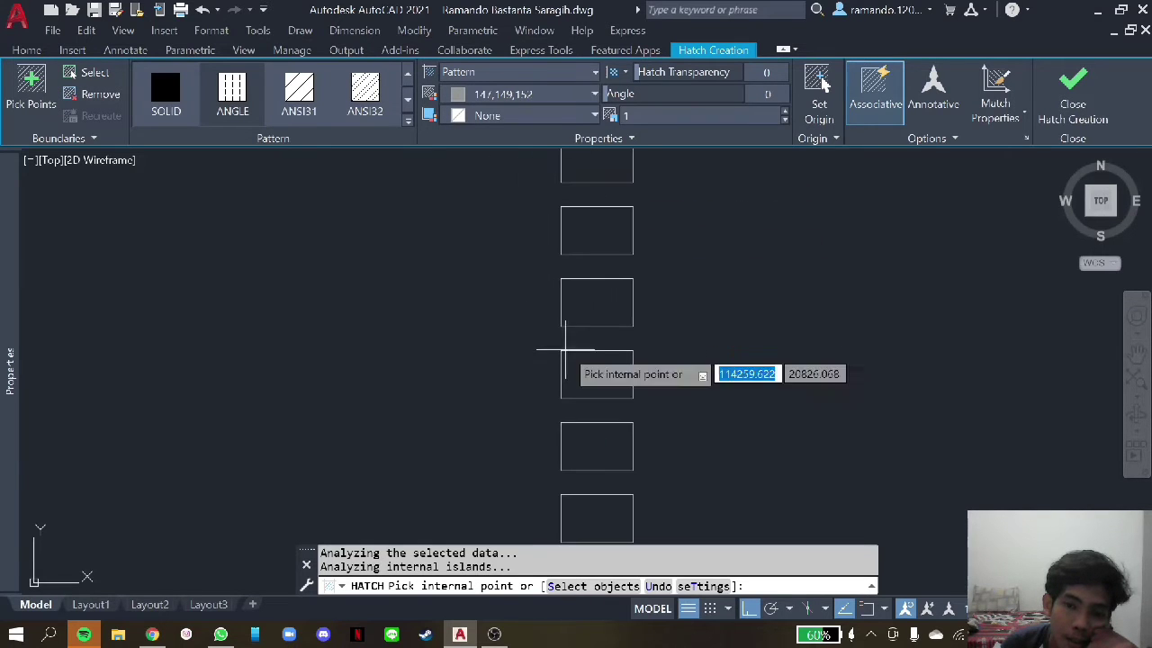
pyautogui.click(596, 446)
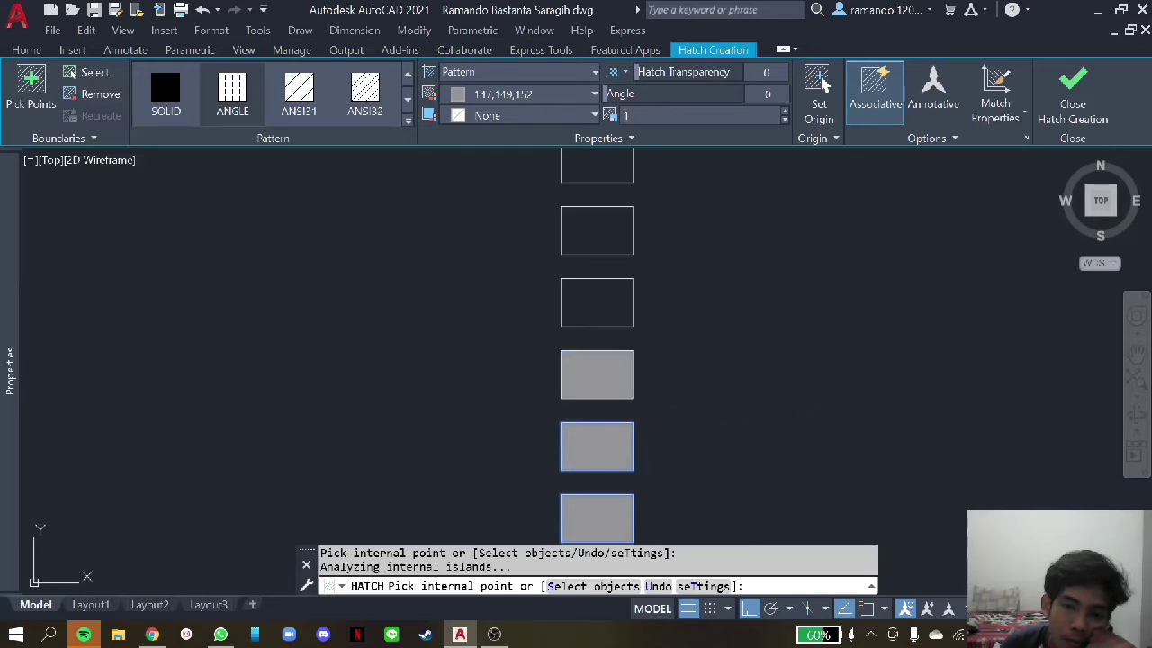
pyautogui.click(597, 374)
pyautogui.scroll(-4, 599, 303)
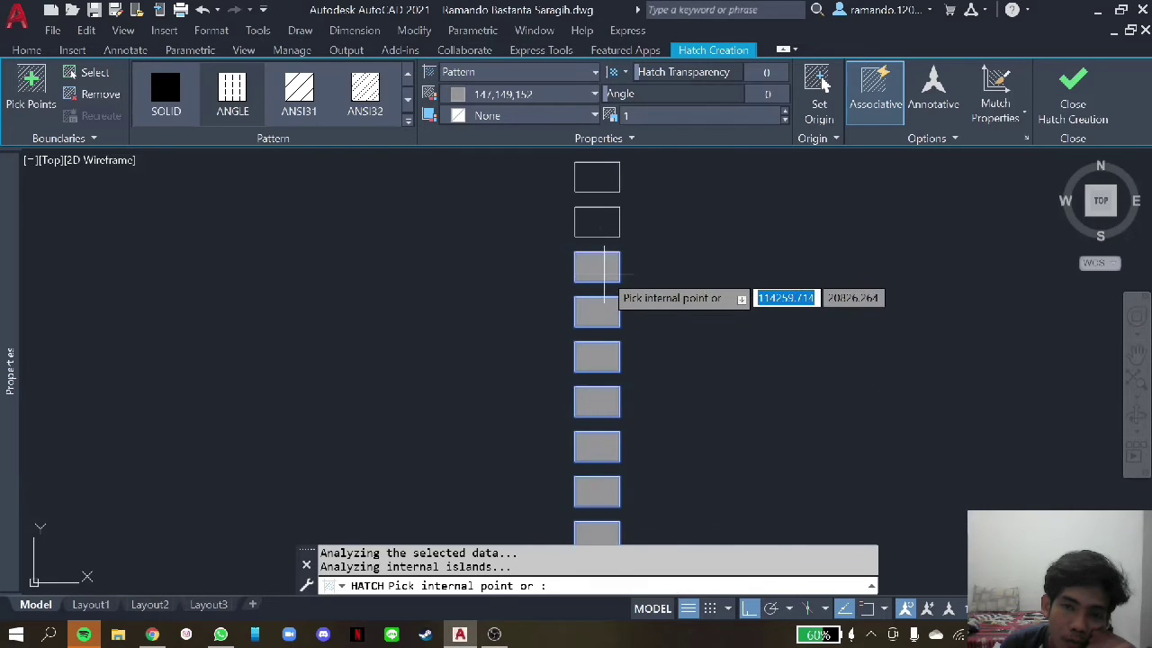
pyautogui.scroll(-4, 598, 281)
pyautogui.scroll(5, 603, 256)
pyautogui.click(615, 250)
pyautogui.click(615, 290)
pyautogui.click(613, 328)
pyautogui.click(613, 373)
# - Fill every box of the second baffle column with grey
pyautogui.scroll(-3, 654, 336)
pyautogui.scroll(-2, 653, 337)
pyautogui.scroll(4, 502, 385)
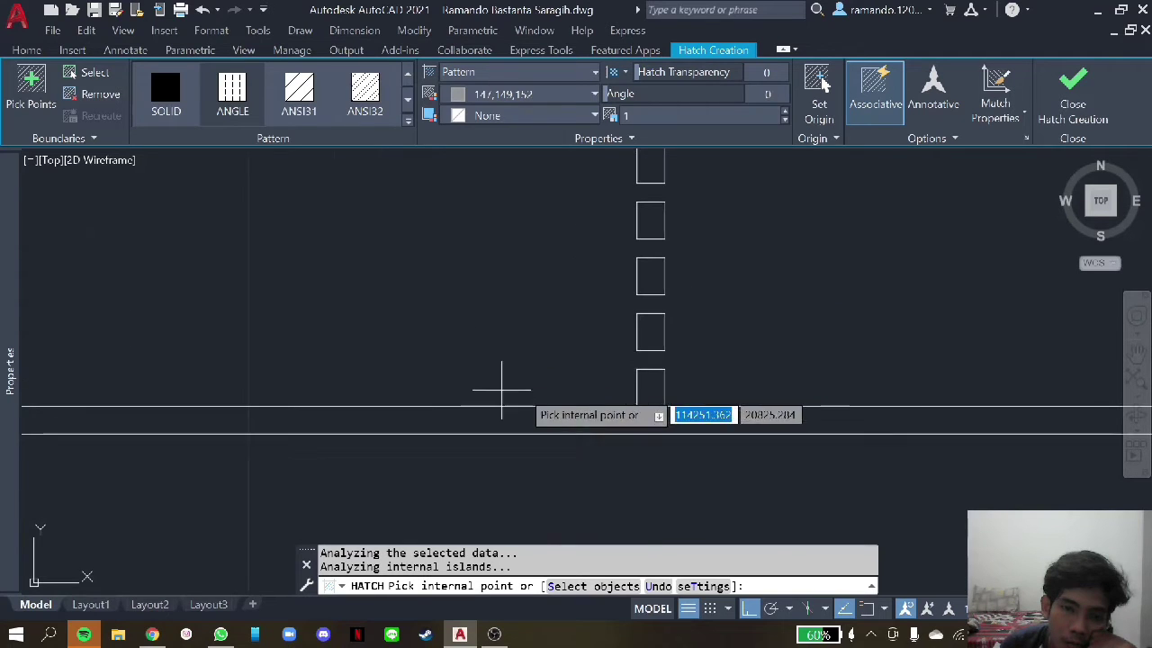
pyautogui.click(650, 387)
pyautogui.click(650, 333)
pyautogui.click(651, 276)
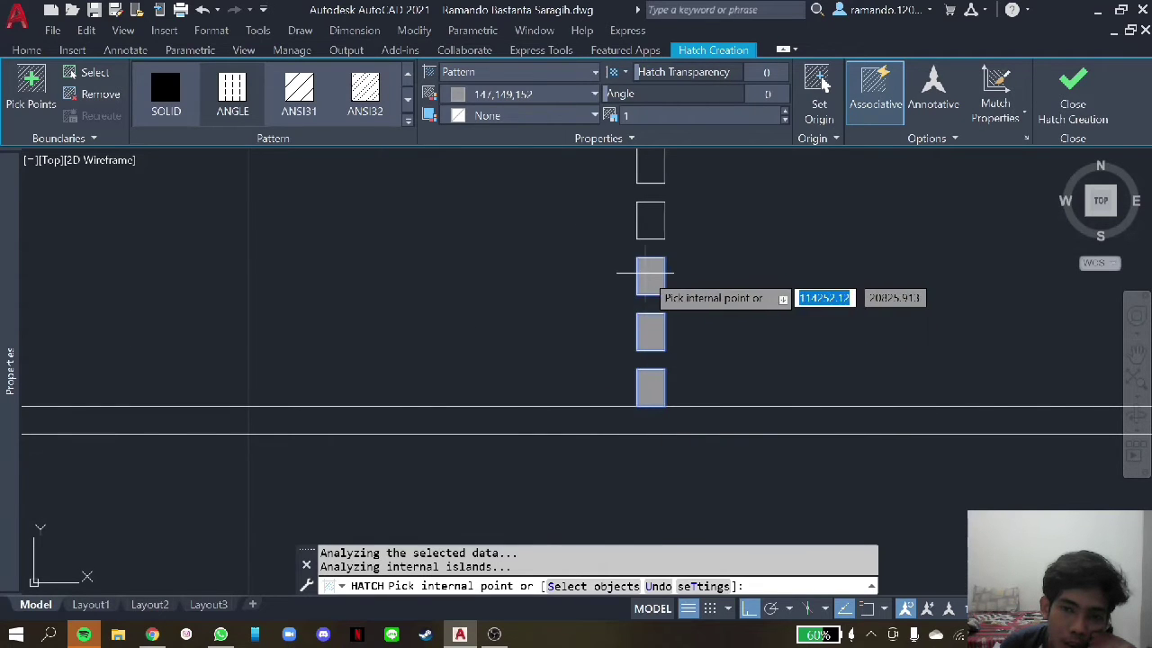
pyautogui.scroll(-2, 651, 276)
pyautogui.click(648, 258)
pyautogui.click(648, 222)
pyautogui.click(648, 188)
# - Fill the top three boxes of the next baffle column with grey
pyautogui.scroll(-2, 666, 193)
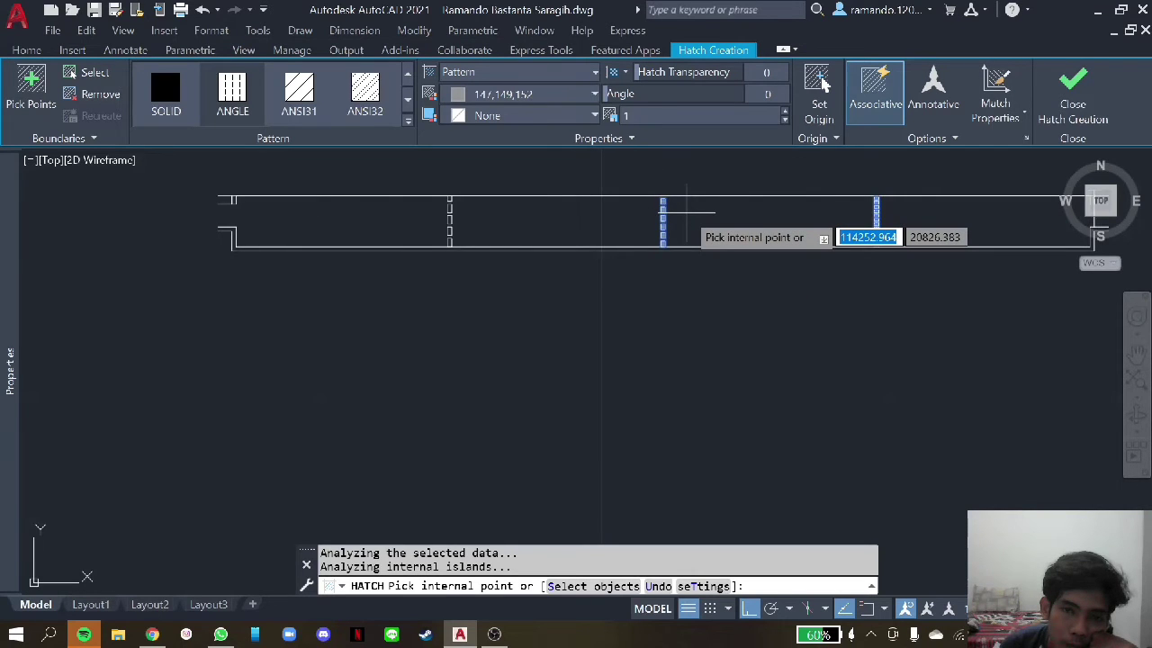
pyautogui.scroll(4, 523, 181)
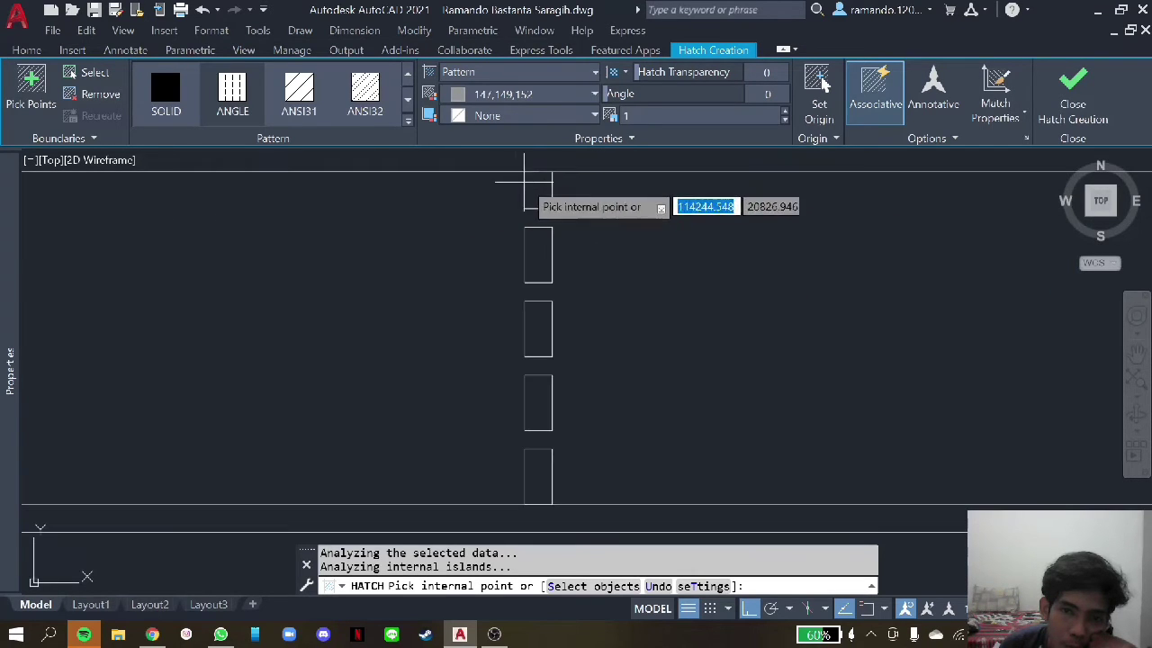
pyautogui.click(538, 190)
pyautogui.click(538, 255)
pyautogui.click(538, 329)
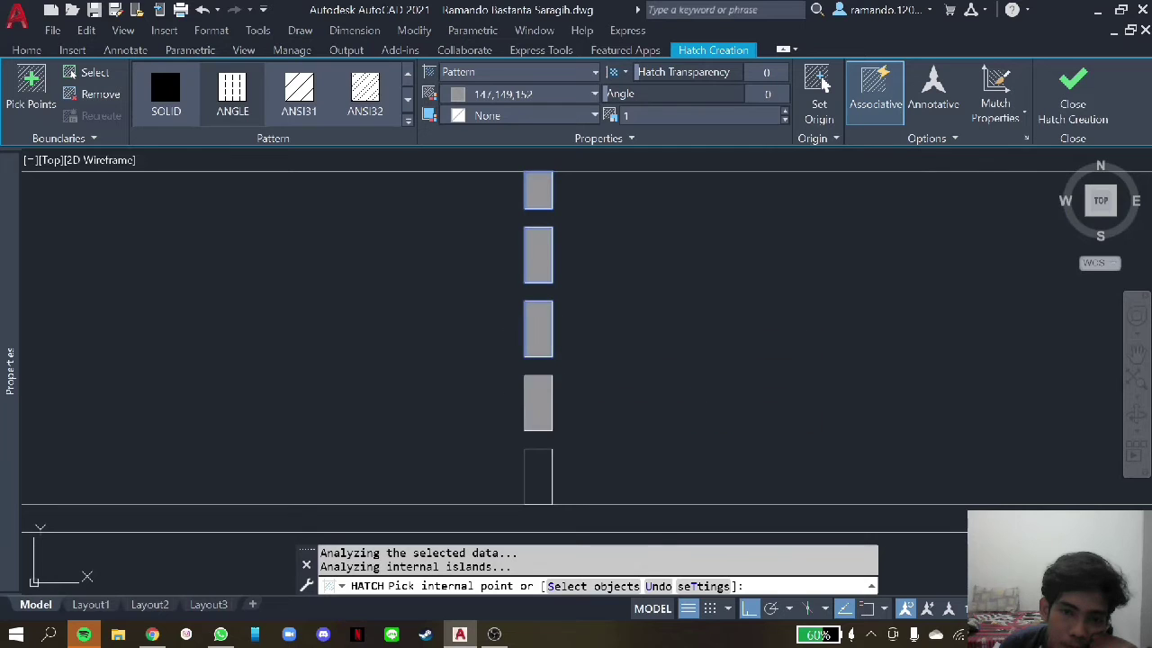
pyautogui.scroll(-3, 513, 414)
pyautogui.scroll(-2, 540, 360)
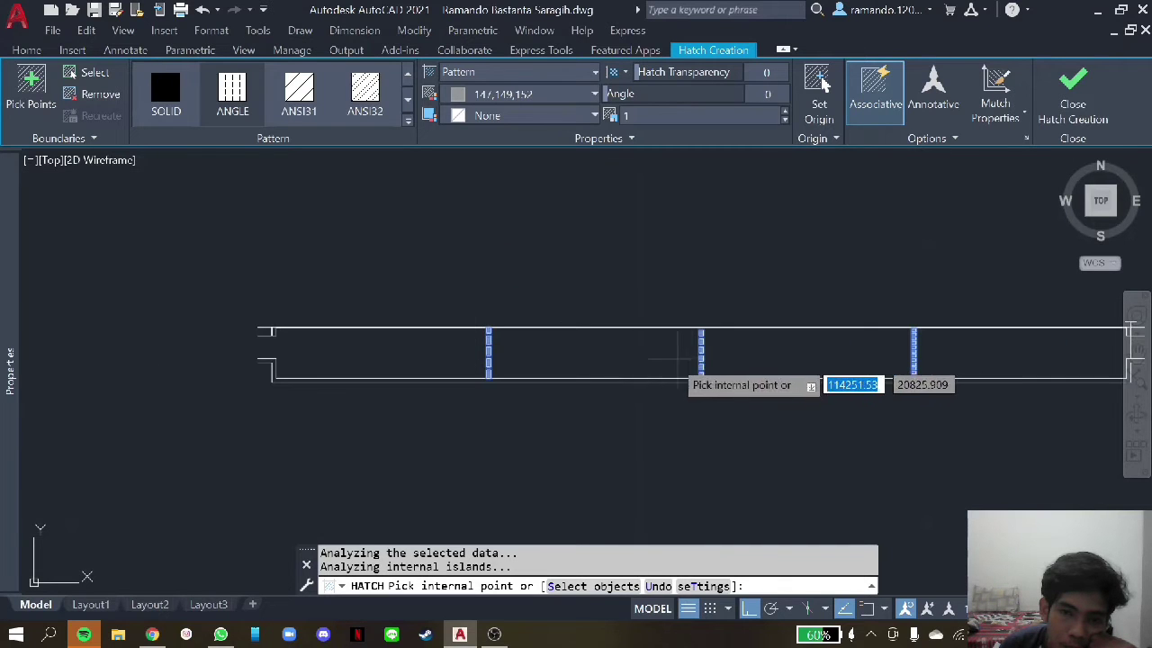
pyautogui.scroll(-2, 644, 360)
pyautogui.scroll(4, 954, 363)
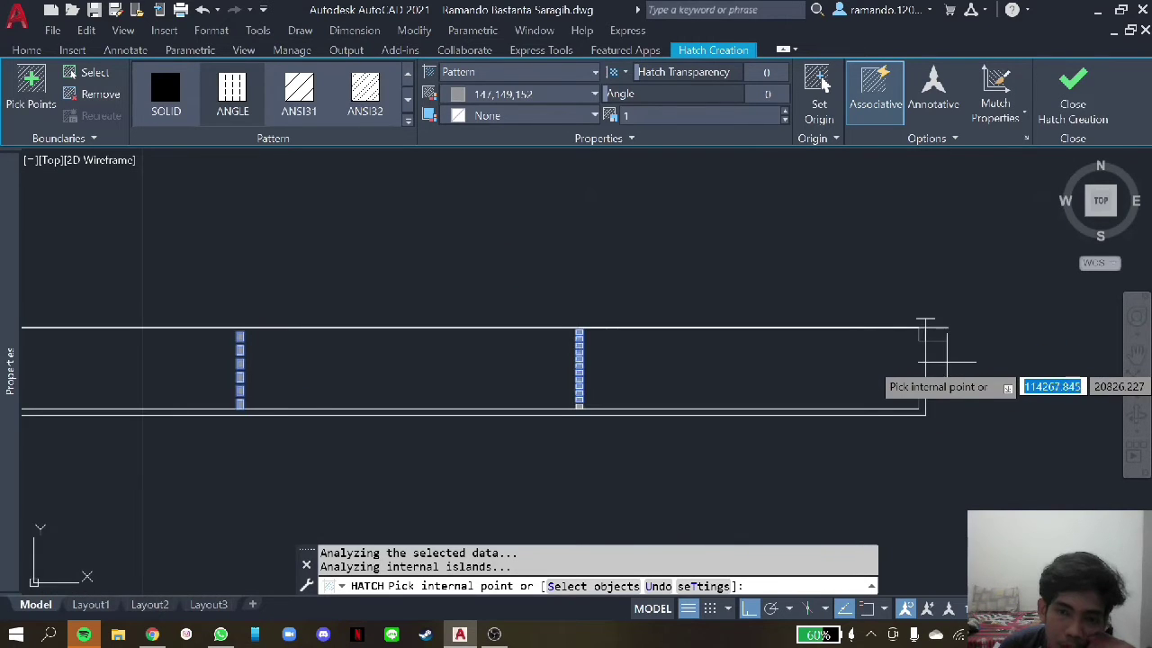
pyautogui.scroll(-2, 932, 364)
# - Finish the hatching of the baffle boxes
pyautogui.press('Escape')
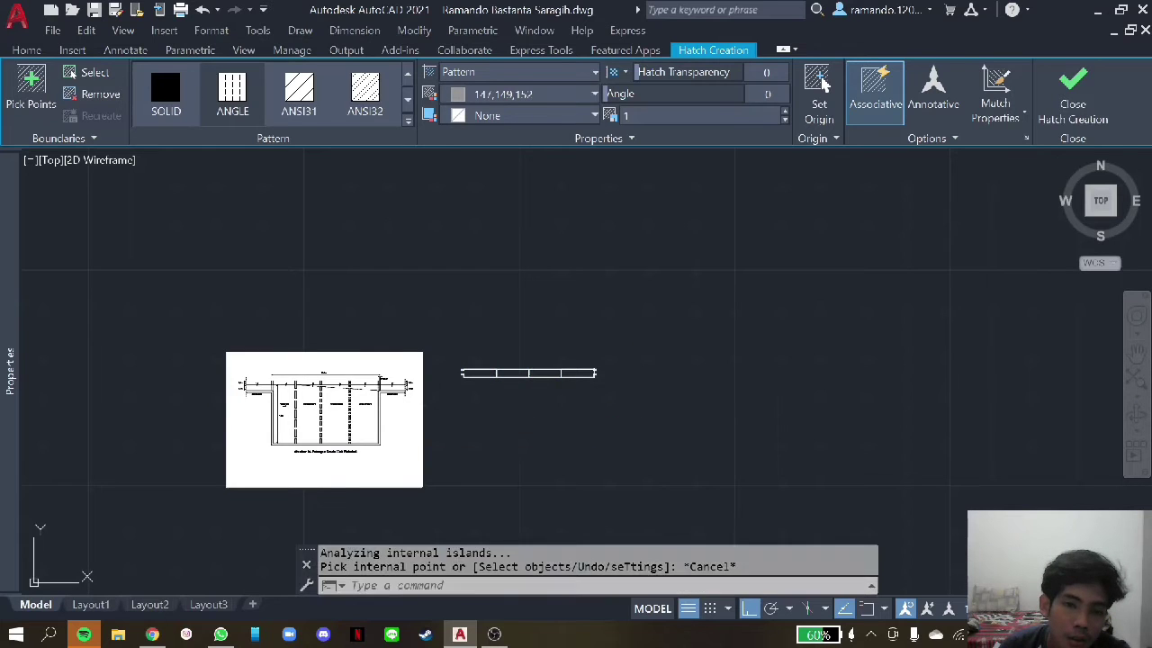
pyautogui.scroll(5, 276, 401)
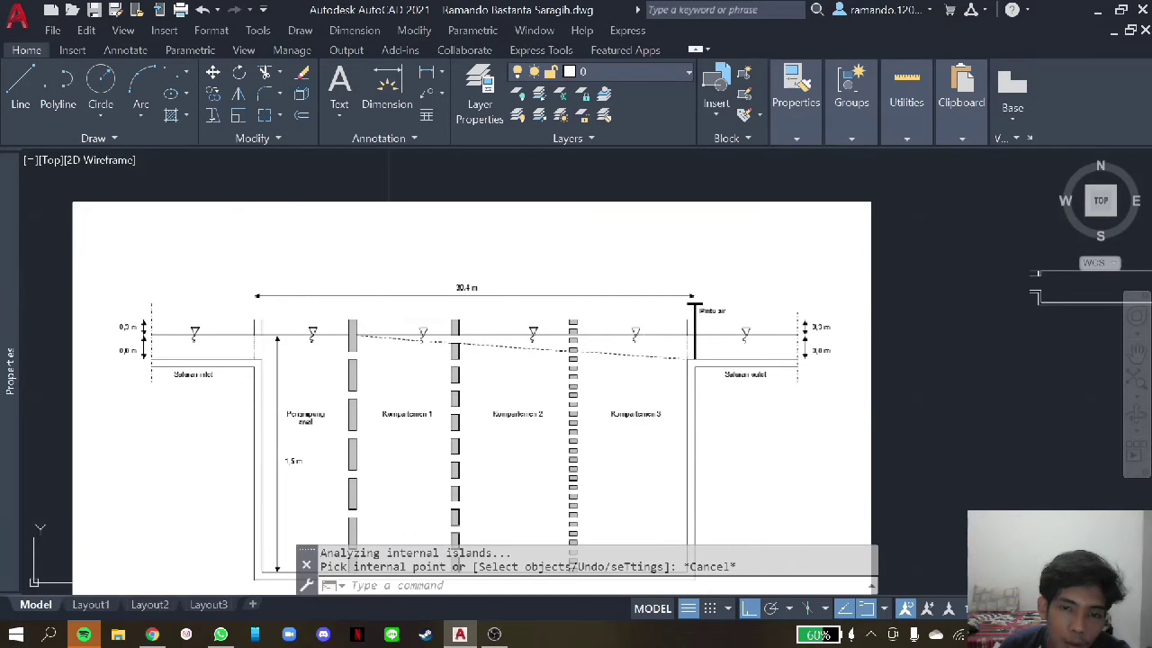
pyautogui.scroll(-2, 774, 283)
pyautogui.scroll(-2, 751, 288)
pyautogui.scroll(4, 919, 288)
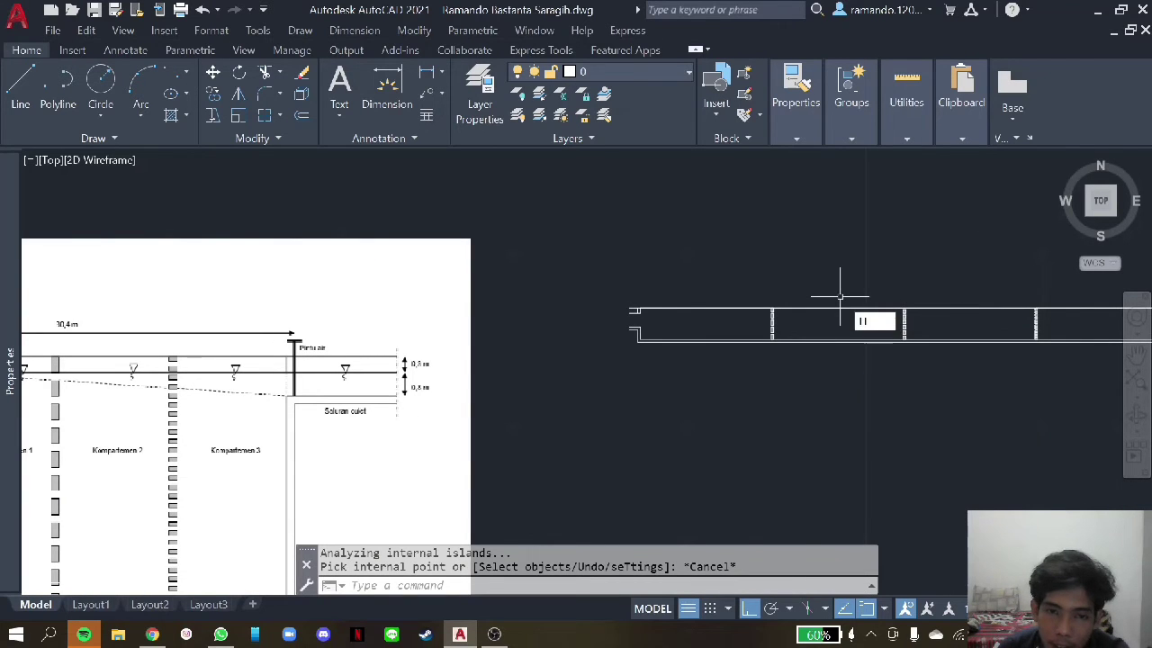
# - Draw a horizontal line from the left wall corner to the top of the right wall
pyautogui.press('Return')
pyautogui.scroll(2, 663, 304)
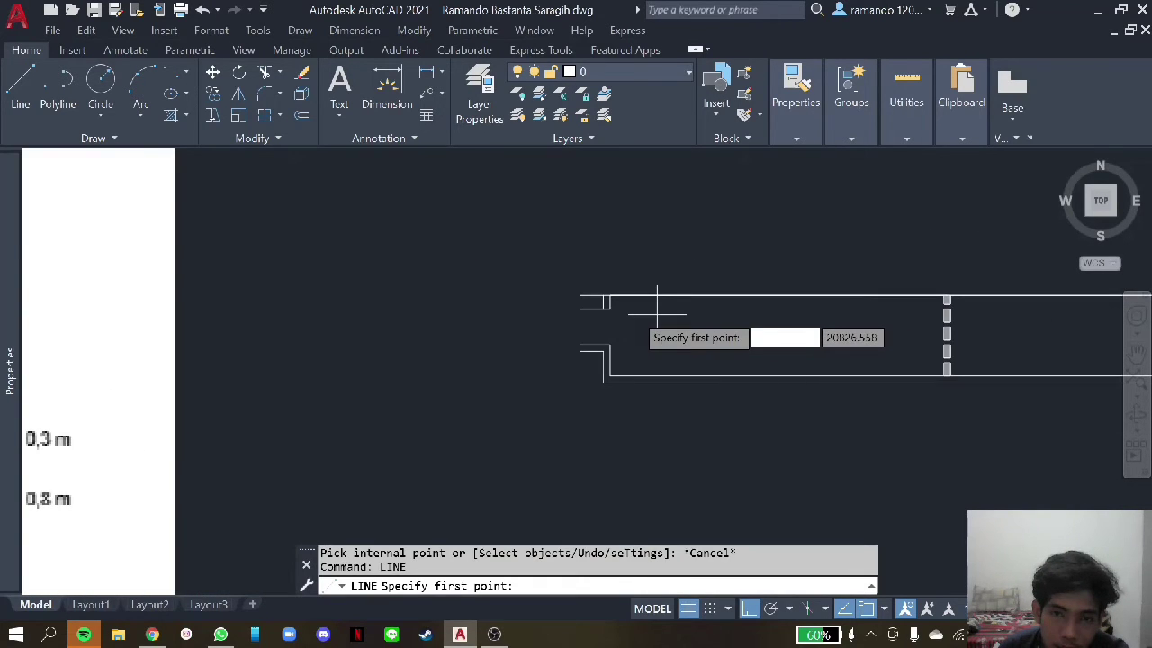
pyautogui.scroll(1, 630, 306)
pyautogui.scroll(1, 594, 298)
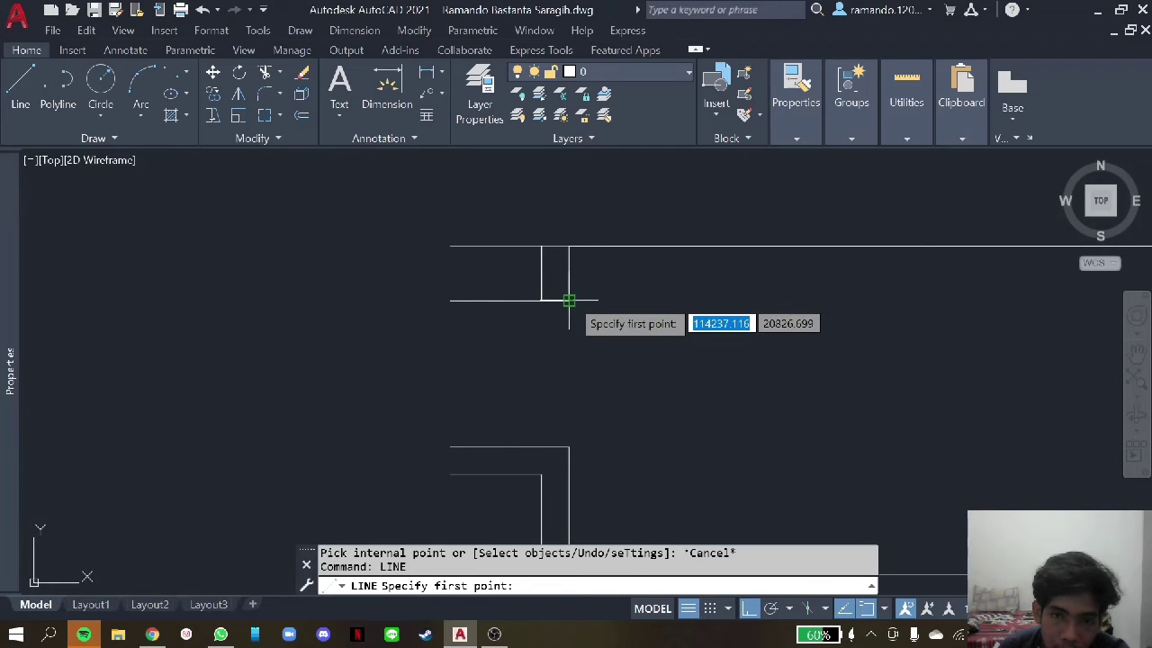
pyautogui.click(568, 301)
pyautogui.scroll(1, 569, 300)
pyautogui.scroll(-1, 643, 295)
pyautogui.scroll(-1, 877, 311)
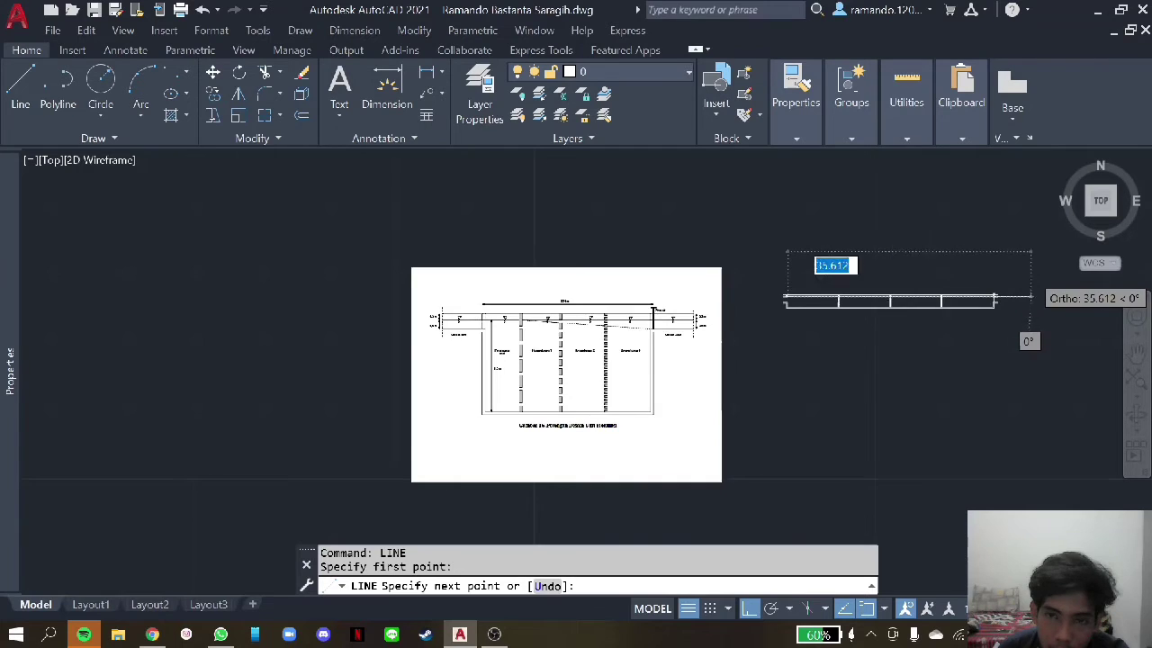
pyautogui.scroll(2, 999, 288)
pyautogui.scroll(1, 900, 351)
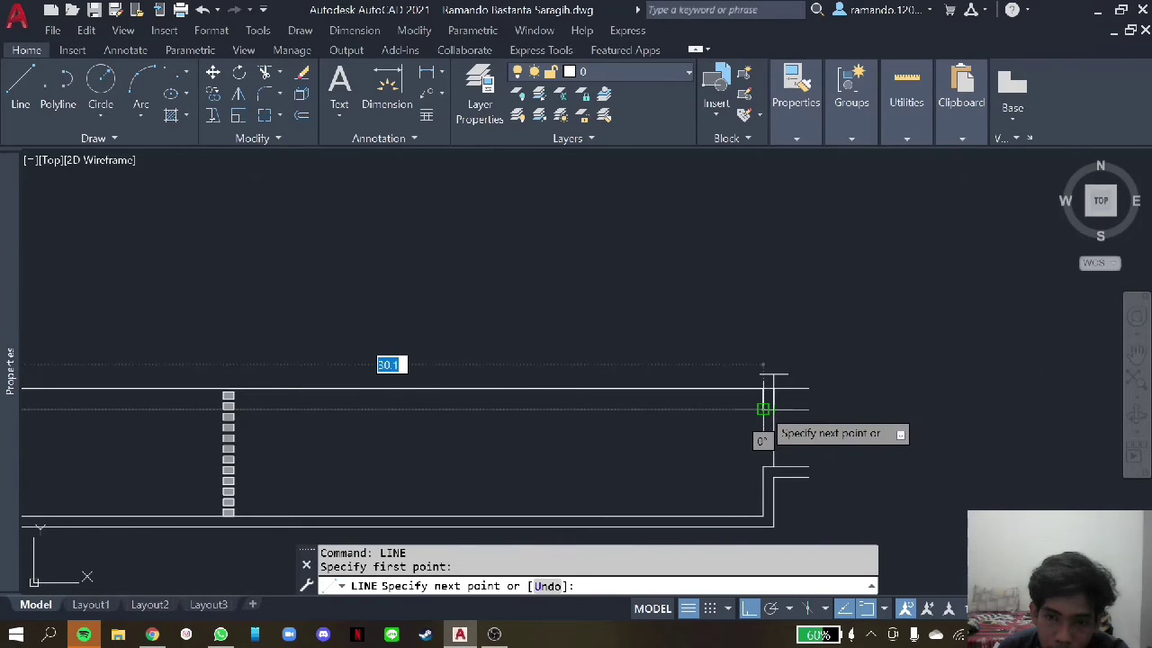
pyautogui.click(764, 410)
pyautogui.press('Escape')
pyautogui.scroll(-3, 817, 342)
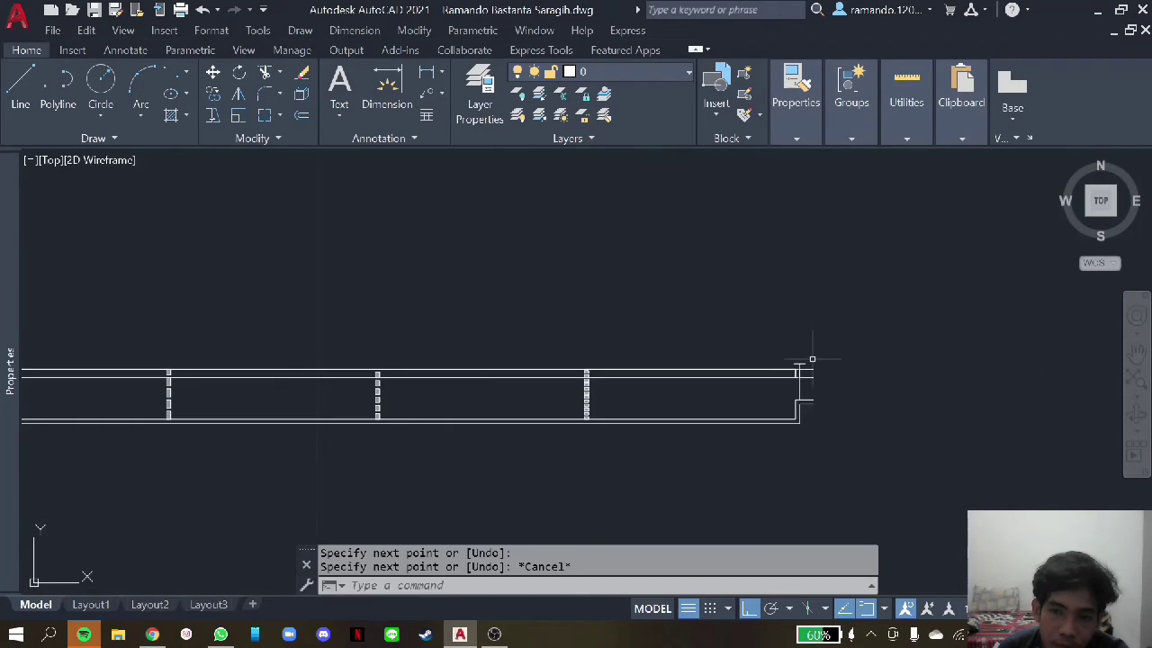
pyautogui.scroll(3, 537, 341)
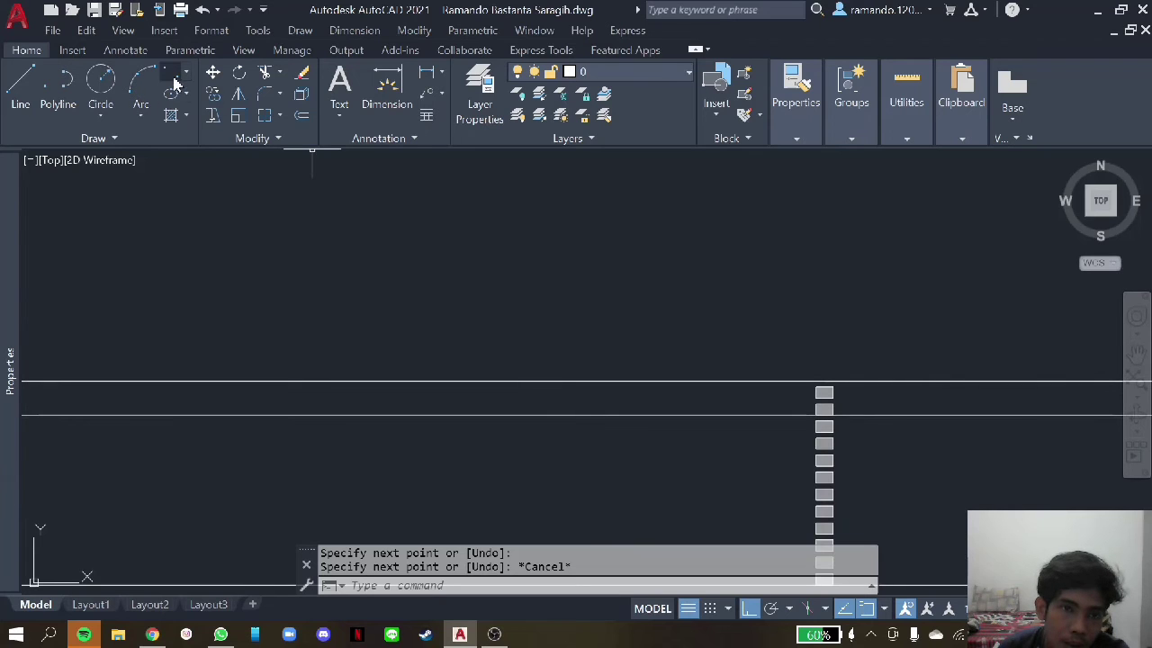
pyautogui.scroll(2, 490, 285)
pyautogui.write('LI')
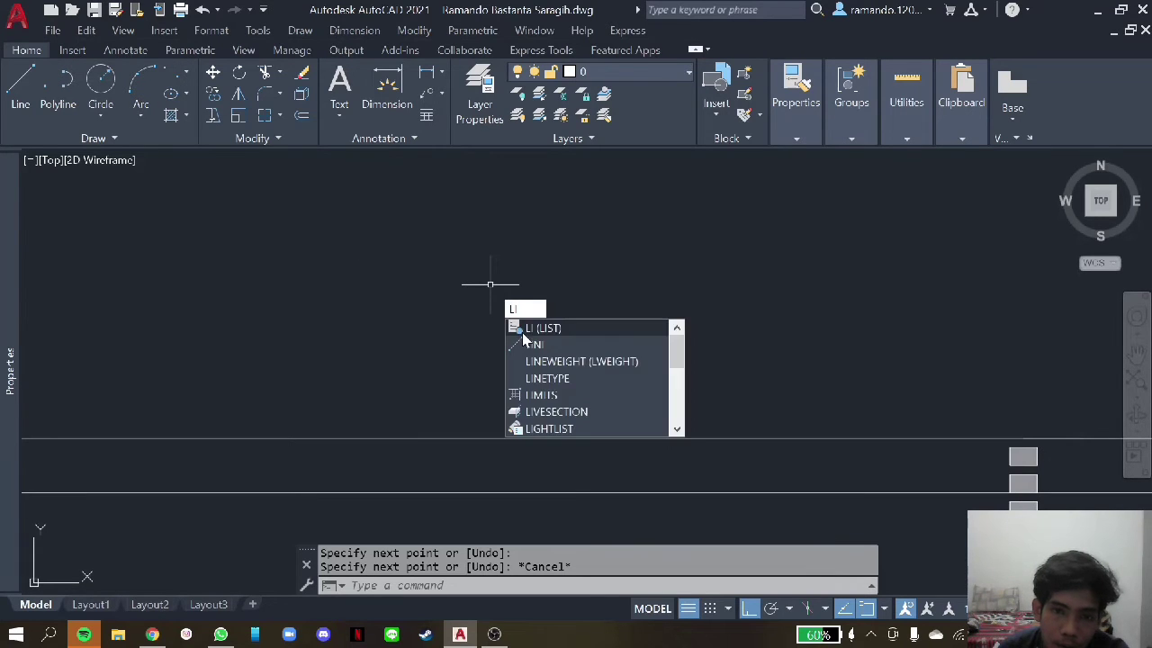
# - Draw a 0.15-long vertical line and a 0.15-long horizontal line beneath it
pyautogui.press('Return')
pyautogui.click(508, 267)
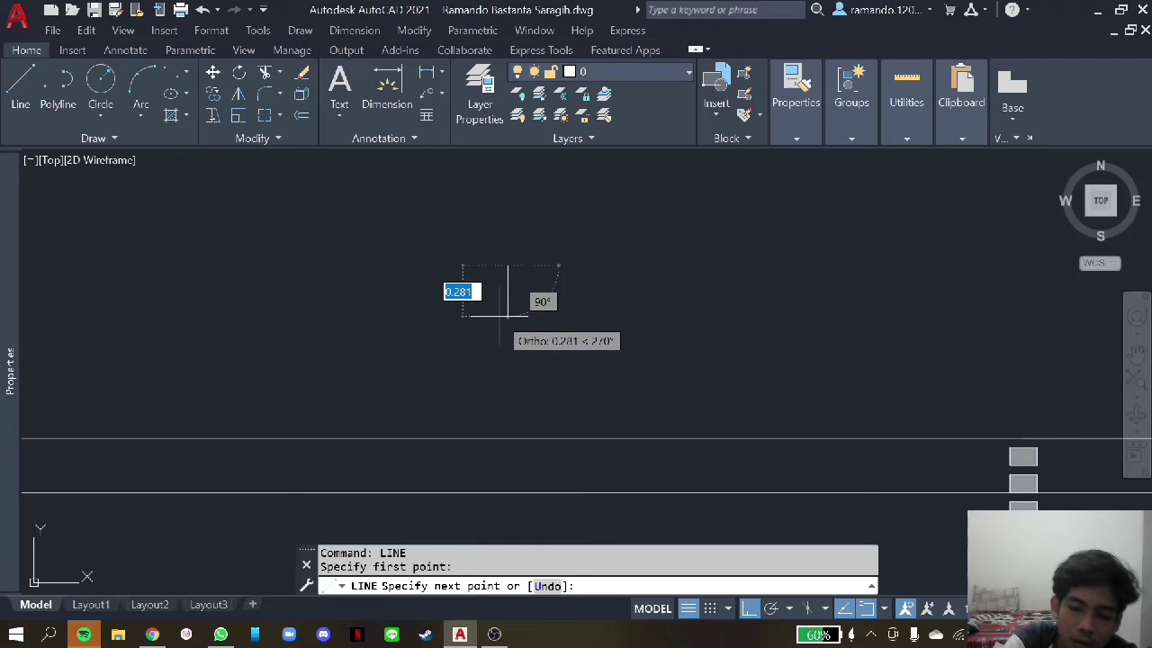
pyautogui.write('0.')
pyautogui.press('Return')
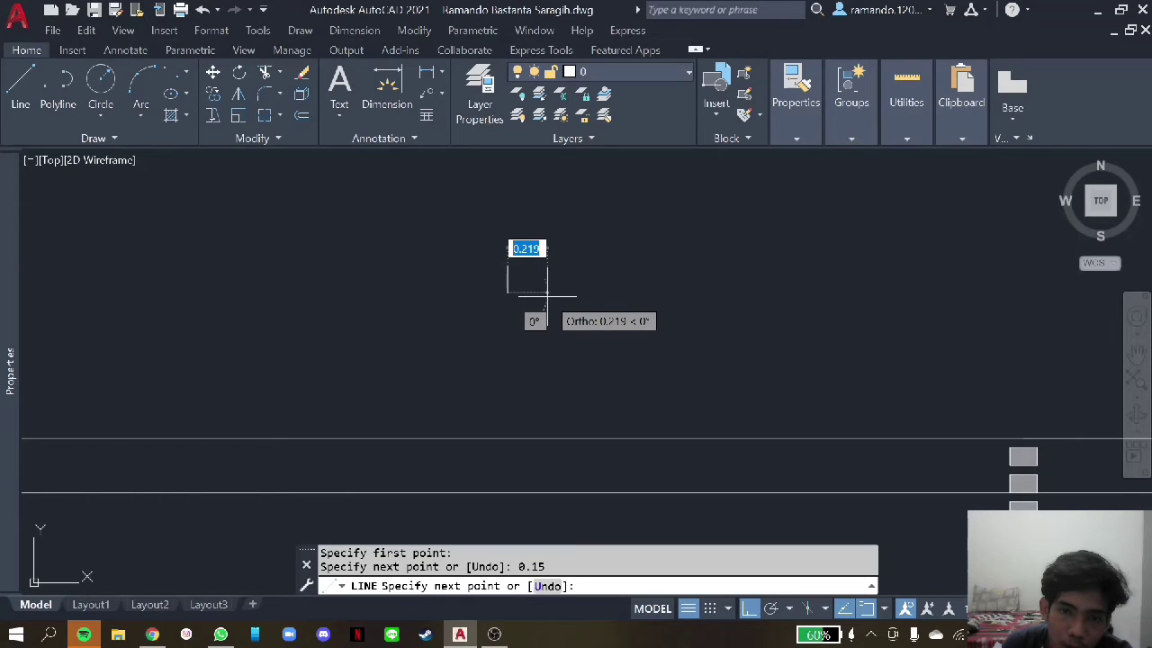
pyautogui.press('Escape')
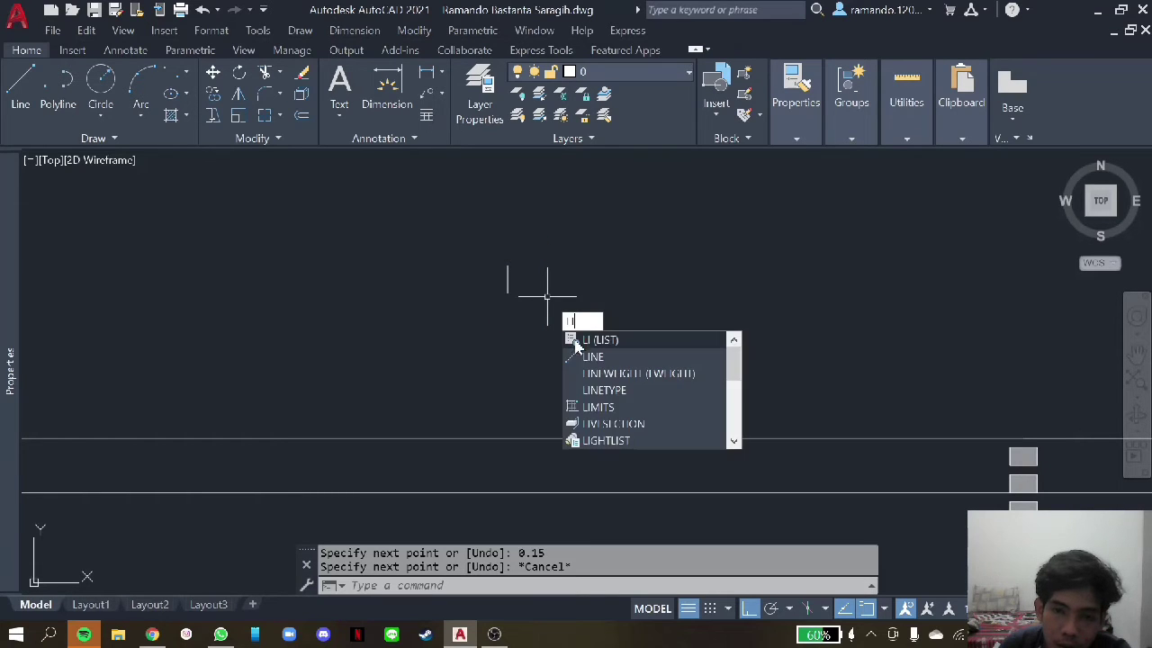
pyautogui.press('Return')
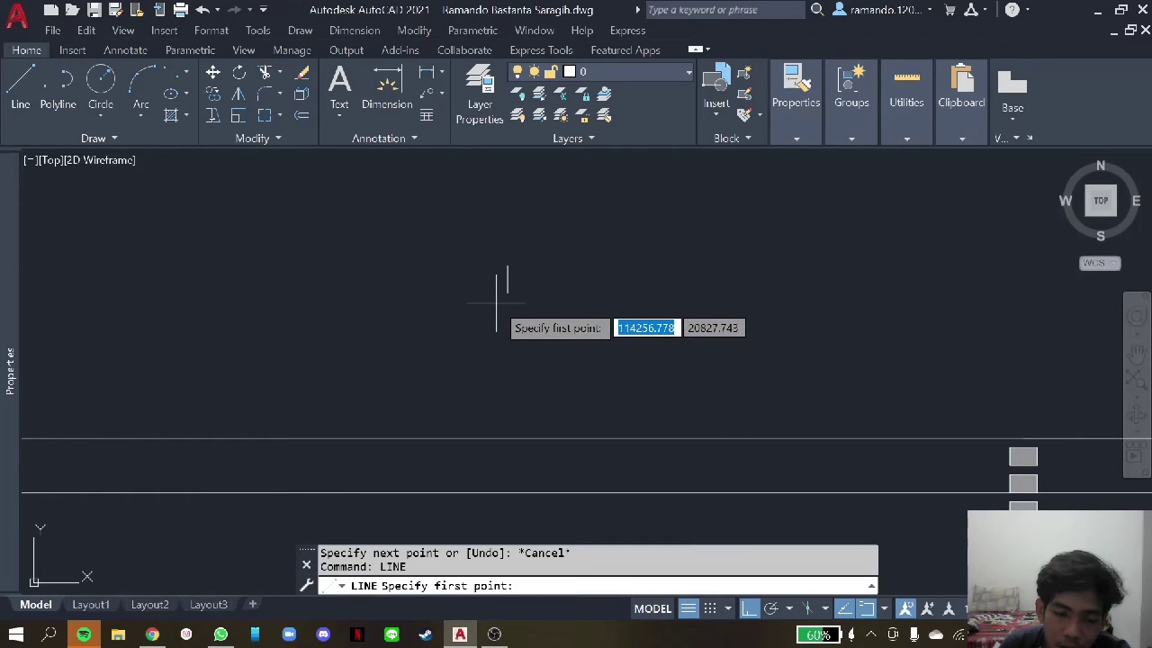
pyautogui.click(496, 303)
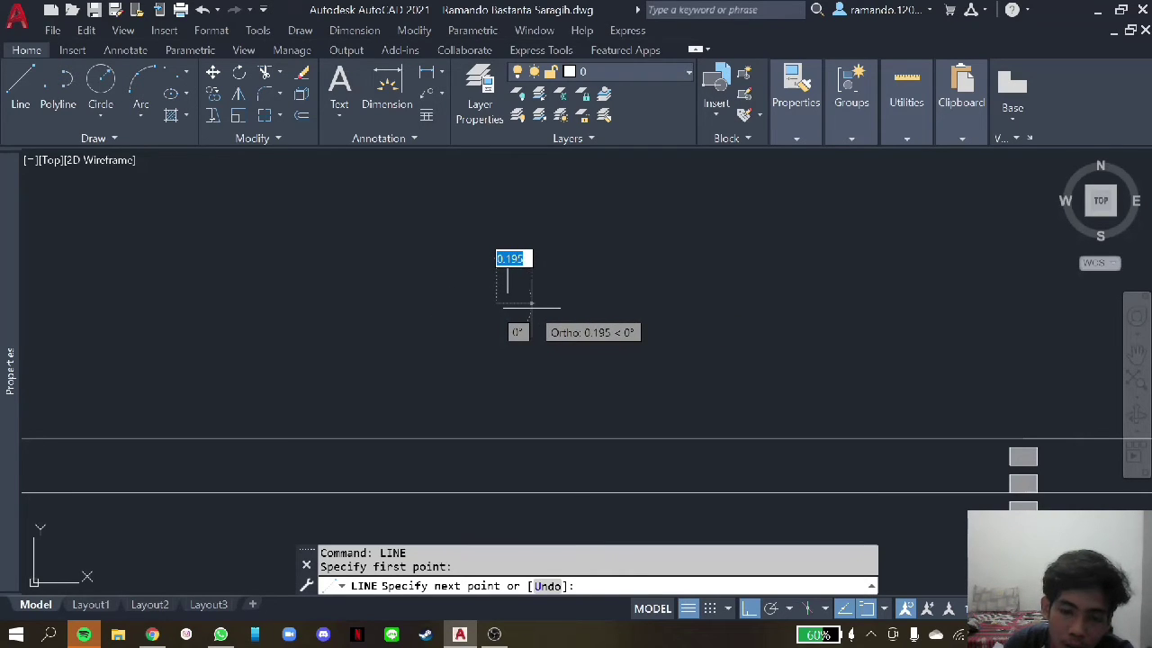
pyautogui.write('0.15')
pyautogui.press('Return')
pyautogui.press('Escape')
# - Lengthen the horizontal line's right end by 0.005, undoing an earlier too-long stretch
pyautogui.click(536, 332)
pyautogui.click(441, 303)
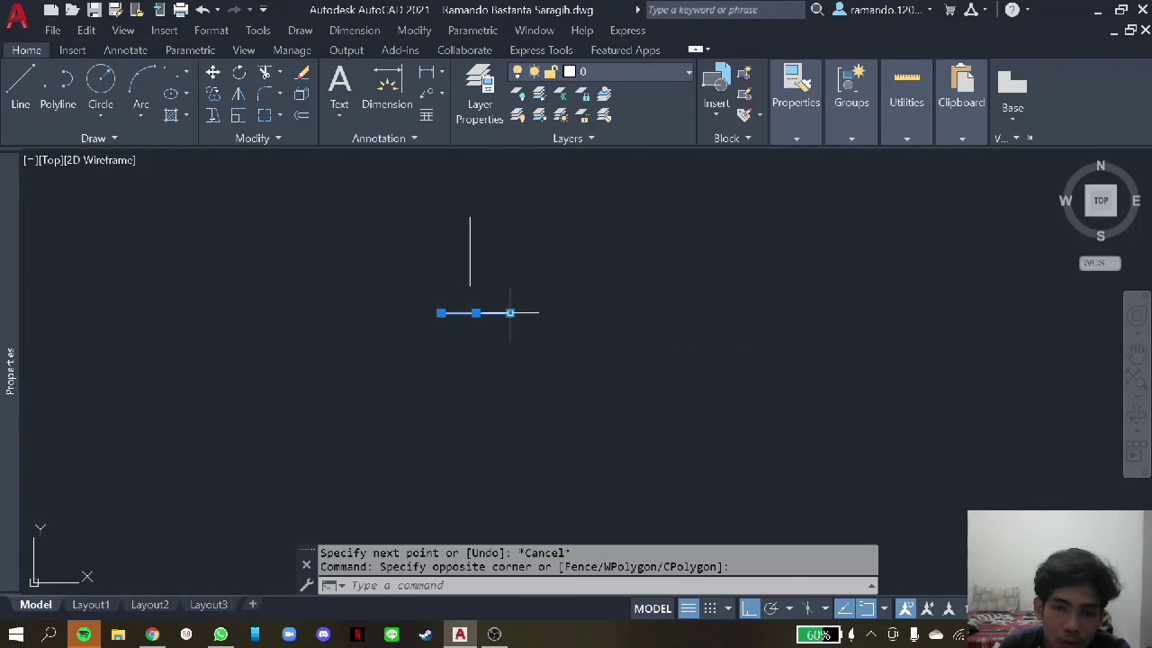
pyautogui.click(509, 313)
pyautogui.write('0.5')
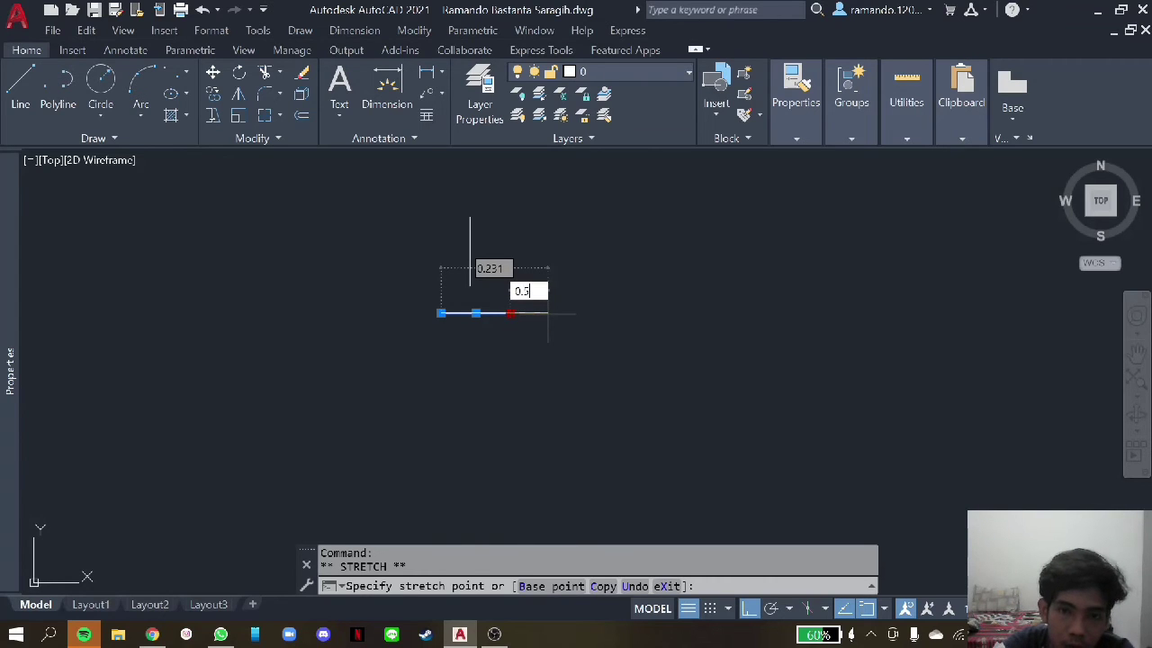
pyautogui.press('Return')
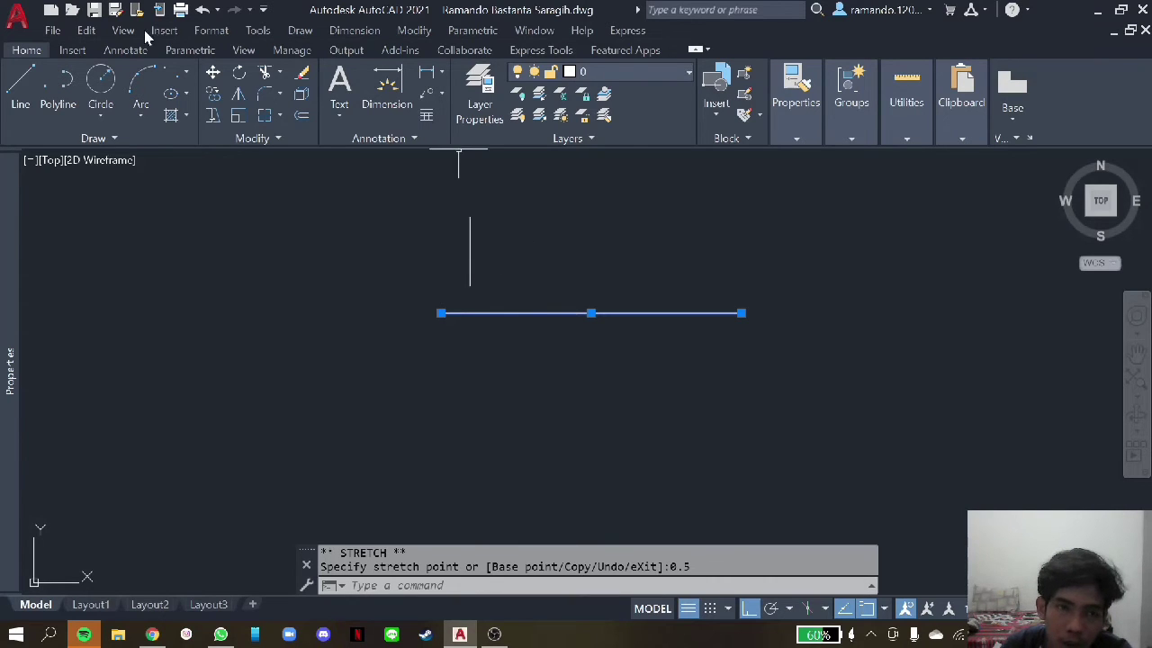
pyautogui.hotkey('ctrl', 'z')
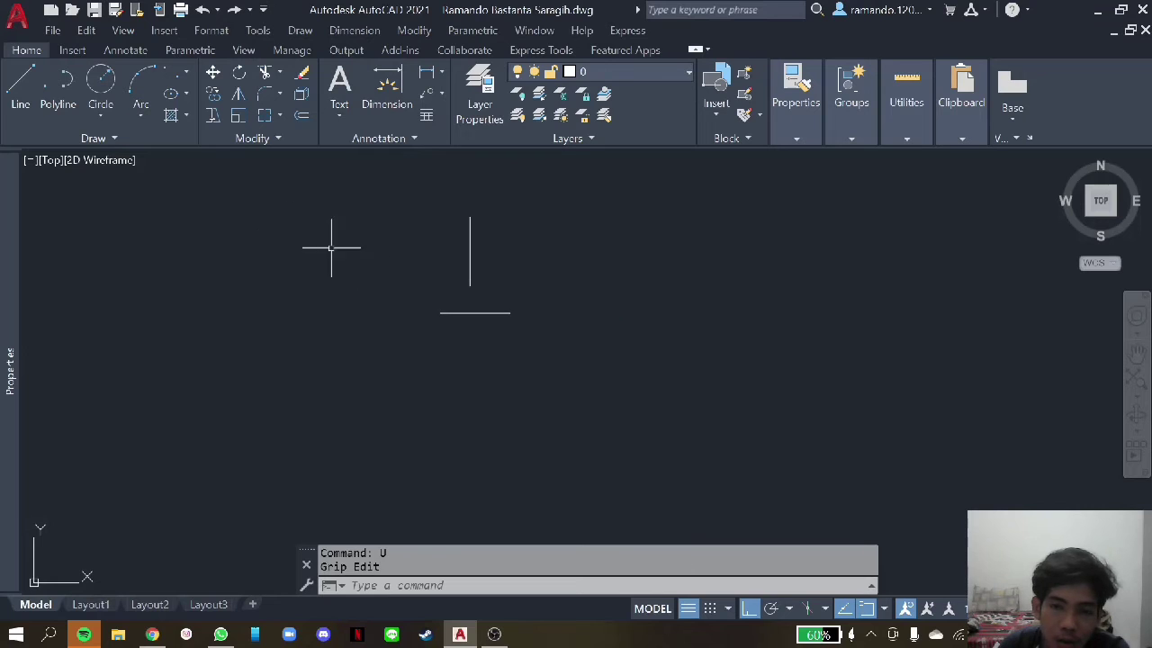
pyautogui.click(510, 312)
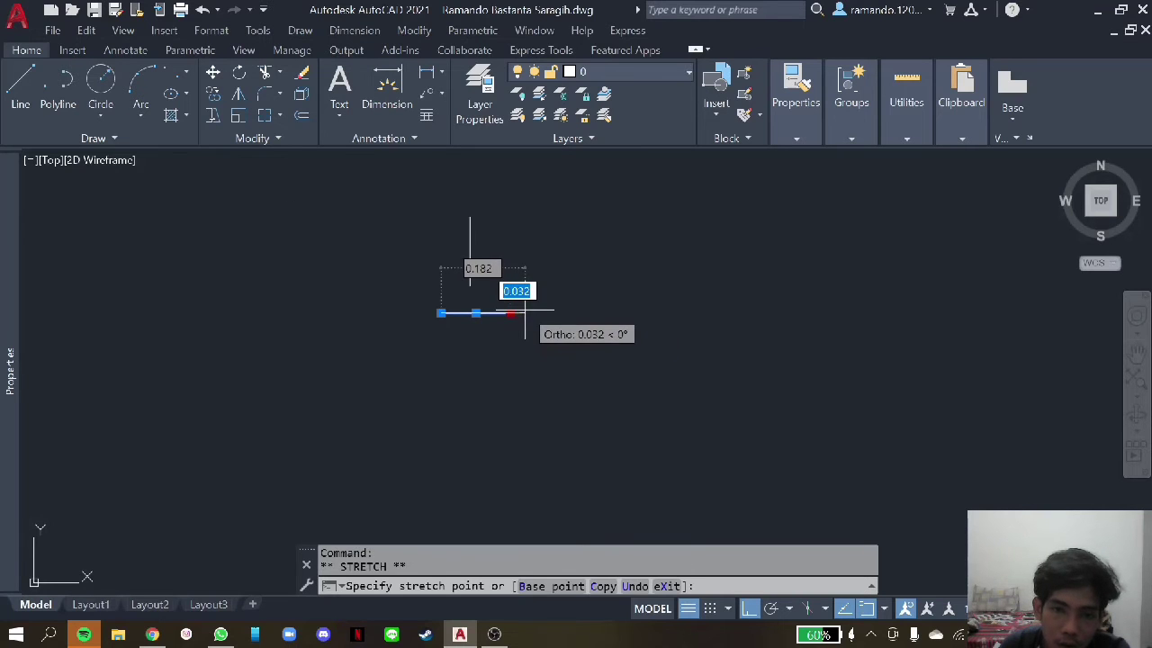
pyautogui.write('0.')
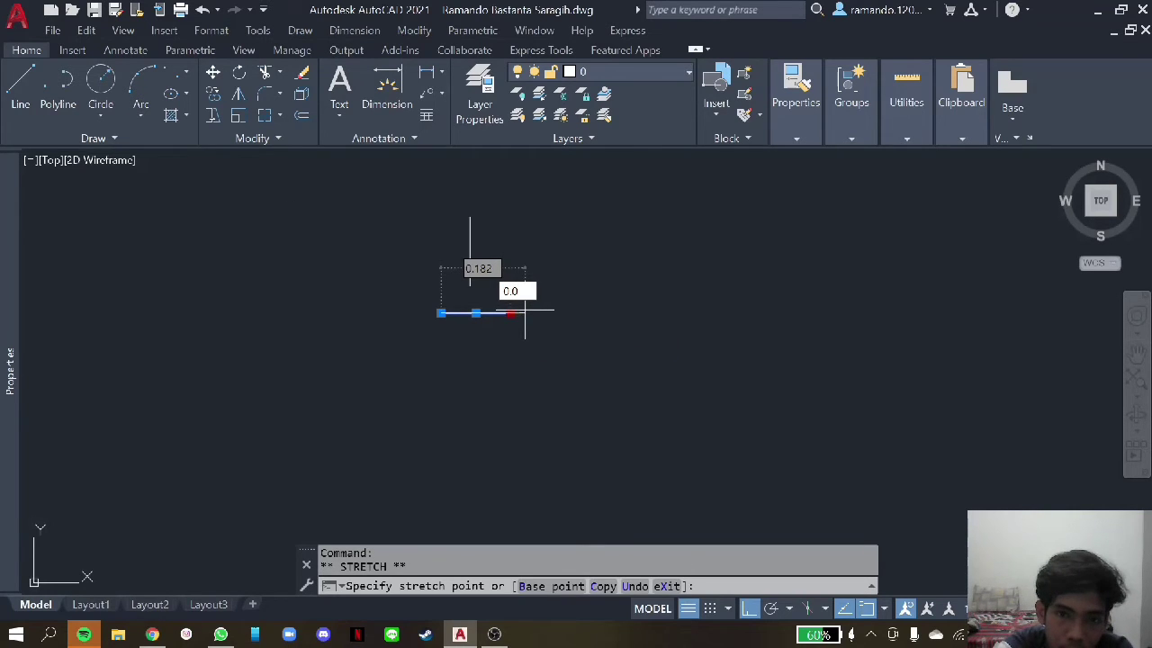
pyautogui.press('Return')
pyautogui.rightClick(534, 299)
# - Move the horizontal line to the vertical line's base and draw two sides up to the apex
pyautogui.click(562, 342)
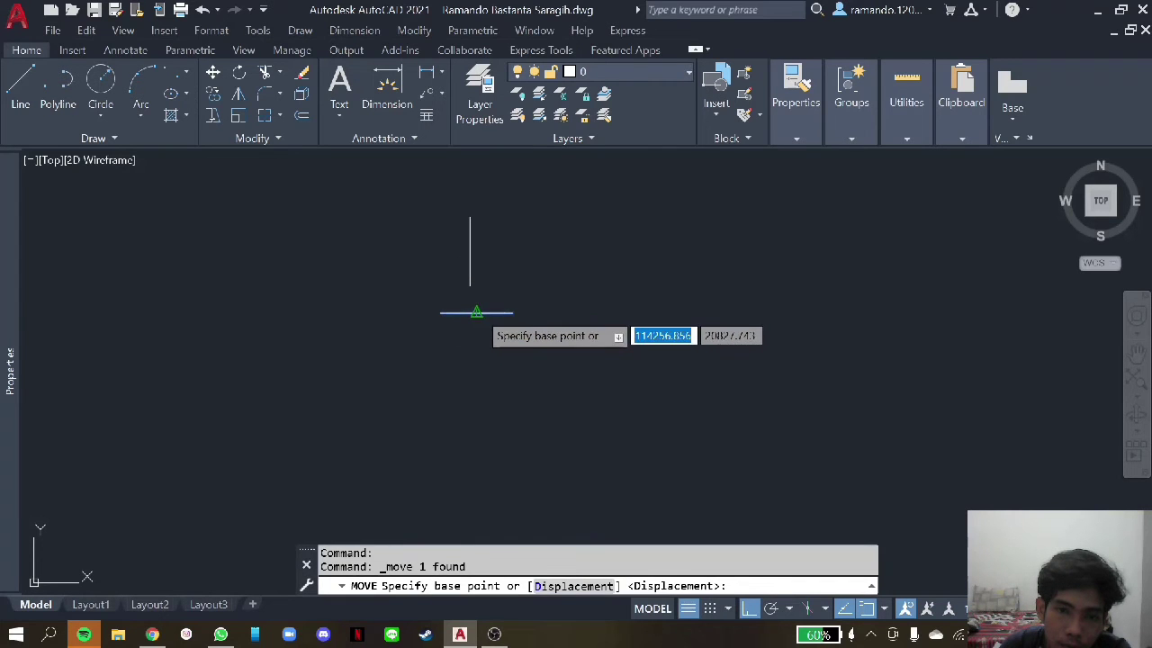
pyautogui.click(477, 312)
pyautogui.click(470, 285)
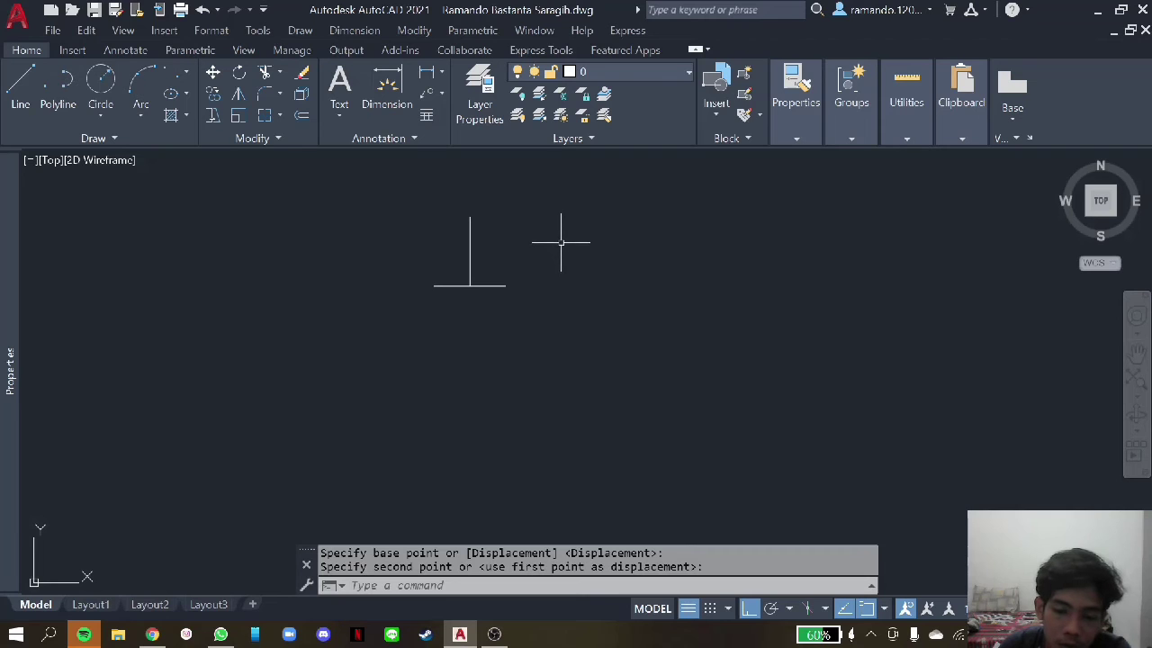
pyautogui.write('LI')
pyautogui.press('Return')
pyautogui.click(505, 285)
pyautogui.click(469, 218)
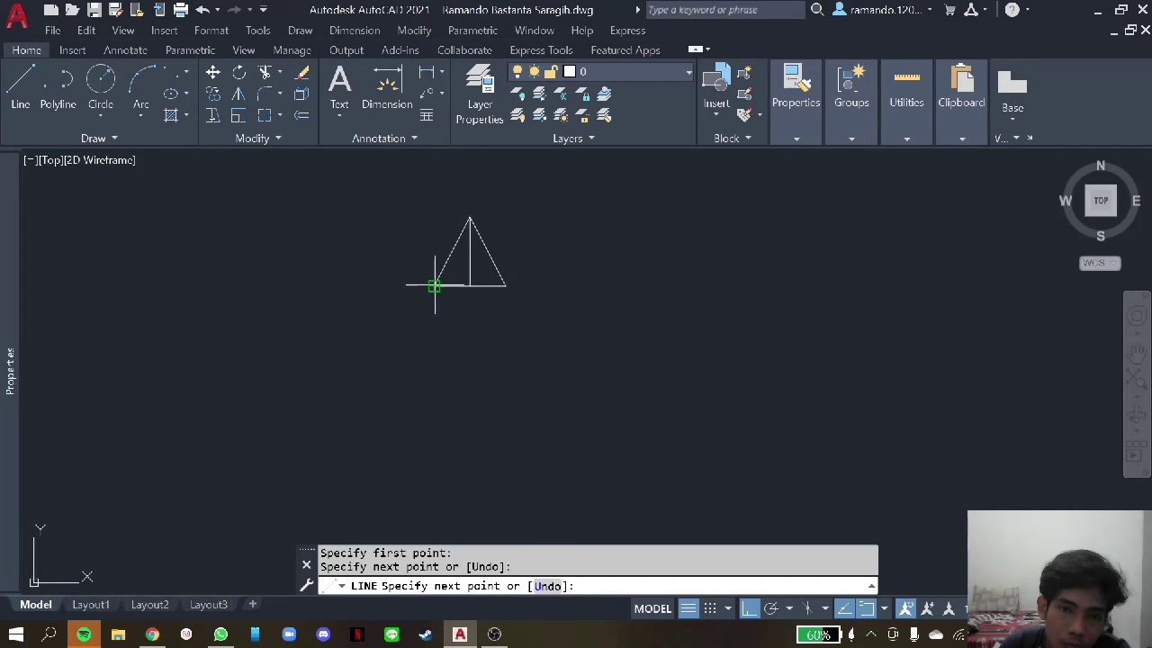
pyautogui.click(434, 286)
pyautogui.press('Escape')
# - Erase the vertical line left inside the triangle
pyautogui.click(468, 259)
pyautogui.rightClick(468, 226)
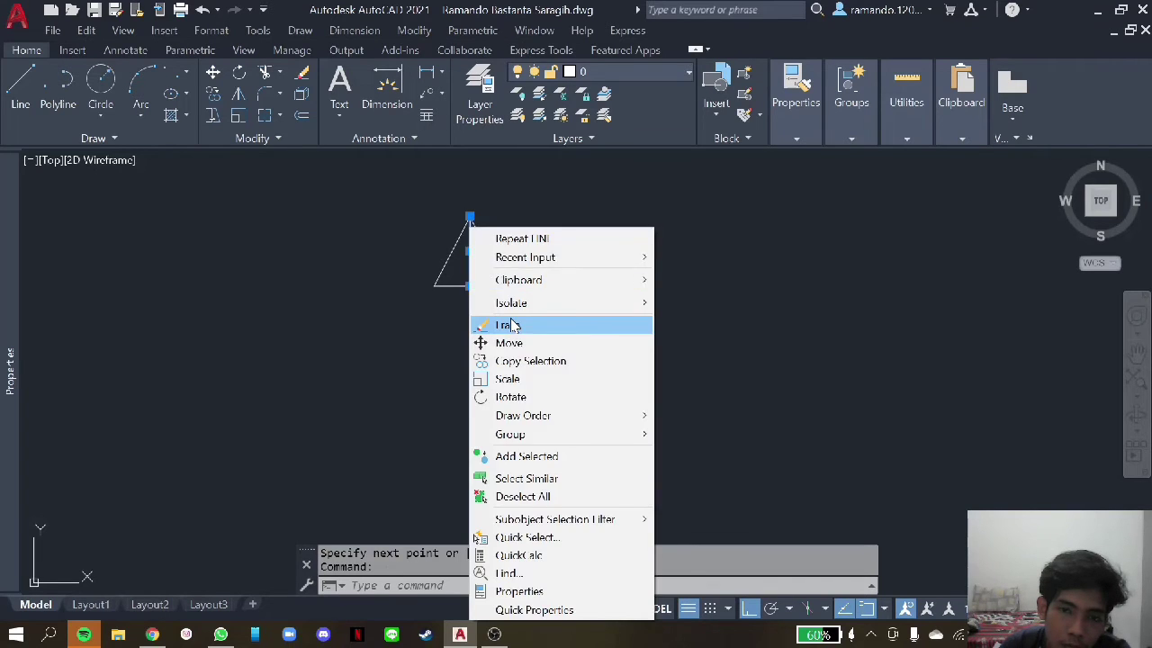
pyautogui.click(508, 324)
# - Rotate the triangle 180° about its base so it points downward
pyautogui.click(591, 314)
pyautogui.click(423, 208)
pyautogui.rightClick(423, 208)
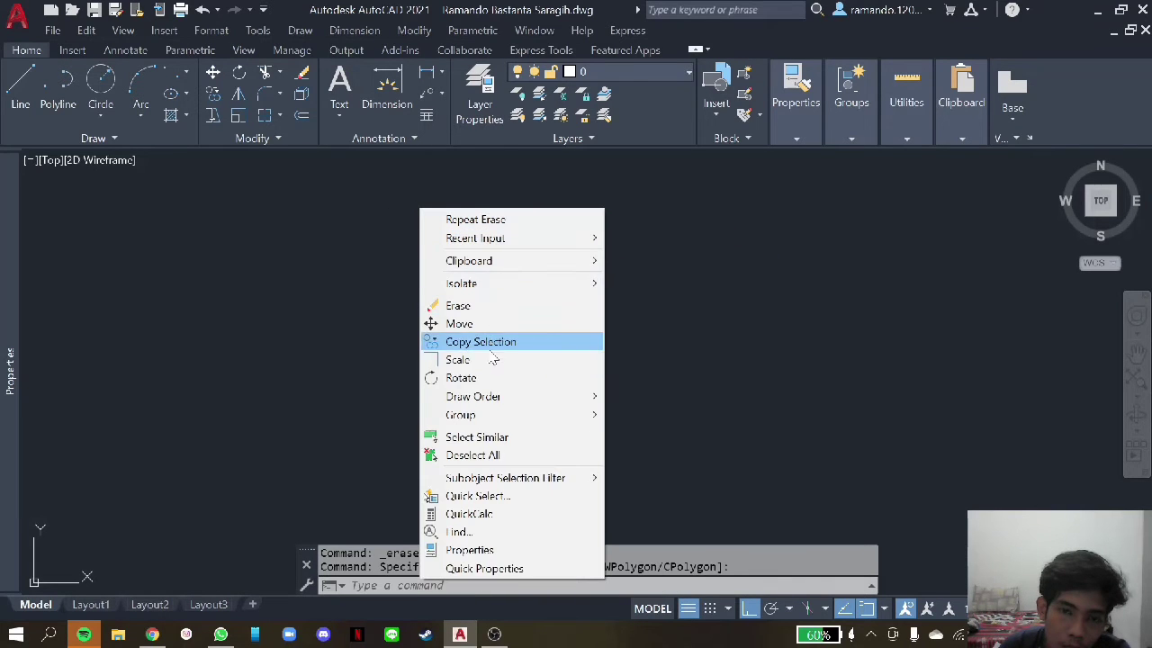
pyautogui.click(461, 377)
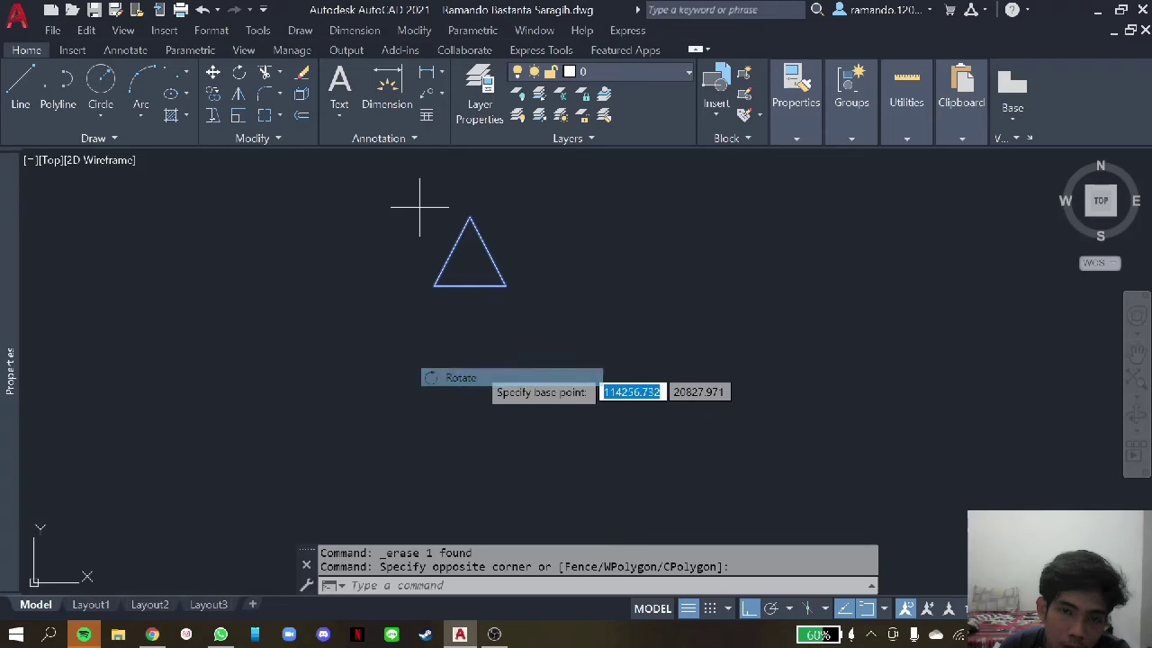
pyautogui.click(470, 286)
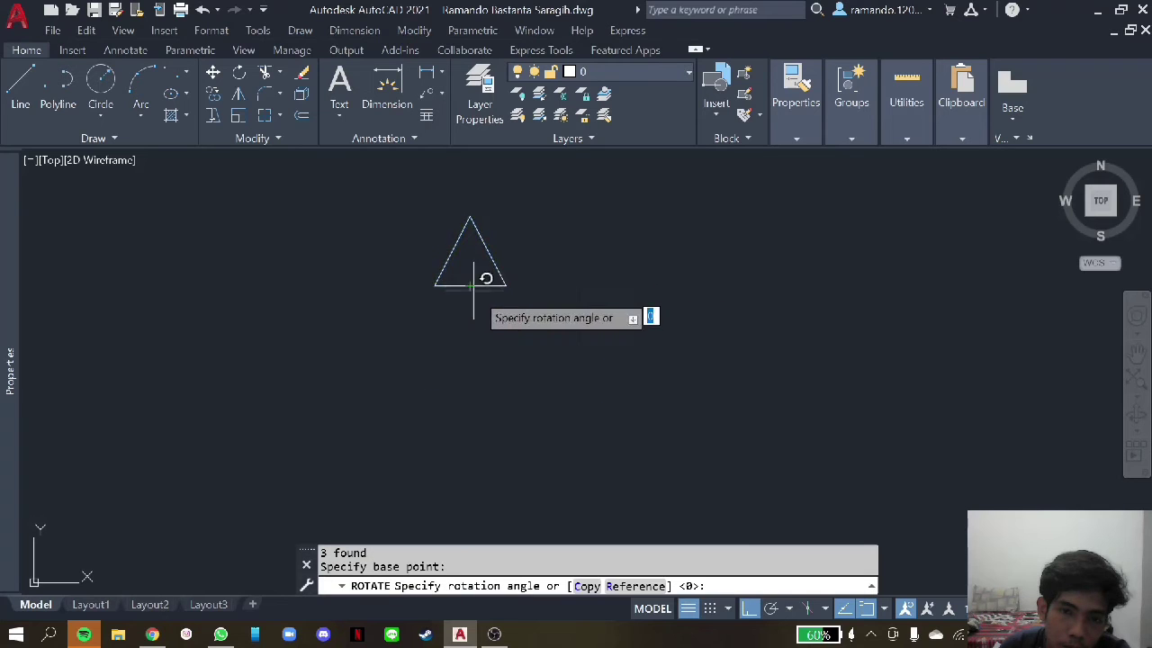
pyautogui.click(322, 305)
pyautogui.scroll(-5, 518, 245)
pyautogui.scroll(3, 526, 251)
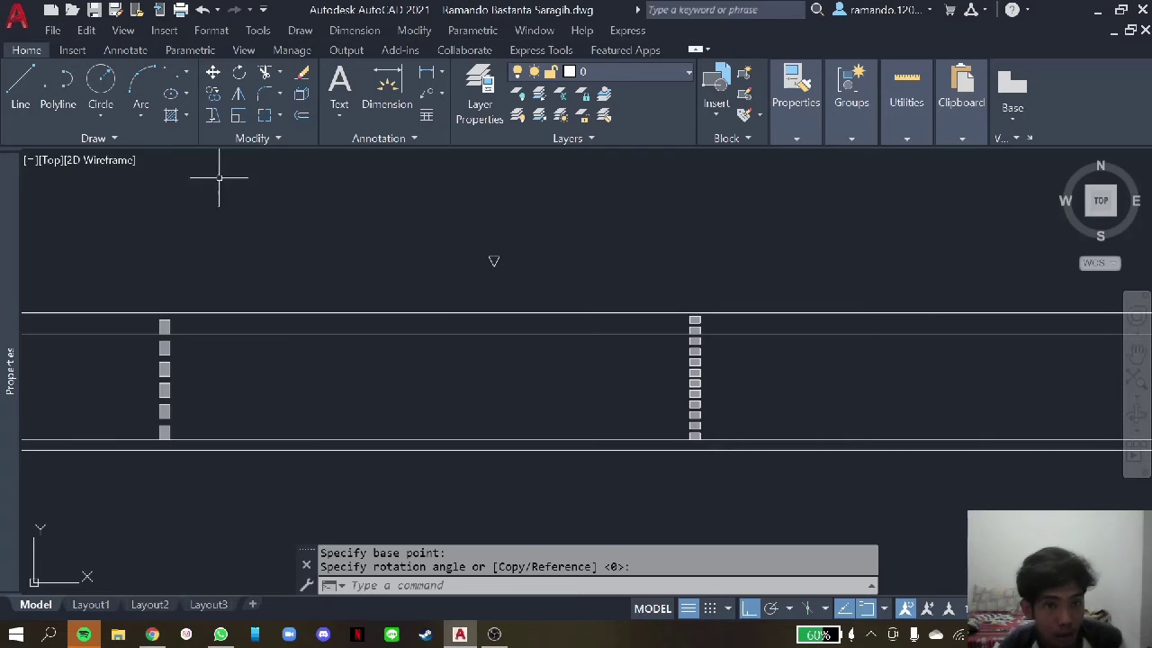
# - Draw a circle of radius 0.3 beside the triangle, then undo it as too large
pyautogui.click(99, 102)
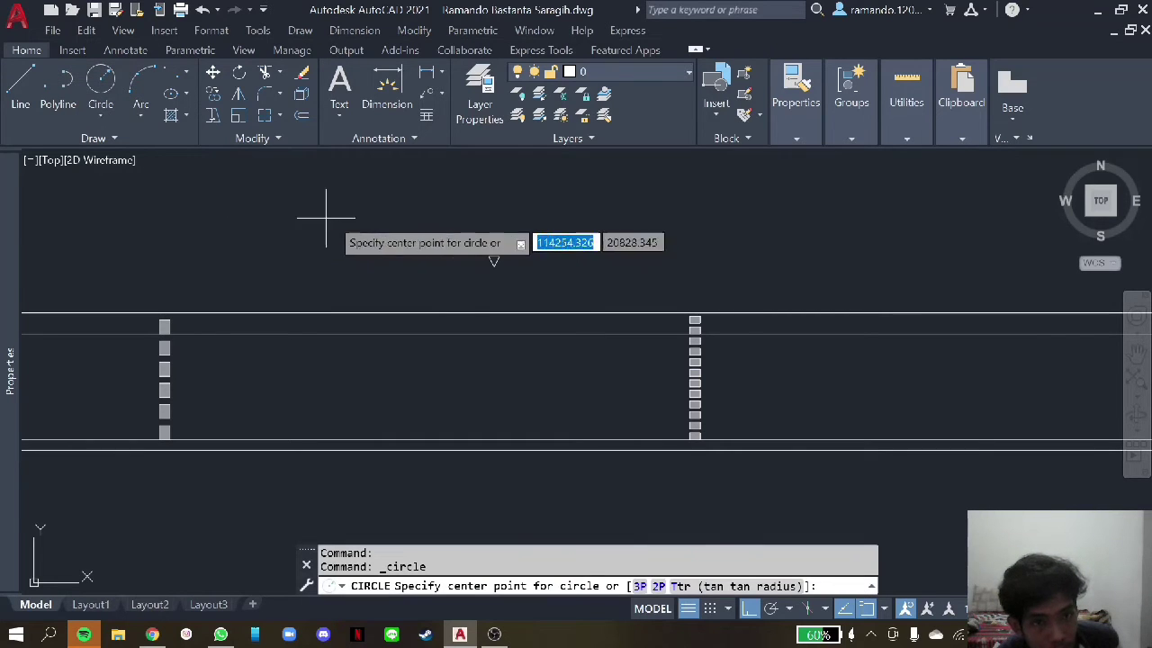
pyautogui.scroll(5, 524, 243)
pyautogui.click(525, 279)
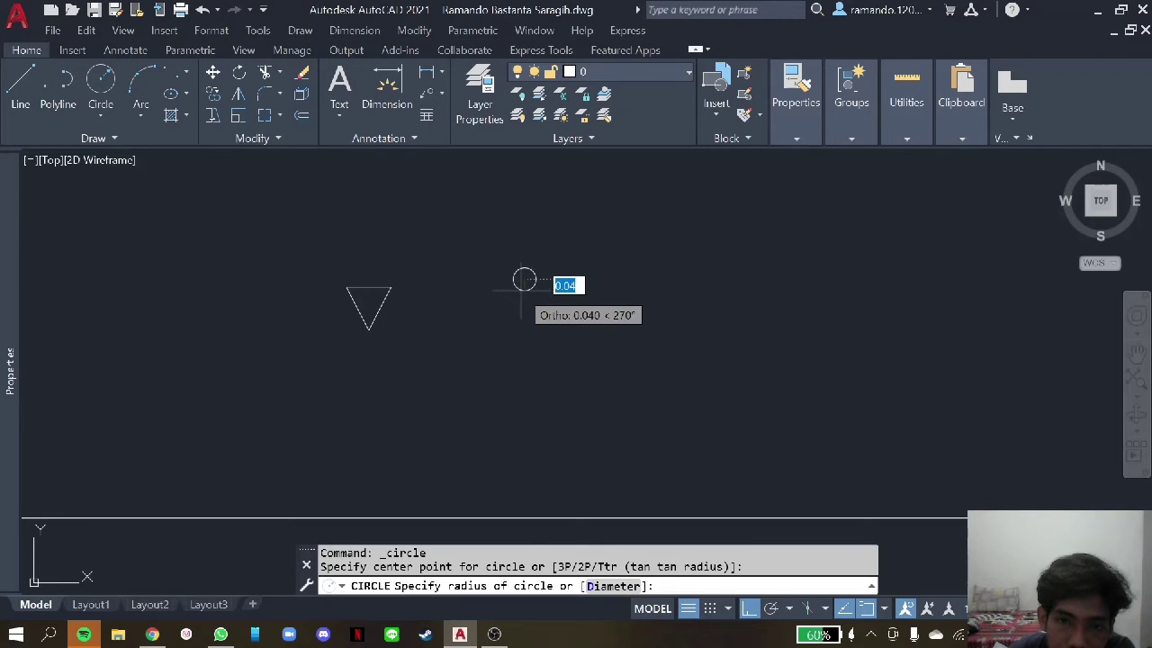
pyautogui.write('0')
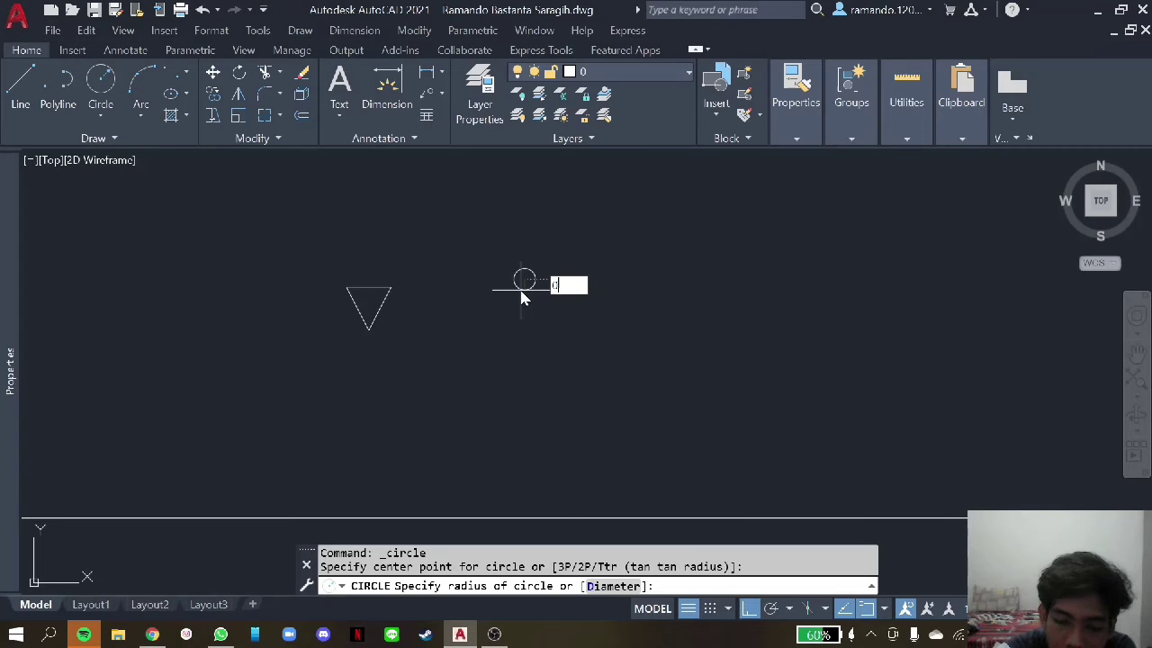
pyautogui.press('Return')
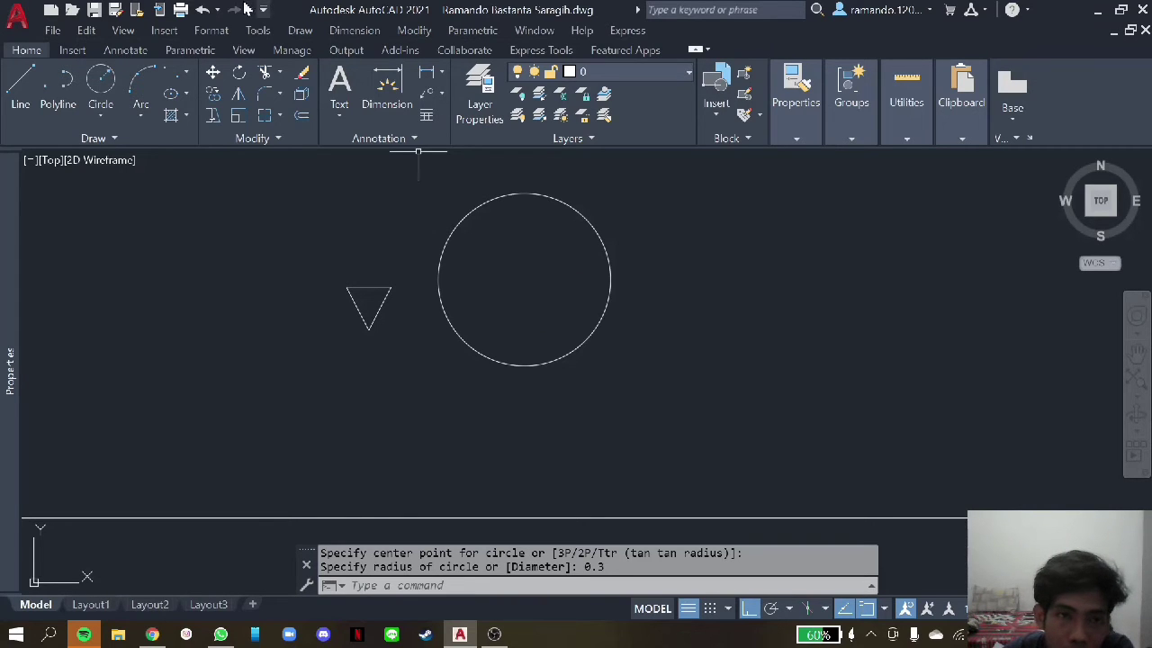
pyautogui.hotkey('ctrl', 'z')
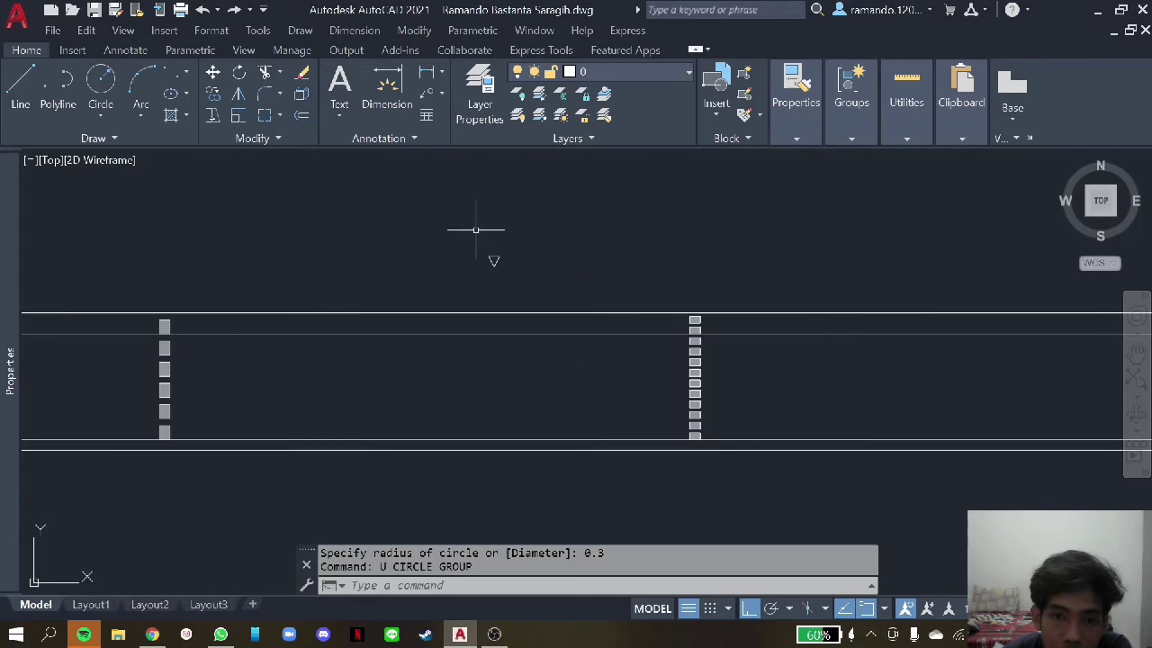
# - Draw a circle of radius 0.15 just right of the triangle
pyautogui.click(100, 79)
pyautogui.scroll(-2, 720, 432)
pyautogui.scroll(5, 655, 443)
pyautogui.click(101, 118)
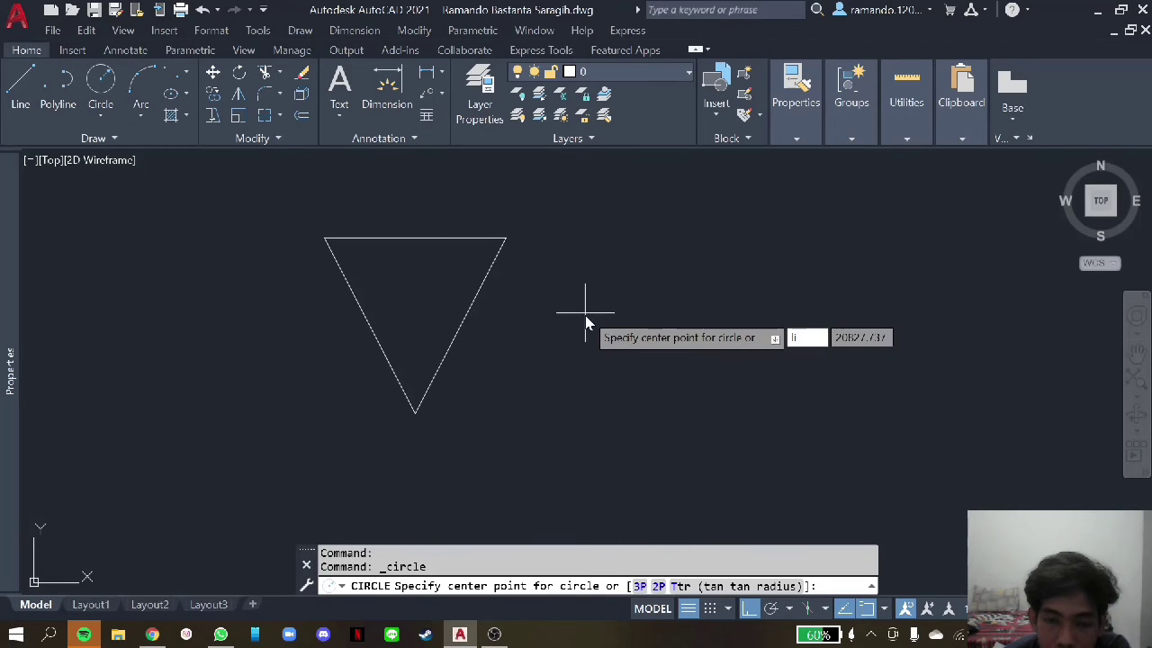
pyautogui.press('Escape')
pyautogui.write('c')
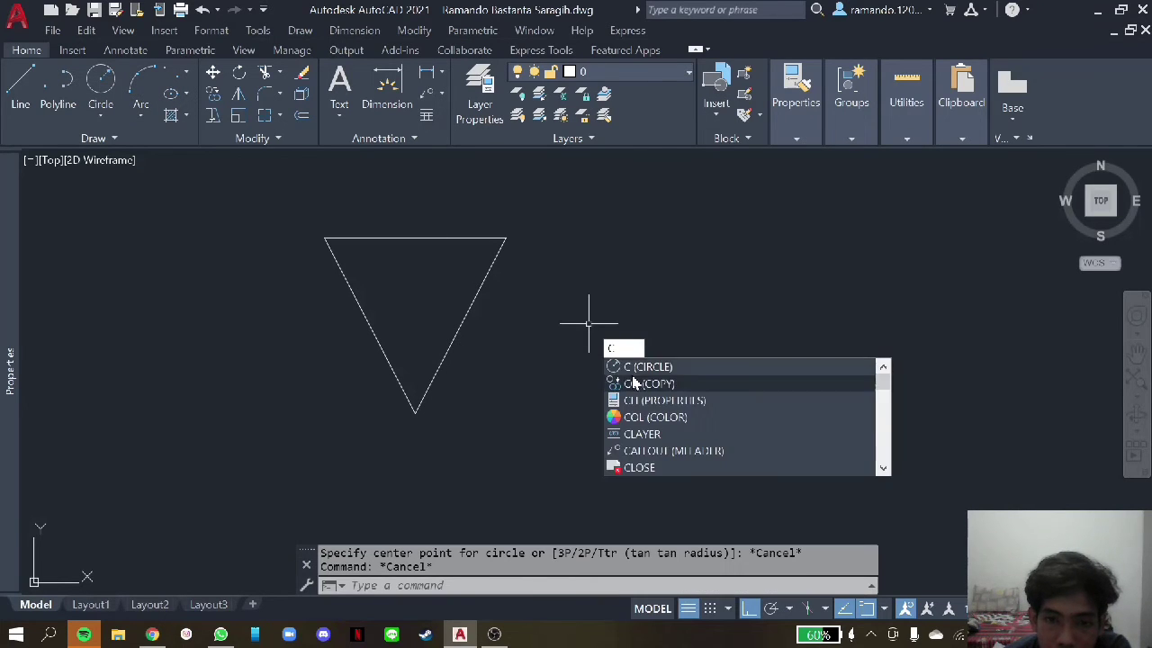
pyautogui.press('Return')
pyautogui.click(600, 329)
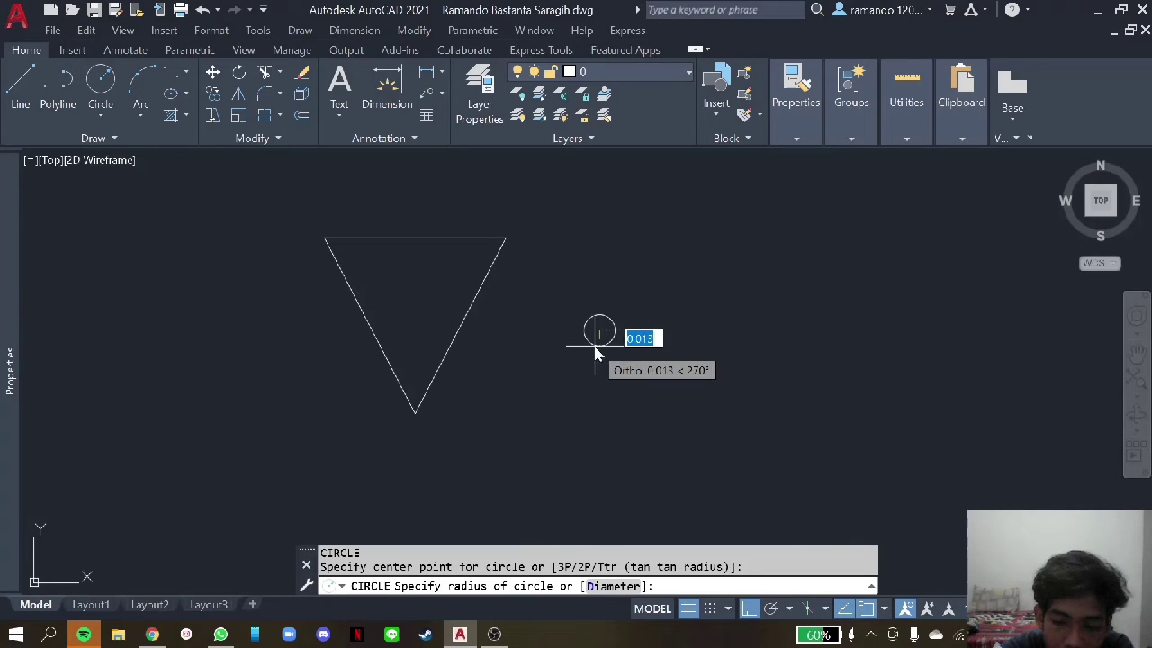
pyautogui.write('0')
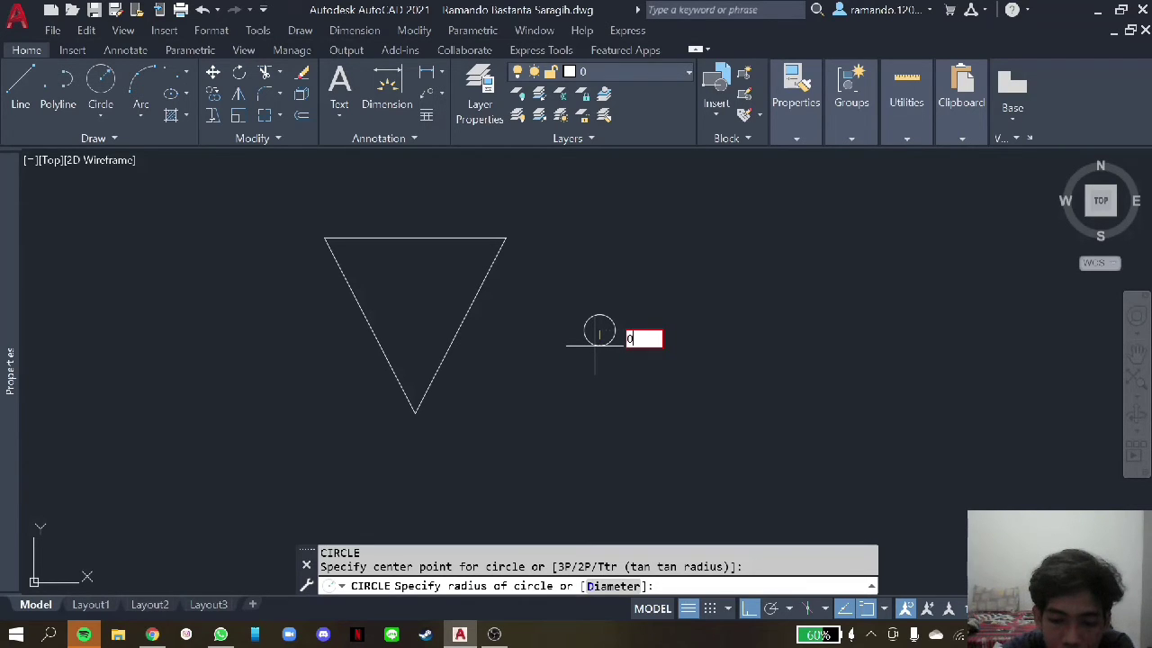
pyautogui.press('Return')
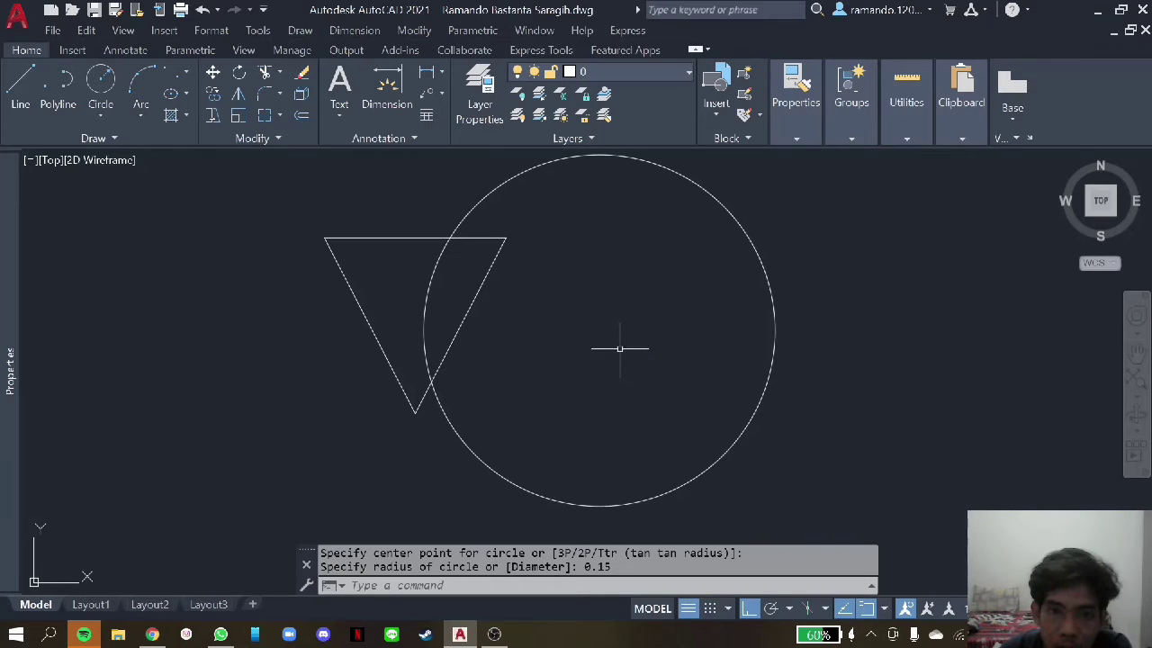
# - Shrink the circle to radius 0.05 by stretching its edge grip
pyautogui.scroll(-4, 659, 293)
pyautogui.click(701, 270)
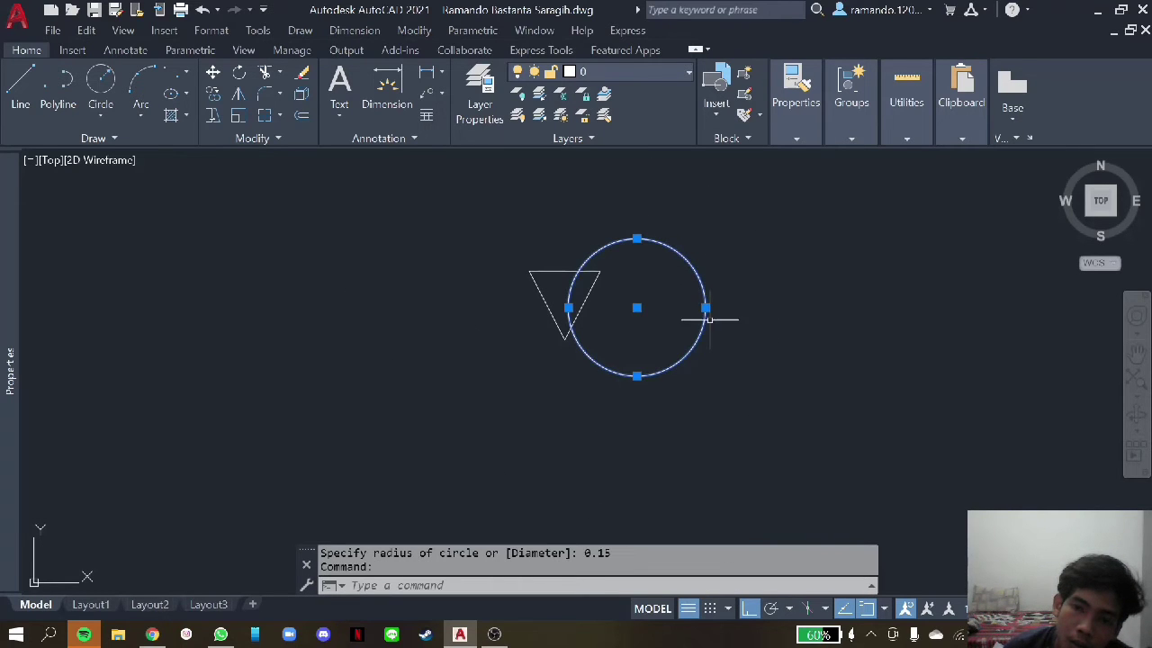
pyautogui.click(706, 307)
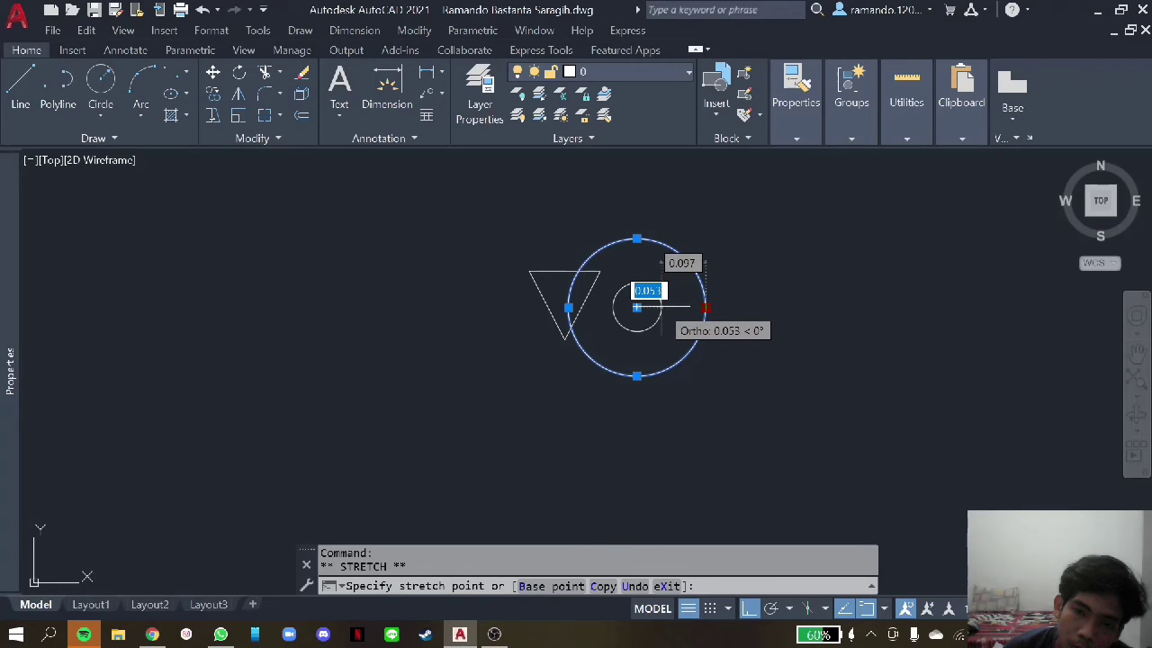
pyautogui.write('0.')
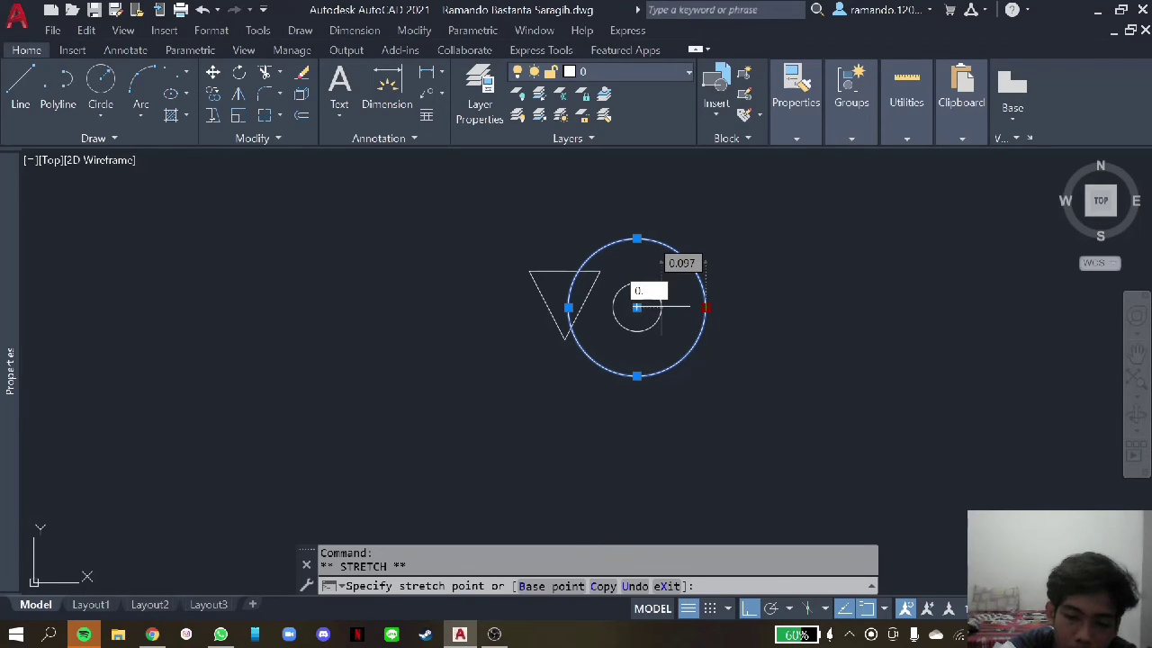
pyautogui.press('Return')
pyautogui.press('Escape')
# - Copy the small circle twice, stacked below the triangle's tip, and erase the original
pyautogui.moveTo(642, 345); pyautogui.dragTo(618, 250)
pyautogui.rightClick(620, 228)
pyautogui.click(652, 361)
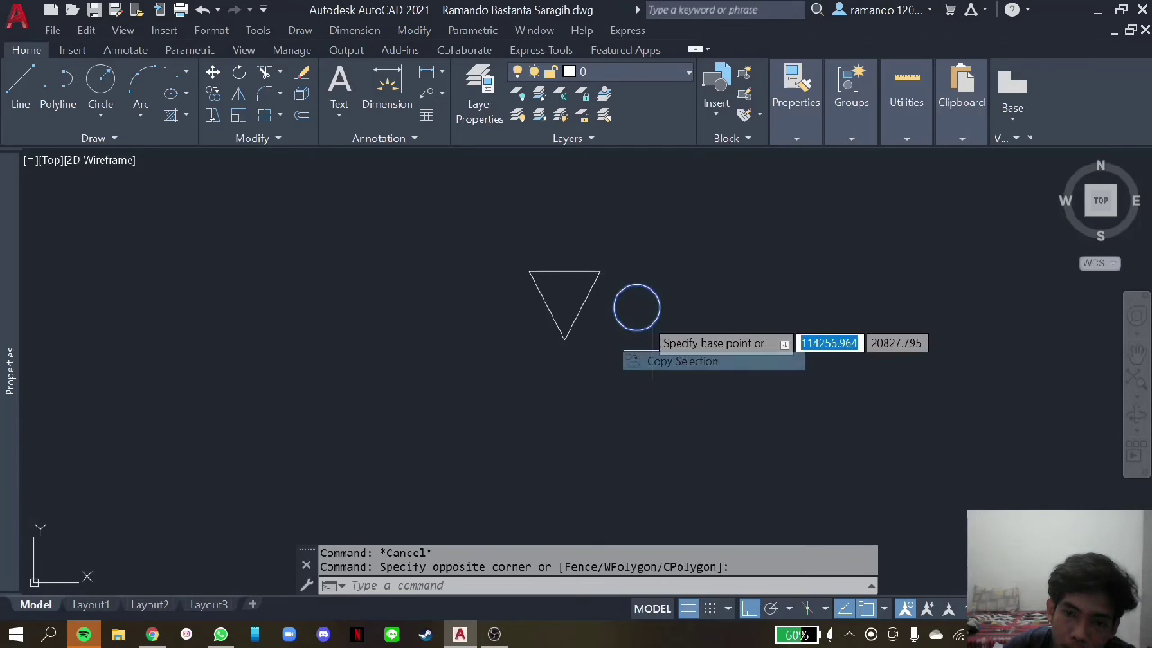
pyautogui.click(637, 307)
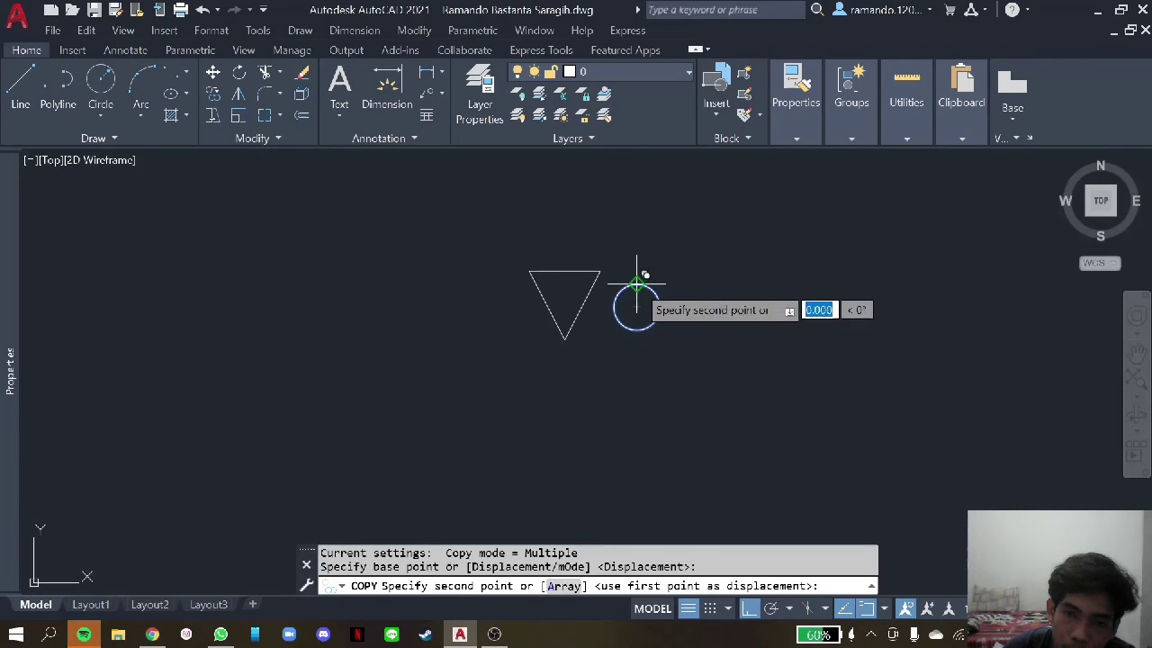
pyautogui.click(564, 365)
pyautogui.click(564, 387)
pyautogui.press('Escape')
pyautogui.moveTo(684, 342); pyautogui.dragTo(615, 250)
pyautogui.rightClick(623, 227)
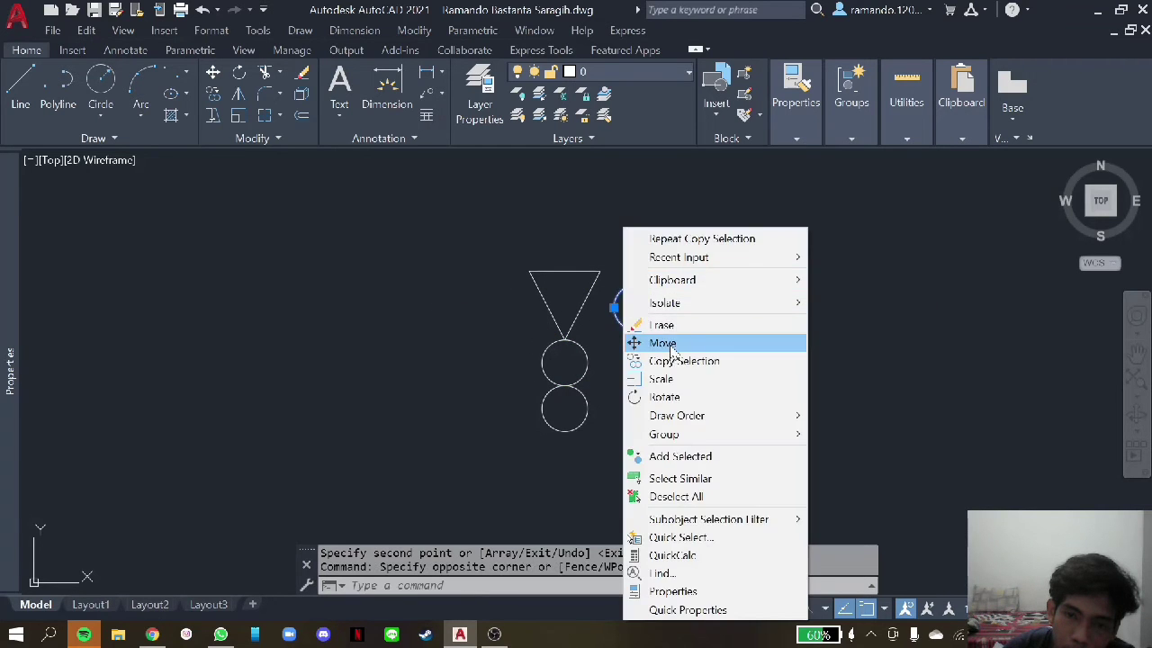
pyautogui.click(664, 325)
# - Trim opposite halves of the two circles against a vertical guide line, then erase the line
pyautogui.scroll(2, 592, 386)
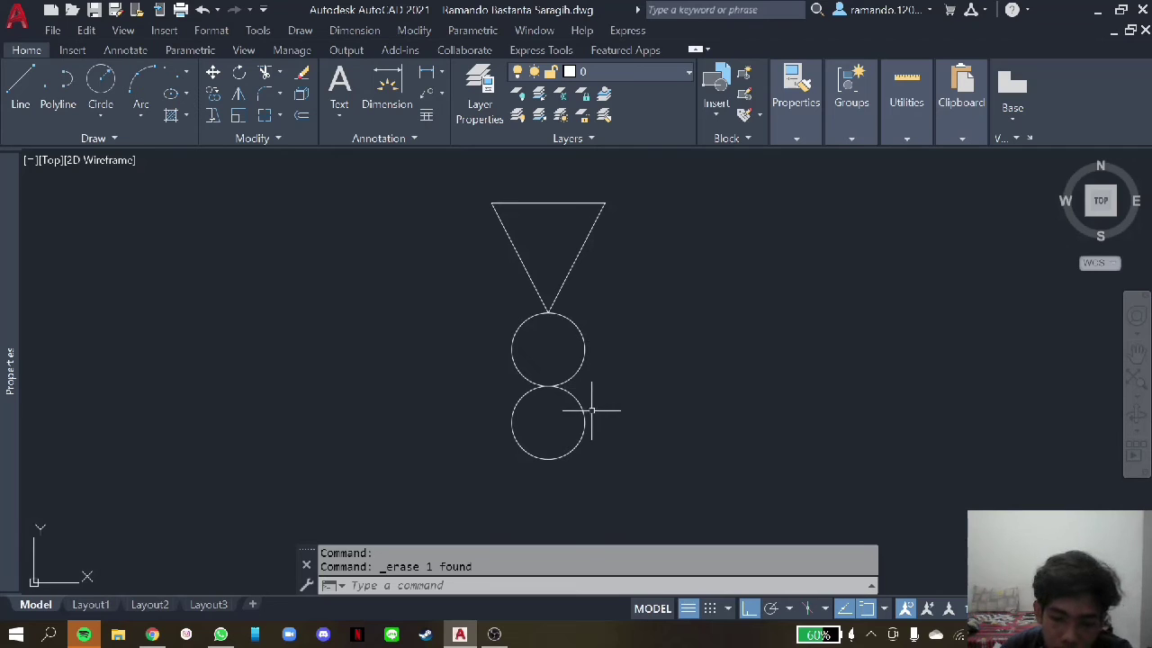
pyautogui.write('LI')
pyautogui.press('Return')
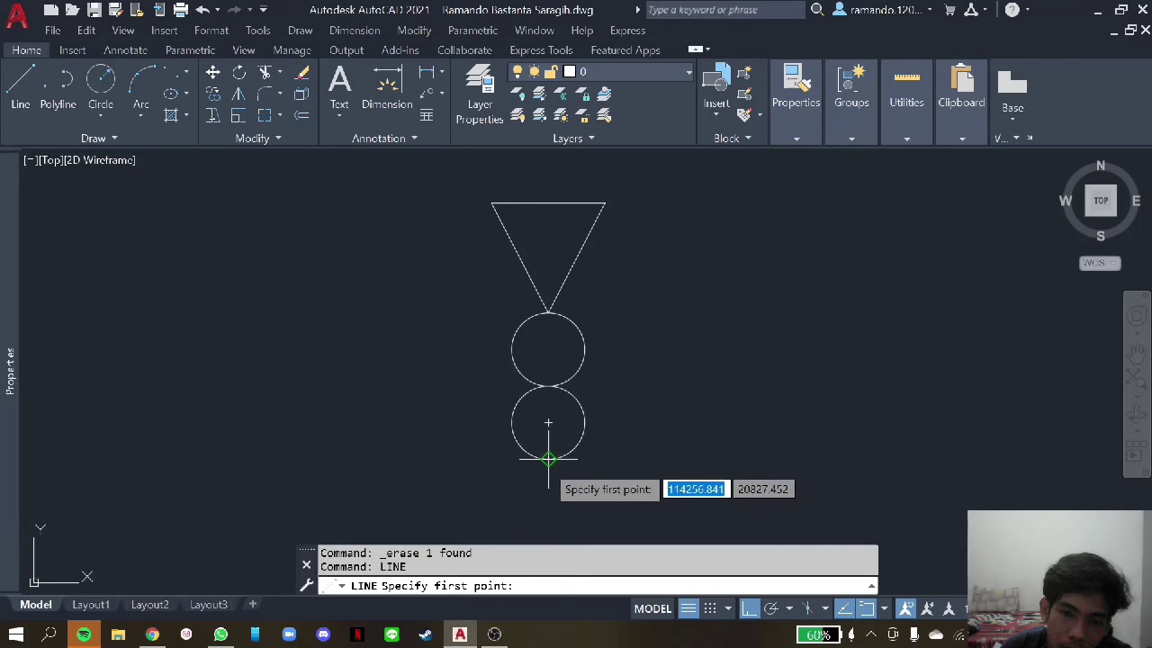
pyautogui.click(549, 459)
pyautogui.click(548, 314)
pyautogui.press('Escape')
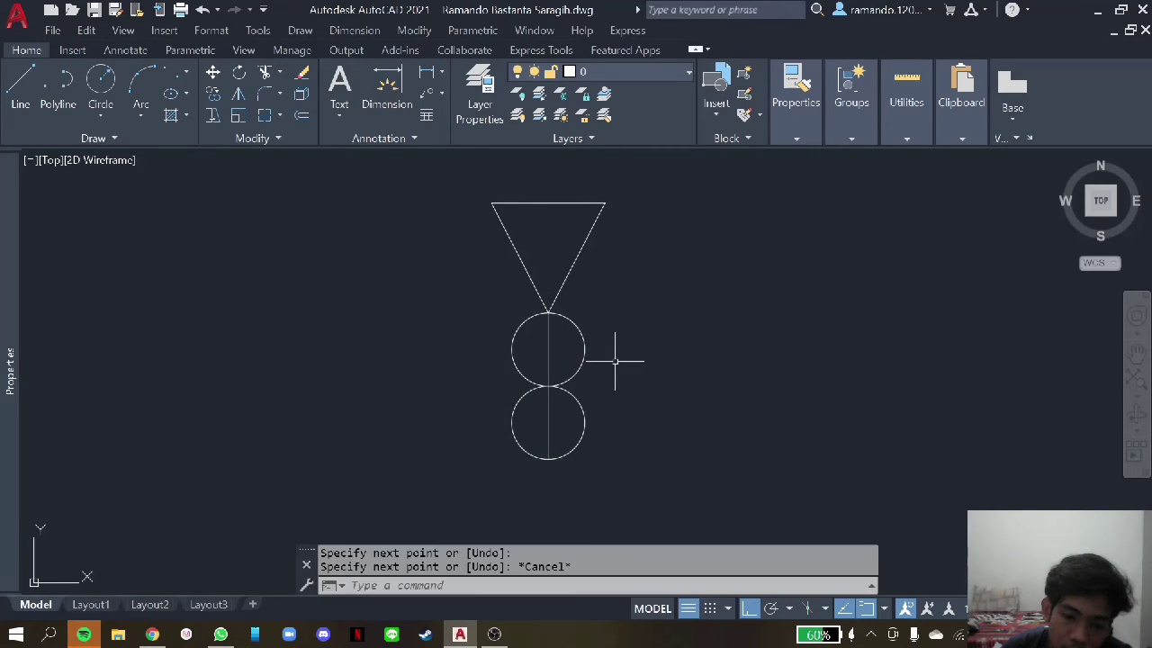
pyautogui.write('TR')
pyautogui.press('Return')
pyautogui.click(585, 350)
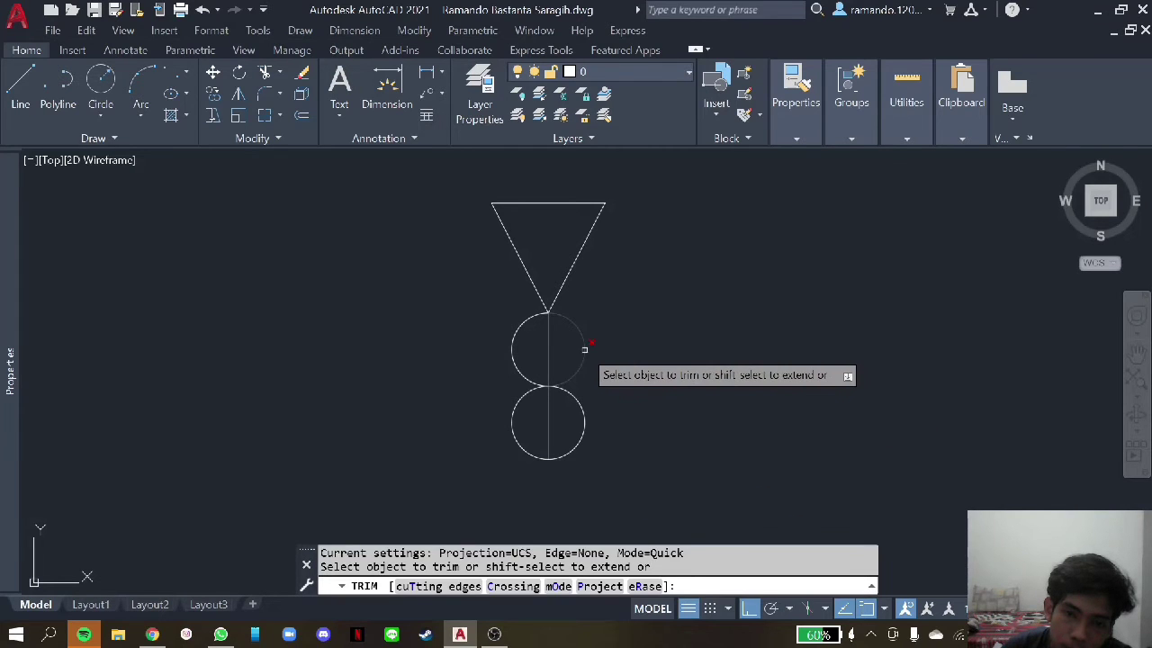
pyautogui.click(516, 412)
pyautogui.press('Escape')
pyautogui.click(549, 363)
pyautogui.press('Delete')
pyautogui.click(643, 424)
# - Copy the triangle-and-wave marker from its tip onto the water lines of four compartments
pyautogui.click(489, 257)
pyautogui.rightClick(491, 251)
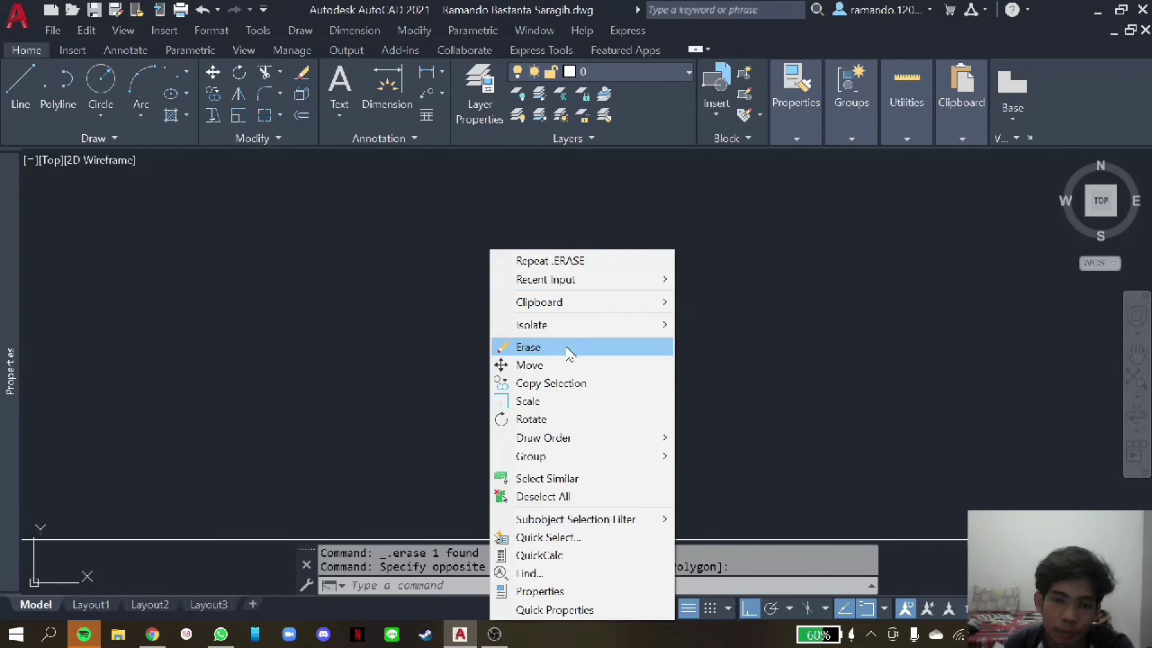
pyautogui.click(520, 383)
pyautogui.click(577, 353)
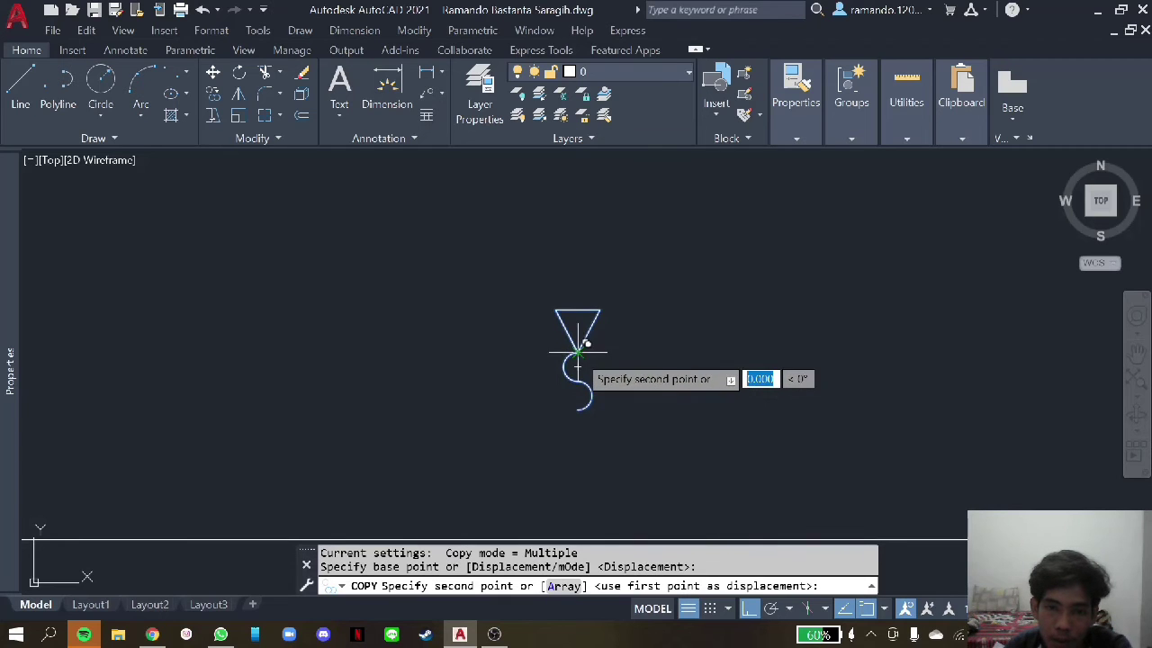
pyautogui.scroll(-3, 585, 349)
pyautogui.scroll(5, 837, 387)
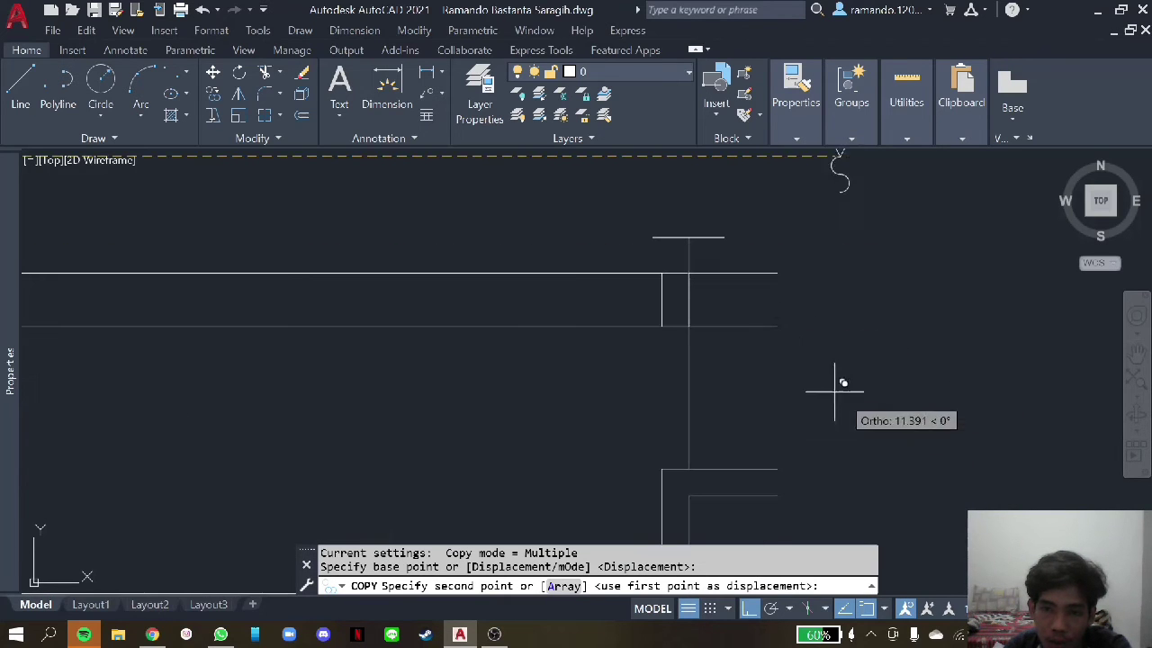
pyautogui.click(727, 315)
pyautogui.scroll(-3, 756, 354)
pyautogui.scroll(-3, 646, 353)
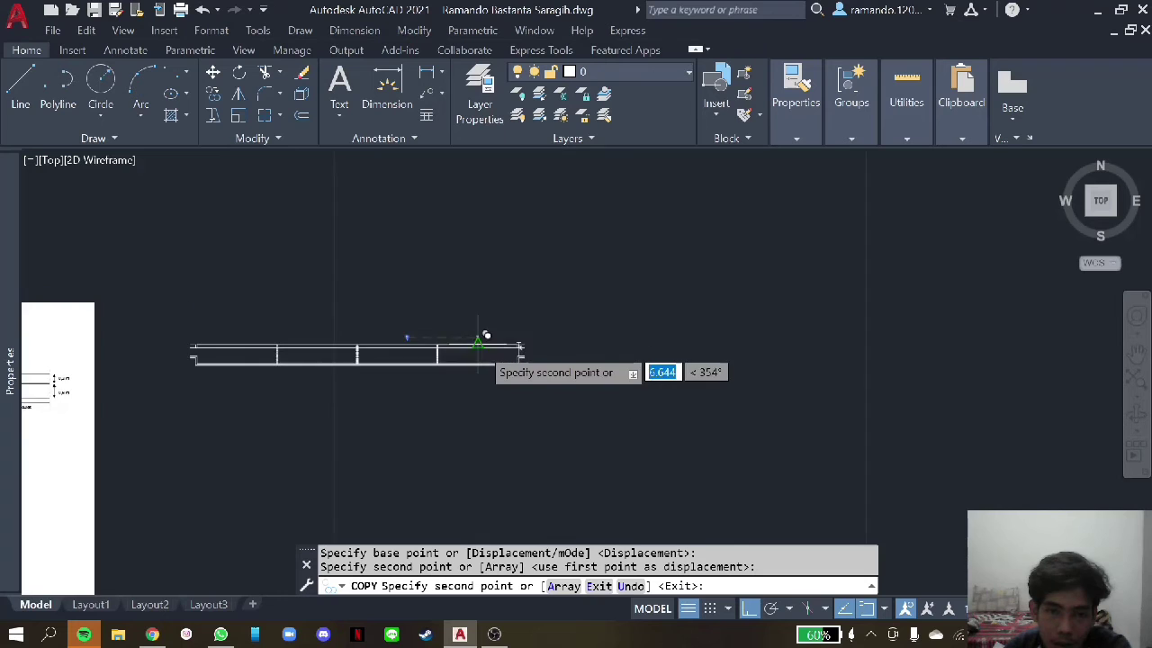
pyautogui.scroll(-5, 484, 330)
pyautogui.scroll(2, 531, 335)
pyautogui.scroll(3, 529, 343)
pyautogui.scroll(3, 494, 317)
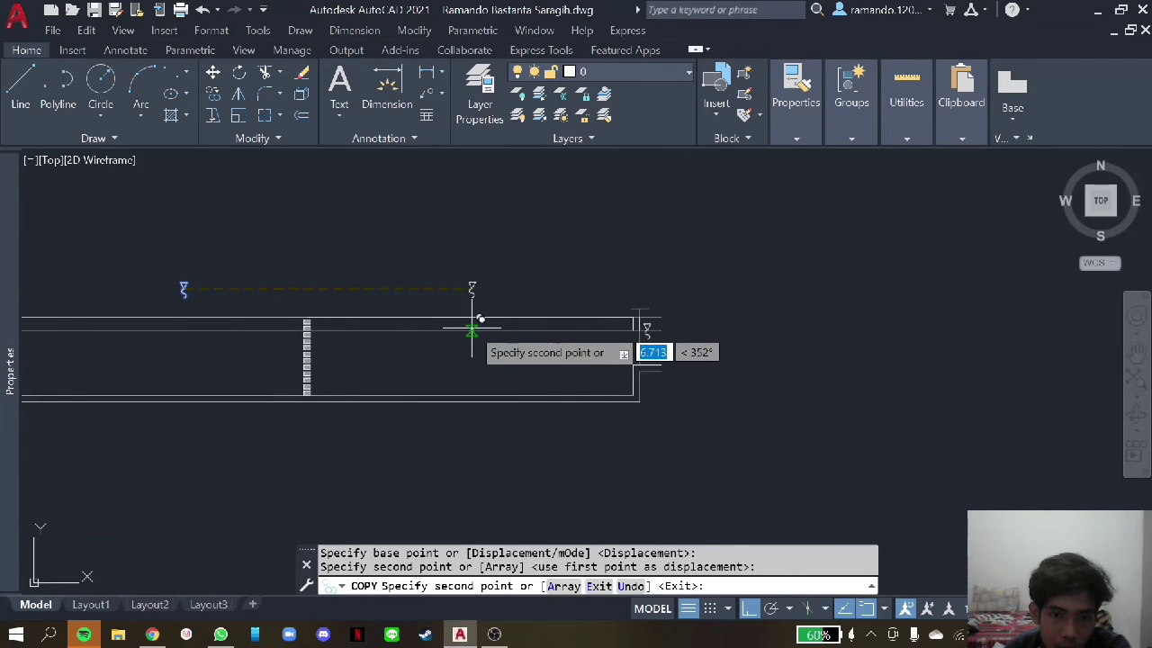
pyautogui.click(469, 329)
pyautogui.scroll(-3, 576, 320)
pyautogui.scroll(5, 569, 336)
pyautogui.scroll(-3, 540, 331)
pyautogui.scroll(-2, 234, 328)
pyautogui.scroll(5, 444, 324)
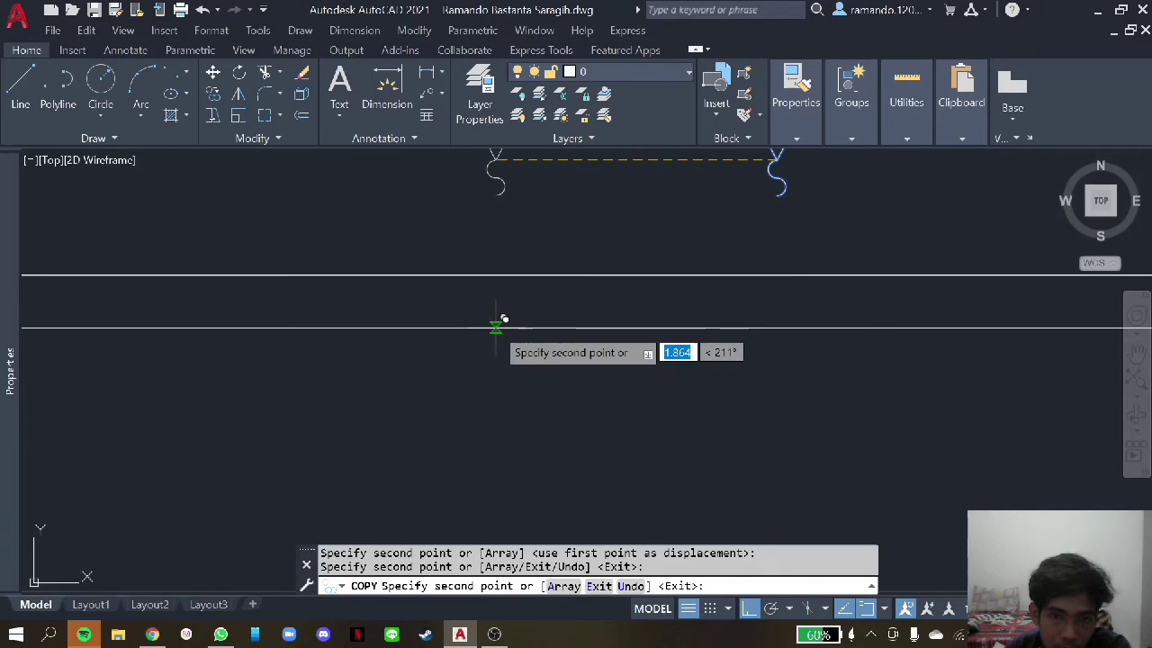
pyautogui.click(495, 322)
pyautogui.scroll(-2, 630, 321)
pyautogui.scroll(-2, 546, 324)
pyautogui.scroll(5, 561, 303)
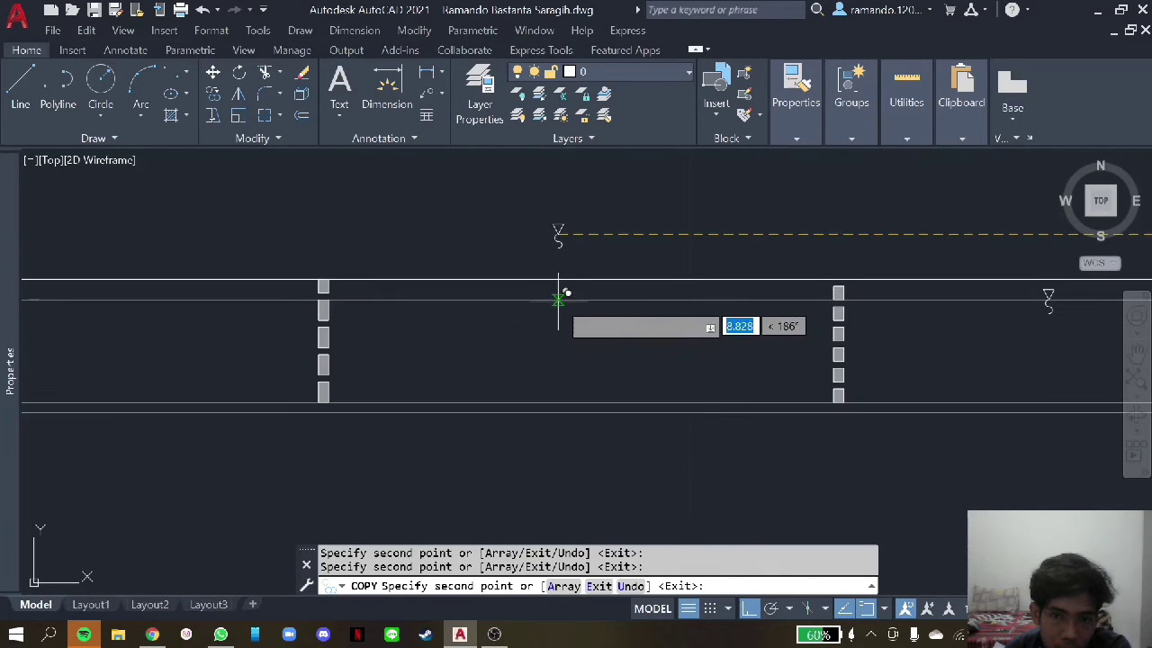
pyautogui.scroll(-4, 550, 315)
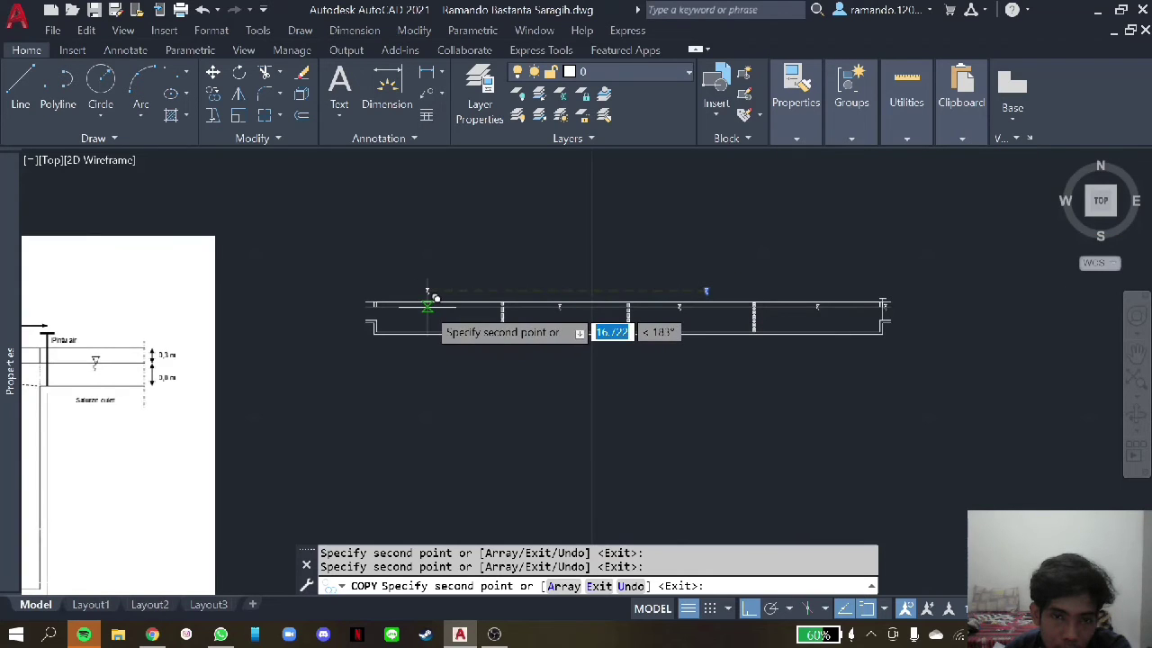
pyautogui.scroll(5, 440, 300)
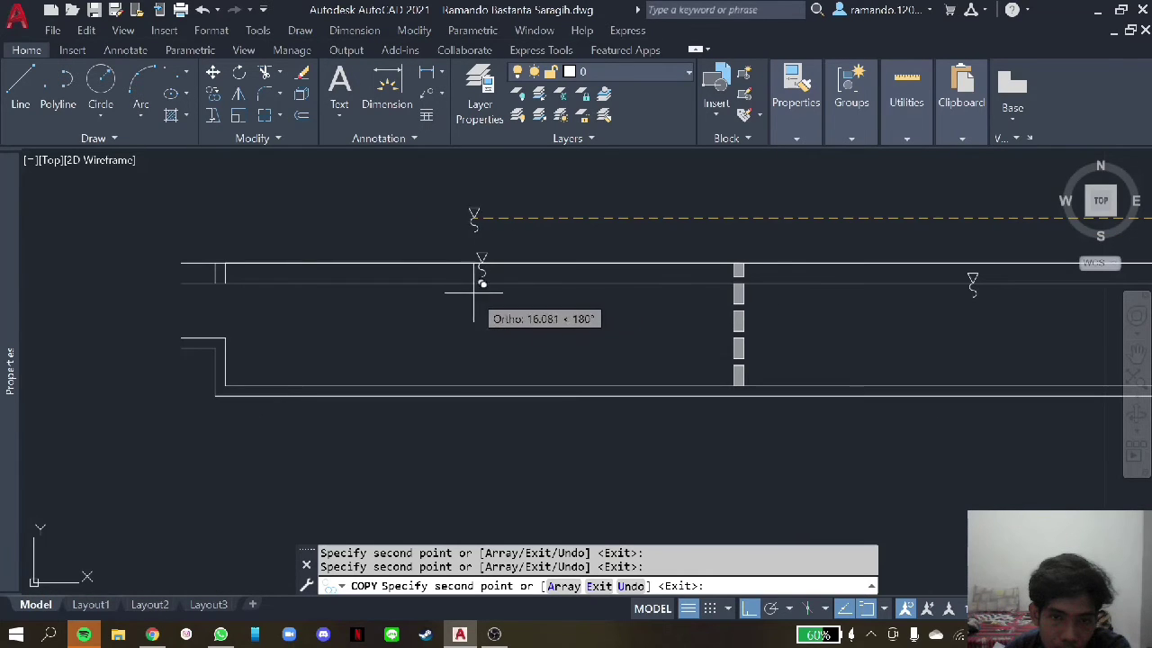
pyautogui.scroll(-1, 471, 281)
pyautogui.scroll(-3, 522, 291)
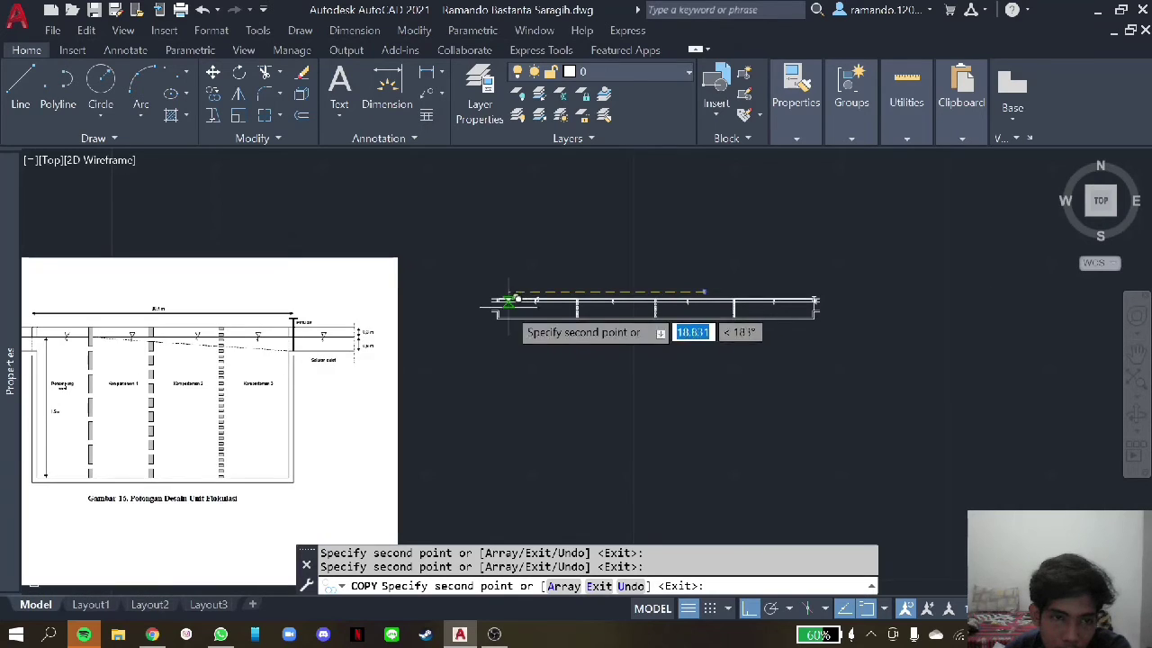
pyautogui.scroll(4, 510, 301)
pyautogui.scroll(3, 514, 290)
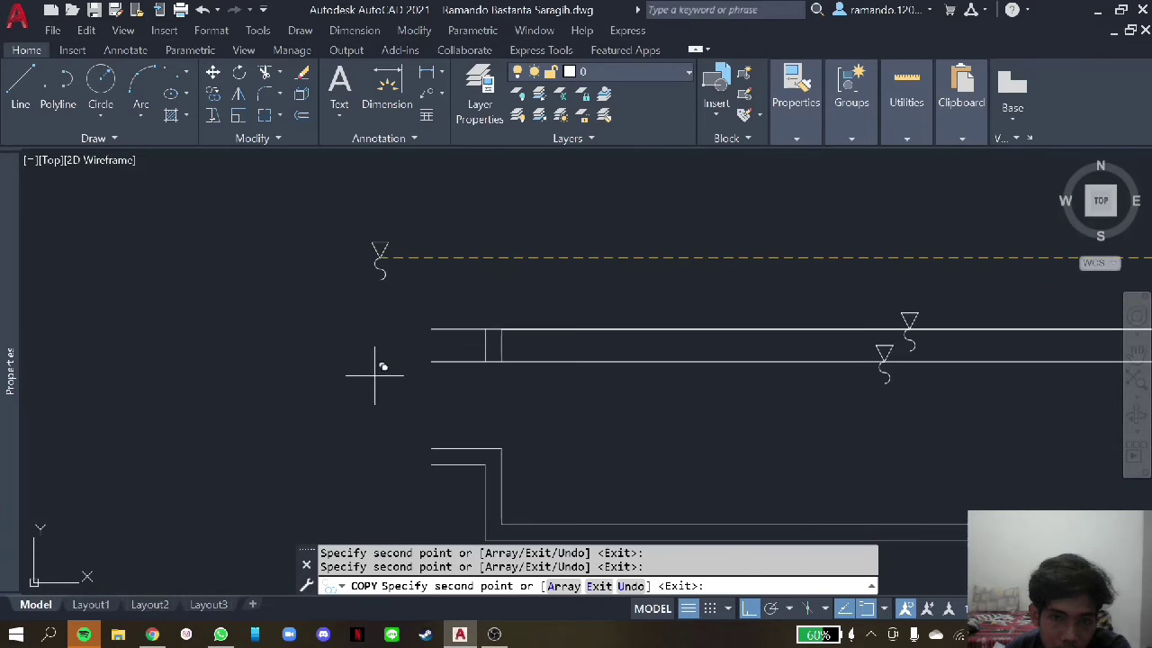
pyautogui.click(461, 354)
pyautogui.press('Escape')
# - Select the extra triangle marker and its wavy line on the right
pyautogui.click(944, 325)
pyautogui.click(911, 320)
pyautogui.scroll(2, 900, 324)
pyautogui.scroll(1, 886, 333)
pyautogui.click(924, 360)
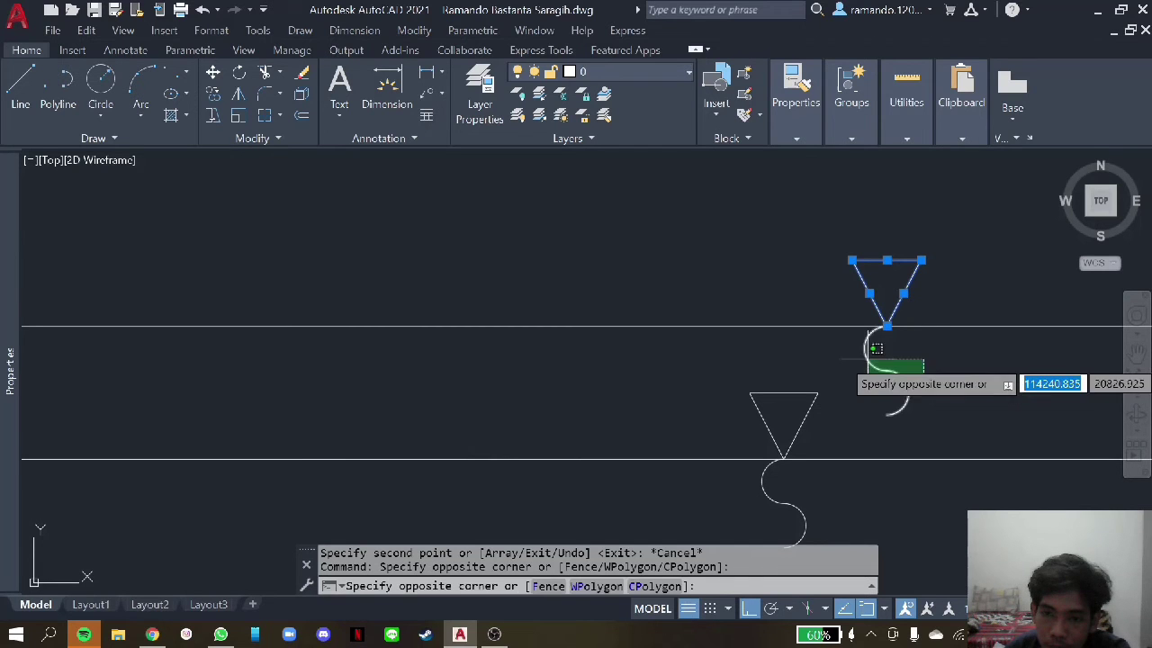
pyautogui.click(869, 358)
# - Delete the stray triangle and wavy-line marker
pyautogui.press('Delete')
pyautogui.scroll(-5, 900, 373)
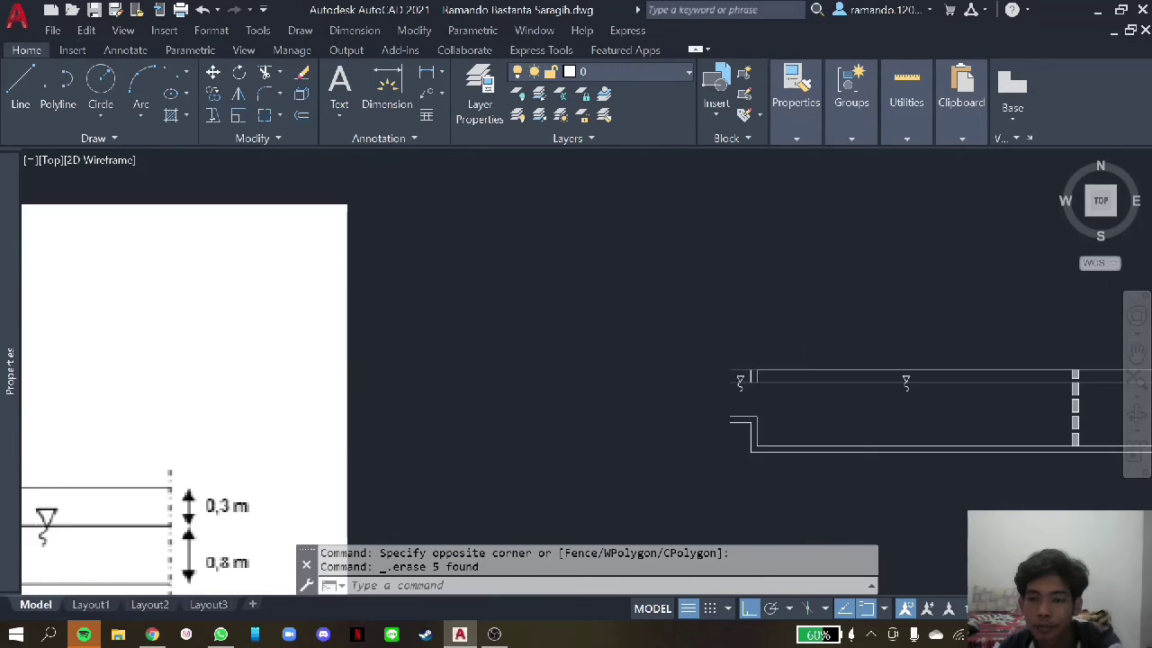
pyautogui.scroll(1, 746, 368)
pyautogui.scroll(1, 746, 368)
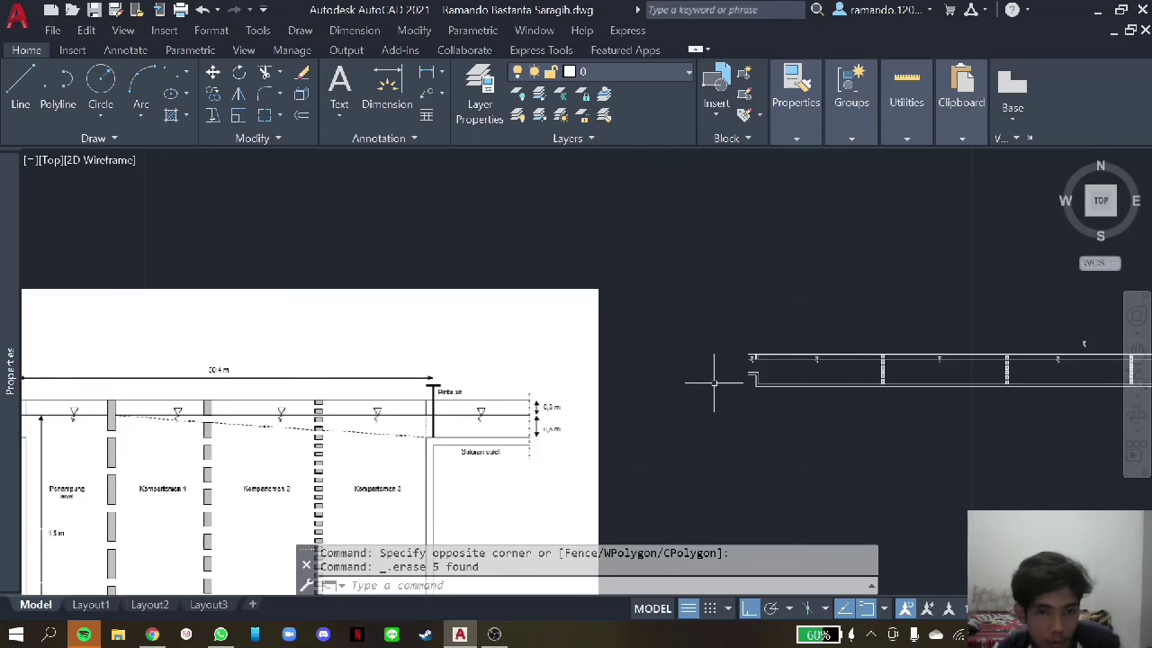
pyautogui.scroll(-2, 909, 347)
pyautogui.scroll(2, 1029, 330)
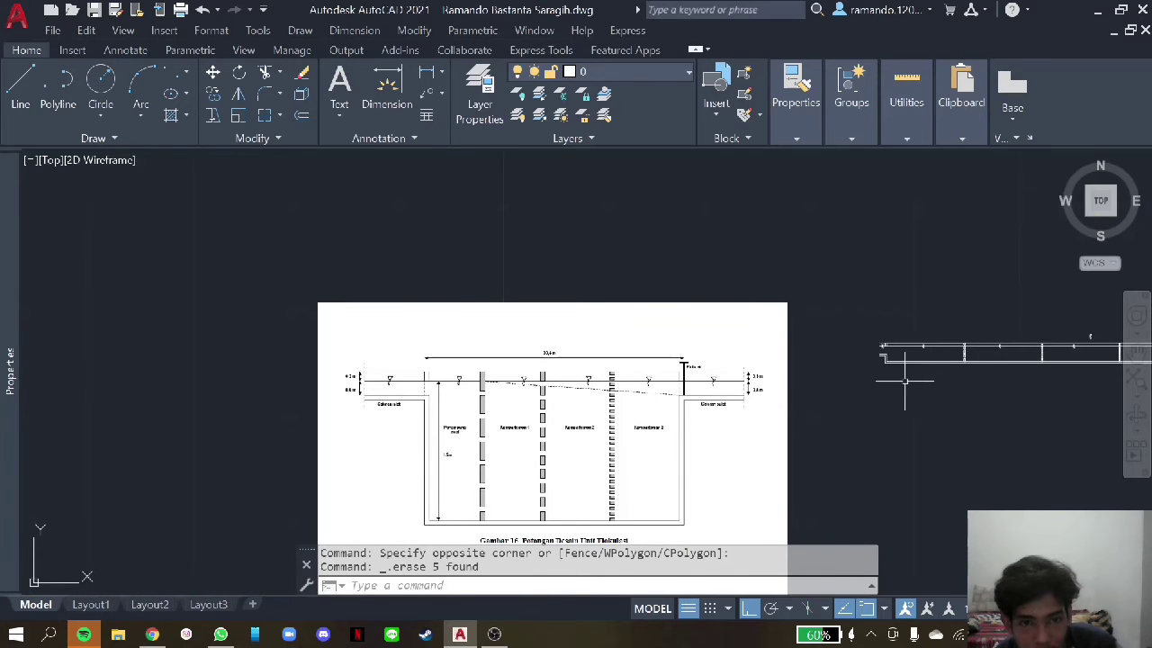
pyautogui.write('l')
# - Draw a vertical line at the channel's left end and extend both its ends by 0.5
pyautogui.press('Return')
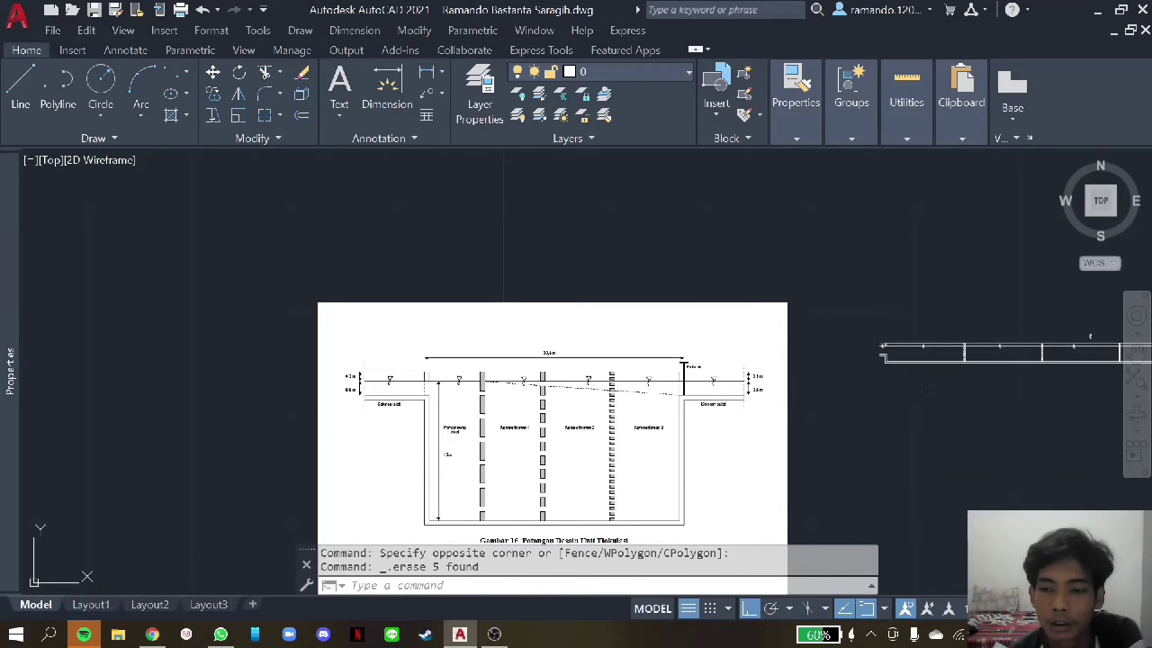
pyautogui.scroll(6, 891, 387)
pyautogui.scroll(2, 856, 264)
pyautogui.scroll(-3, 828, 203)
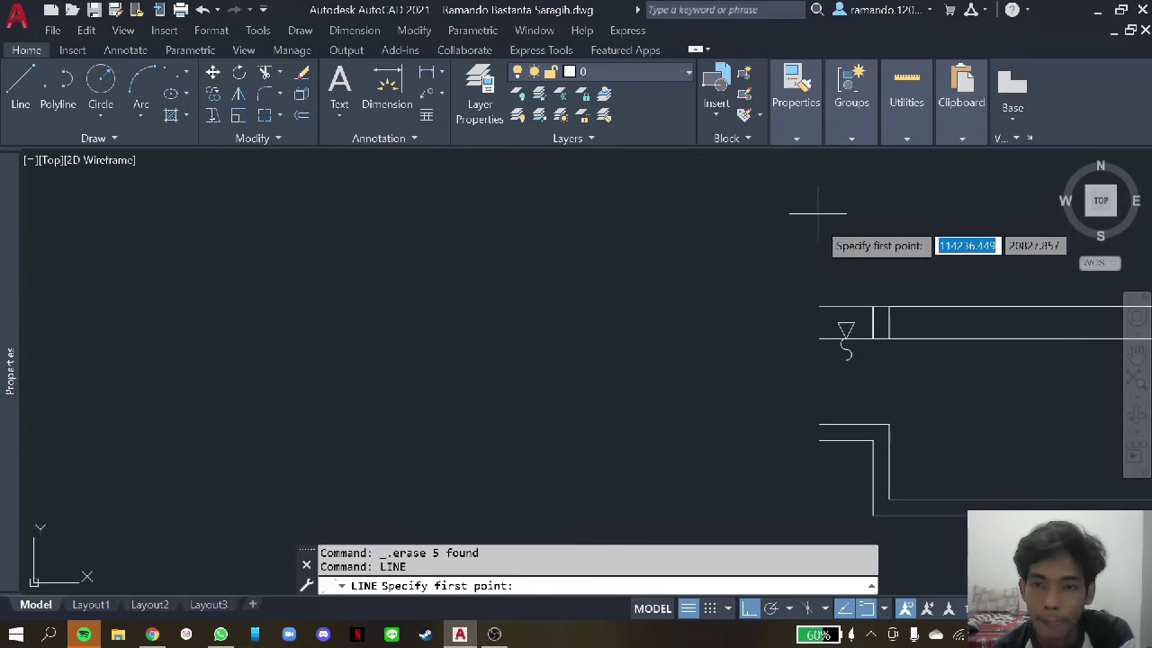
pyautogui.click(819, 440)
pyautogui.click(819, 307)
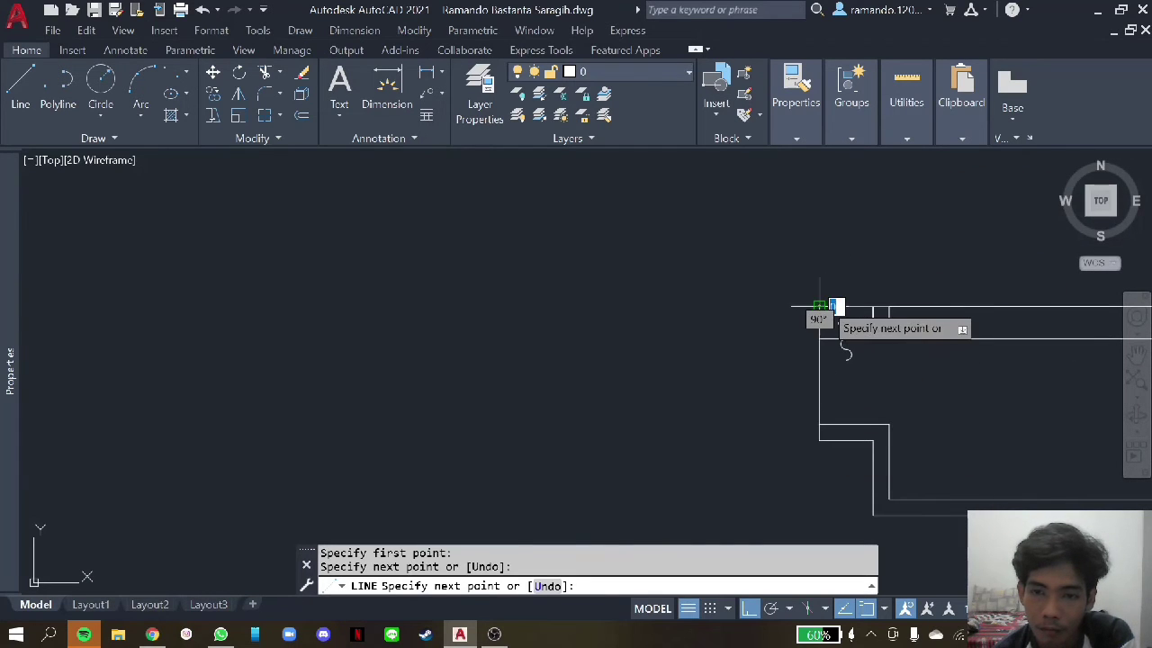
pyautogui.press('Escape')
pyautogui.click(819, 307)
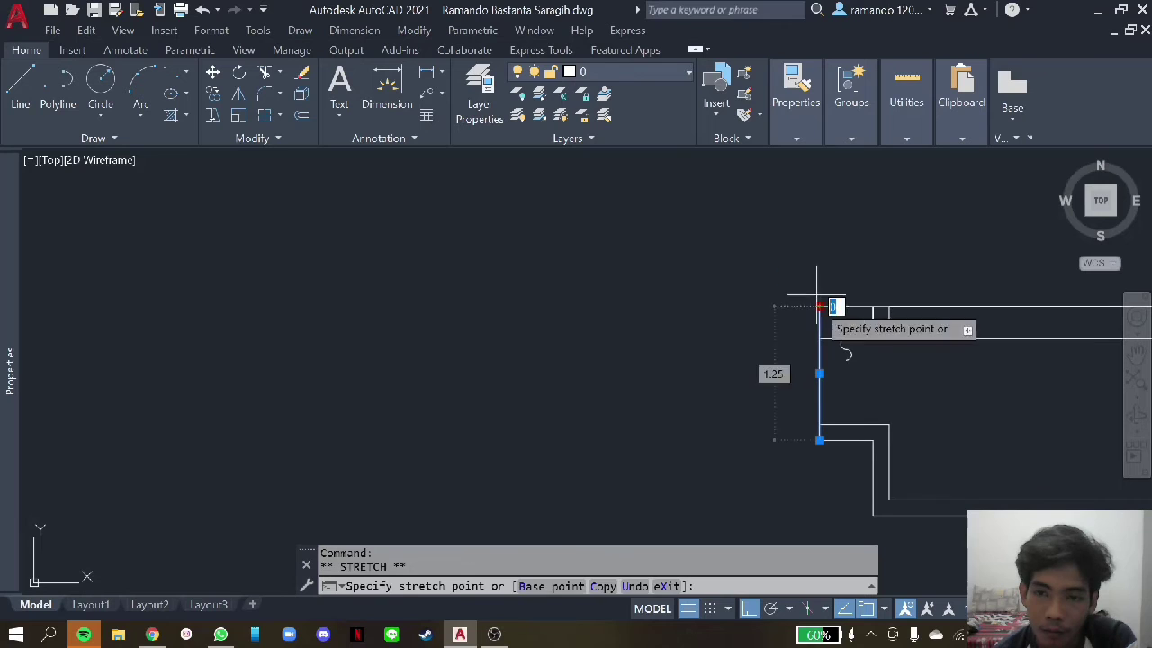
pyautogui.press('BackSpace')
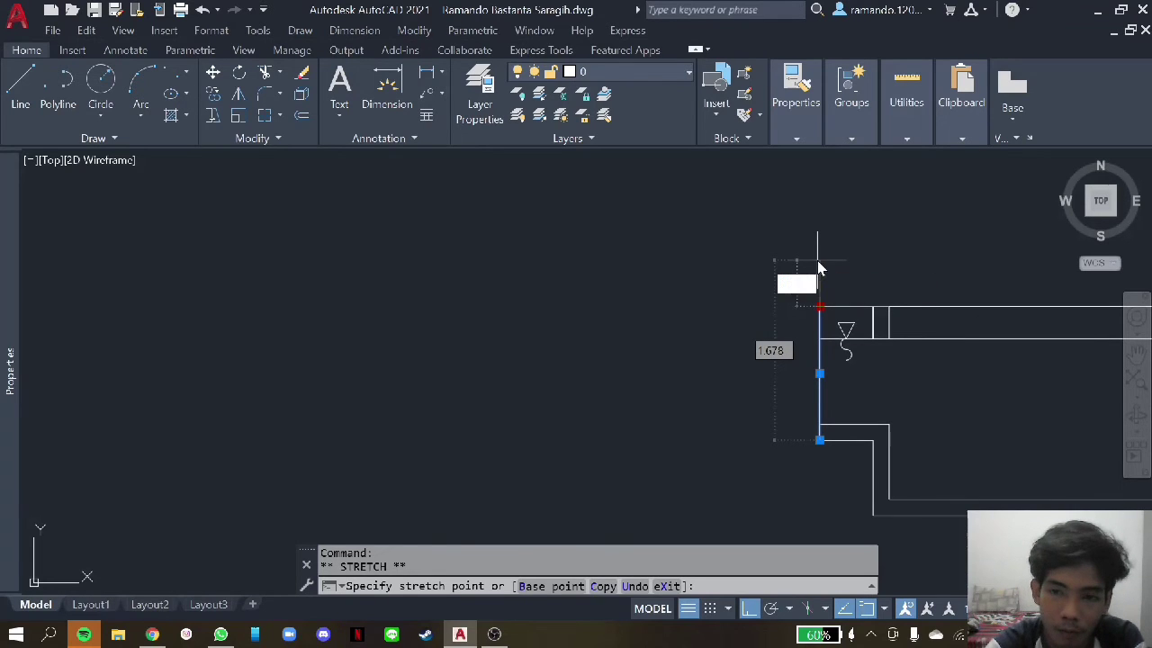
pyautogui.write('0.5')
pyautogui.press('Return')
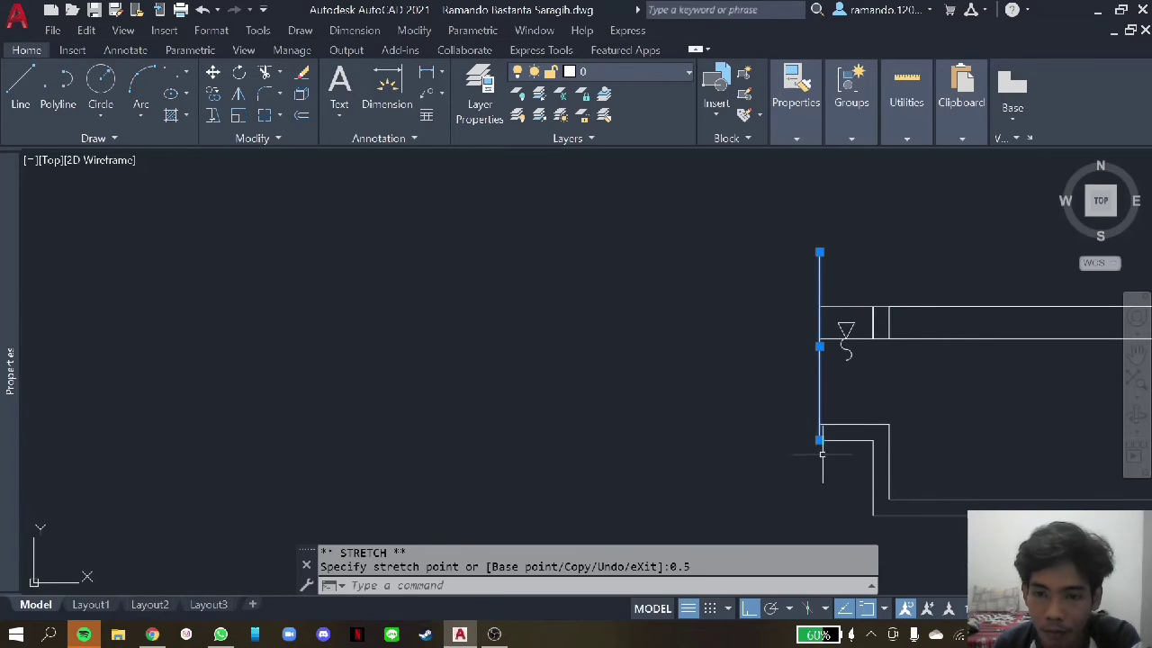
pyautogui.click(819, 441)
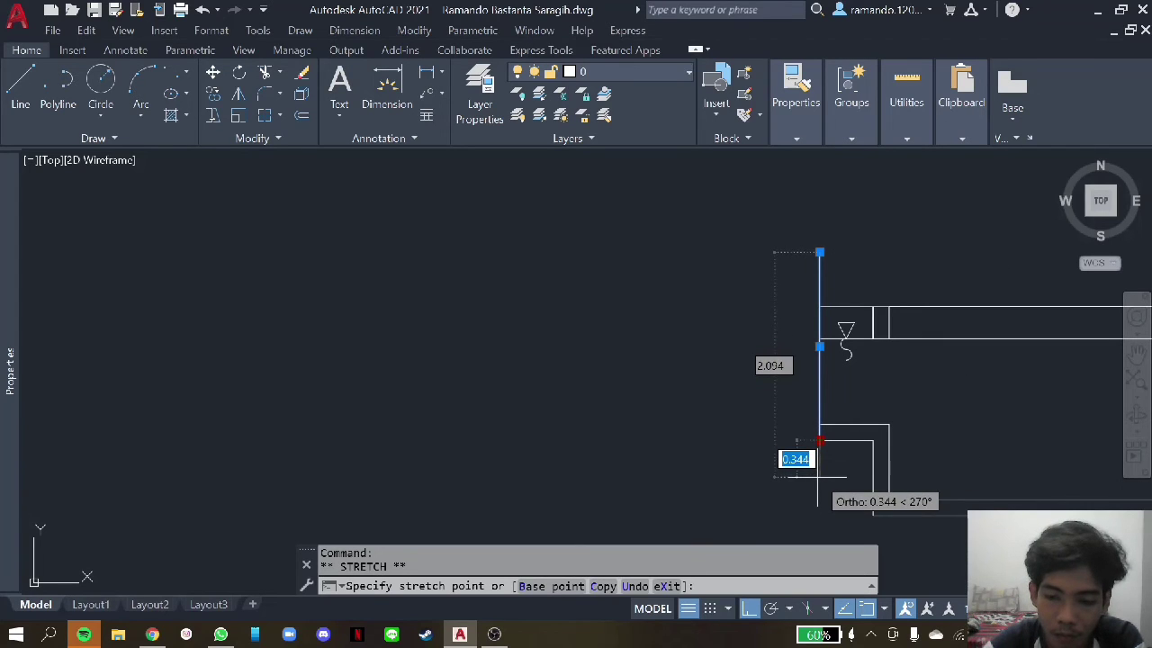
pyautogui.write('0.')
pyautogui.press('Return')
pyautogui.press('Escape')
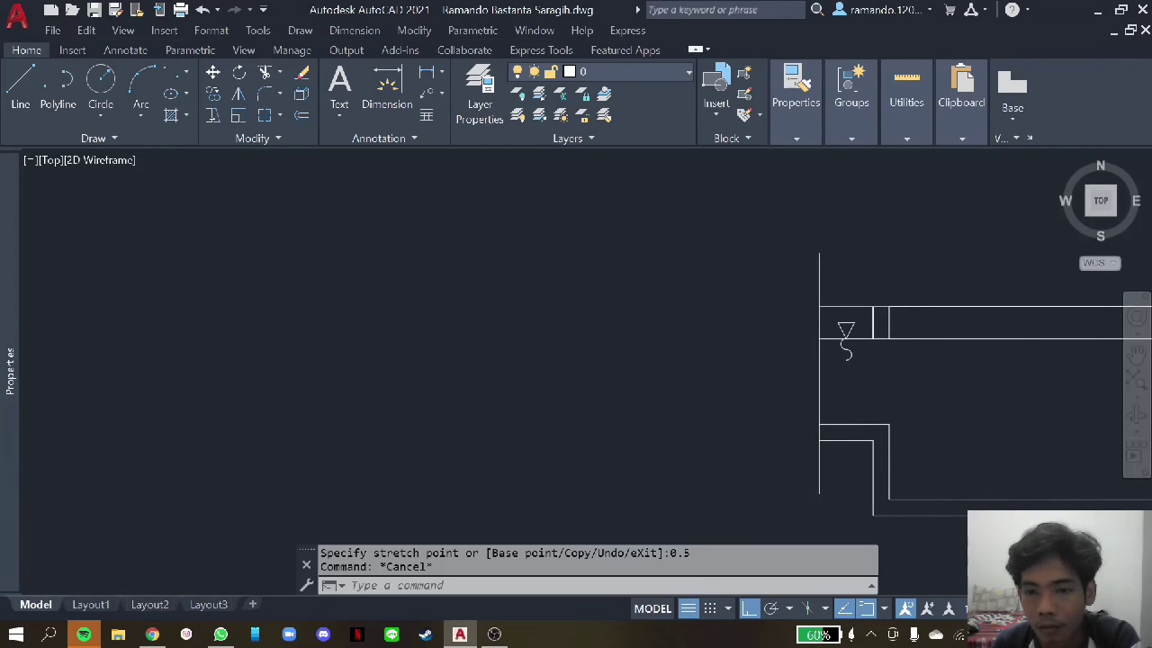
# - Draw a vertical line at the channel's right end and extend both its ends by 0.5
pyautogui.scroll(-3, 655, 399)
pyautogui.scroll(4, 655, 399)
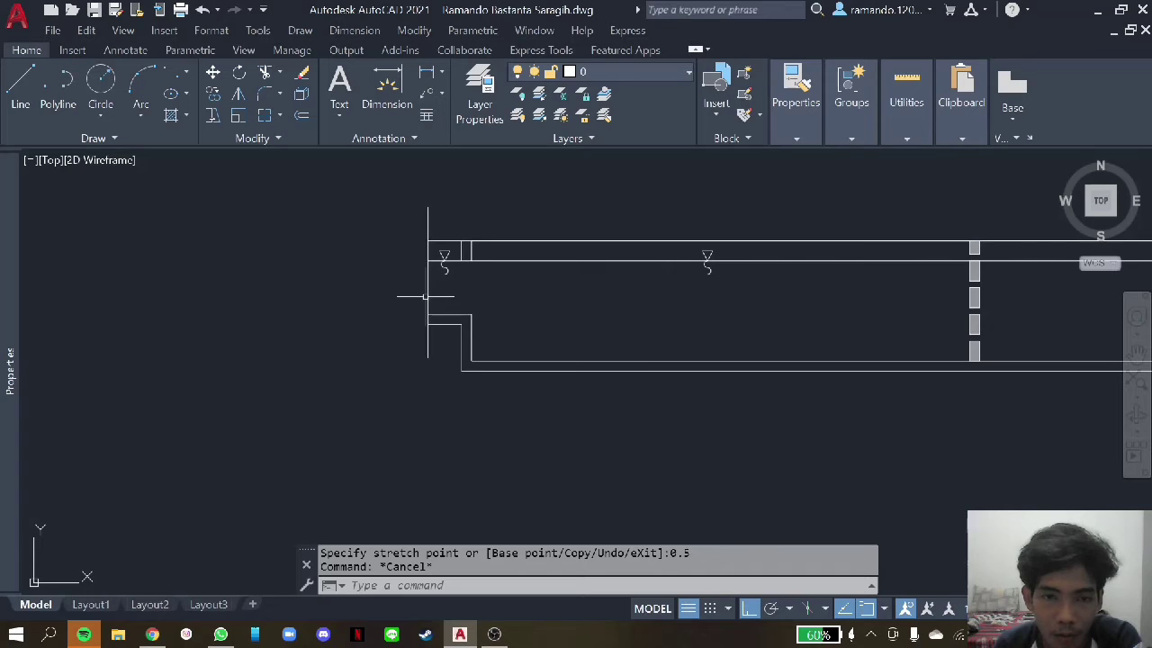
pyautogui.scroll(-6, 526, 298)
pyautogui.scroll(2, 1031, 331)
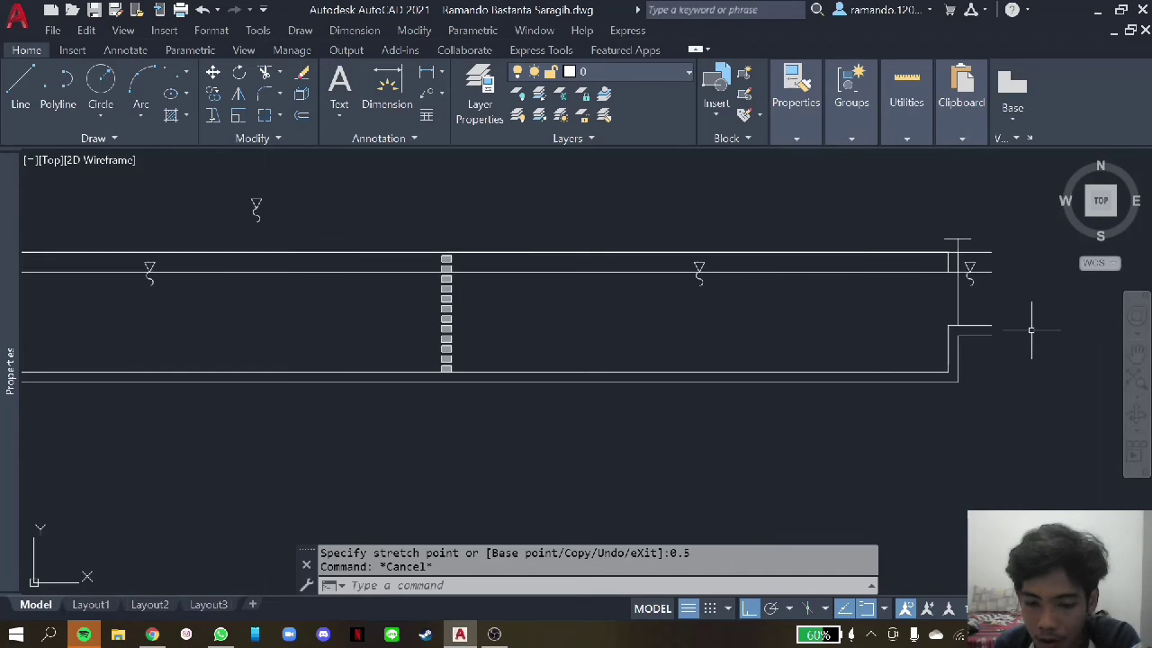
pyautogui.write('l')
pyautogui.press('Return')
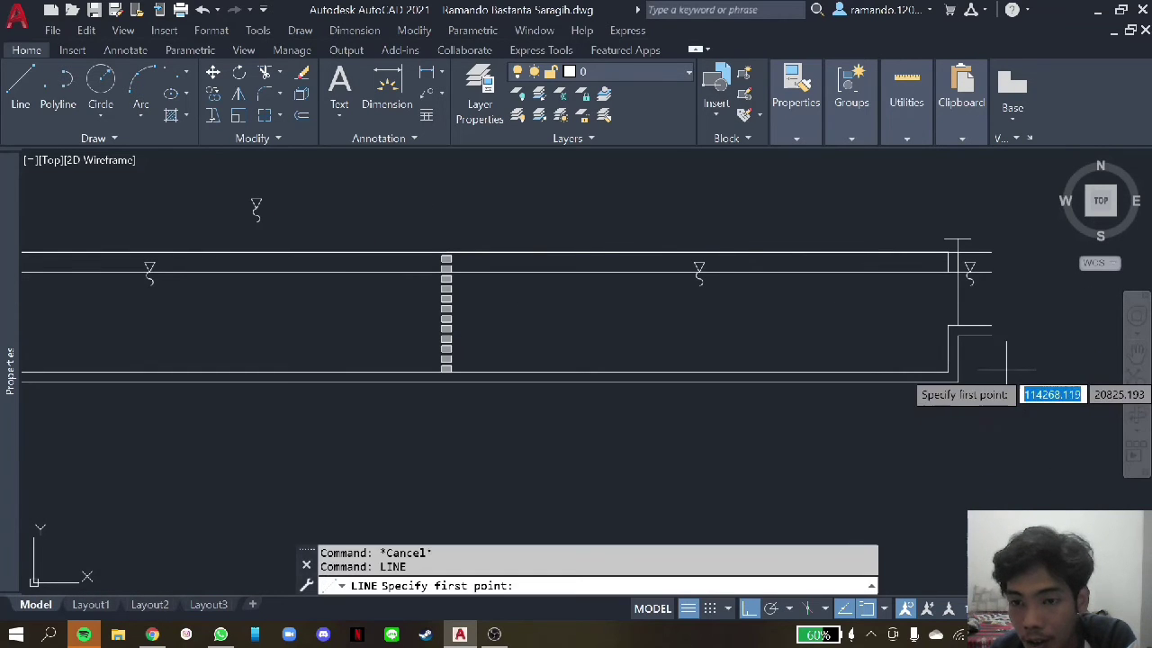
pyautogui.click(991, 335)
pyautogui.click(991, 252)
pyautogui.press('Escape')
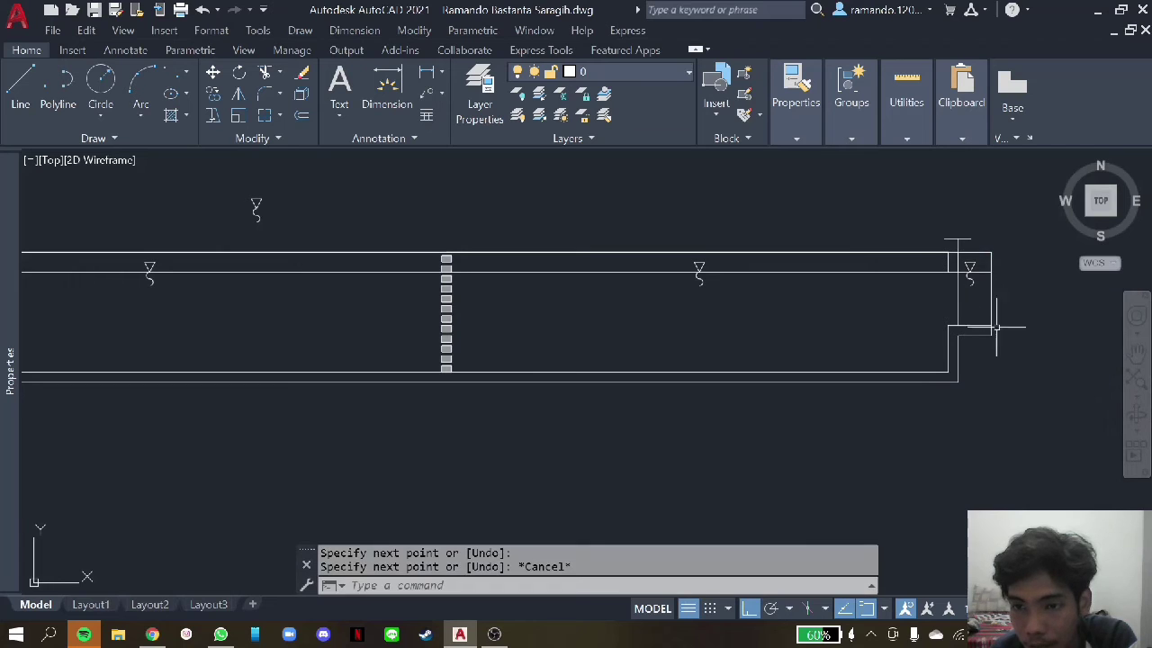
pyautogui.click(990, 335)
pyautogui.write('0.5')
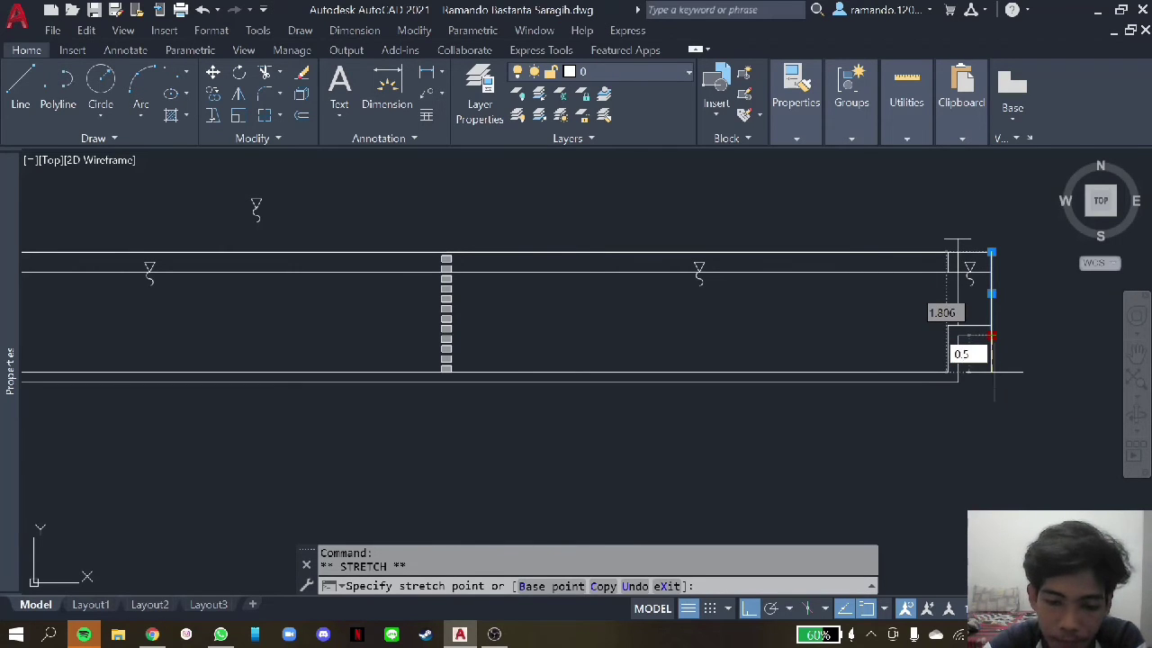
pyautogui.press('Return')
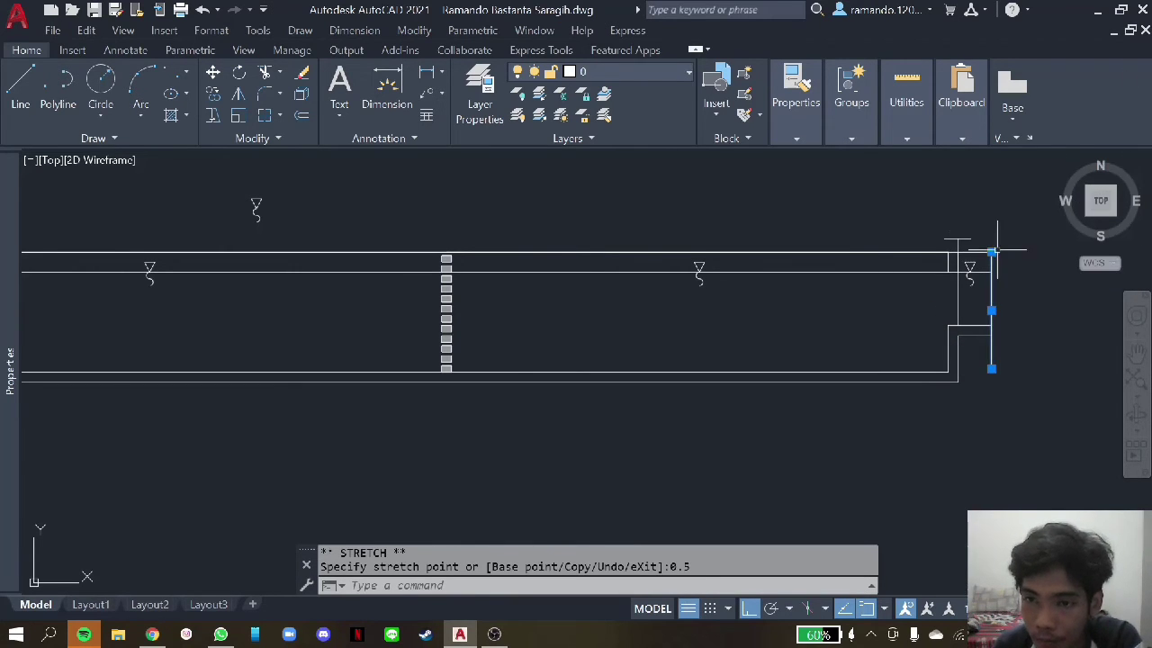
pyautogui.click(991, 252)
pyautogui.write('0.5')
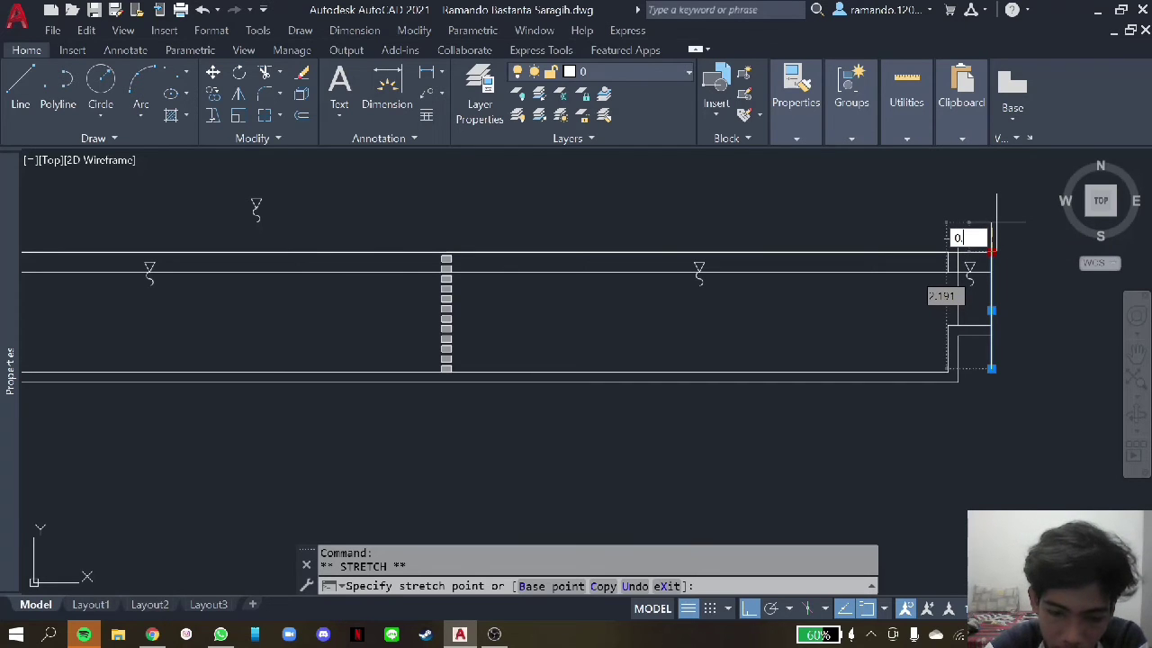
pyautogui.press('Return')
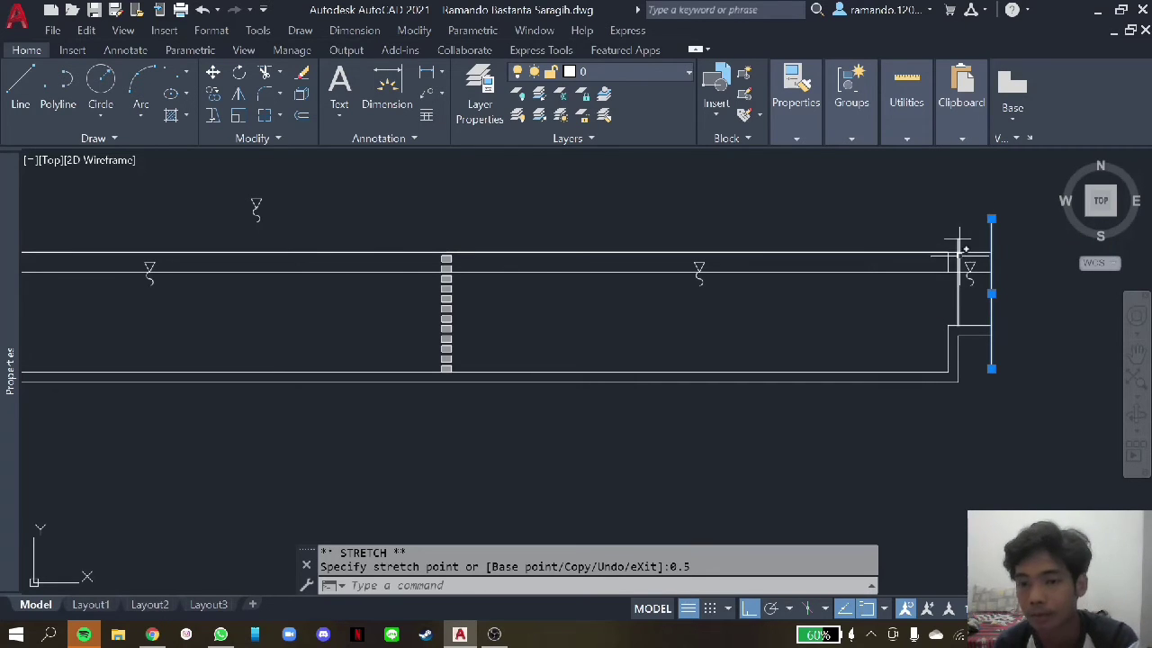
pyautogui.scroll(-2, 961, 245)
pyautogui.scroll(-3, 961, 245)
pyautogui.scroll(3, 675, 244)
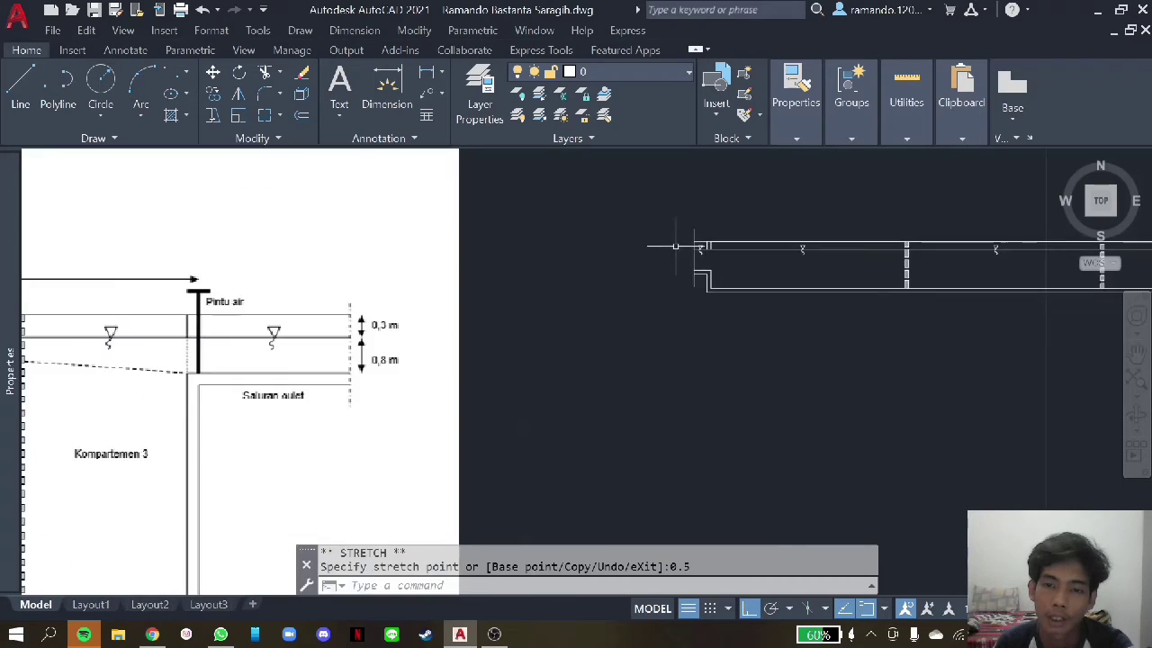
pyautogui.scroll(2, 675, 245)
pyautogui.click(722, 267)
pyautogui.scroll(-2, 720, 261)
# - Change the two selected outlet-end vertical lines to an ACAD_ISO dashed linetype
pyautogui.scroll(-2, 759, 288)
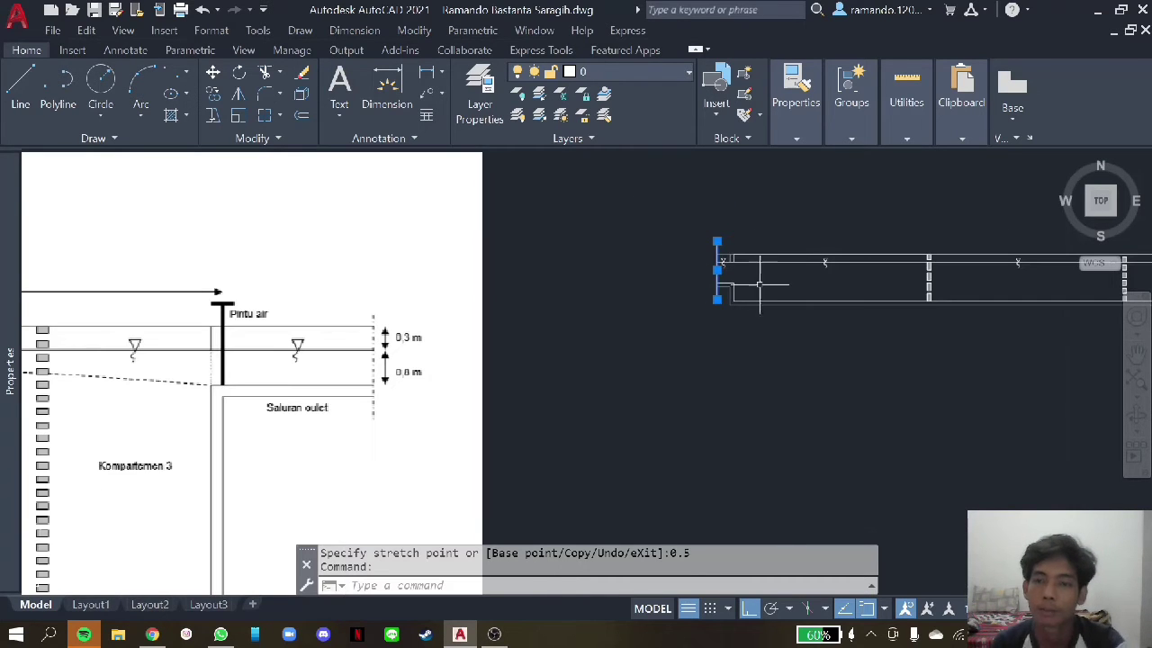
pyautogui.rightClick(787, 252)
pyautogui.click(841, 591)
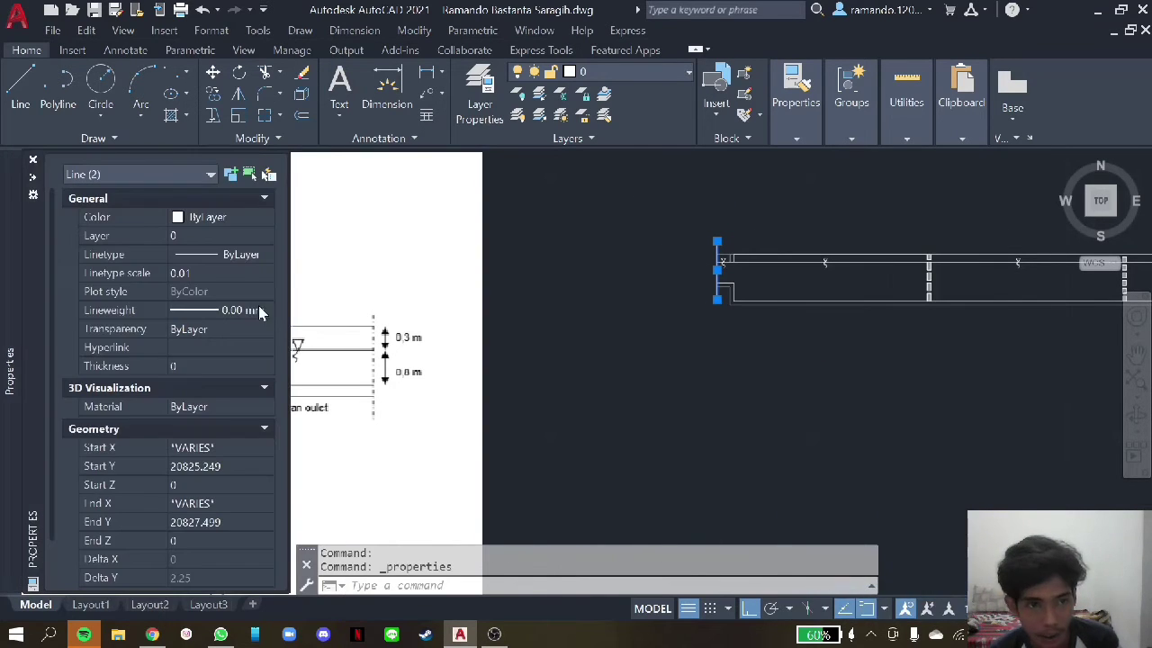
pyautogui.click(221, 257)
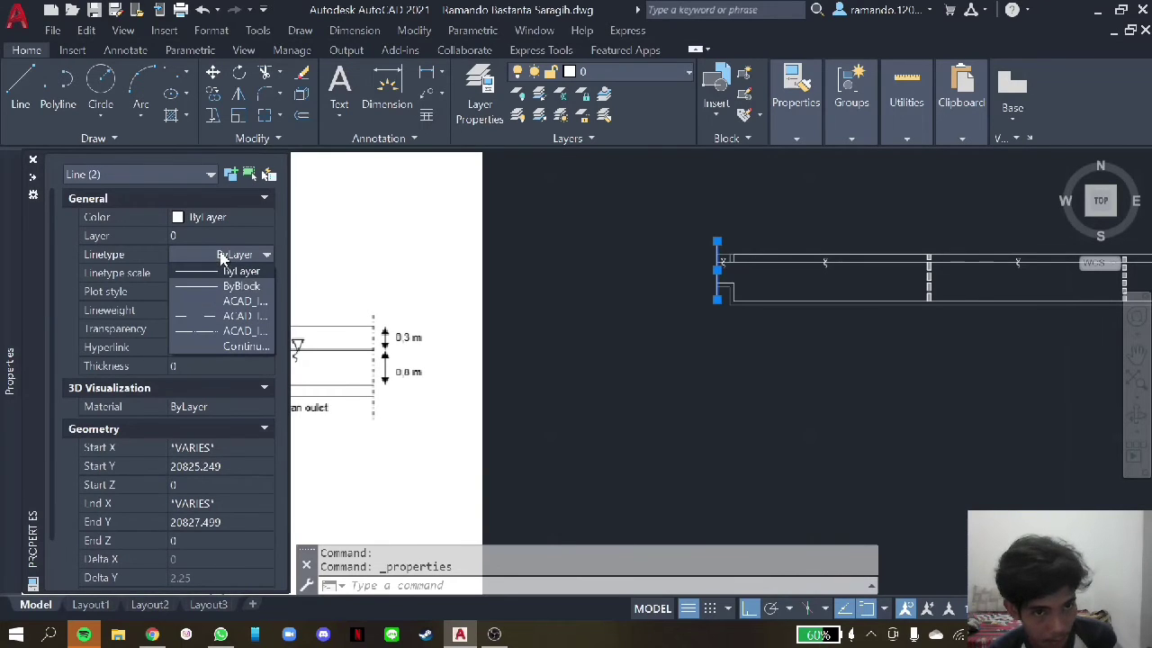
pyautogui.click(249, 318)
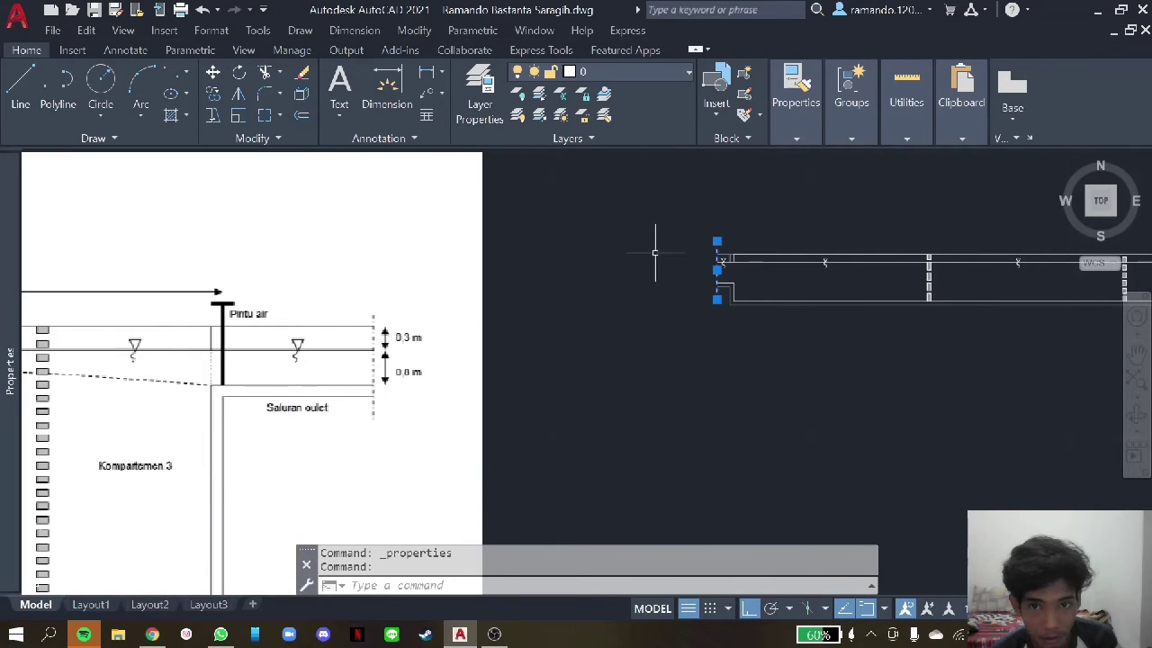
pyautogui.press('Escape')
pyautogui.scroll(1, 743, 290)
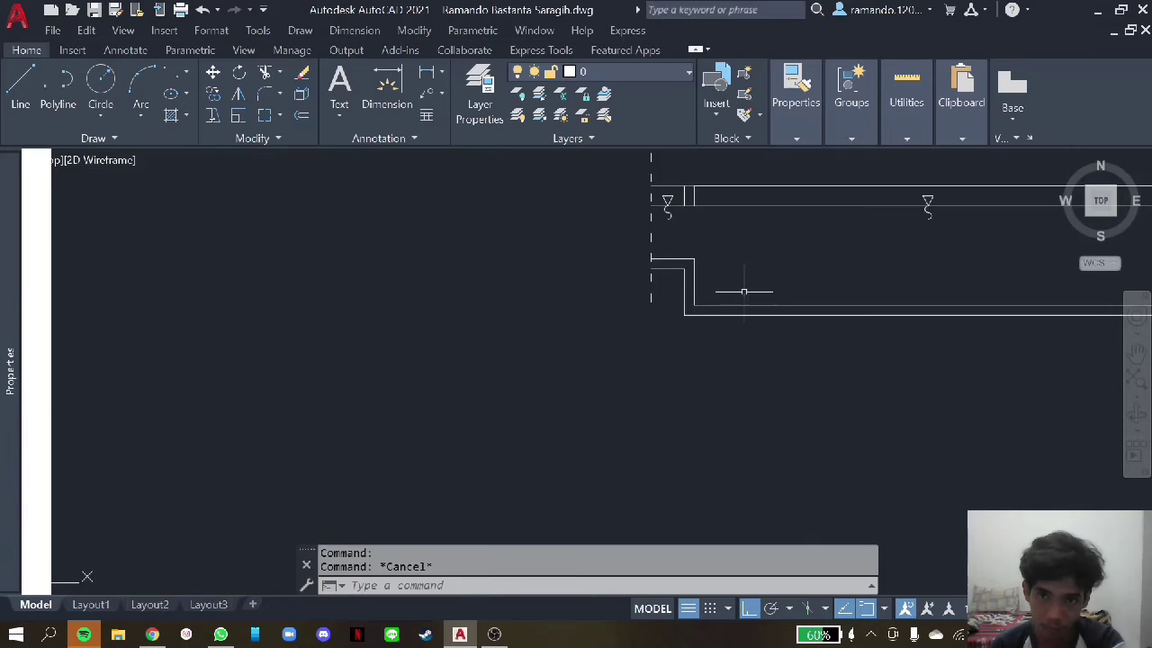
pyautogui.scroll(-1, 651, 282)
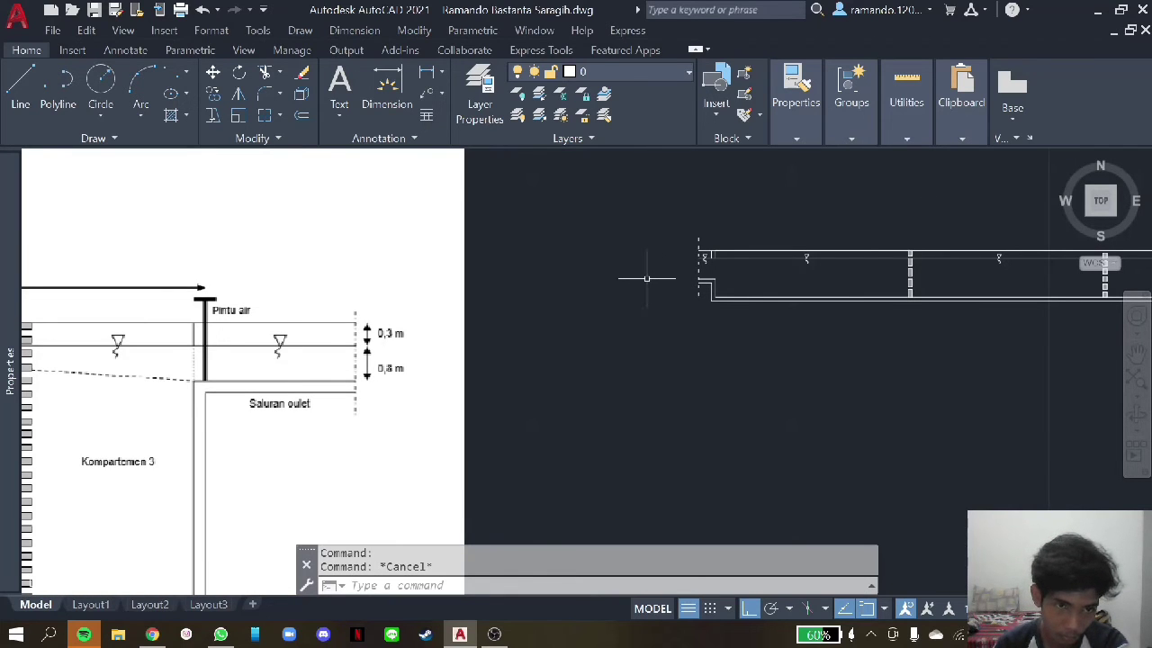
pyautogui.scroll(-2, 644, 274)
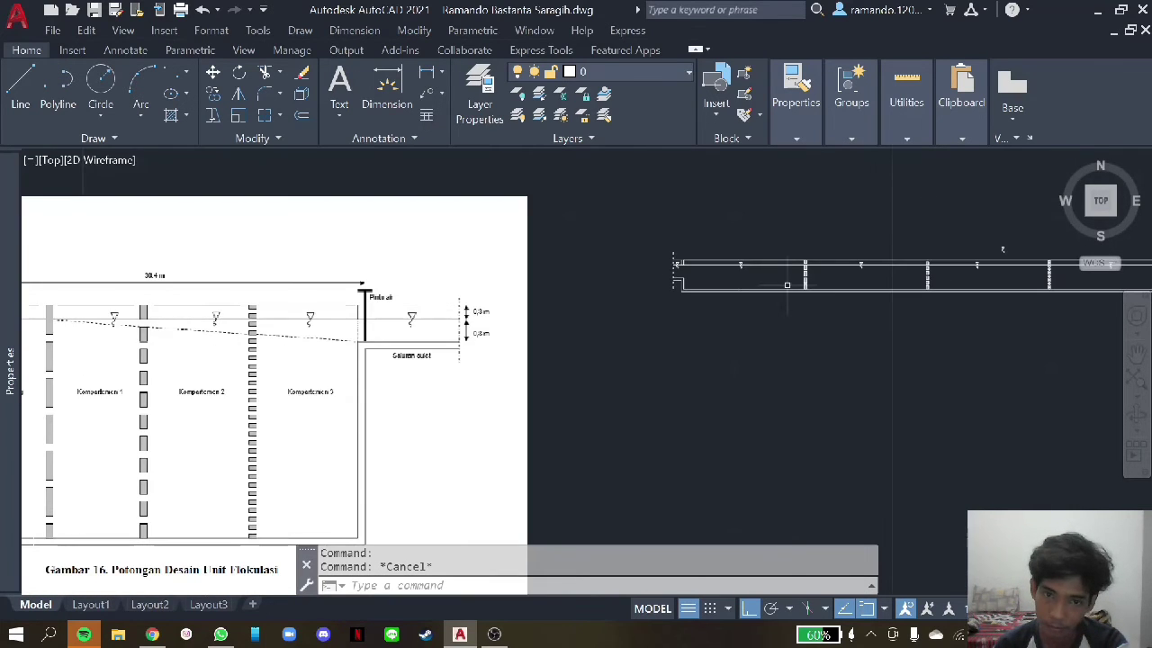
pyautogui.scroll(-2, 720, 293)
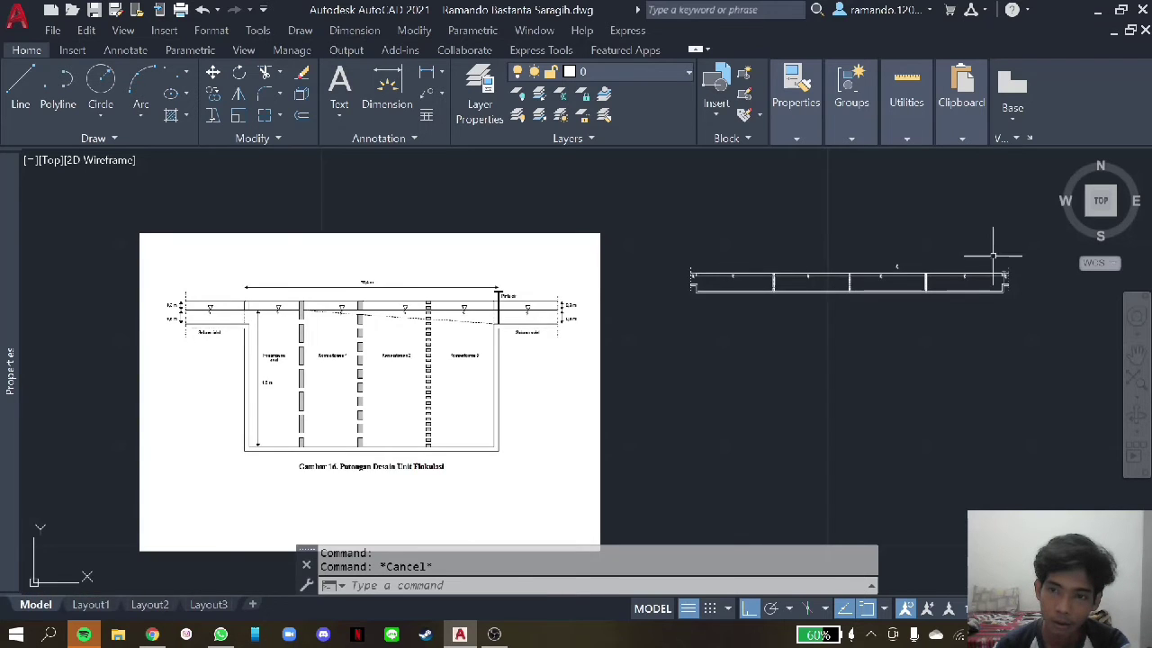
# - Give the water gate's vertical line and top cap a 0.50 mm lineweight
pyautogui.scroll(3, 994, 256)
pyautogui.scroll(2, 993, 257)
pyautogui.click(983, 300)
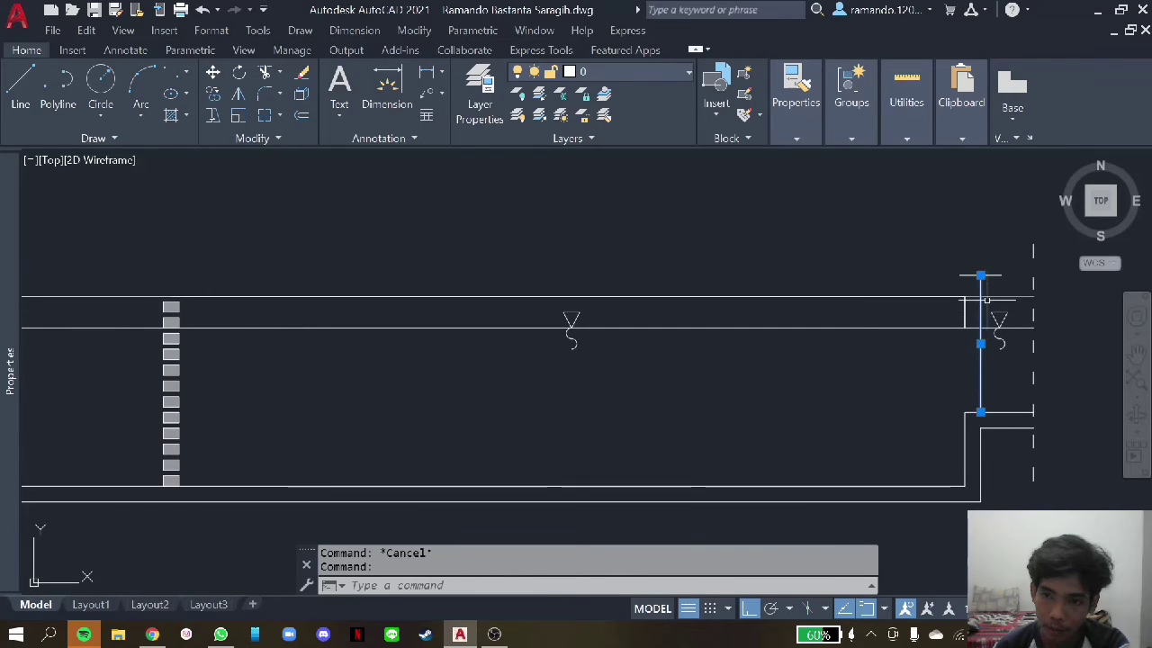
pyautogui.scroll(2, 987, 301)
pyautogui.click(999, 264)
pyautogui.click(936, 252)
pyautogui.rightClick(936, 252)
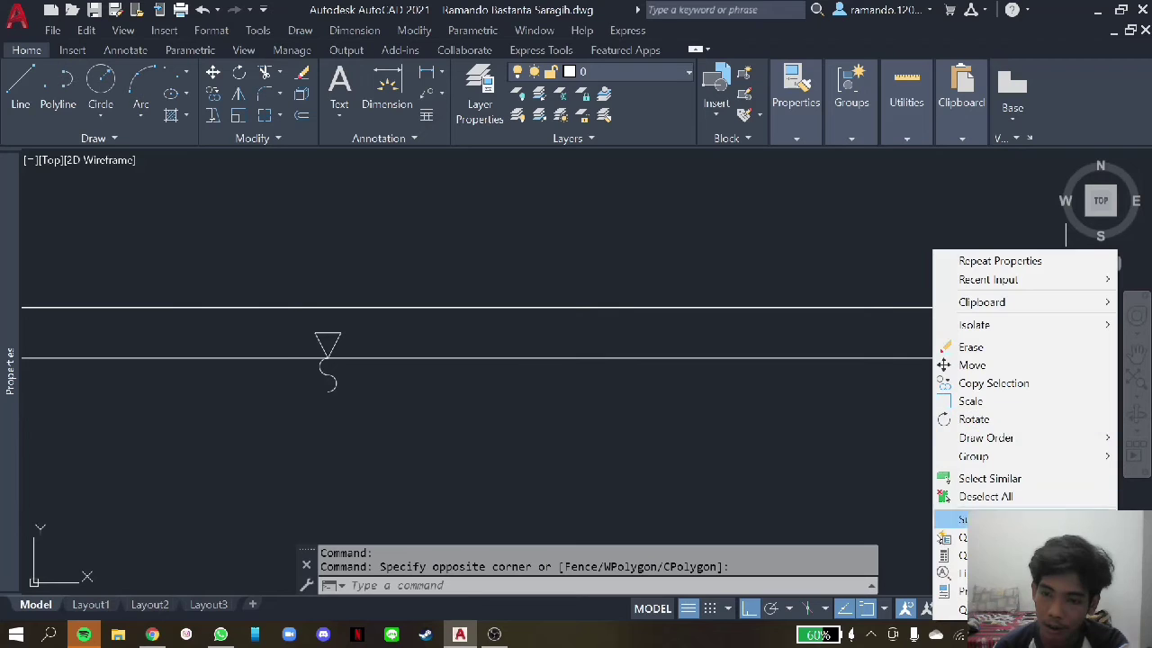
pyautogui.click(967, 592)
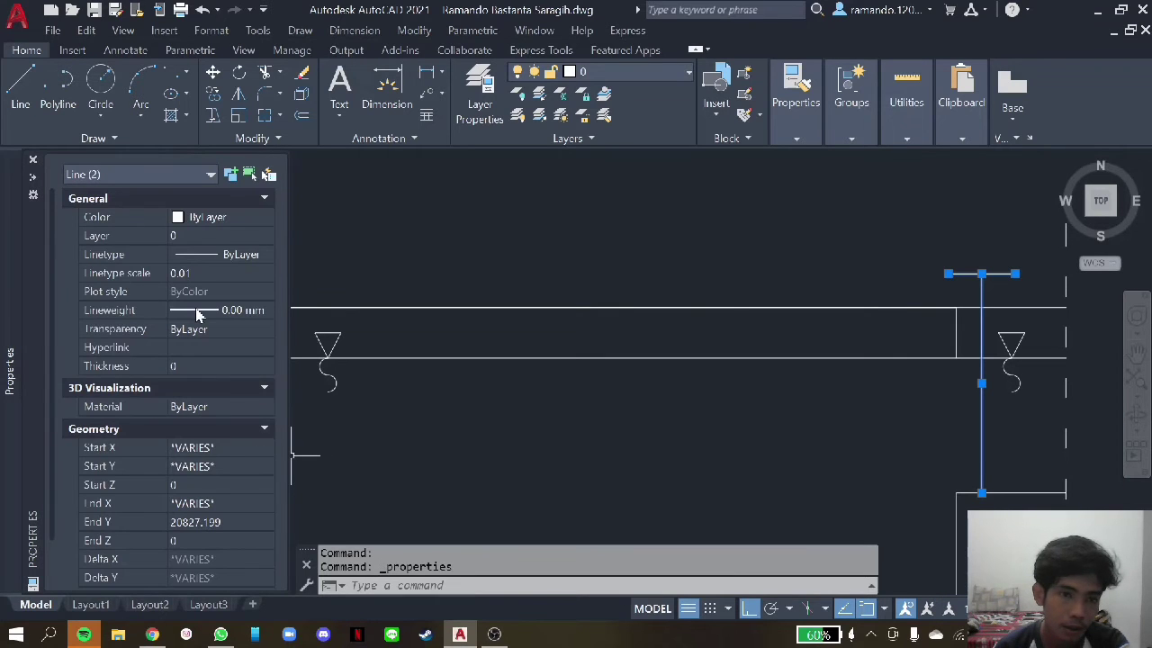
pyautogui.click(199, 312)
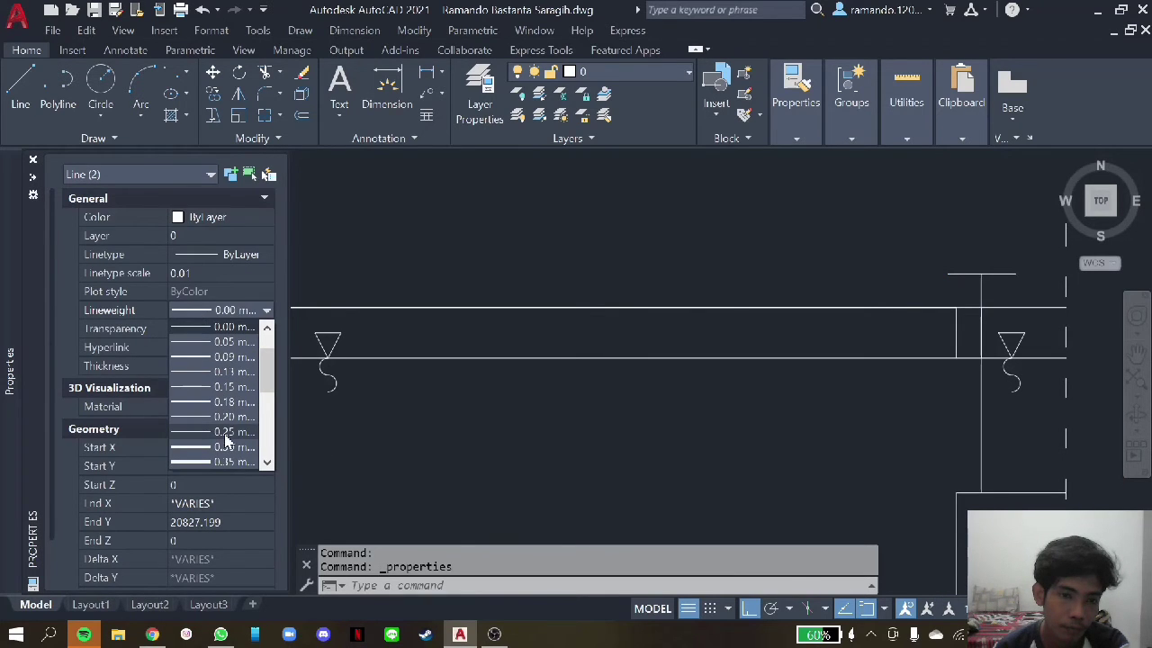
pyautogui.scroll(-2, 232, 445)
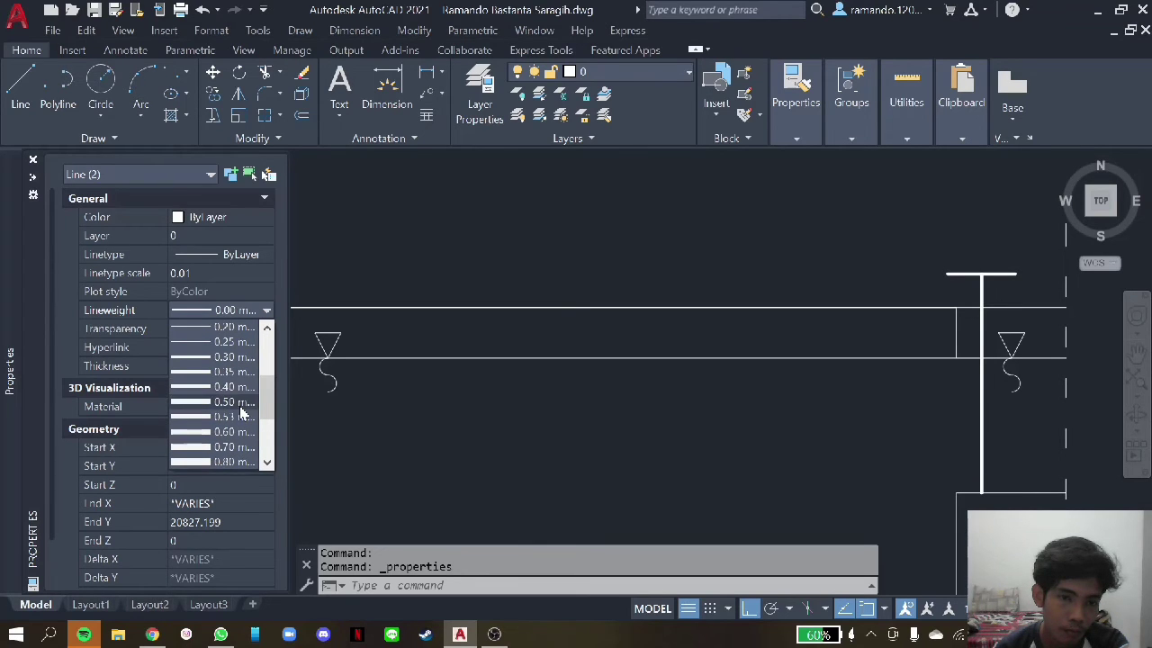
pyautogui.click(235, 403)
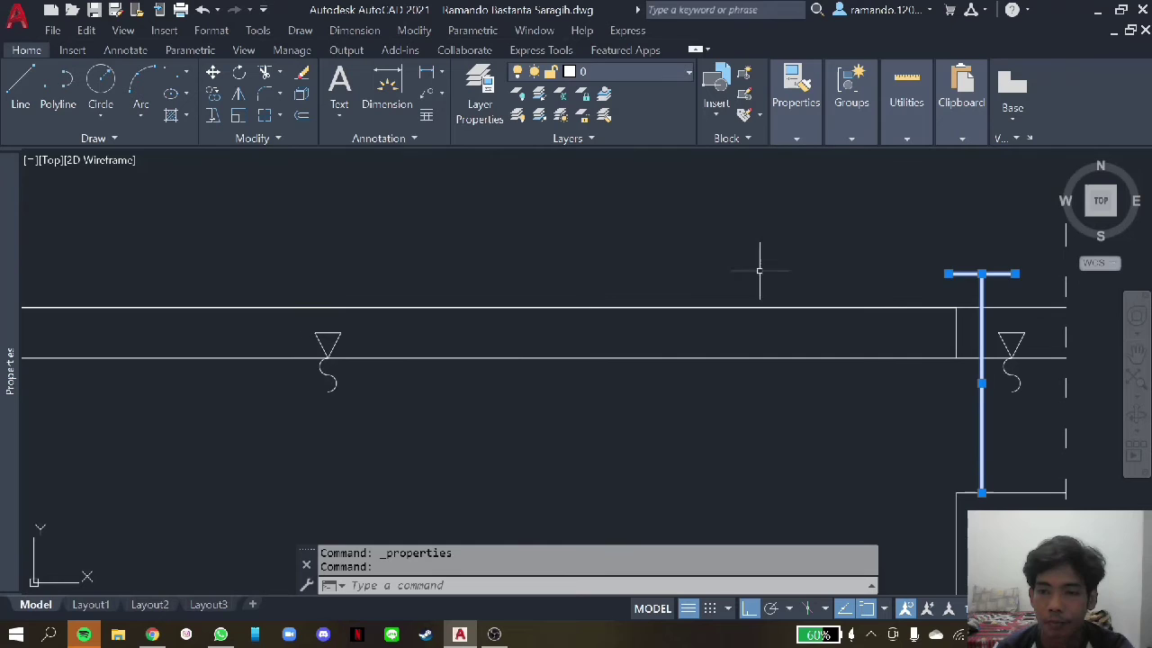
pyautogui.press('Escape')
pyautogui.click(754, 252)
pyautogui.press('Escape')
# - Window-select the five stray objects in the tank section and erase them
pyautogui.scroll(-5, 742, 238)
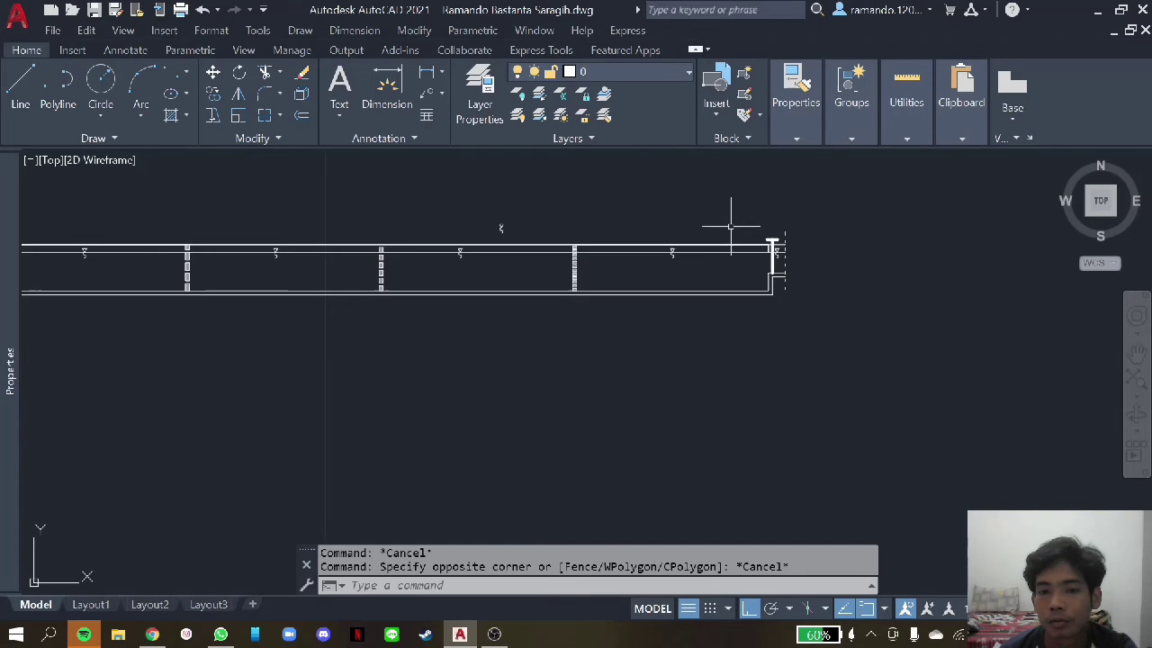
pyautogui.scroll(2, 504, 226)
pyautogui.scroll(2, 489, 226)
pyautogui.click(488, 250)
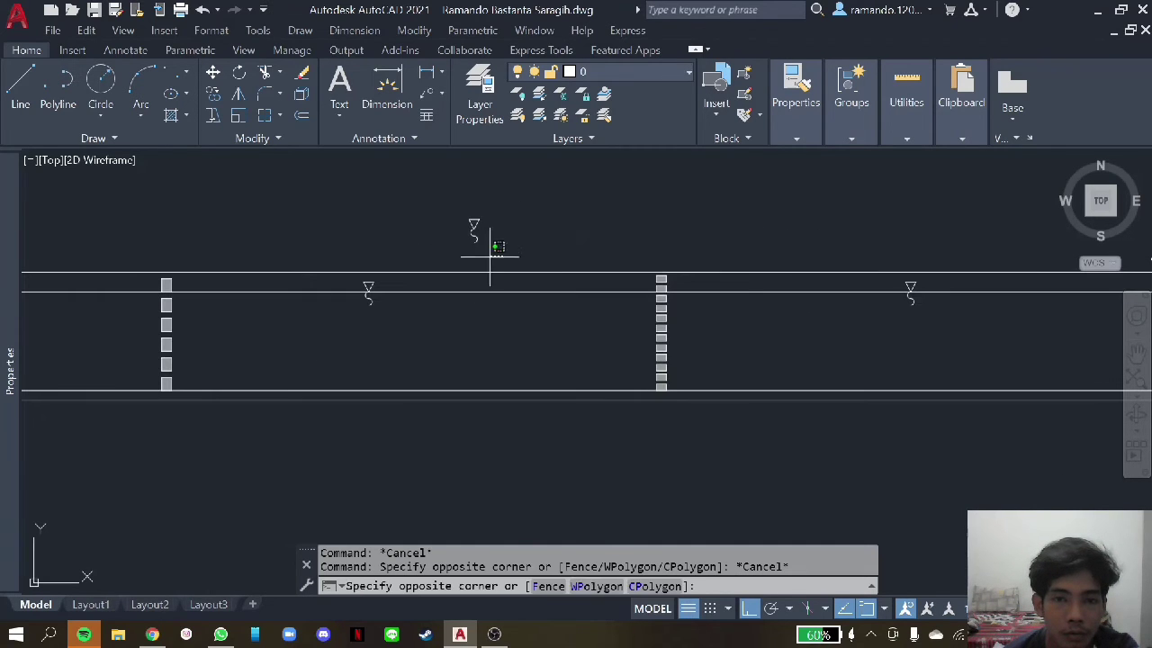
pyautogui.click(438, 193)
pyautogui.rightClick(438, 194)
pyautogui.click(489, 293)
# - Zoom around the tank section to check it against the reference image
pyautogui.scroll(-3, 527, 249)
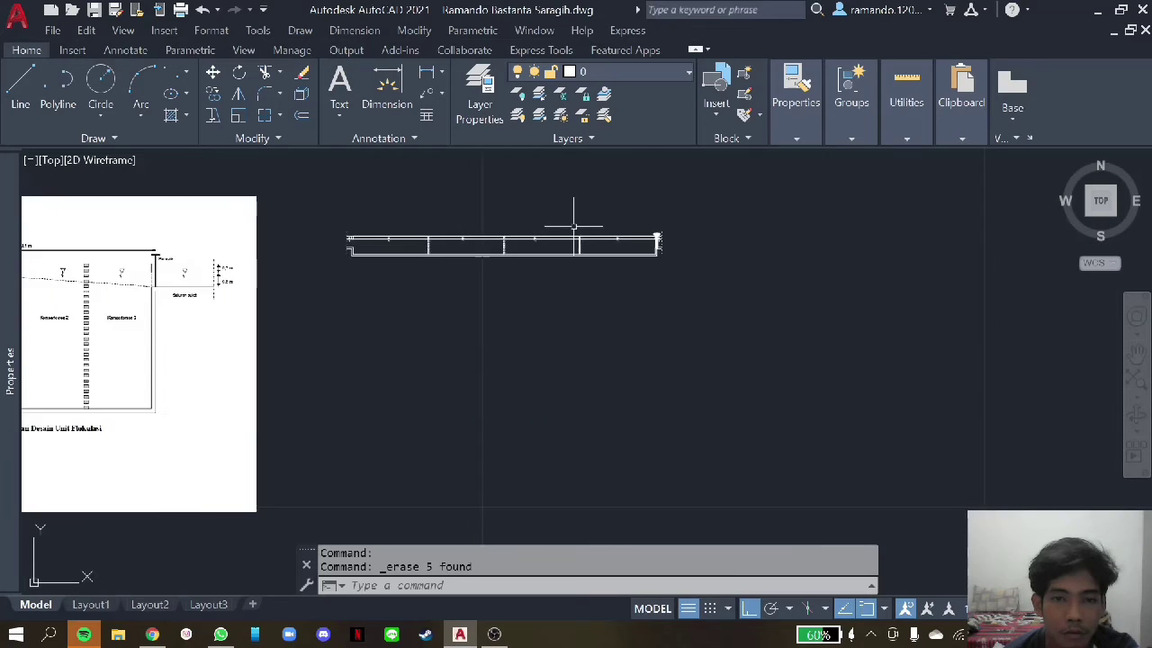
pyautogui.scroll(-3, 462, 250)
pyautogui.scroll(2, 451, 257)
pyautogui.scroll(2, 451, 258)
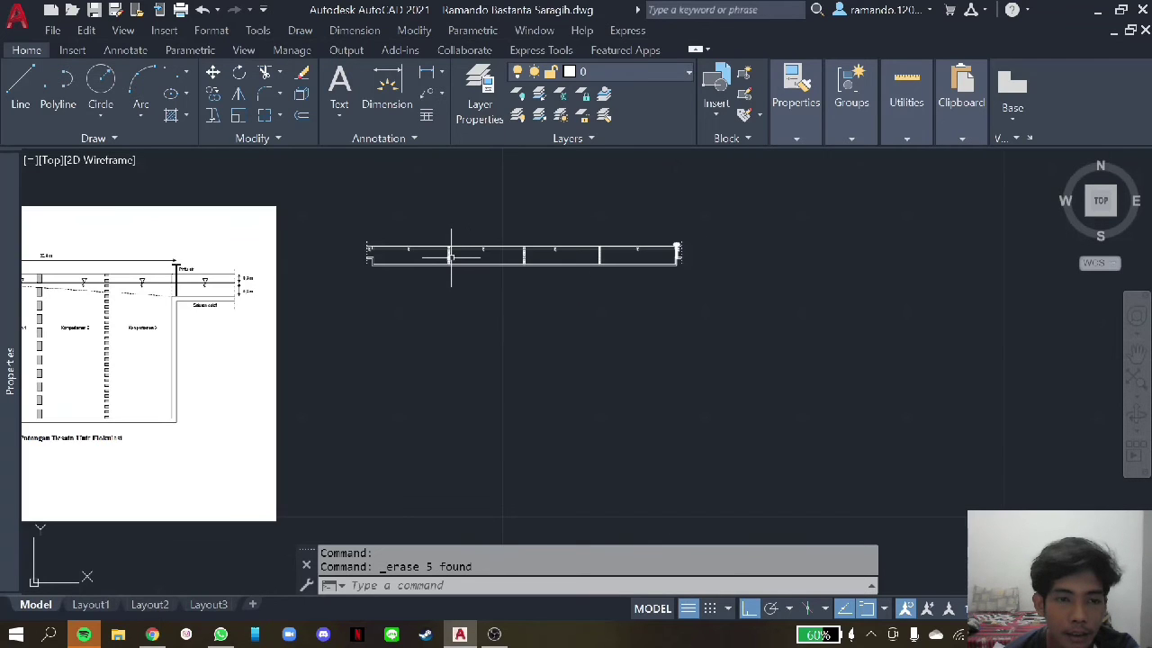
pyautogui.scroll(-3, 303, 216)
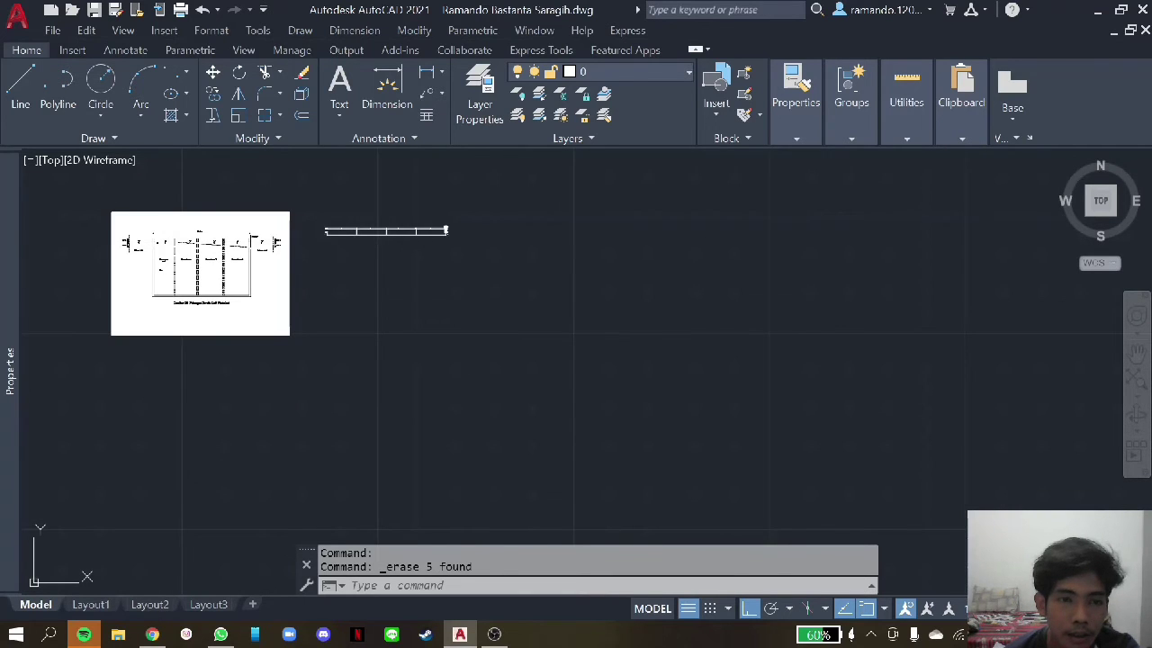
pyautogui.scroll(2, 214, 235)
pyautogui.scroll(3, 214, 235)
pyautogui.scroll(2, 214, 235)
pyautogui.scroll(-7, 396, 267)
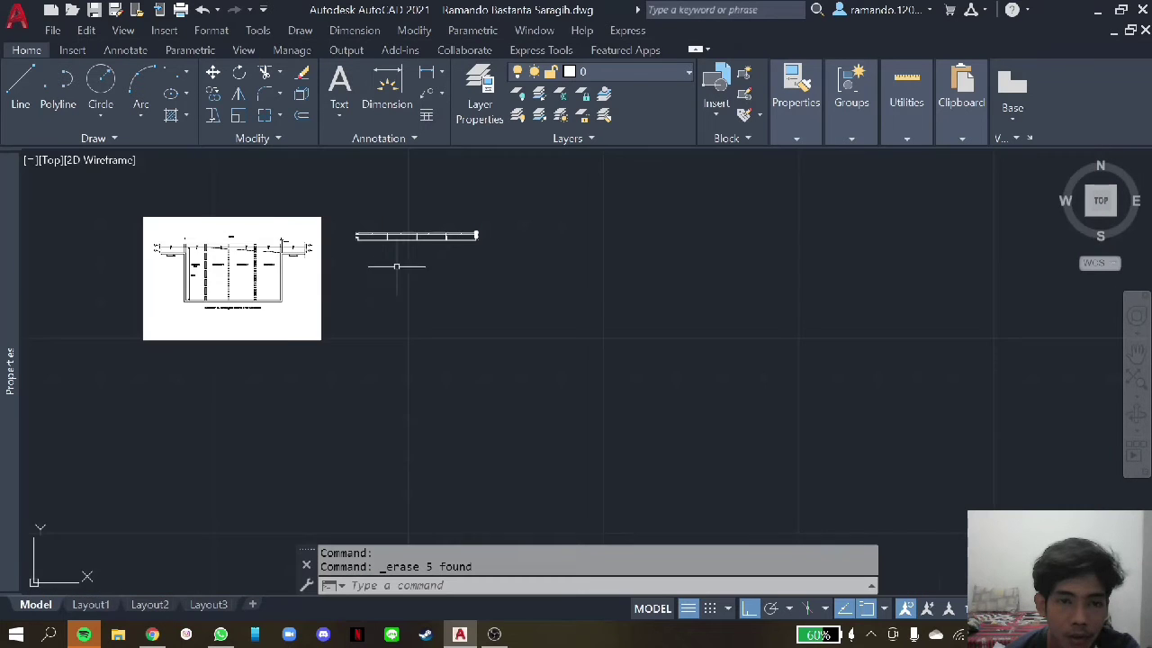
pyautogui.scroll(5, 387, 243)
pyautogui.scroll(2, 350, 226)
pyautogui.scroll(-3, 219, 245)
pyautogui.scroll(-4, 229, 250)
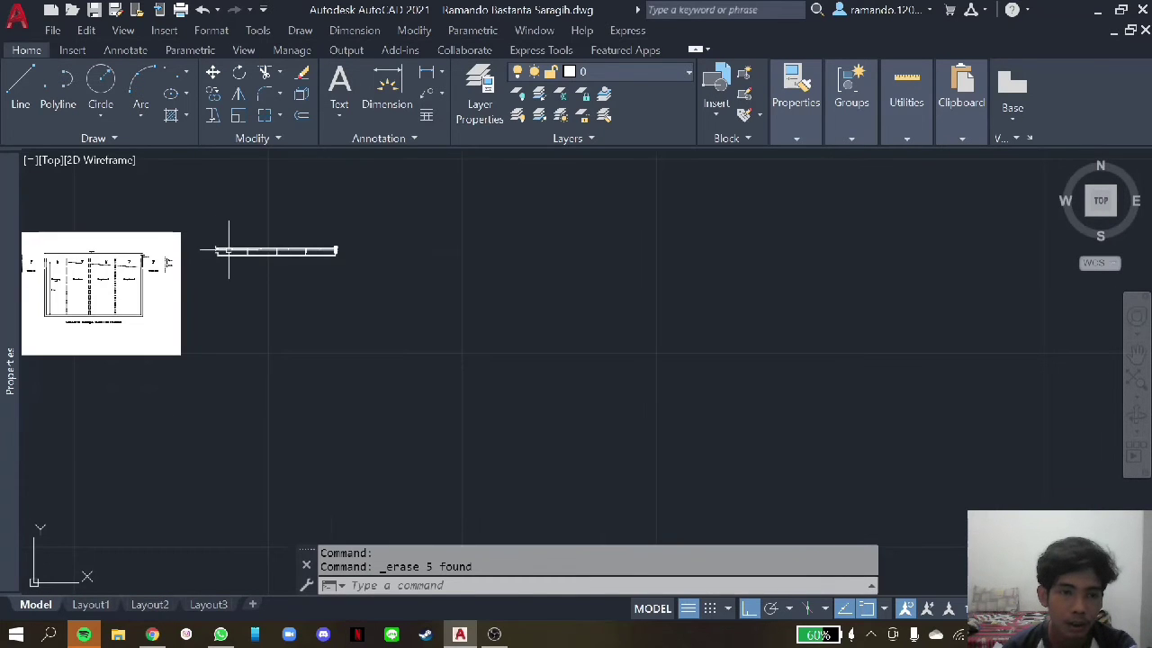
pyautogui.scroll(2, 66, 288)
pyautogui.scroll(2, 63, 286)
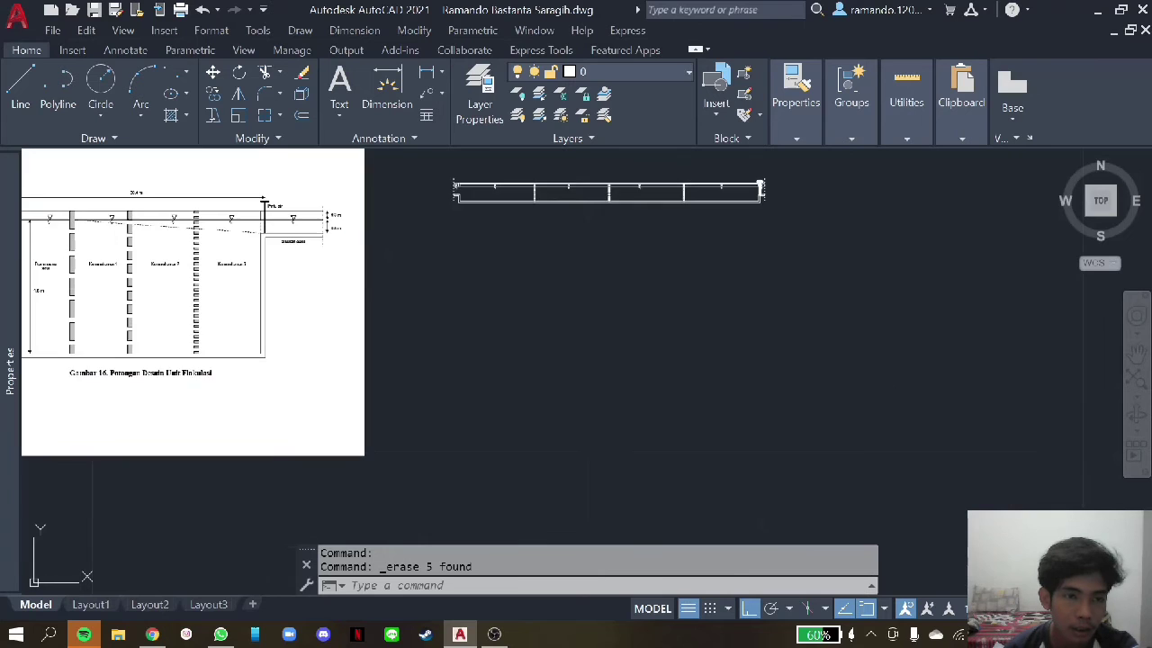
pyautogui.scroll(2, 120, 284)
pyautogui.scroll(-2, 120, 285)
pyautogui.scroll(-2, 120, 285)
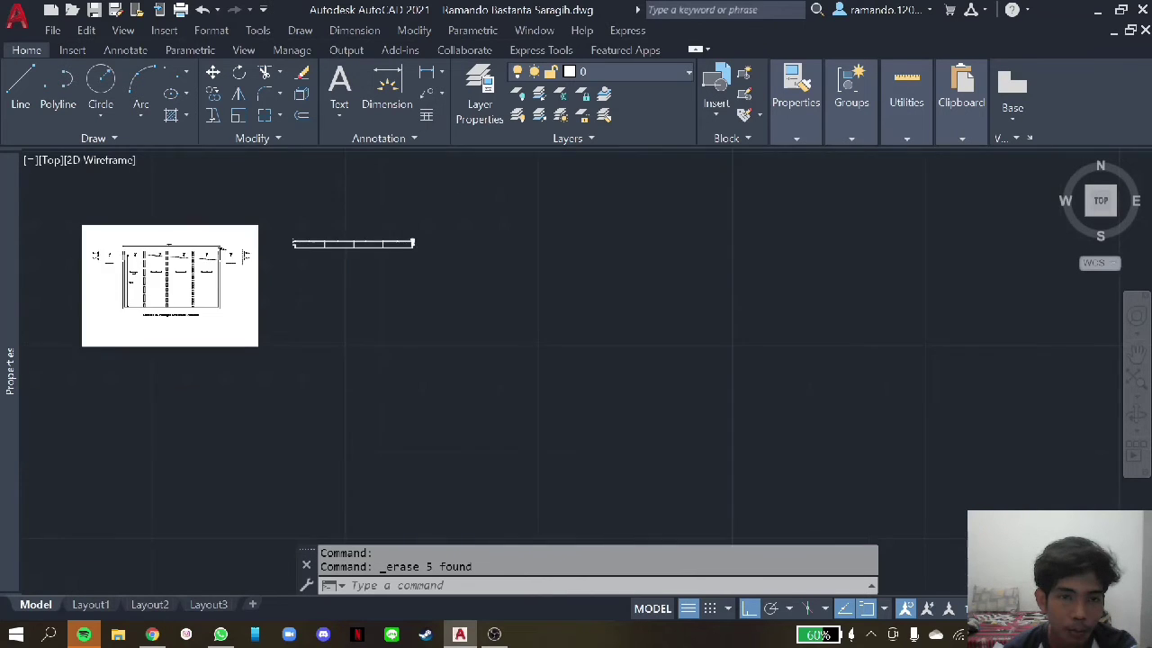
pyautogui.scroll(3, 135, 279)
pyautogui.scroll(2, 135, 279)
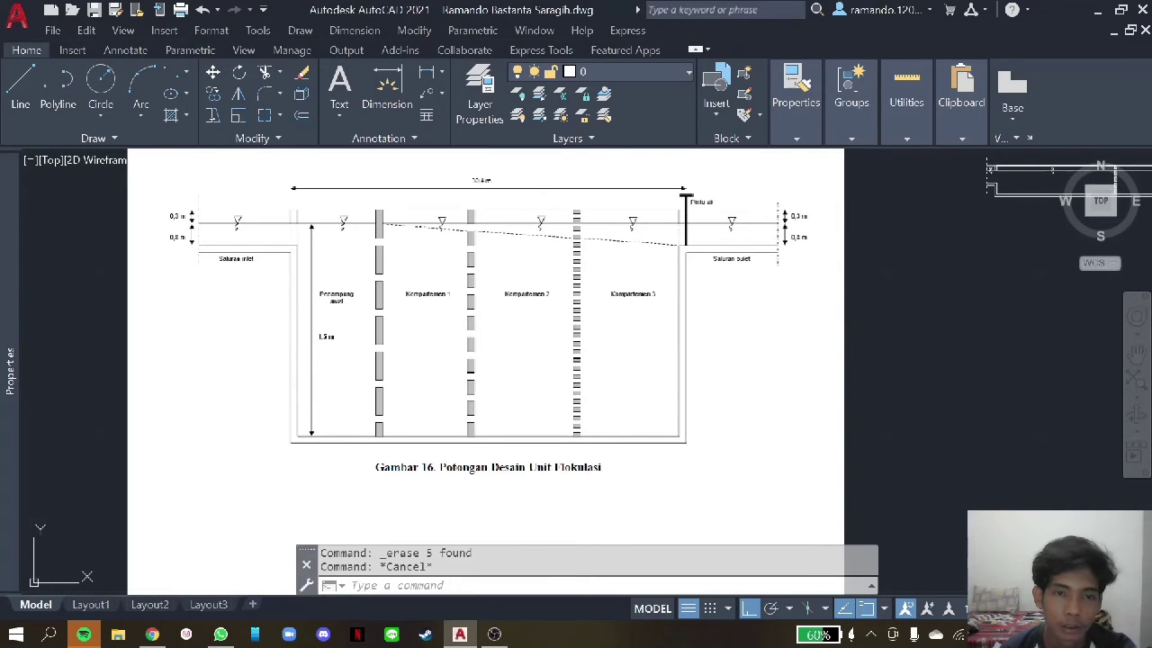
pyautogui.scroll(-2, 629, 245)
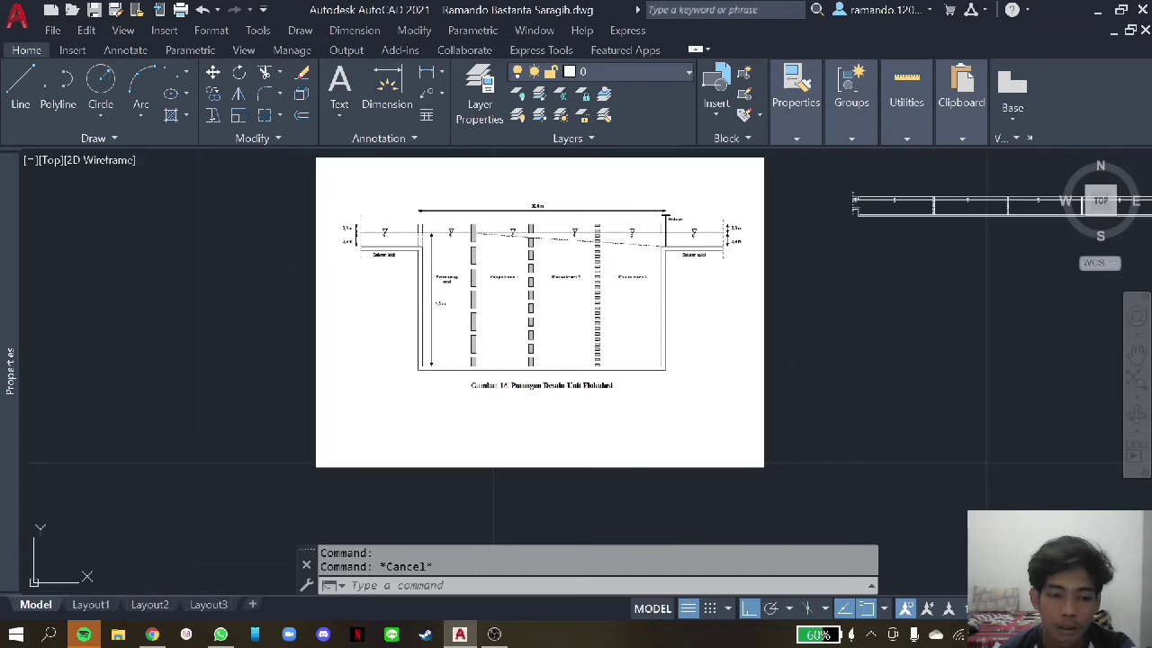
pyautogui.click(4, 306)
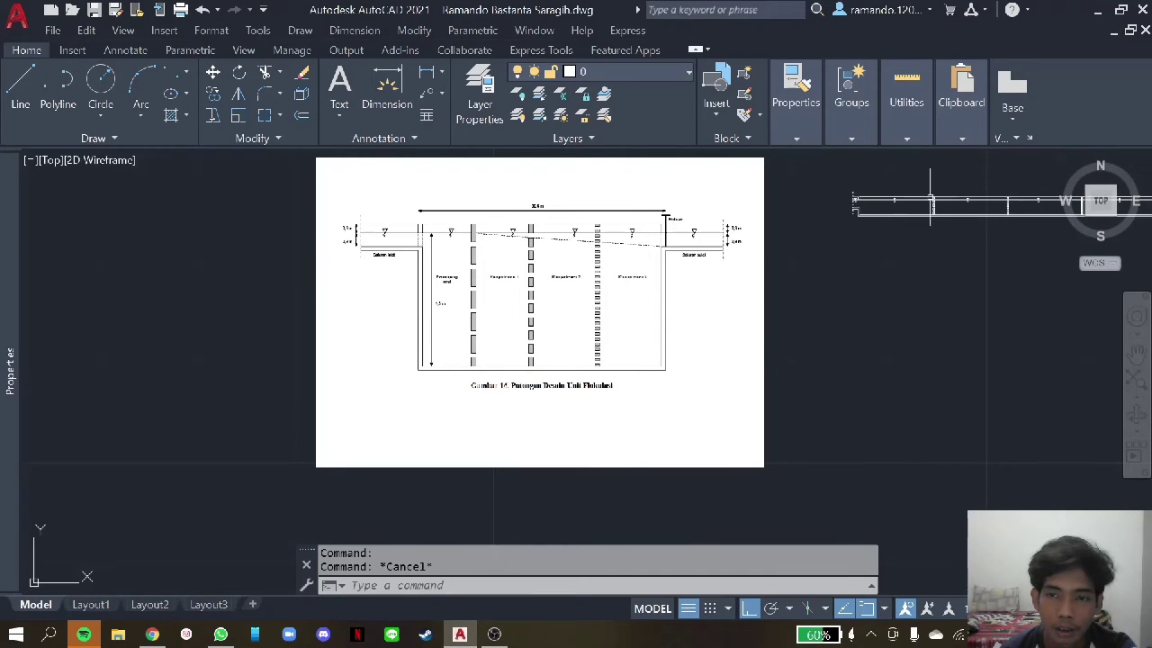
pyautogui.scroll(5, 873, 198)
pyautogui.scroll(1, 432, 326)
pyautogui.write('LI')
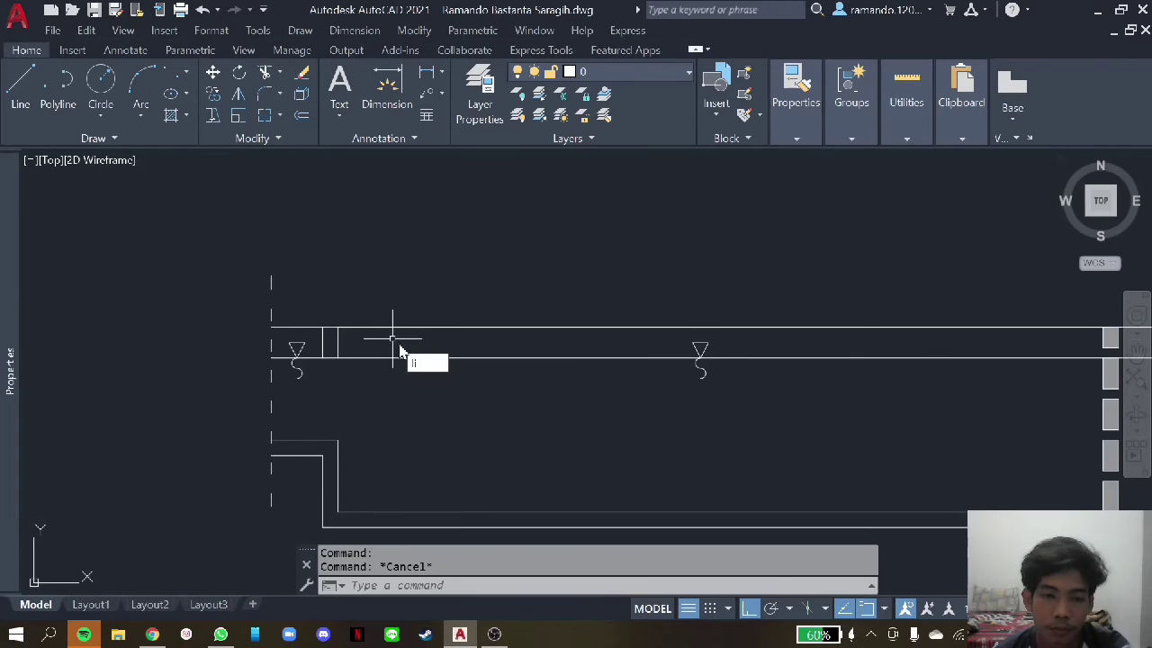
# - Try starting a line from the water-line point near the inlet, cancelling each attempt
pyautogui.press('Return')
pyautogui.click(338, 358)
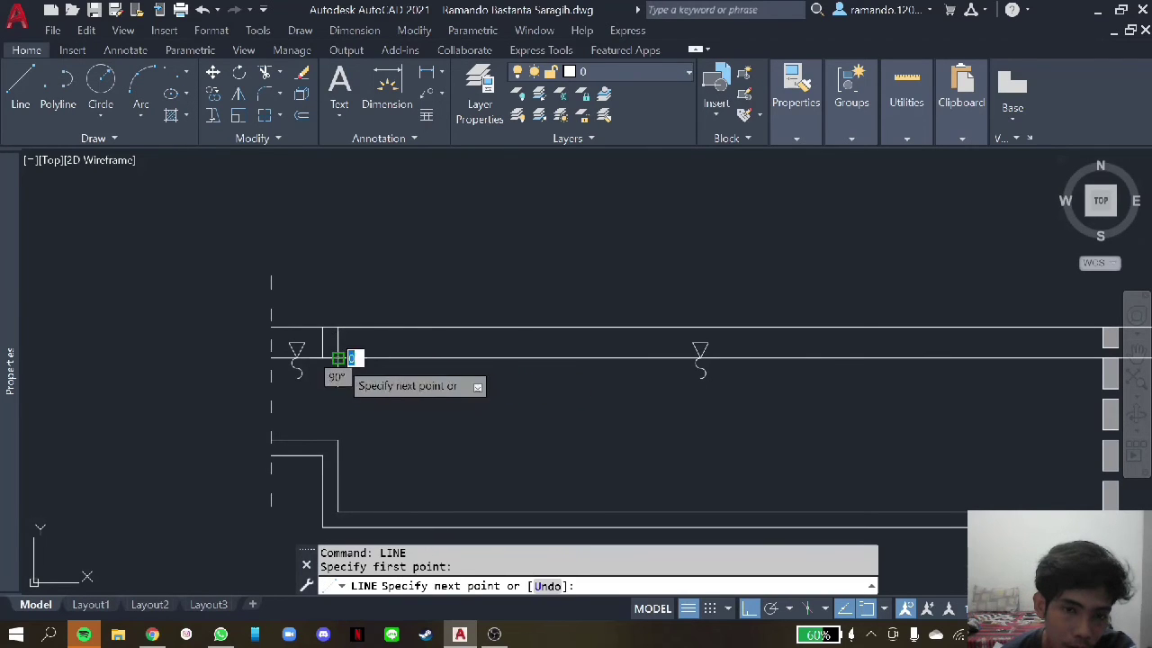
pyautogui.press('Escape')
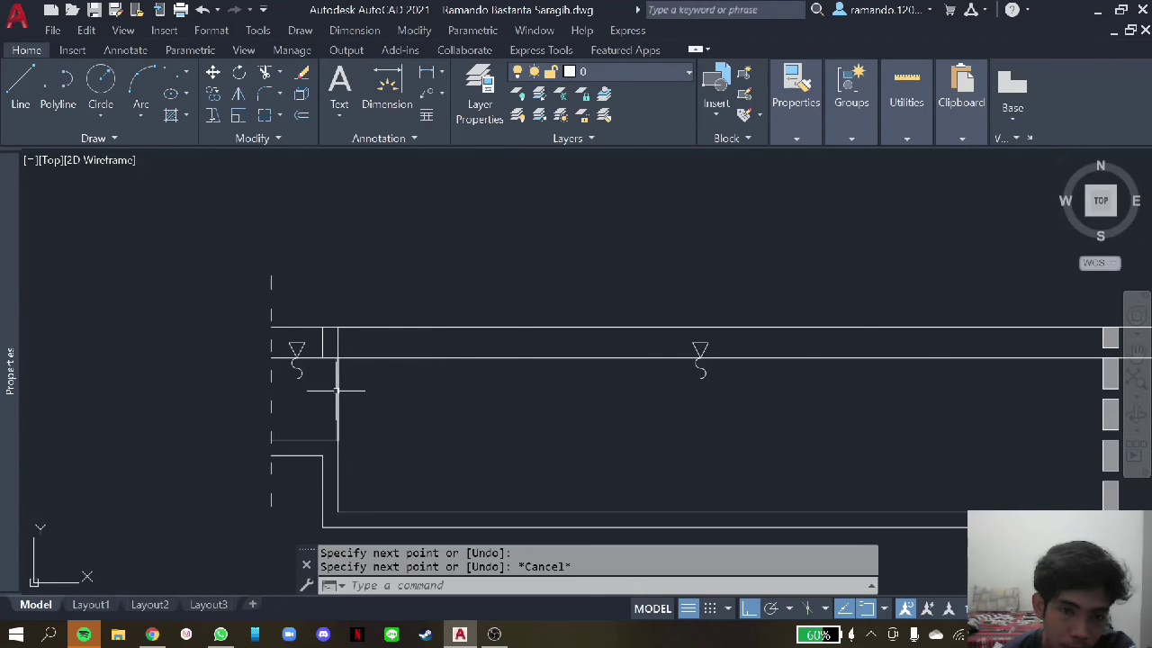
pyautogui.write('li')
pyautogui.press('Return')
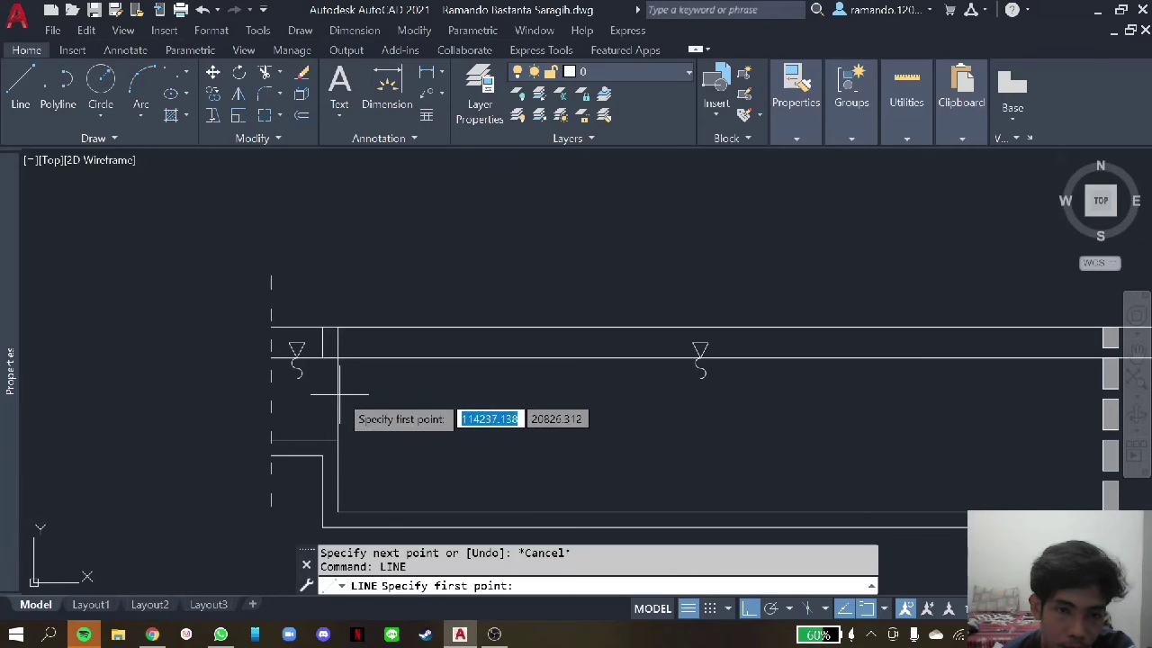
pyautogui.click(323, 358)
pyautogui.press('Escape')
# - Copy the inlet's water-level symbol to the outlet side just past the gate
pyautogui.click(315, 389)
pyautogui.rightClick(315, 388)
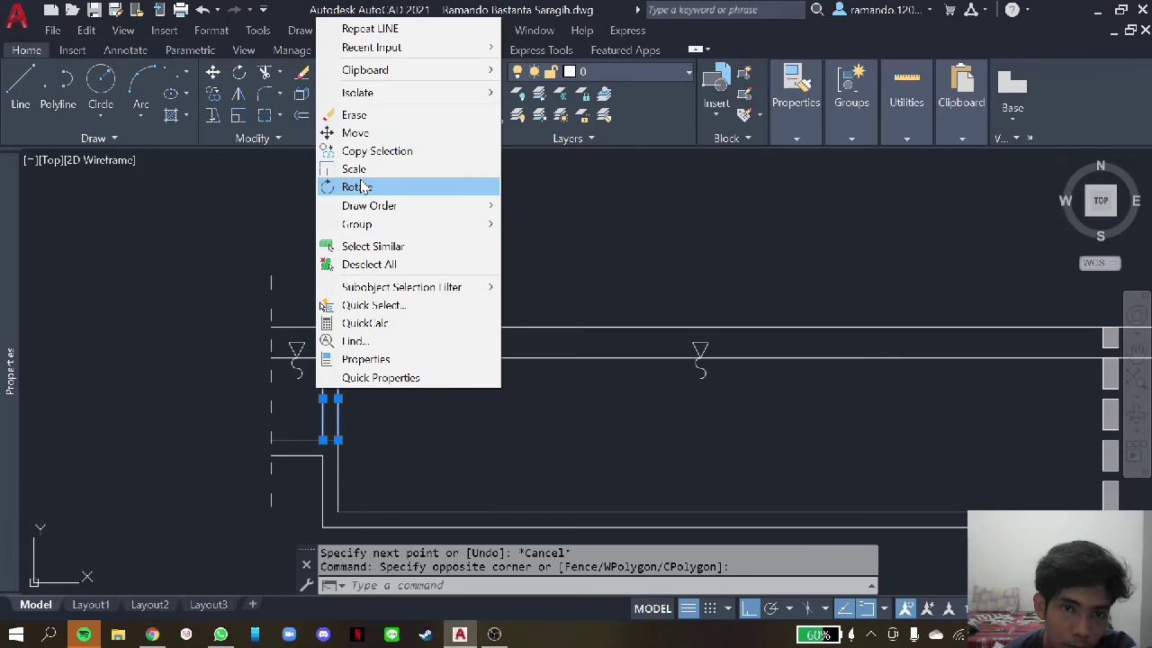
pyautogui.click(360, 151)
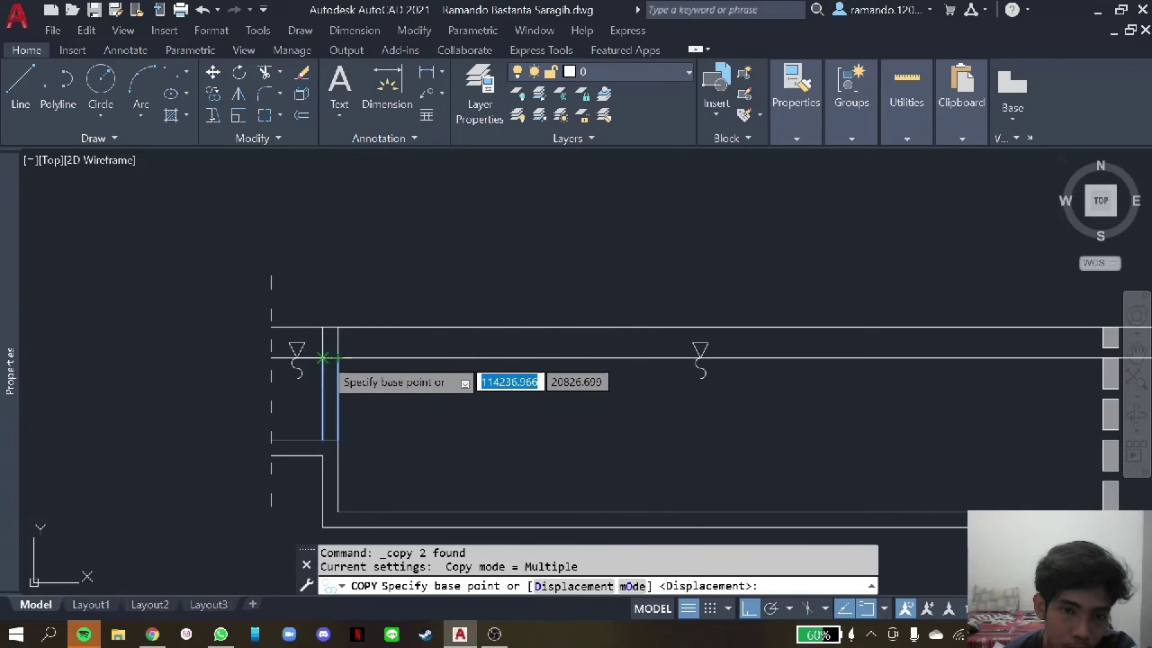
pyautogui.click(323, 359)
pyautogui.scroll(-5, 331, 349)
pyautogui.scroll(2, 545, 330)
pyautogui.scroll(4, 496, 330)
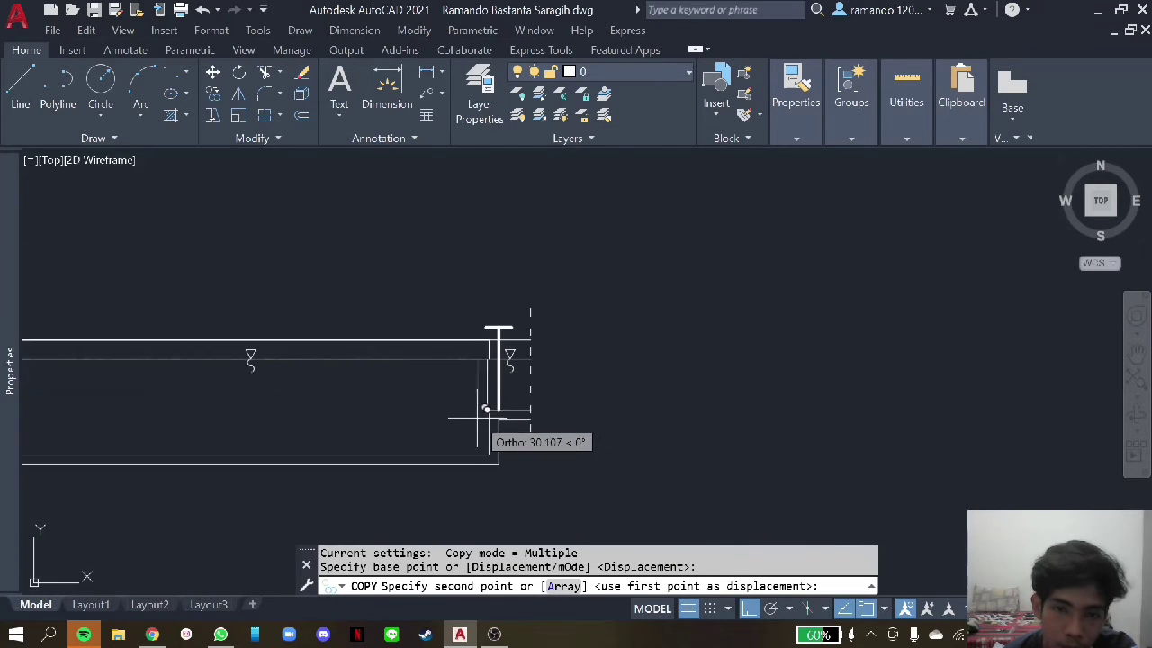
pyautogui.scroll(3, 497, 313)
pyautogui.click(504, 312)
pyautogui.press('Escape')
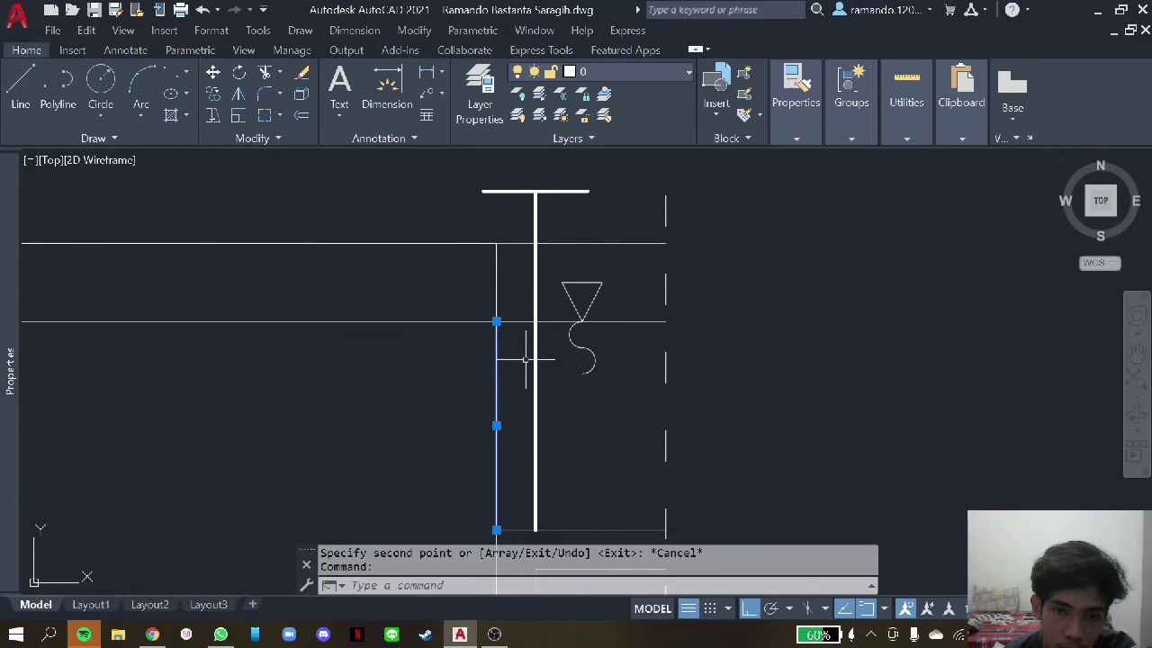
# - Select the vertical wall and inlet lines at the tank's left end
pyautogui.click(536, 357)
pyautogui.scroll(-5, 538, 357)
pyautogui.scroll(-3, 241, 354)
pyautogui.scroll(-2, 175, 308)
pyautogui.scroll(3, 103, 326)
pyautogui.scroll(5, 222, 353)
pyautogui.click(221, 352)
pyautogui.click(270, 347)
# - Set the selected left inlet-end vertical lines to a dashed ACAD_ISO linetype
pyautogui.rightClick(270, 347)
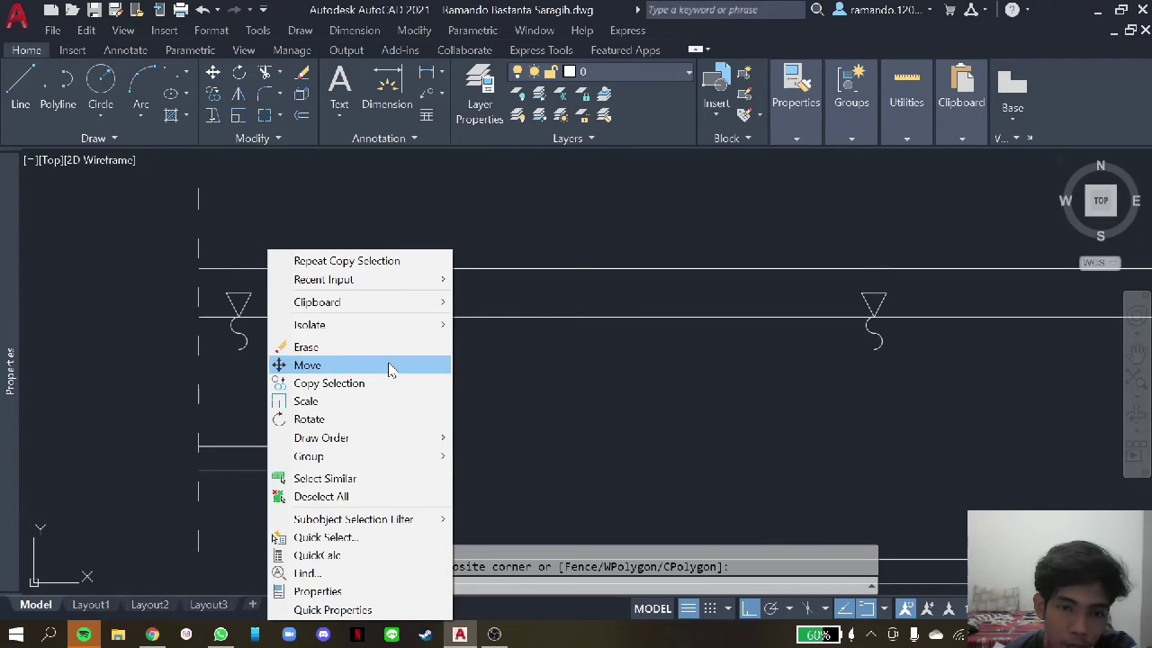
pyautogui.click(329, 591)
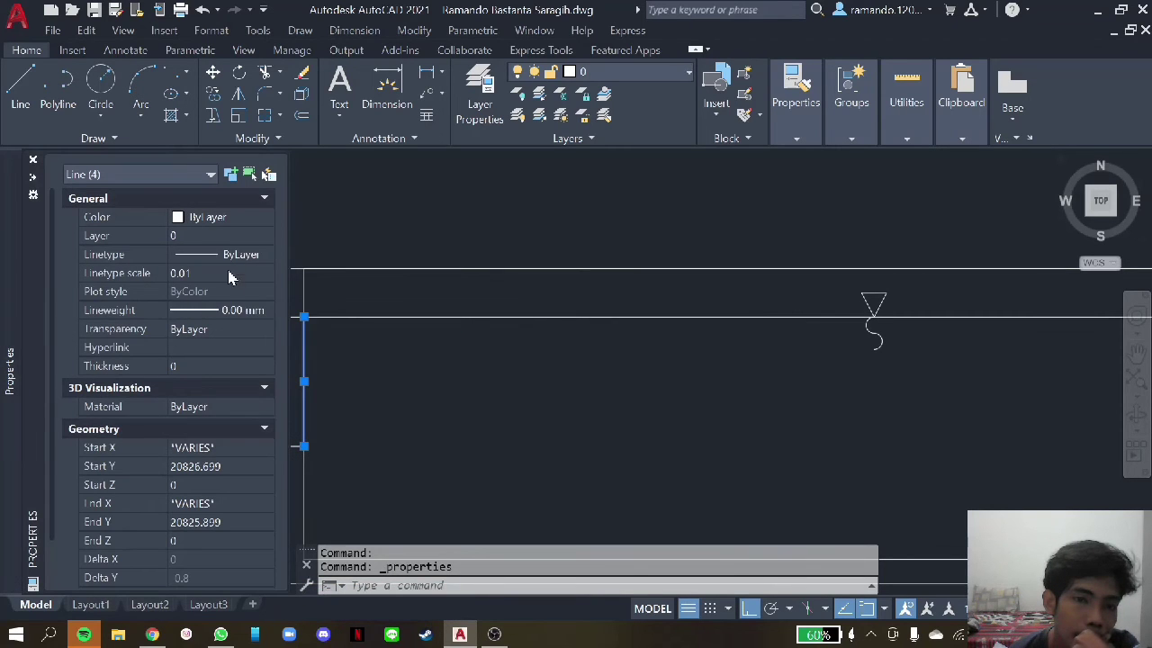
pyautogui.click(232, 256)
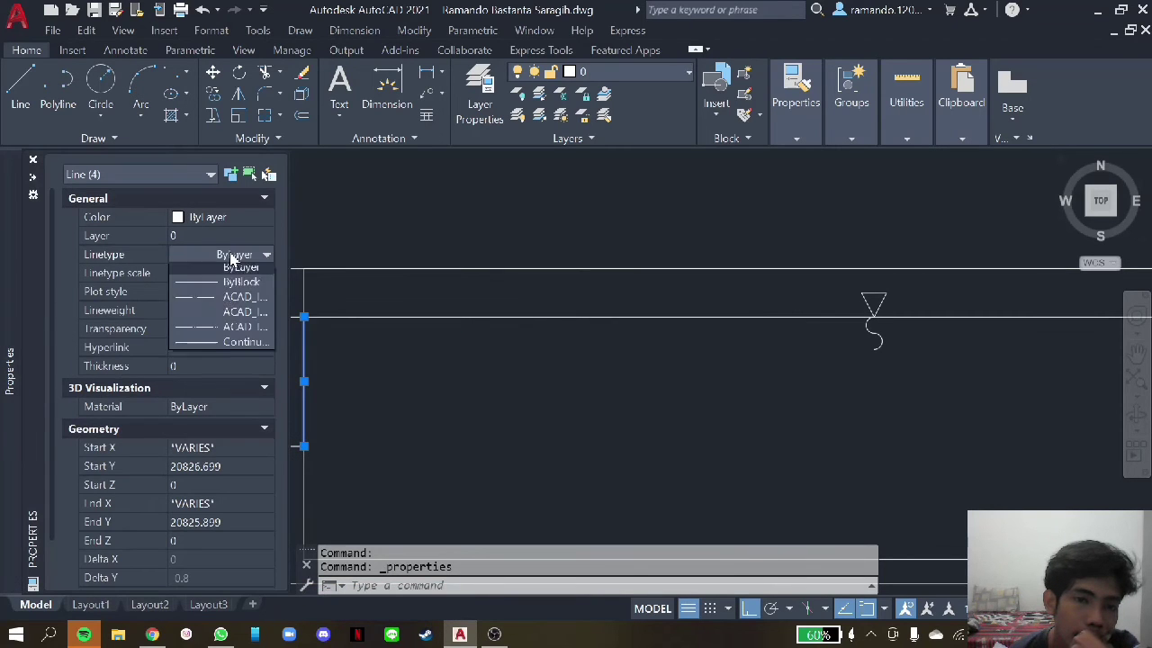
pyautogui.click(228, 314)
pyautogui.press('Escape')
pyautogui.press('Escape')
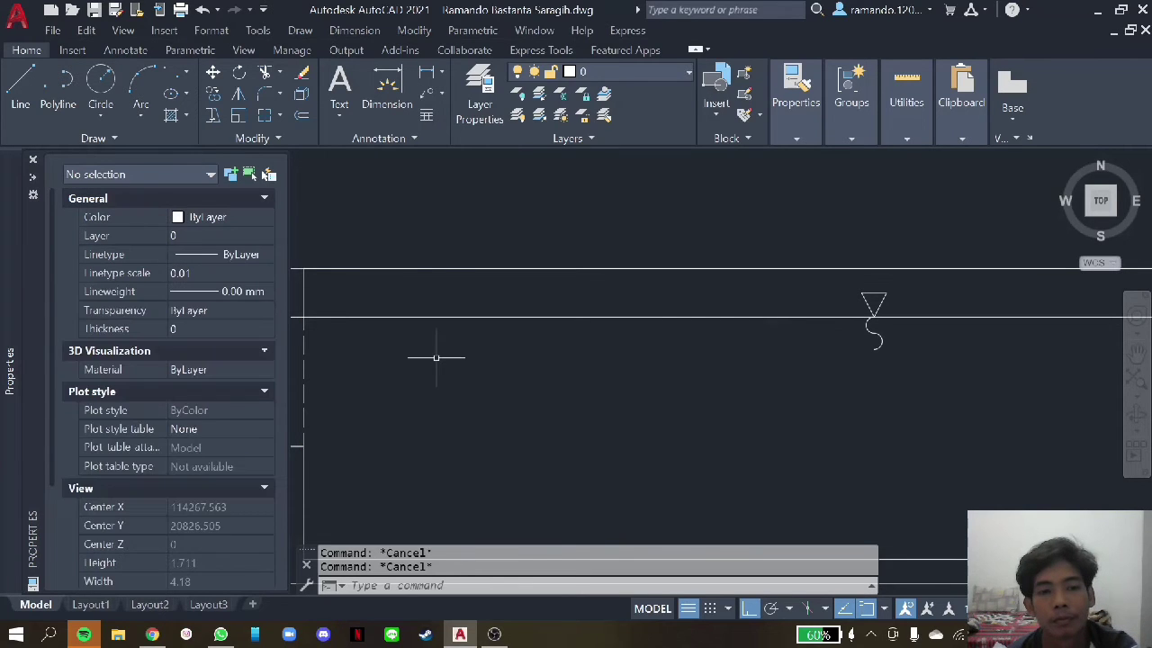
pyautogui.click(435, 357)
pyautogui.press('Escape')
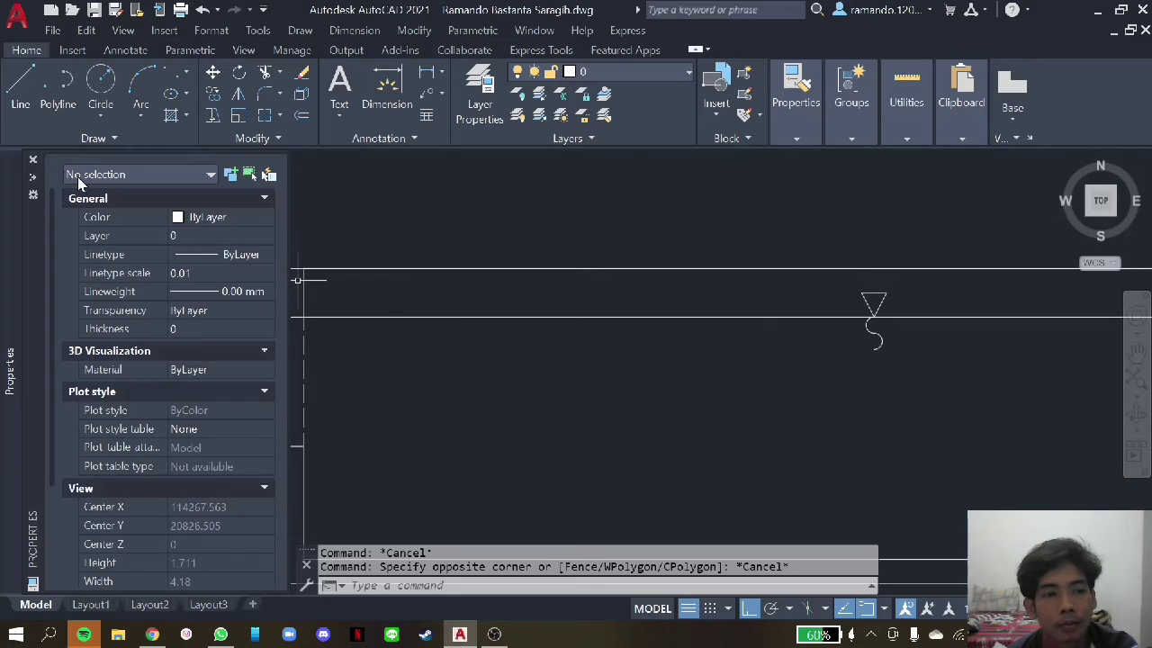
# - Close the Properties palette and zoom out over the tank section
pyautogui.click(33, 162)
pyautogui.scroll(-3, 621, 405)
pyautogui.scroll(-3, 594, 391)
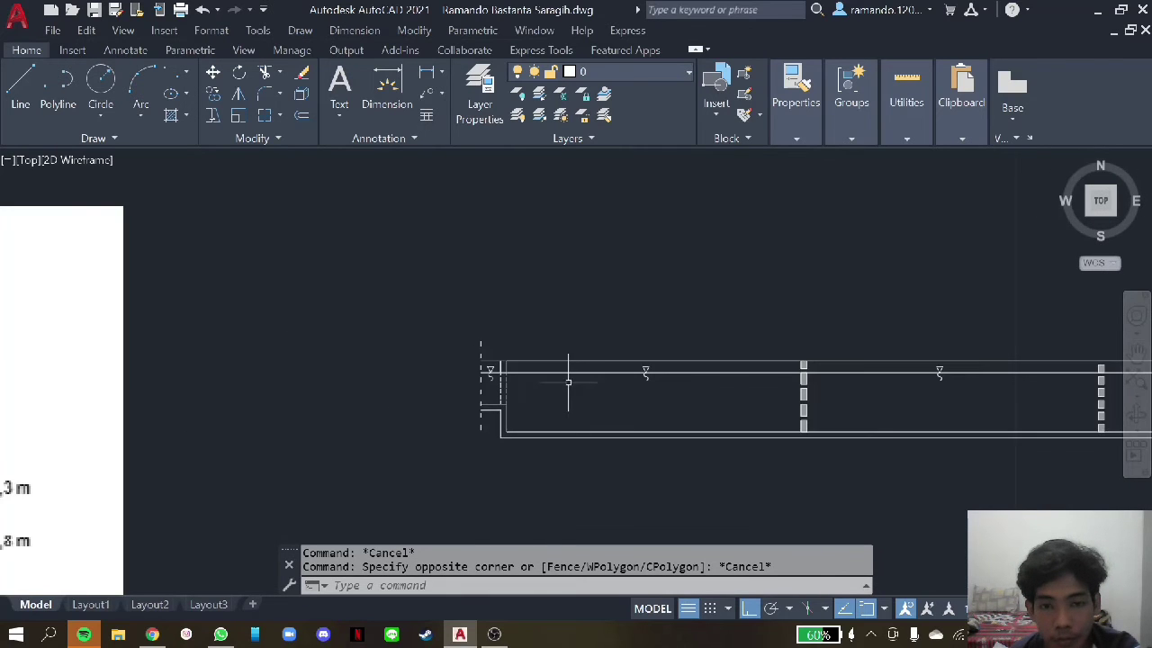
pyautogui.scroll(-2, 578, 387)
pyautogui.scroll(-2, 577, 387)
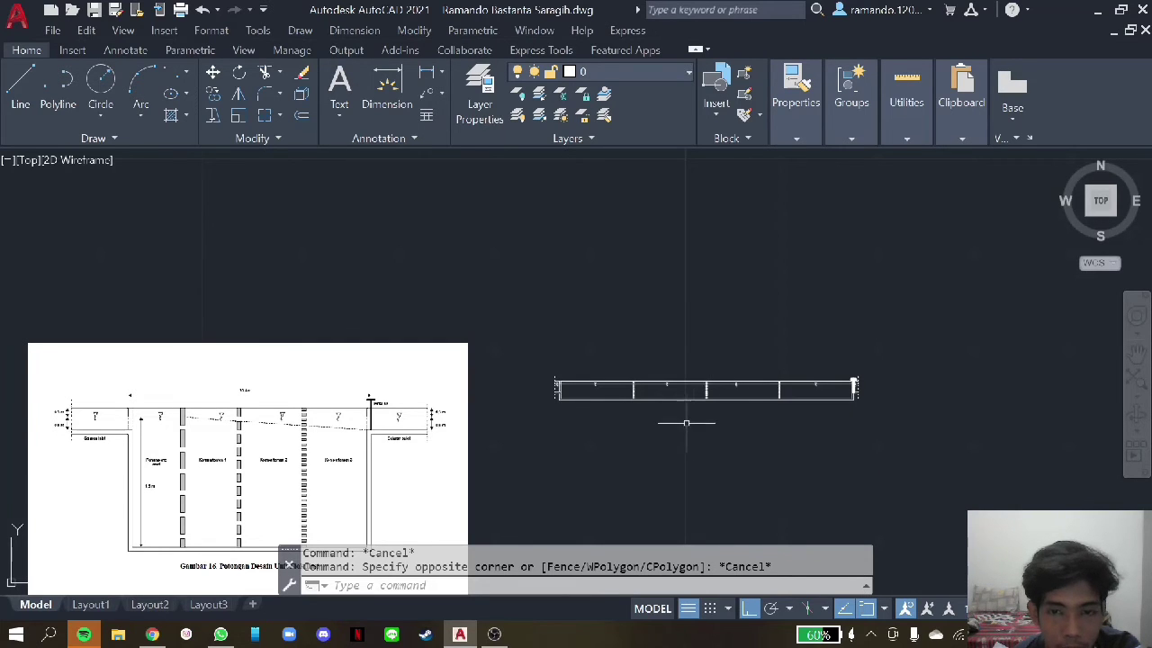
pyautogui.scroll(4, 613, 428)
pyautogui.scroll(-4, 580, 397)
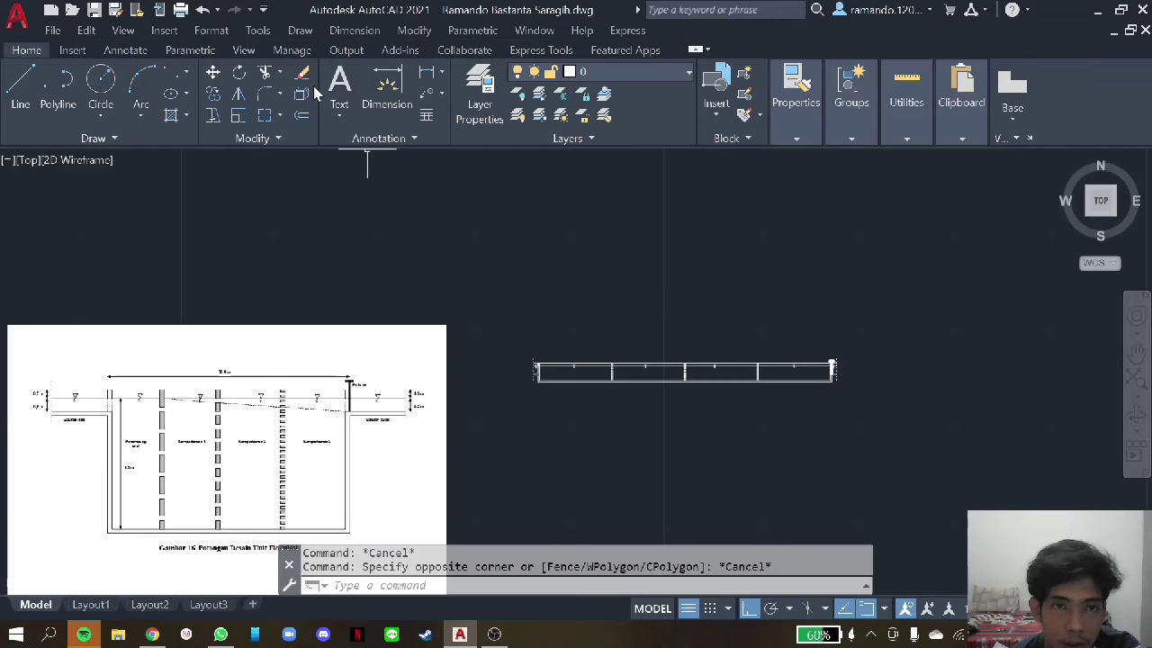
# - Add the multiline text label PENAMPUNG AWAL and move it toward the first compartment's centre
pyautogui.click(339, 86)
pyautogui.scroll(4, 149, 469)
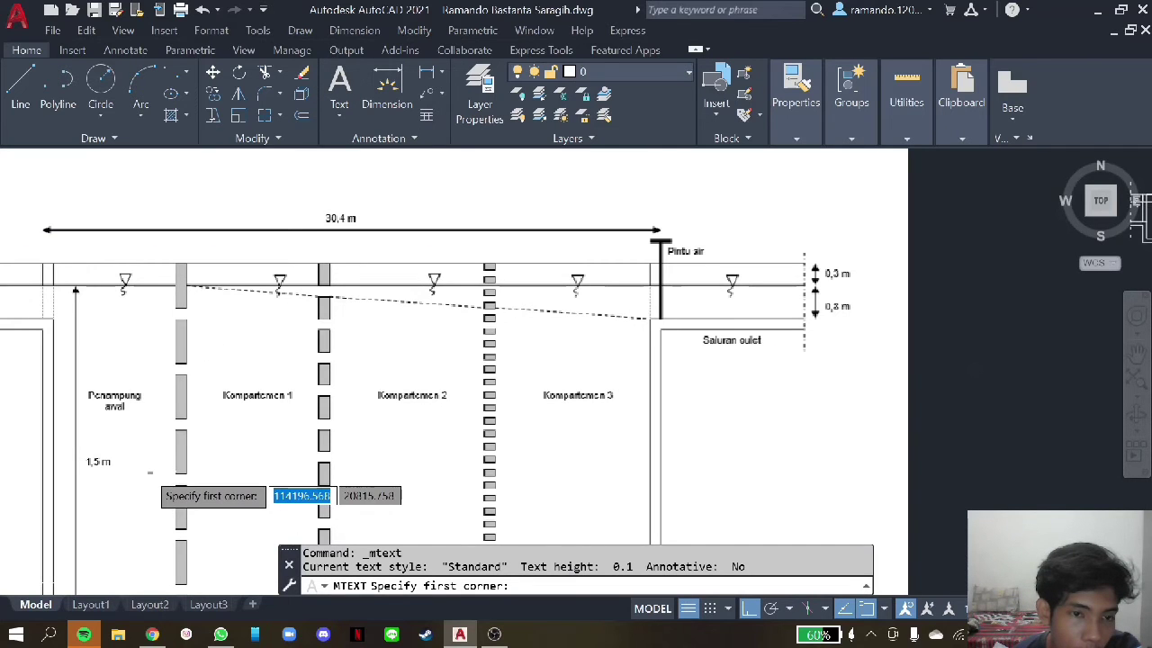
pyautogui.scroll(-4, 149, 472)
pyautogui.scroll(3, 673, 404)
pyautogui.scroll(3, 596, 393)
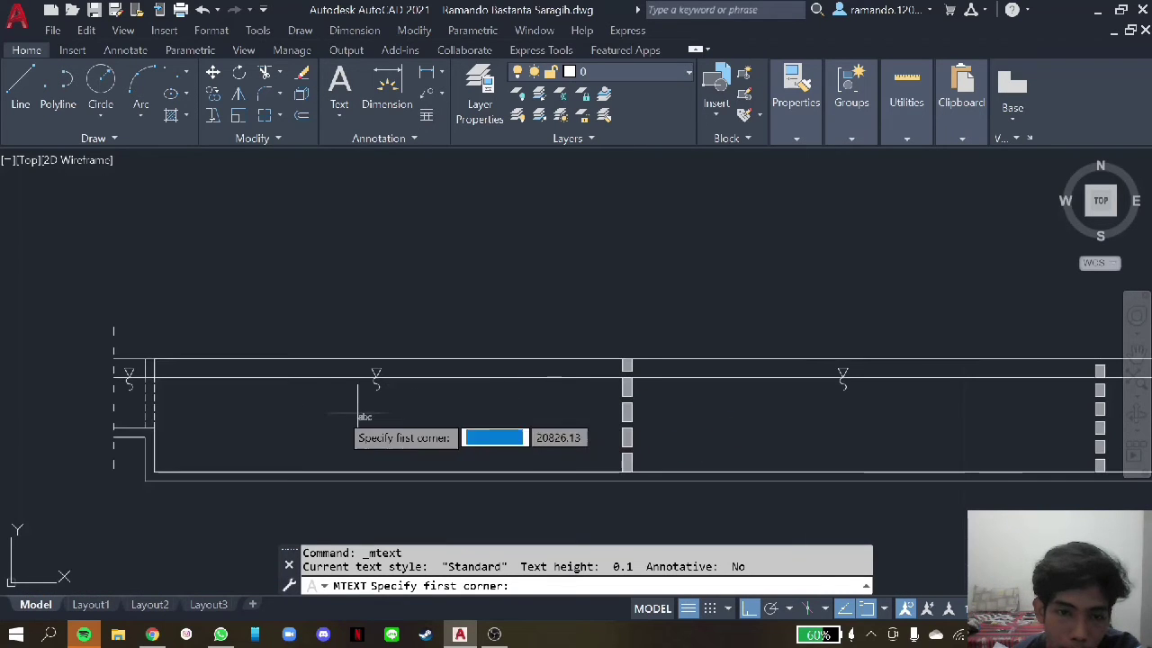
pyautogui.click(293, 412)
pyautogui.click(472, 433)
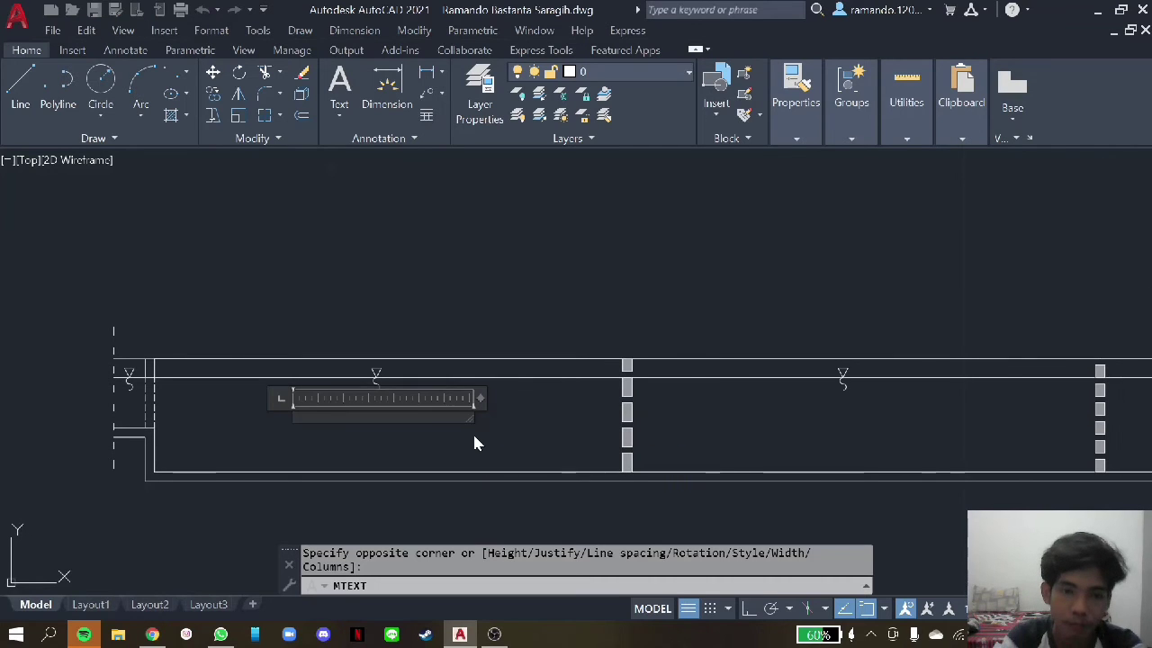
pyautogui.write('PENAMPUNG AWA')
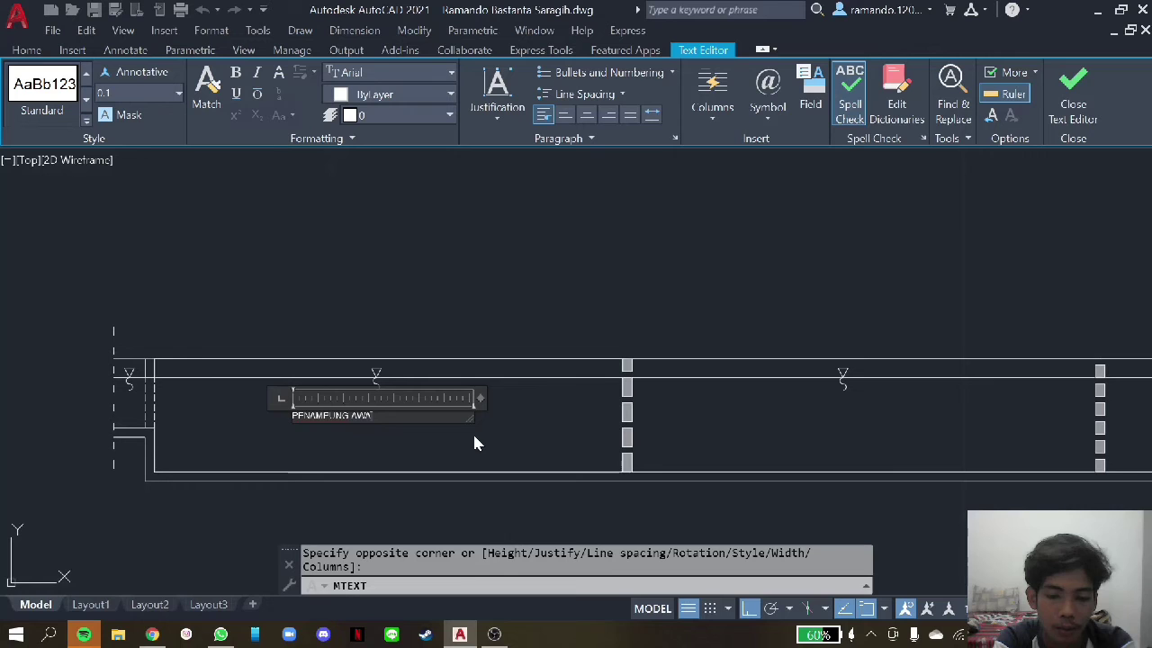
pyautogui.click(475, 436)
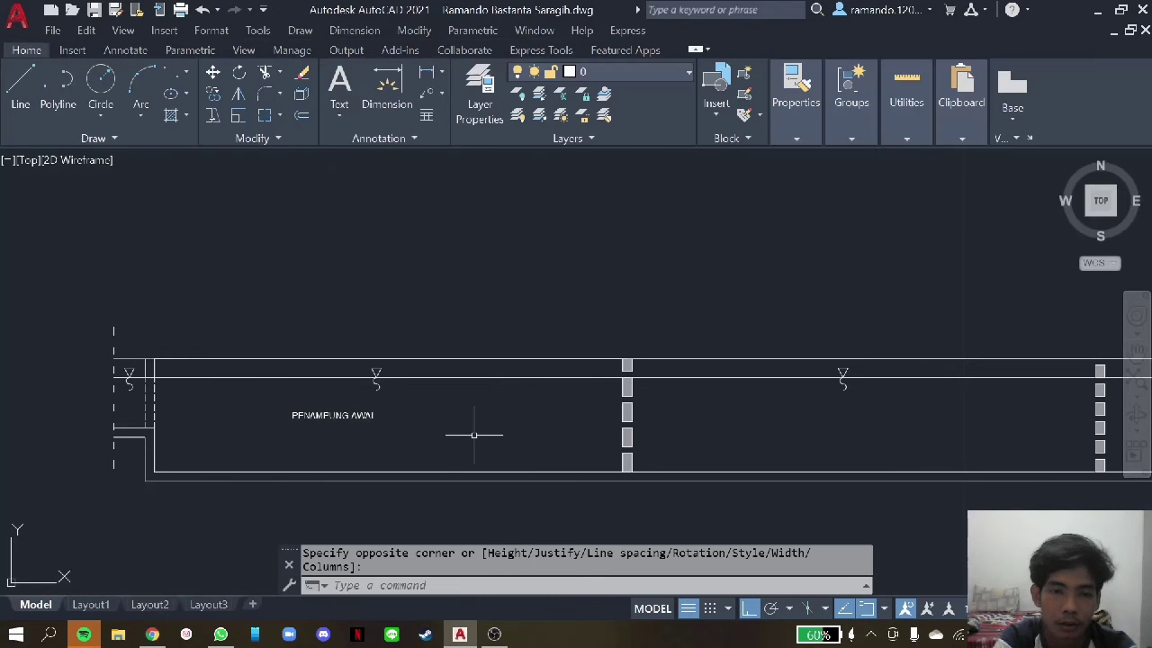
pyautogui.press('Escape')
pyautogui.doubleClick(320, 415)
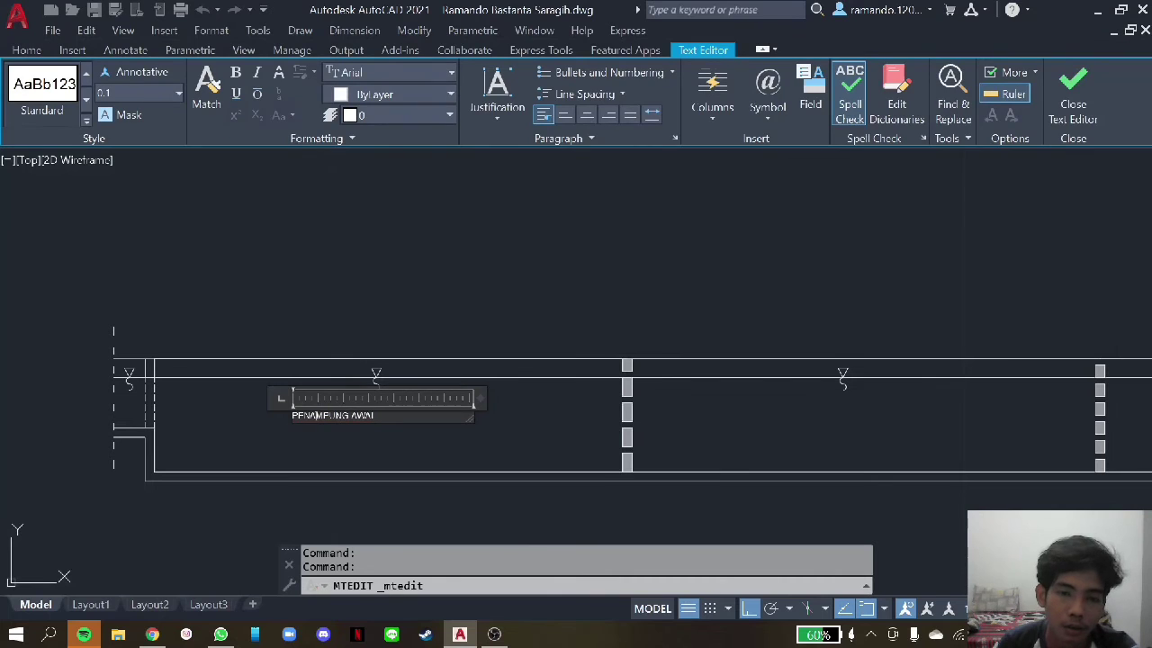
pyautogui.press('Escape')
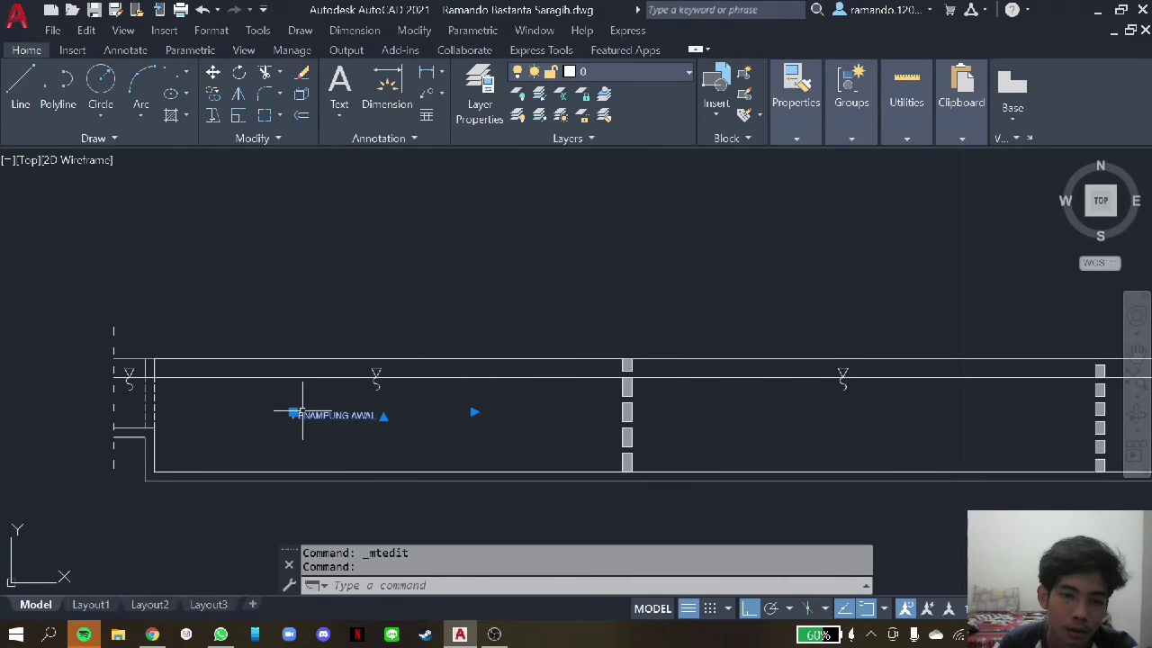
pyautogui.click(294, 414)
pyautogui.click(339, 415)
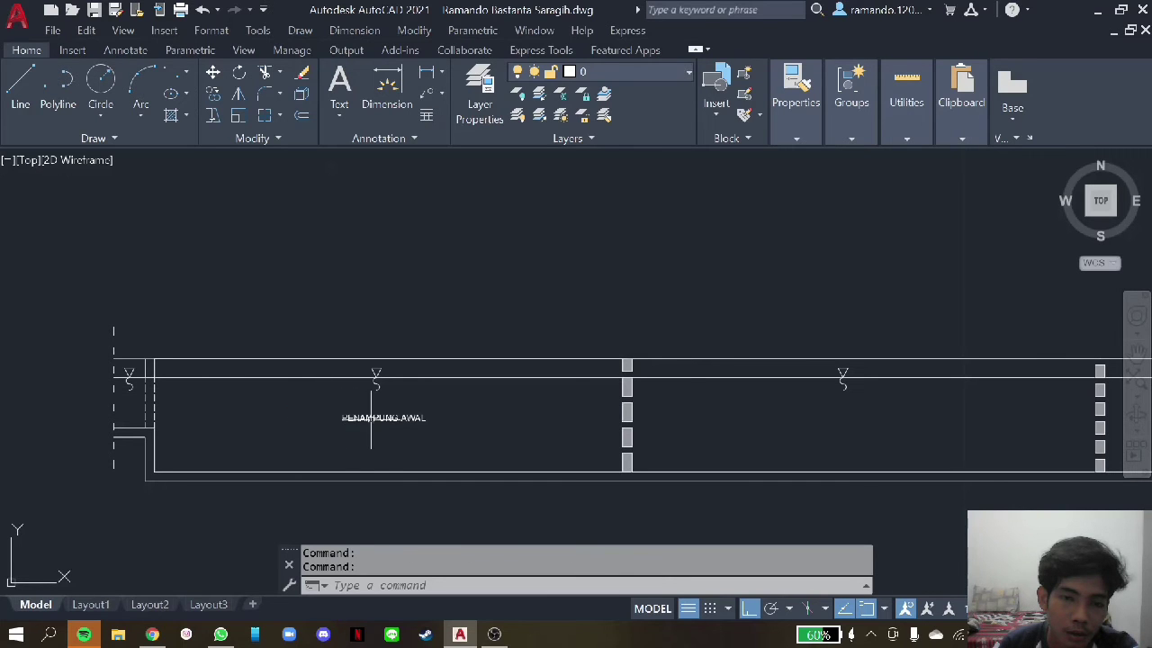
pyautogui.click(387, 423)
# - Add the KOMPARTEMENT 1 label and widen its text box so it fits one line
pyautogui.click(339, 90)
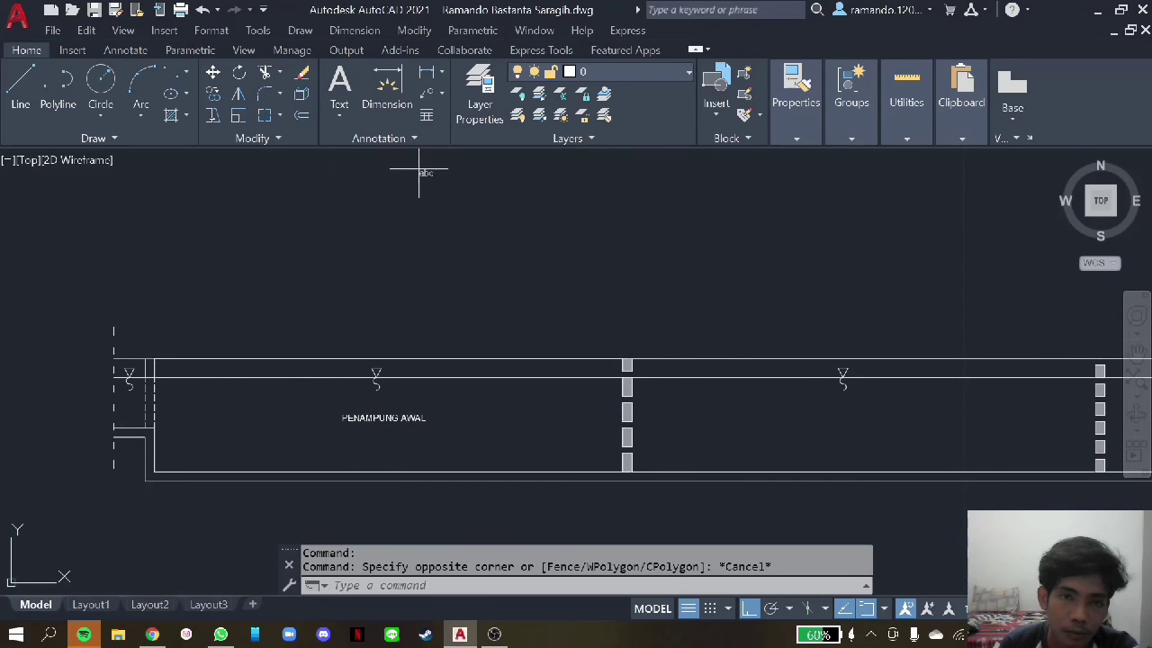
pyautogui.click(821, 411)
pyautogui.click(875, 422)
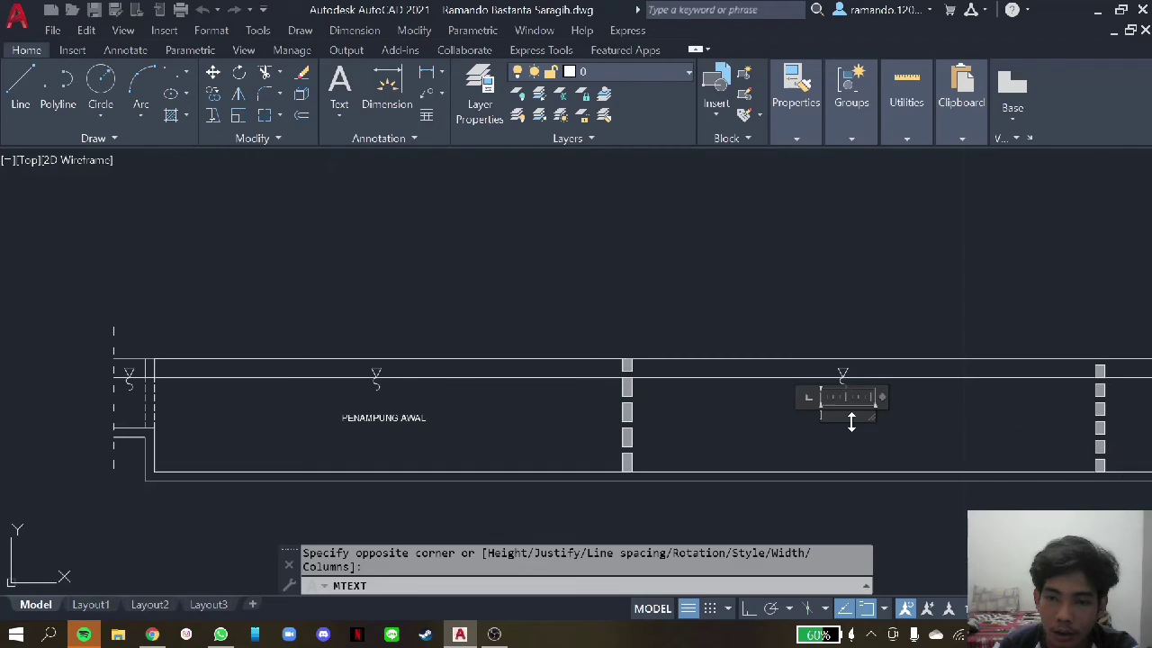
pyautogui.scroll(-5, 839, 434)
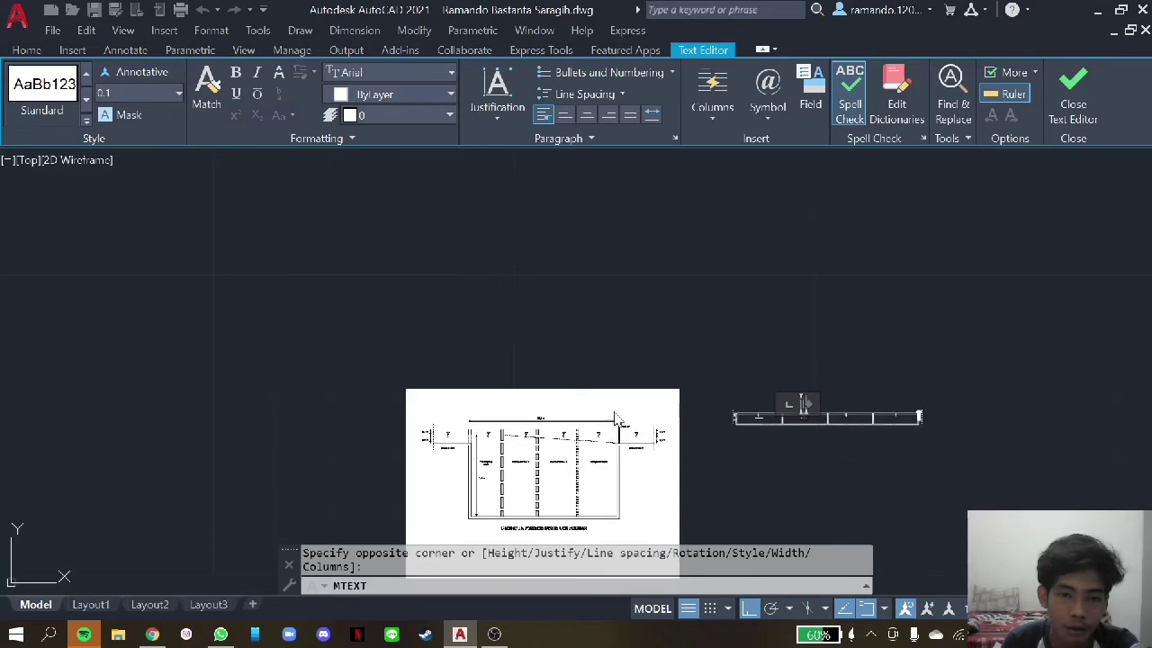
pyautogui.scroll(5, 522, 444)
pyautogui.scroll(2, 475, 450)
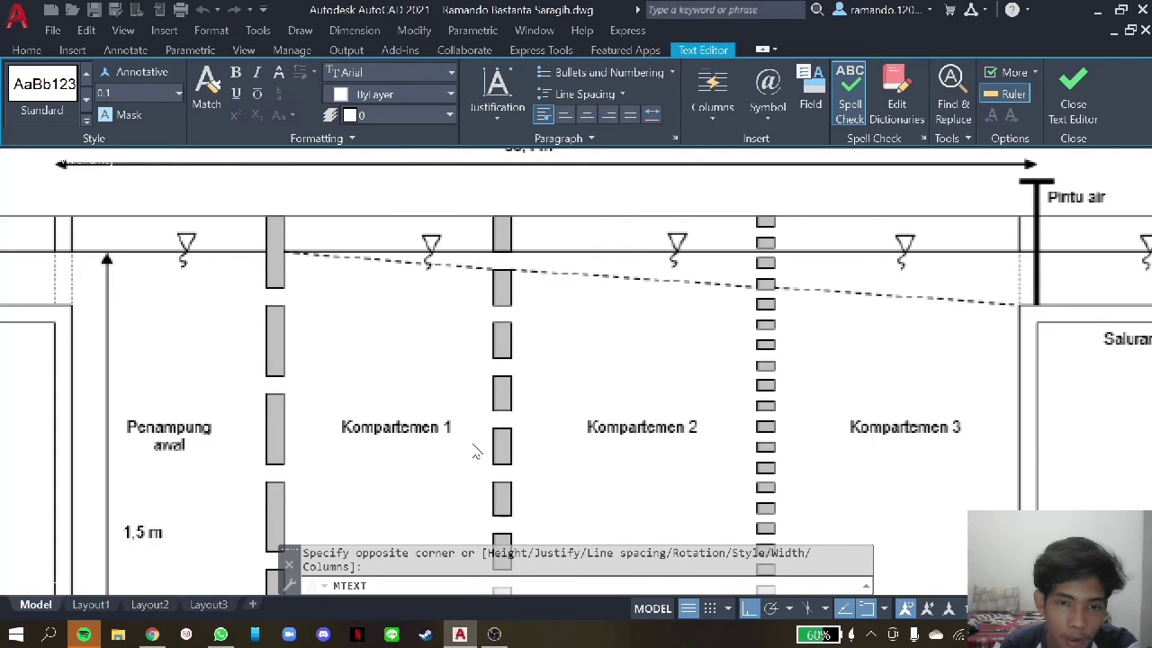
pyautogui.scroll(-5, 477, 453)
pyautogui.scroll(2, 947, 362)
pyautogui.scroll(2, 947, 362)
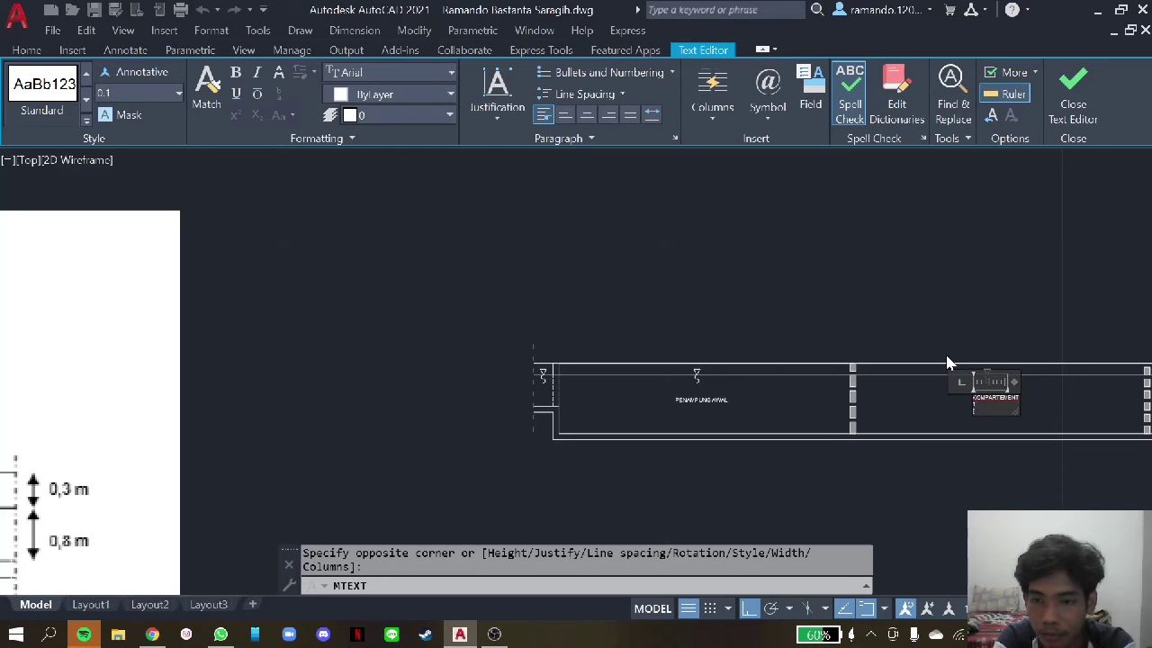
pyautogui.click(947, 362)
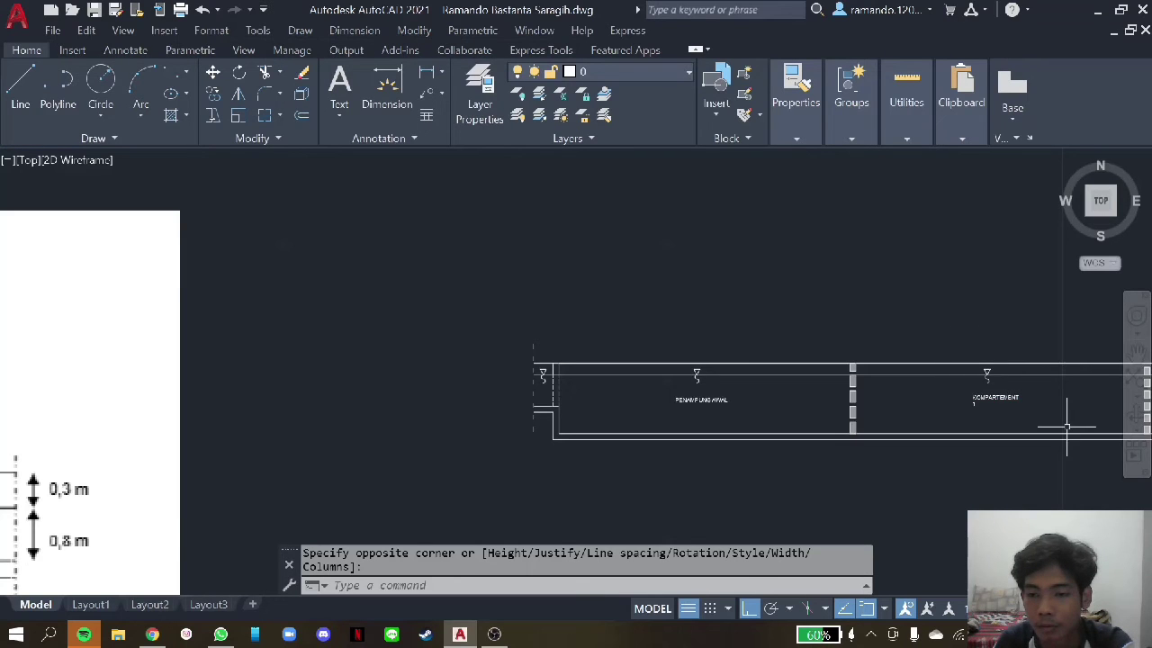
pyautogui.scroll(5, 972, 371)
pyautogui.click(875, 329)
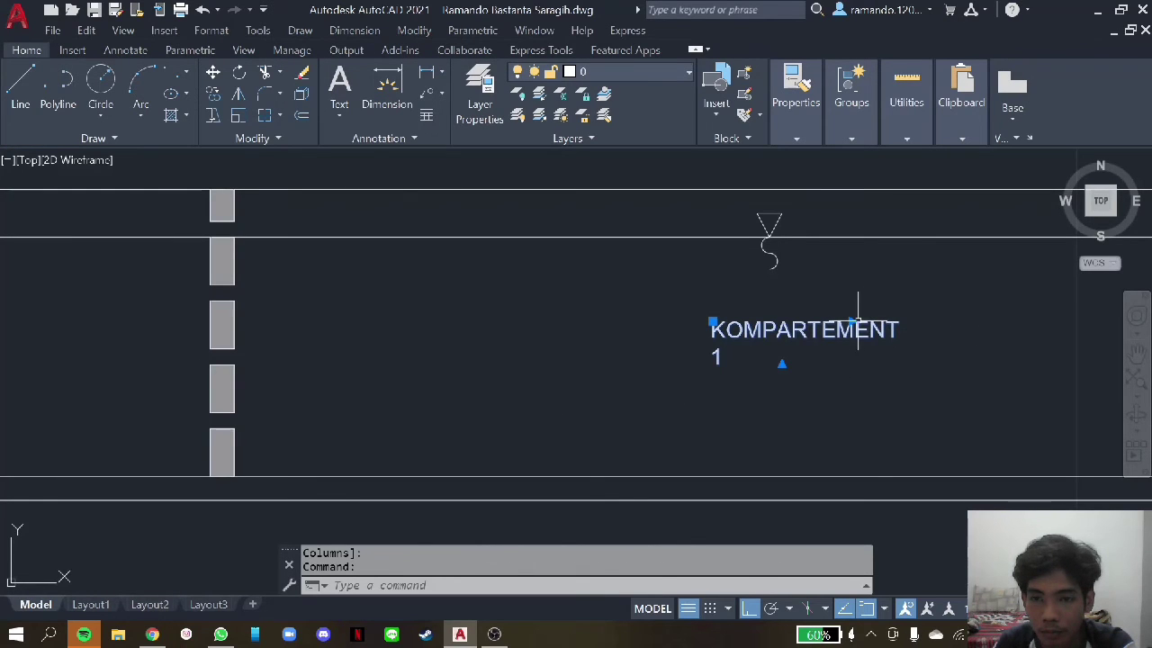
pyautogui.click(857, 324)
pyautogui.click(948, 322)
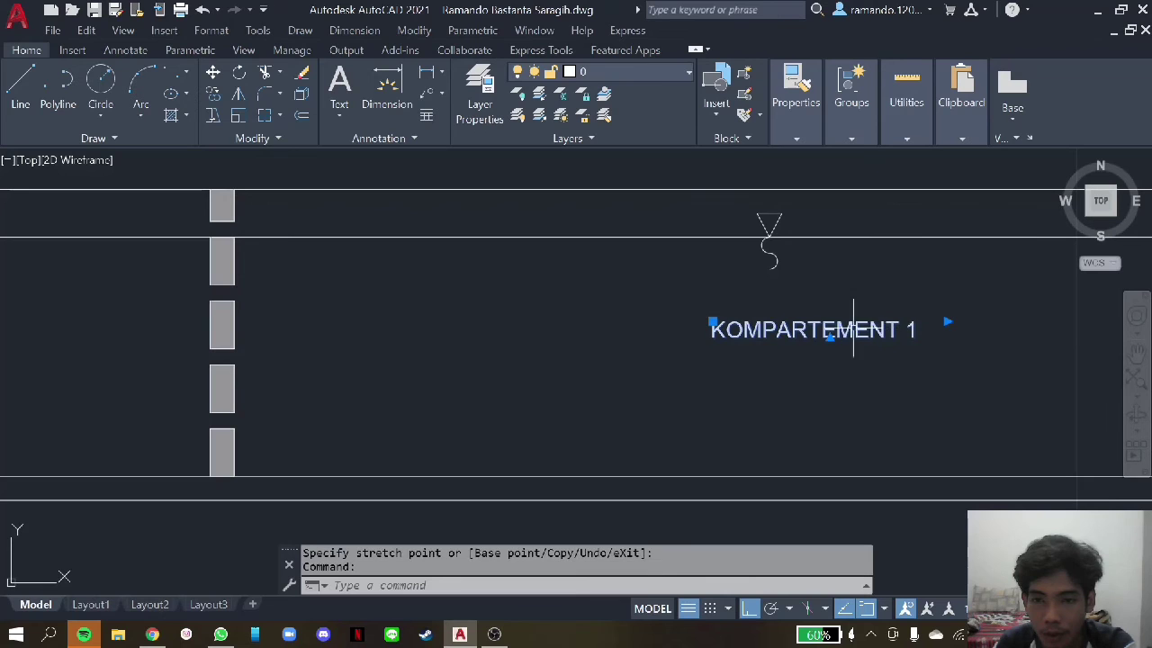
pyautogui.press('Escape')
pyautogui.scroll(-6, 654, 298)
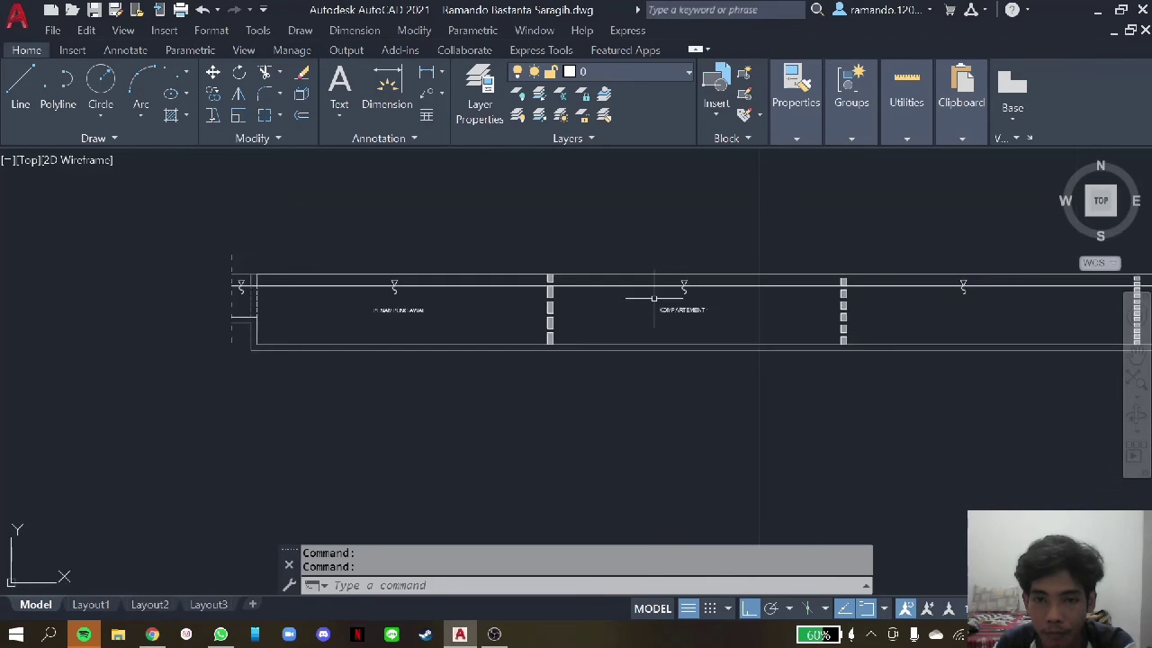
# - Copy the KOMPARTEMENT 1 label into the next two compartments
pyautogui.scroll(4, 685, 310)
pyautogui.click(685, 310)
pyautogui.rightClick(632, 270)
pyautogui.click(733, 360)
pyautogui.click(619, 314)
pyautogui.scroll(-4, 619, 313)
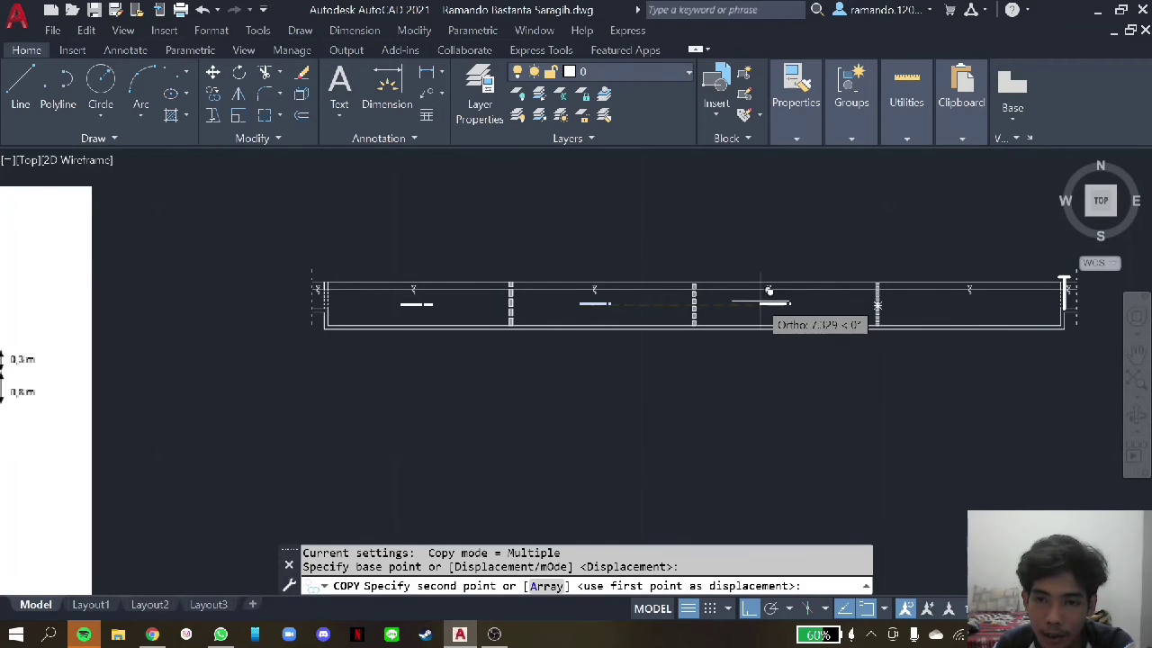
pyautogui.scroll(3, 769, 291)
pyautogui.click(747, 302)
pyautogui.scroll(-3, 747, 302)
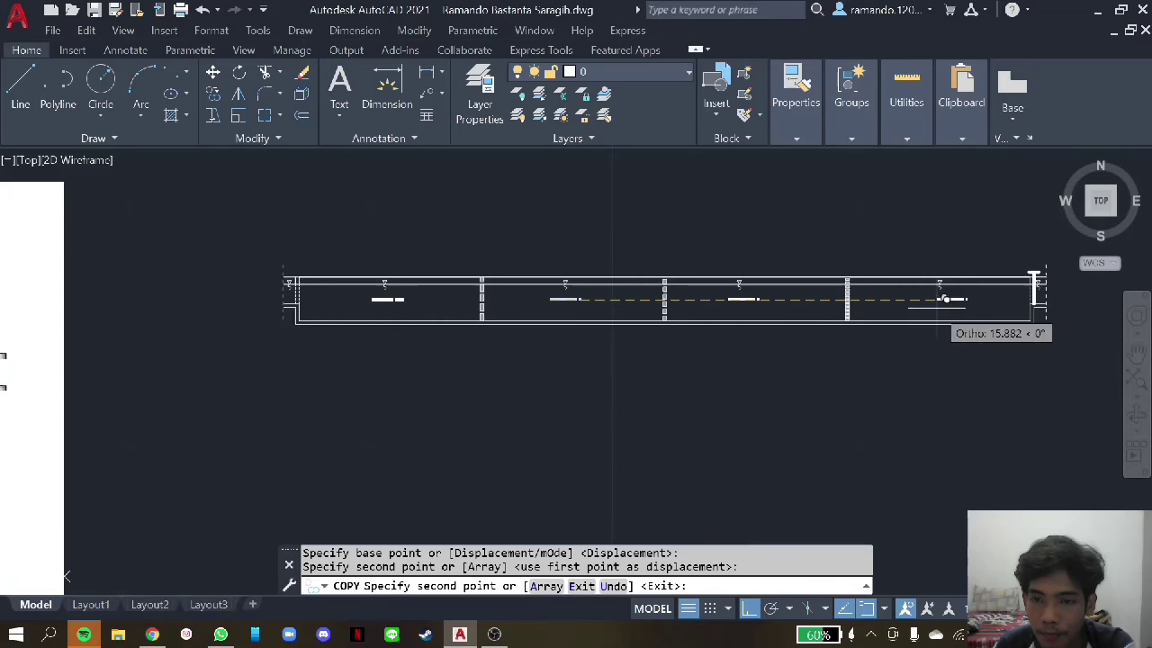
pyautogui.click(1035, 286)
pyautogui.scroll(3, 731, 324)
pyautogui.scroll(2, 682, 343)
pyautogui.press('Escape')
pyautogui.scroll(-5, 682, 343)
pyautogui.scroll(4, 738, 309)
pyautogui.scroll(3, 529, 368)
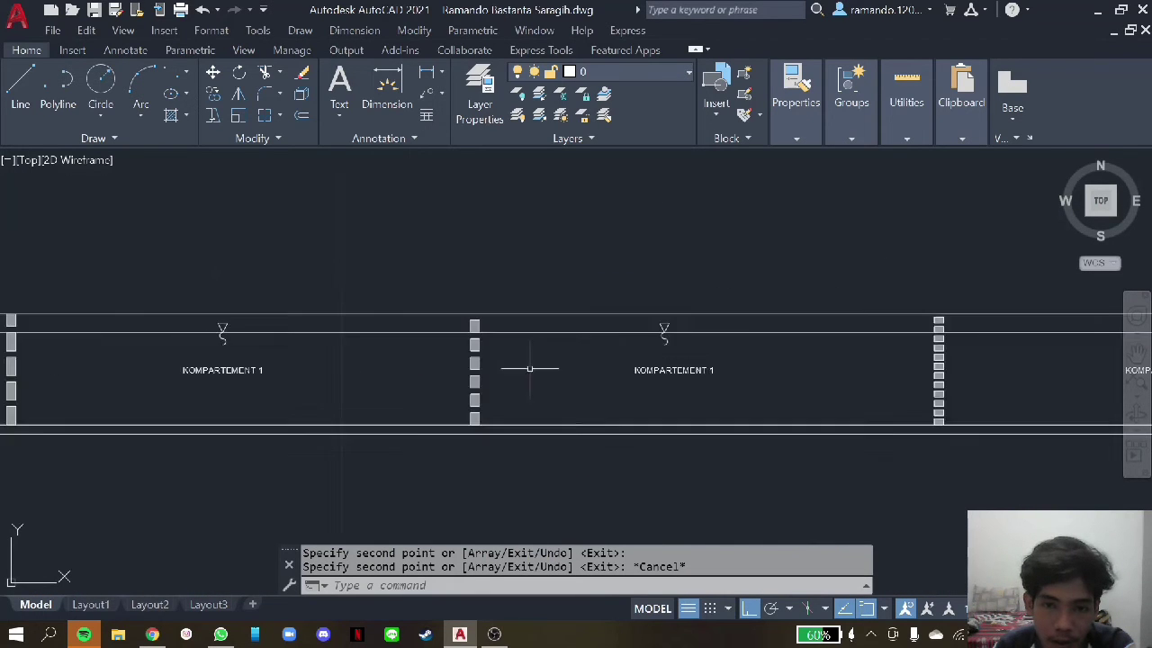
pyautogui.scroll(2, 630, 365)
# - Change the first copied label to read KOMPARTEMENT 2
pyautogui.doubleClick(733, 373)
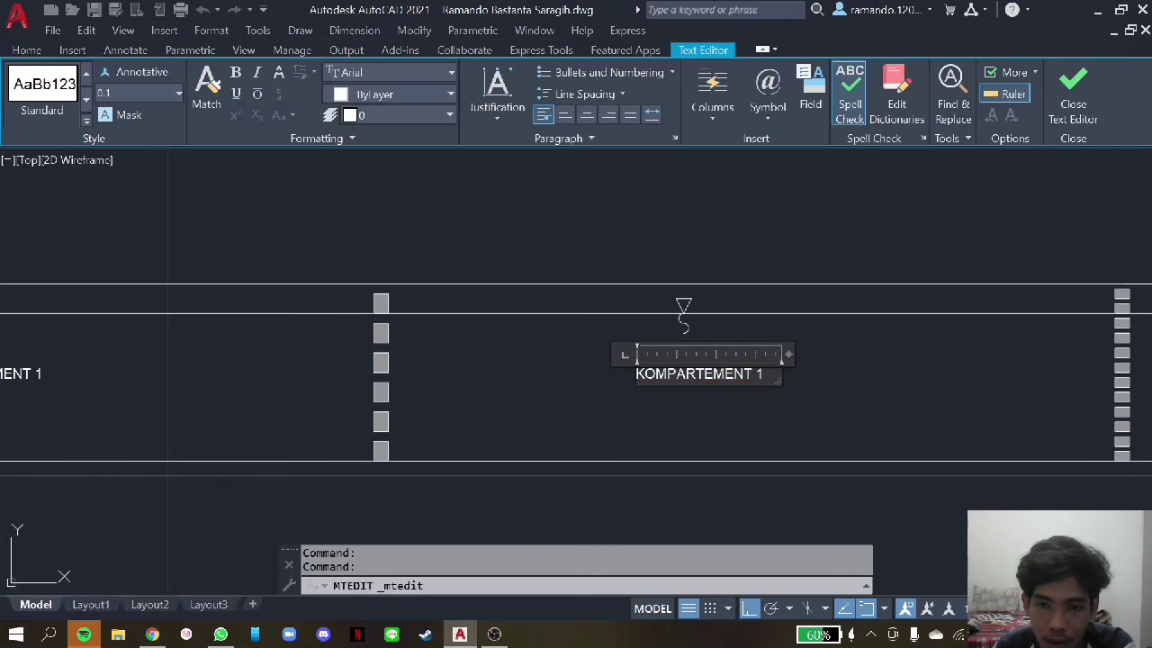
pyautogui.write('2')
pyautogui.click(810, 396)
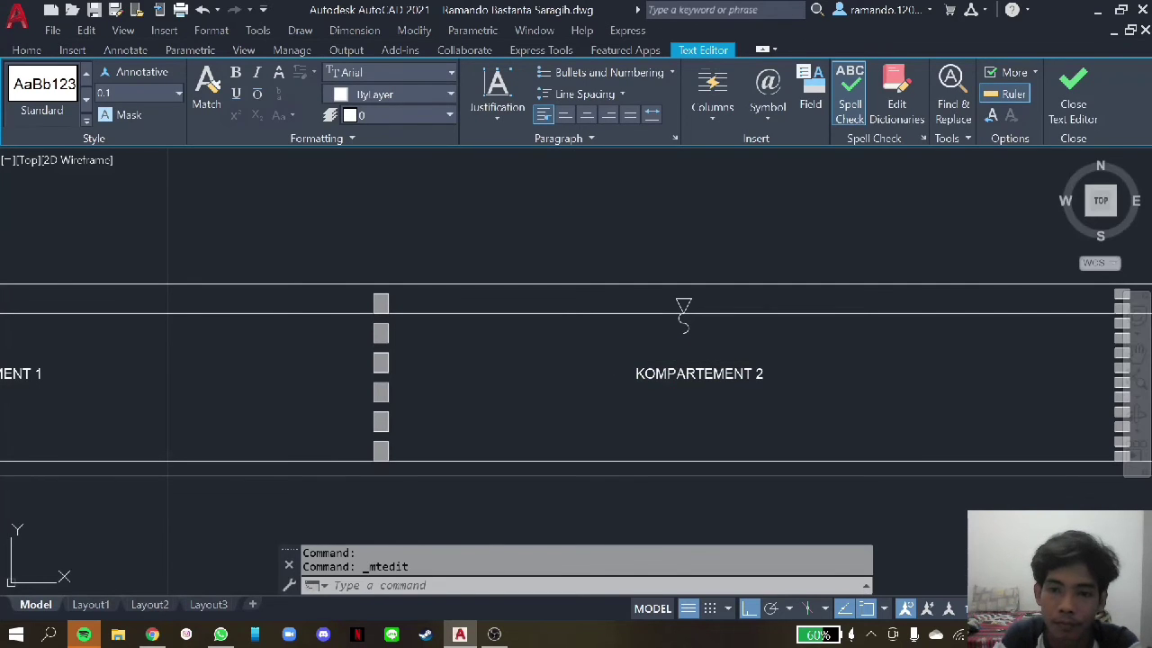
pyautogui.scroll(-3, 758, 352)
pyautogui.scroll(-2, 849, 372)
pyautogui.scroll(4, 851, 354)
# - Change the second copied label's 1 to 3 so it reads KOMPARTEMENT 3
pyautogui.doubleClick(851, 353)
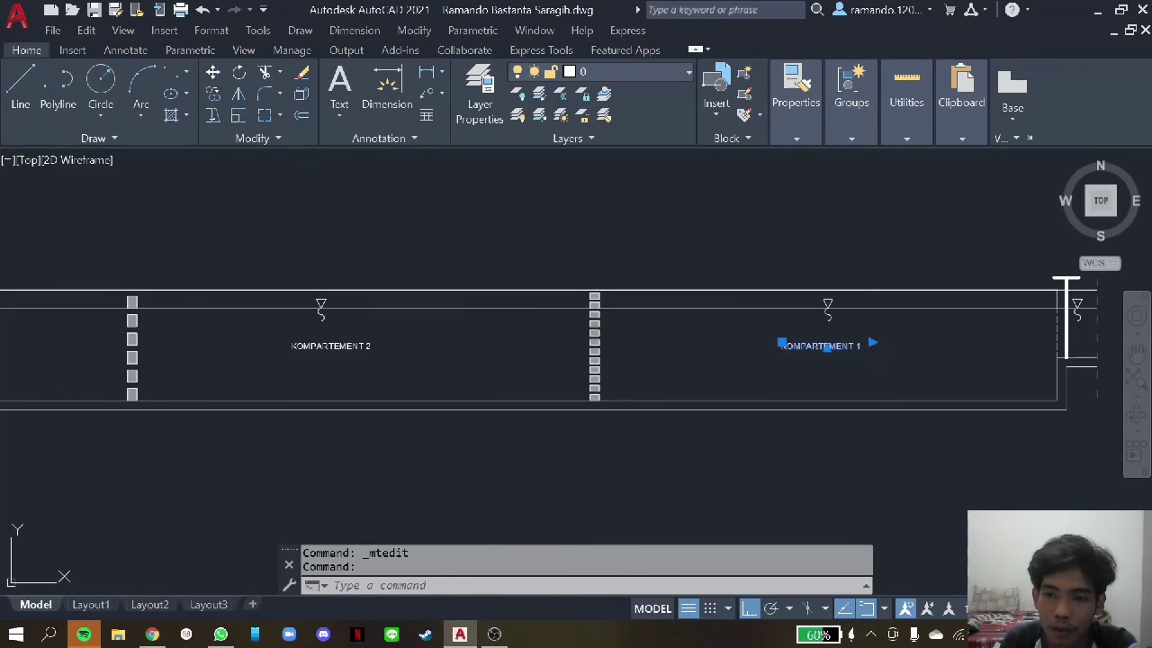
pyautogui.press('BackSpace')
pyautogui.write('3')
pyautogui.click(954, 341)
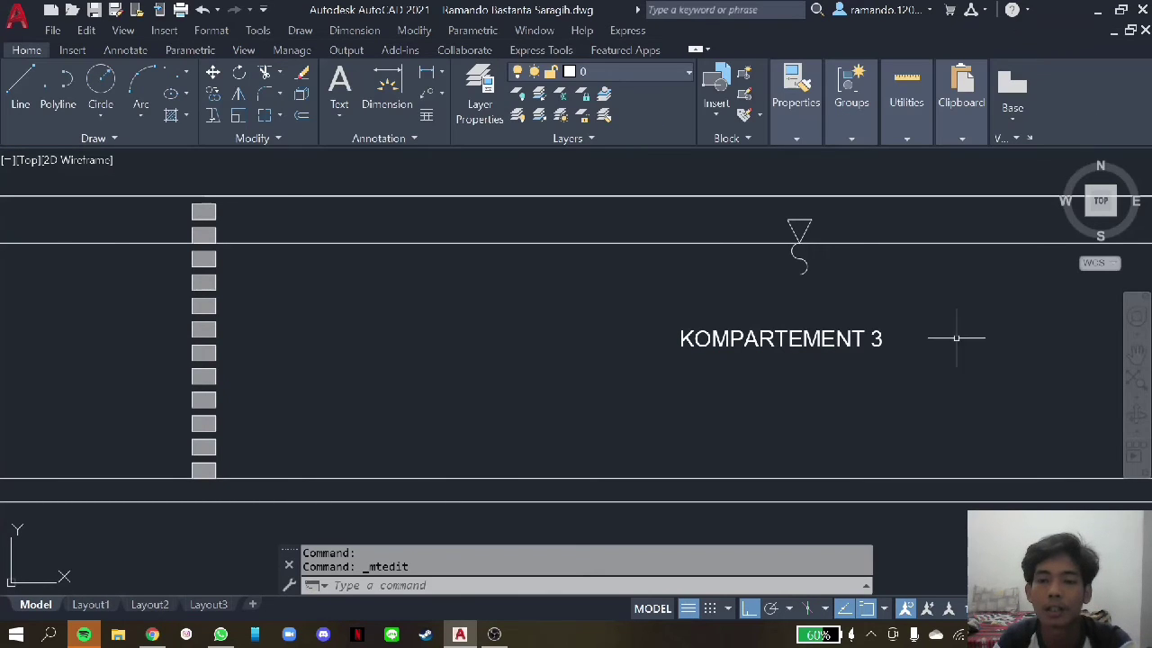
pyautogui.scroll(-5, 857, 424)
# - Add a multiline text label SALURAN INLET below the tank's inlet end
pyautogui.scroll(-2, 857, 424)
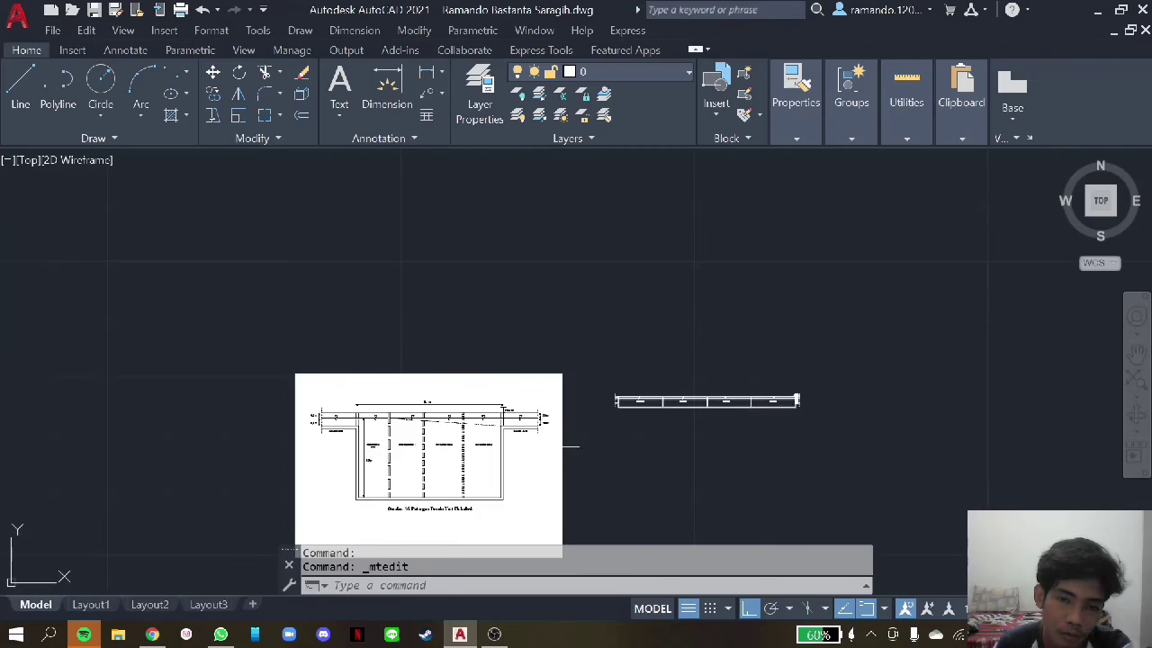
pyautogui.scroll(-2, 508, 396)
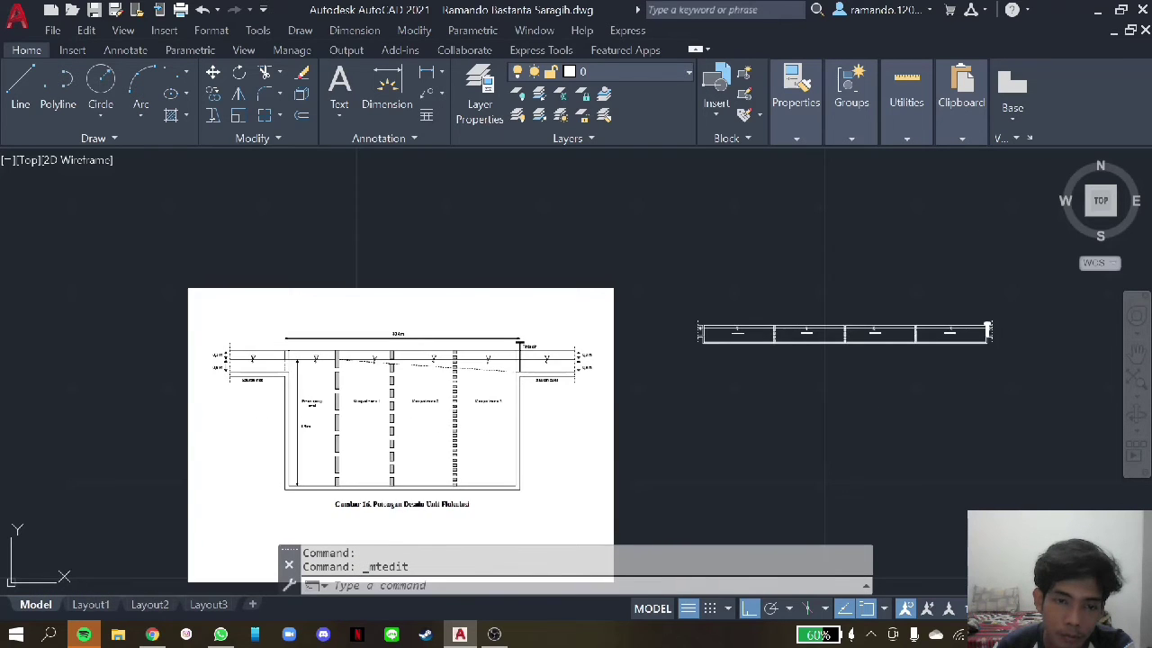
pyautogui.scroll(2, 242, 489)
pyautogui.scroll(4, 221, 348)
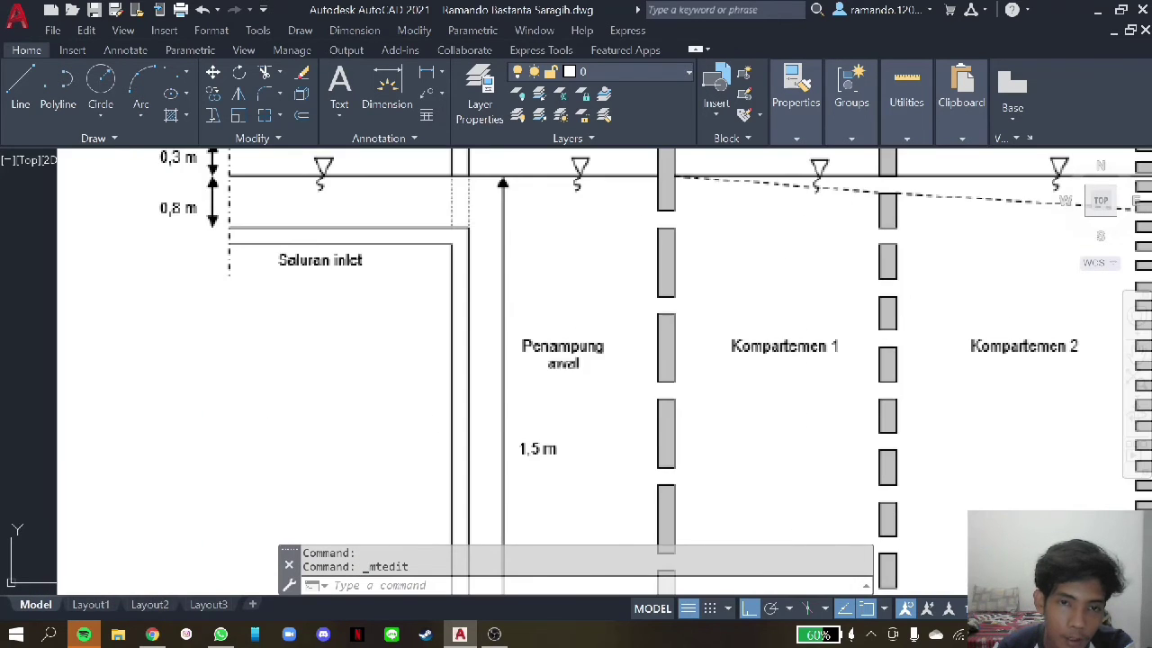
pyautogui.scroll(-8, 524, 231)
pyautogui.scroll(3, 525, 231)
pyautogui.scroll(2, 506, 159)
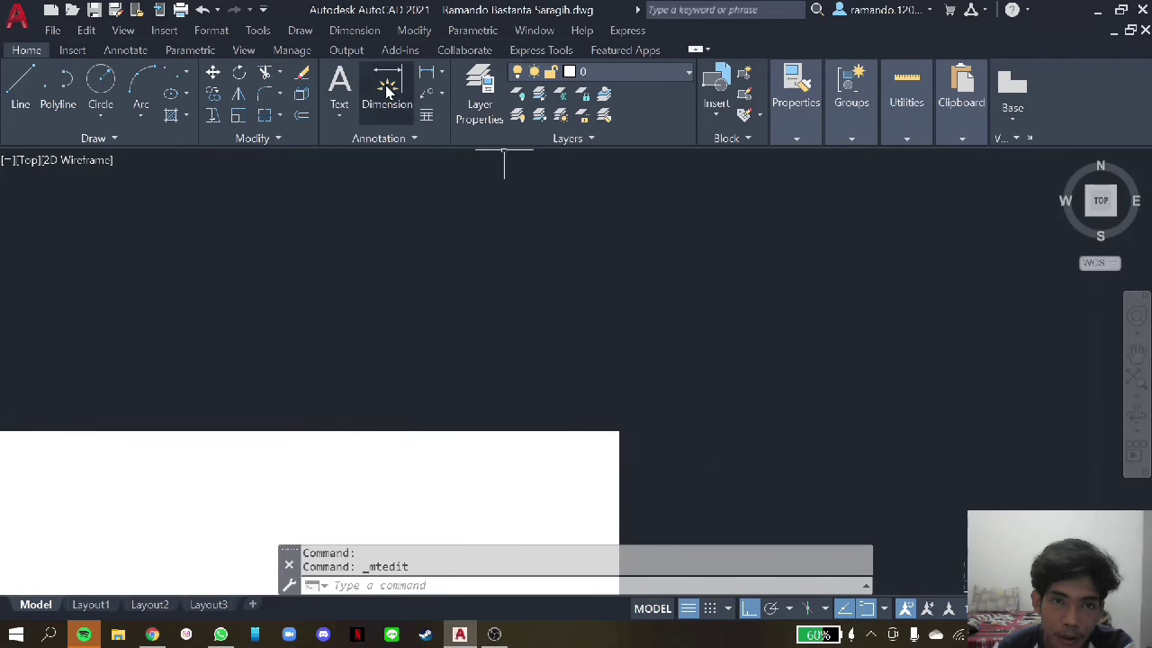
pyautogui.click(339, 85)
pyautogui.scroll(-2, 802, 446)
pyautogui.scroll(5, 756, 396)
pyautogui.scroll(3, 756, 396)
pyautogui.click(596, 383)
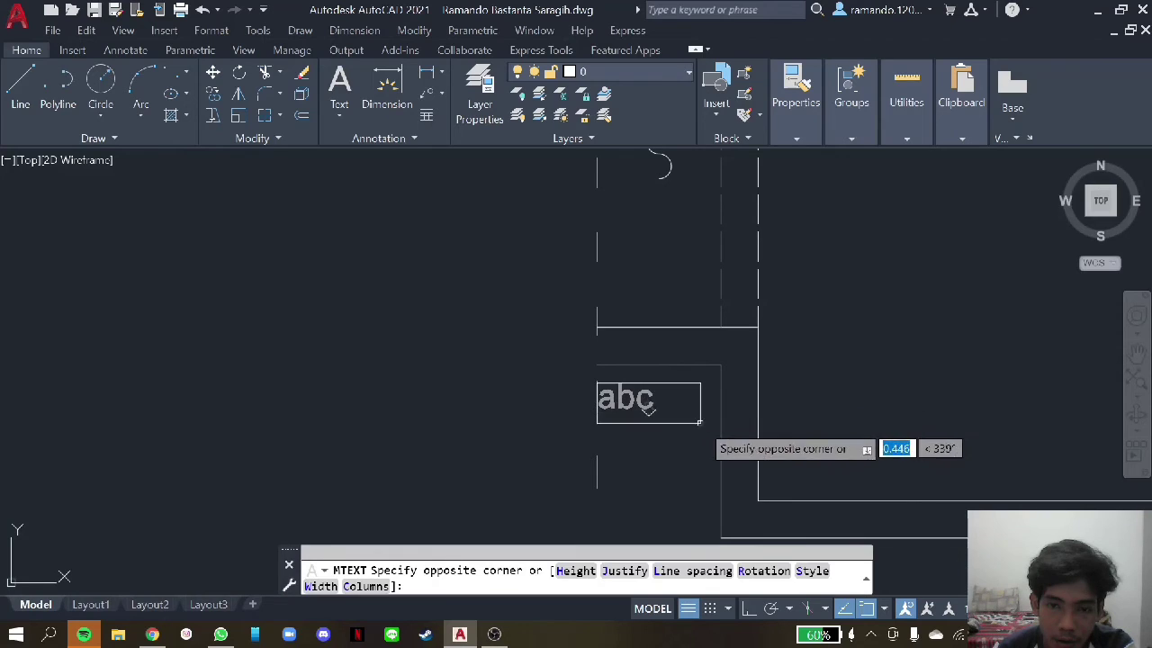
pyautogui.click(700, 423)
pyautogui.write('SALURAN')
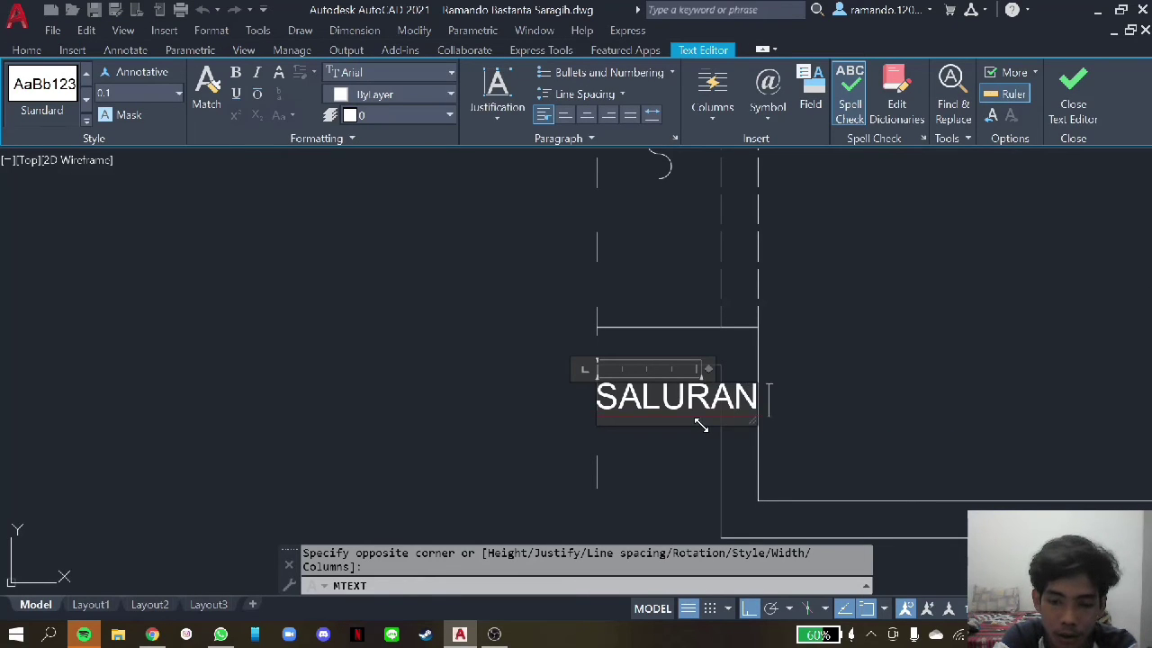
pyautogui.write('INT')
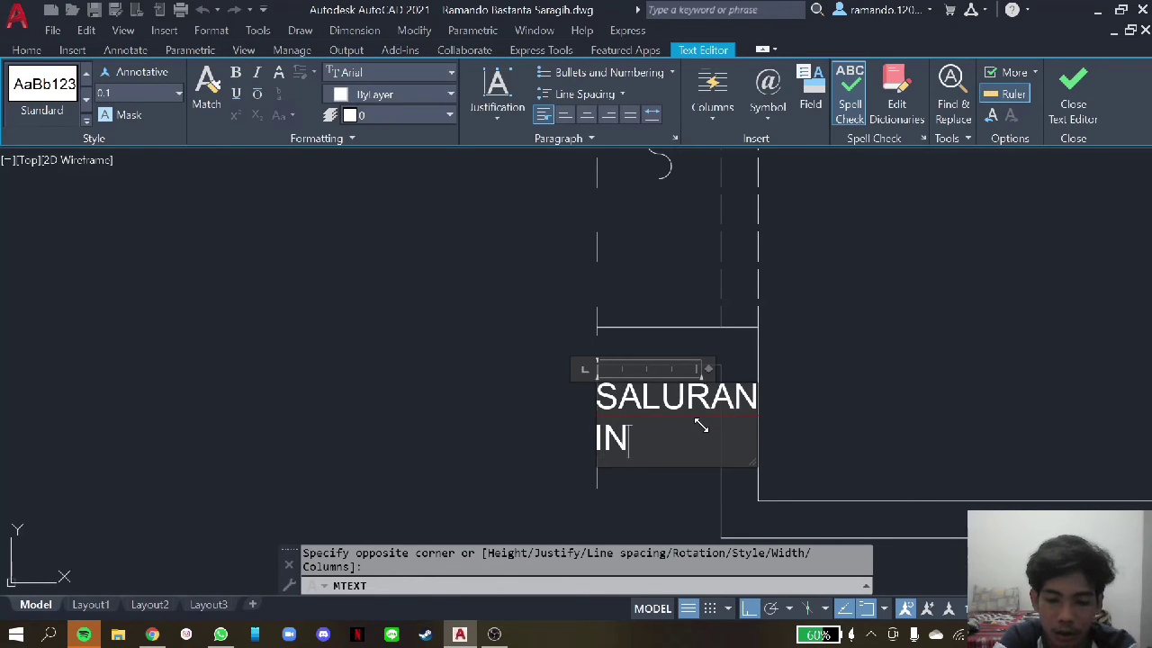
pyautogui.write('T')
pyautogui.hotkey('ctrl', 'Return')
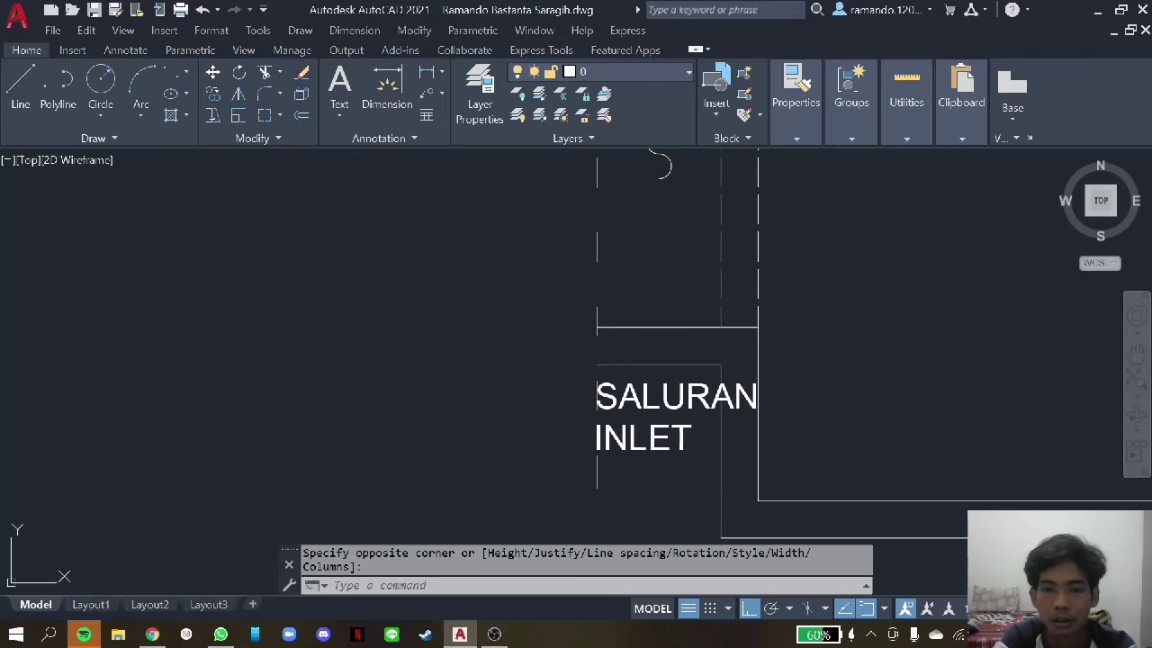
# - Widen the SALURAN INLET text box so the label fits on one line
pyautogui.click(684, 405)
pyautogui.click(704, 387)
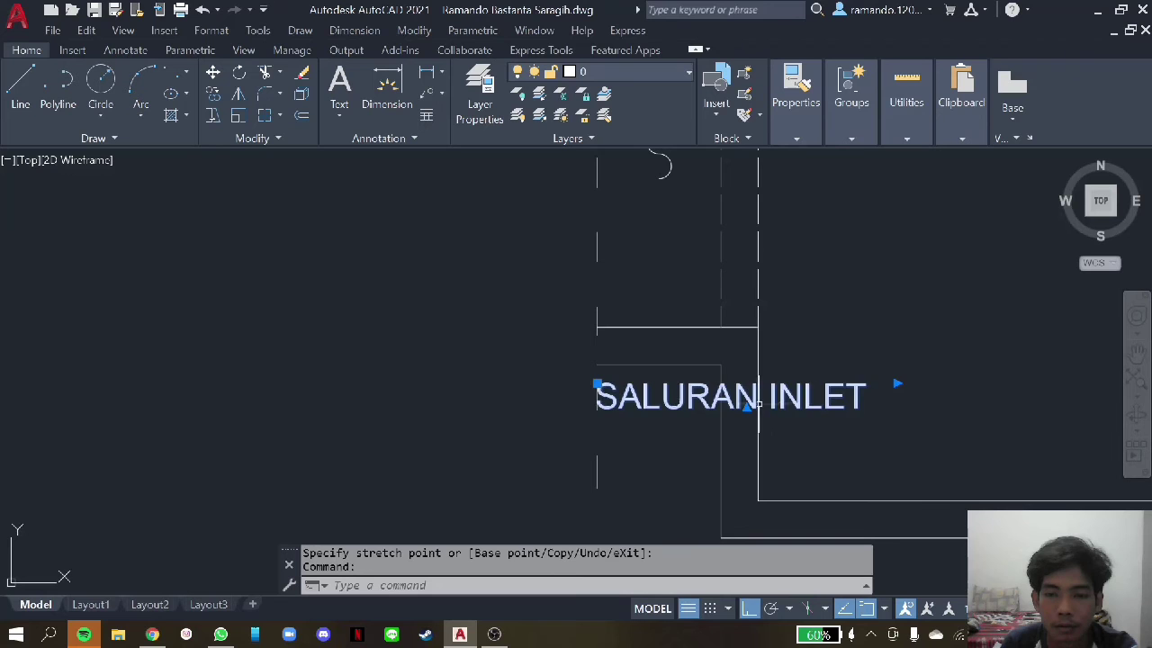
pyautogui.click(759, 403)
pyautogui.scroll(-5, 720, 387)
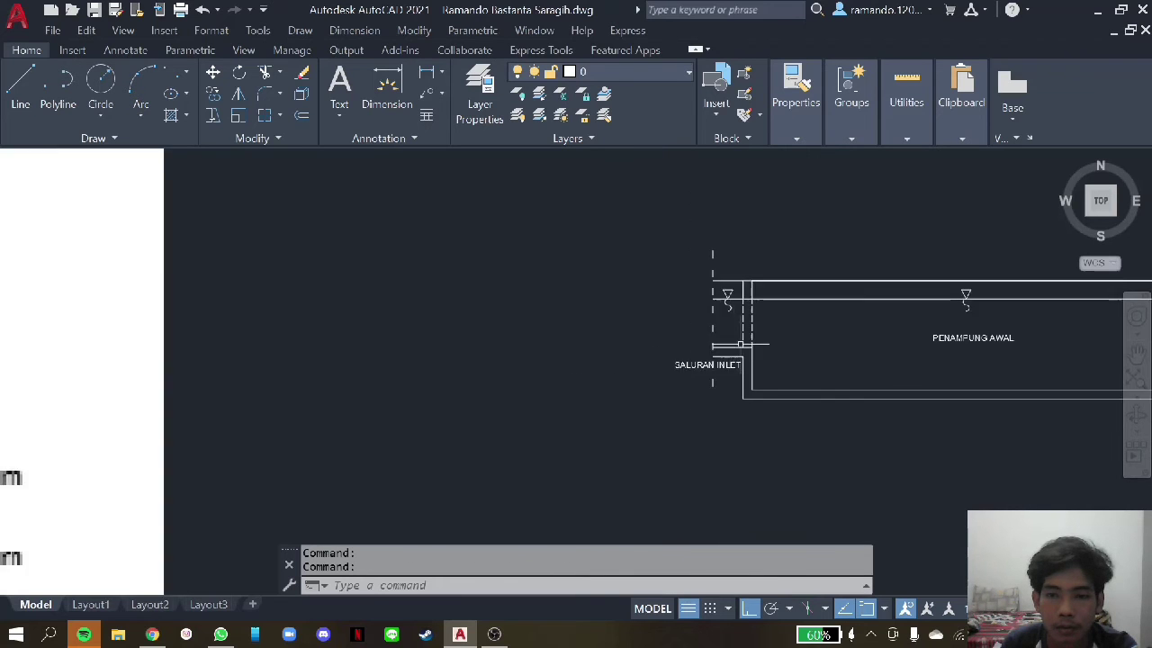
pyautogui.moveTo(270, 432); pyautogui.dragTo(990, 297, button='middle')
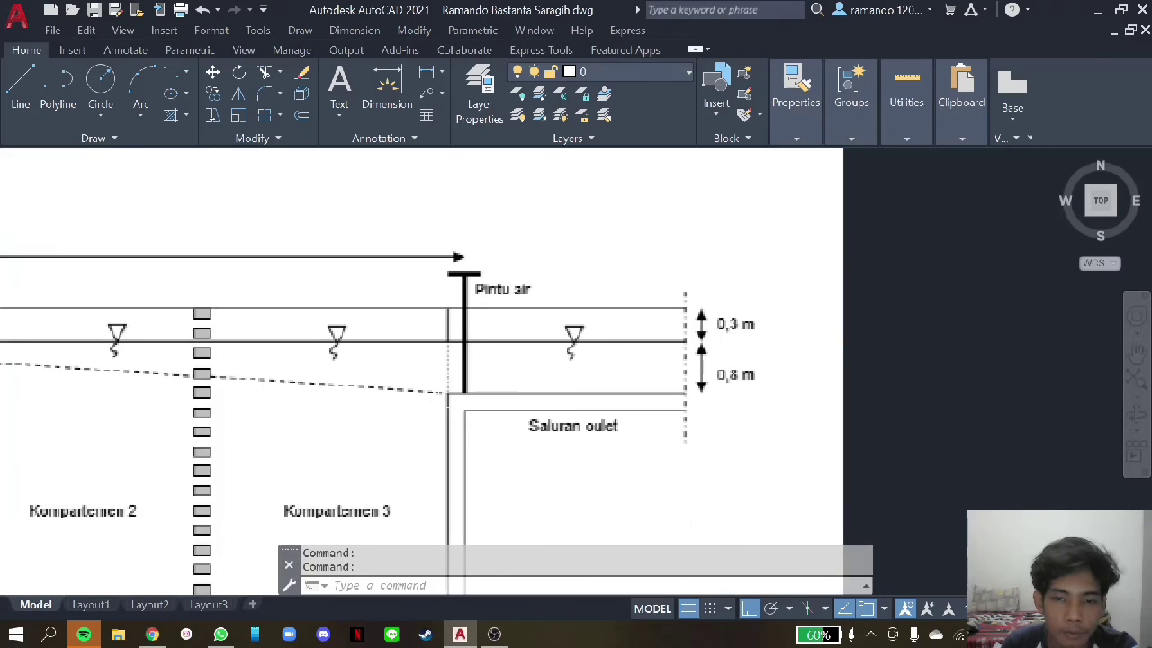
pyautogui.scroll(-4, 576, 369)
pyautogui.scroll(3, 656, 381)
pyautogui.scroll(2, 434, 428)
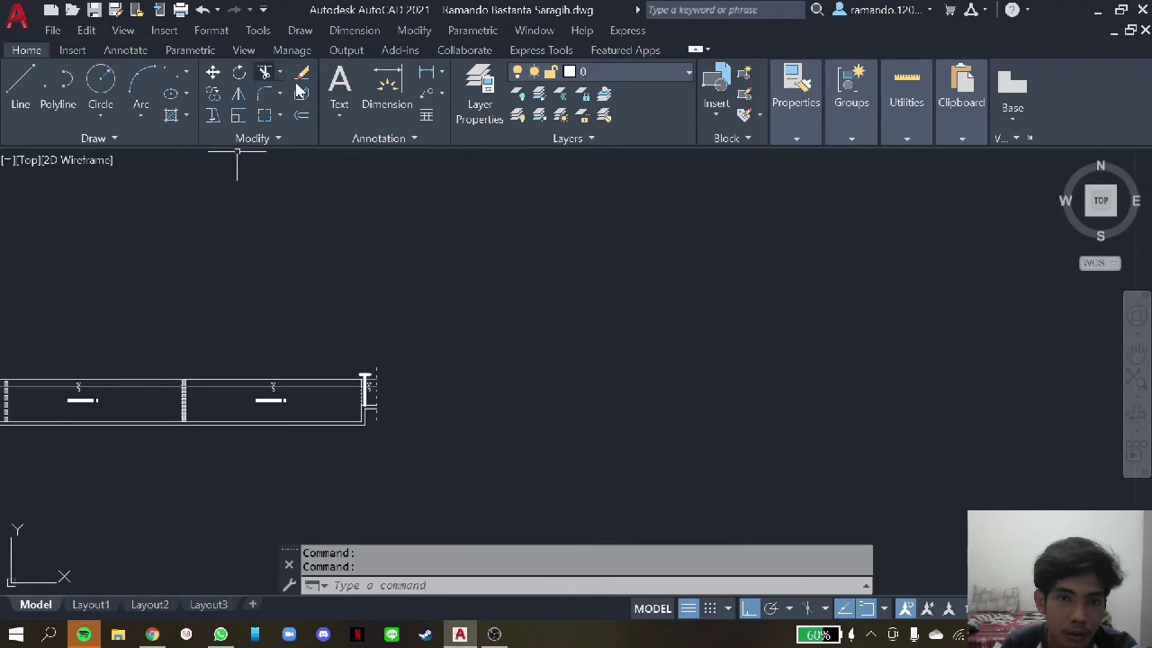
# - Add a multiline text label SALURAN OUTLET below the tank's outlet channel
pyautogui.click(333, 81)
pyautogui.scroll(3, 372, 386)
pyautogui.scroll(-3, 406, 314)
pyautogui.scroll(2, 386, 378)
pyautogui.scroll(2, 445, 270)
pyautogui.click(443, 261)
pyautogui.click(547, 288)
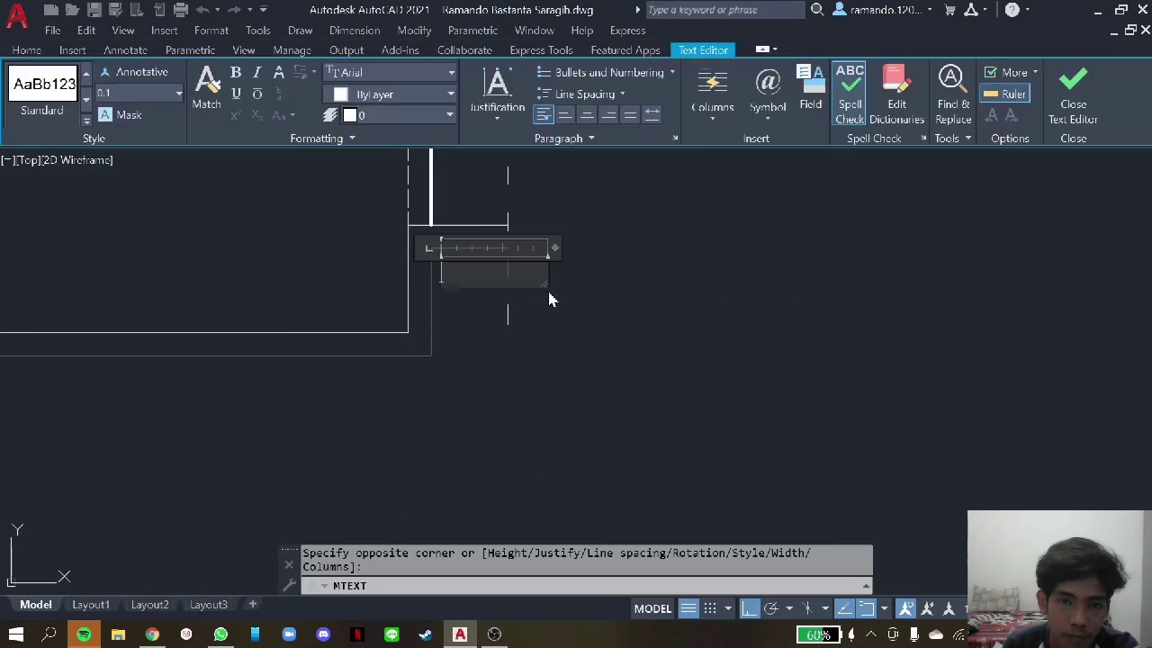
pyautogui.write('SALURAN')
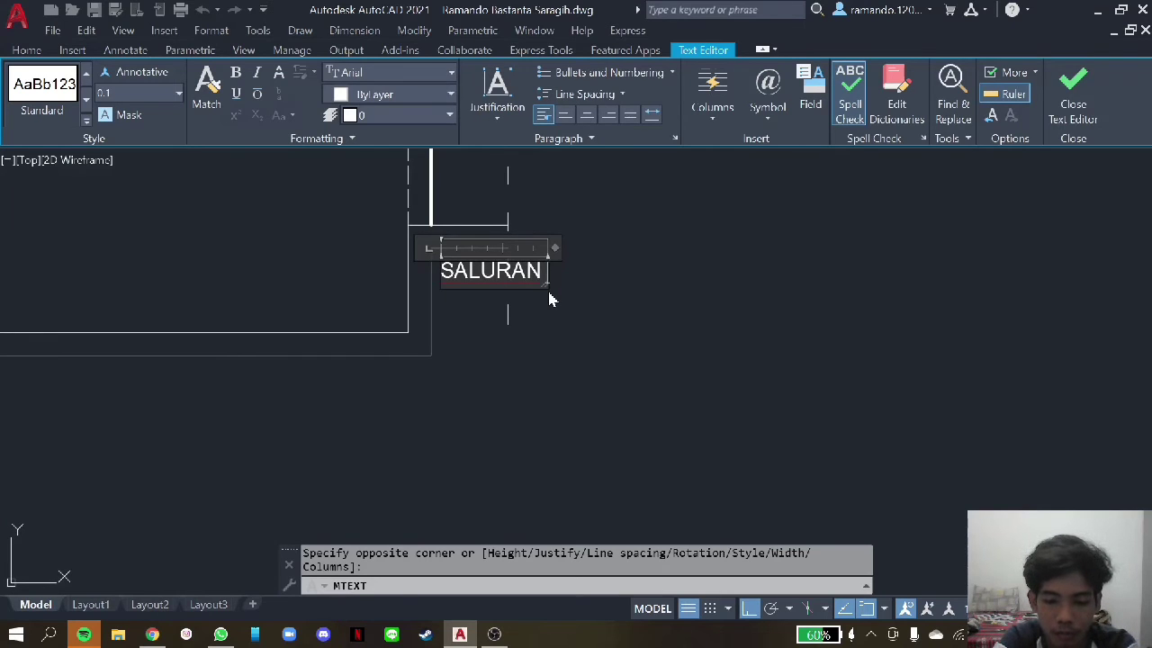
pyautogui.write(' OUTLET')
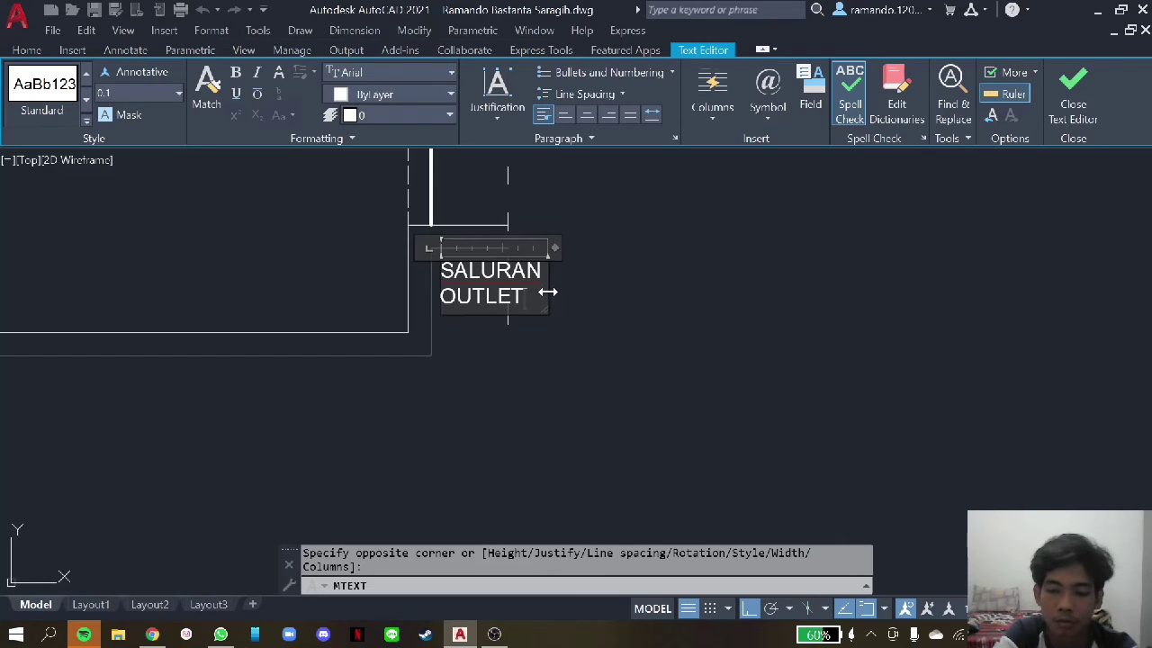
pyautogui.click(549, 292)
# - Adjust the SALURAN OUTLET label's width grip, then exit the adjustment
pyautogui.click(548, 283)
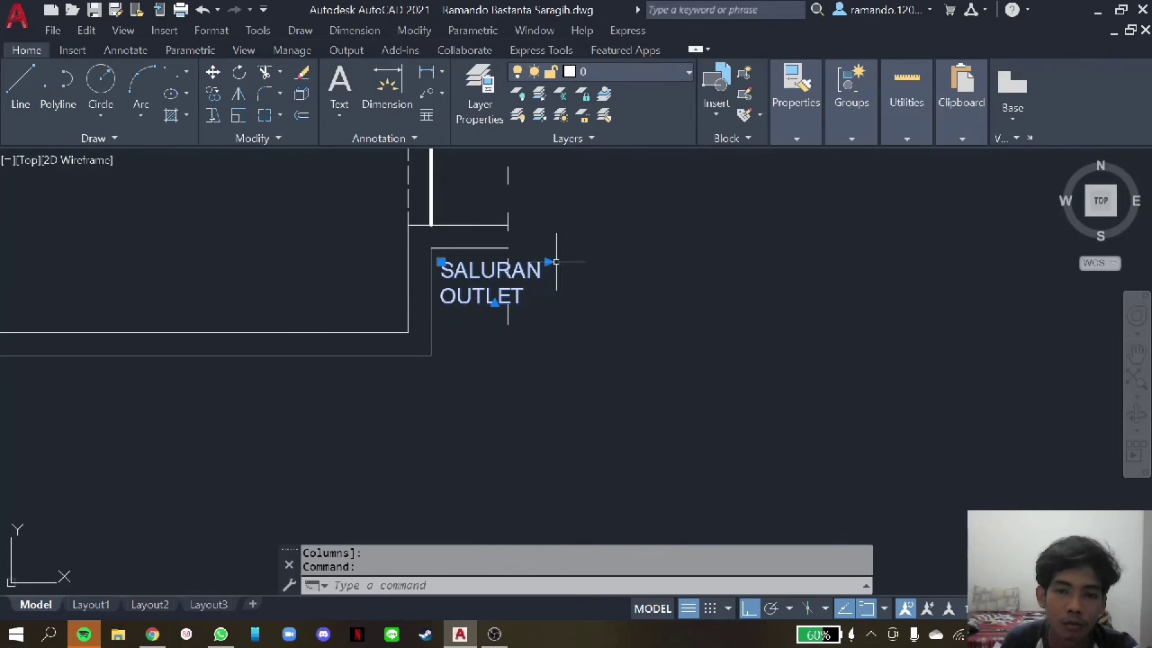
pyautogui.click(552, 262)
pyautogui.press('Escape')
pyautogui.press('Escape')
pyautogui.scroll(-5, 508, 267)
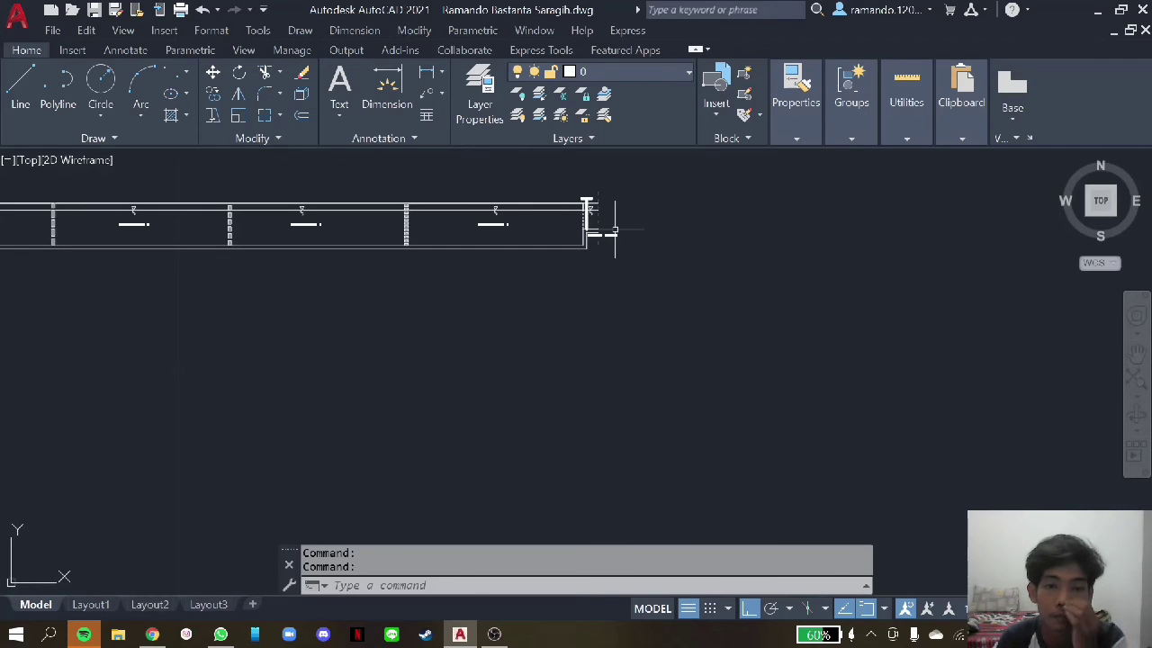
pyautogui.scroll(-5, 520, 281)
pyautogui.scroll(4, 352, 333)
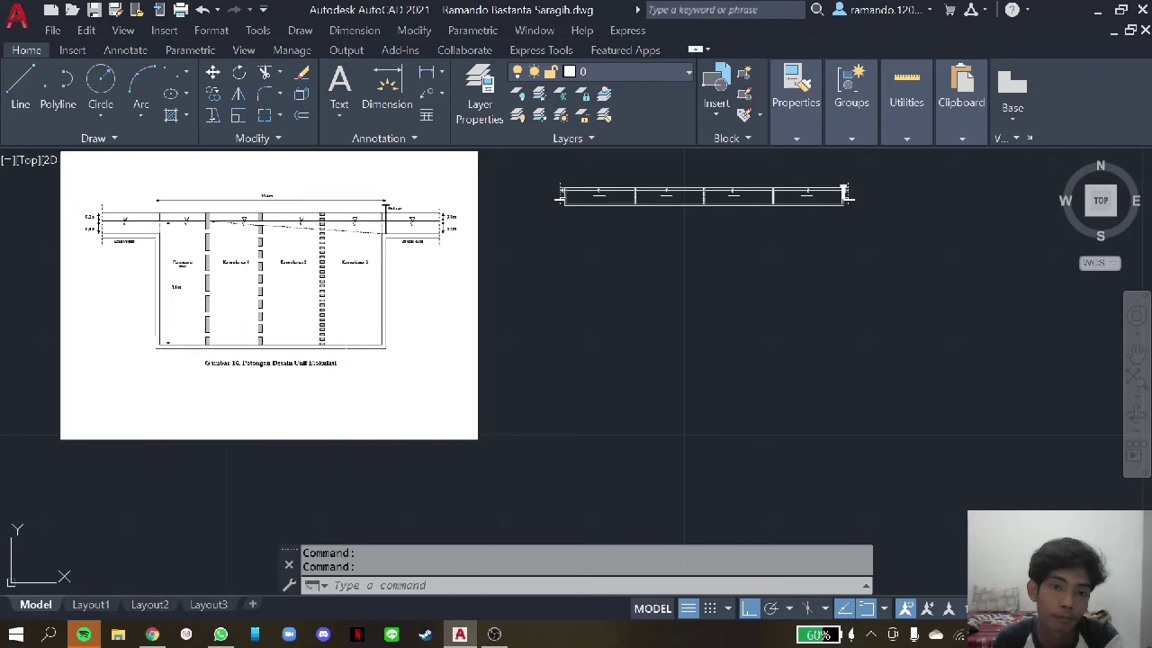
pyautogui.scroll(4, 501, 243)
pyautogui.scroll(-4, 502, 243)
pyautogui.moveTo(793, 175); pyautogui.dragTo(676, 193, button='middle')
pyautogui.scroll(3, 874, 190)
pyautogui.scroll(4, 874, 190)
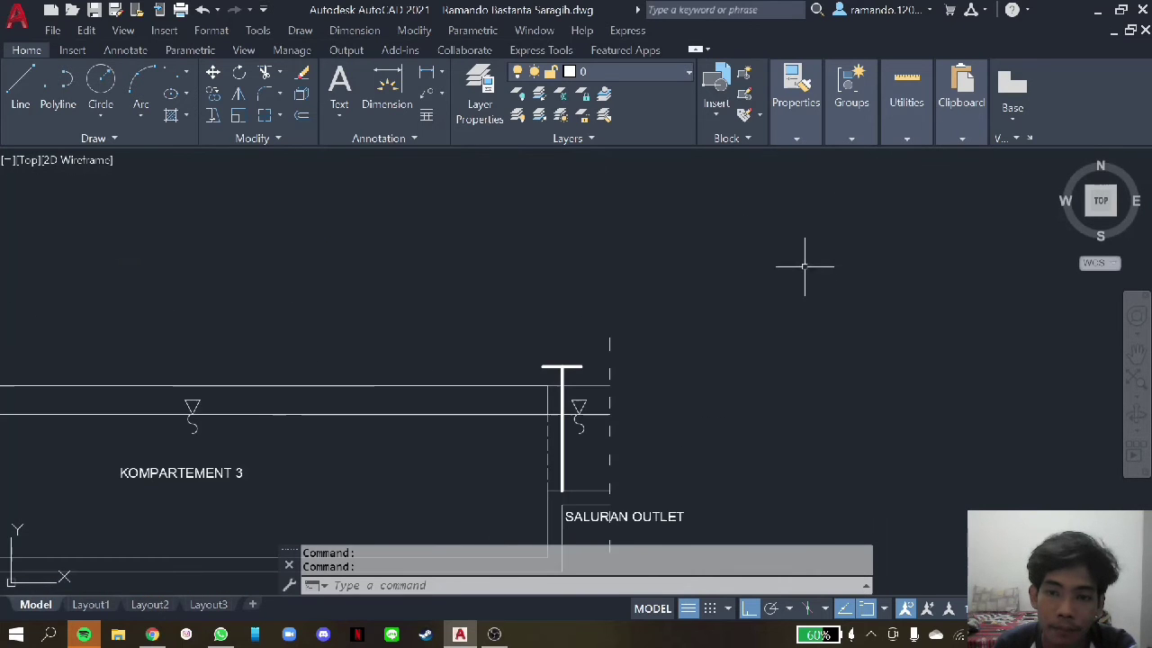
# - Add a PINTU AIR multiline text label just above the outlet water gate
pyautogui.click(625, 517)
pyautogui.rightClick(624, 517)
pyautogui.press('Escape')
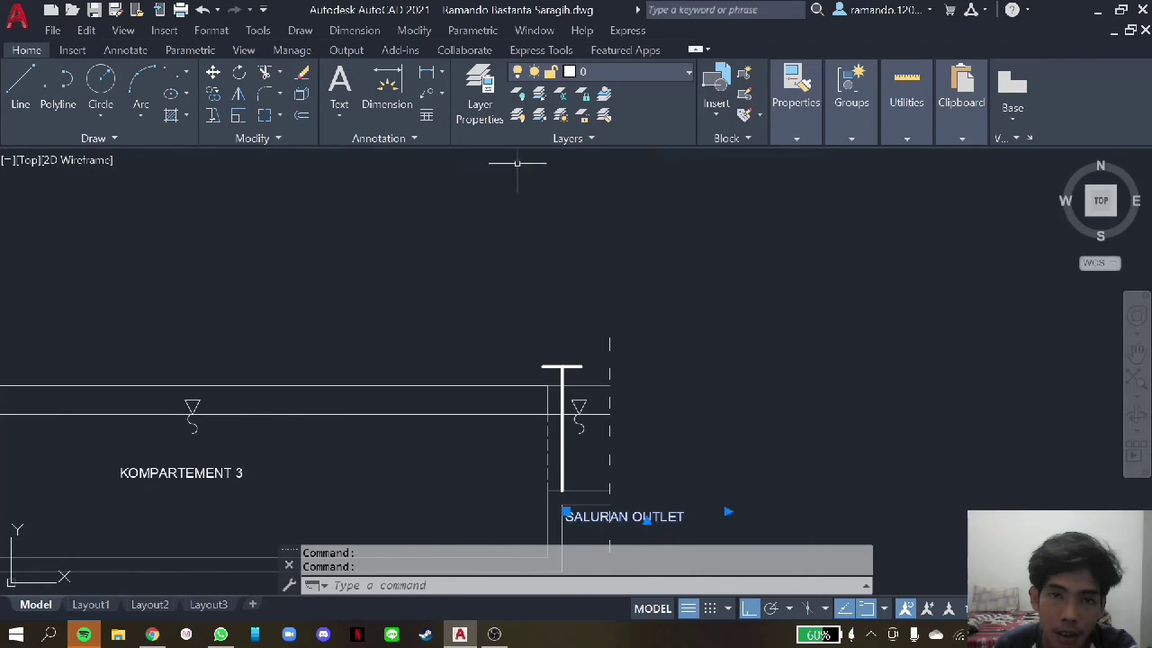
pyautogui.click(339, 90)
pyautogui.scroll(2, 588, 389)
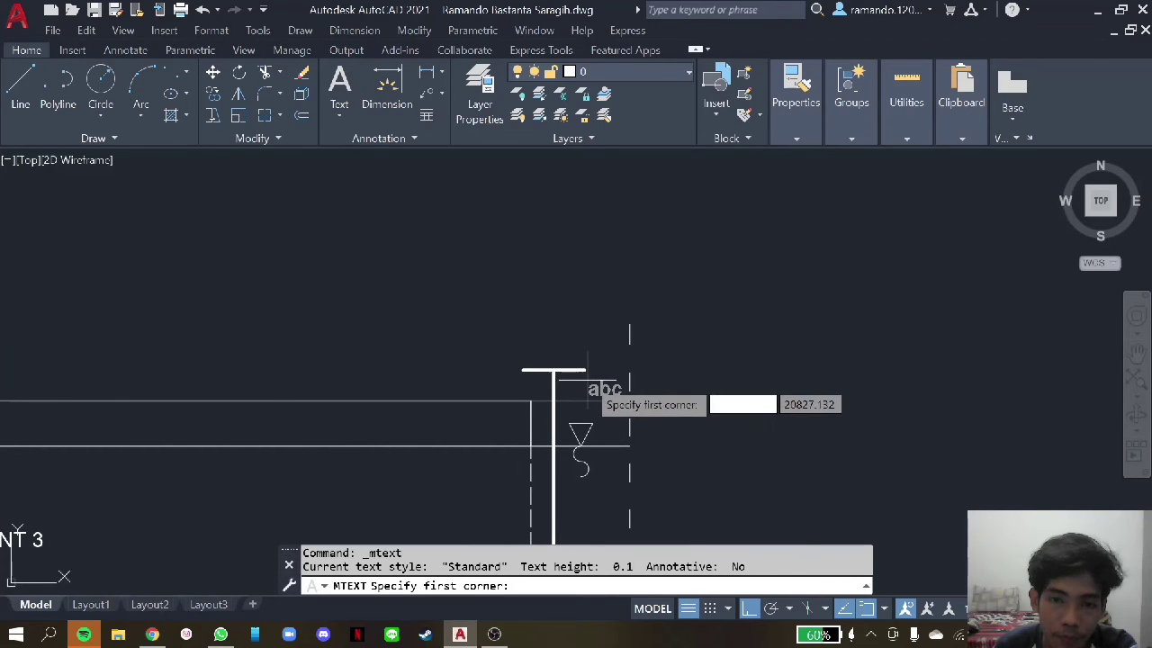
pyautogui.click(588, 379)
pyautogui.click(718, 397)
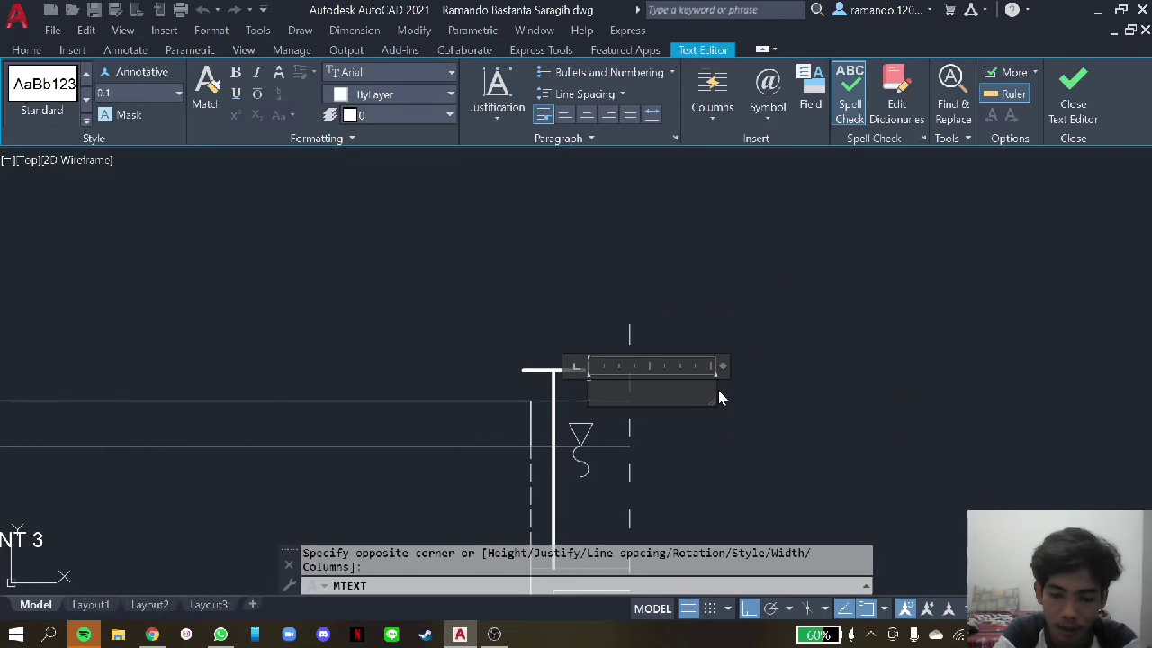
pyautogui.write('PINTU AIR')
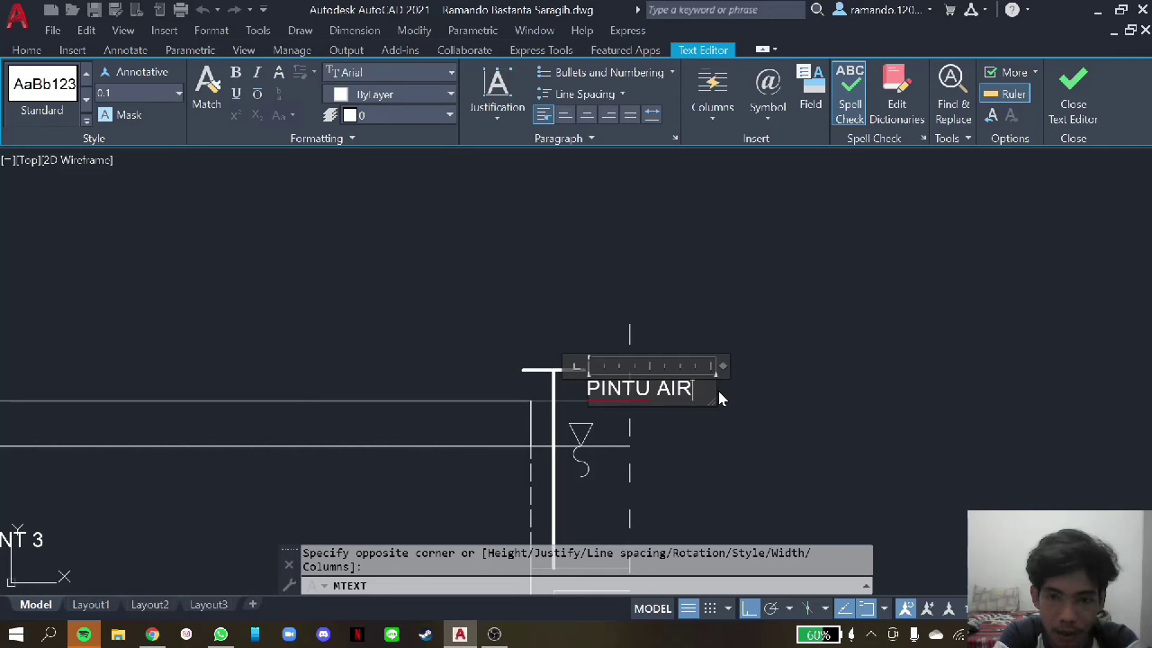
pyautogui.hotkey('ctrl', 'Return')
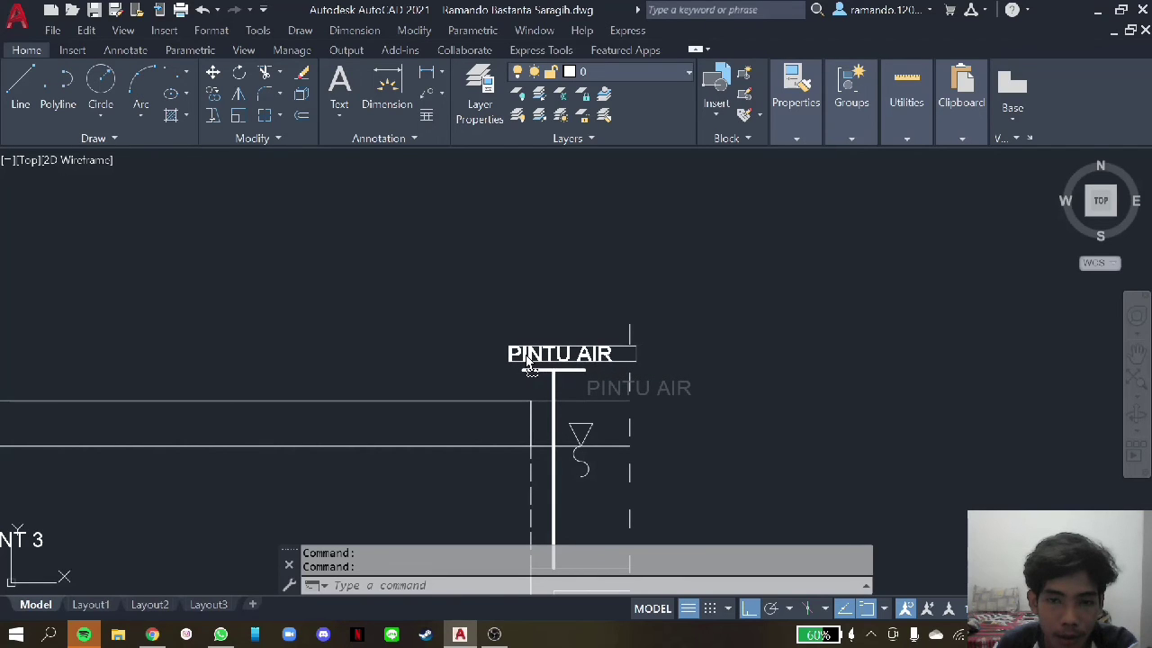
pyautogui.scroll(-5, 758, 313)
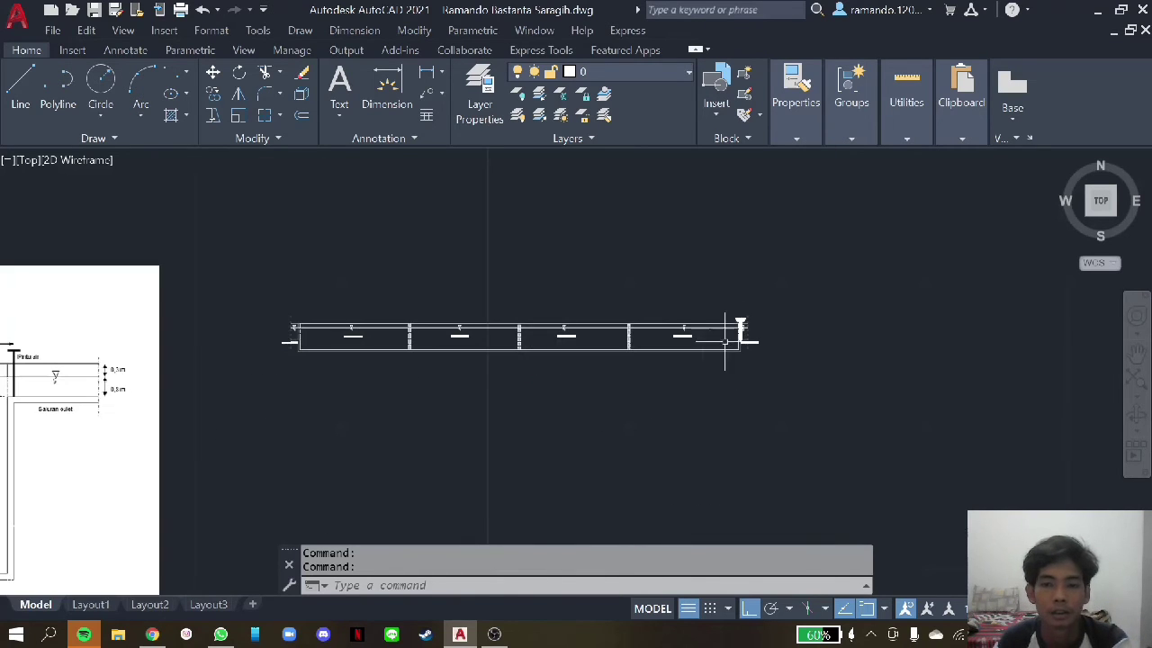
pyautogui.scroll(-5, 654, 376)
pyautogui.scroll(3, 668, 378)
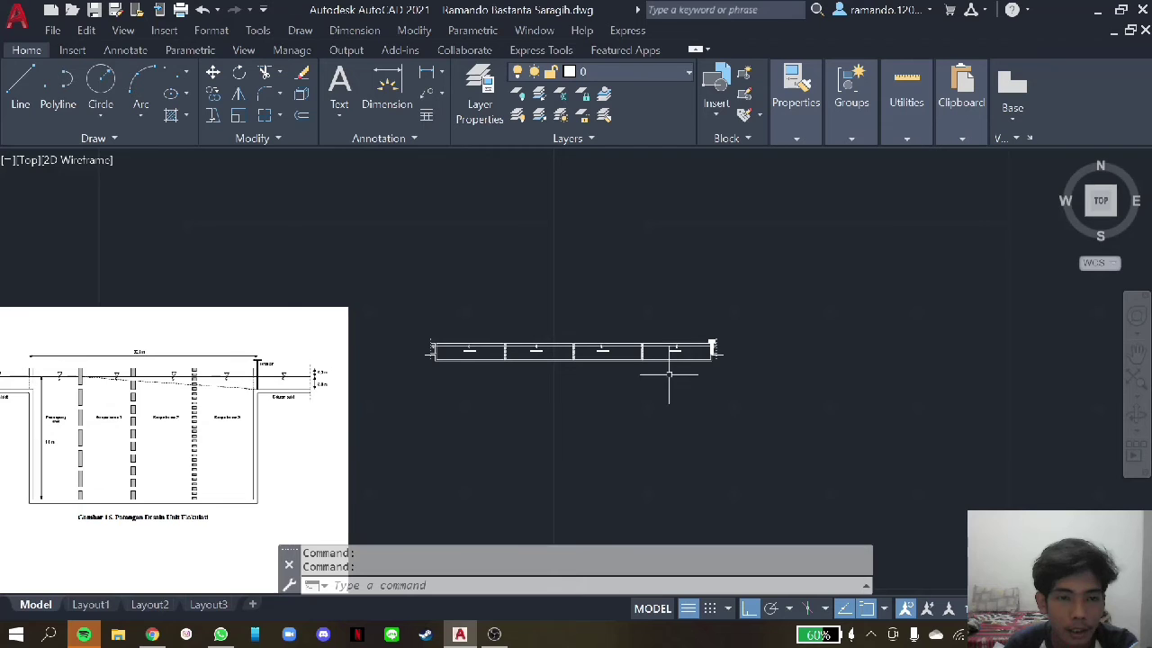
# - Add a 30,4 linear dimension along the channel top from inlet to PINTU AIR gate
pyautogui.scroll(2, 450, 312)
pyautogui.scroll(-4, 450, 270)
pyautogui.scroll(2, 355, 292)
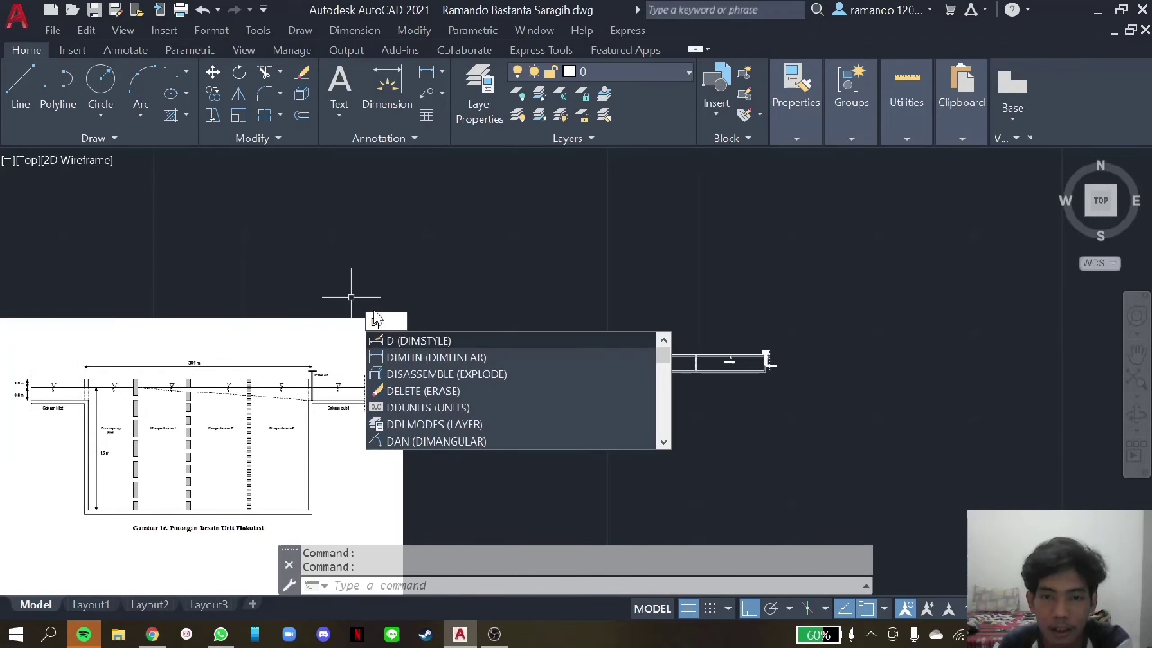
pyautogui.click(396, 353)
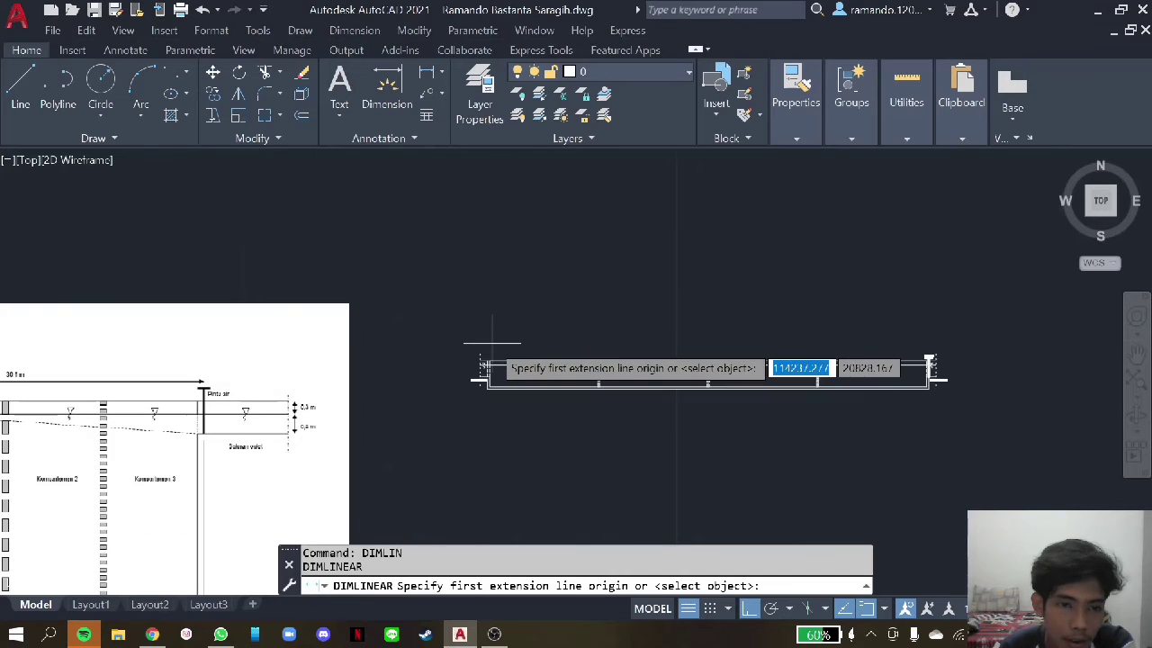
pyautogui.scroll(4, 477, 374)
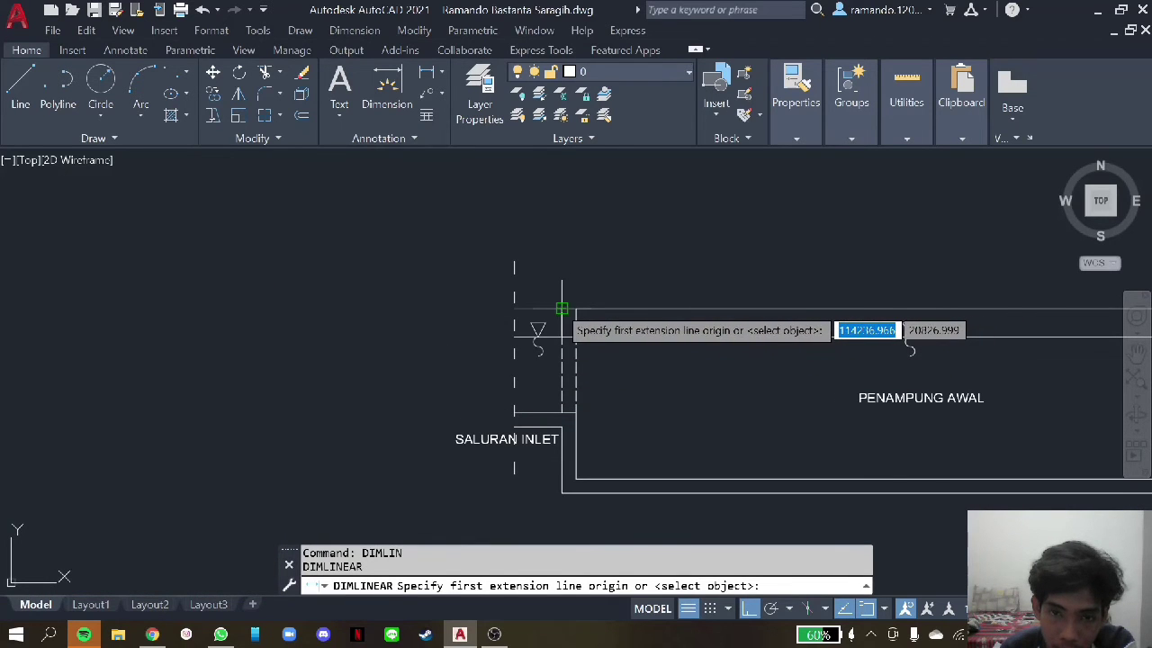
pyautogui.click(566, 308)
pyautogui.scroll(-3, 550, 329)
pyautogui.scroll(2, 1005, 306)
pyautogui.scroll(2, 1006, 308)
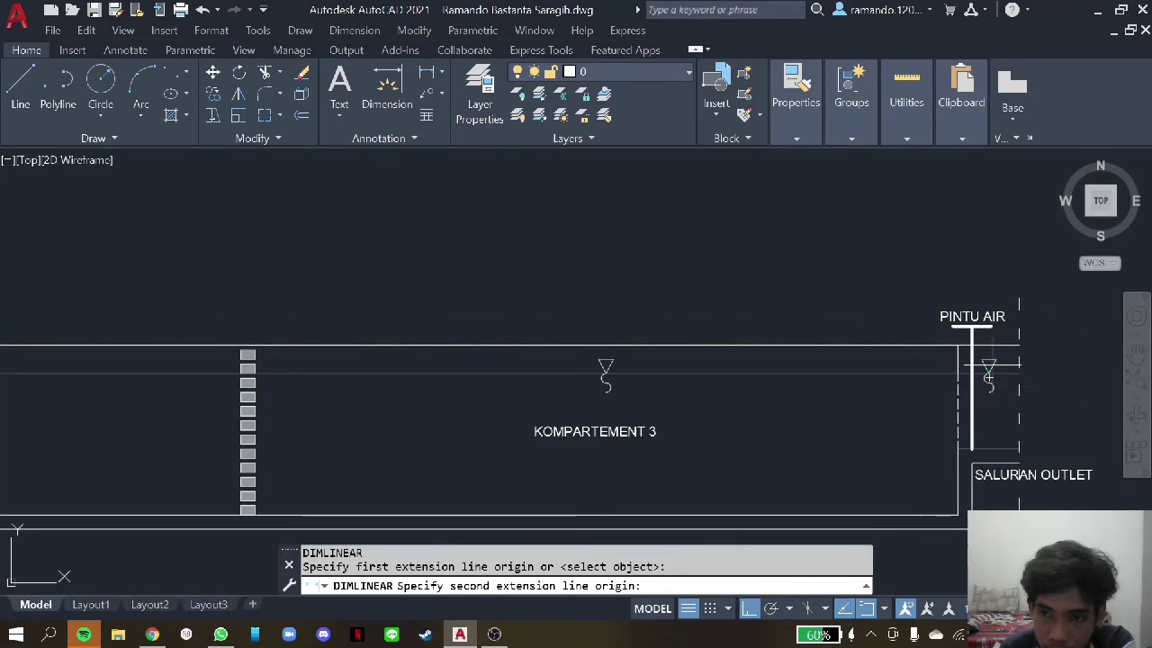
pyautogui.scroll(2, 999, 310)
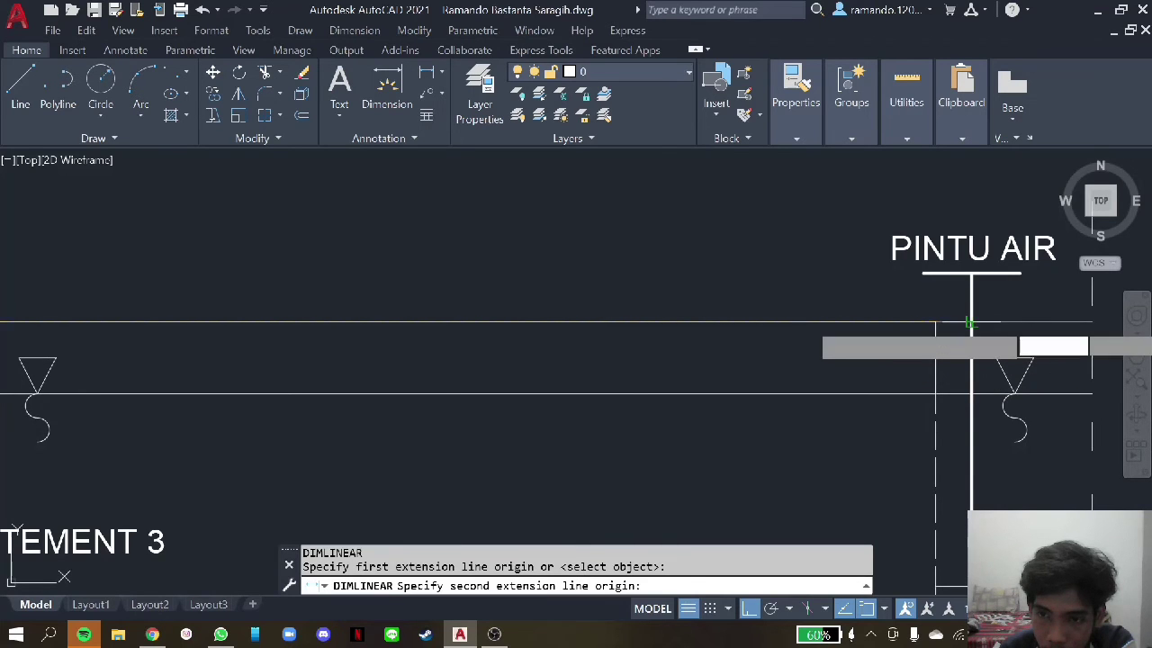
pyautogui.click(969, 321)
pyautogui.scroll(-2, 976, 322)
pyautogui.scroll(-1, 975, 315)
pyautogui.click(966, 270)
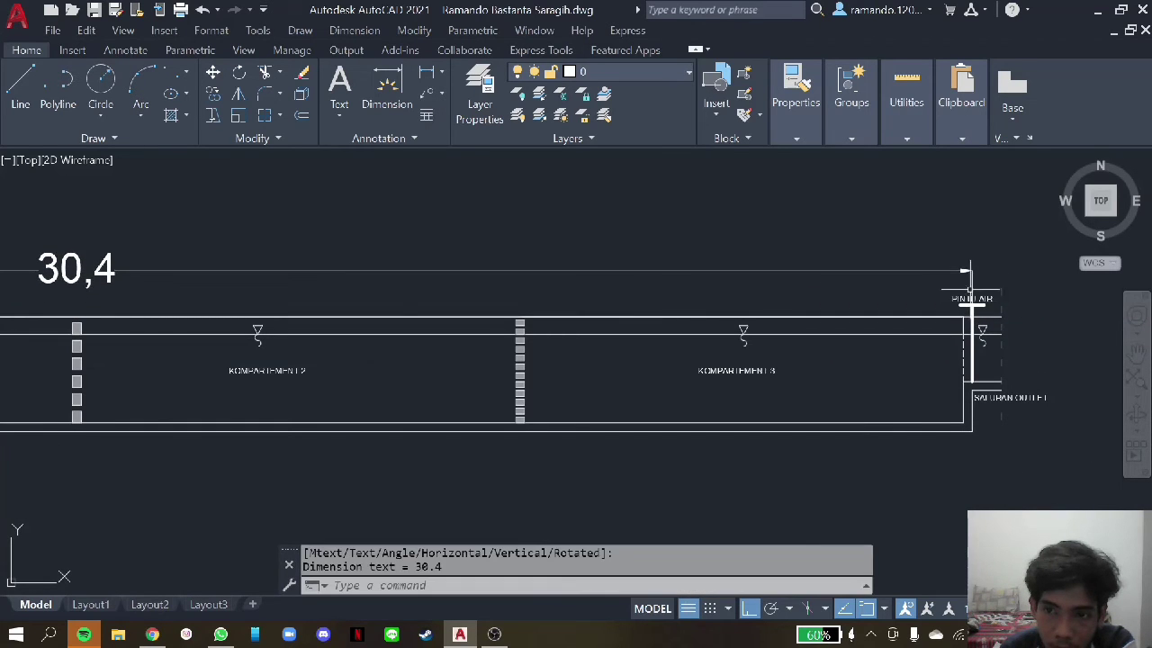
pyautogui.scroll(-2, 968, 320)
# - Add a 1,5 vertical dimension on the inlet end, left of the tank
pyautogui.write('DIMLIN')
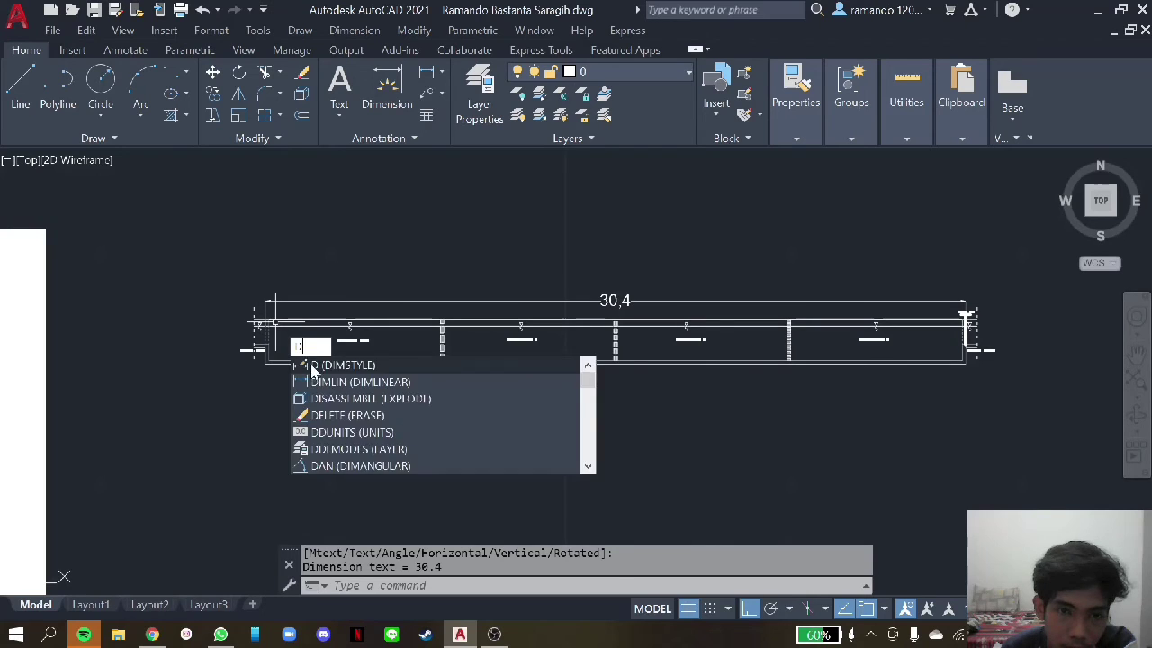
pyautogui.press('Return')
pyautogui.scroll(3, 284, 281)
pyautogui.scroll(2, 282, 278)
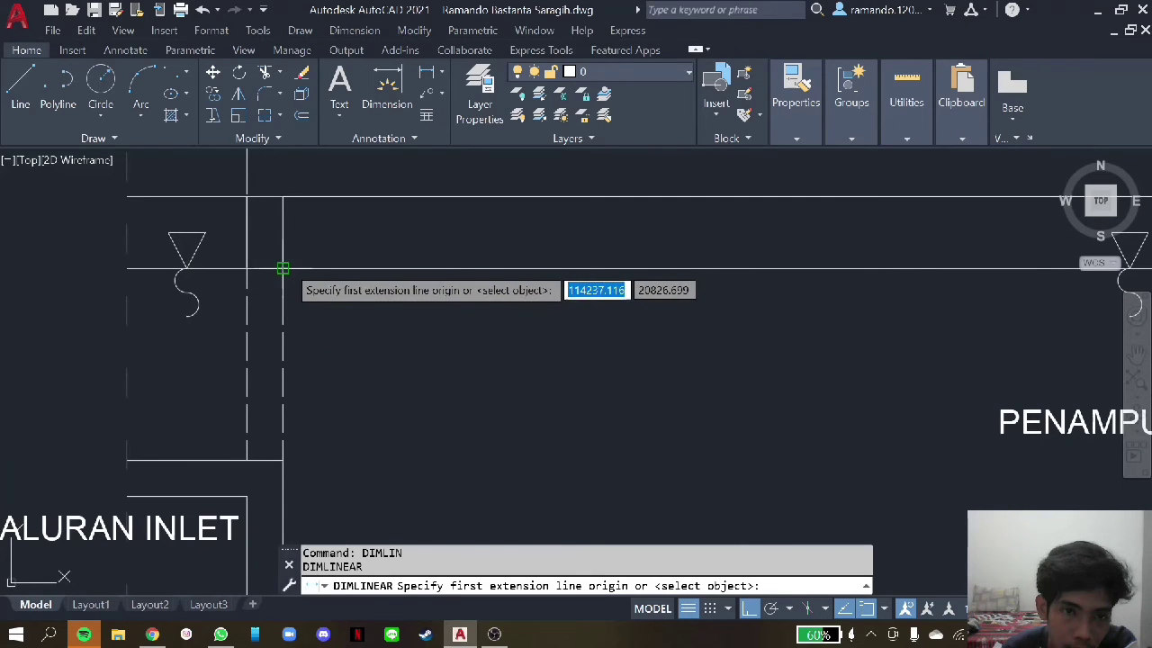
pyautogui.scroll(-3, 283, 274)
pyautogui.scroll(-2, 366, 286)
pyautogui.scroll(4, 366, 286)
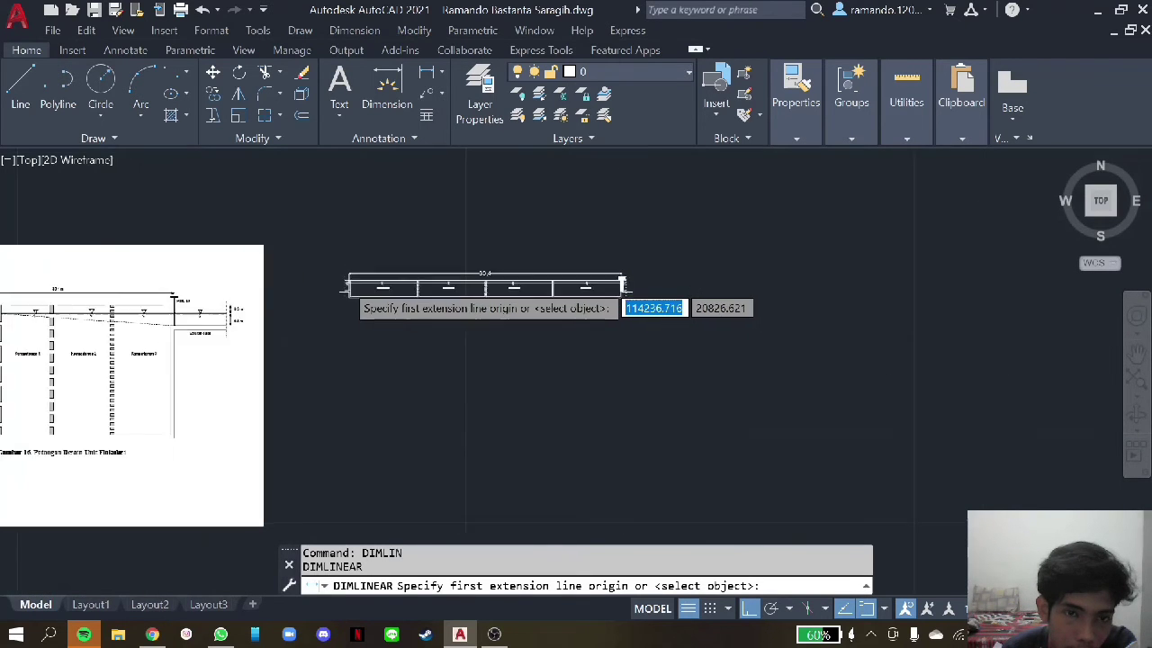
pyautogui.scroll(8, 356, 285)
pyautogui.click(358, 285)
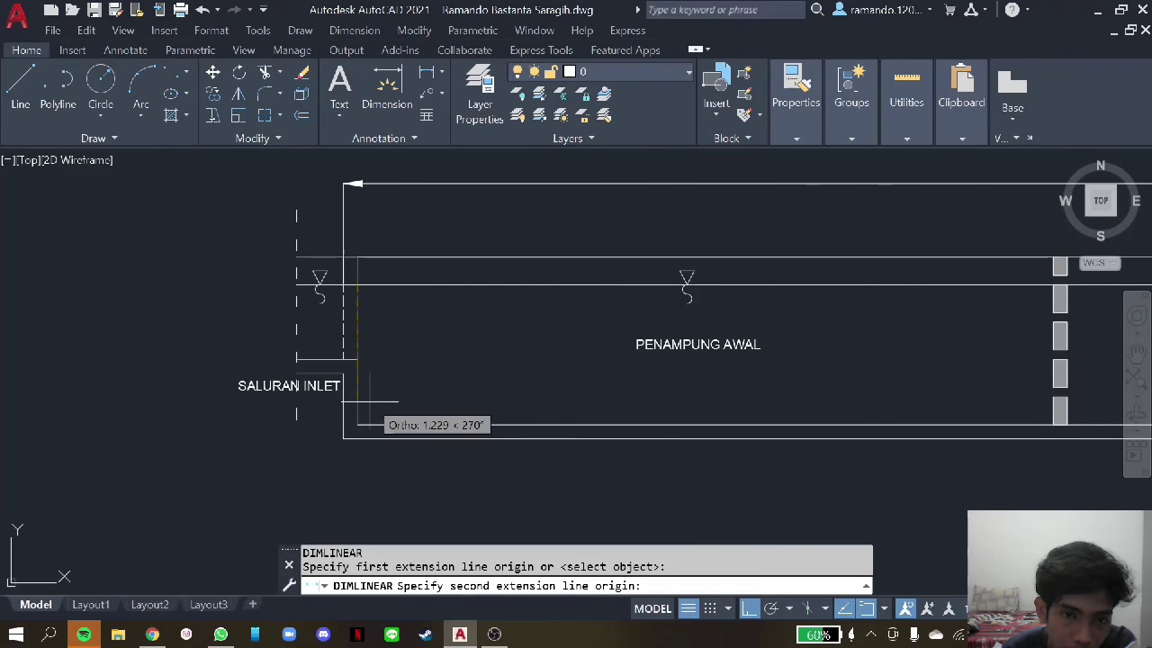
pyautogui.click(357, 424)
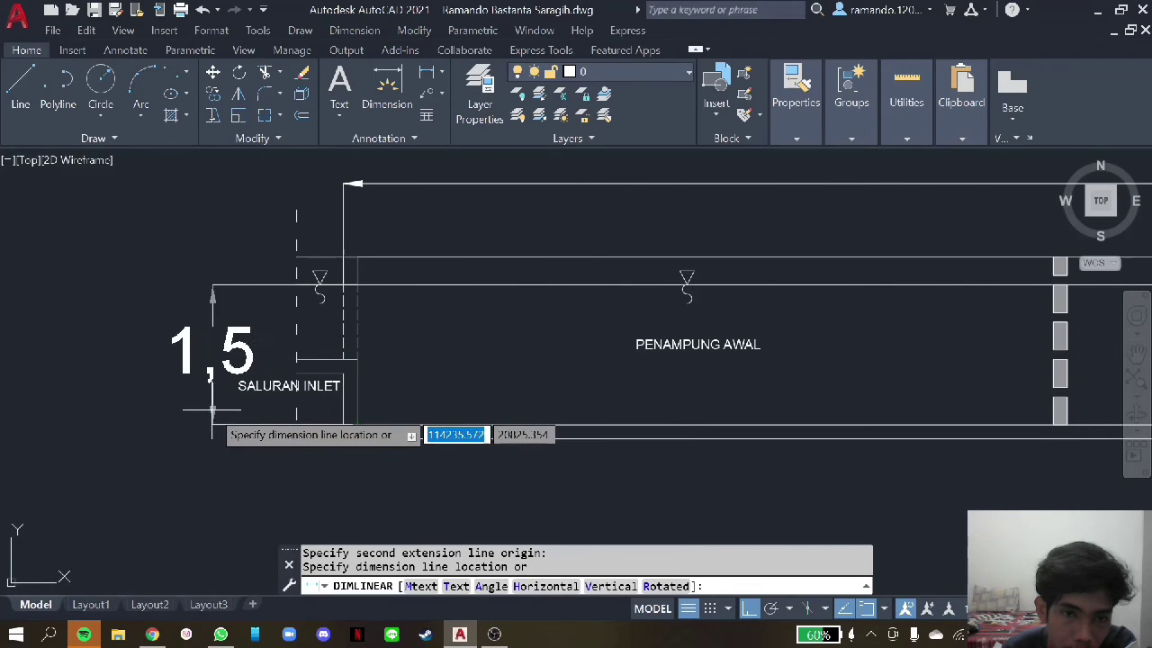
pyautogui.click(210, 360)
pyautogui.scroll(-2, 491, 391)
pyautogui.scroll(-2, 491, 391)
pyautogui.scroll(-3, 492, 392)
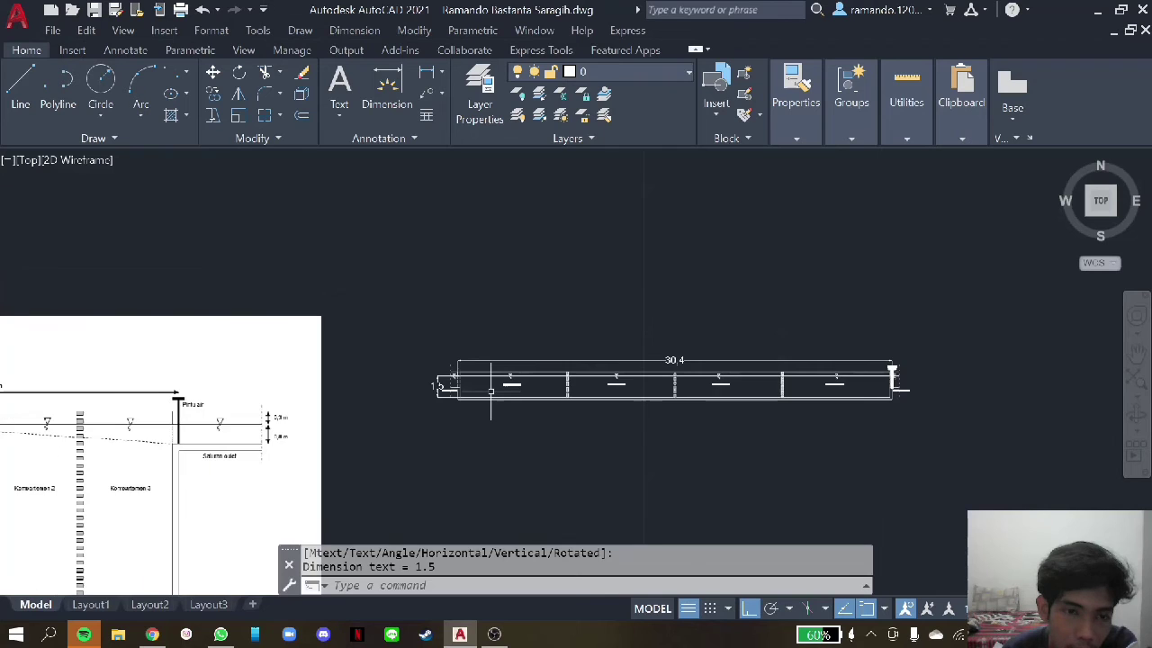
# - Add a 0,3 vertical dimension beside the gate, placed right of the outlet
pyautogui.write('DIMLIN')
pyautogui.press('Return')
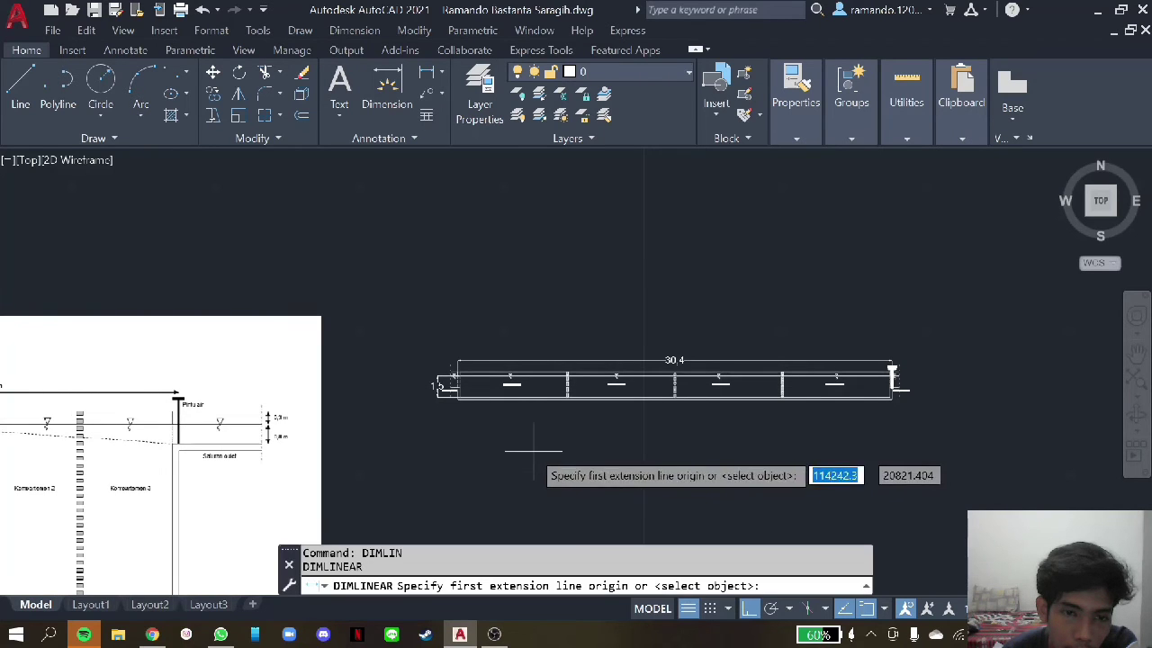
pyautogui.scroll(3, 747, 378)
pyautogui.scroll(3, 741, 369)
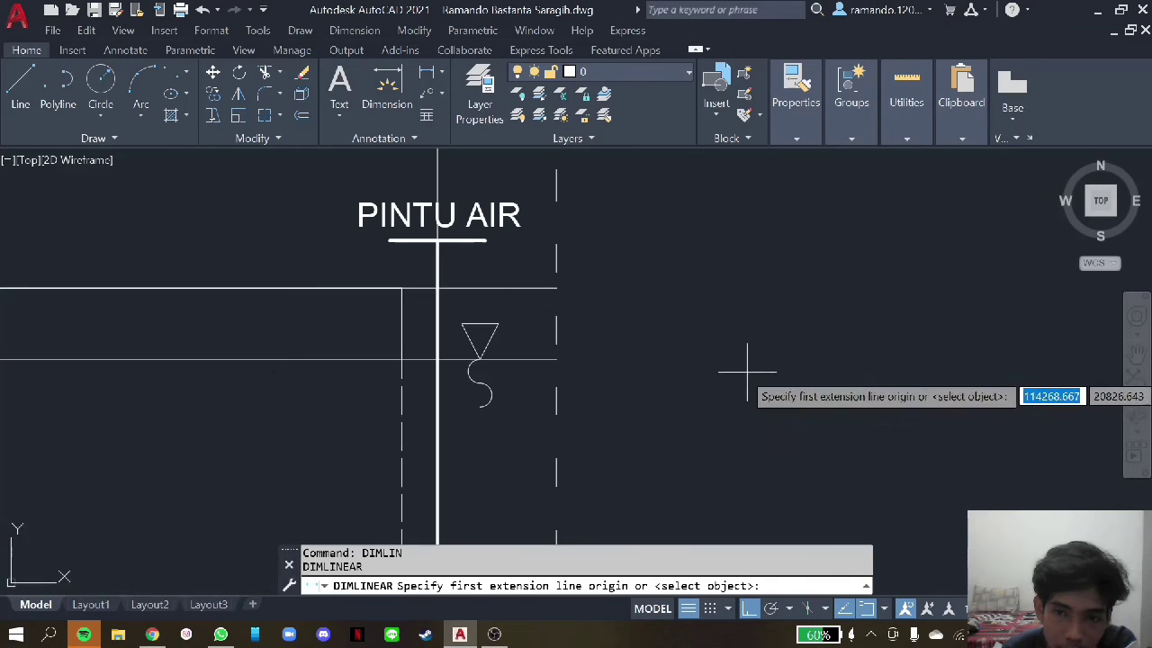
pyautogui.click(545, 360)
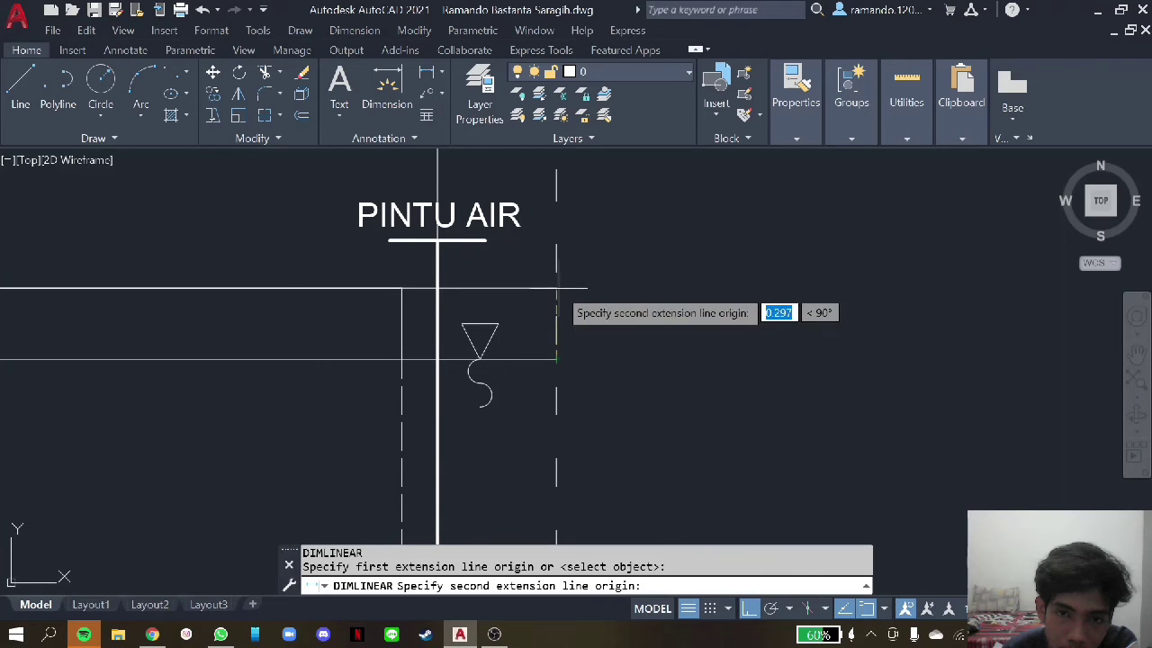
pyautogui.click(558, 288)
pyautogui.scroll(-4, 799, 276)
pyautogui.click(799, 276)
# - Add a 0,8 vertical dimension from the outlet floor to the water level
pyautogui.write('IMLIN')
pyautogui.press('Return')
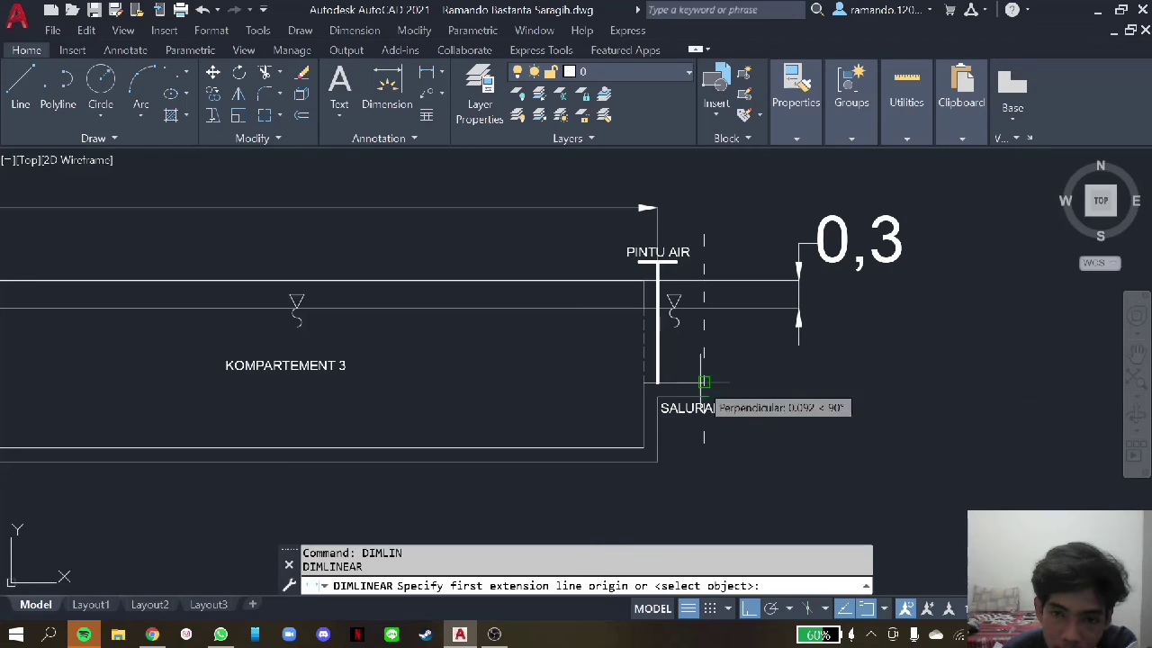
pyautogui.scroll(-8, 704, 396)
pyautogui.scroll(2, 502, 398)
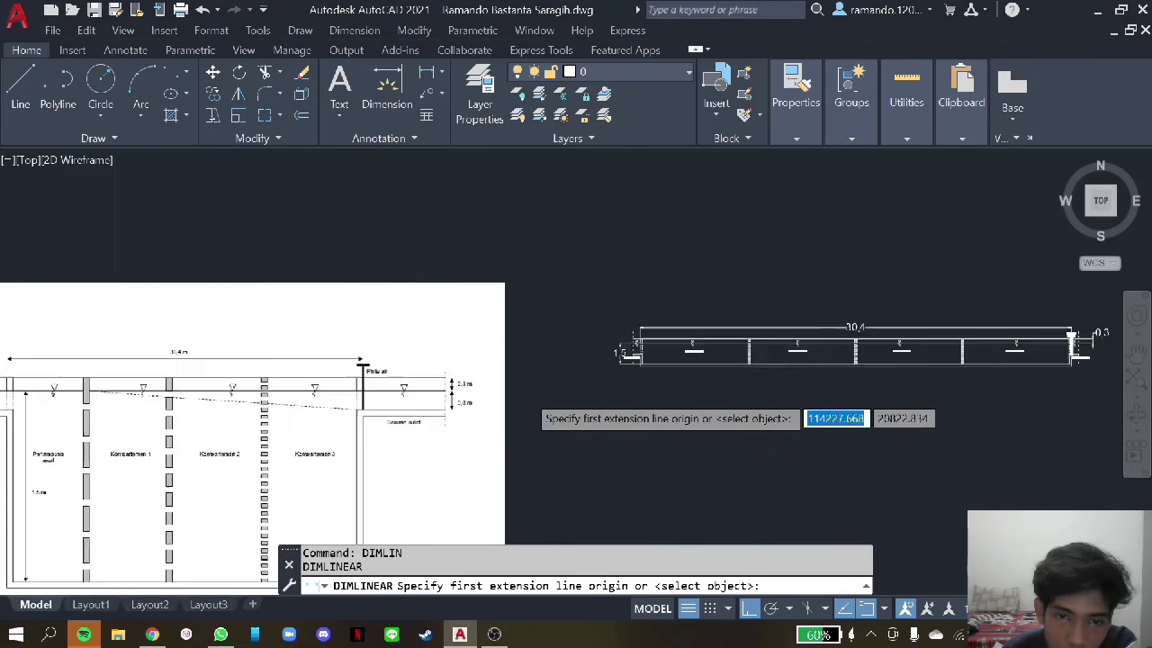
pyautogui.scroll(4, 759, 414)
pyautogui.scroll(3, 730, 443)
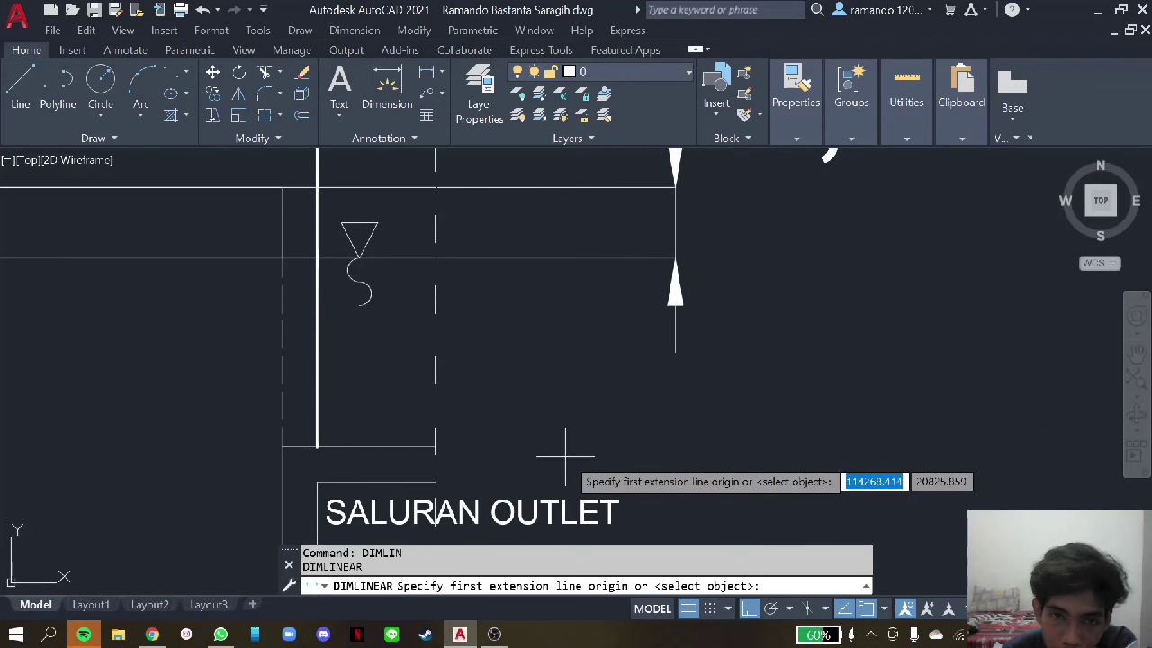
pyautogui.click(436, 446)
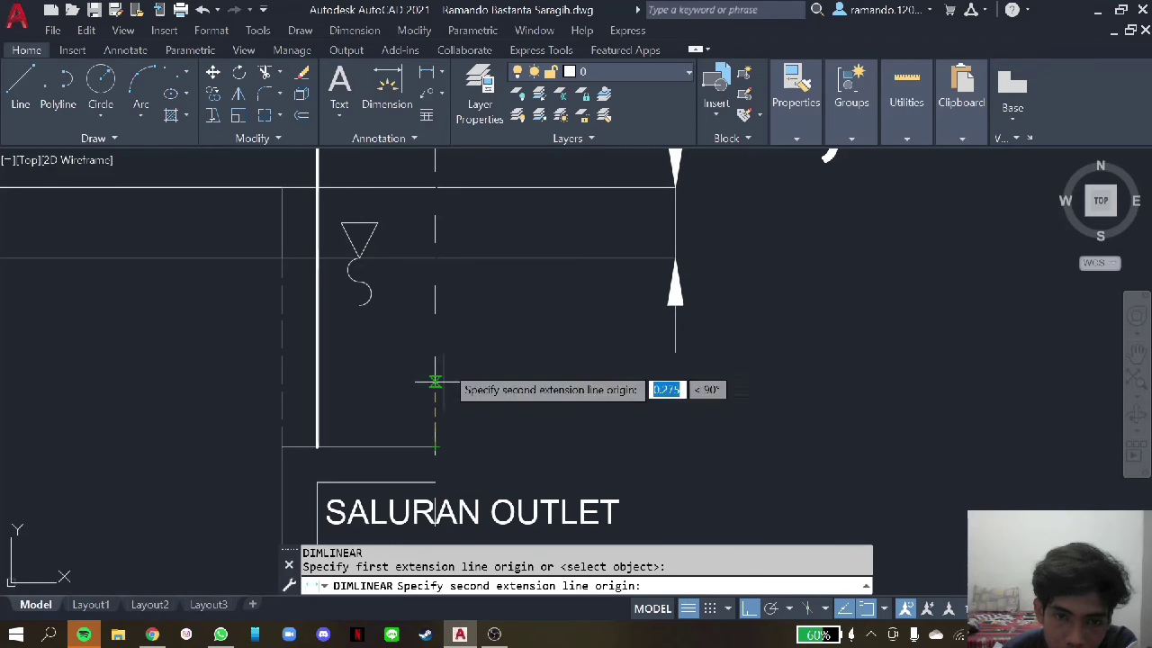
pyautogui.click(436, 258)
pyautogui.click(675, 257)
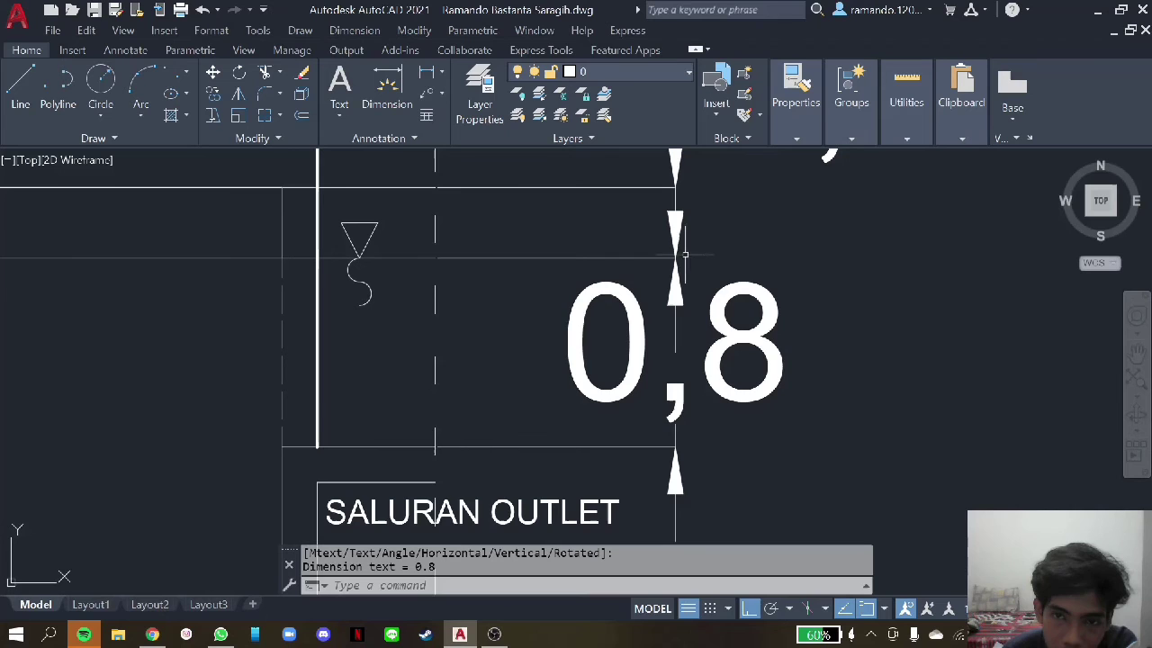
pyautogui.click(676, 226)
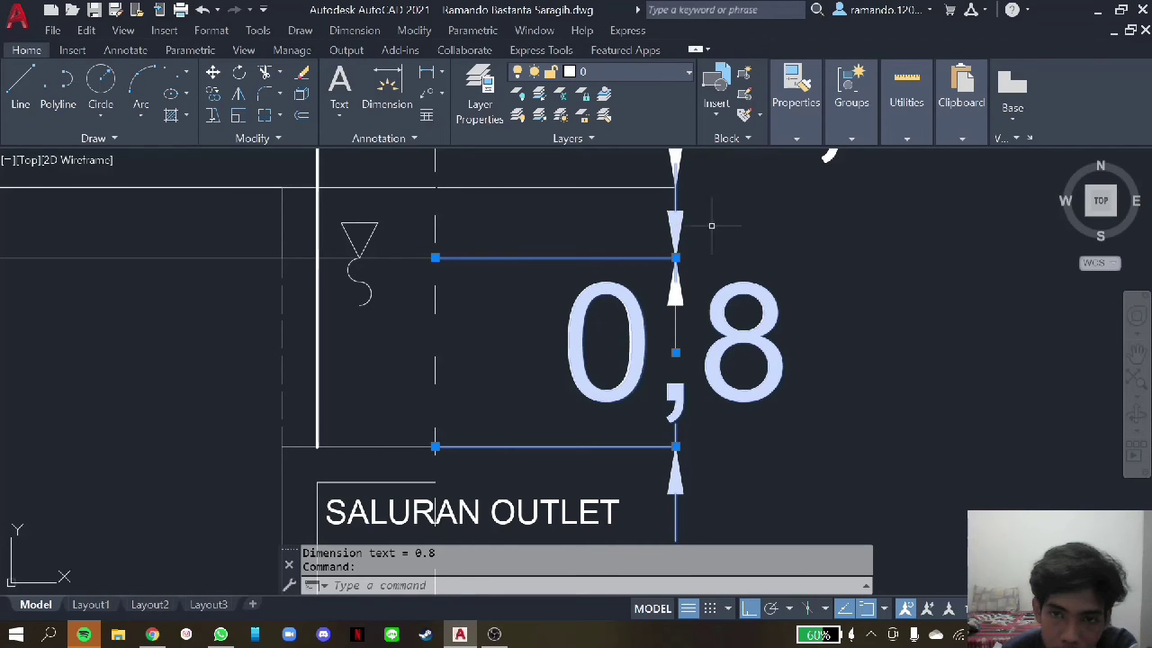
pyautogui.write('xl')
pyautogui.press('Return')
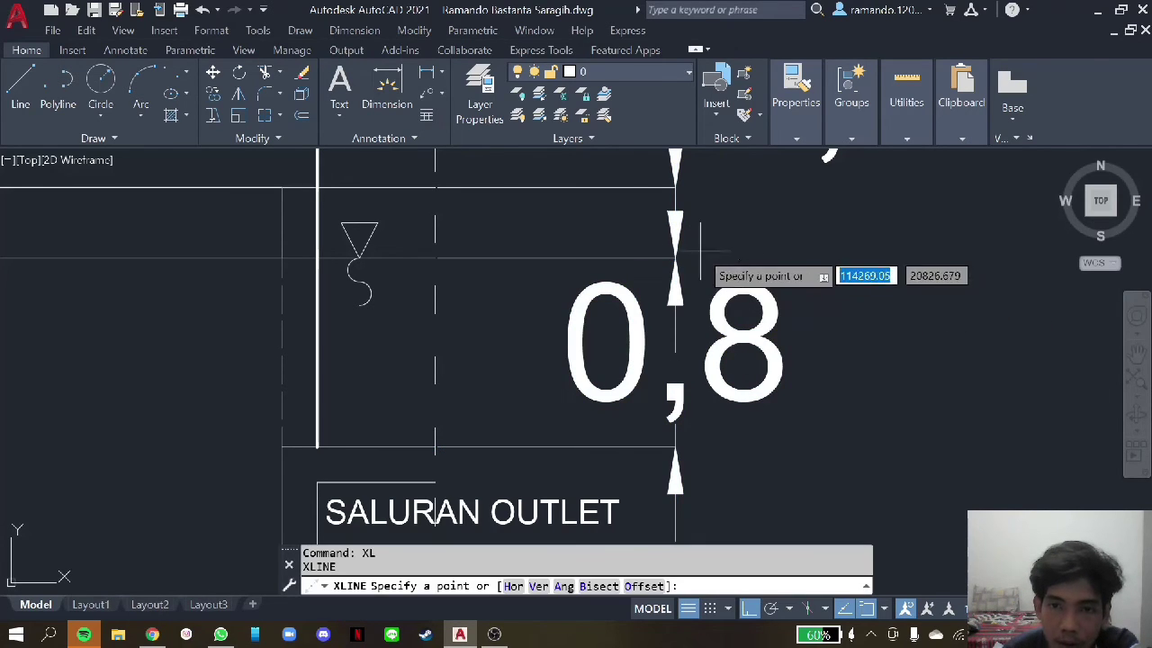
pyautogui.press('Escape')
# - Pan to the channel section, start a line at the first baffle top, then cancel it
pyautogui.click(676, 218)
pyautogui.press('Escape')
pyautogui.scroll(-10, 741, 248)
pyautogui.scroll(4, 770, 279)
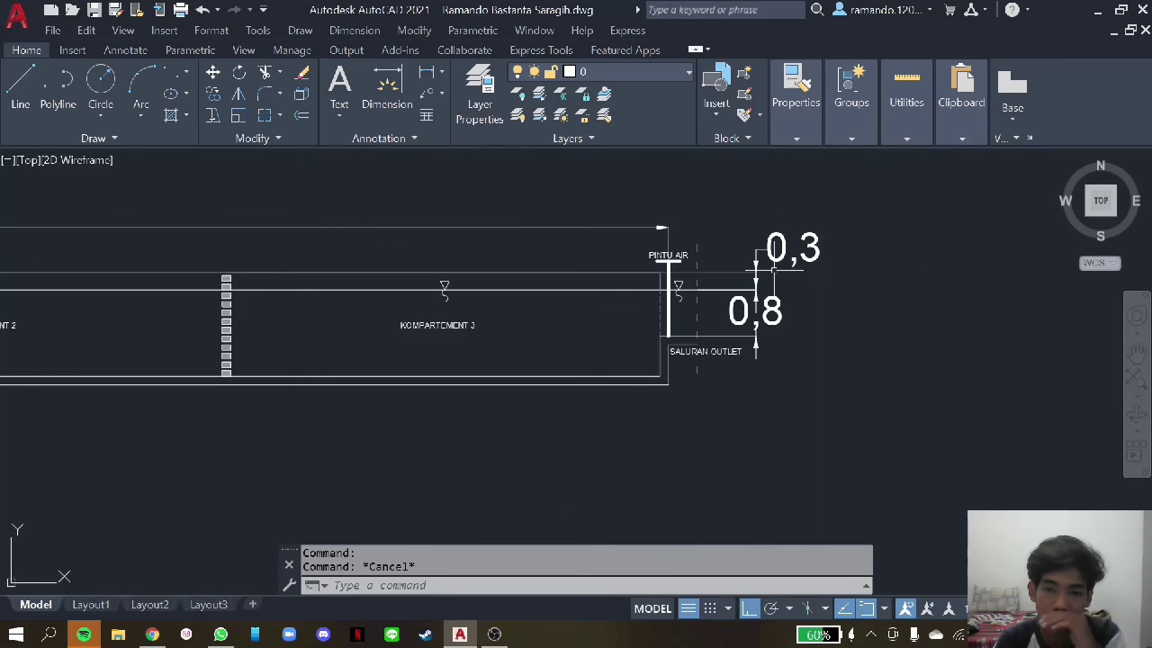
pyautogui.scroll(-5, 767, 389)
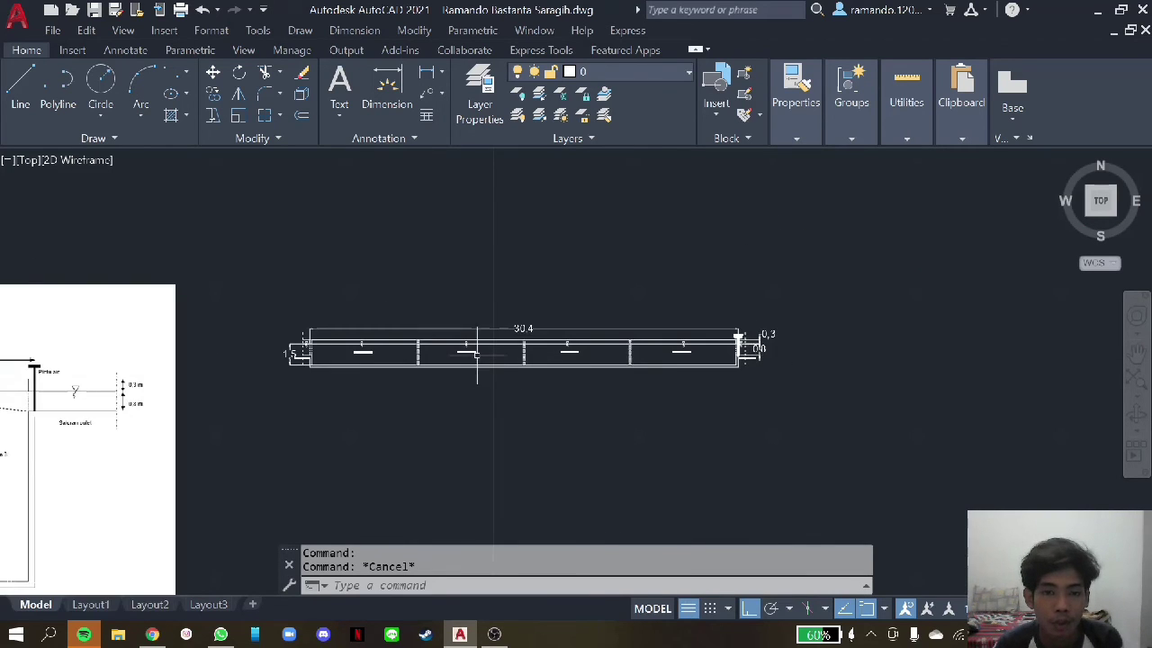
pyautogui.scroll(-6, 519, 343)
pyautogui.scroll(2, 297, 353)
pyautogui.scroll(6, 347, 358)
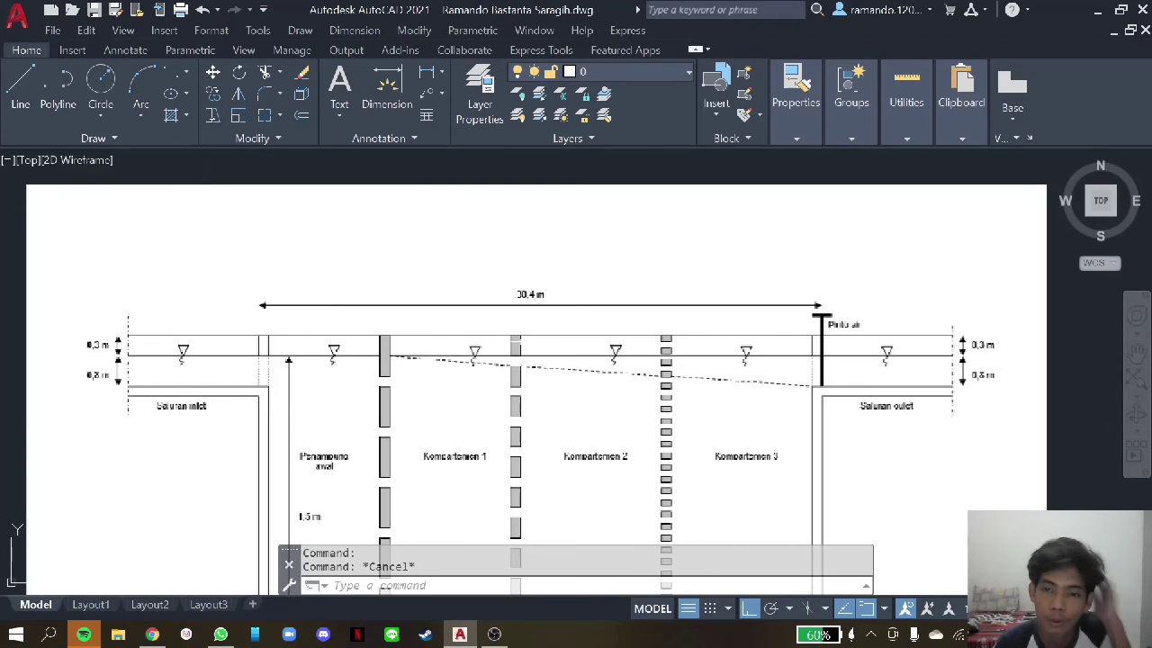
pyautogui.scroll(-2, 630, 351)
pyautogui.scroll(-2, 666, 360)
pyautogui.scroll(2, 666, 360)
pyautogui.scroll(2, 657, 360)
pyautogui.scroll(-4, 630, 360)
pyautogui.moveTo(792, 360); pyautogui.dragTo(621, 360, button='middle')
pyautogui.scroll(4, 616, 360)
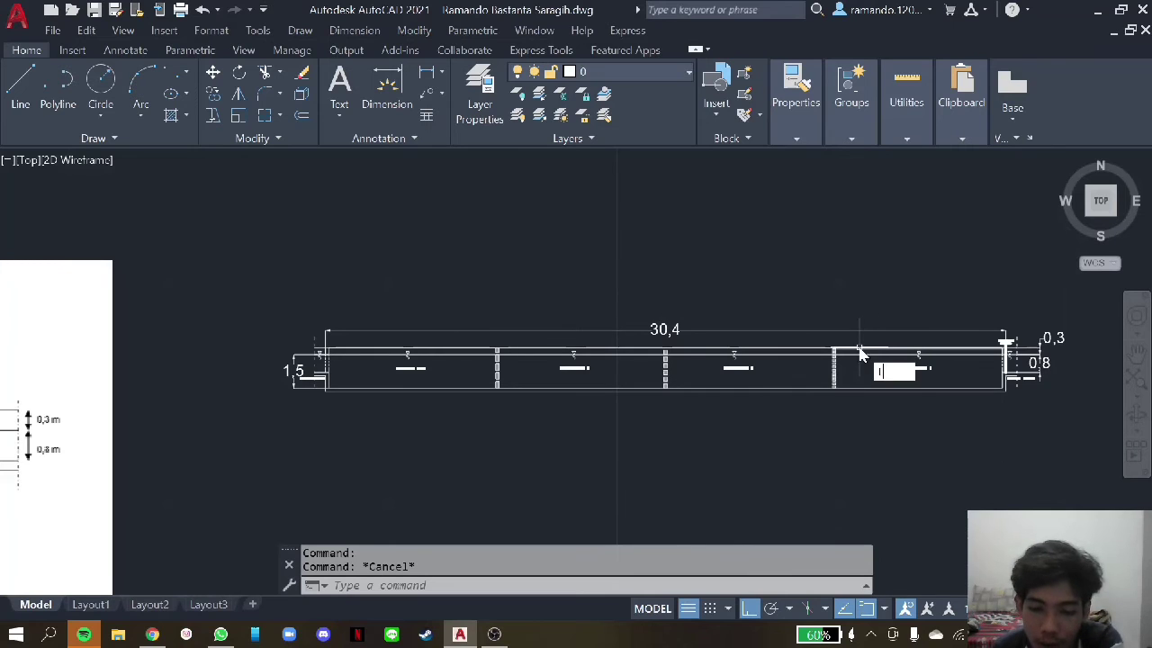
pyautogui.write('i')
pyautogui.click(896, 407)
pyautogui.scroll(-2, 864, 387)
pyautogui.scroll(-2, 837, 378)
pyautogui.scroll(2, 765, 360)
pyautogui.scroll(3, 648, 306)
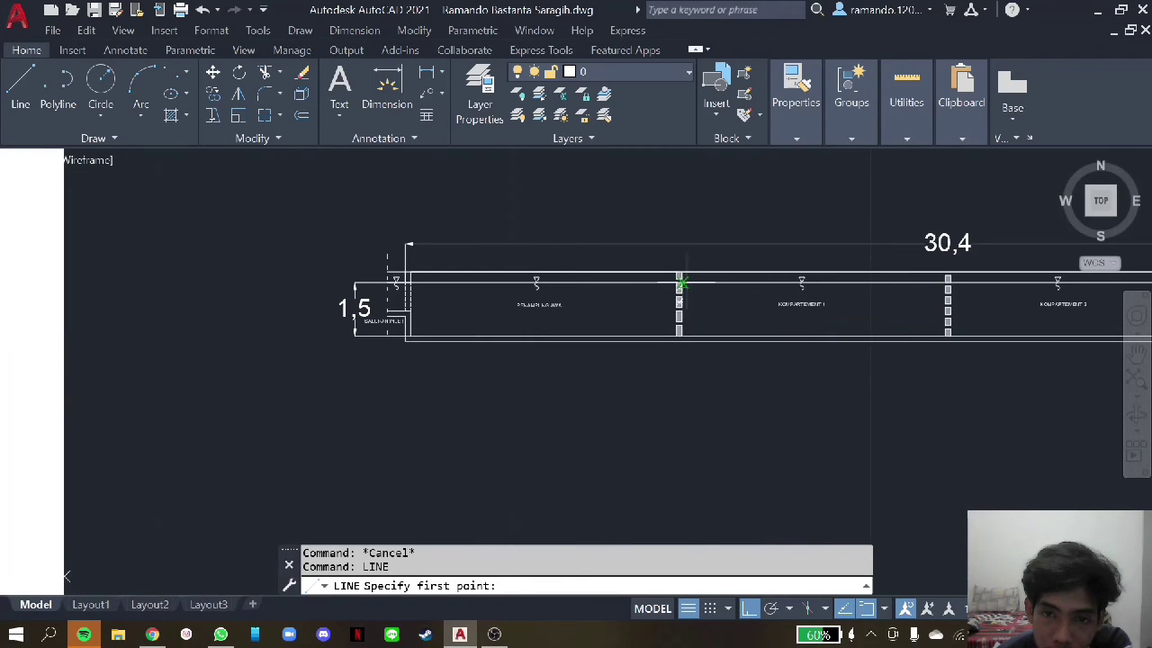
pyautogui.scroll(3, 682, 283)
pyautogui.click(651, 278)
pyautogui.scroll(-3, 619, 308)
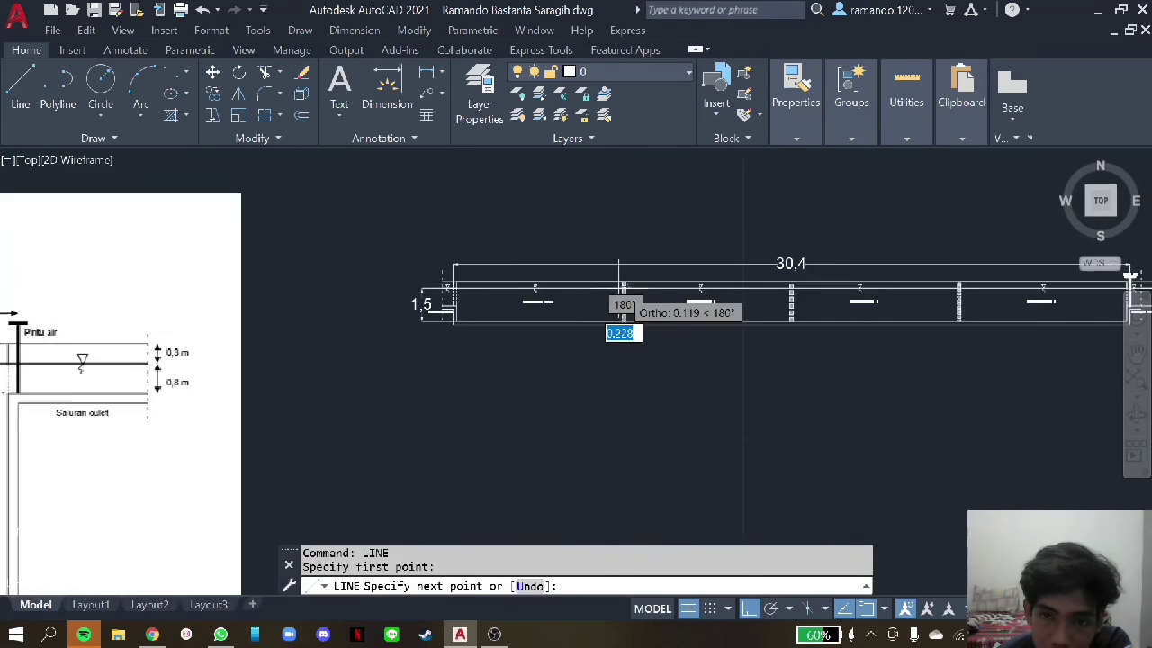
pyautogui.scroll(6, 990, 301)
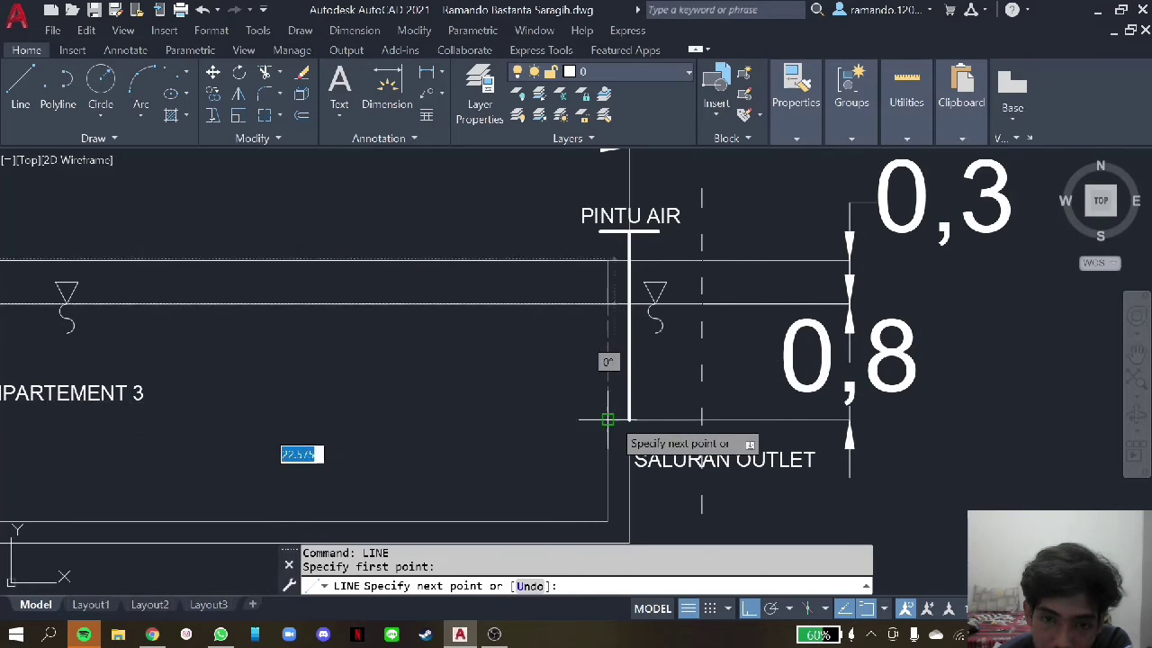
pyautogui.press('Escape')
# - Check the sloping water-surface line's linetype in the Properties palette, then close the palette
pyautogui.scroll(-8, 725, 333)
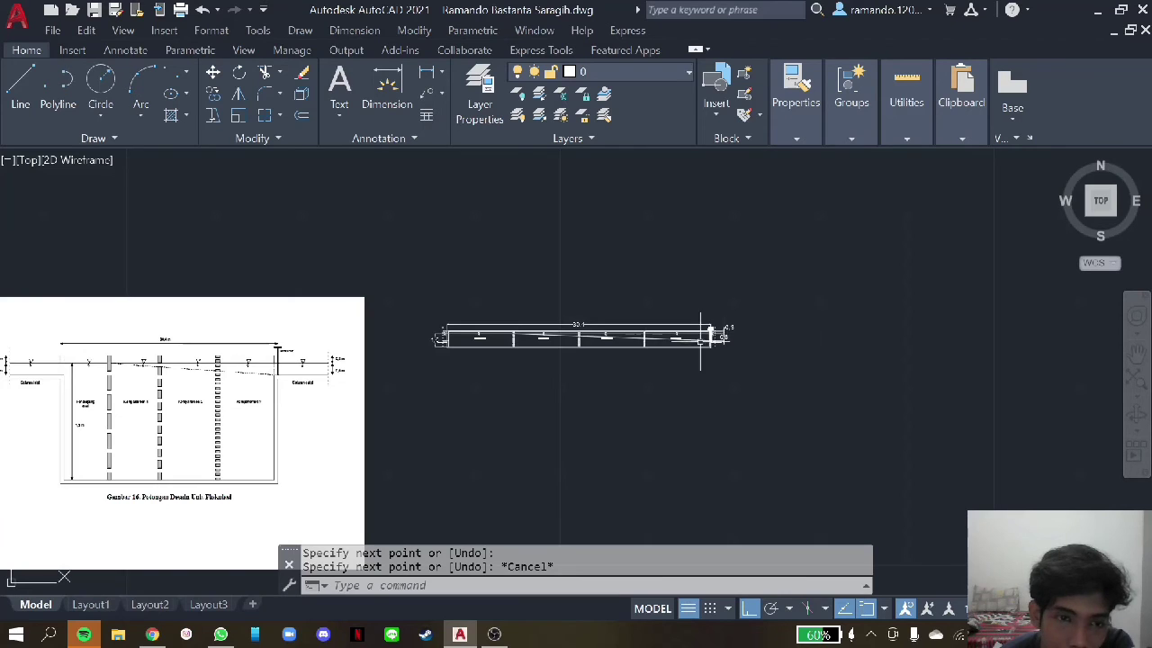
pyautogui.scroll(3, 701, 338)
pyautogui.scroll(2, 702, 331)
pyautogui.rightClick(707, 326)
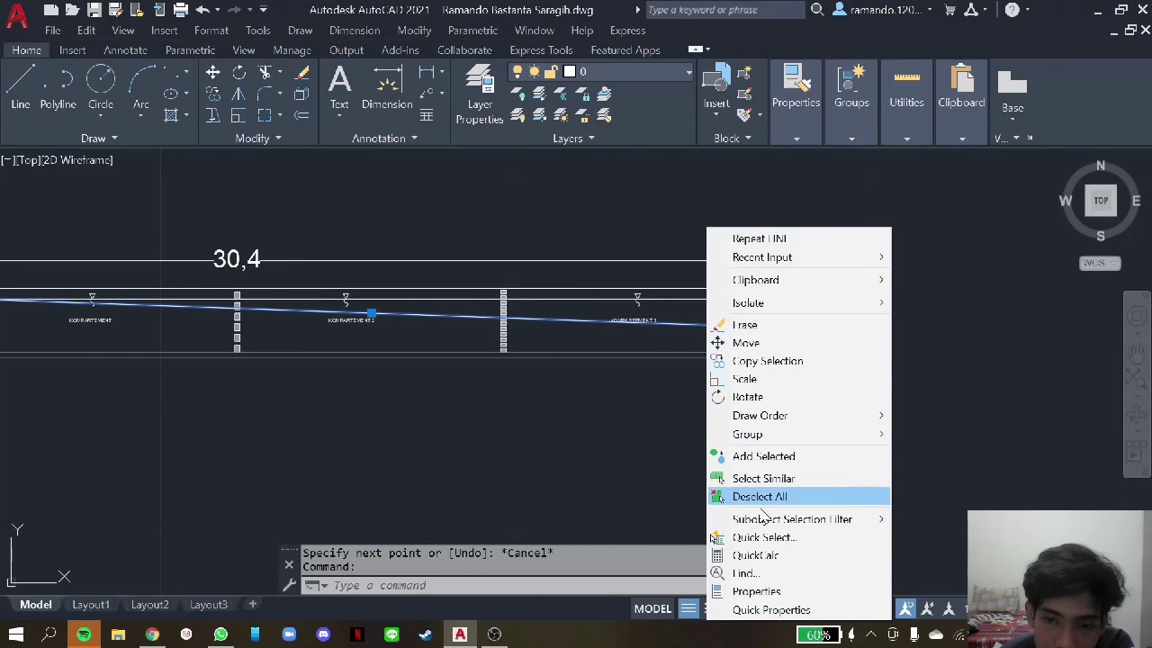
pyautogui.click(747, 589)
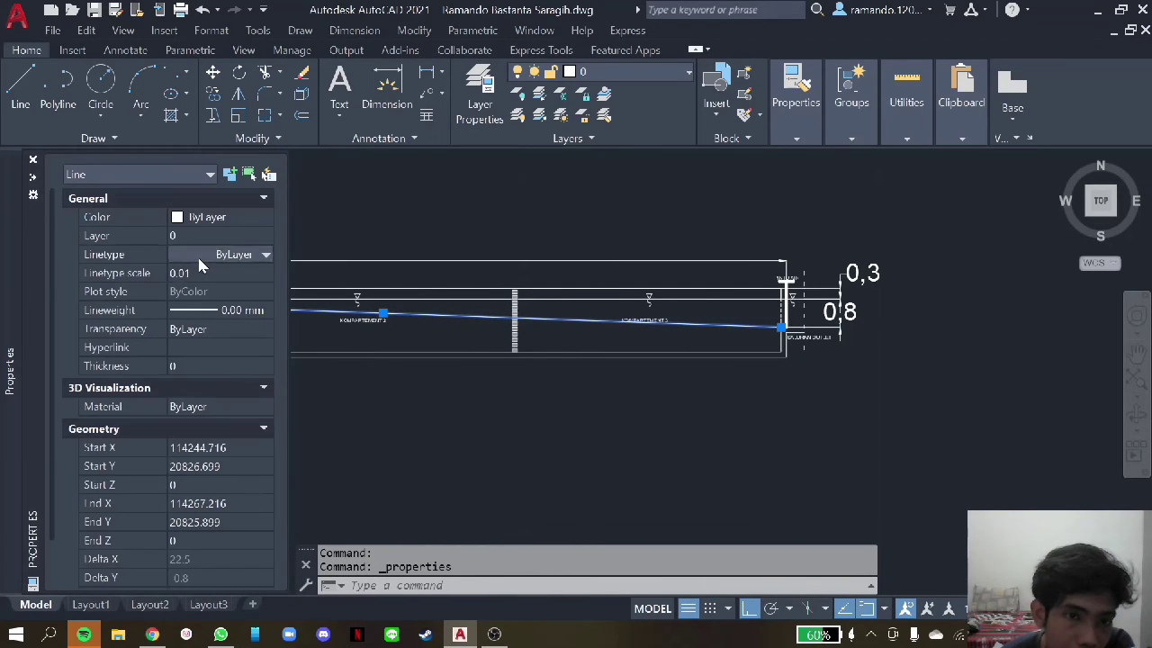
pyautogui.click(216, 255)
pyautogui.press('Escape')
pyautogui.press('Escape')
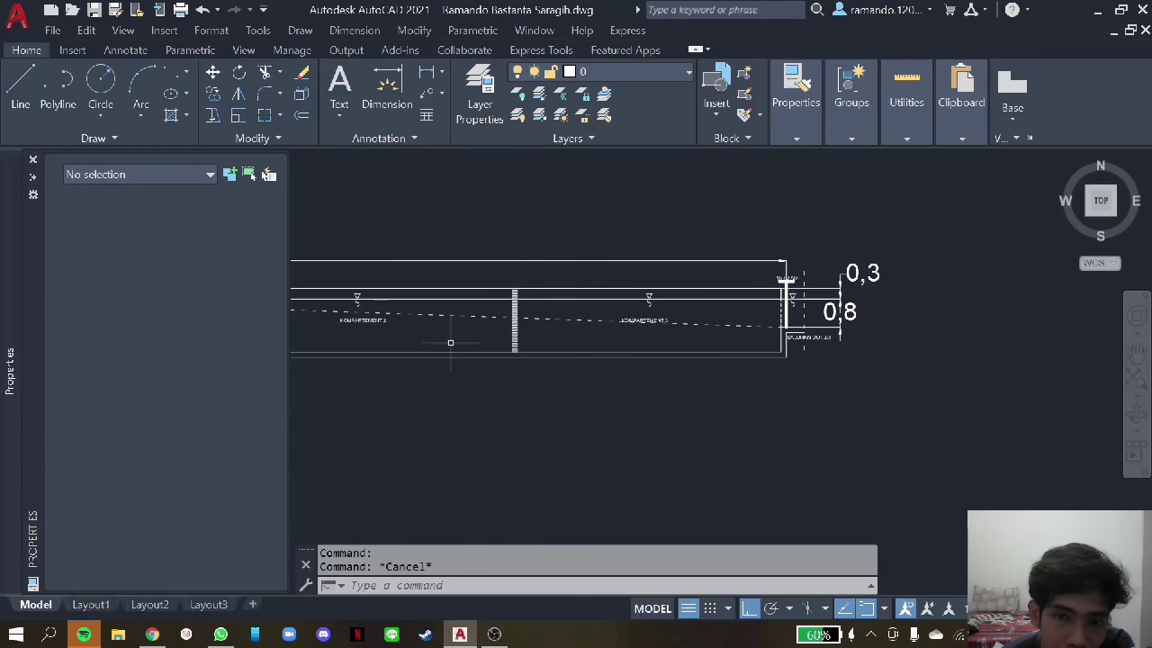
pyautogui.scroll(-2, 587, 422)
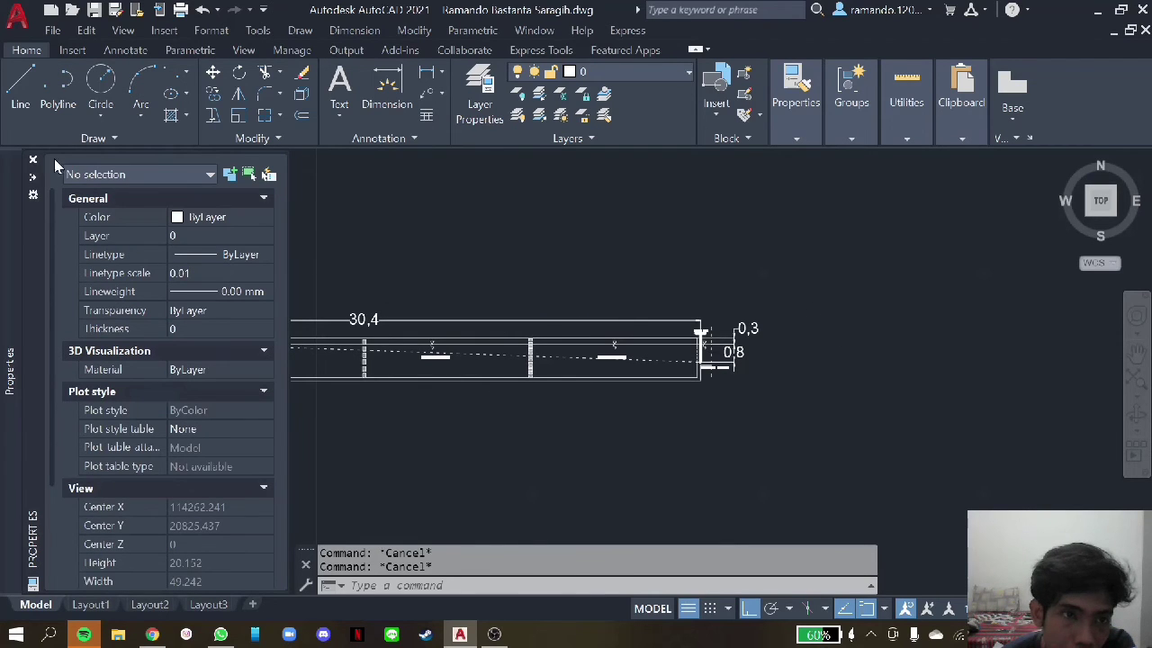
pyautogui.click(33, 160)
pyautogui.scroll(2, 324, 348)
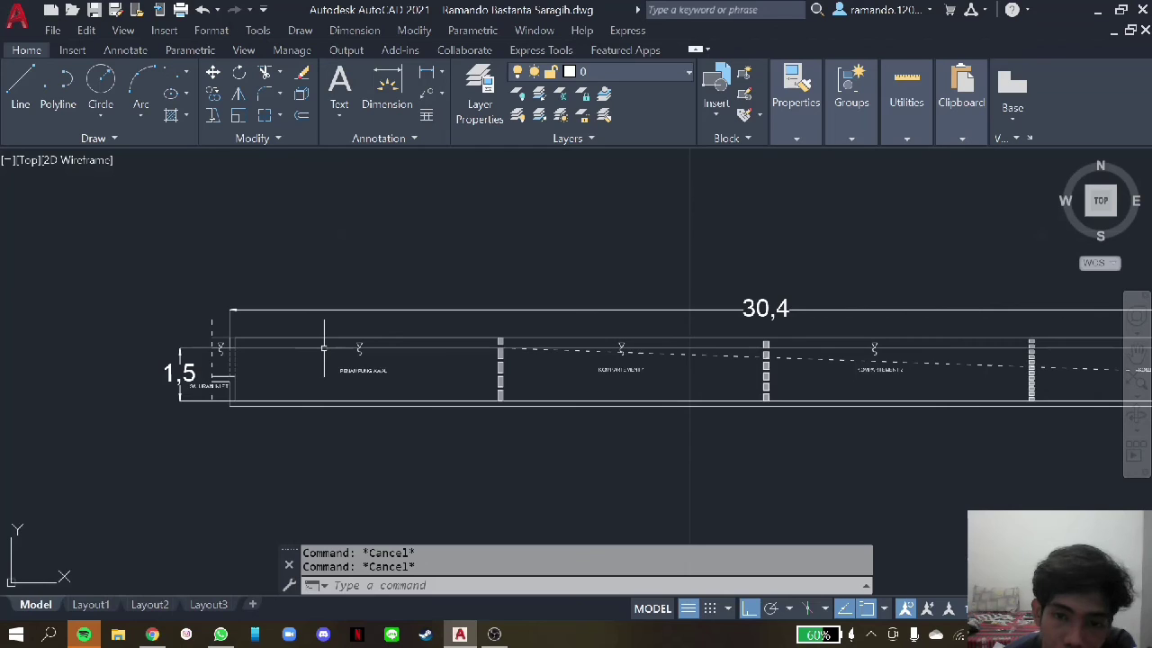
# - Add a vertical 0,8 linear dimension up to the water line, left of the 1,5 dimension
pyautogui.scroll(-3, 381, 315)
pyautogui.scroll(-3, 450, 342)
pyautogui.scroll(3, 162, 414)
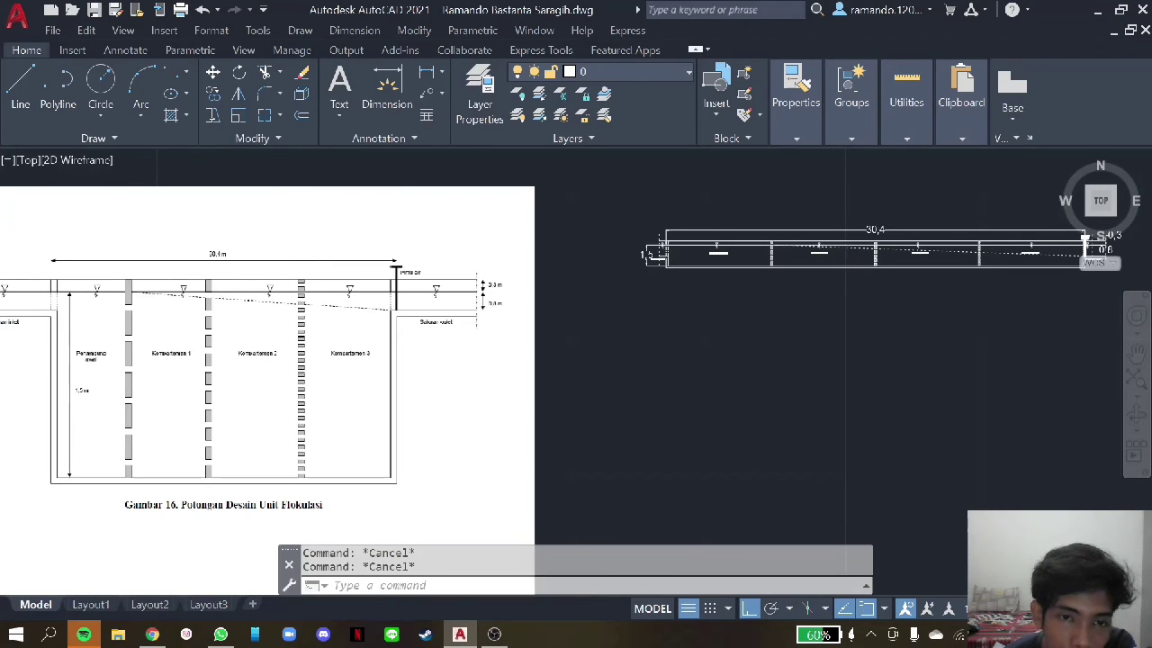
pyautogui.scroll(-2, 270, 414)
pyautogui.scroll(2, 72, 297)
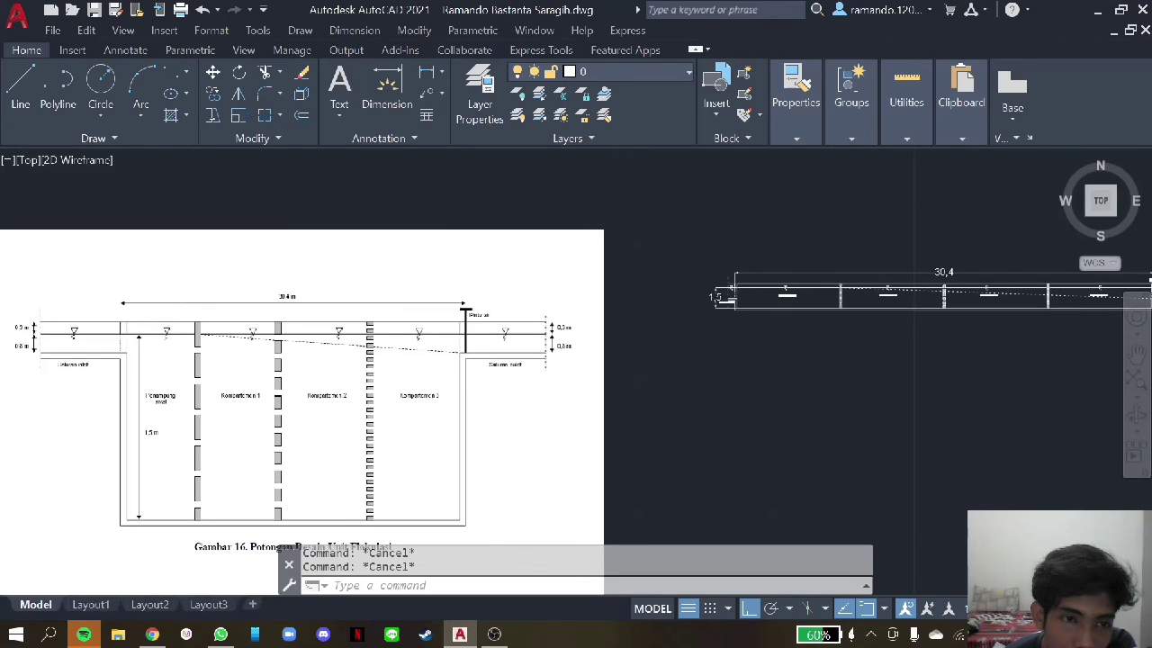
pyautogui.scroll(2, 773, 284)
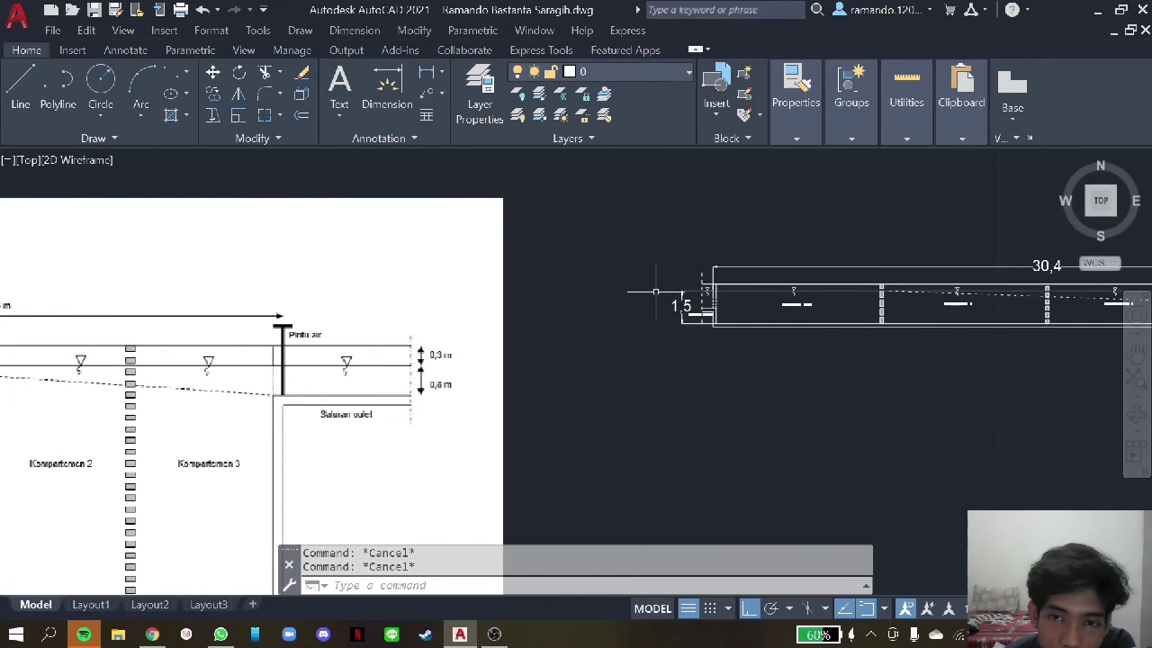
pyautogui.scroll(4, 655, 291)
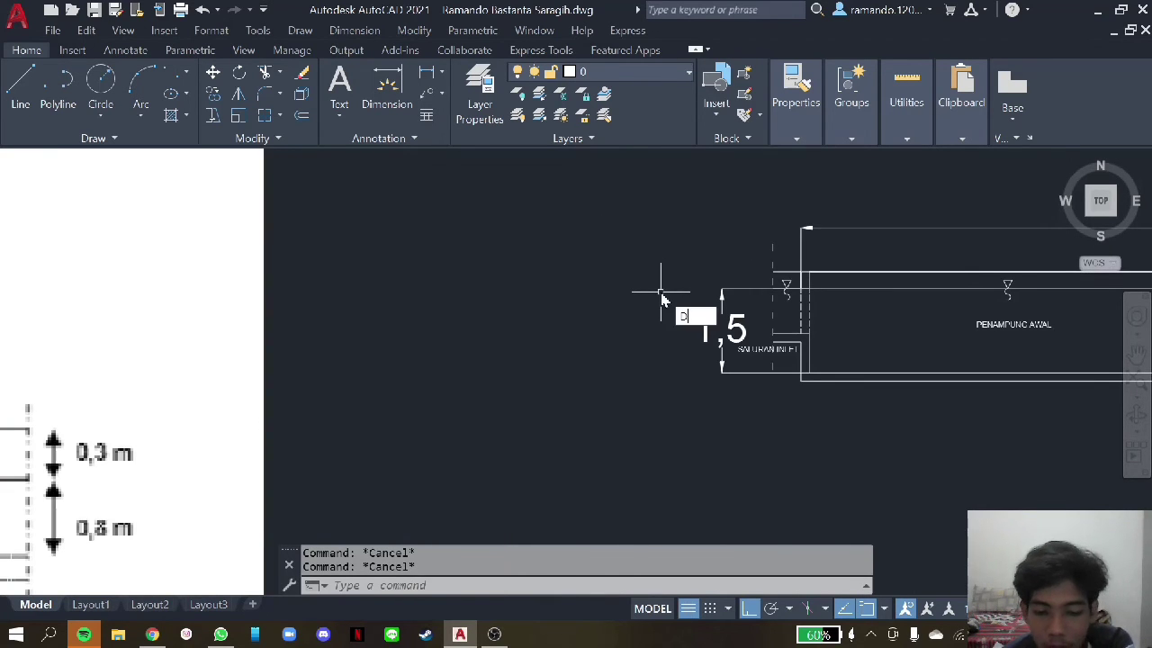
pyautogui.write('MLIN')
pyautogui.press('Return')
pyautogui.scroll(5, 756, 360)
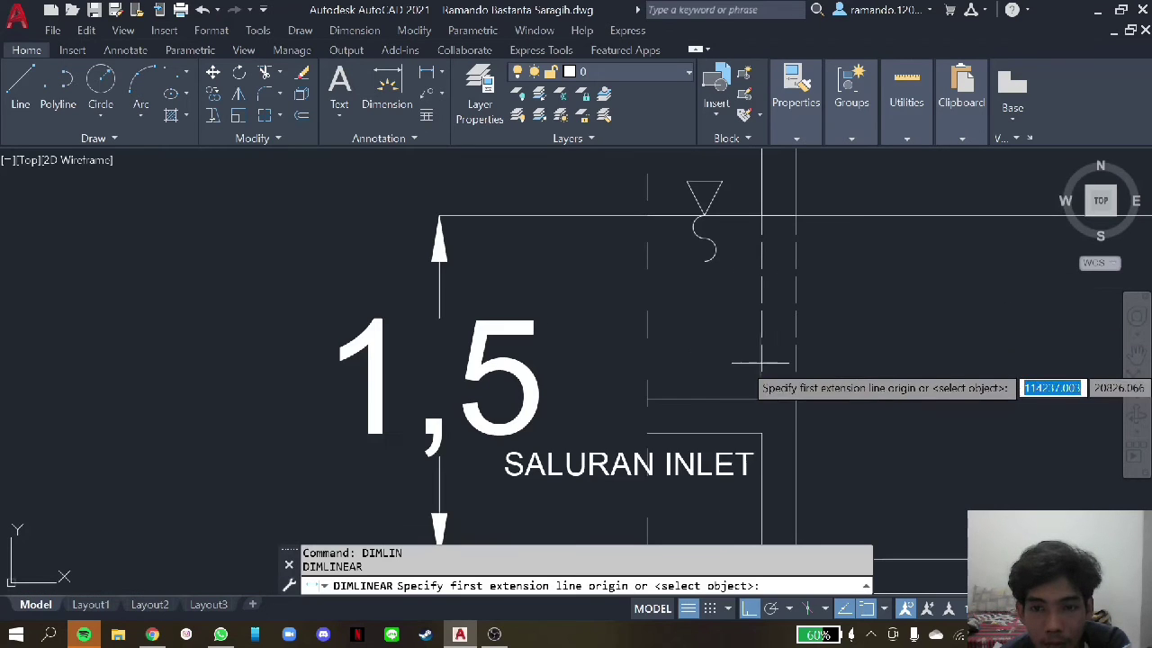
pyautogui.click(647, 399)
pyautogui.scroll(-3, 673, 229)
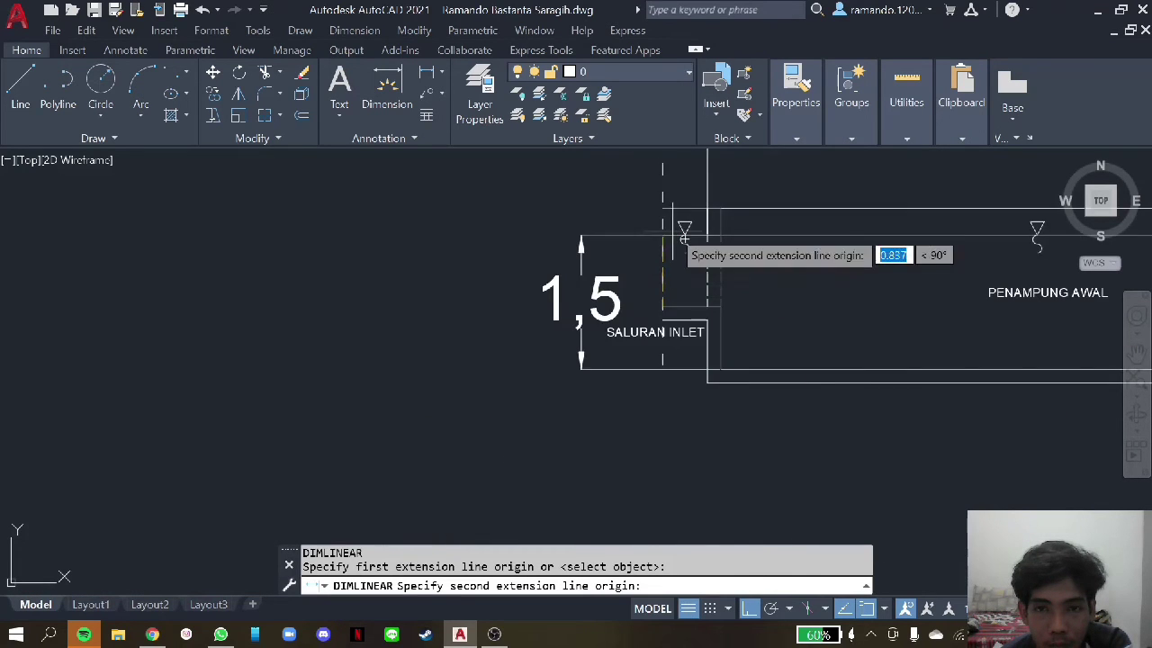
pyautogui.scroll(3, 666, 232)
pyautogui.click(665, 234)
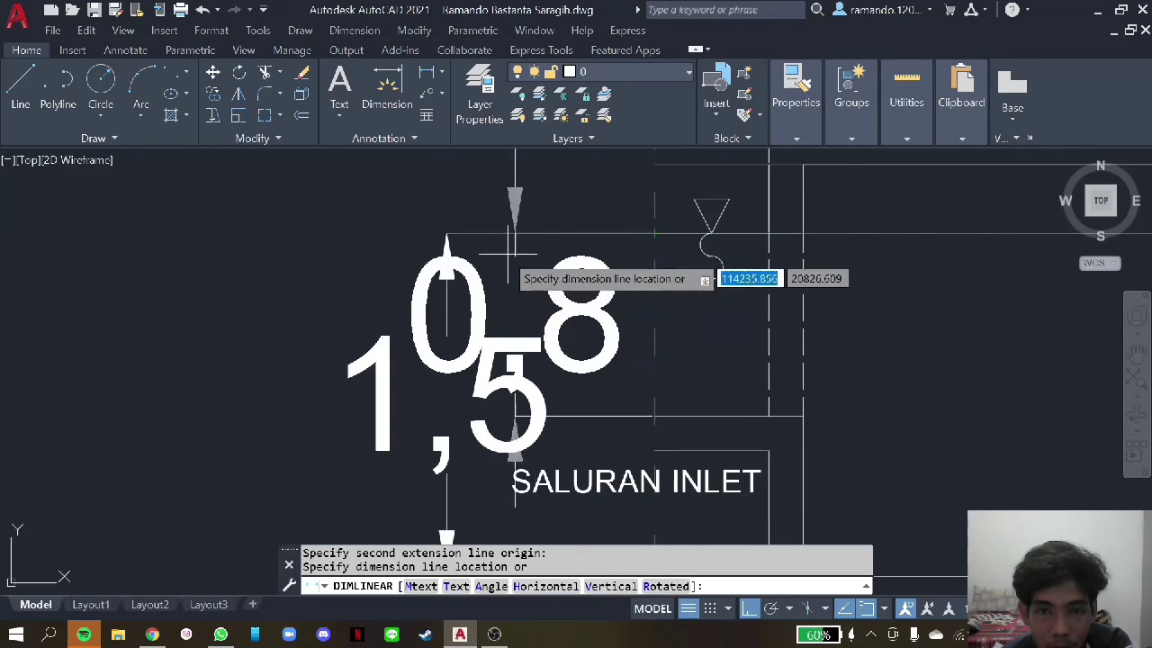
pyautogui.click(214, 256)
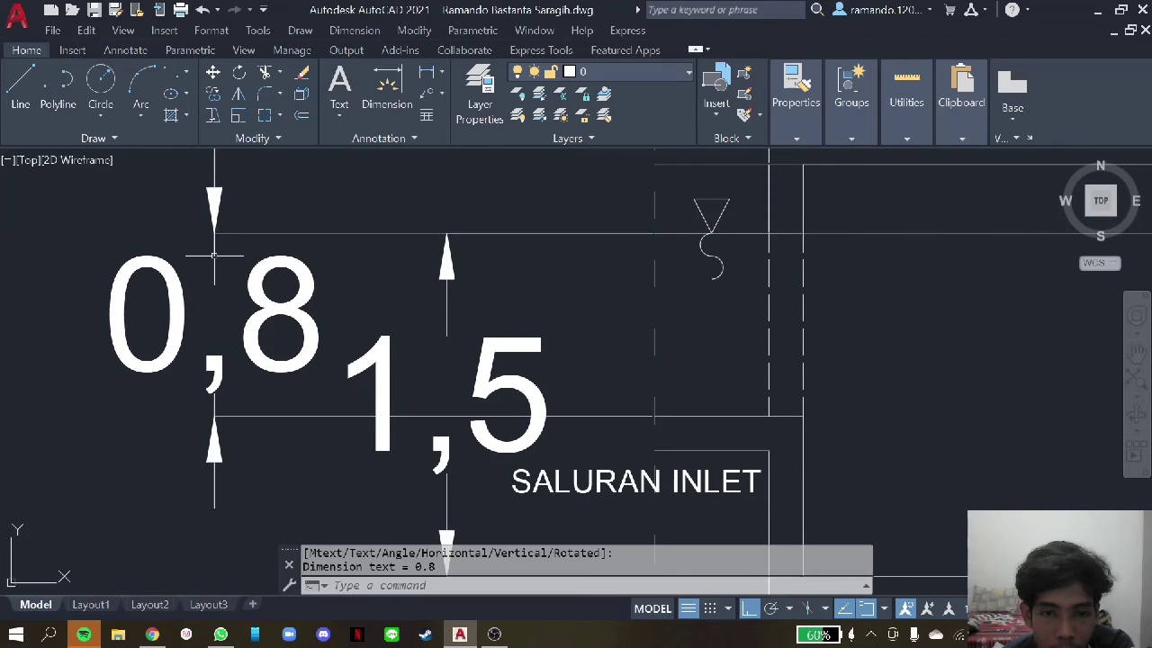
pyautogui.click(626, 417)
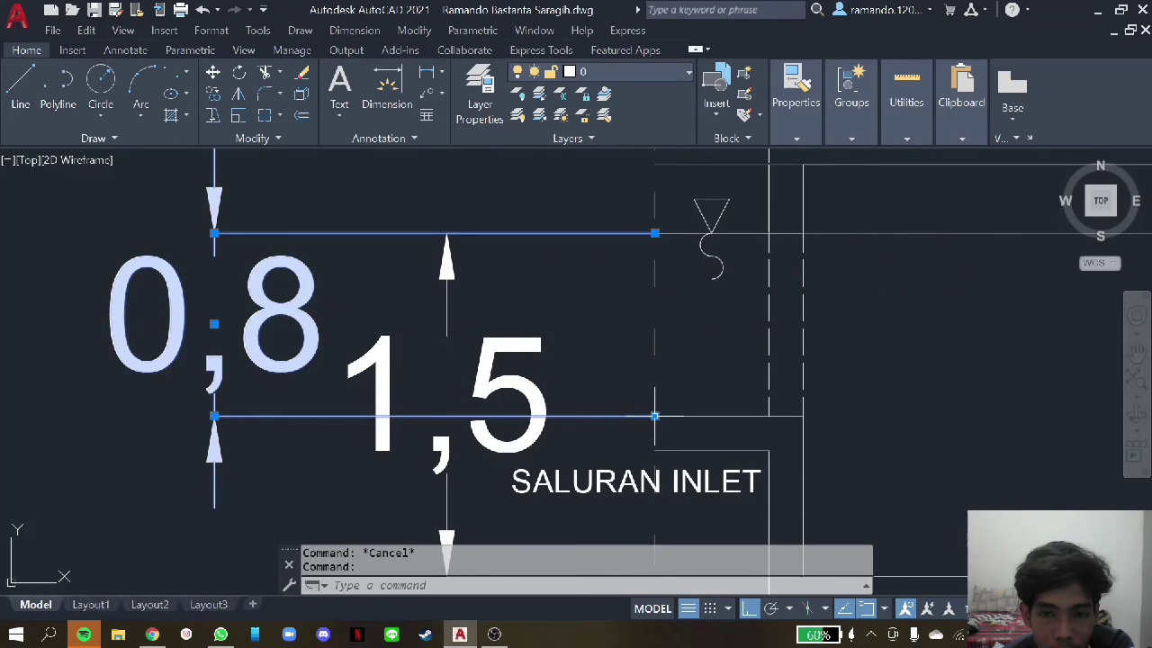
pyautogui.click(655, 416)
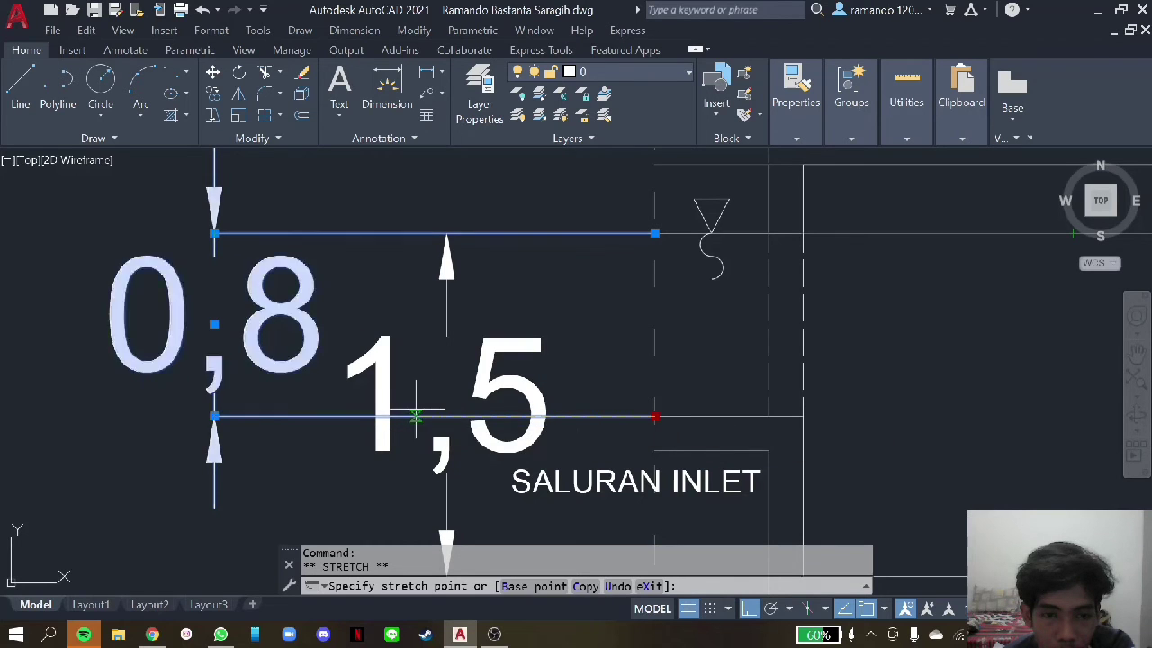
pyautogui.press('Escape')
# - Add a vertical 0,3 linear dimension up to the top line, stacked above the 0,8 one
pyautogui.scroll(-4, 660, 351)
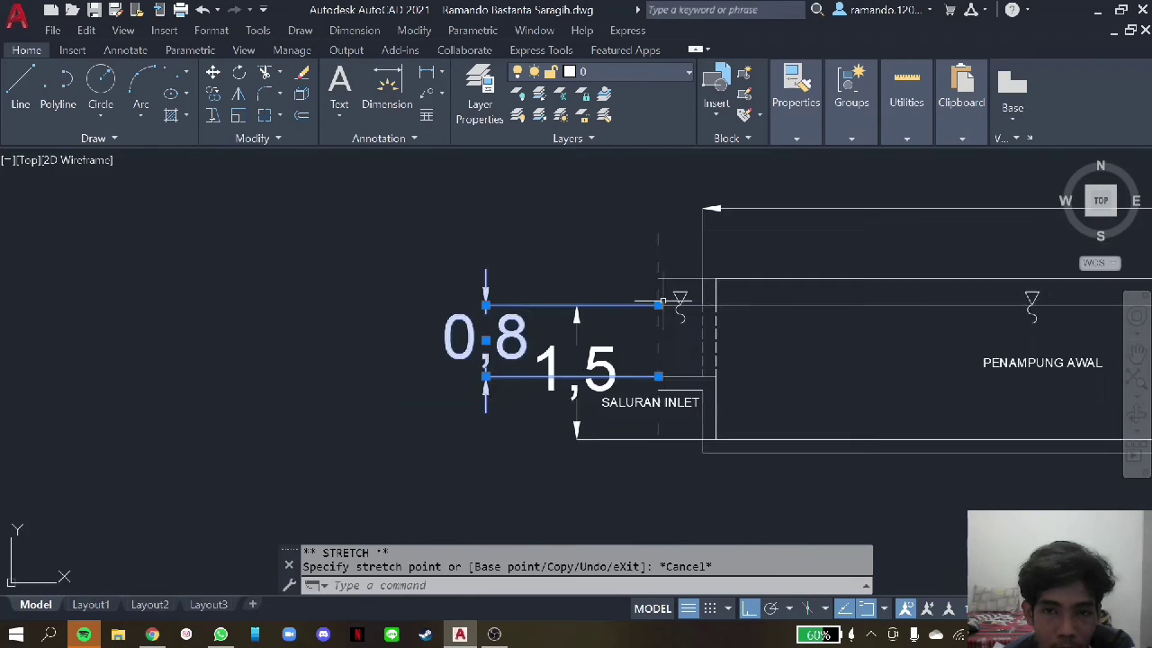
pyautogui.scroll(4, 644, 264)
pyautogui.write('IMLIN')
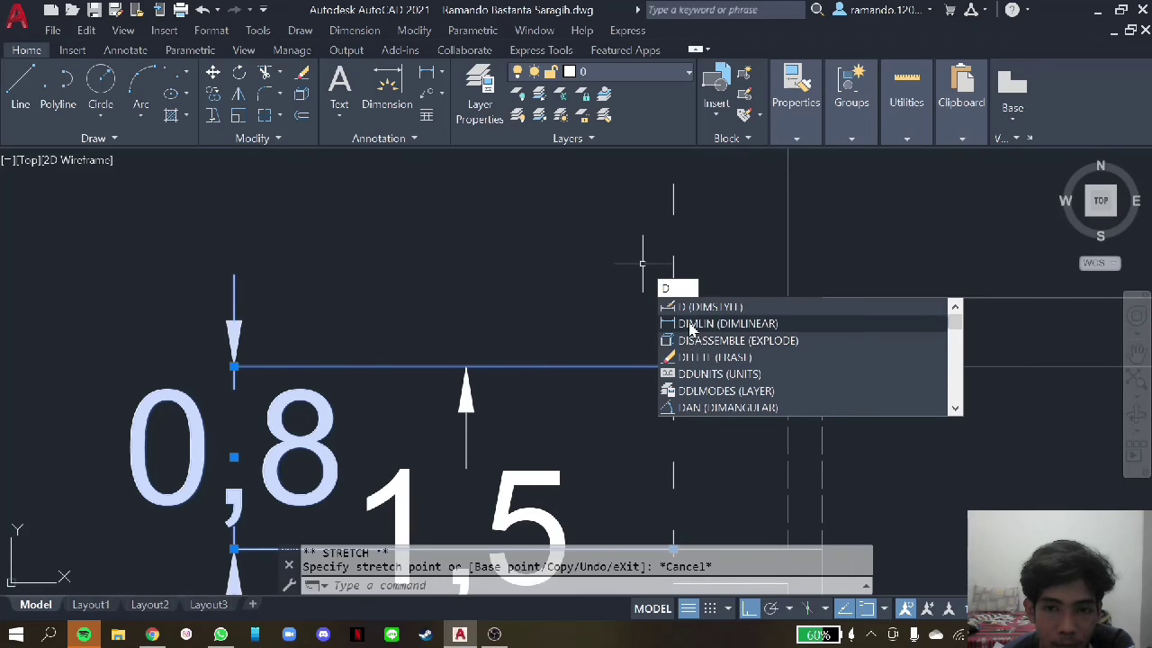
pyautogui.press('Return')
pyautogui.click(673, 366)
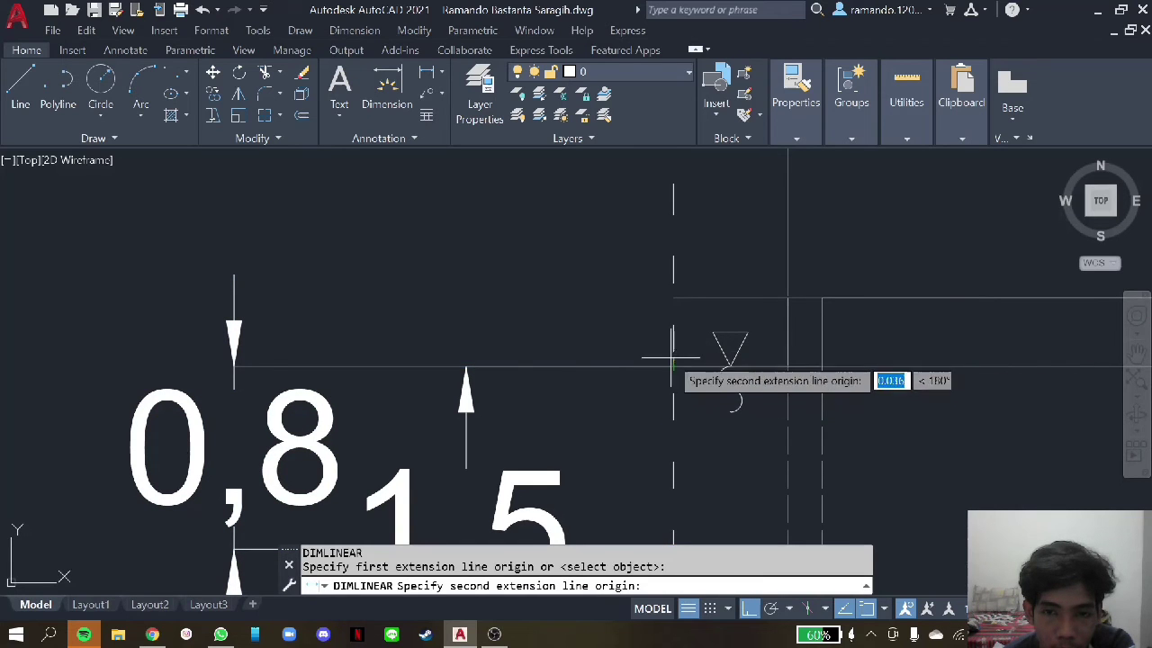
pyautogui.click(673, 297)
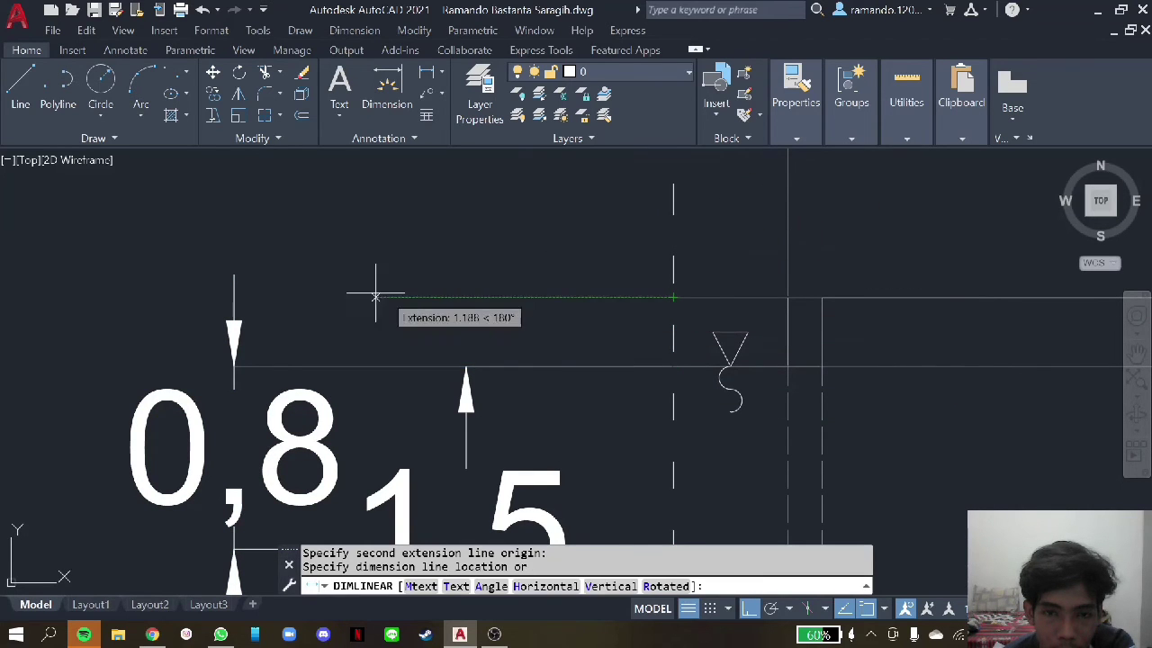
pyautogui.click(234, 366)
pyautogui.scroll(-3, 430, 279)
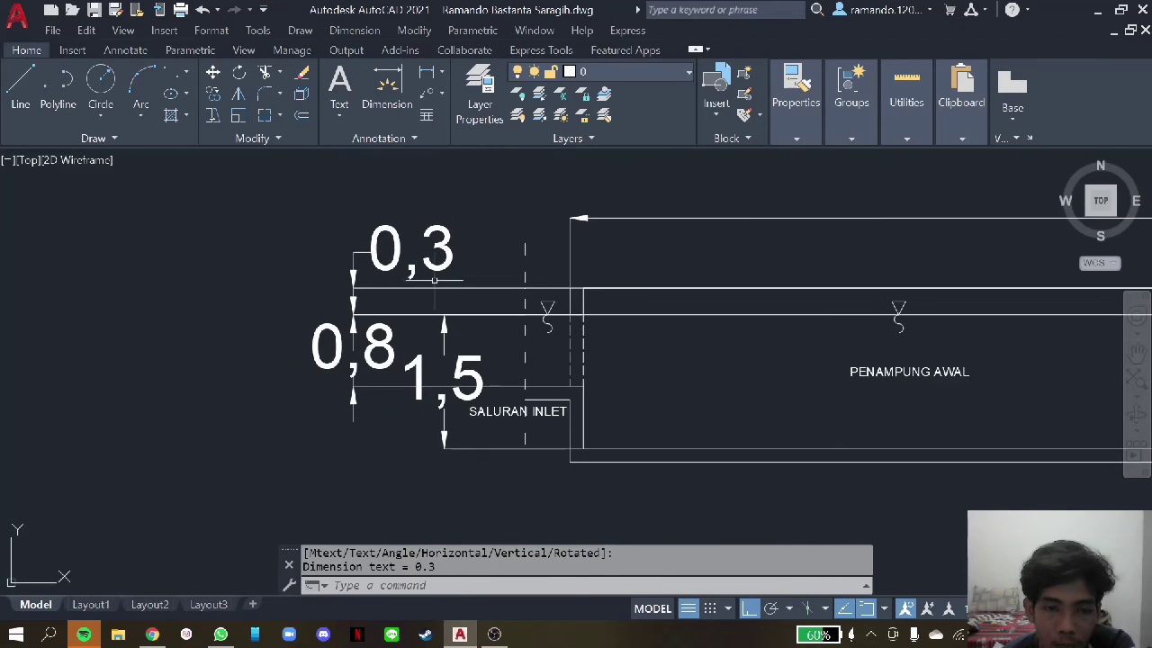
pyautogui.scroll(-1, 455, 280)
pyautogui.scroll(1, 539, 270)
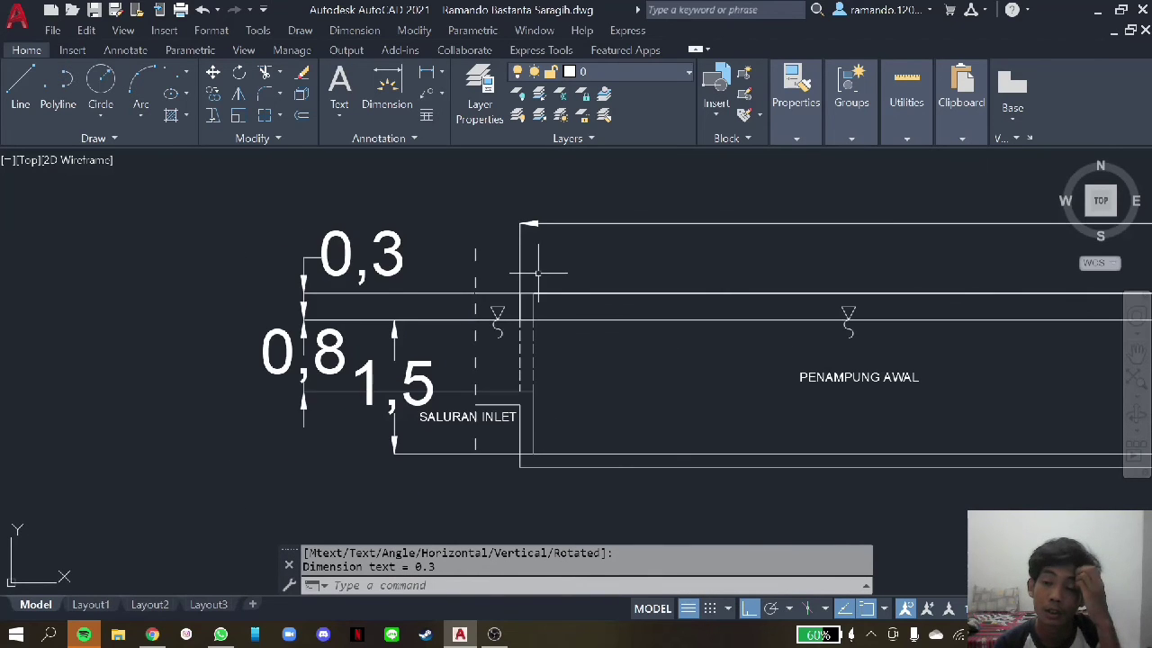
pyautogui.scroll(-5, 538, 272)
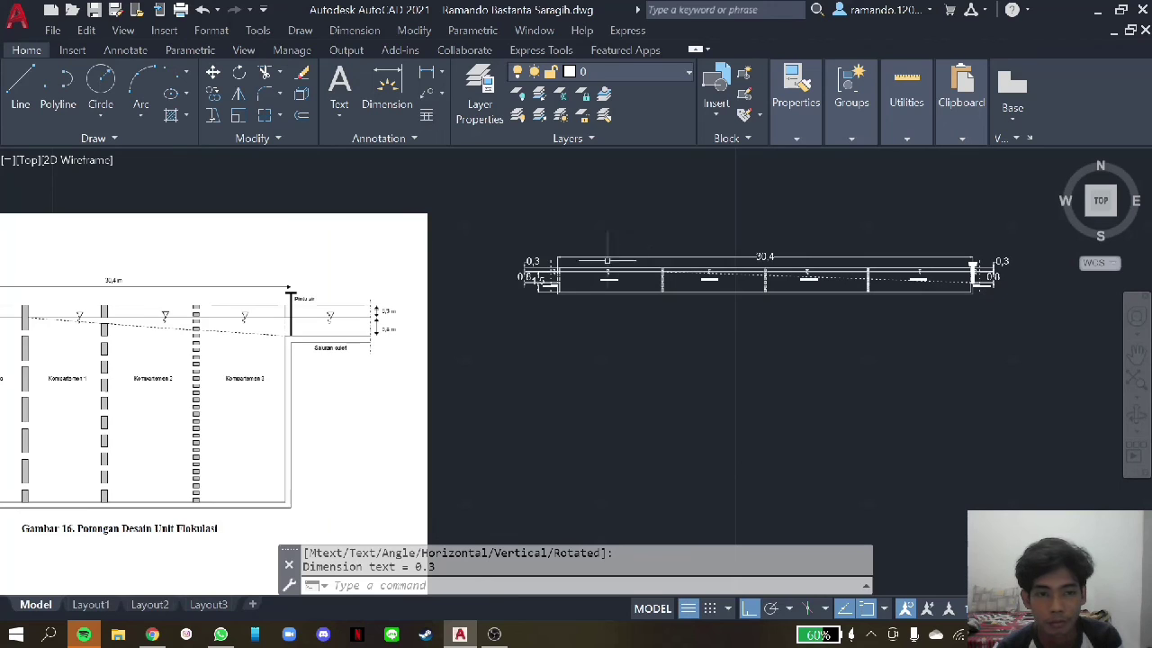
# - Zoom out to the title-block frame and begin a selection window over it
pyautogui.scroll(-2, 514, 332)
pyautogui.scroll(4, 177, 351)
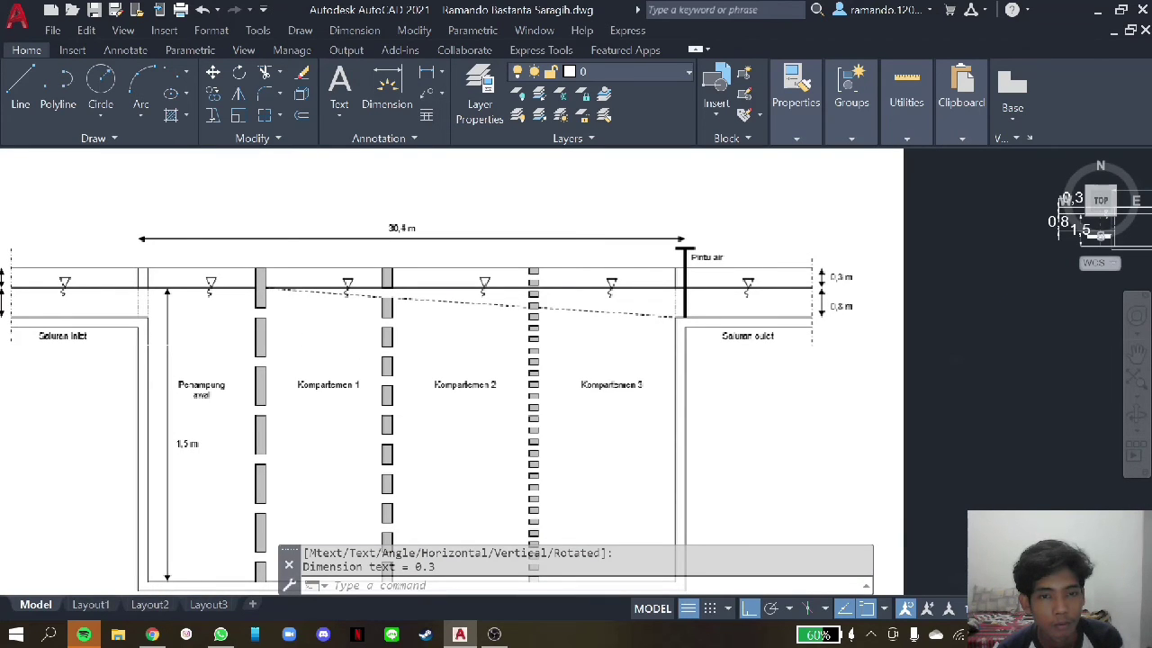
pyautogui.scroll(-2, 177, 342)
pyautogui.scroll(-3, 179, 351)
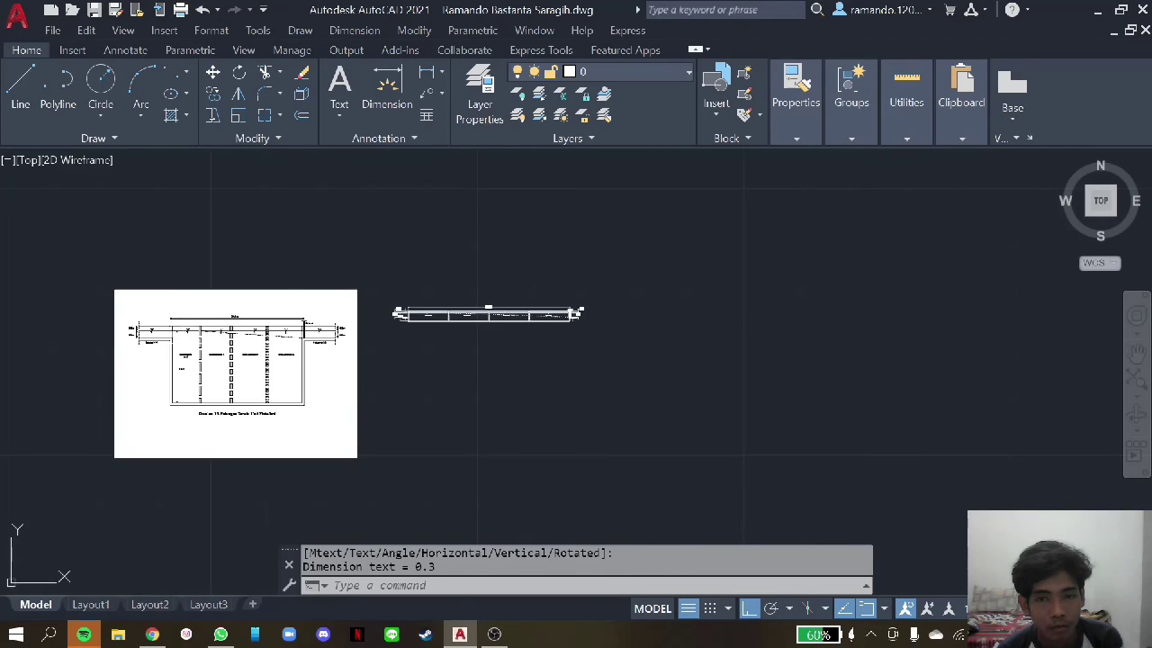
pyautogui.scroll(-3, 231, 338)
pyautogui.scroll(-2, 267, 329)
pyautogui.scroll(-2, 320, 324)
pyautogui.scroll(-2, 340, 324)
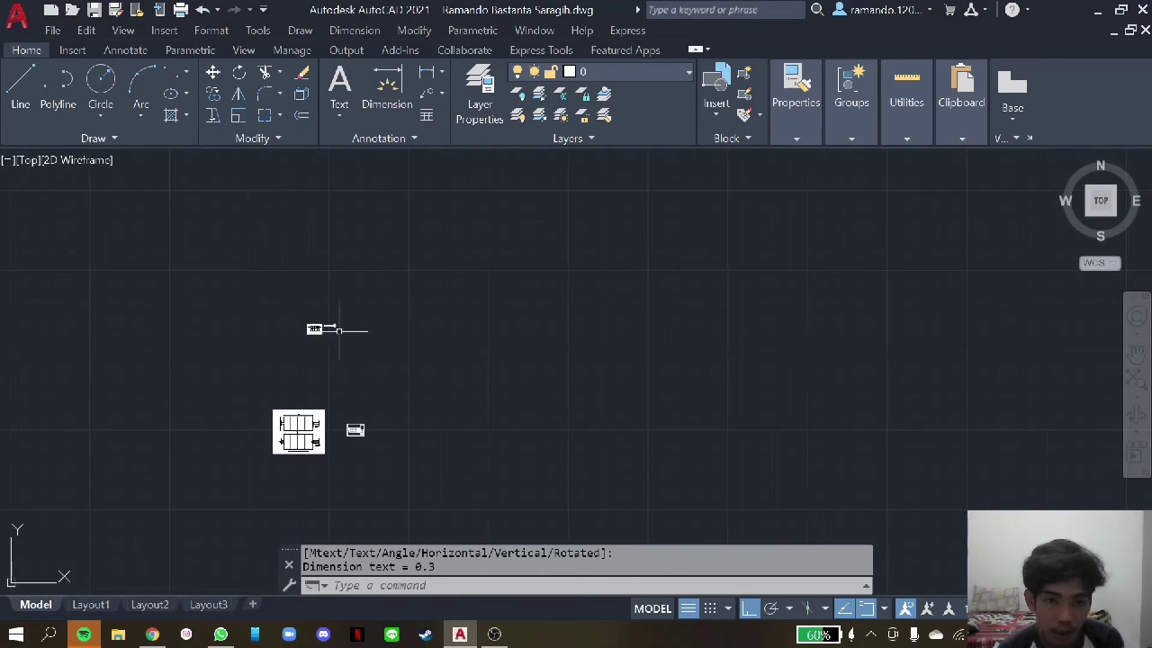
pyautogui.scroll(3, 334, 393)
pyautogui.scroll(-3, 347, 382)
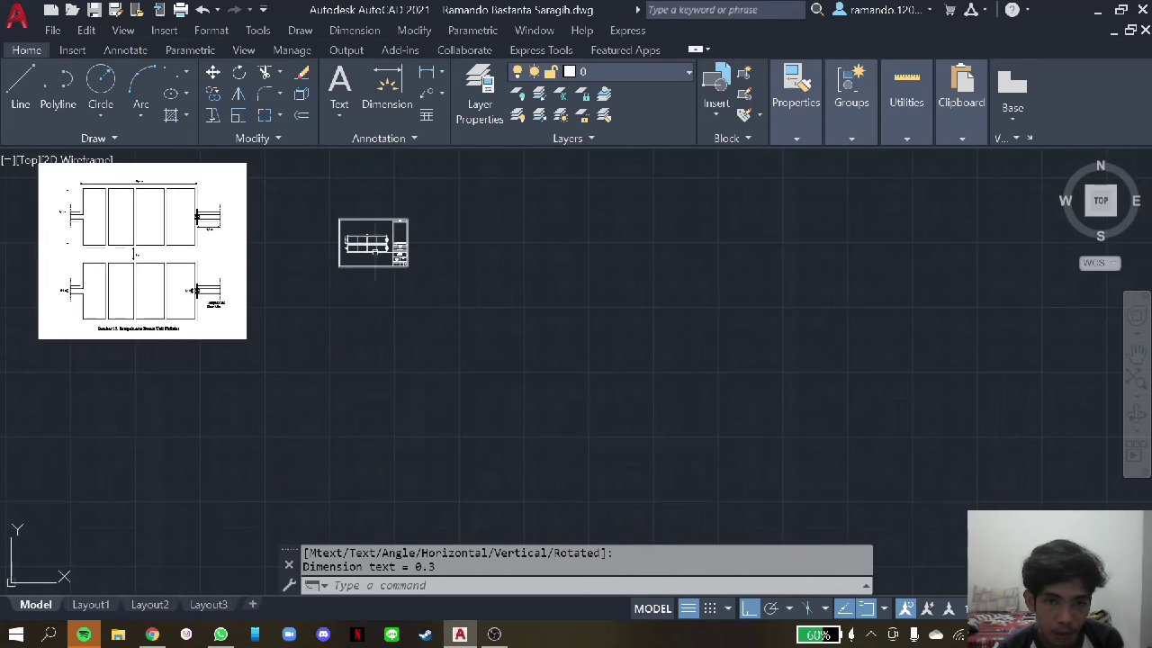
pyautogui.scroll(3, 423, 270)
pyautogui.click(520, 431)
pyautogui.scroll(2, 406, 252)
# - Copy the selected title-block drawing frame to a new position
pyautogui.scroll(2, 399, 239)
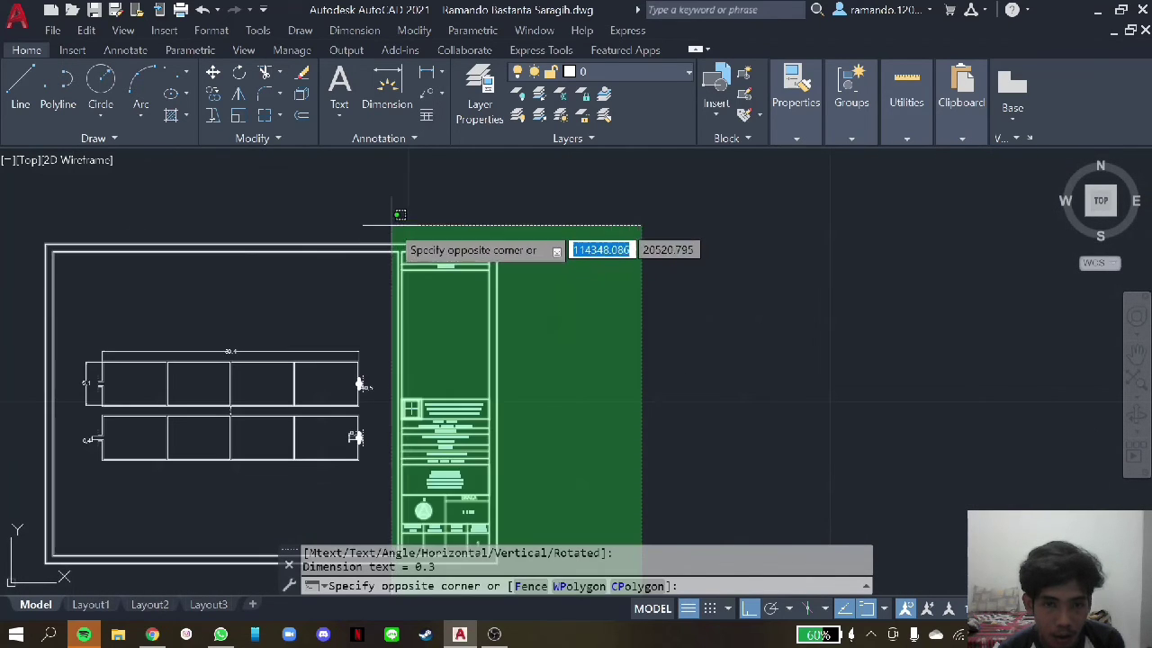
pyautogui.click(391, 223)
pyautogui.scroll(-3, 391, 224)
pyautogui.rightClick(395, 235)
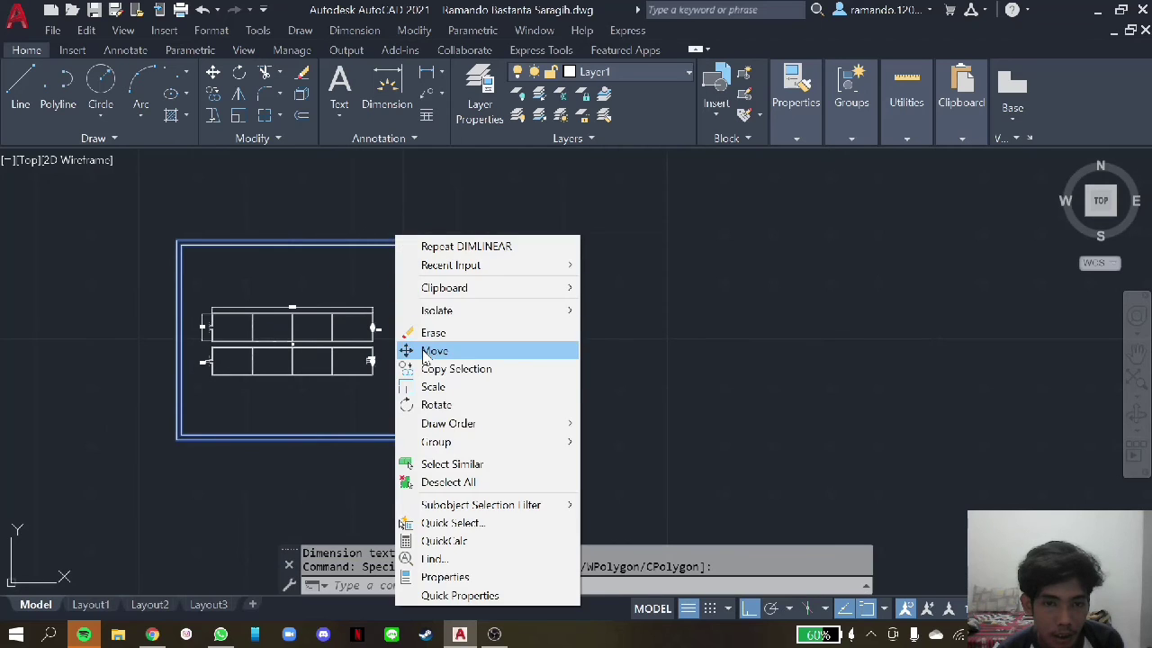
pyautogui.click(427, 369)
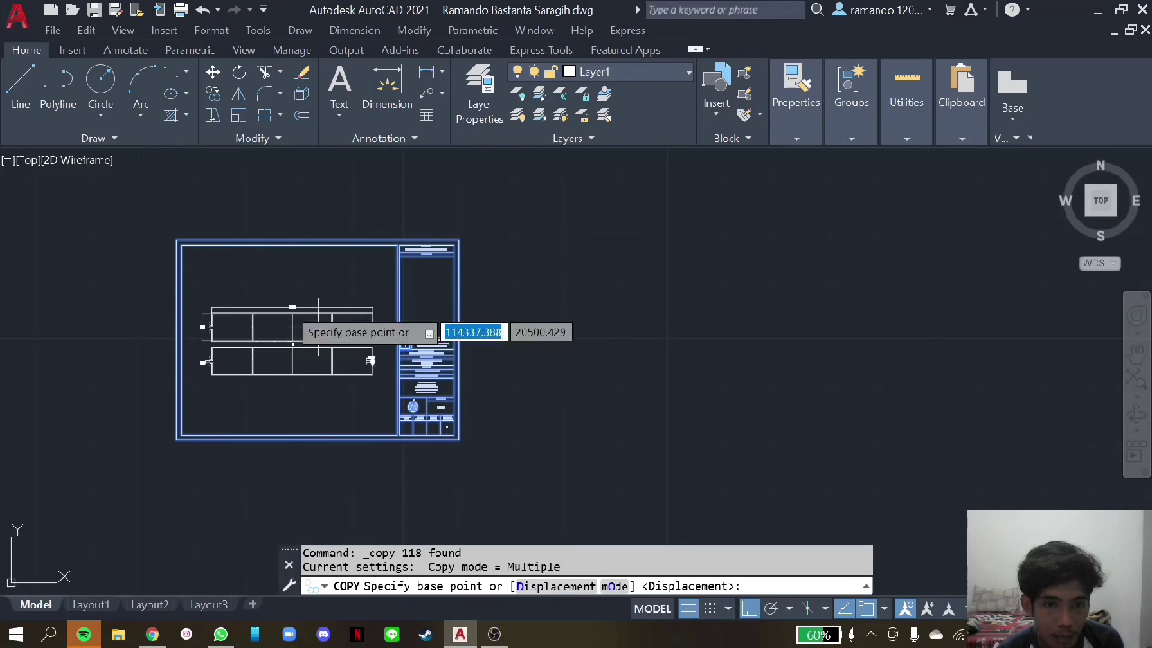
pyautogui.click(180, 240)
pyautogui.scroll(-2, 193, 249)
pyautogui.scroll(-3, 232, 270)
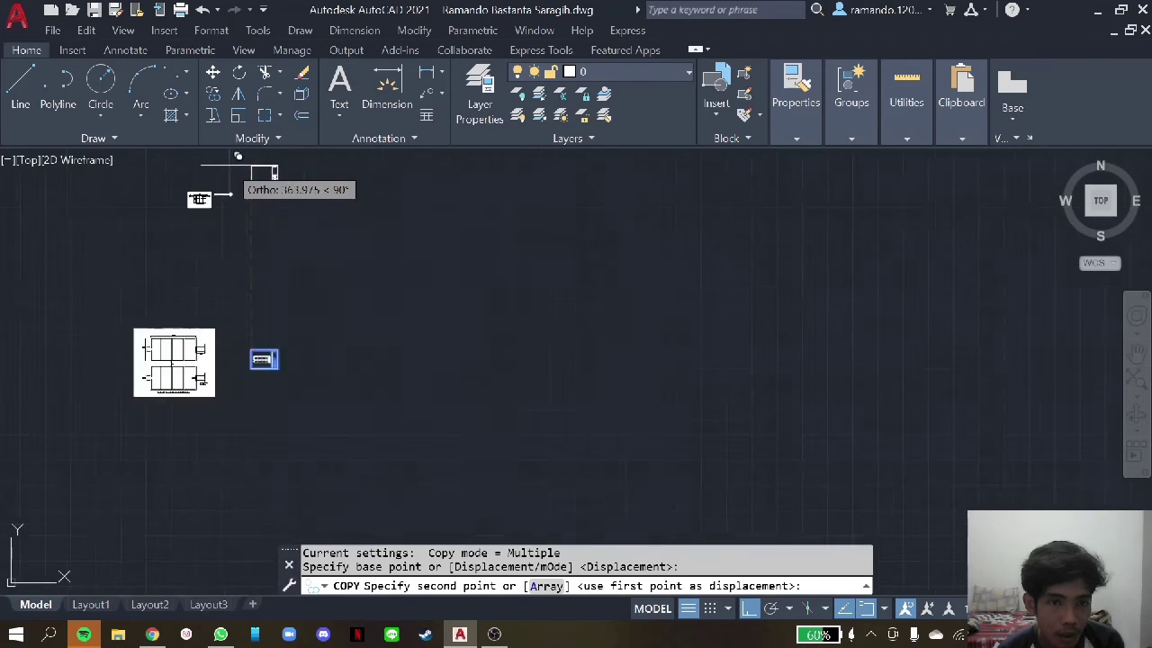
pyautogui.scroll(3, 207, 234)
pyautogui.click(229, 288)
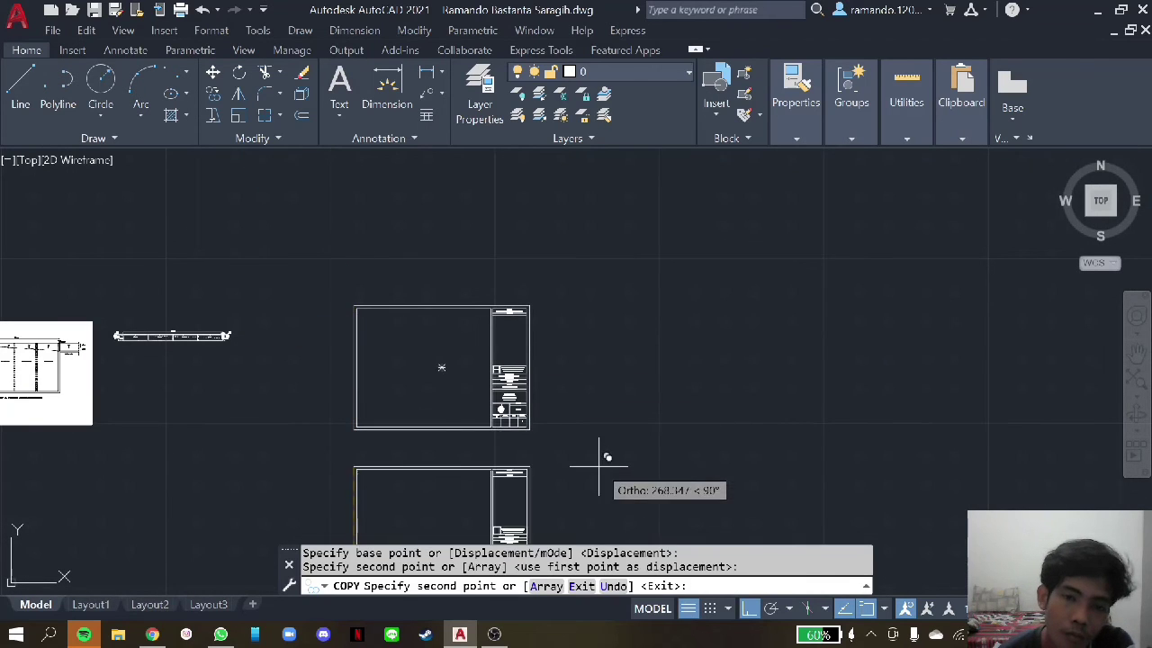
pyautogui.press('Escape')
# - Move the long tank section drawing into the copied frame's drawing area, with Ortho off
pyautogui.click(545, 445)
pyautogui.click(340, 257)
pyautogui.rightClick(351, 251)
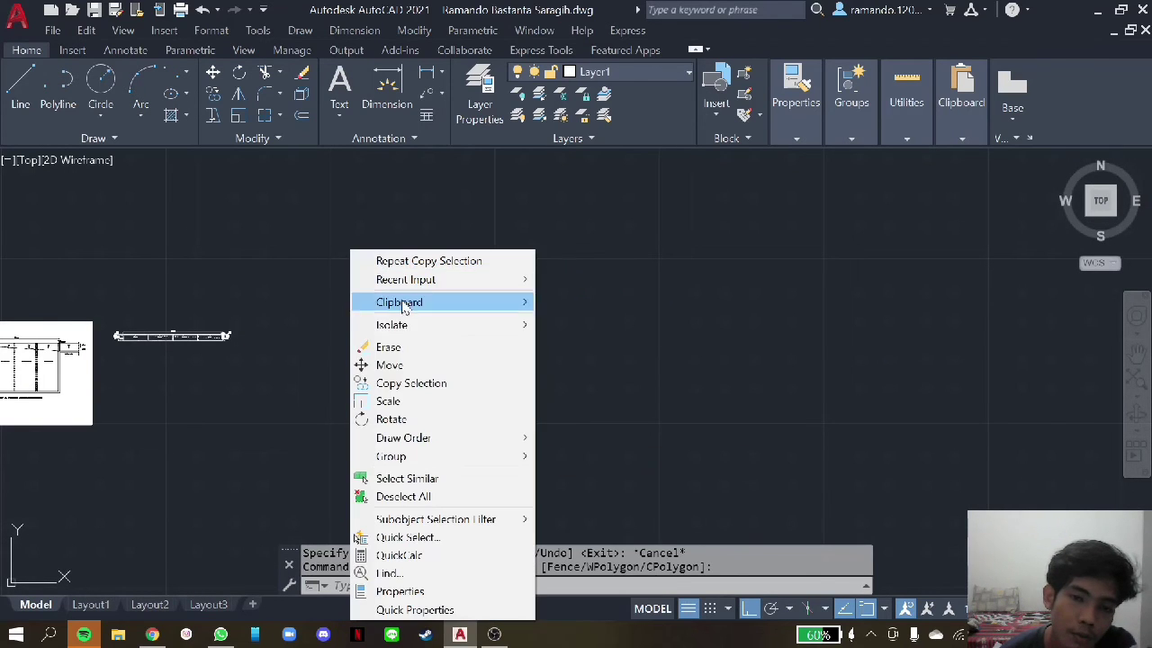
pyautogui.click(417, 364)
pyautogui.click(441, 368)
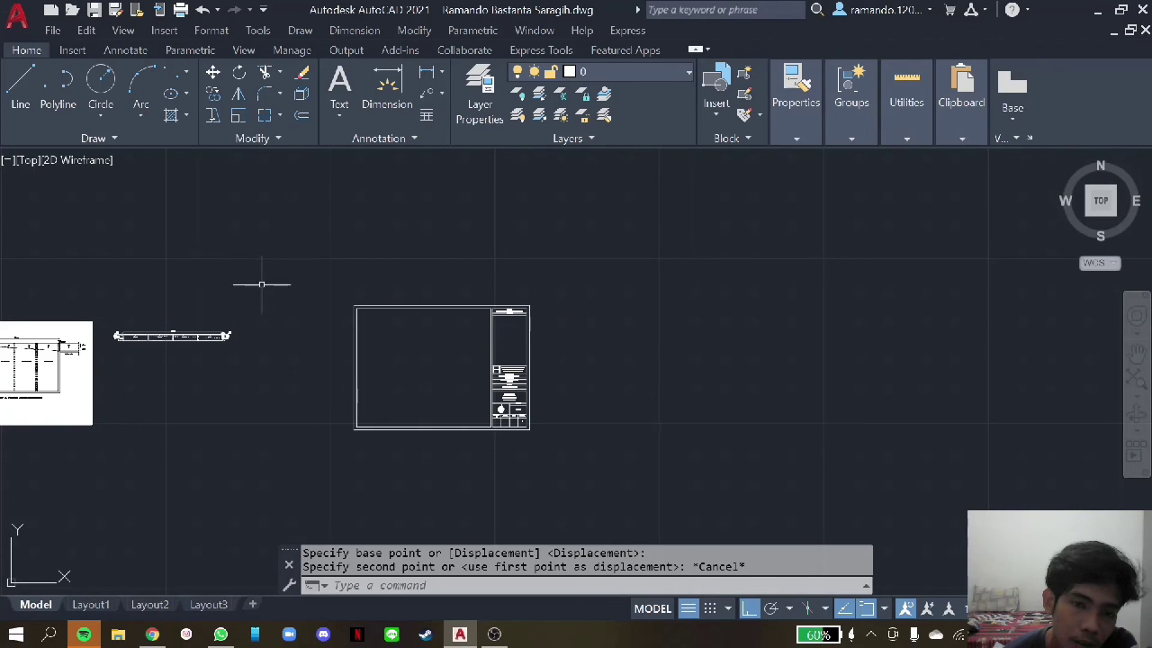
pyautogui.click(252, 356)
pyautogui.click(113, 277)
pyautogui.rightClick(119, 335)
pyautogui.click(162, 364)
pyautogui.scroll(5, 172, 335)
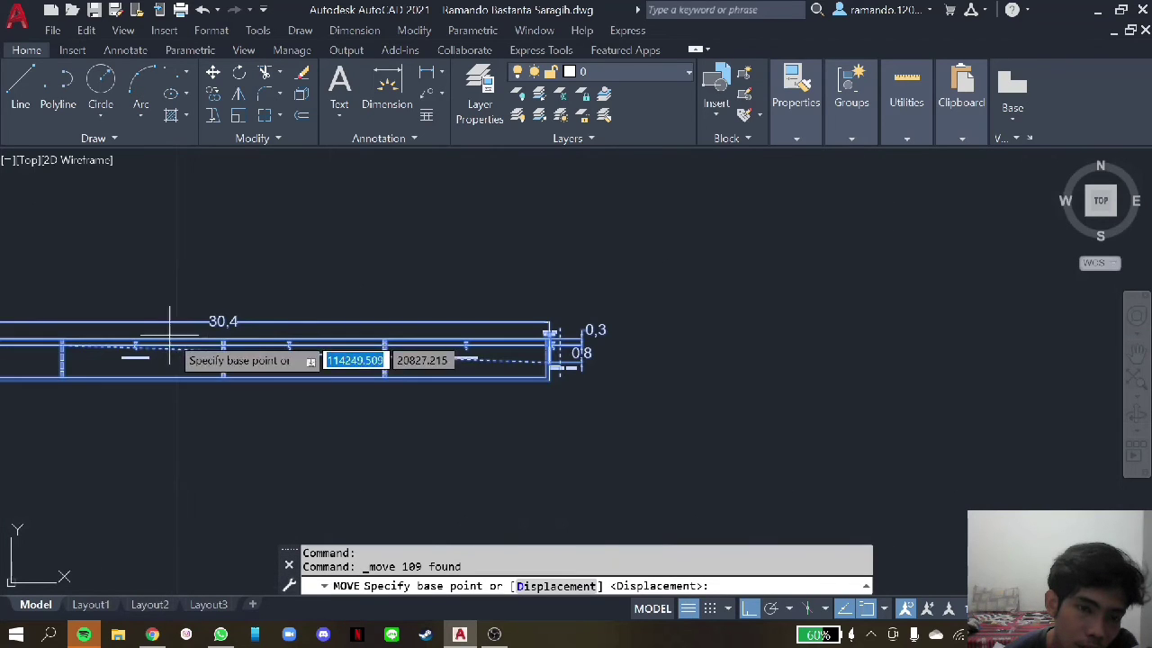
pyautogui.click(224, 345)
pyautogui.scroll(-5, 224, 346)
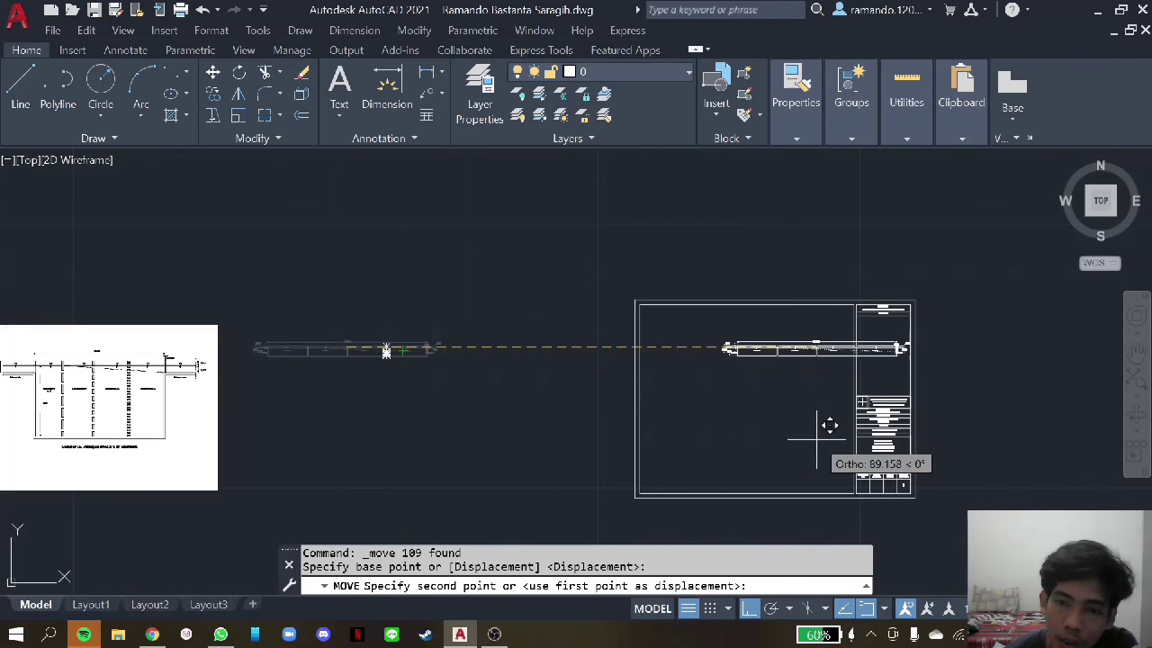
pyautogui.press('F8')
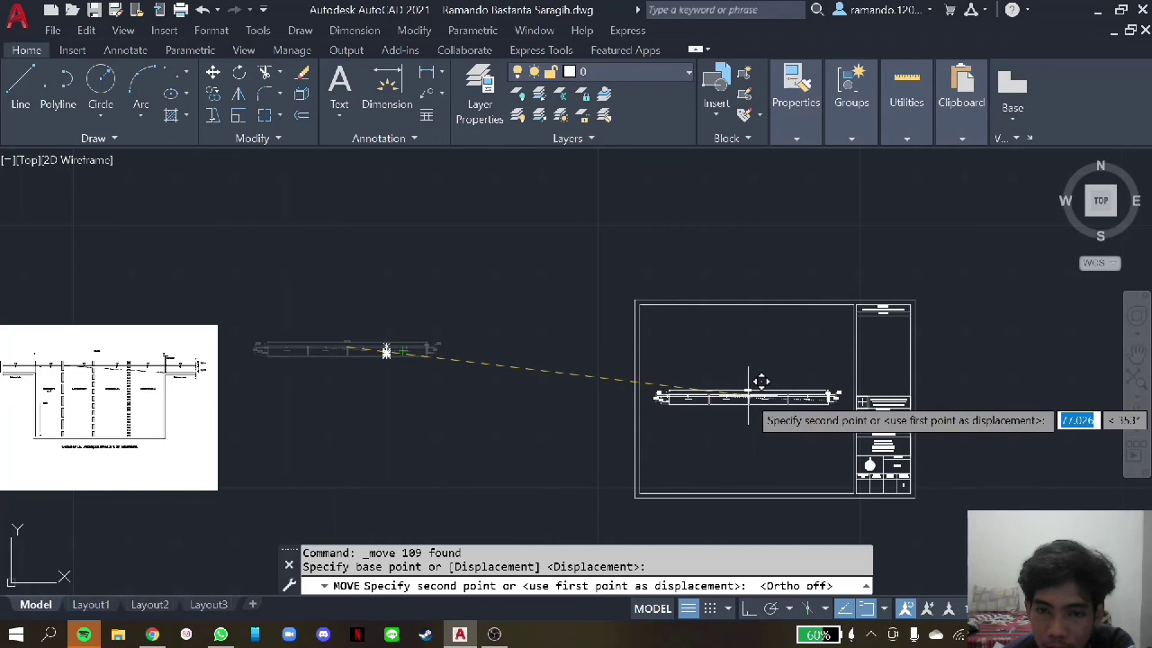
pyautogui.click(748, 396)
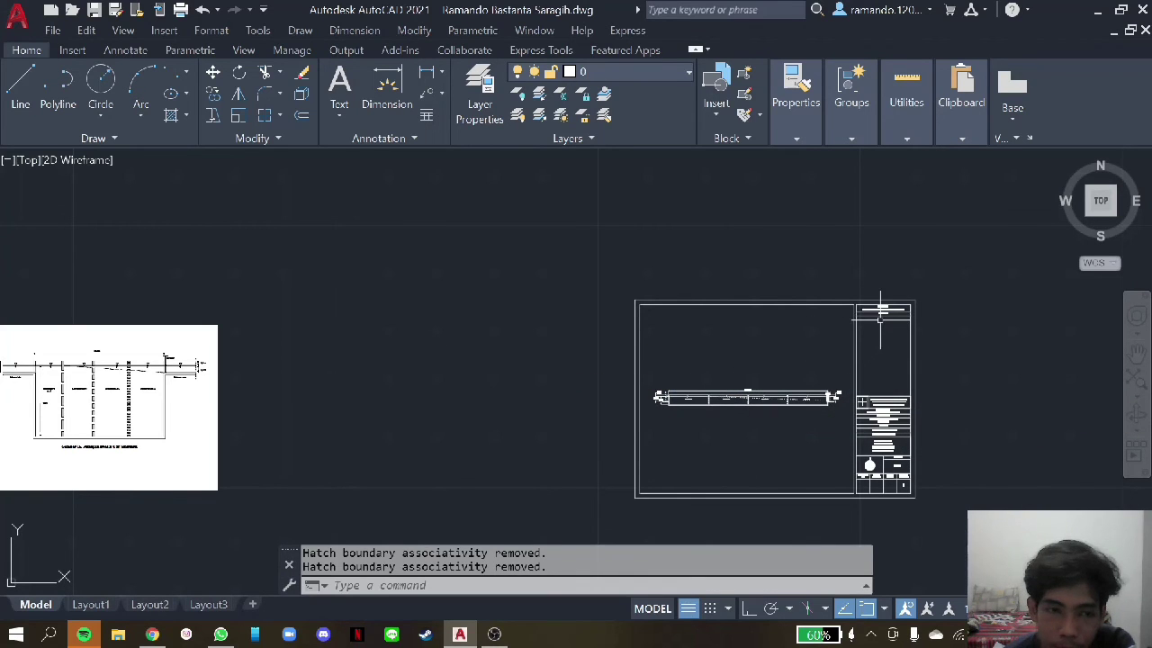
# - Replace 'TAMPAK ATAS' with 'POTONGAN' in the title block heading
pyautogui.scroll(2, 138, 442)
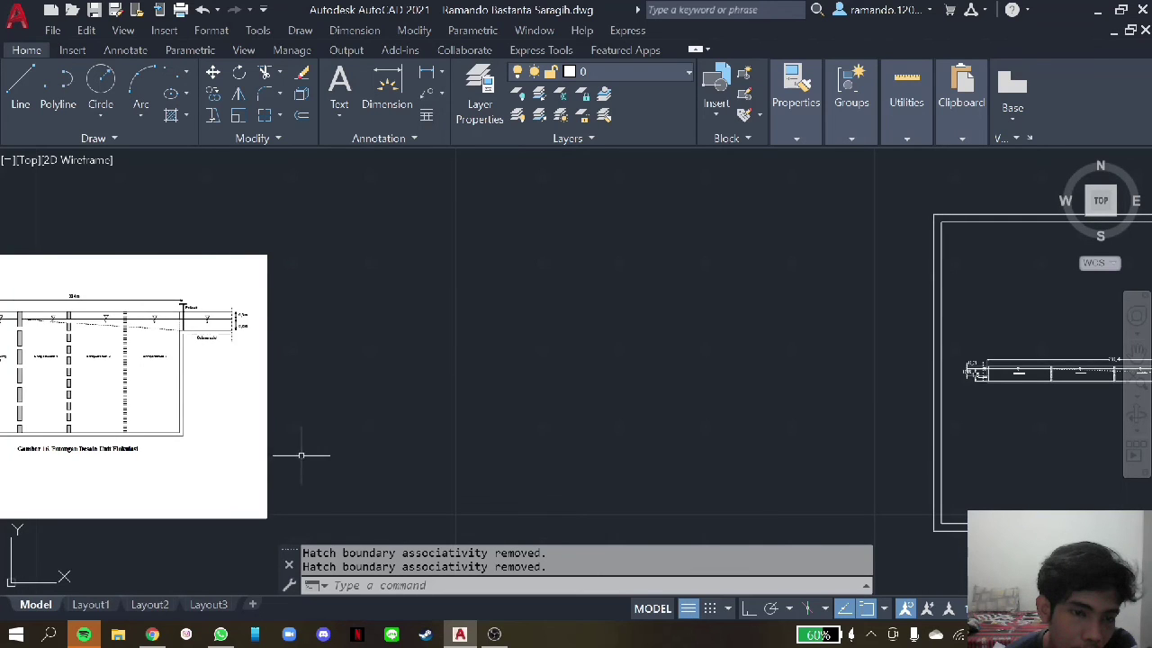
pyautogui.scroll(-2, 302, 455)
pyautogui.scroll(3, 729, 342)
pyautogui.scroll(5, 718, 333)
pyautogui.press('Escape')
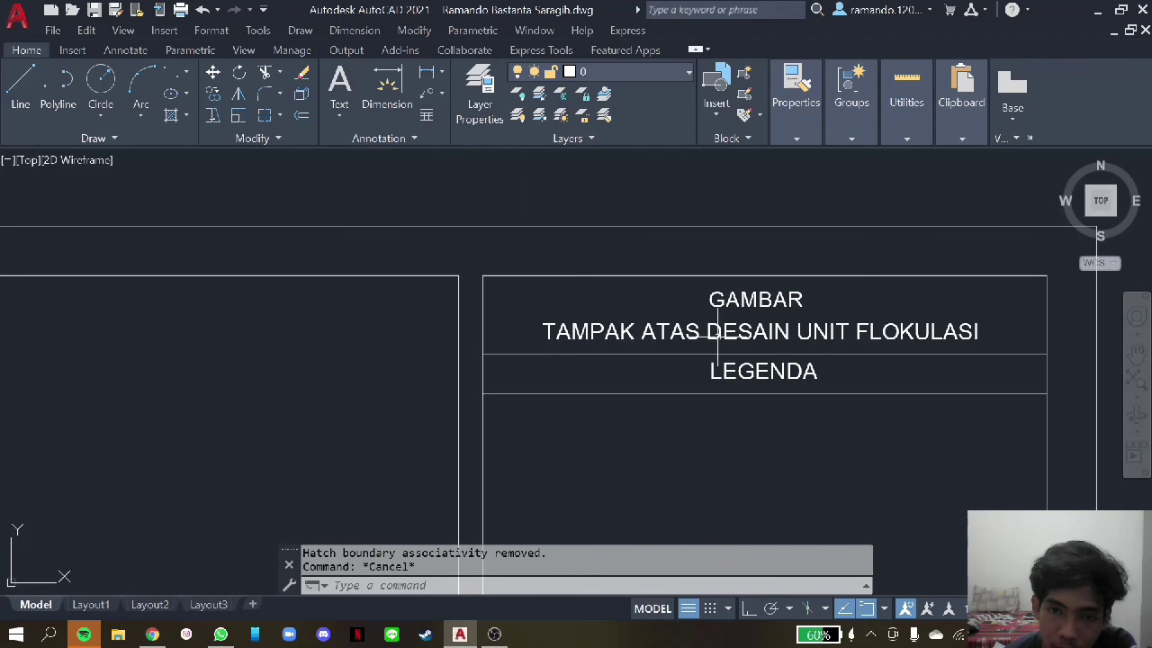
pyautogui.doubleClick(633, 335)
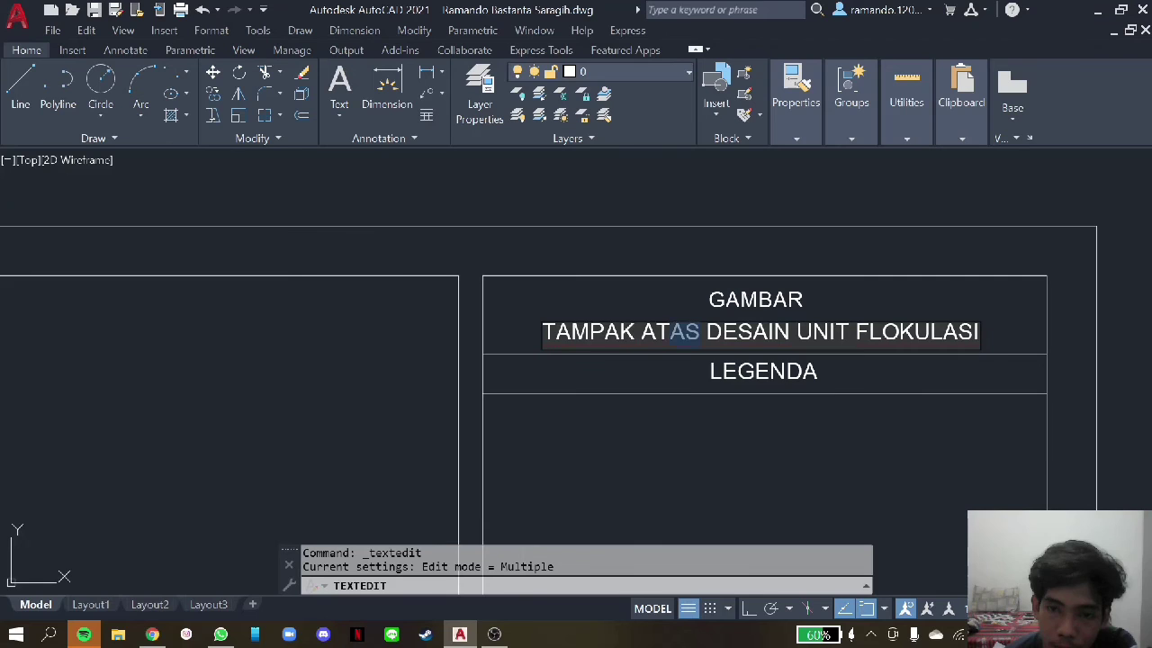
pyautogui.press('BackSpace')
pyautogui.press('BackSpace')
pyautogui.write('POTONGAN')
pyautogui.press('Escape')
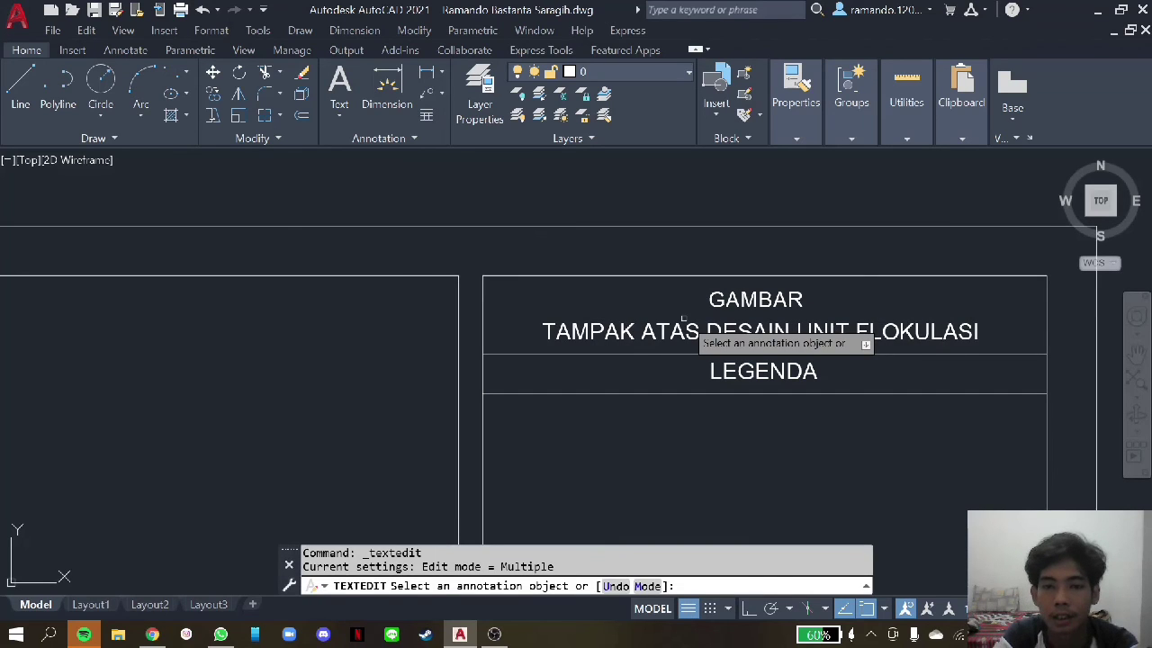
pyautogui.click(693, 340)
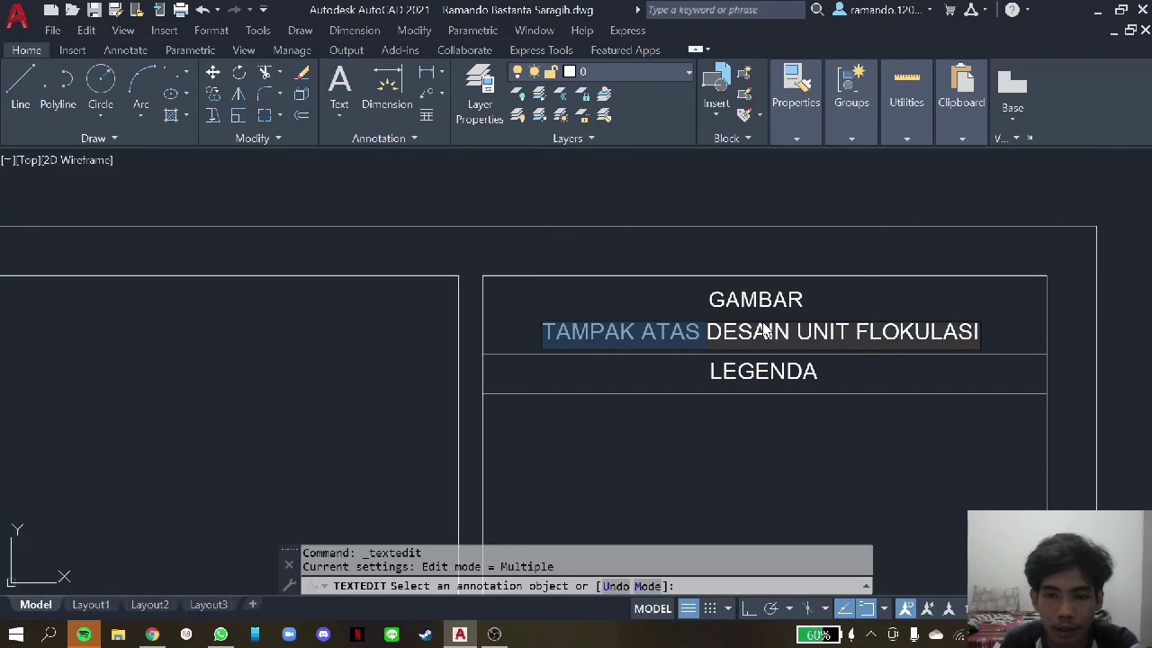
pyautogui.press('BackSpace')
pyautogui.write('POTONGAN')
pyautogui.hotkey('ctrl', 'Return')
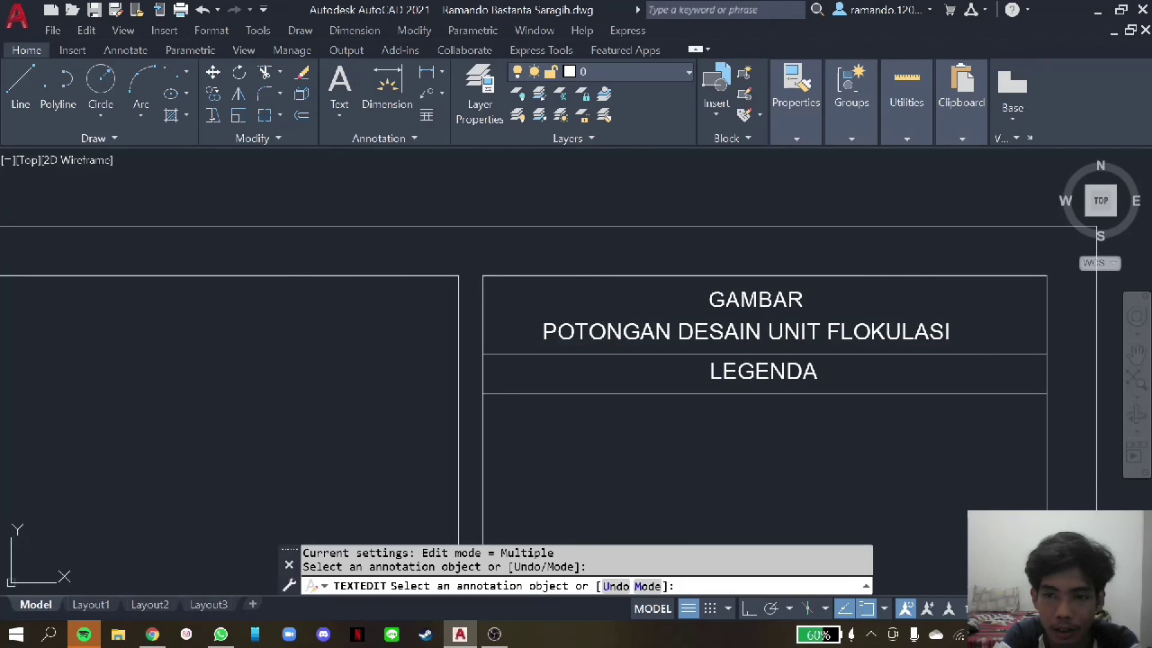
# - Zoom around the frame to review the renamed title, then end the text editing
pyautogui.scroll(-1, 821, 331)
pyautogui.scroll(-2, 814, 337)
pyautogui.scroll(-2, 801, 362)
pyautogui.scroll(5, 640, 442)
pyautogui.scroll(2, 640, 442)
pyautogui.scroll(-5, 630, 432)
pyautogui.scroll(-3, 621, 437)
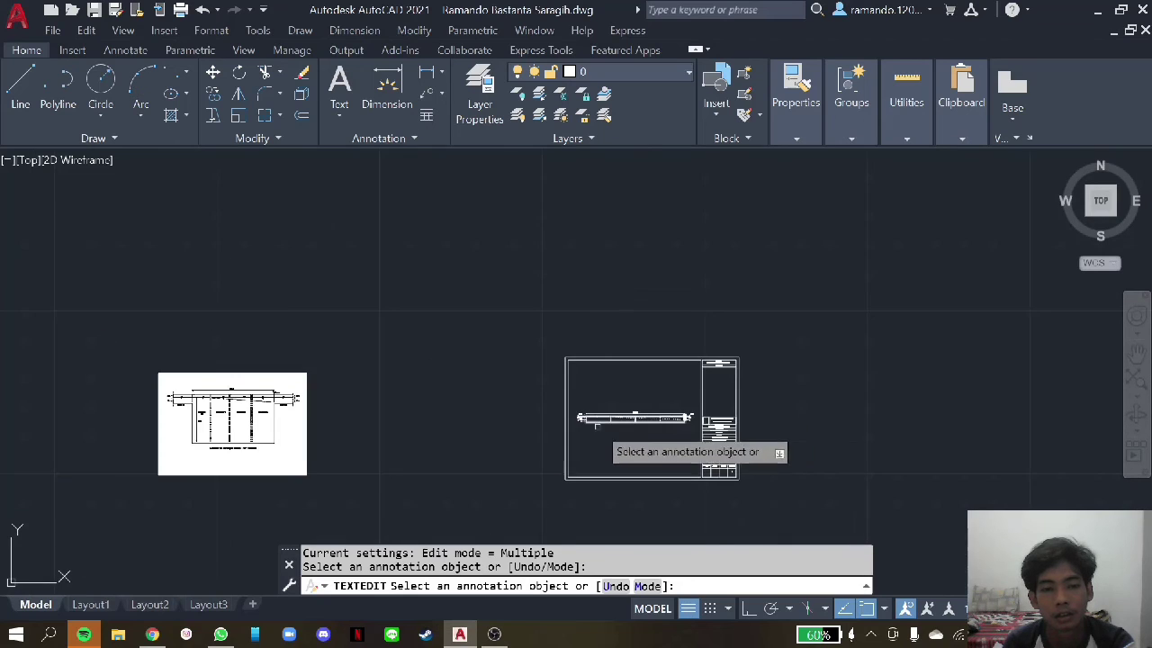
pyautogui.scroll(4, 245, 427)
pyautogui.scroll(4, 248, 434)
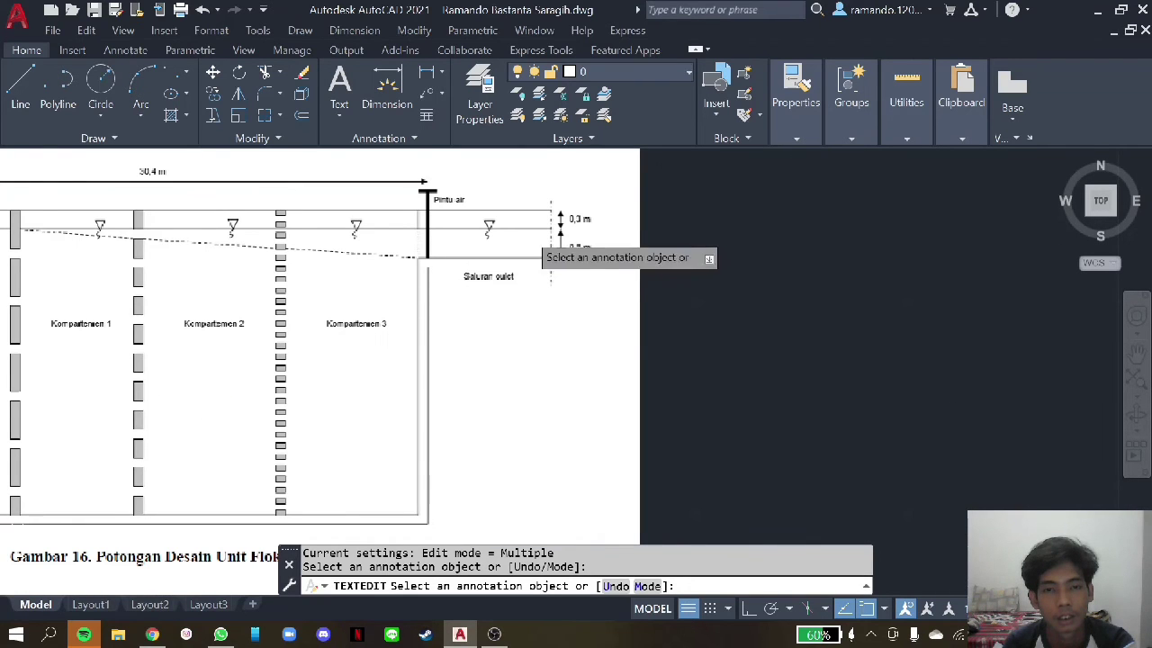
pyautogui.scroll(-2, 576, 311)
pyautogui.scroll(-2, 513, 347)
pyautogui.scroll(4, 441, 405)
pyautogui.scroll(1, 392, 392)
pyautogui.scroll(-3, 383, 389)
pyautogui.scroll(1, 329, 249)
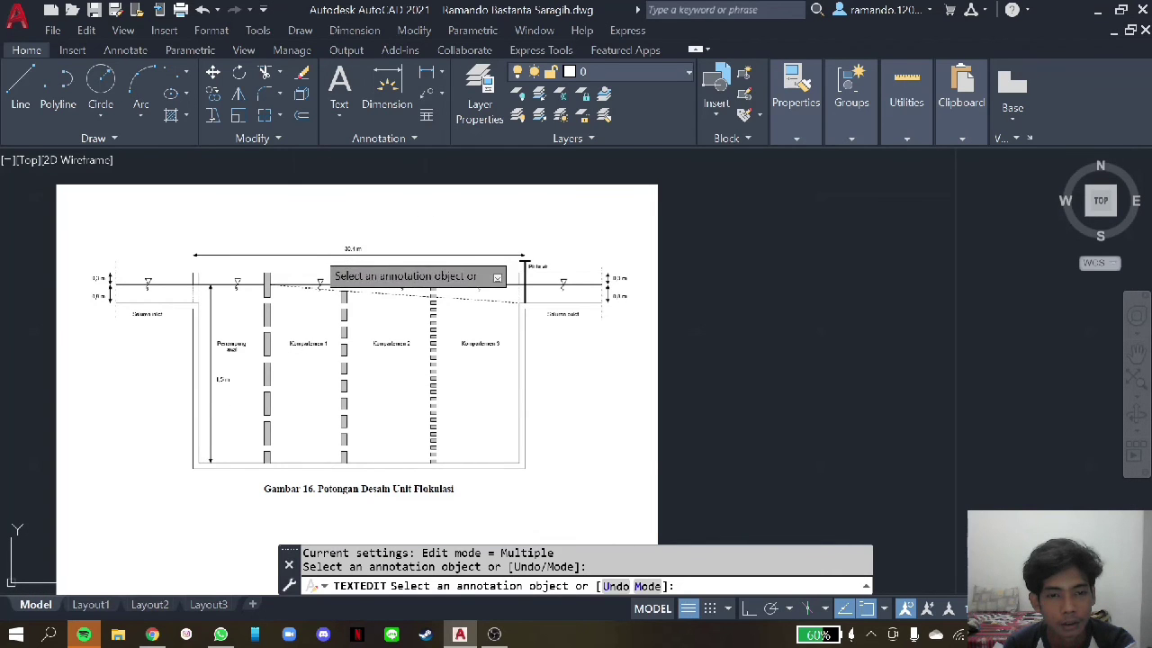
pyautogui.scroll(-5, 317, 250)
pyautogui.scroll(2, 806, 256)
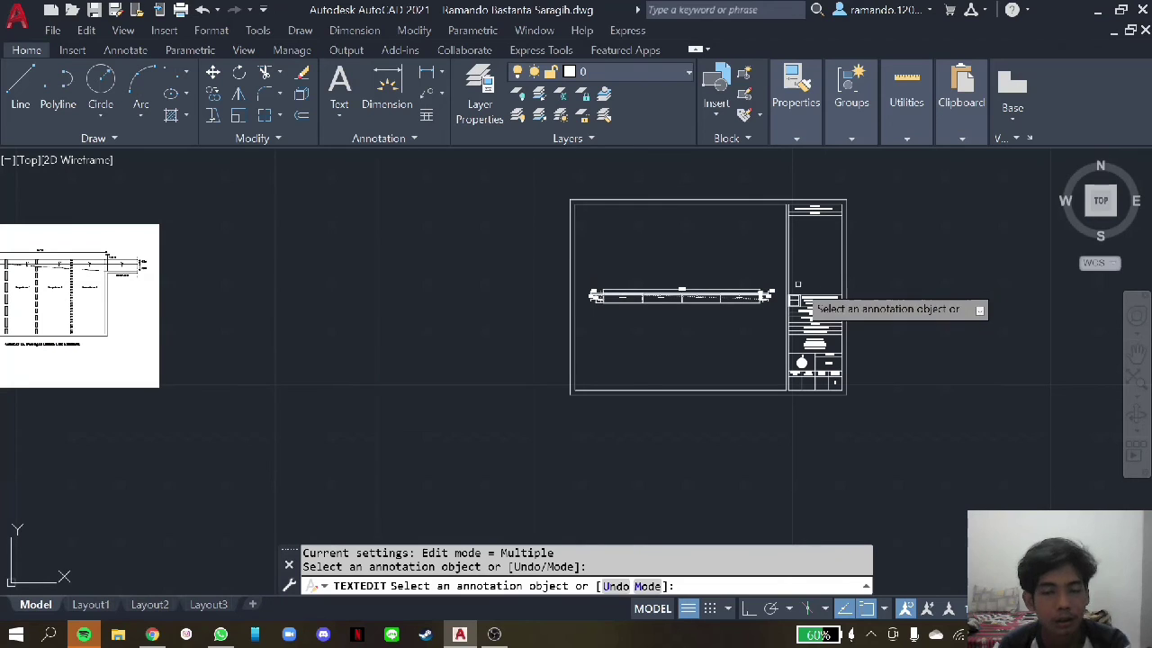
pyautogui.press('Escape')
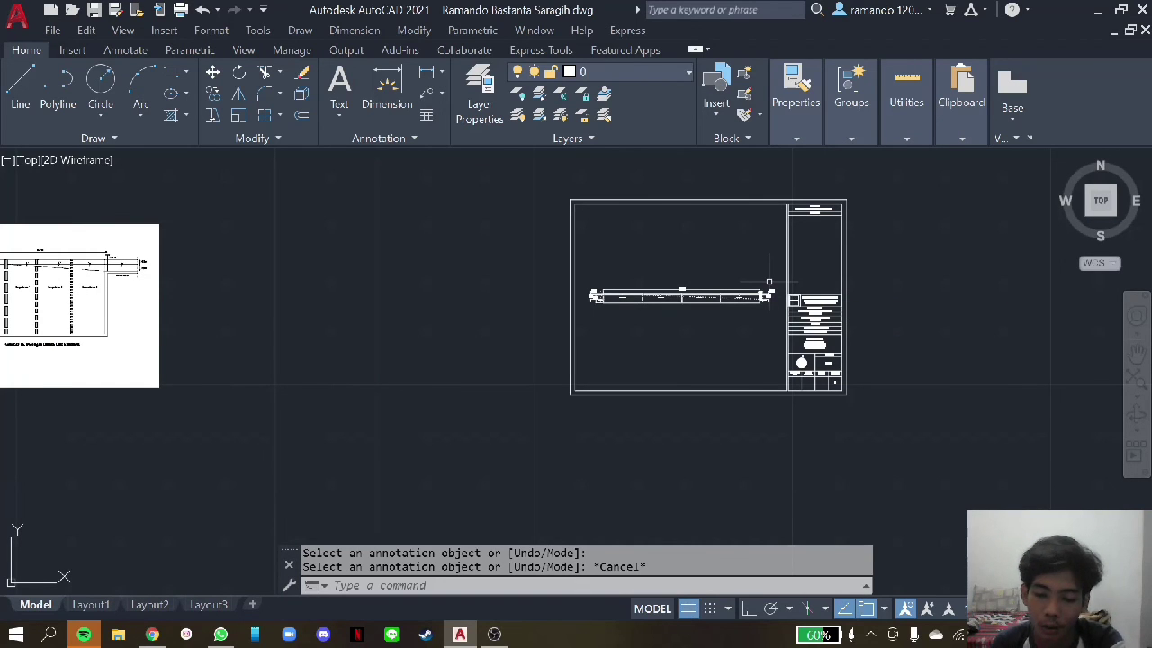
# - Confirm DWG To PDF.pc3 as the Plot printer, then dismiss the Plot dialog
pyautogui.hotkey('ctrl', 'p')
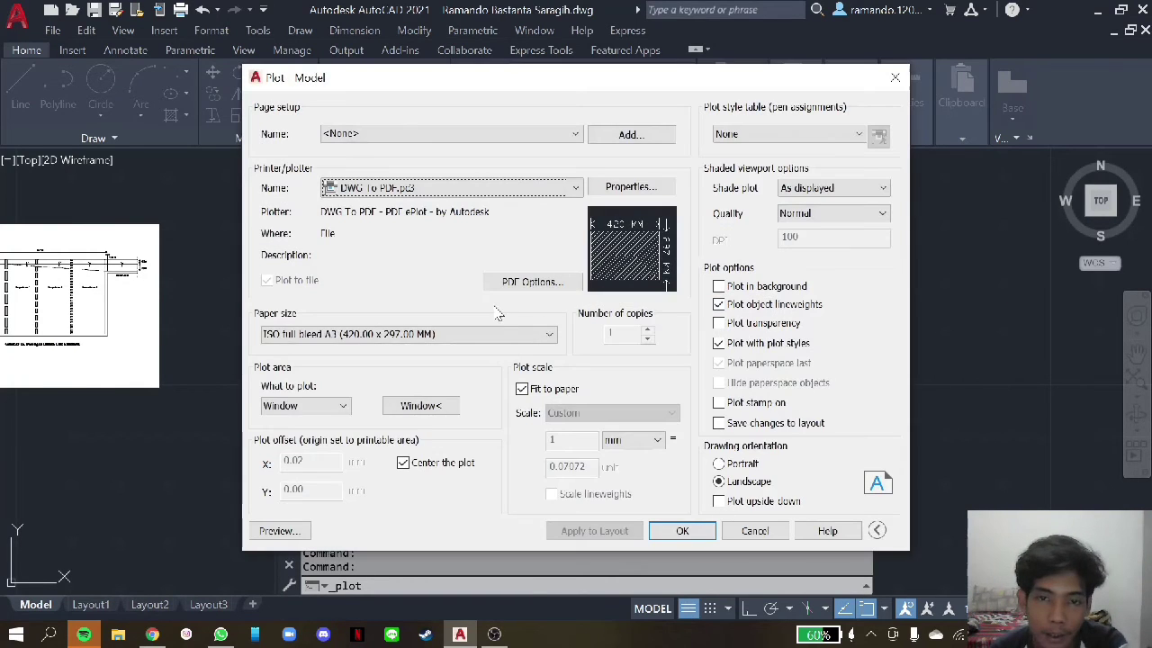
pyautogui.click(447, 182)
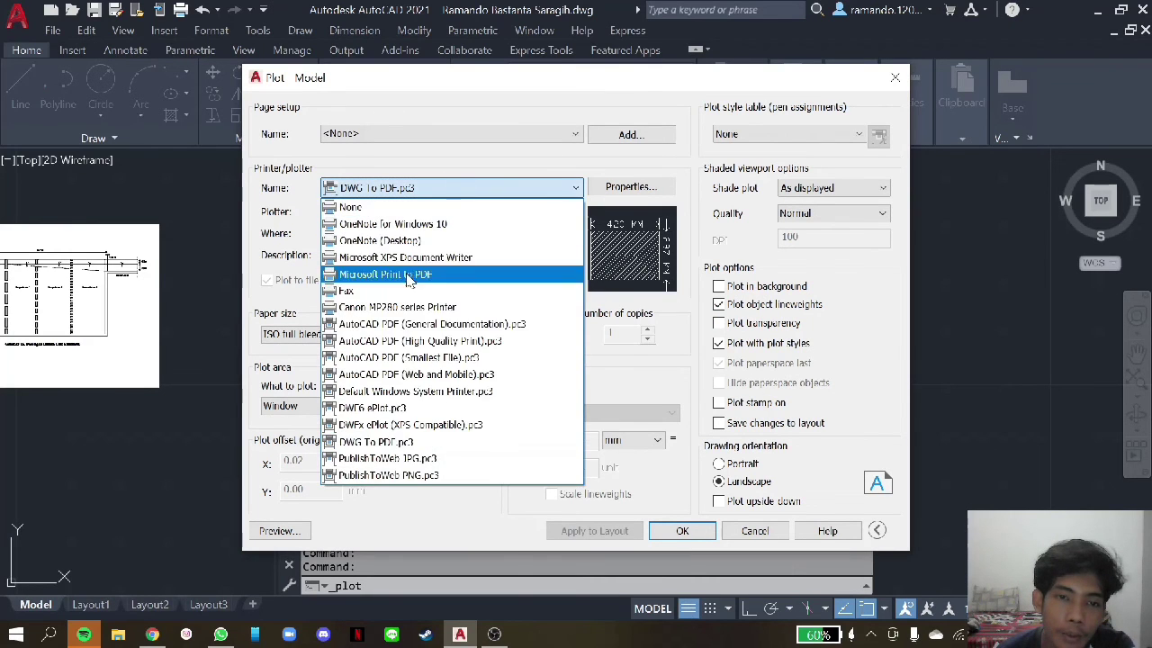
pyautogui.click(415, 446)
pyautogui.press('Escape')
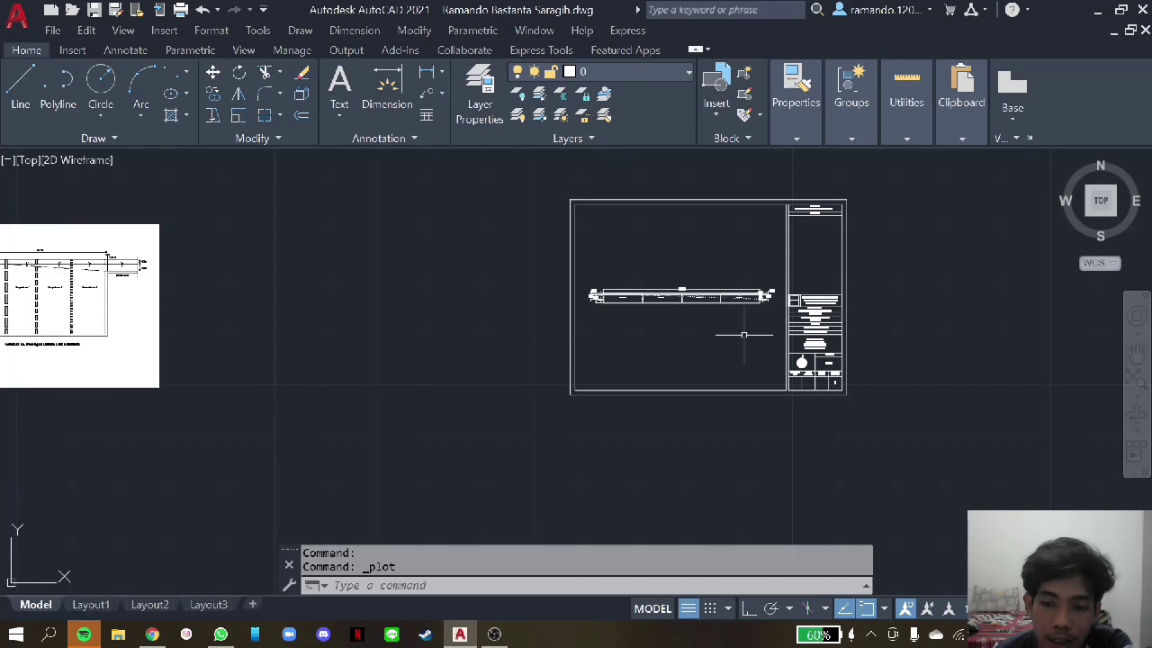
# - Reopen Plot and scroll through the available paper sizes
pyautogui.hotkey('ctrl', 'p')
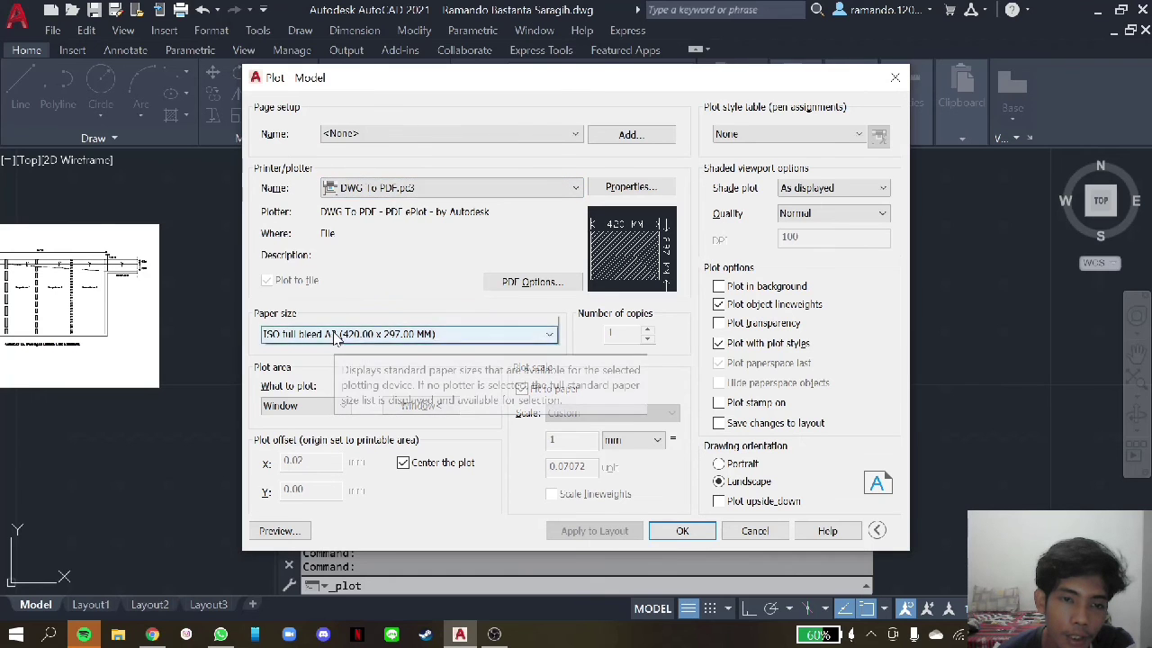
pyautogui.click(405, 334)
pyautogui.scroll(2, 410, 180)
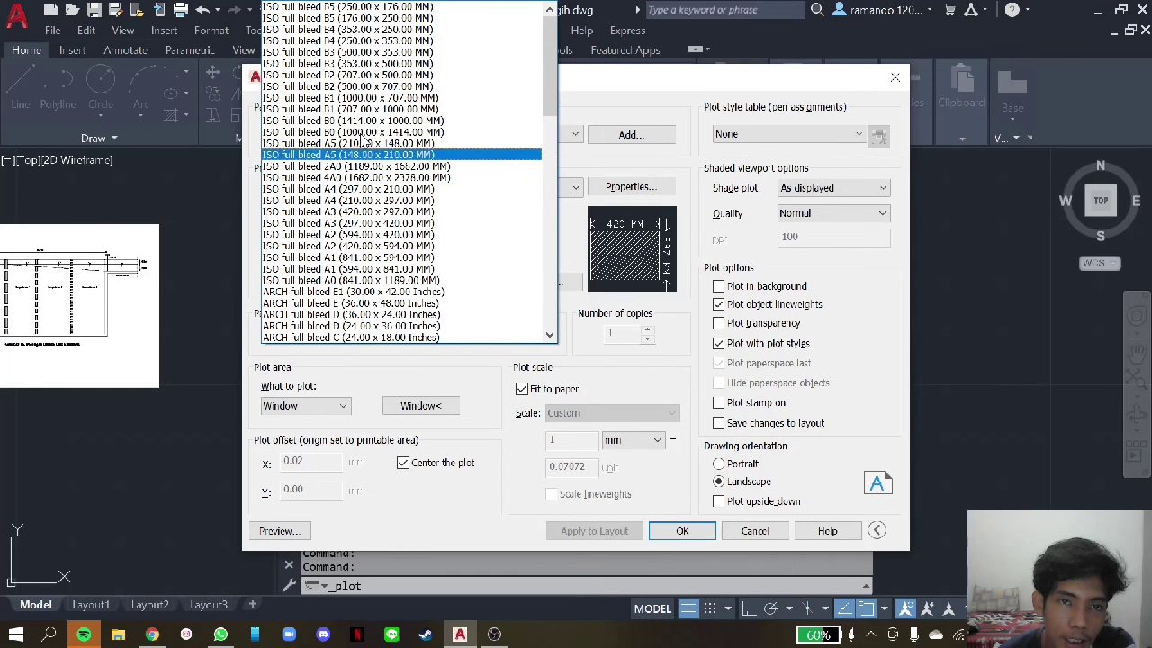
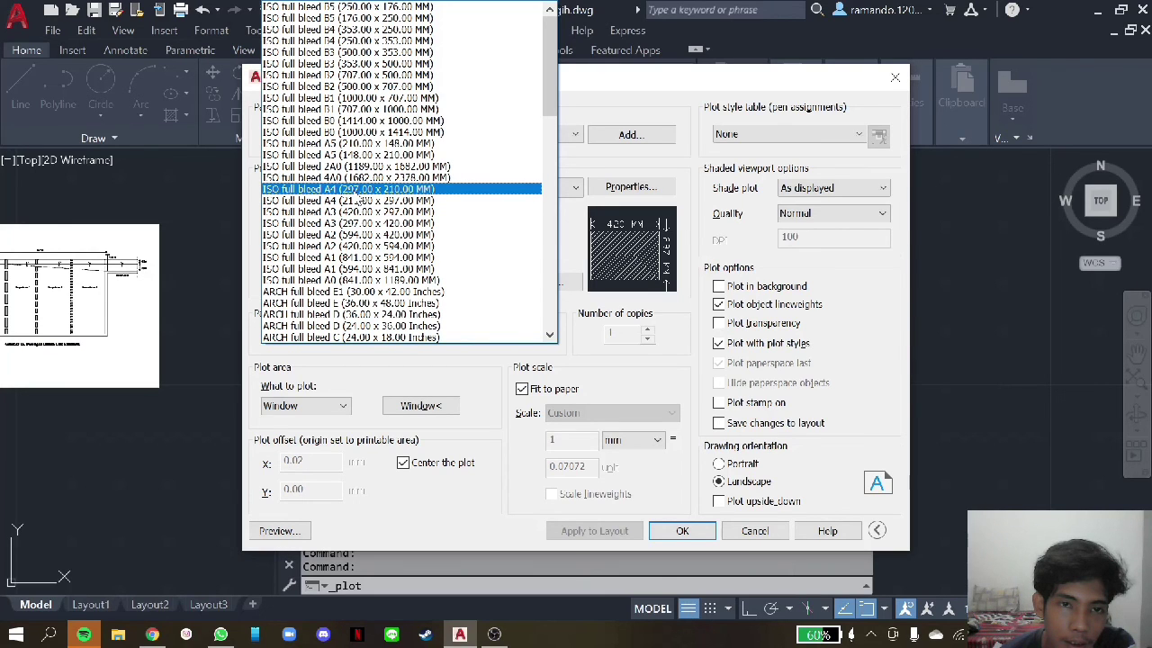
# - Choose ISO full bleed A4 paper and window the flocculation section sheet as the plot area
pyautogui.click(359, 192)
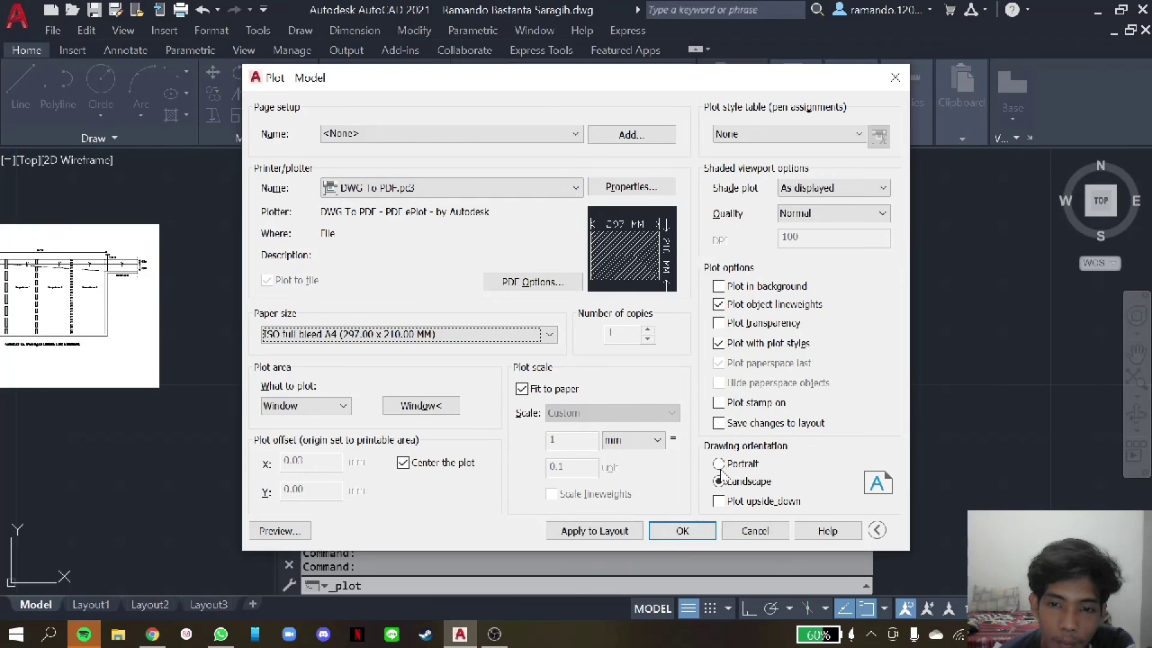
pyautogui.click(342, 405)
pyautogui.click(320, 457)
pyautogui.click(425, 407)
pyautogui.scroll(3, 540, 213)
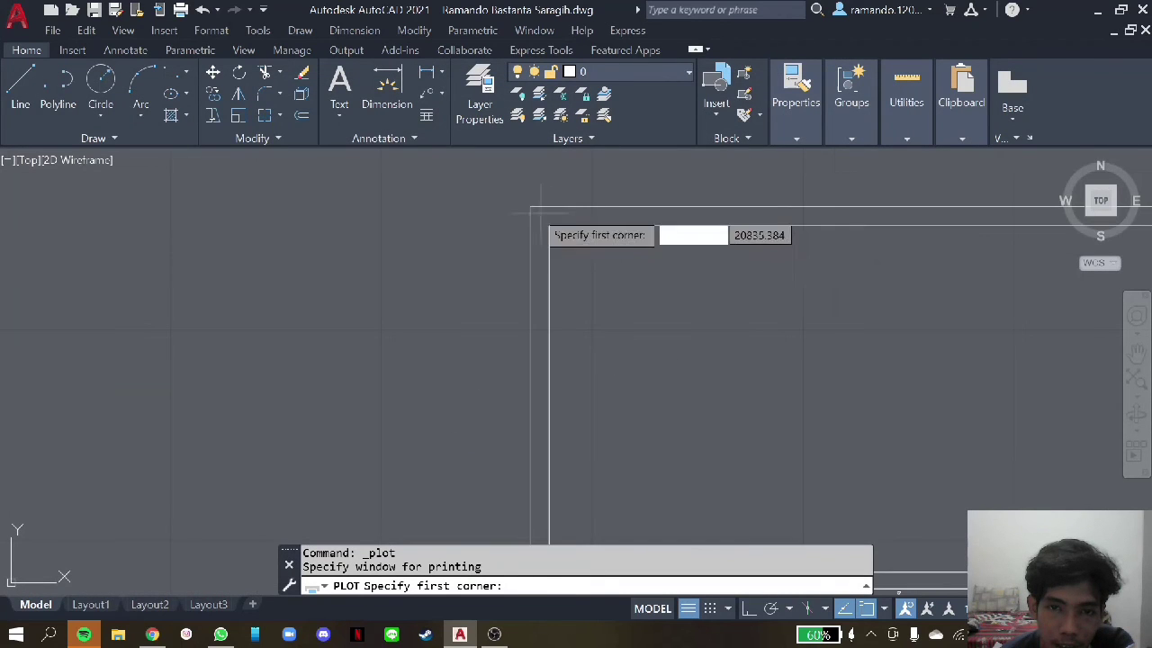
pyautogui.click(538, 213)
pyautogui.scroll(-5, 537, 213)
pyautogui.scroll(4, 815, 410)
pyautogui.click(815, 412)
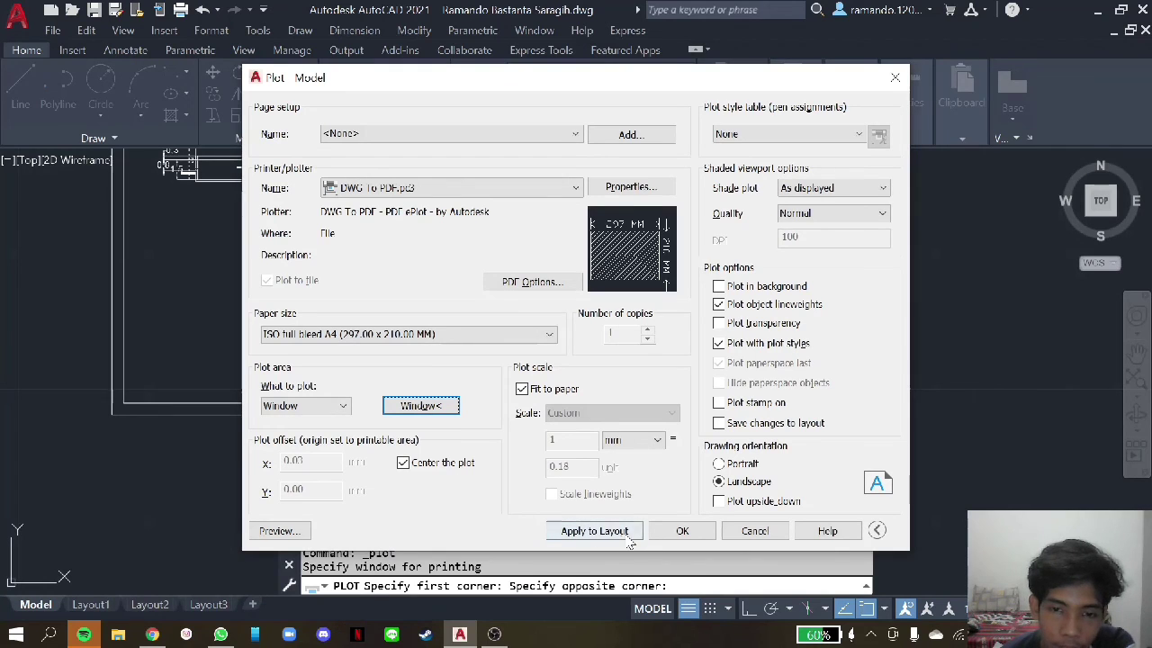
# - Preview the A4 landscape sheet, zoom to check the cross-section and title block, then close the preview
pyautogui.click(274, 531)
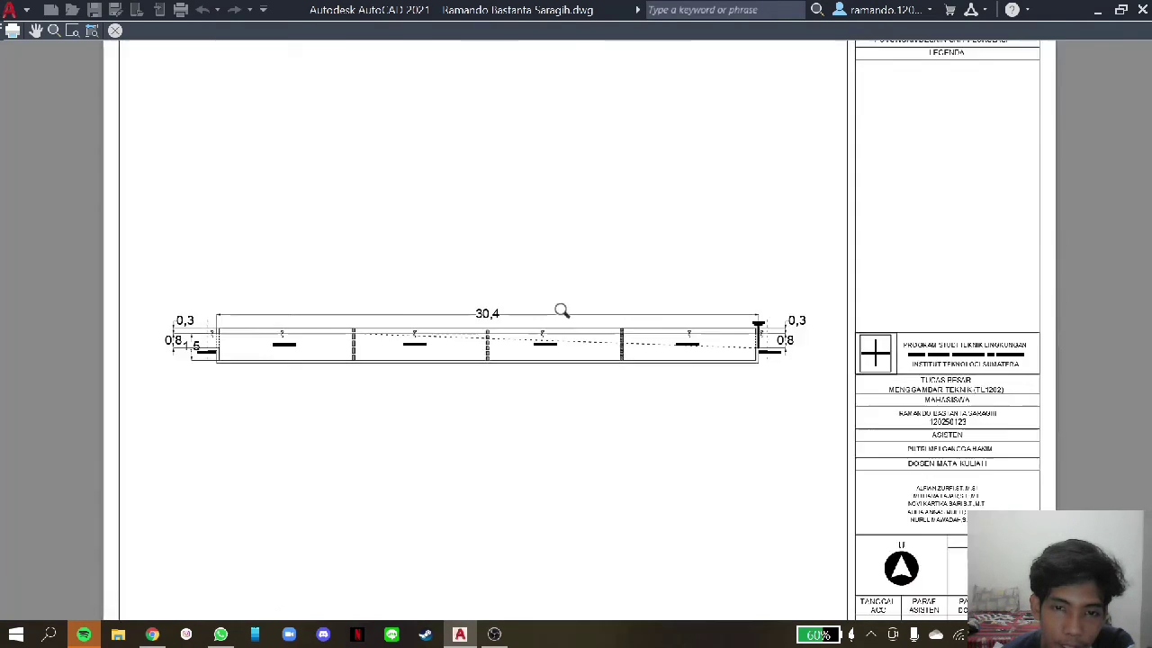
pyautogui.scroll(4, 559, 311)
pyautogui.scroll(2, 554, 312)
pyautogui.scroll(-2, 567, 315)
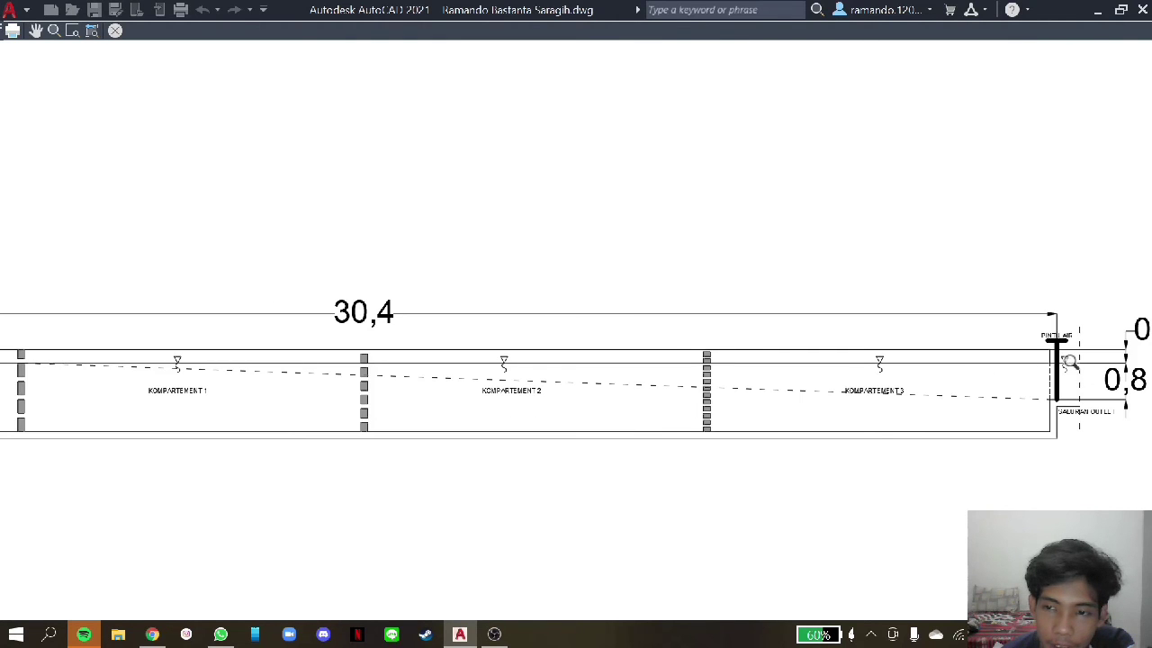
pyautogui.scroll(2, 1067, 361)
pyautogui.scroll(-2, 1053, 364)
pyautogui.scroll(-1, 977, 385)
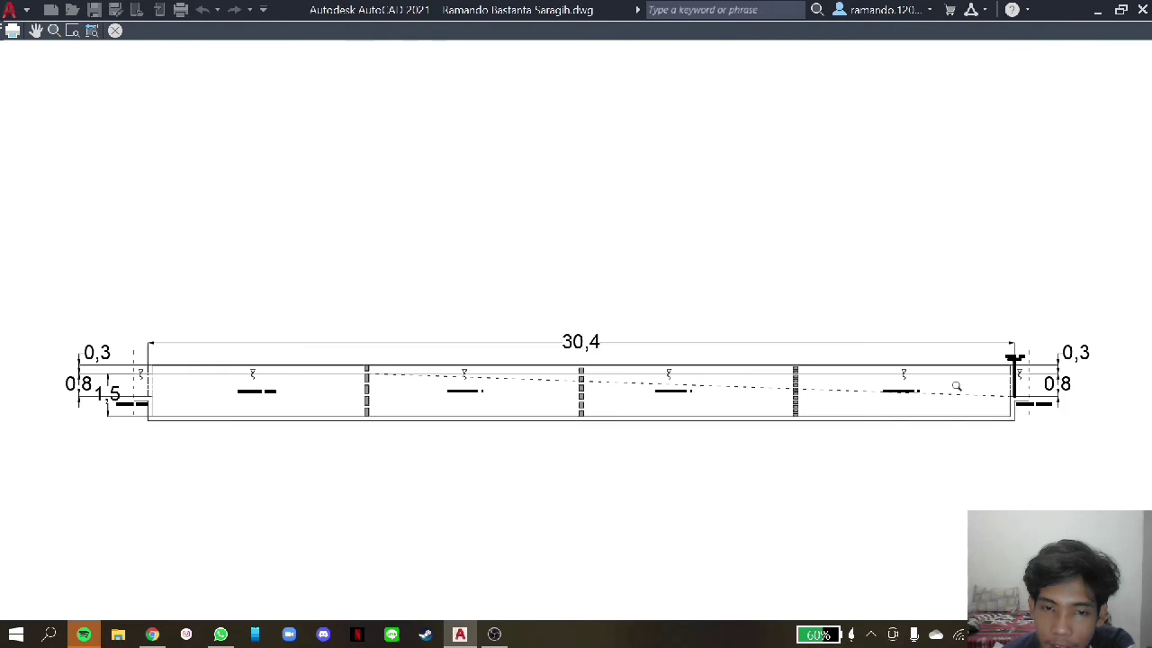
pyautogui.scroll(3, 270, 387)
pyautogui.scroll(-3, 306, 378)
pyautogui.scroll(-5, 378, 365)
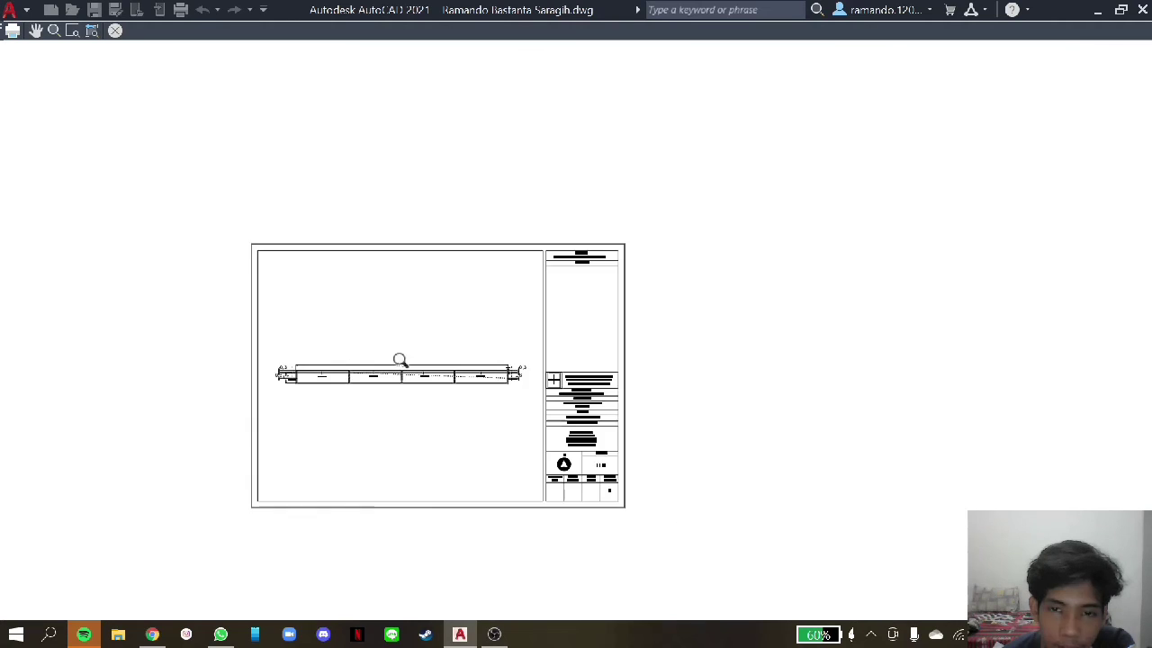
pyautogui.scroll(2, 450, 358)
pyautogui.scroll(2, 484, 355)
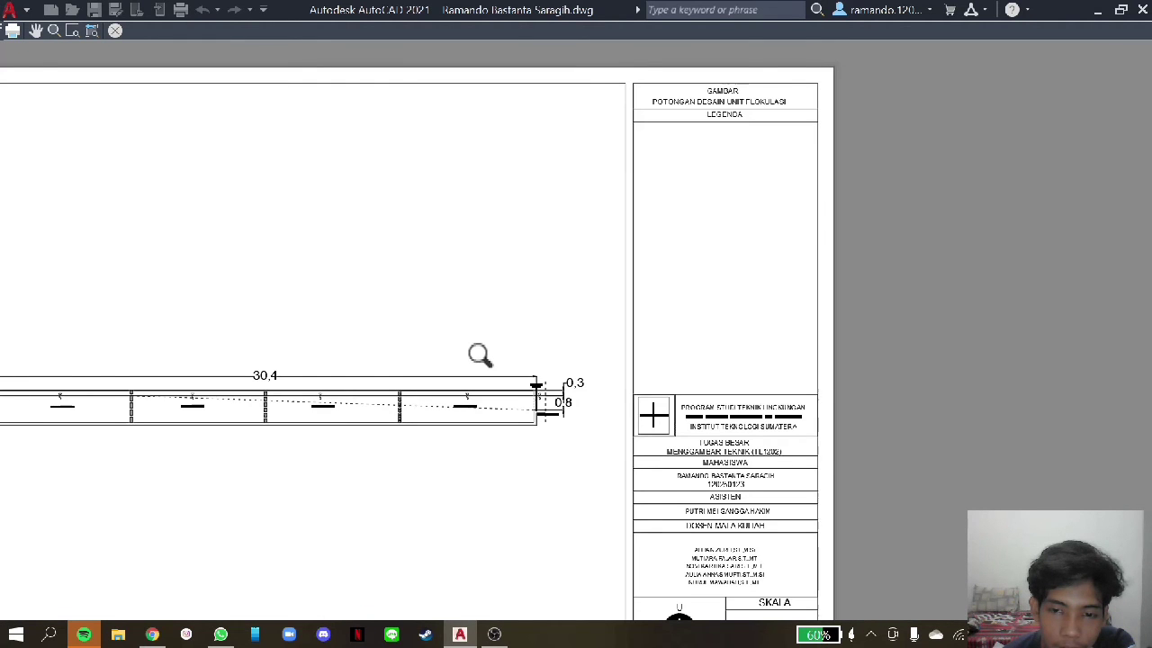
pyautogui.scroll(-2, 480, 355)
pyautogui.scroll(4, 239, 329)
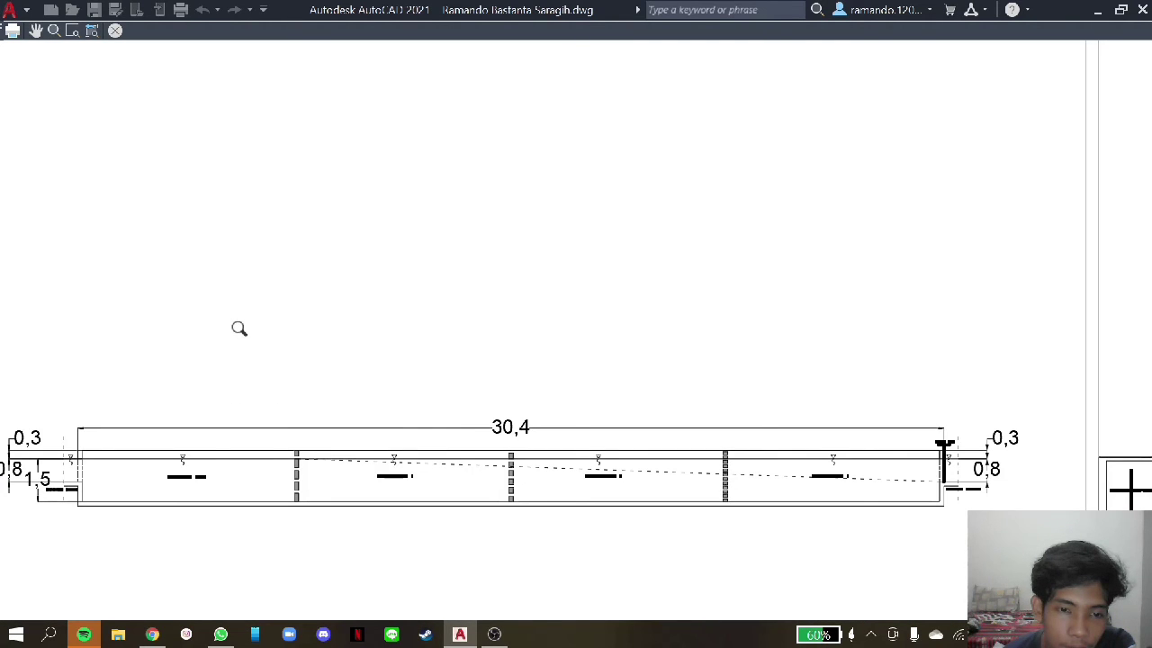
pyautogui.press('Escape')
pyautogui.press('Escape')
# - Zoom to the plan-view sheet, start a plot and window its frame corners, then cancel
pyautogui.scroll(-6, 520, 308)
pyautogui.scroll(-4, 520, 308)
pyautogui.scroll(-4, 522, 308)
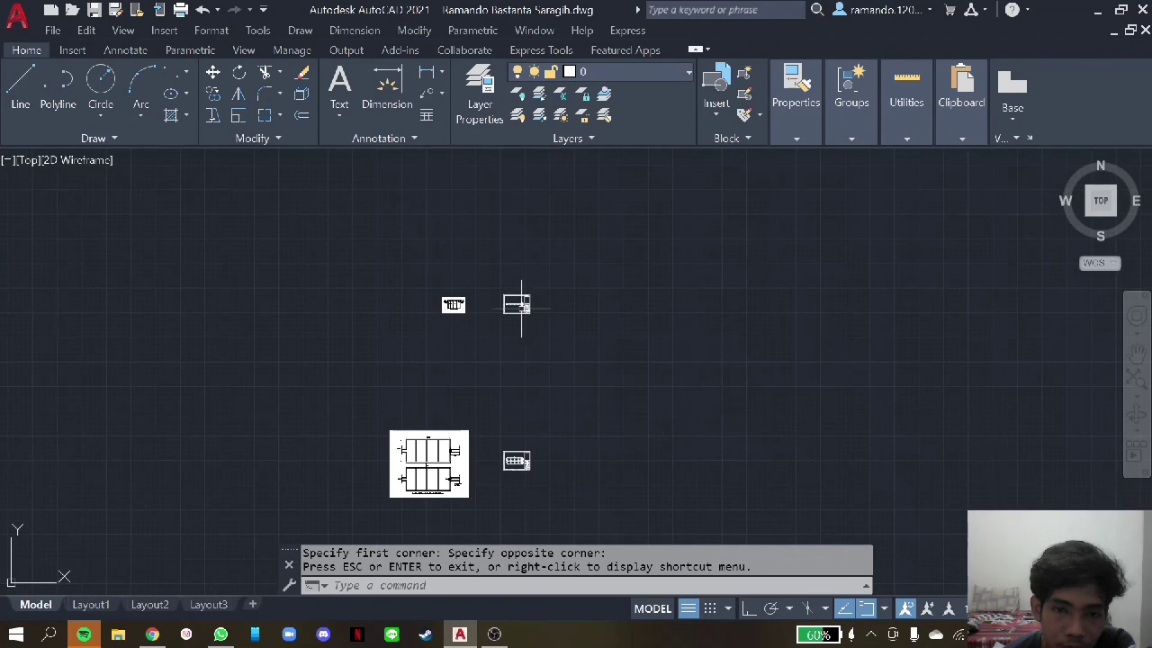
pyautogui.scroll(4, 526, 460)
pyautogui.scroll(6, 520, 477)
pyautogui.scroll(2, 513, 495)
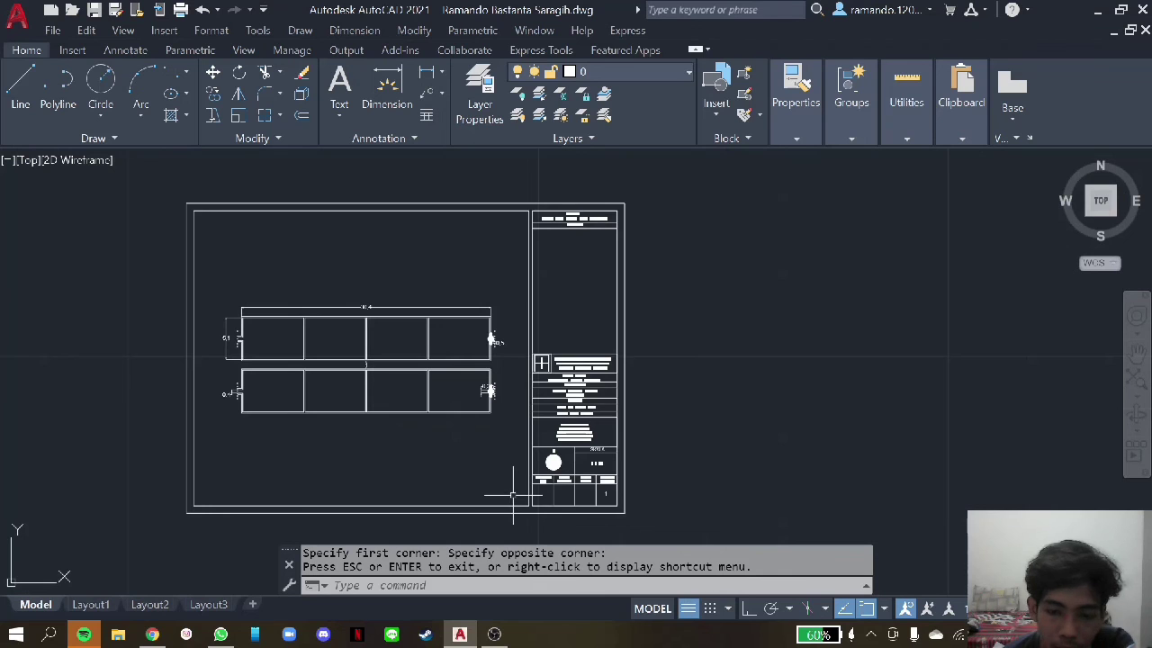
pyautogui.press('Return')
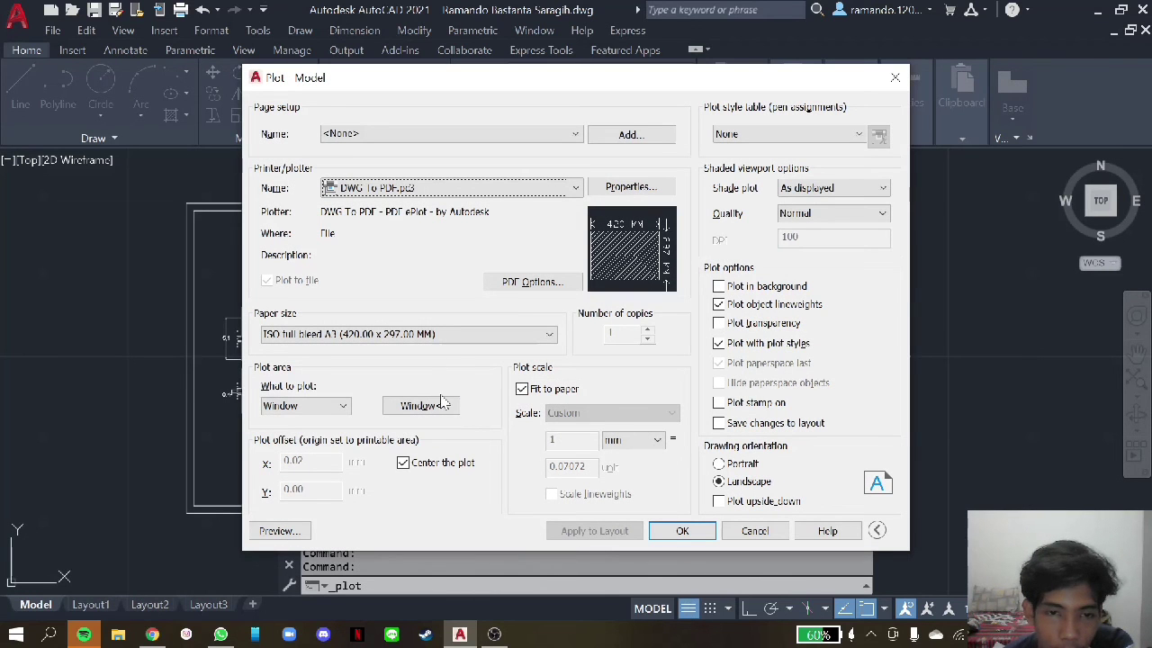
pyautogui.click(389, 410)
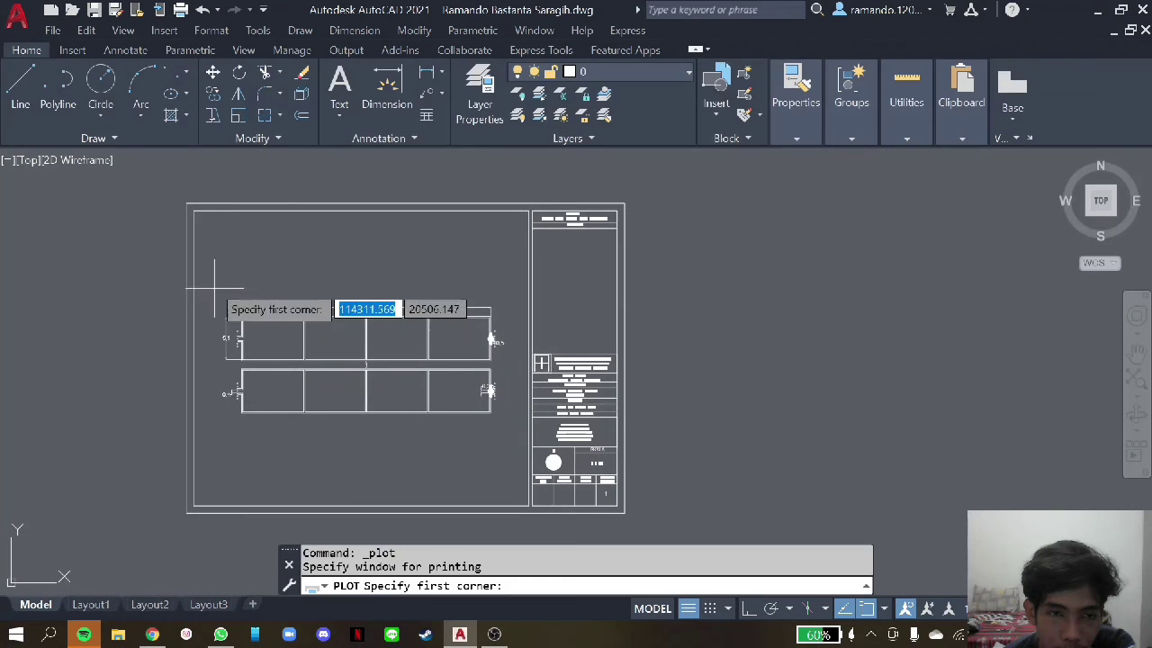
pyautogui.click(187, 204)
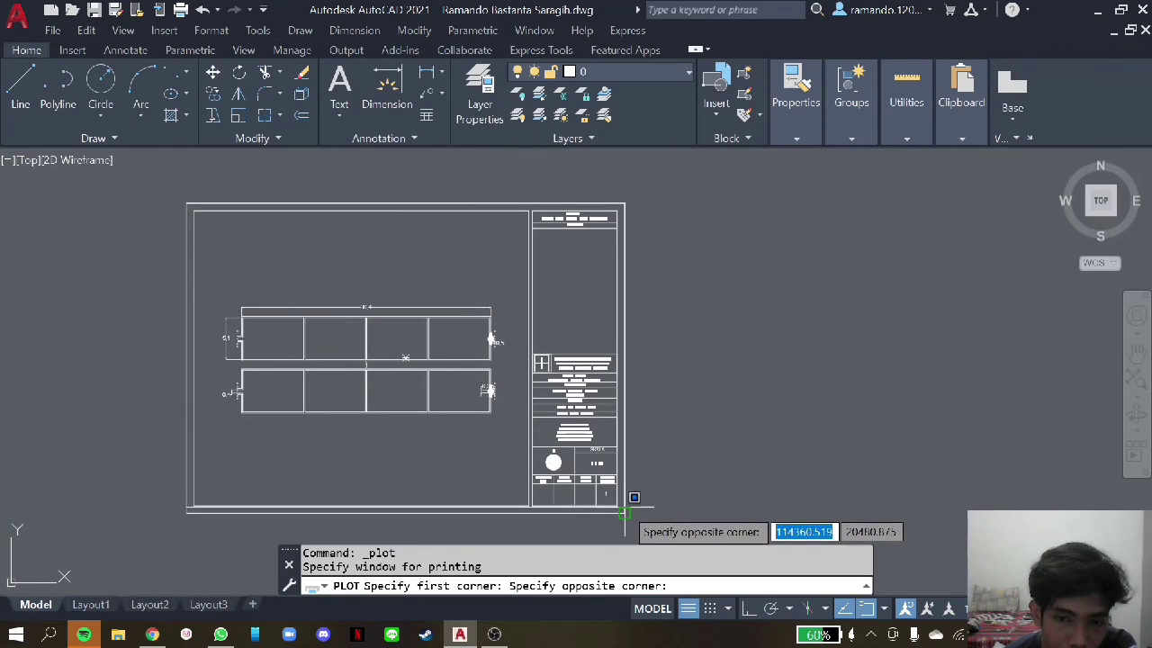
pyautogui.click(625, 512)
pyautogui.press('Escape')
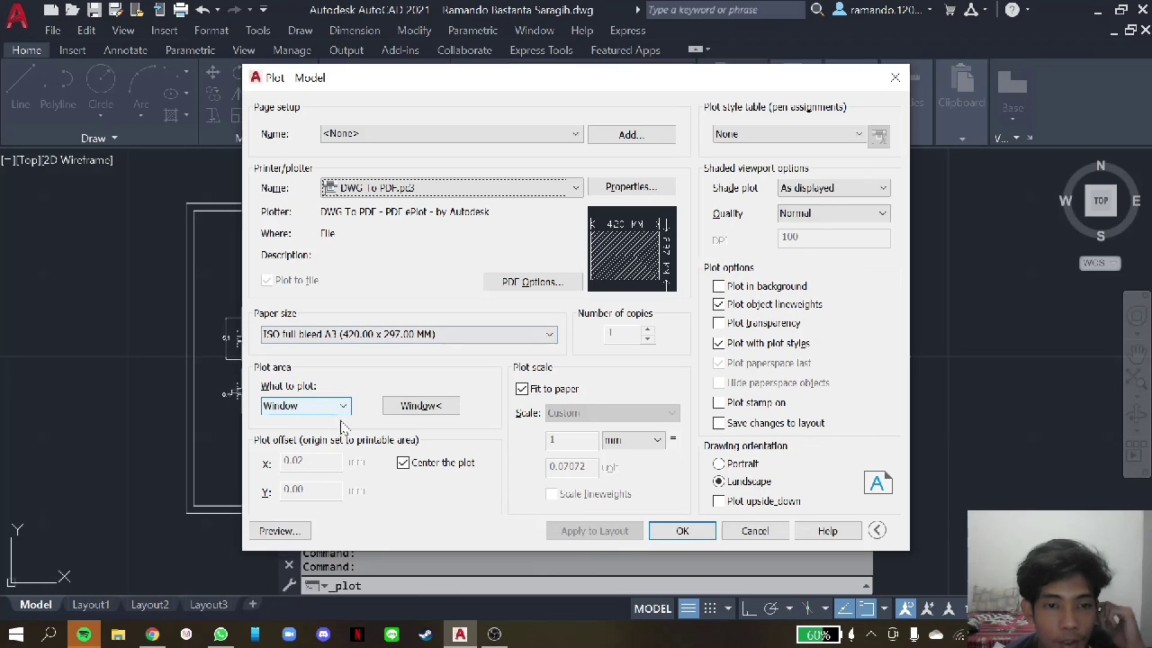
# - Re-window the plan sheet frame on A3, preview it, then close without plotting
pyautogui.click(421, 406)
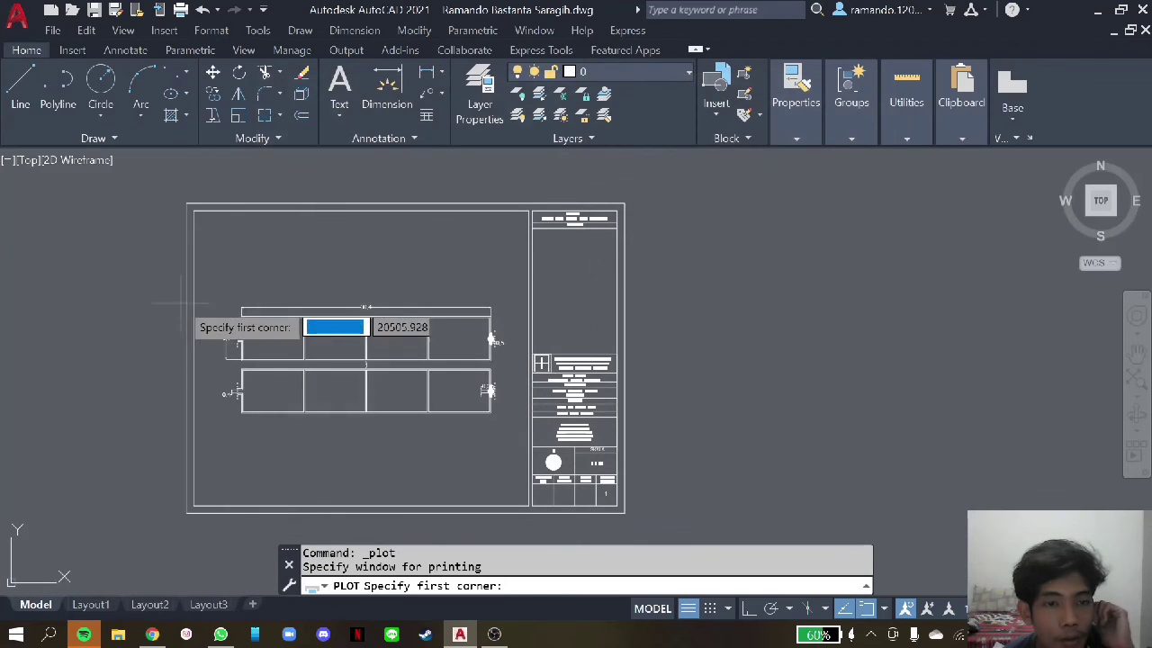
pyautogui.click(188, 204)
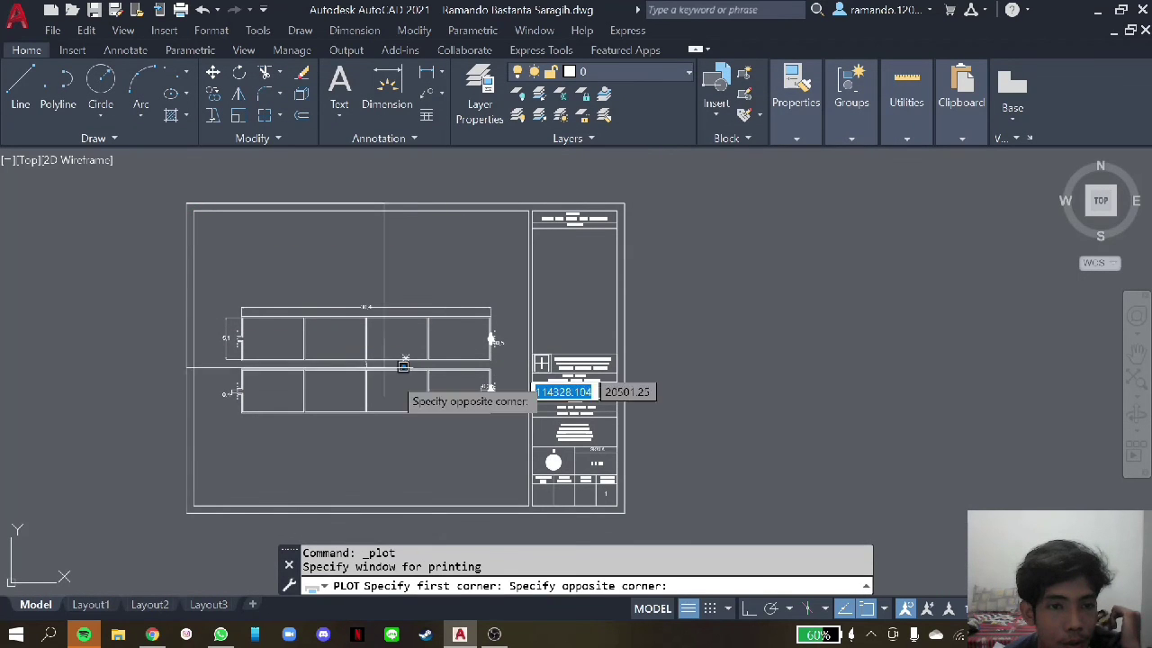
pyautogui.click(625, 513)
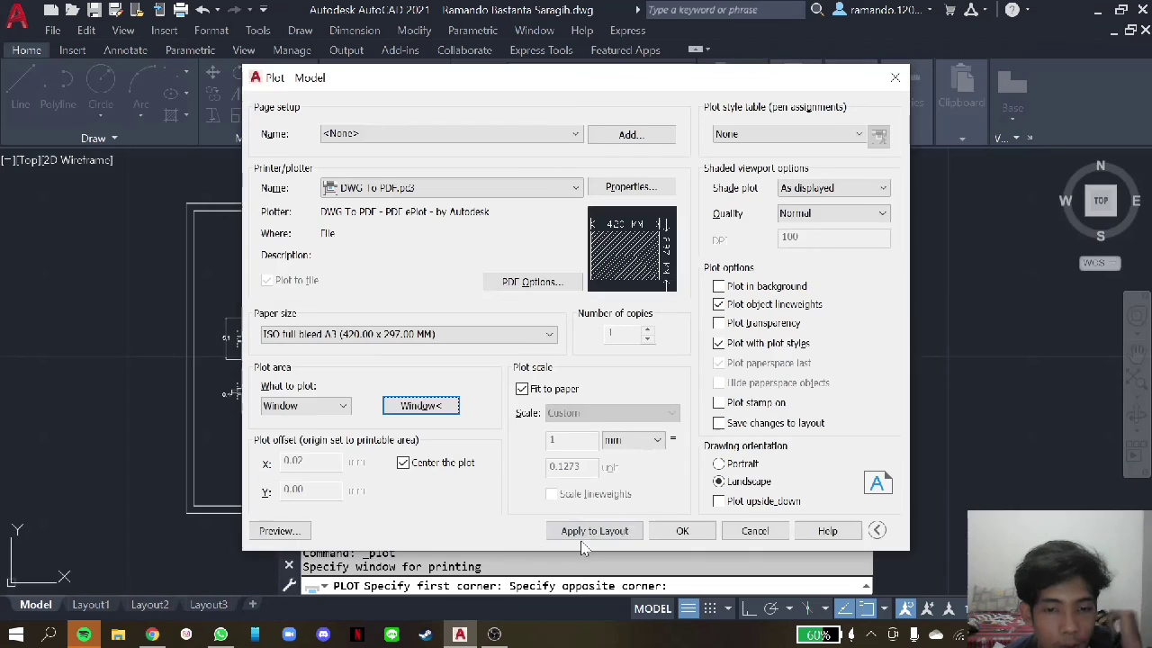
pyautogui.click(278, 528)
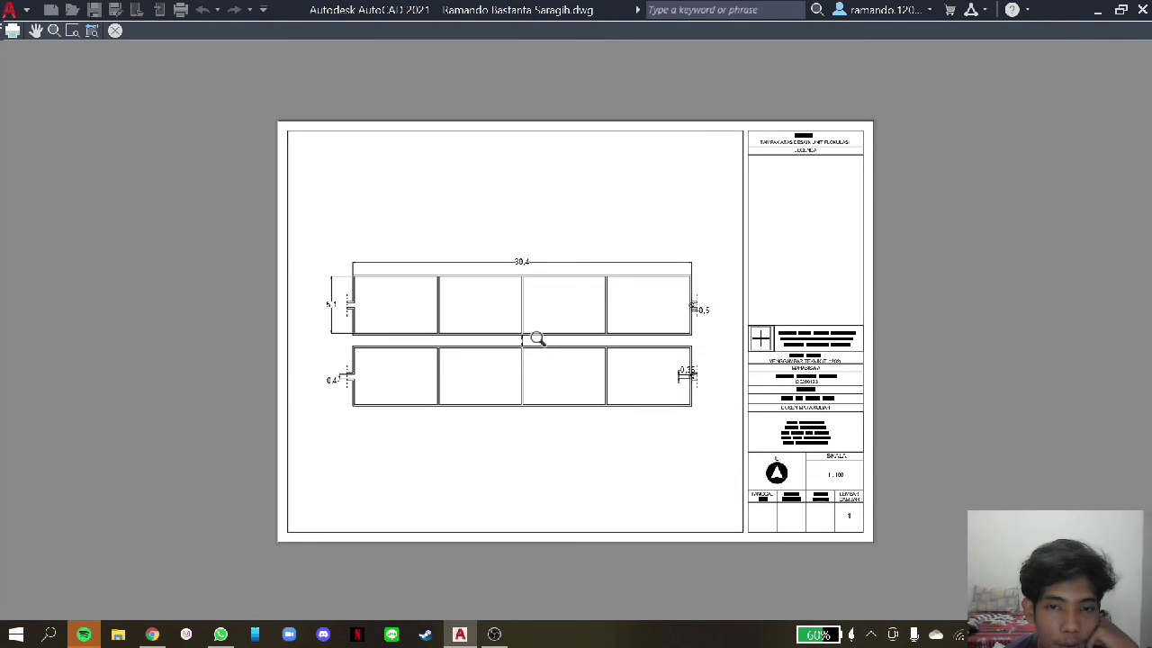
pyautogui.scroll(3, 538, 338)
pyautogui.scroll(3, 535, 337)
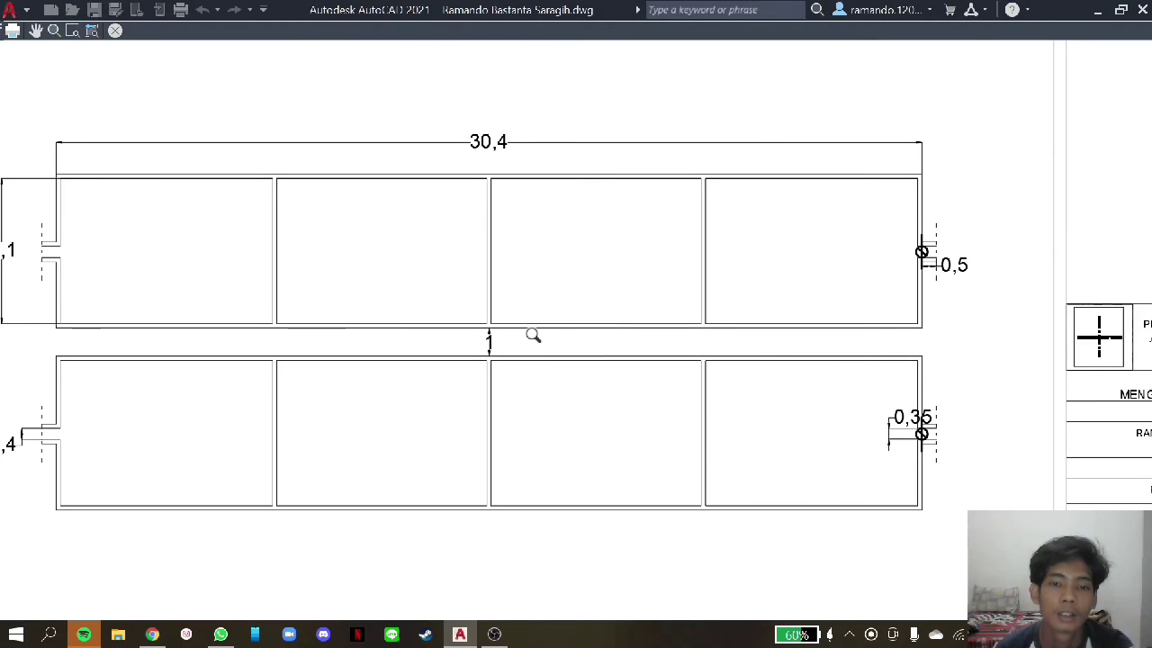
pyautogui.scroll(-8, 531, 333)
pyautogui.scroll(3, 527, 329)
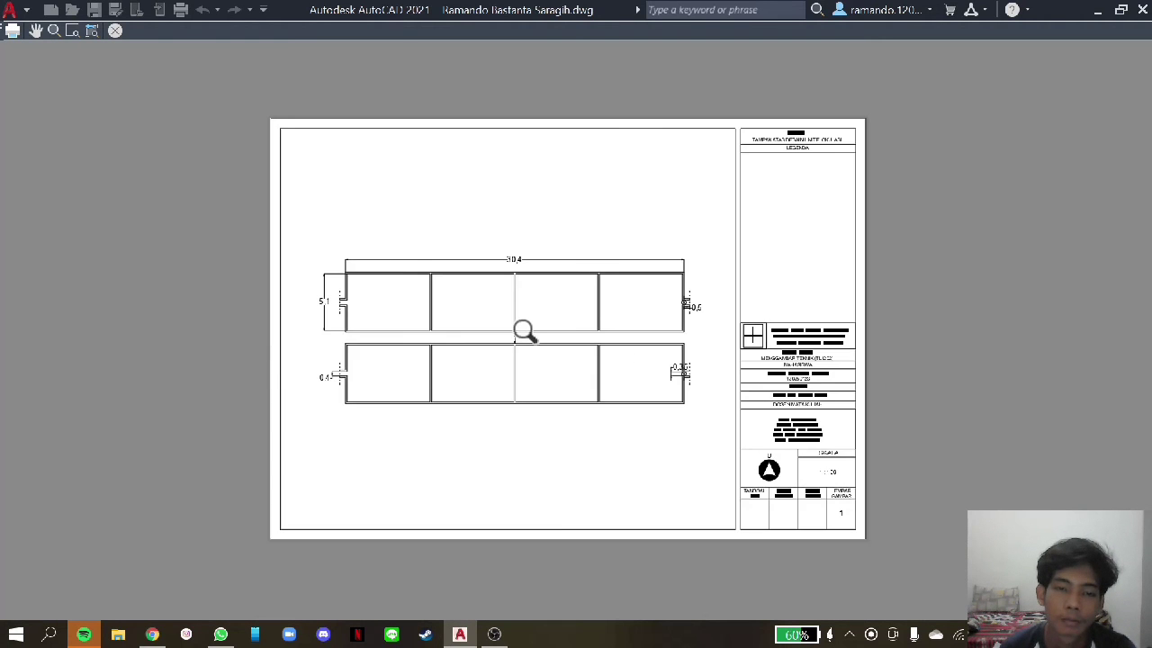
pyautogui.scroll(3, 520, 329)
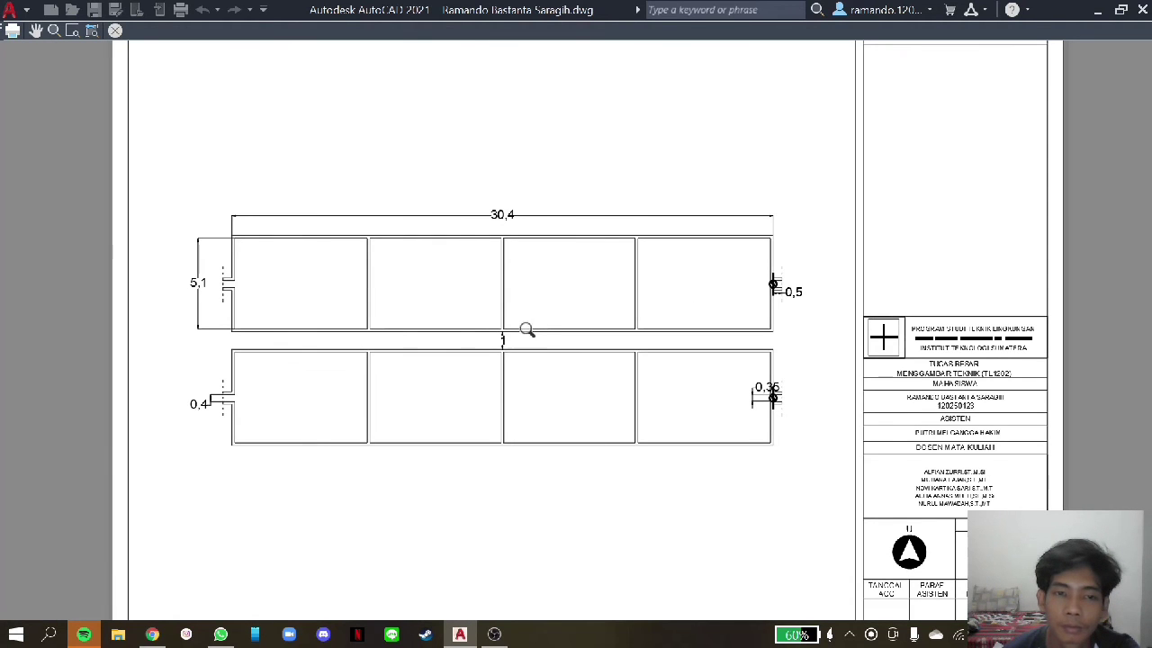
pyautogui.press('Escape')
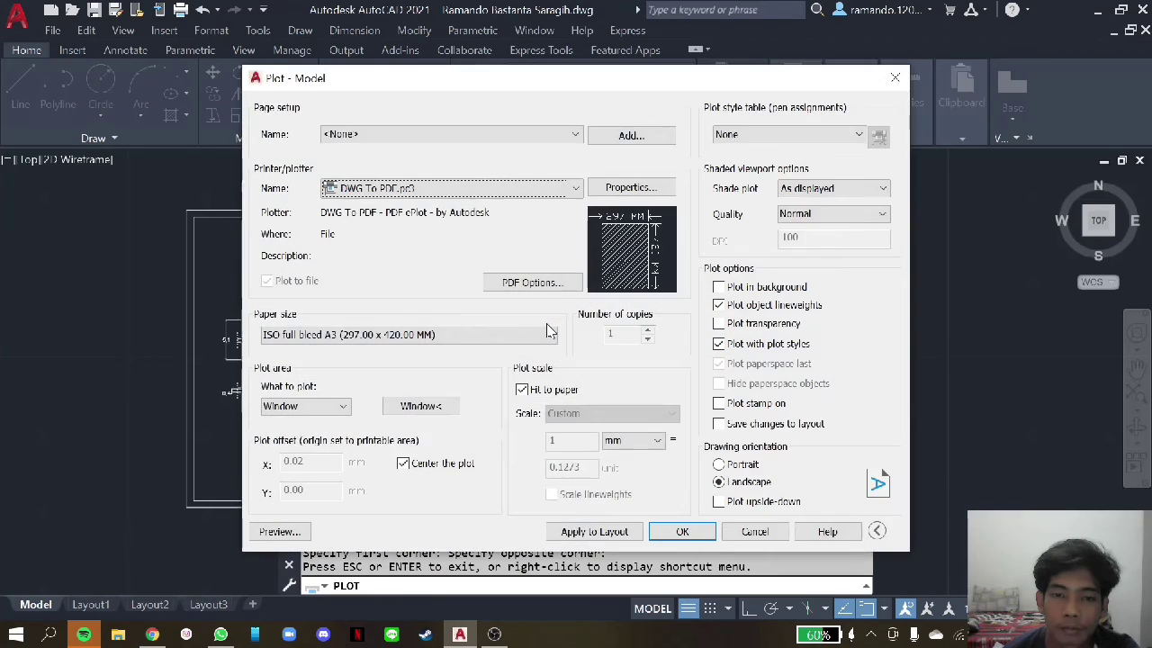
pyautogui.press('Escape')
# - Set the plot to ISO full bleed A4 with object lineweights on, then close without plotting
pyautogui.scroll(-10, 540, 362)
pyautogui.scroll(5, 334, 346)
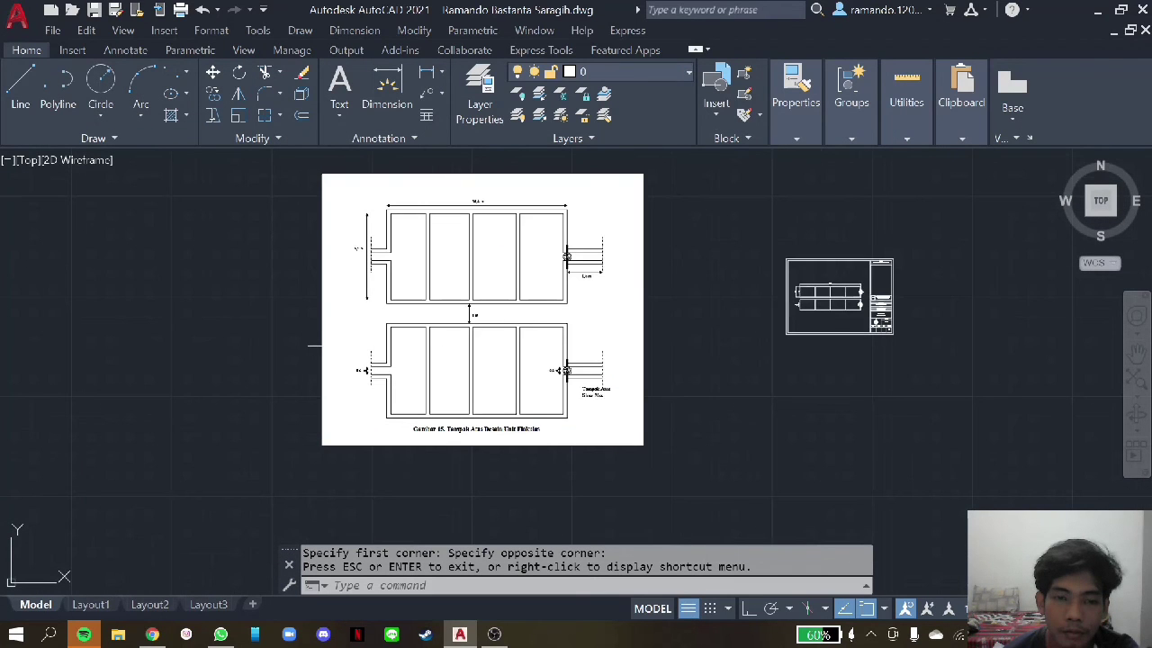
pyautogui.scroll(2, 913, 286)
pyautogui.scroll(2, 904, 315)
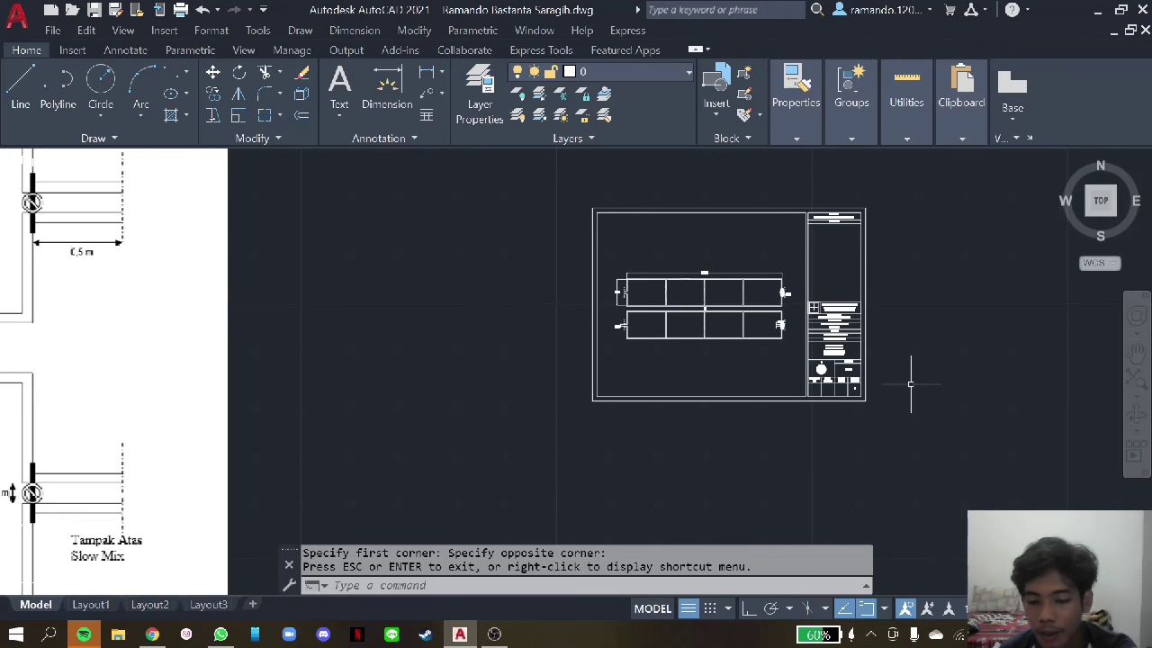
pyautogui.hotkey('ctrl', 'p')
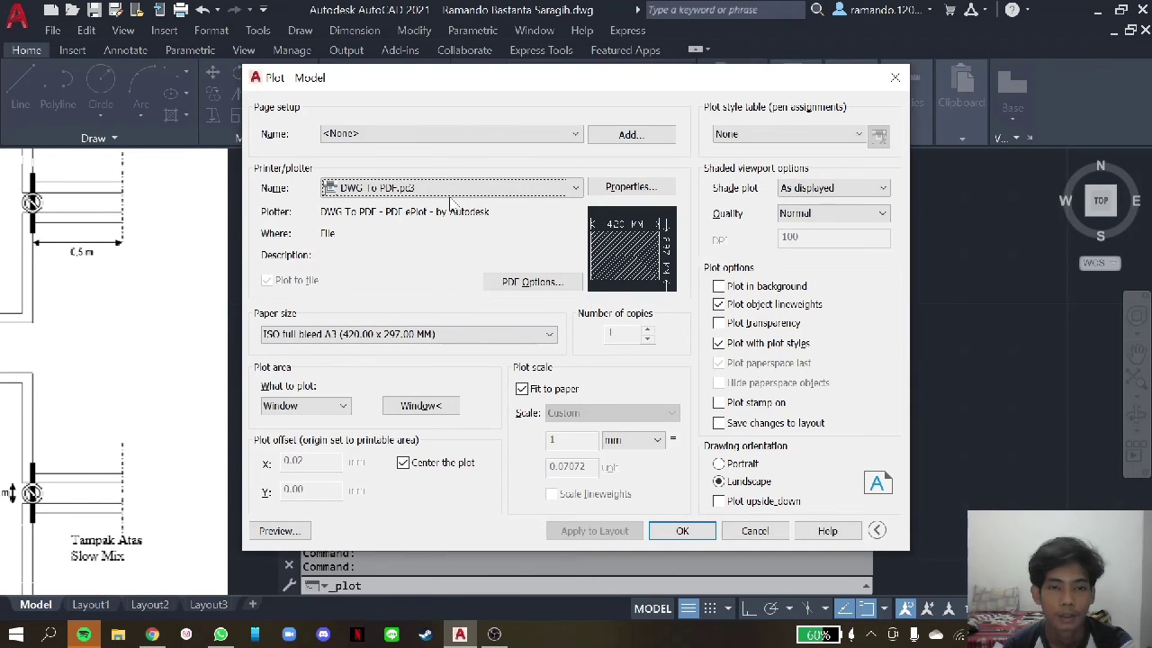
pyautogui.click(387, 334)
pyautogui.scroll(3, 387, 225)
pyautogui.scroll(3, 387, 198)
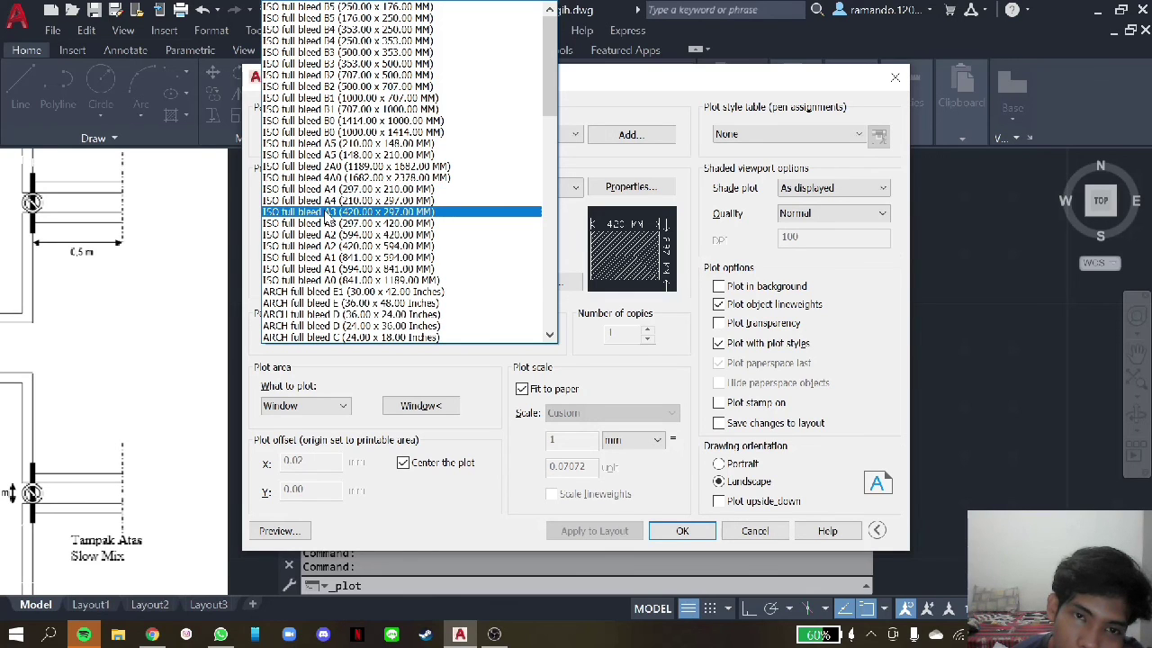
pyautogui.click(329, 189)
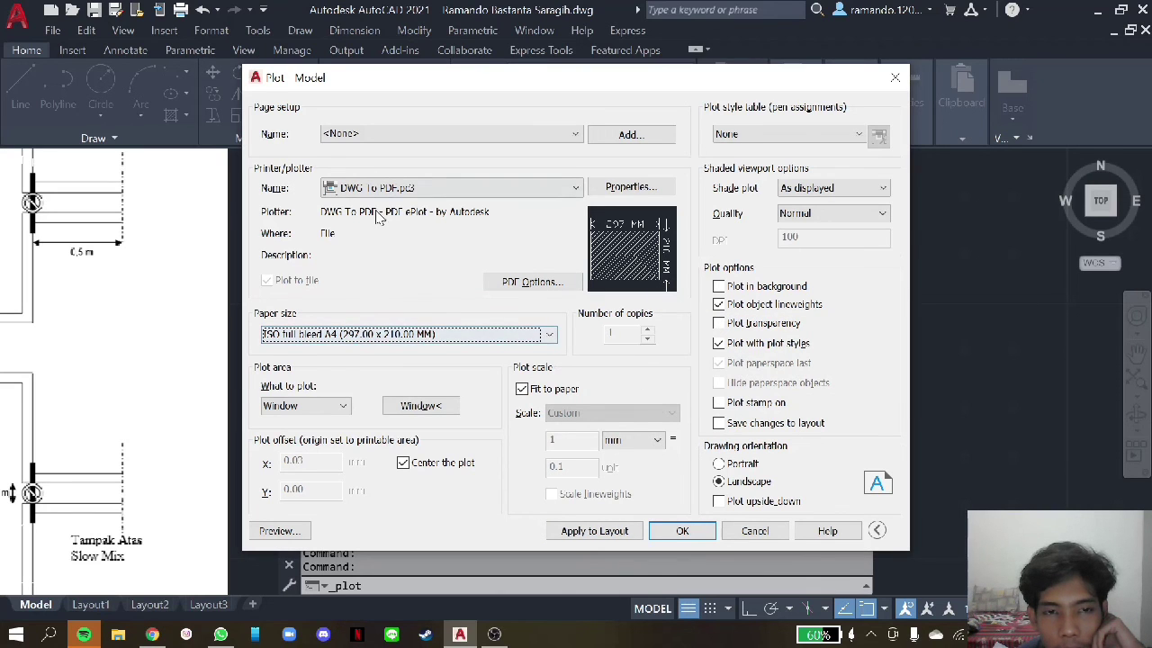
pyautogui.click(719, 304)
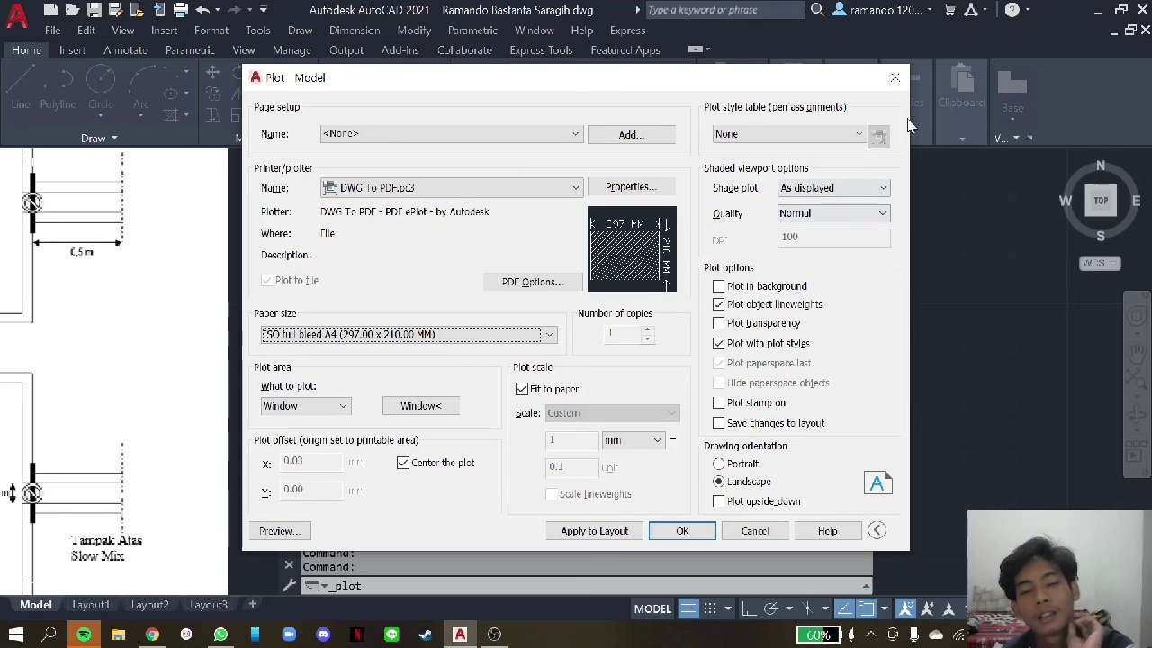
pyautogui.click(897, 79)
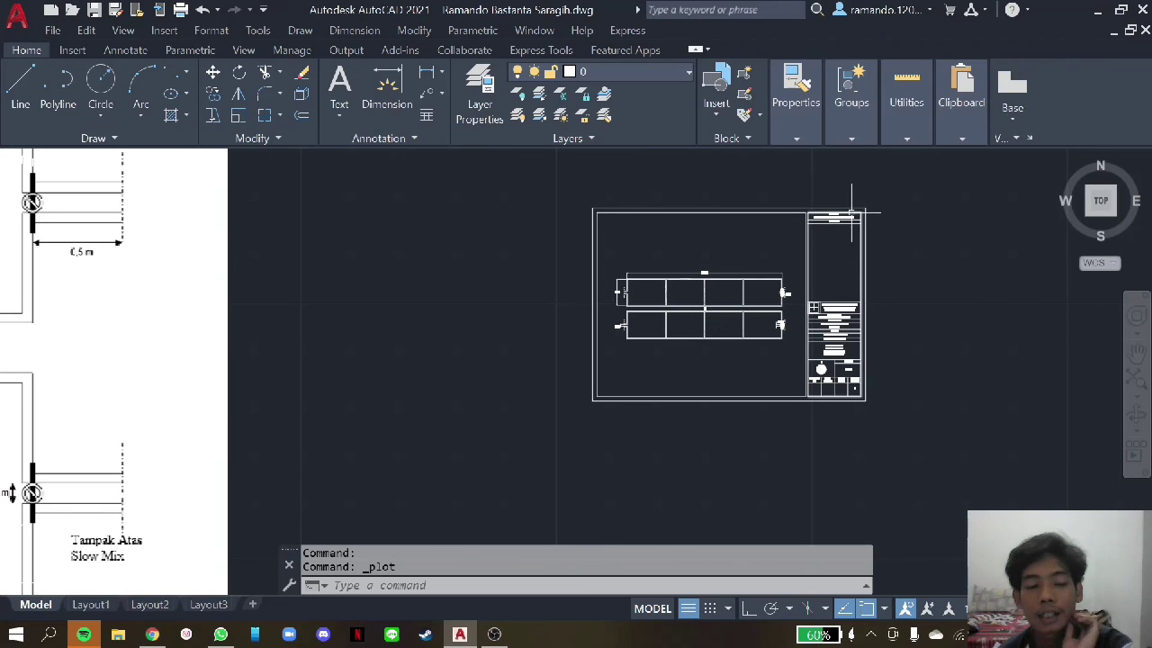